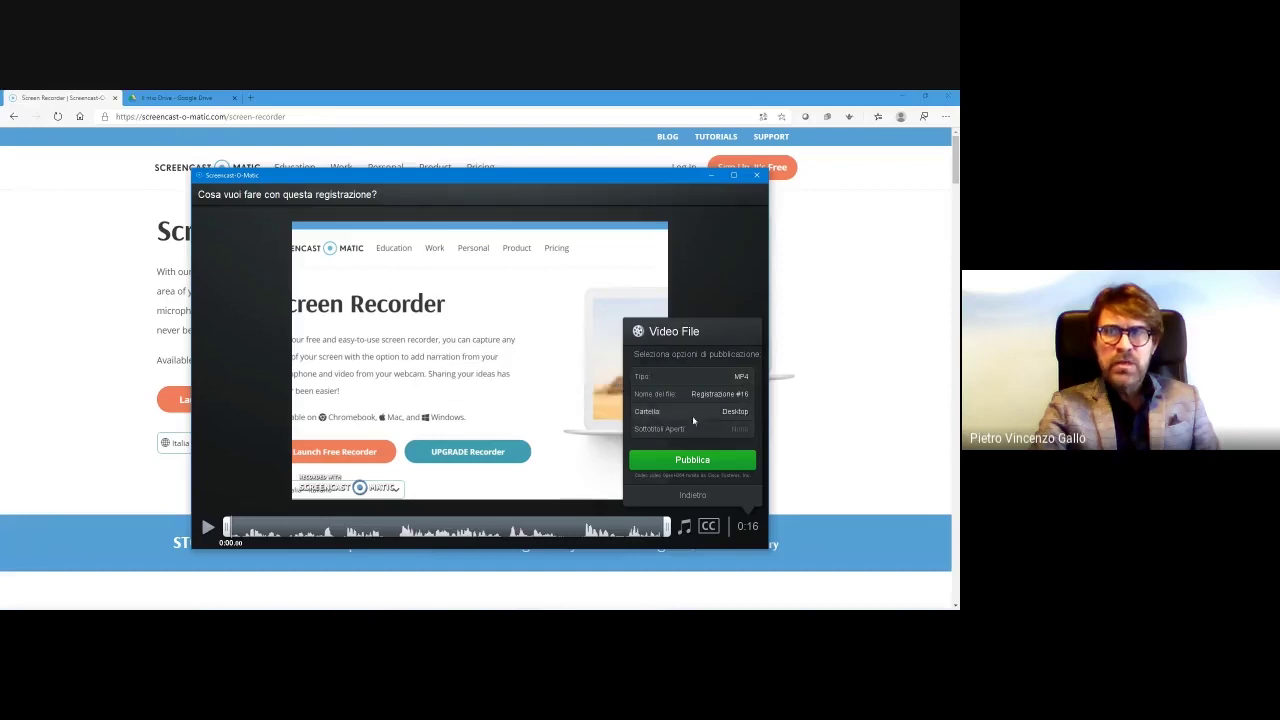
- Browse the Esplora save-folder option without changing it, then close the recorder and discard the recording
click(713, 412)
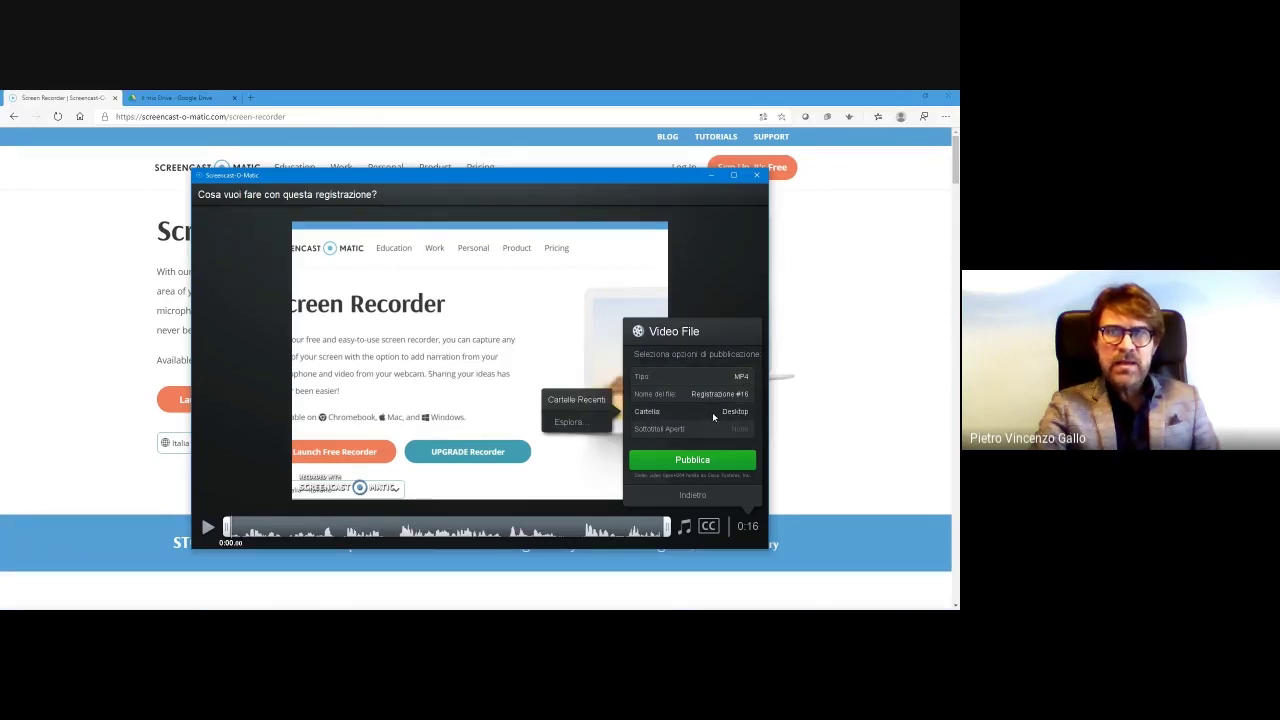
click(570, 422)
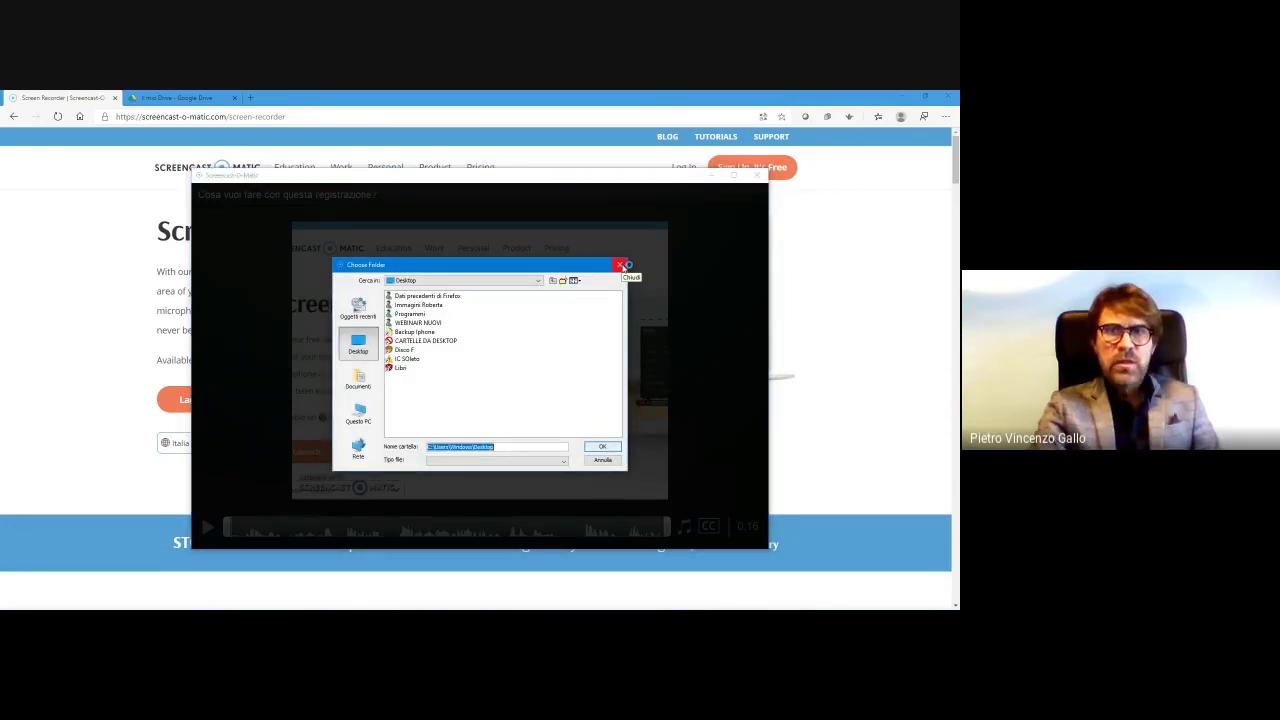
click(621, 265)
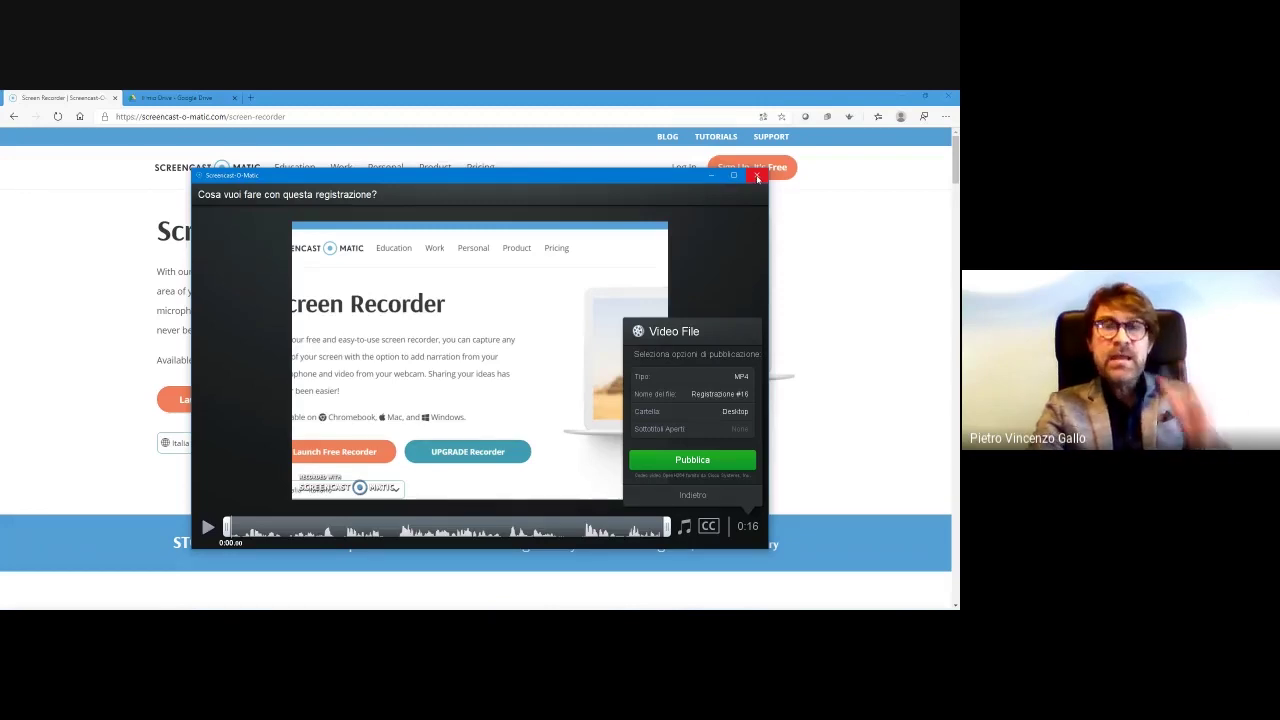
click(757, 176)
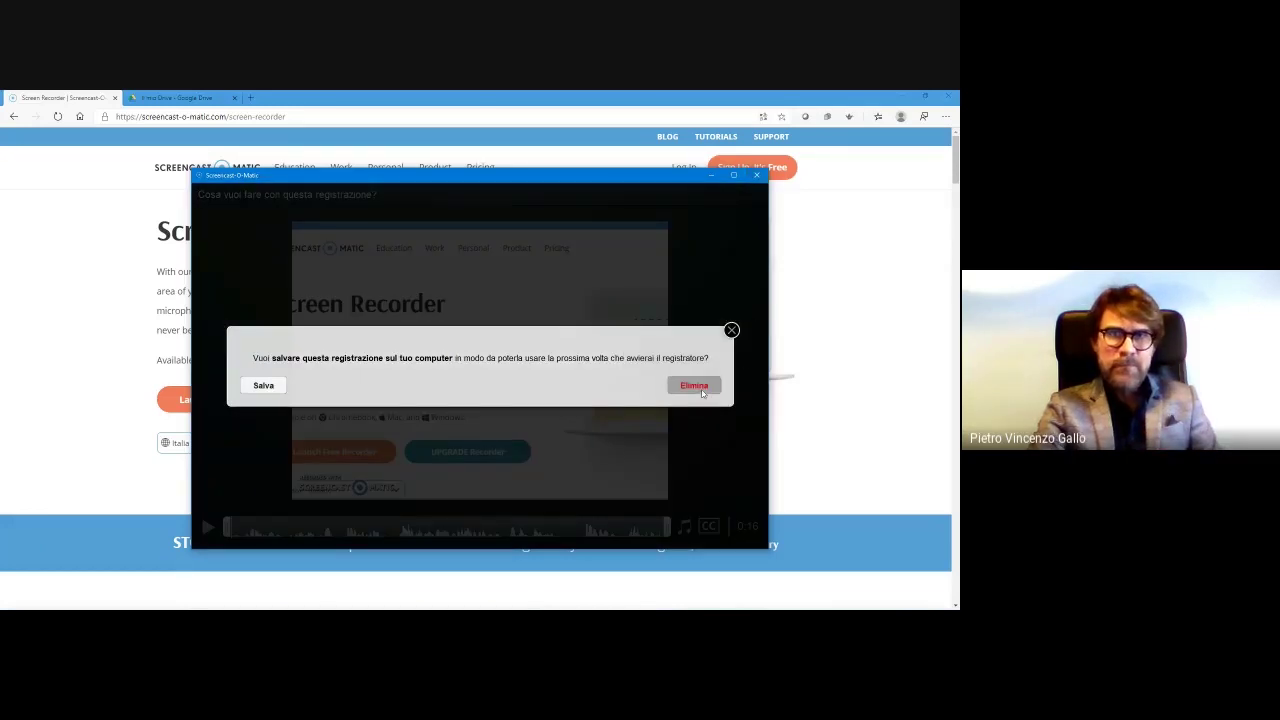
click(700, 388)
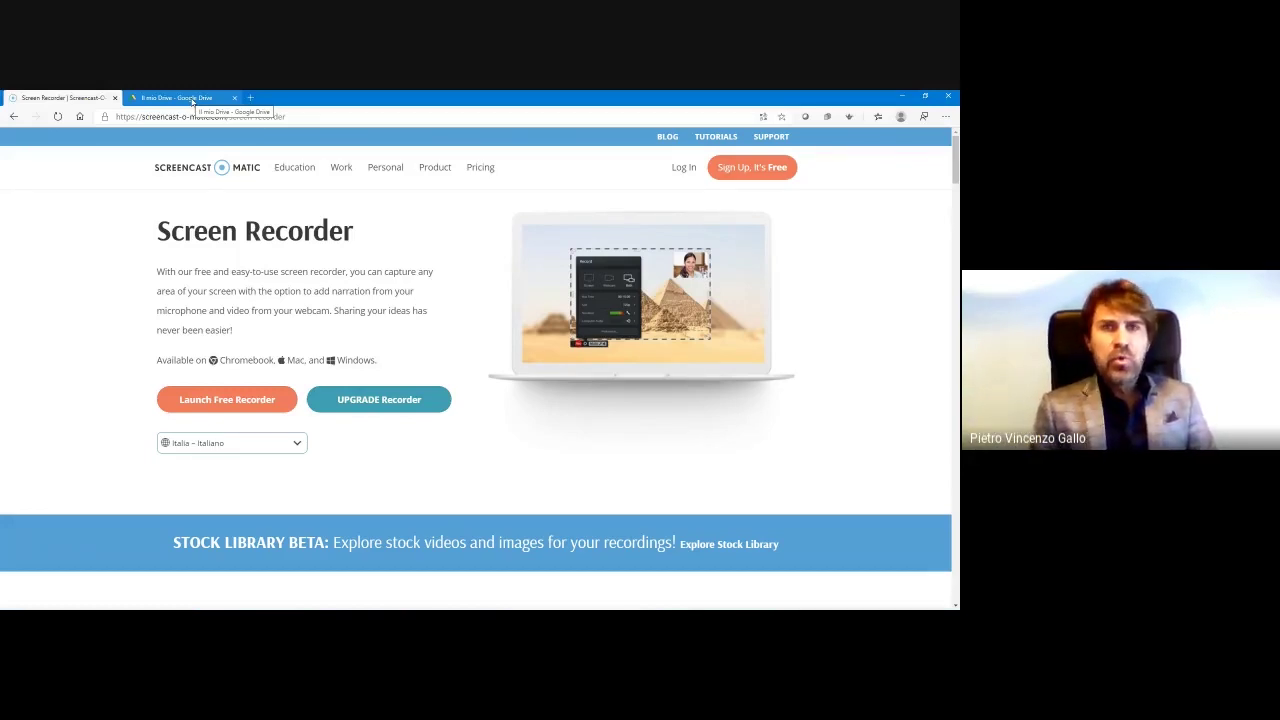
- Switch to the Google Drive tab and briefly view the Google apps launcher
click(191, 100)
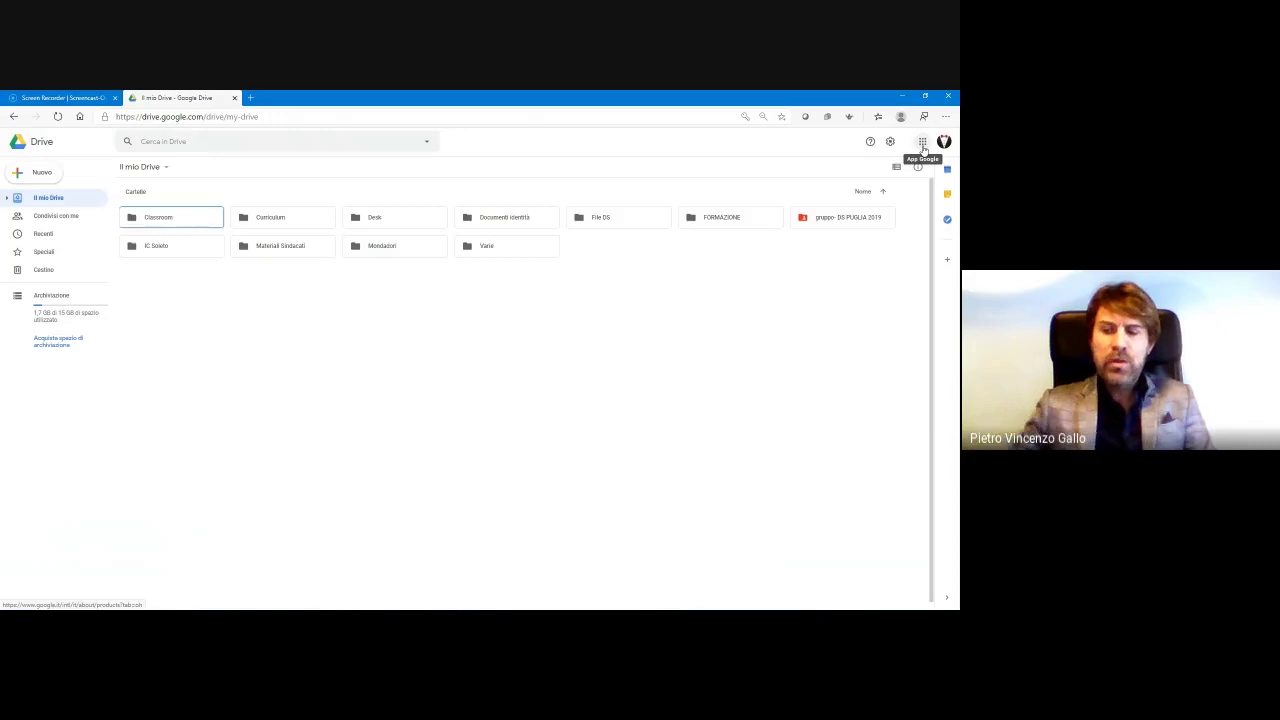
click(922, 145)
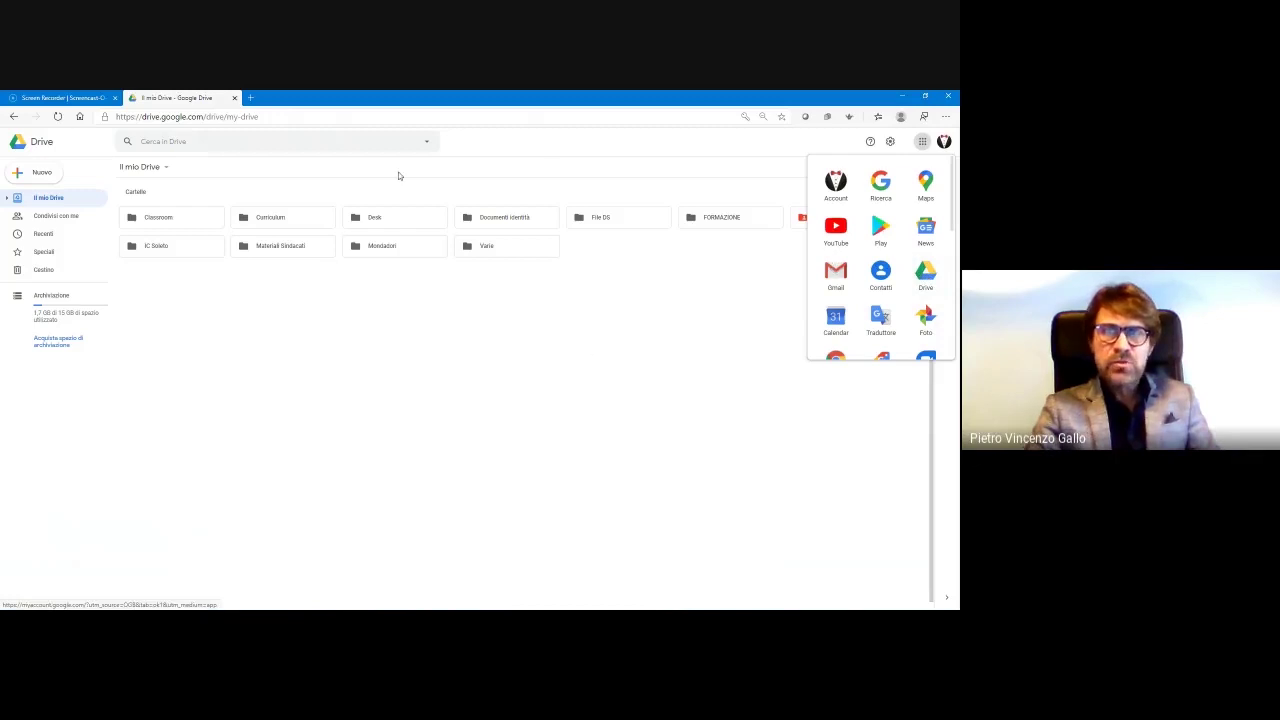
click(550, 354)
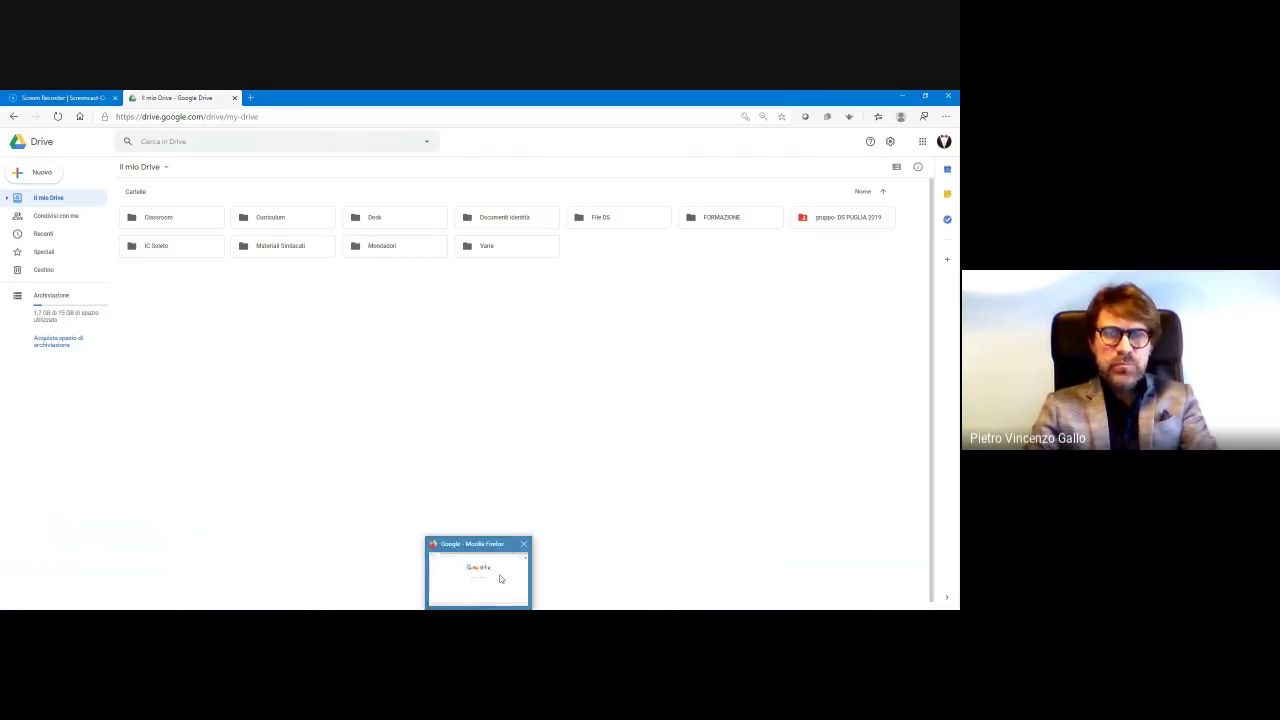
- Toggle between the Firefox Google window and Drive, then bring up My Drive's add-items menu
click(500, 578)
key(alt+Tab)
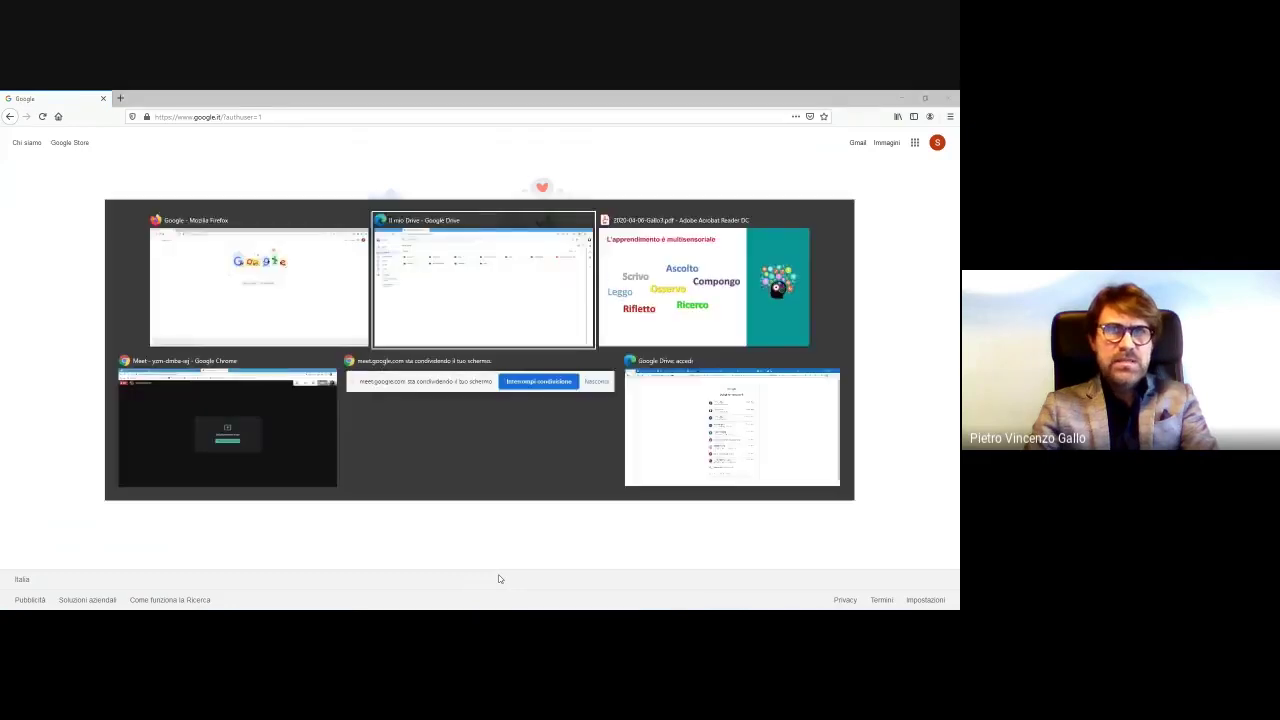
key(alt+Tab)
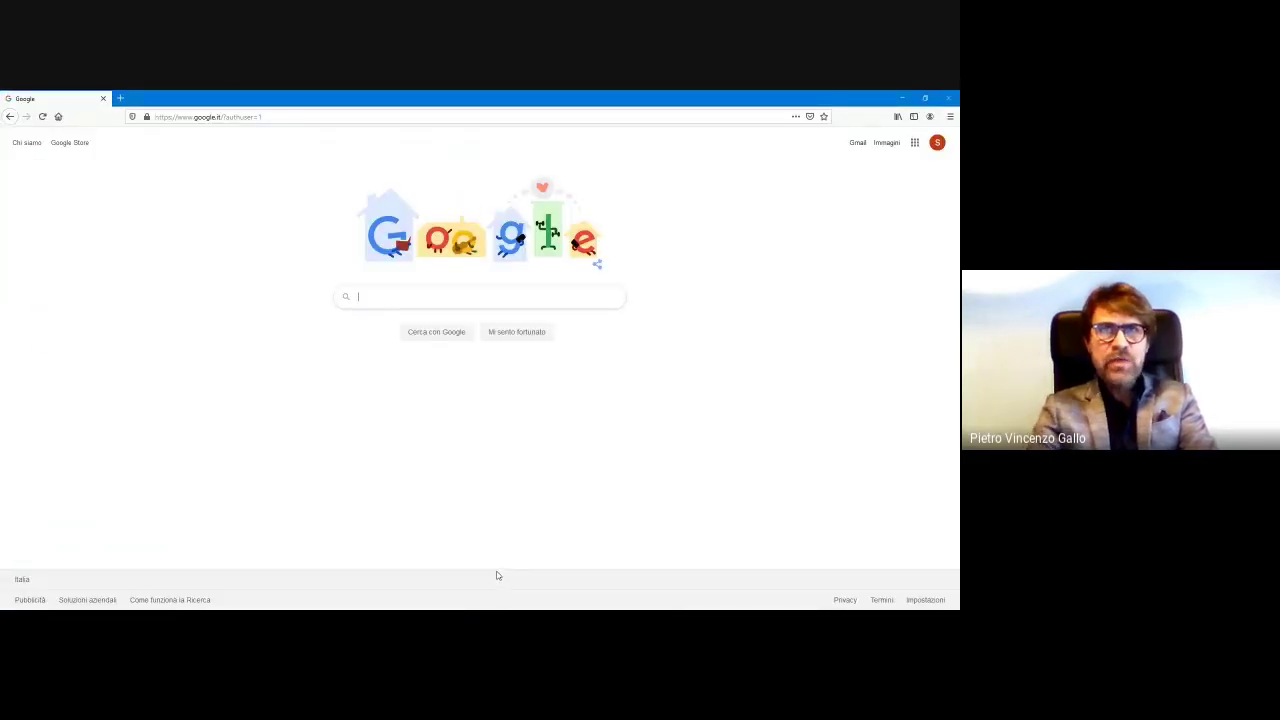
key(alt+Tab)
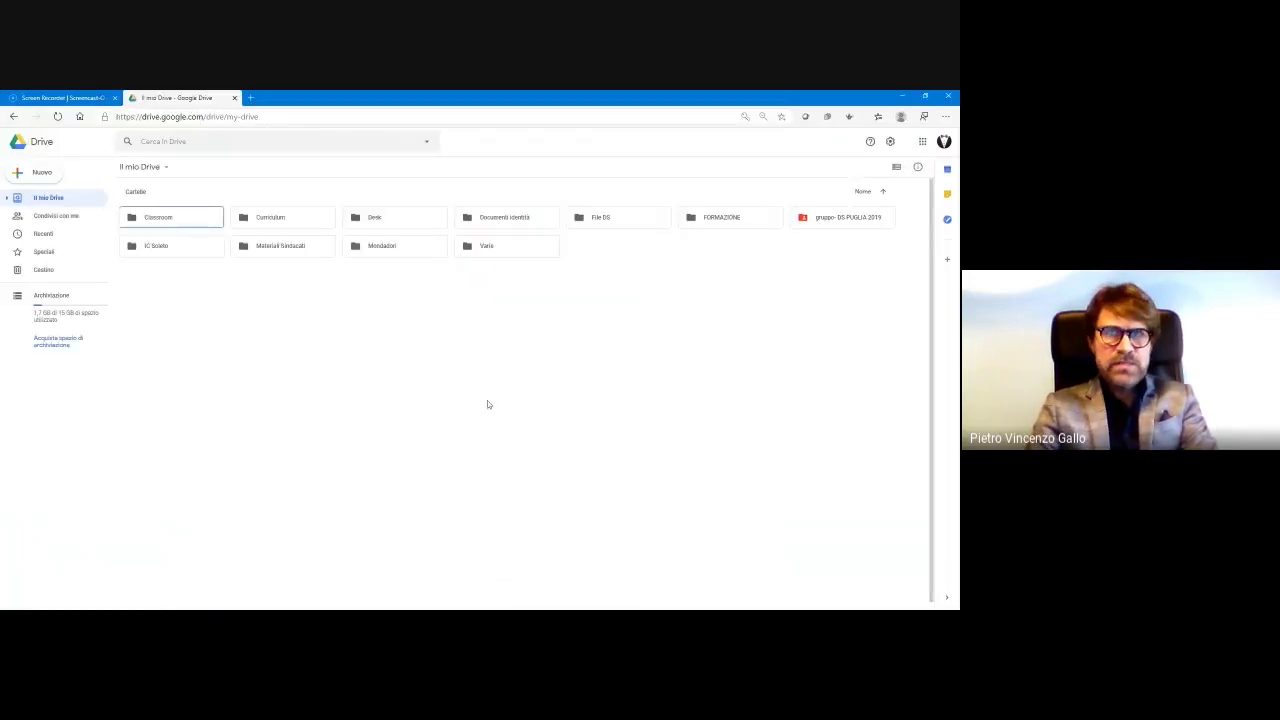
right_click(465, 337)
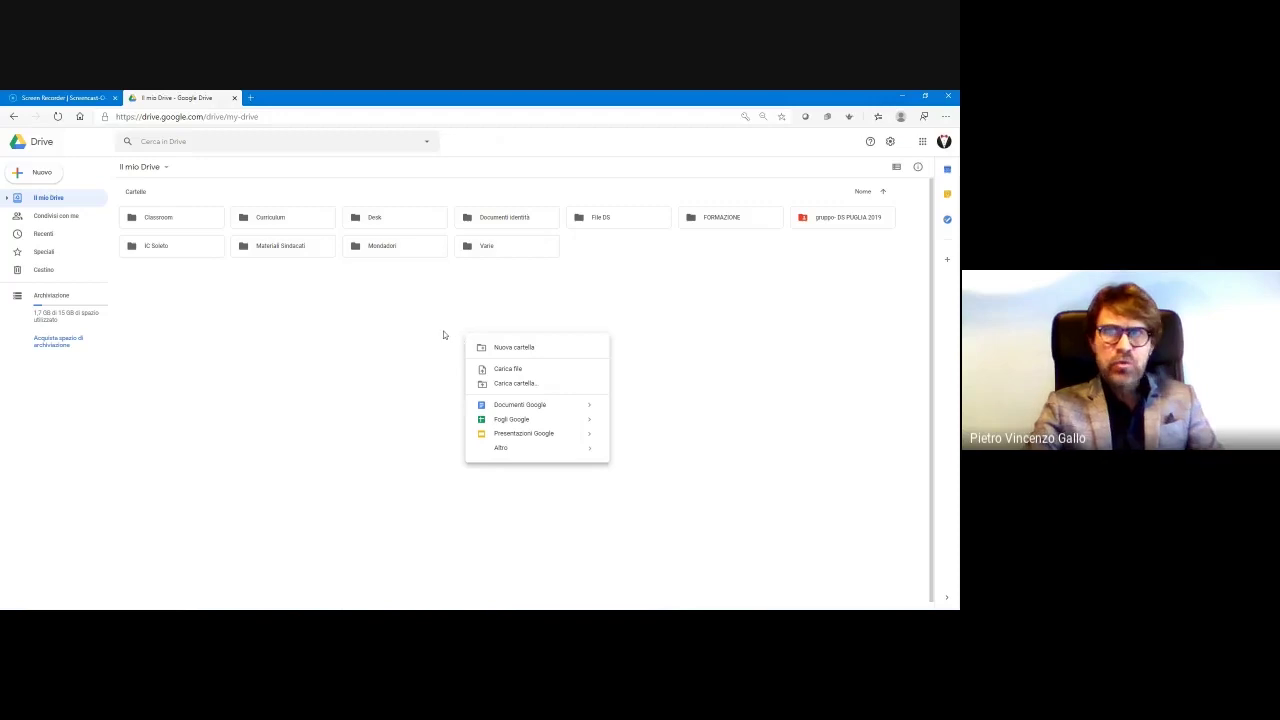
- Create a new folder named 3A in My Drive
click(525, 349)
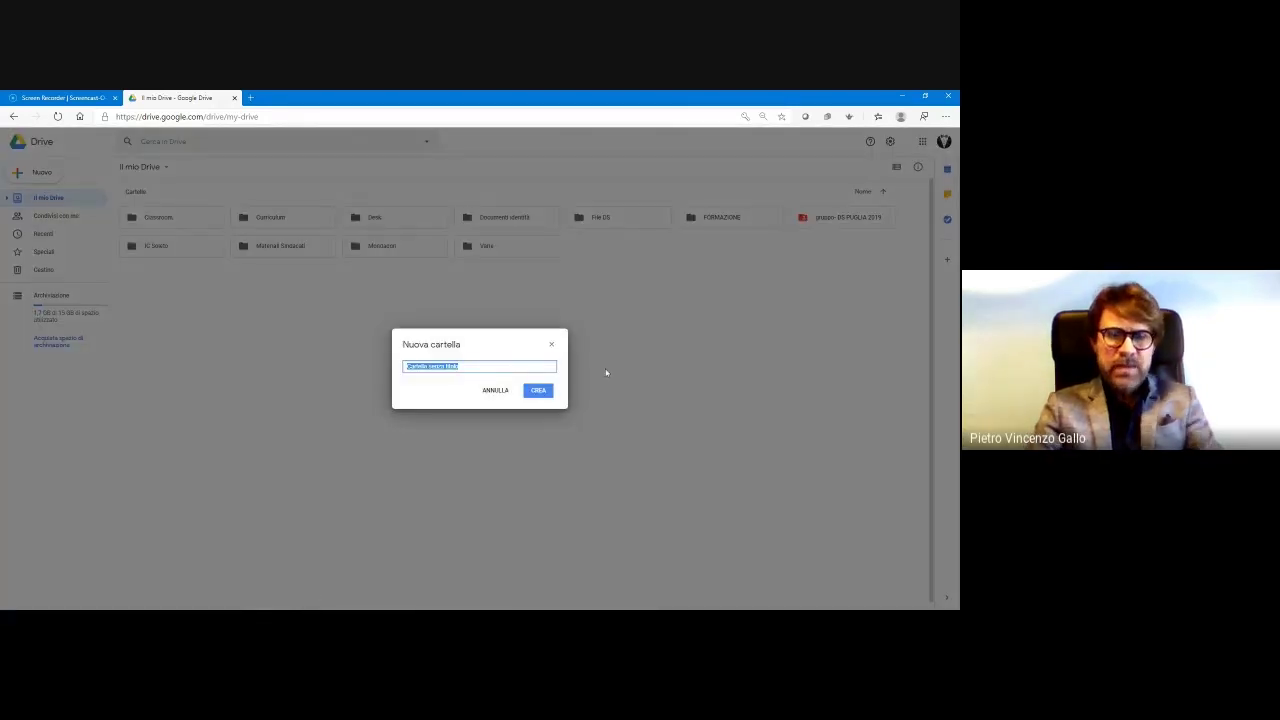
text(3A)
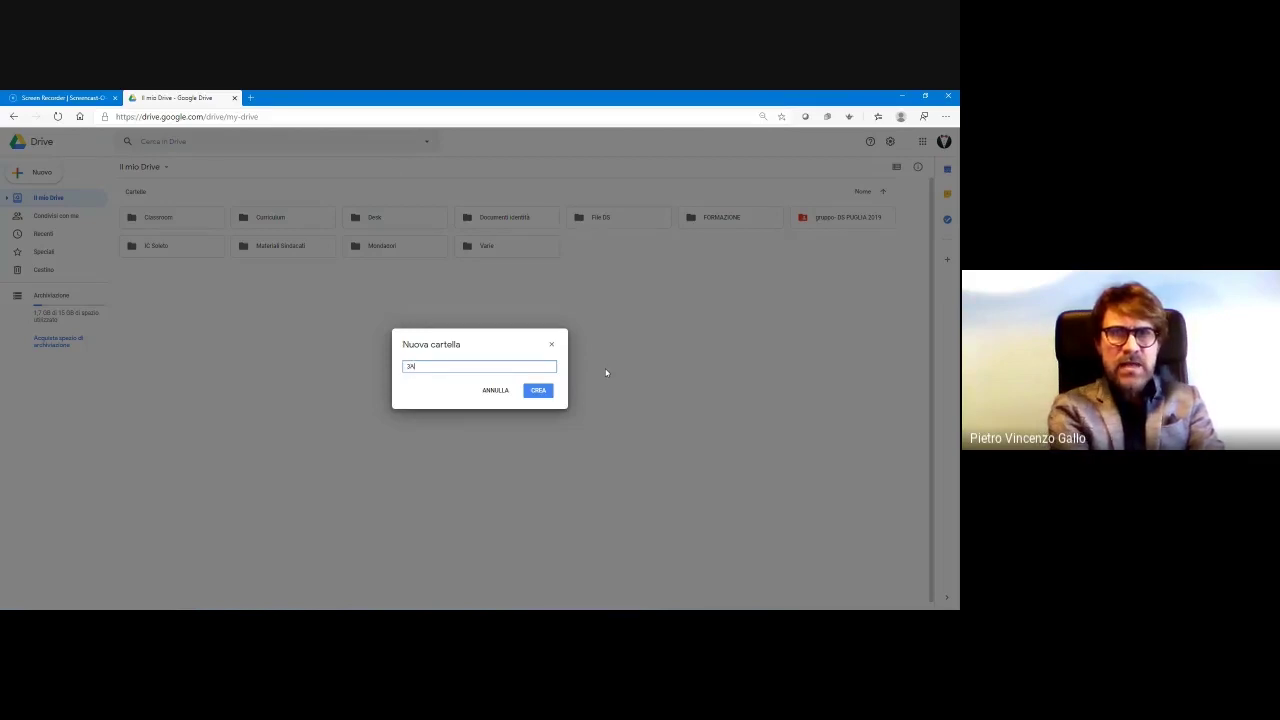
click(534, 394)
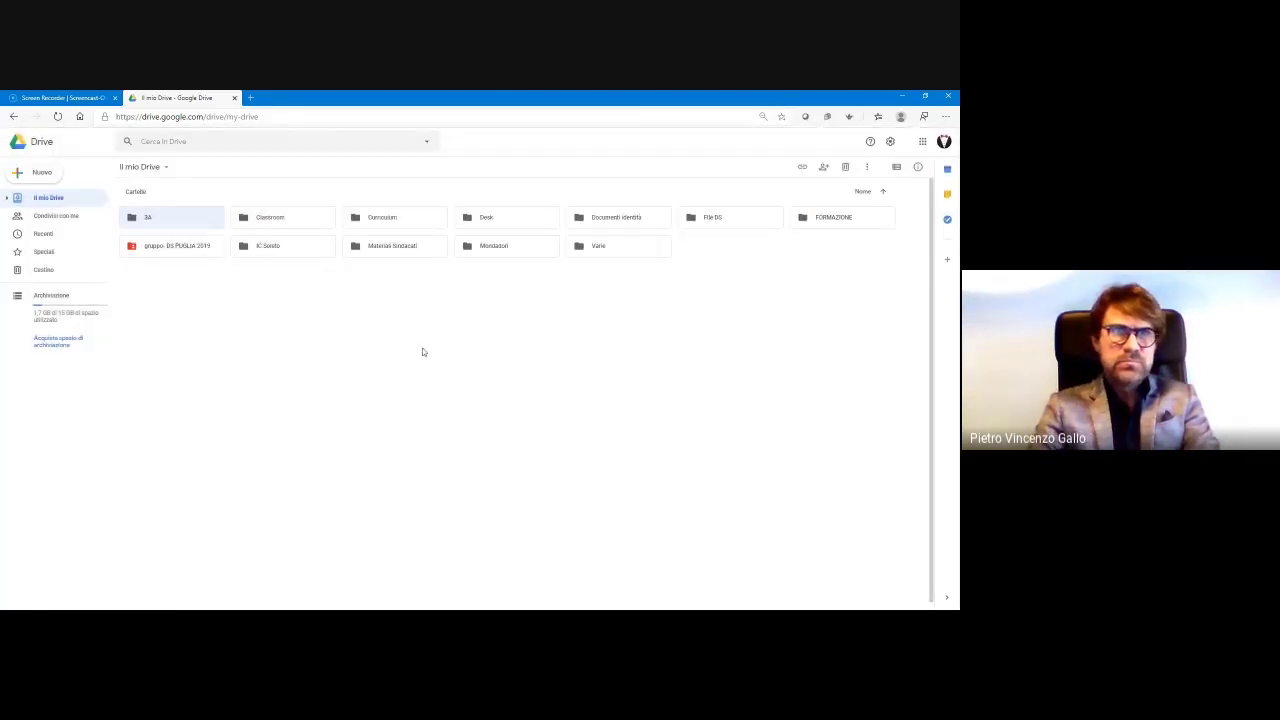
- Create a second folder named 3B, then select folder 3A
right_click(368, 314)
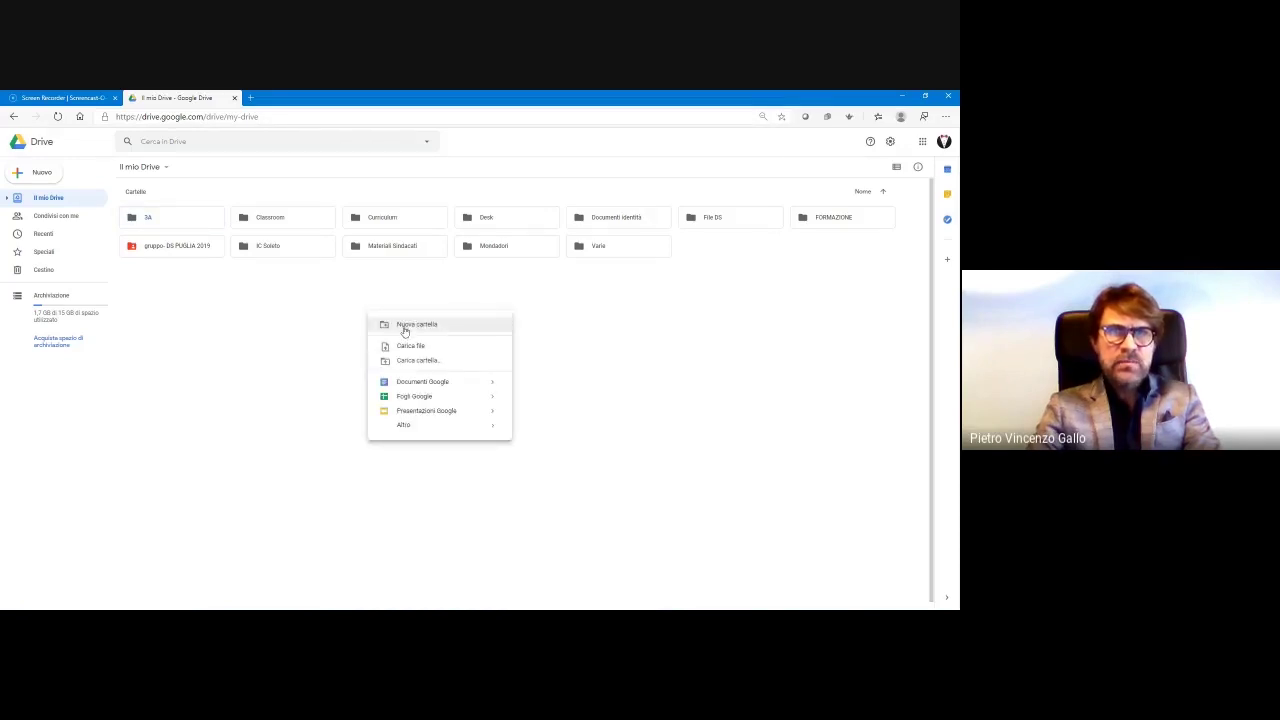
click(404, 328)
text(3B)
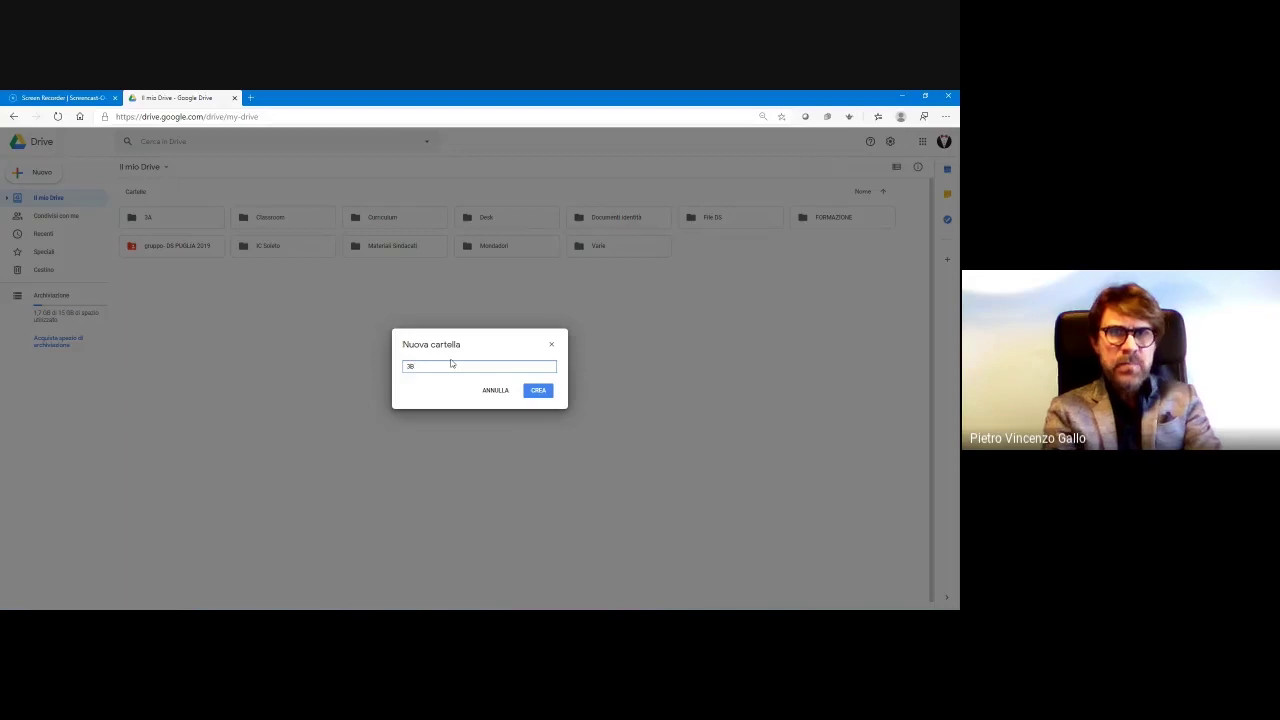
key(Return)
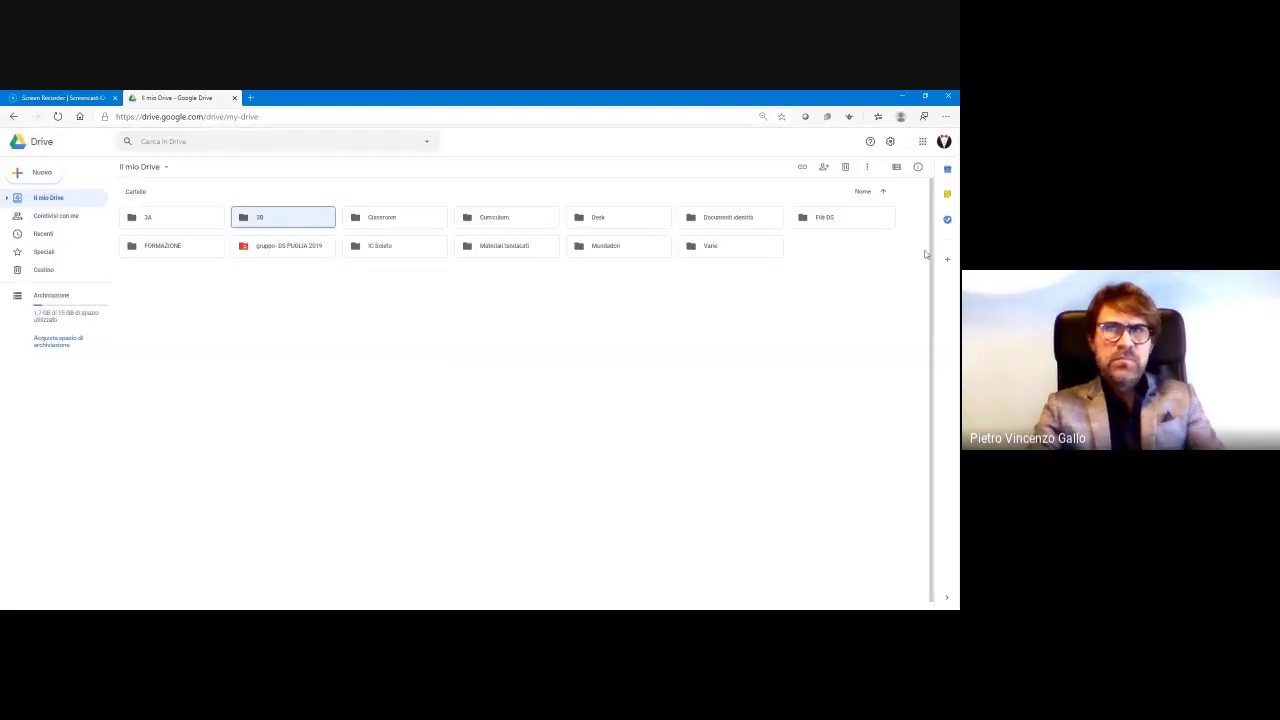
click(200, 227)
- Share folder 3A via Condividi with the student's e-mail address and send the invitation
right_click(199, 226)
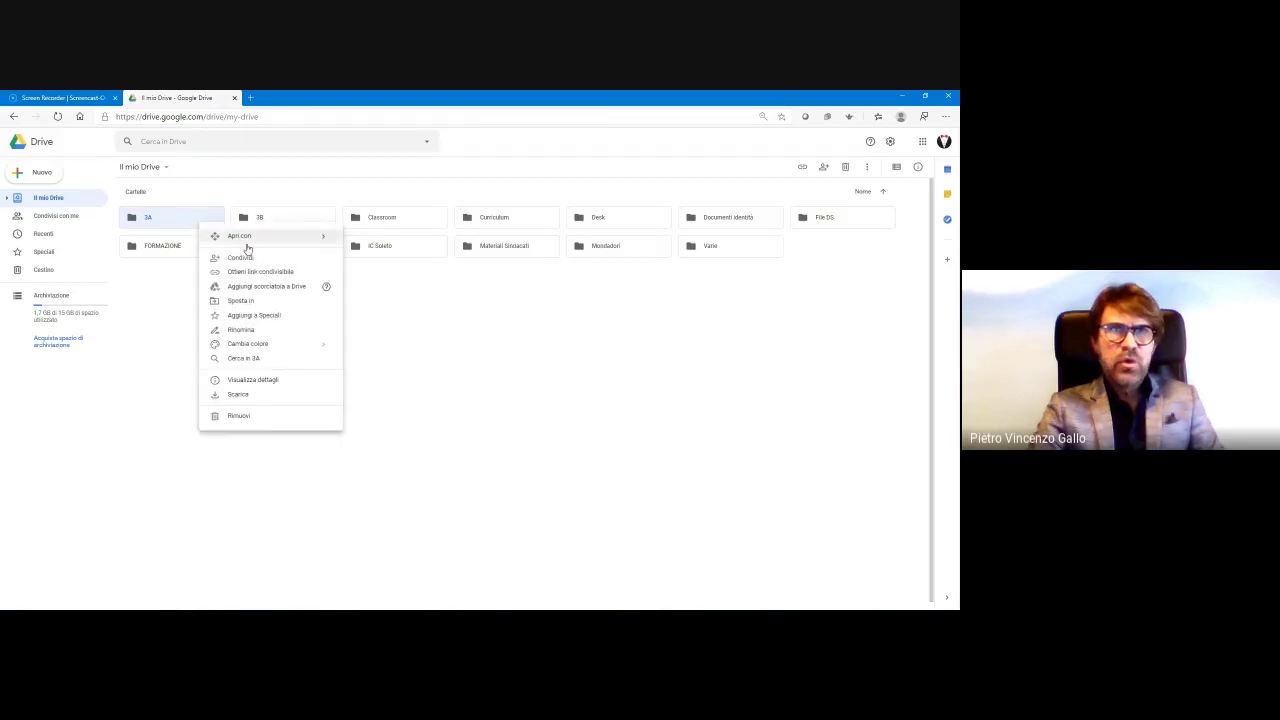
click(255, 259)
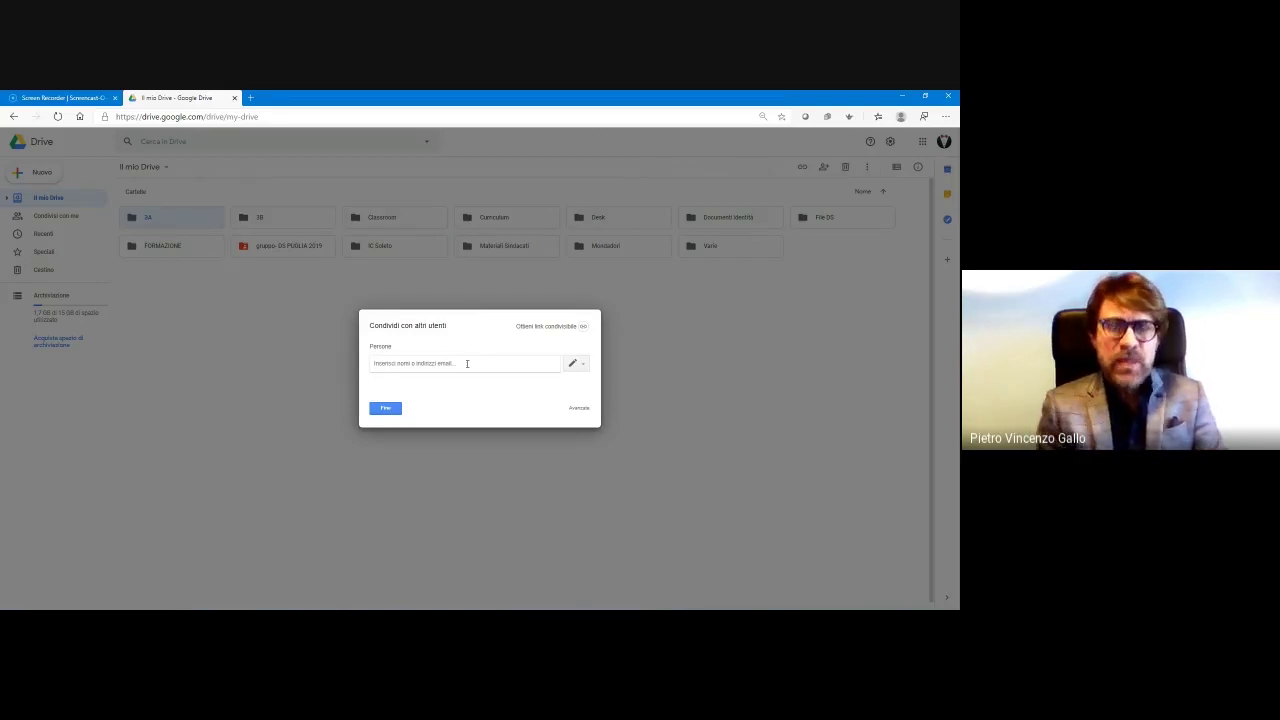
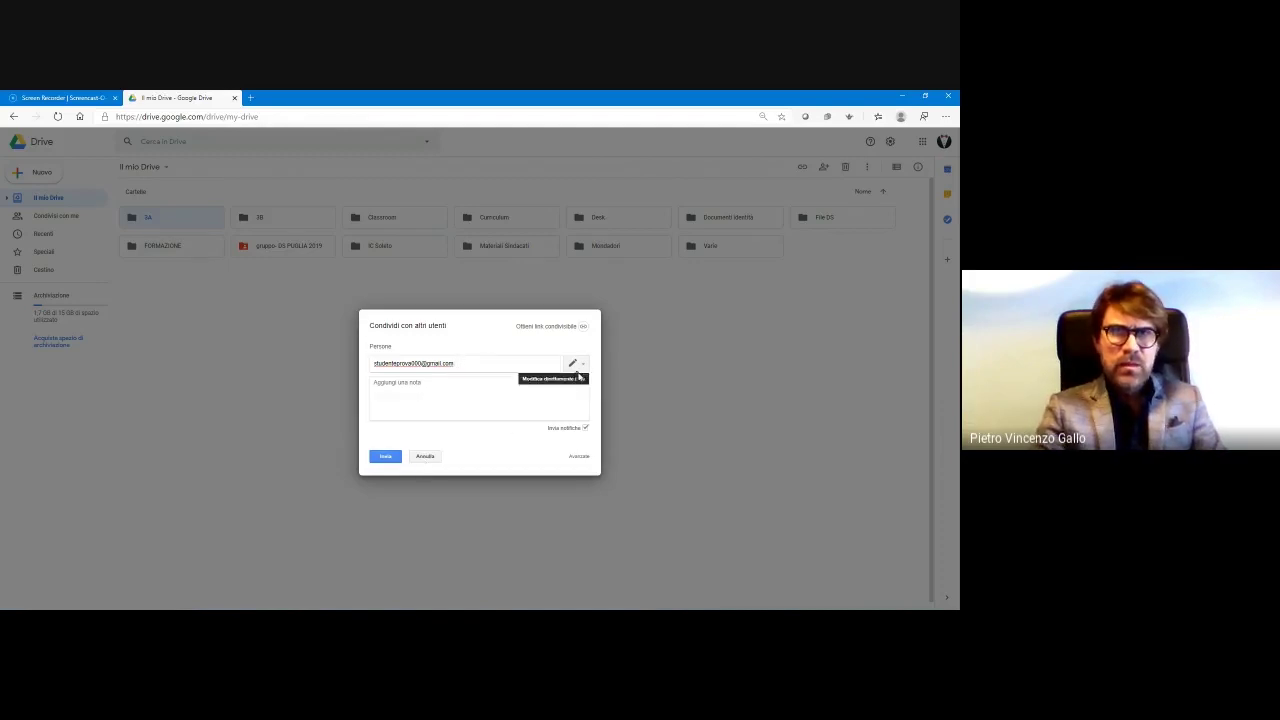
click(386, 457)
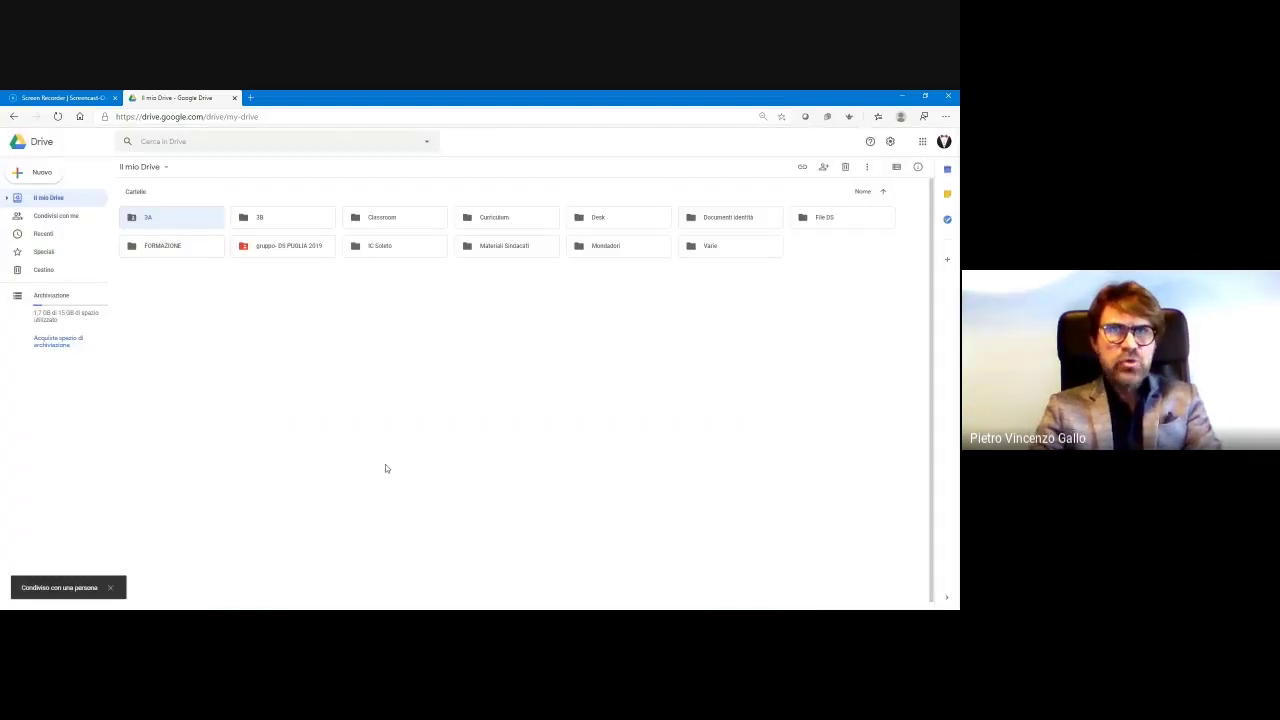
key(alt+Tab)
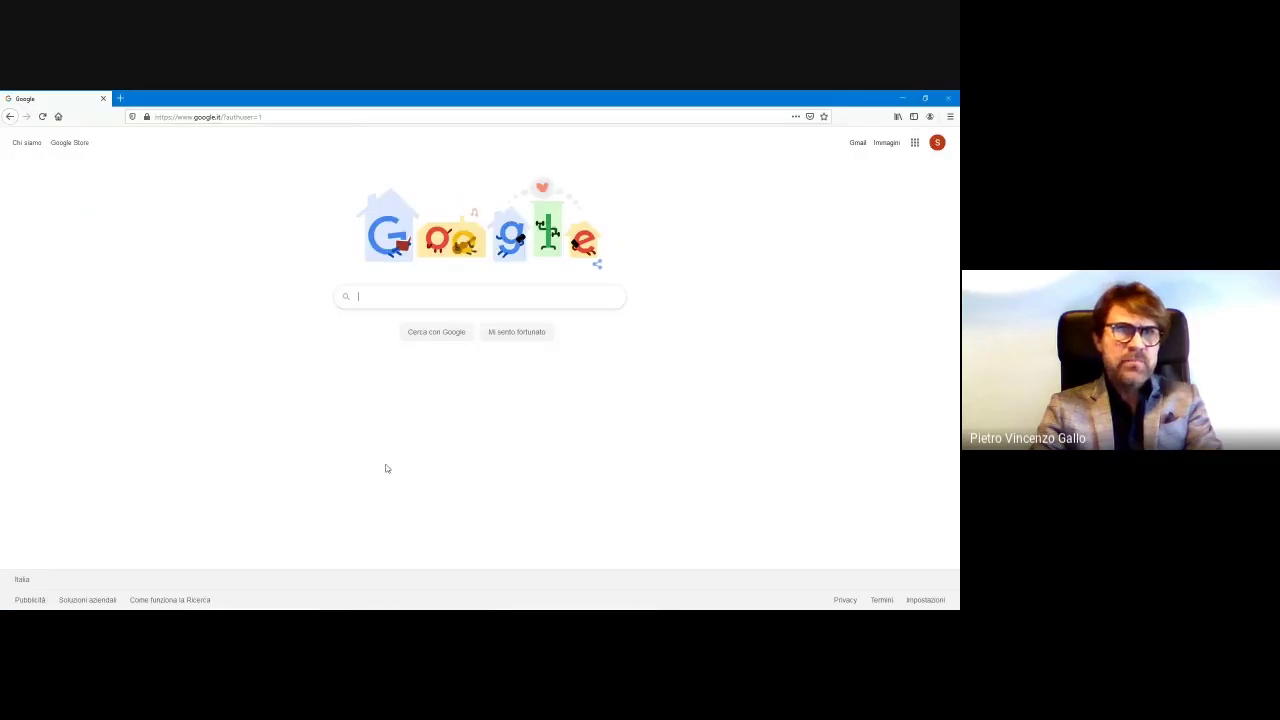
- Go to Drive from the apps grid and open folder 3A under Condivisi con me
click(915, 143)
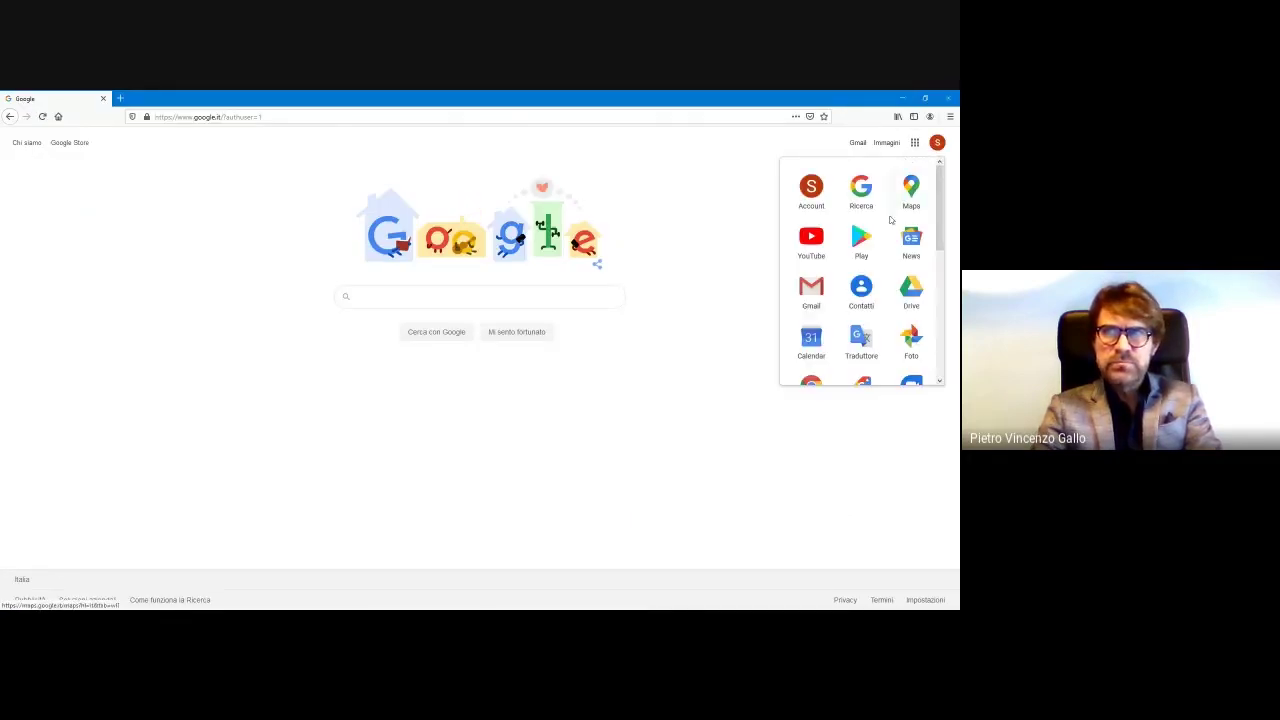
click(915, 295)
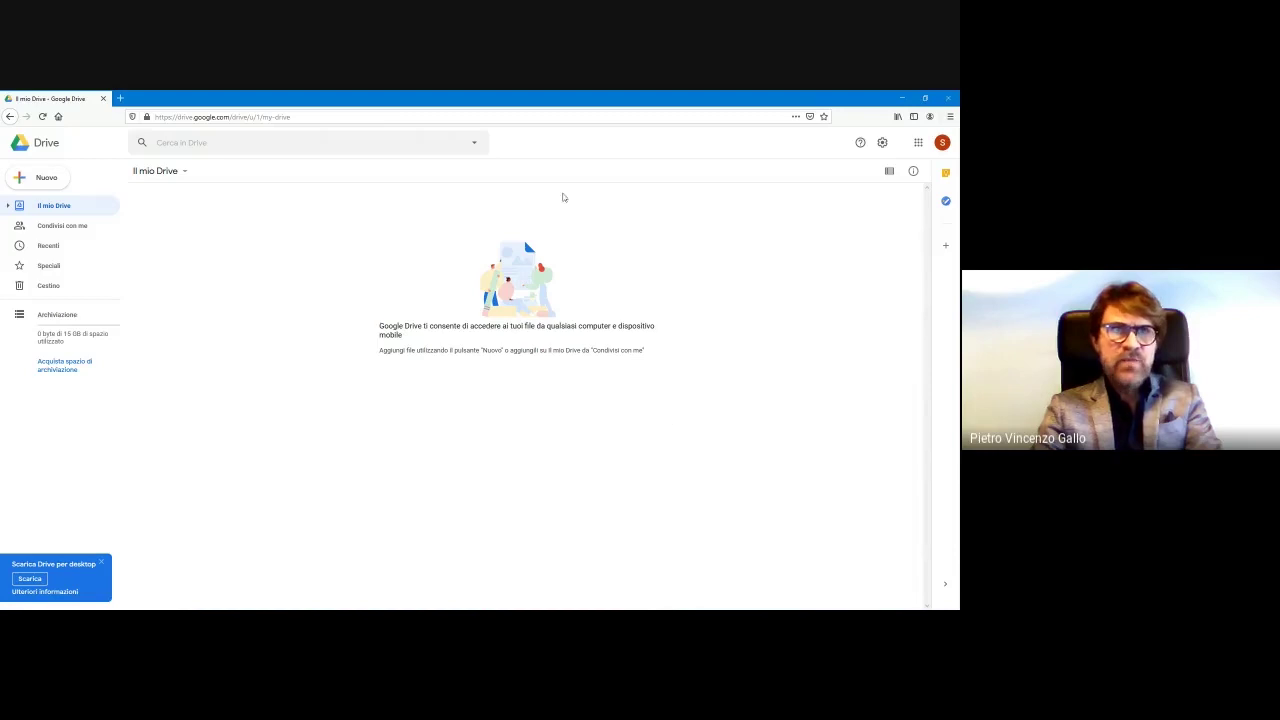
click(72, 228)
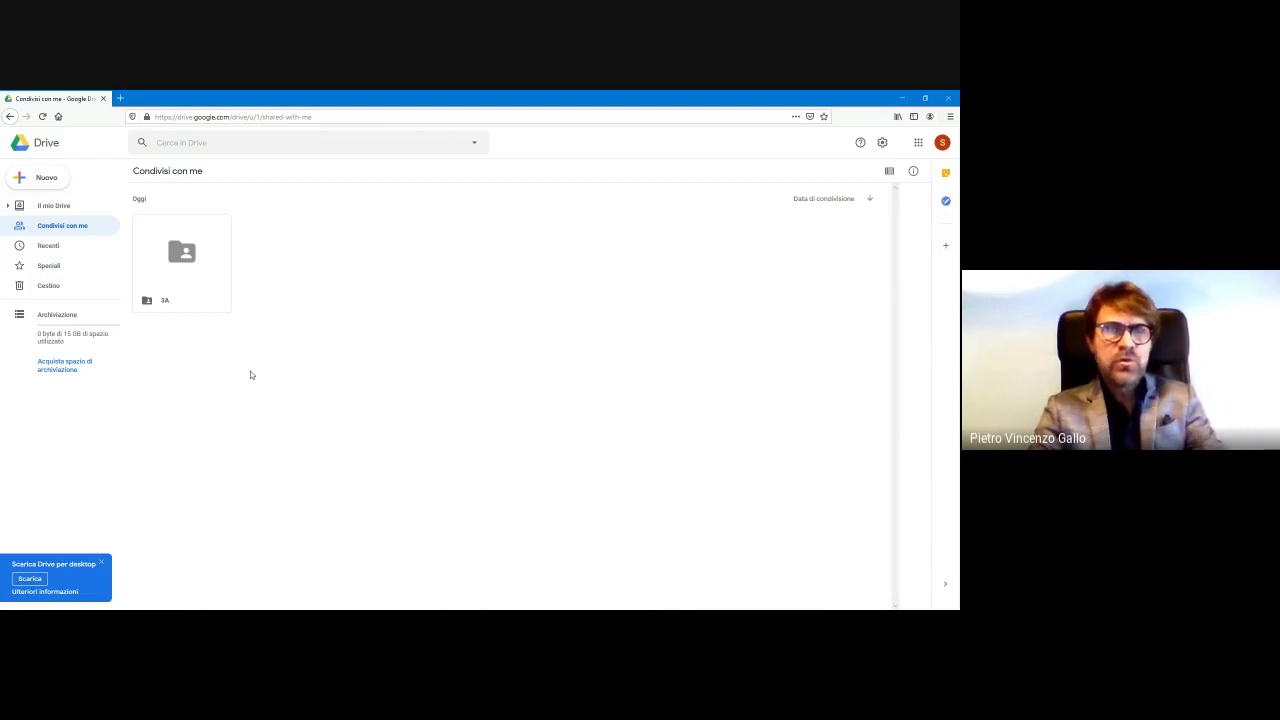
double_click(205, 283)
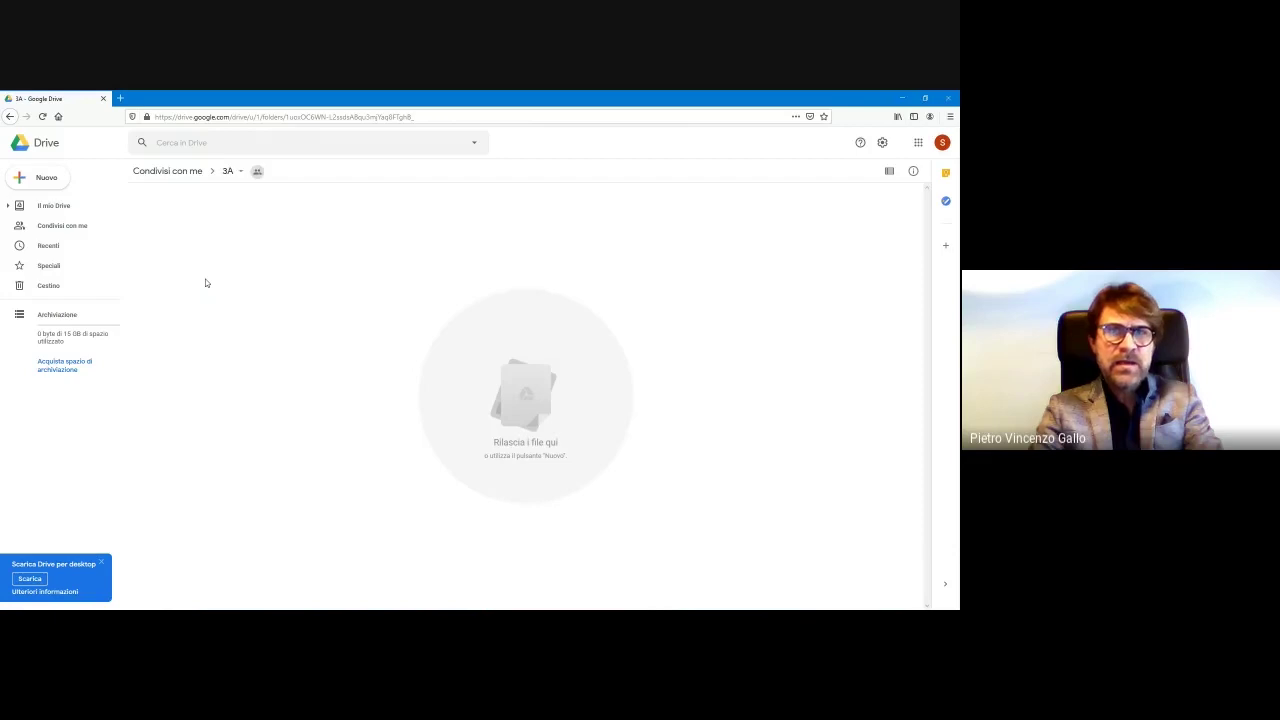
- Add a Documenti Google file in folder 3A, confirming with Crea e condividi
right_click(745, 241)
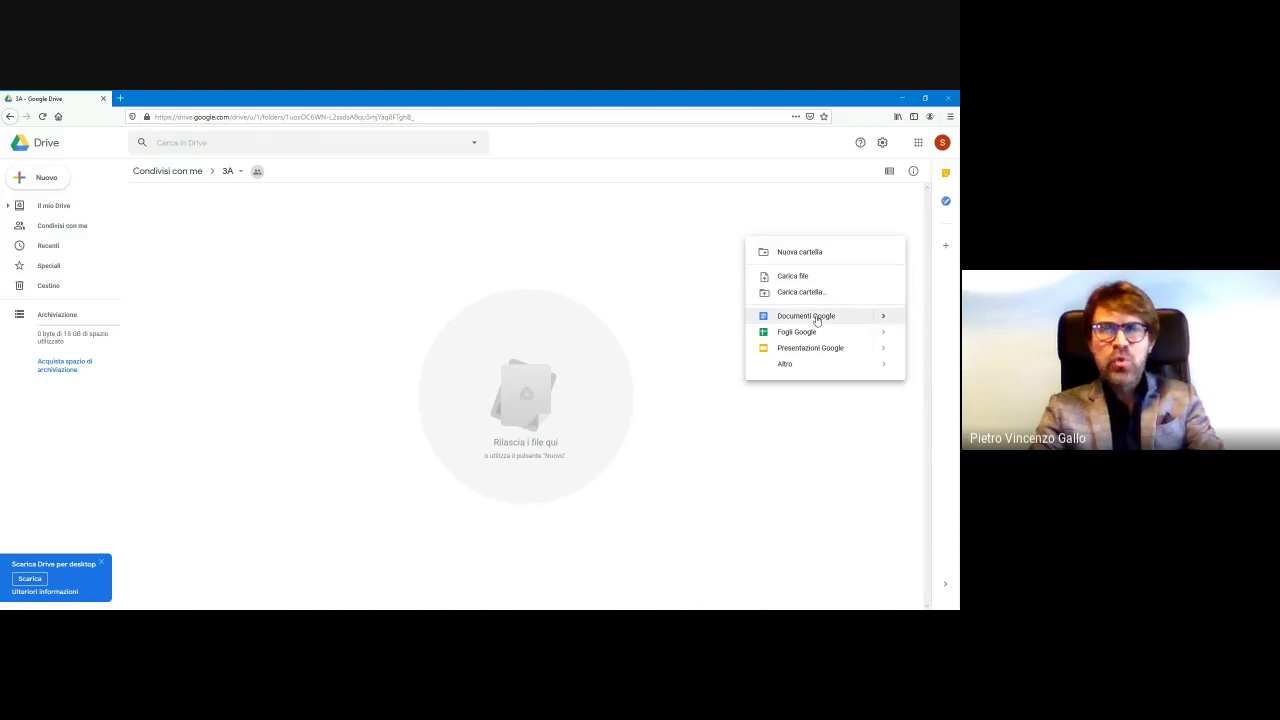
click(817, 318)
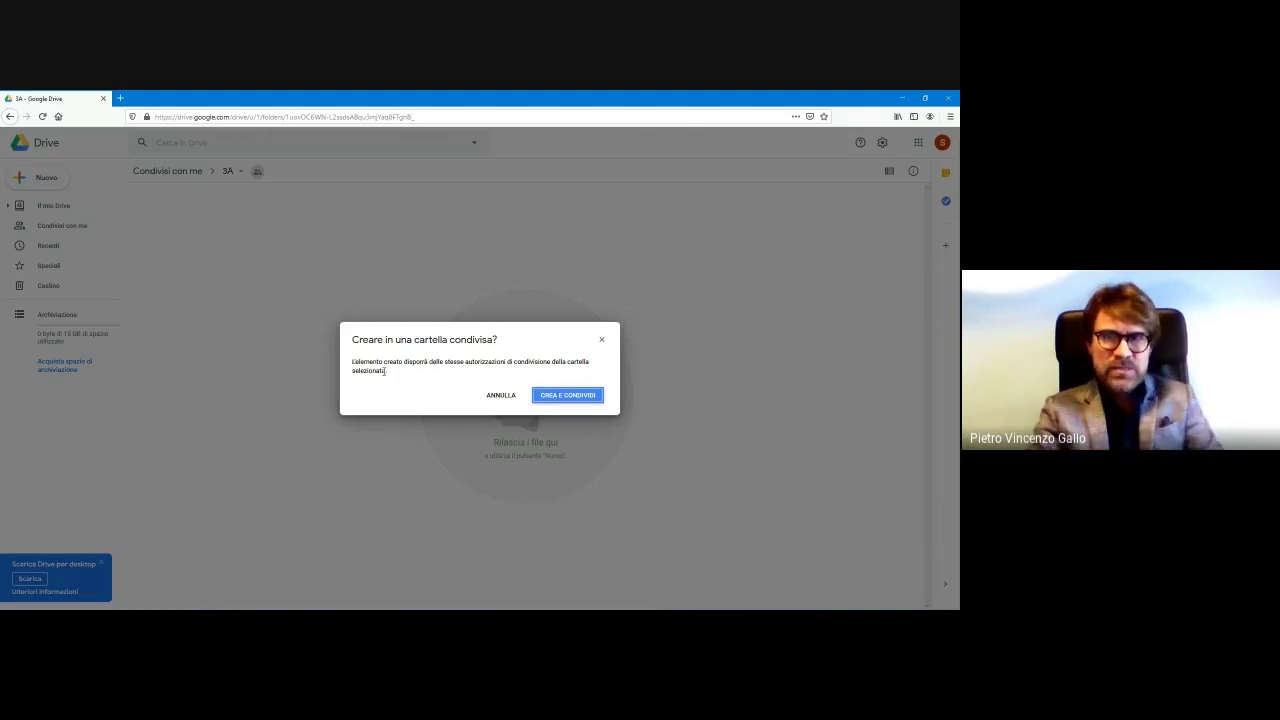
click(581, 400)
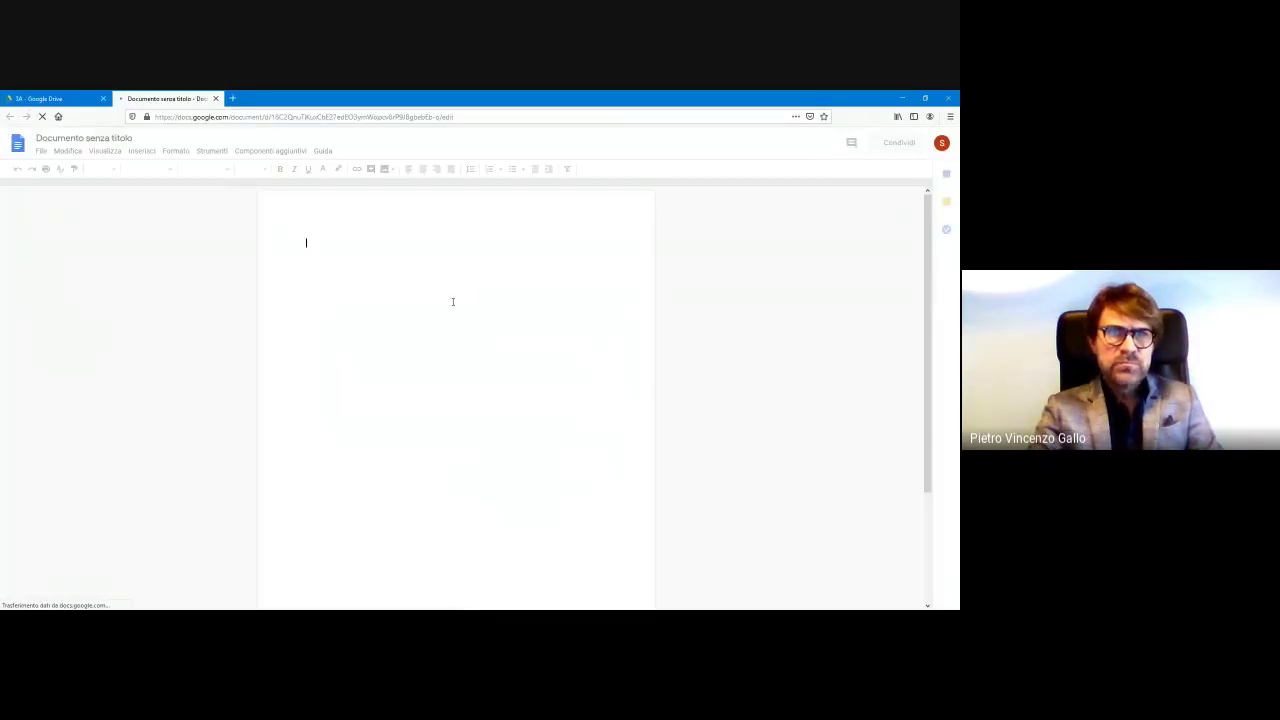
- Type ciao in the document, save the title ciao, close it and return to My Drive
text(cia)
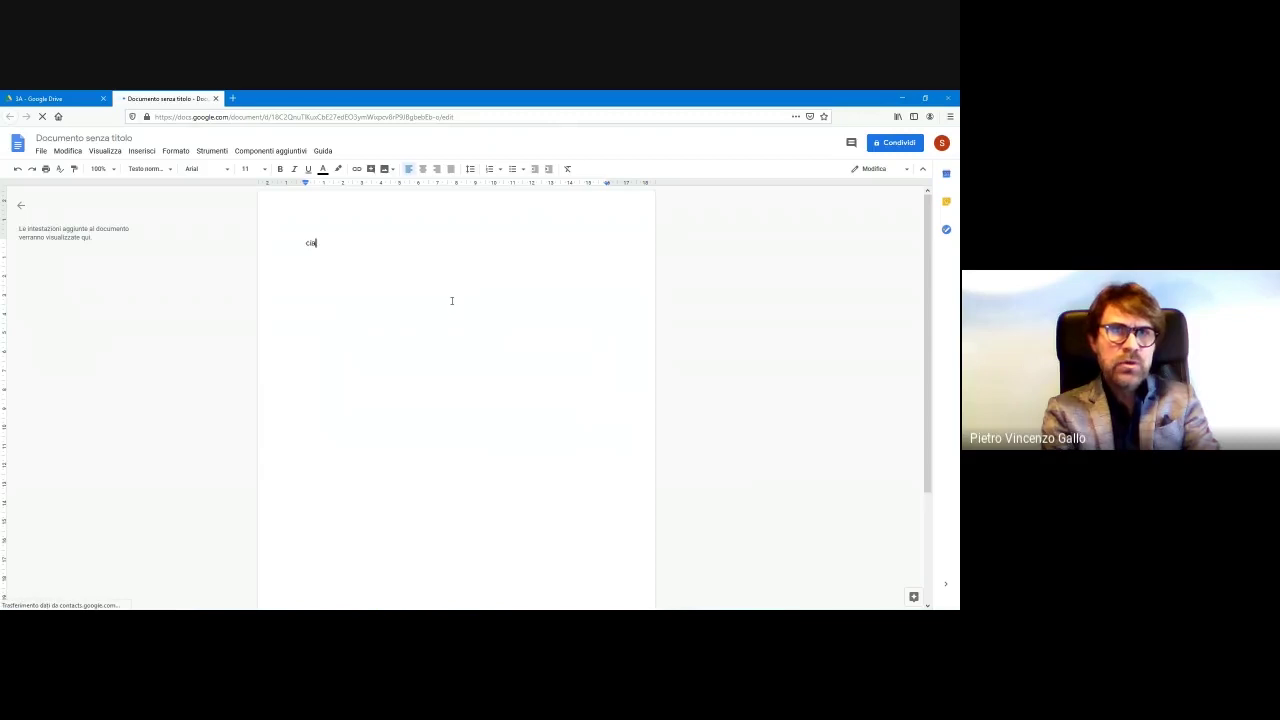
text(o)
key(Return)
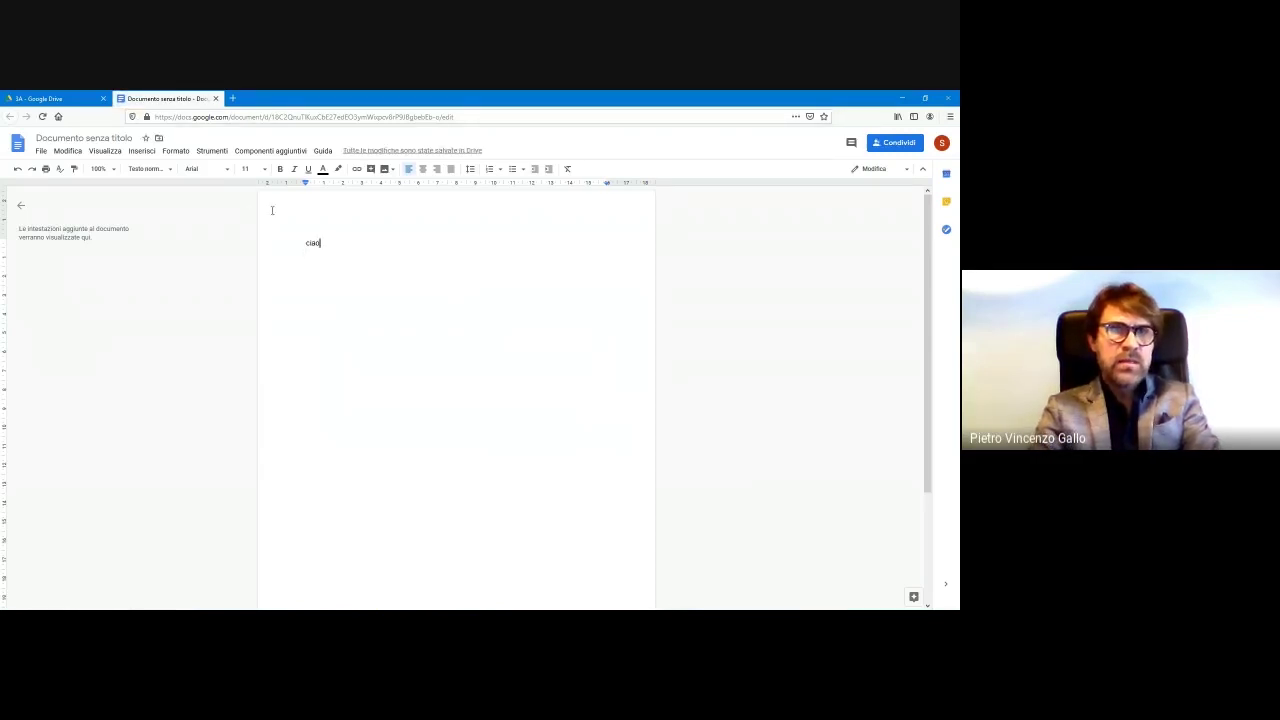
click(100, 139)
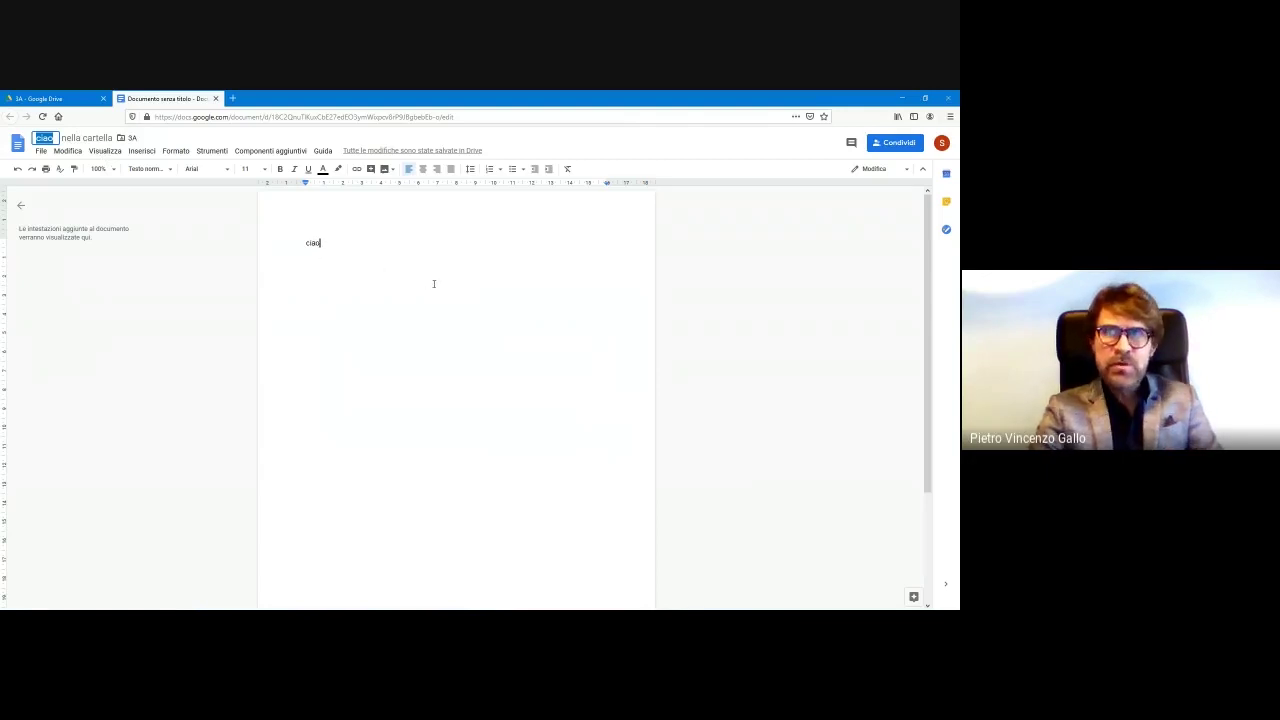
key(Return)
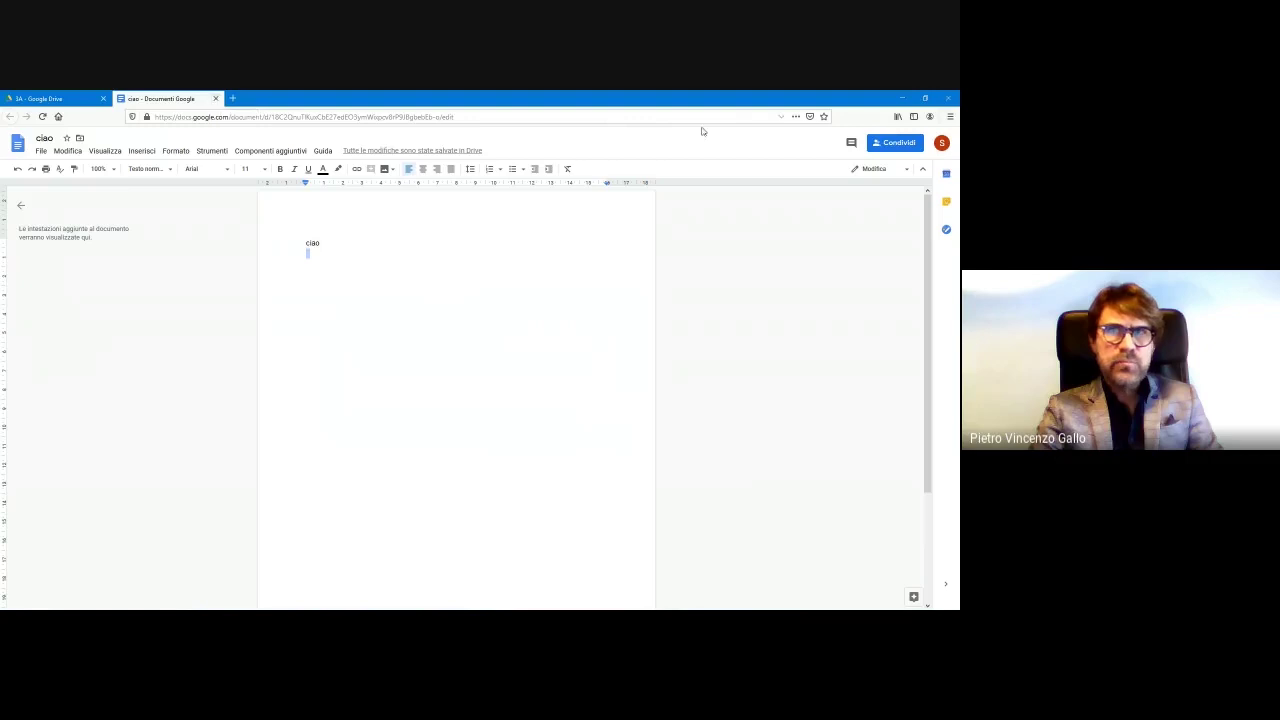
click(215, 98)
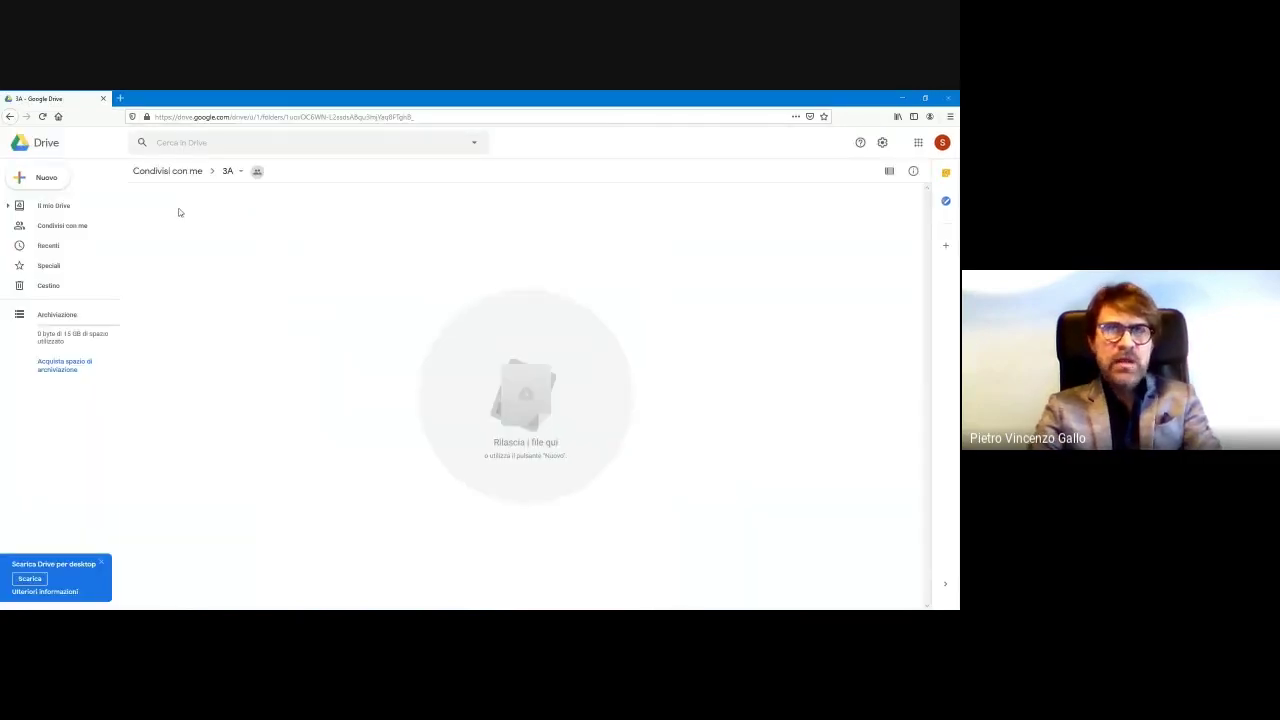
key(alt+Tab)
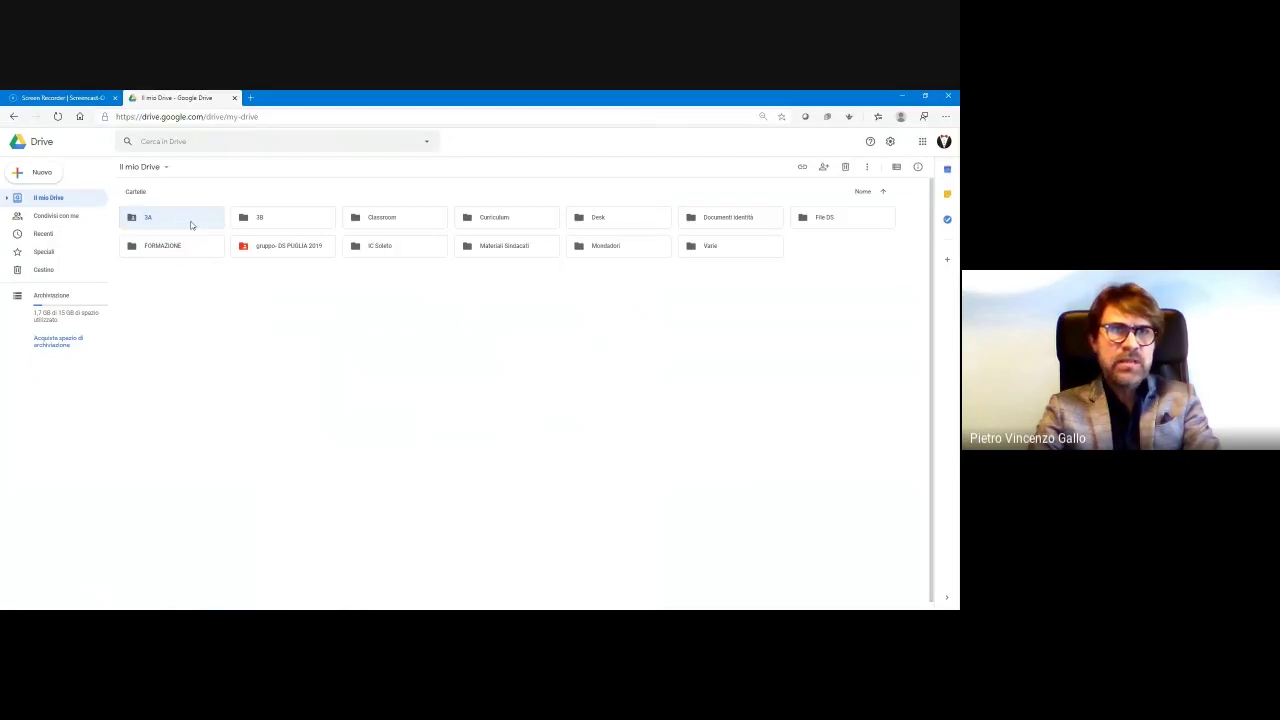
- Open folder 3A and add another Documenti Google file via Crea e condividi
double_click(191, 223)
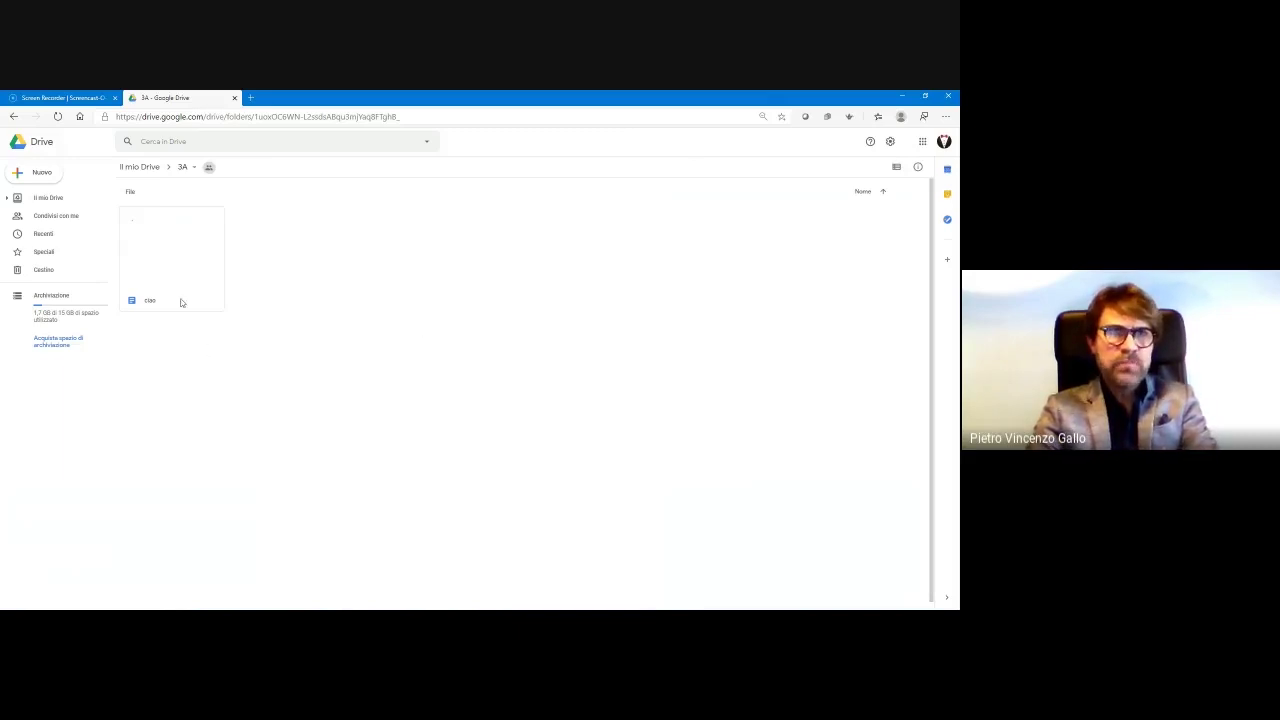
right_click(337, 261)
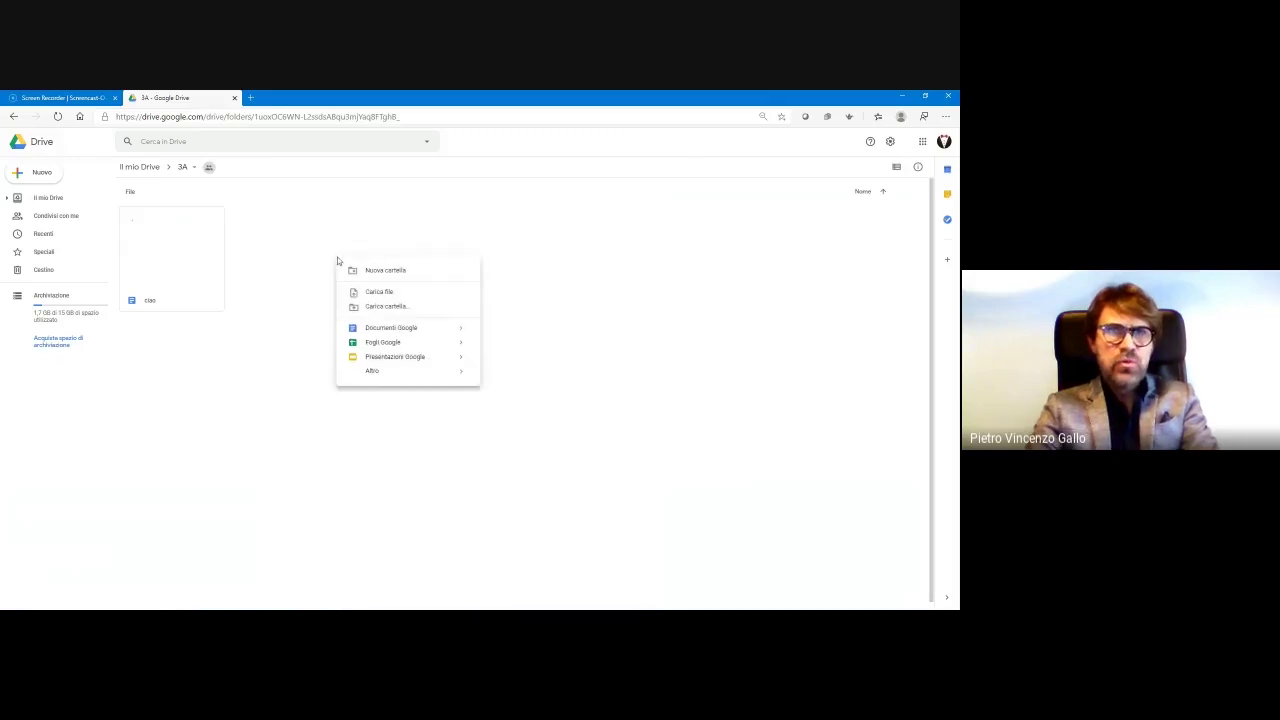
click(420, 330)
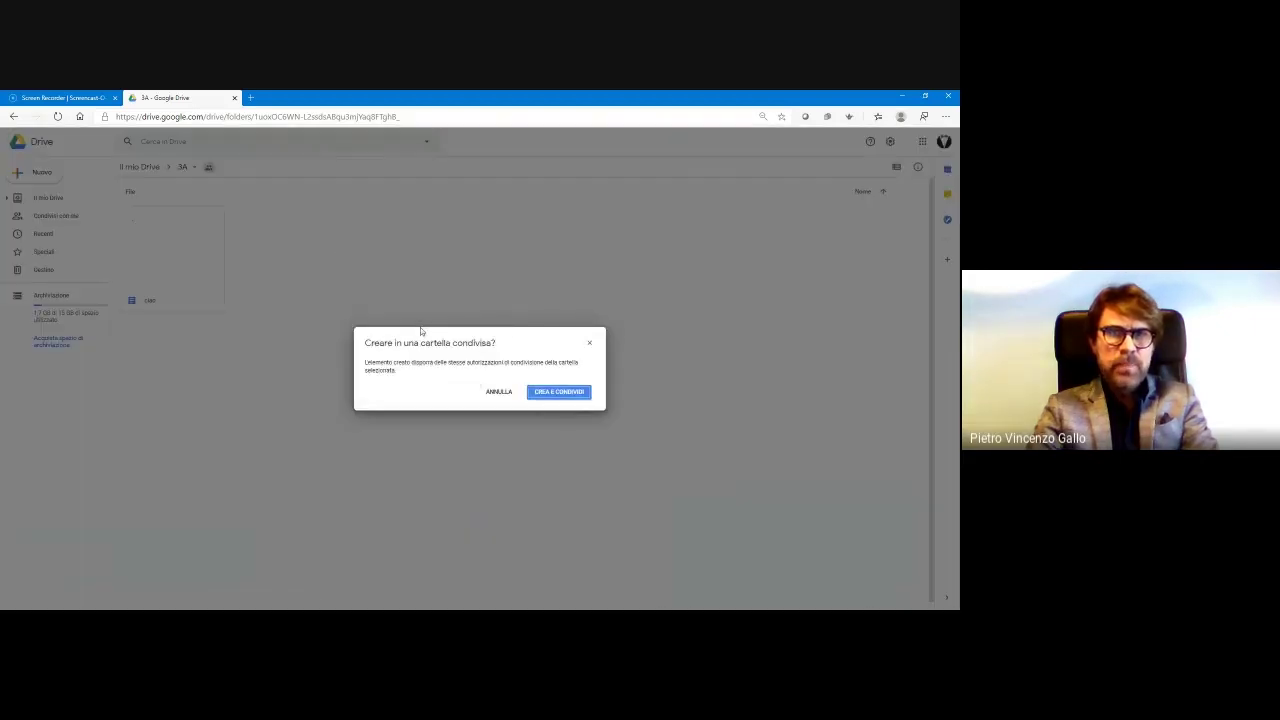
click(559, 391)
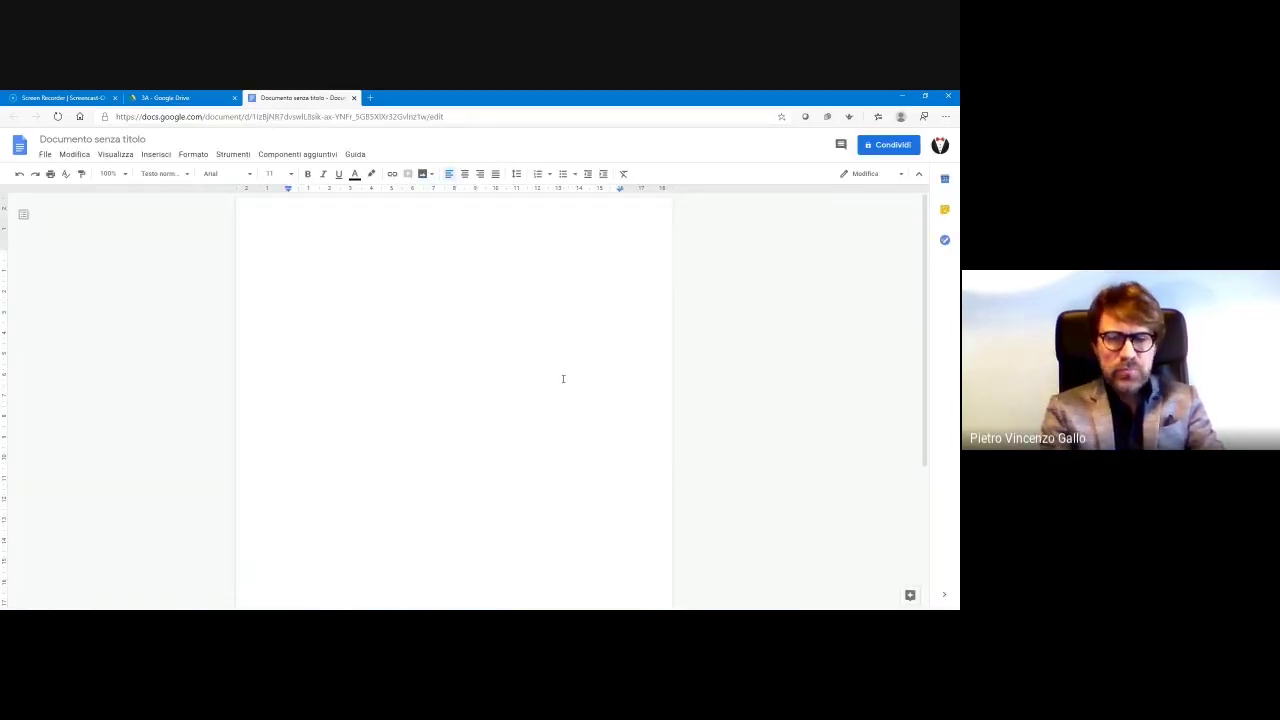
- Write 'Domanda n. 1' and, on the next line, 'Cosa è il cuore?' in the document
text(Domanda )
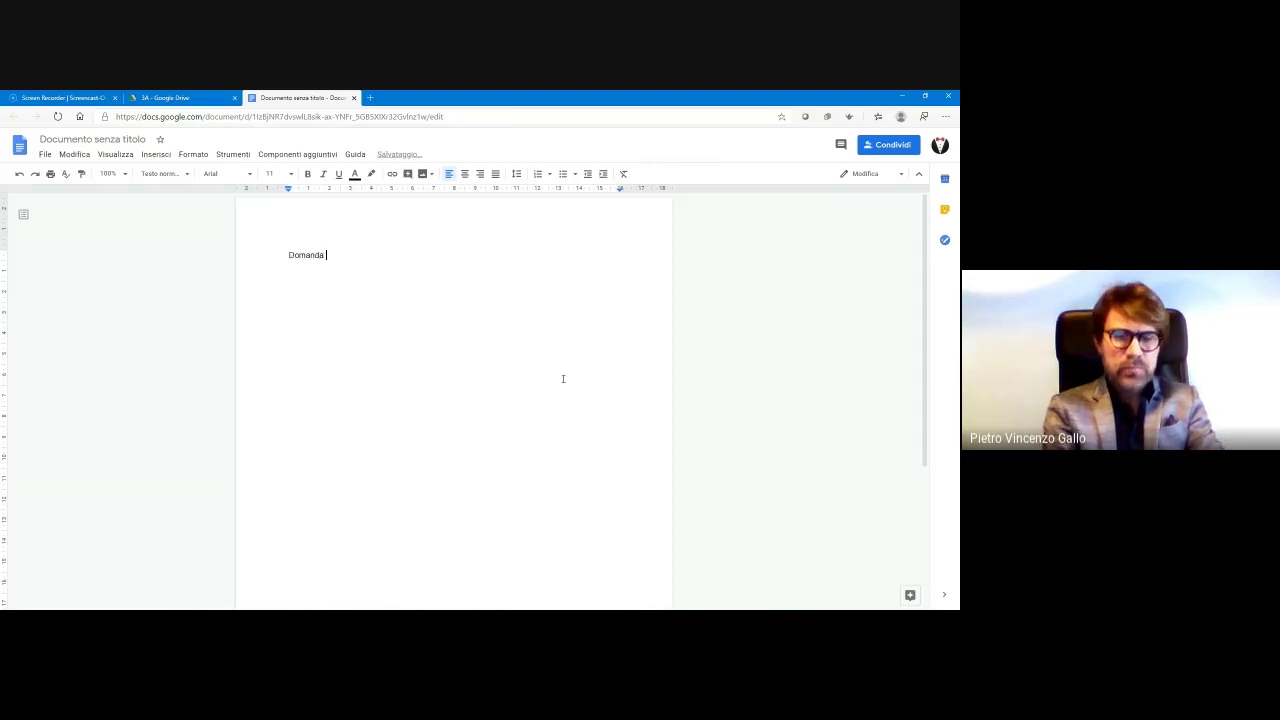
text(n. 1)
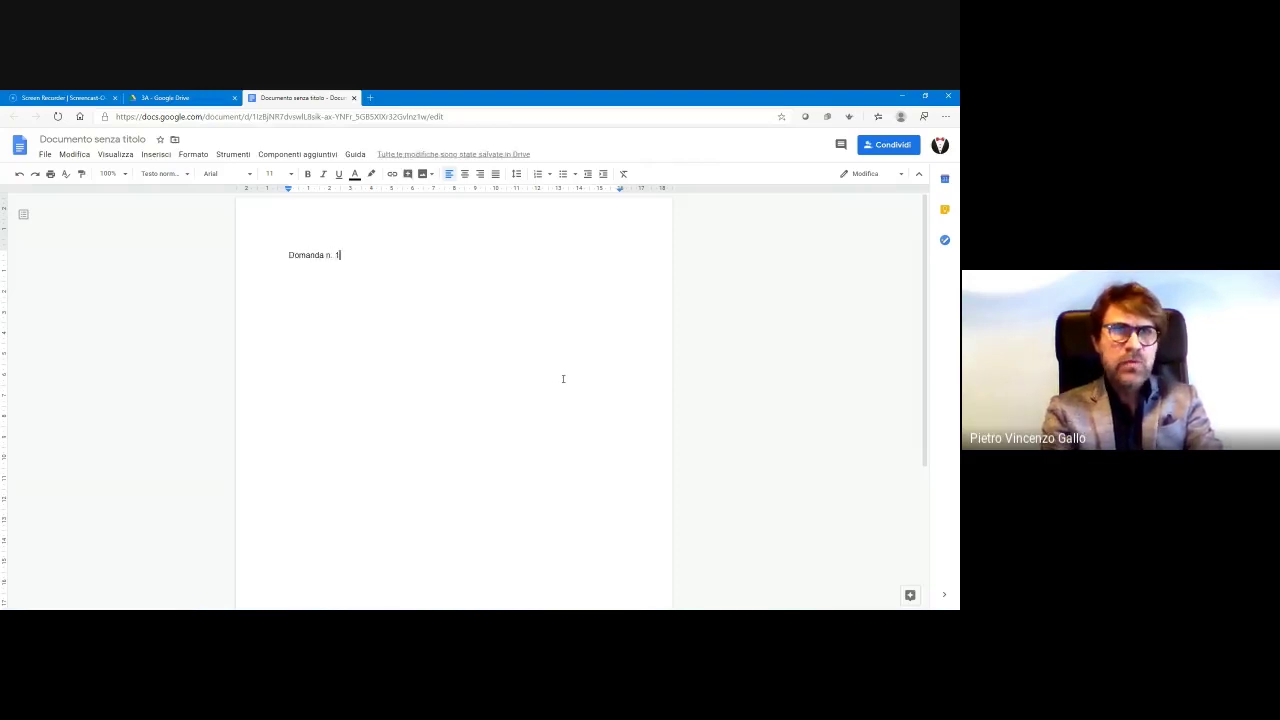
key(Return)
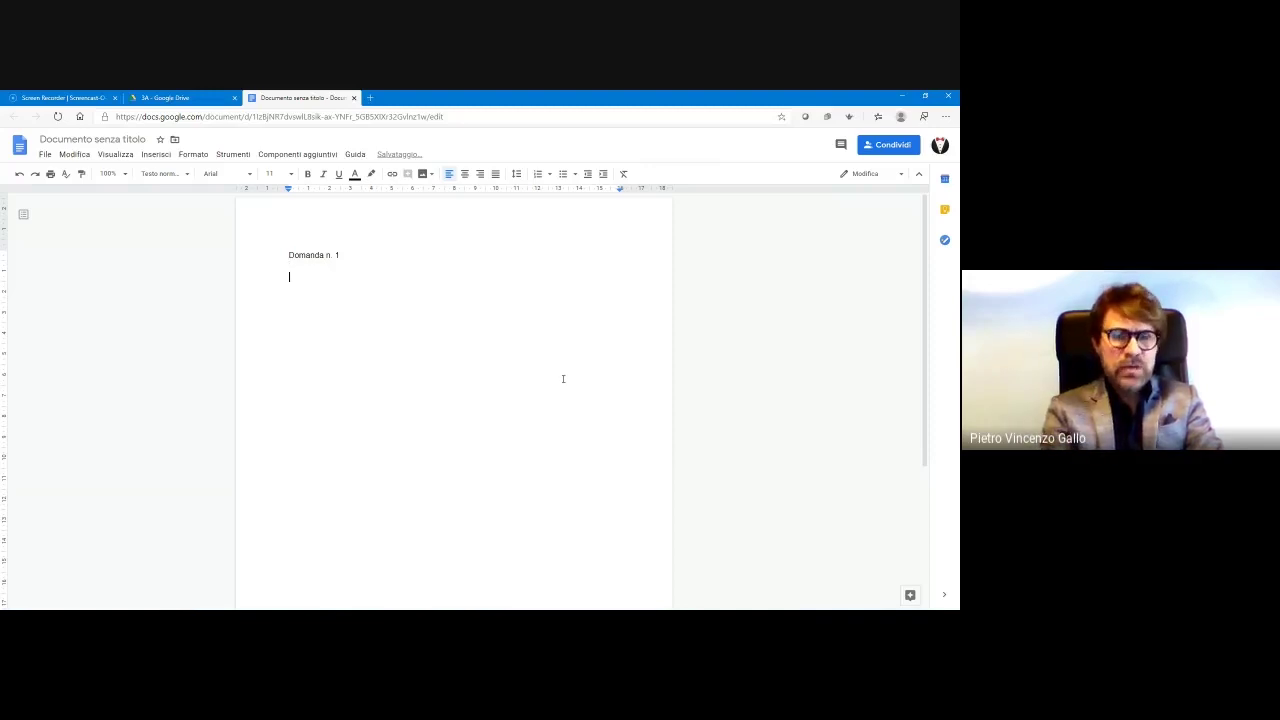
text(Cosa )
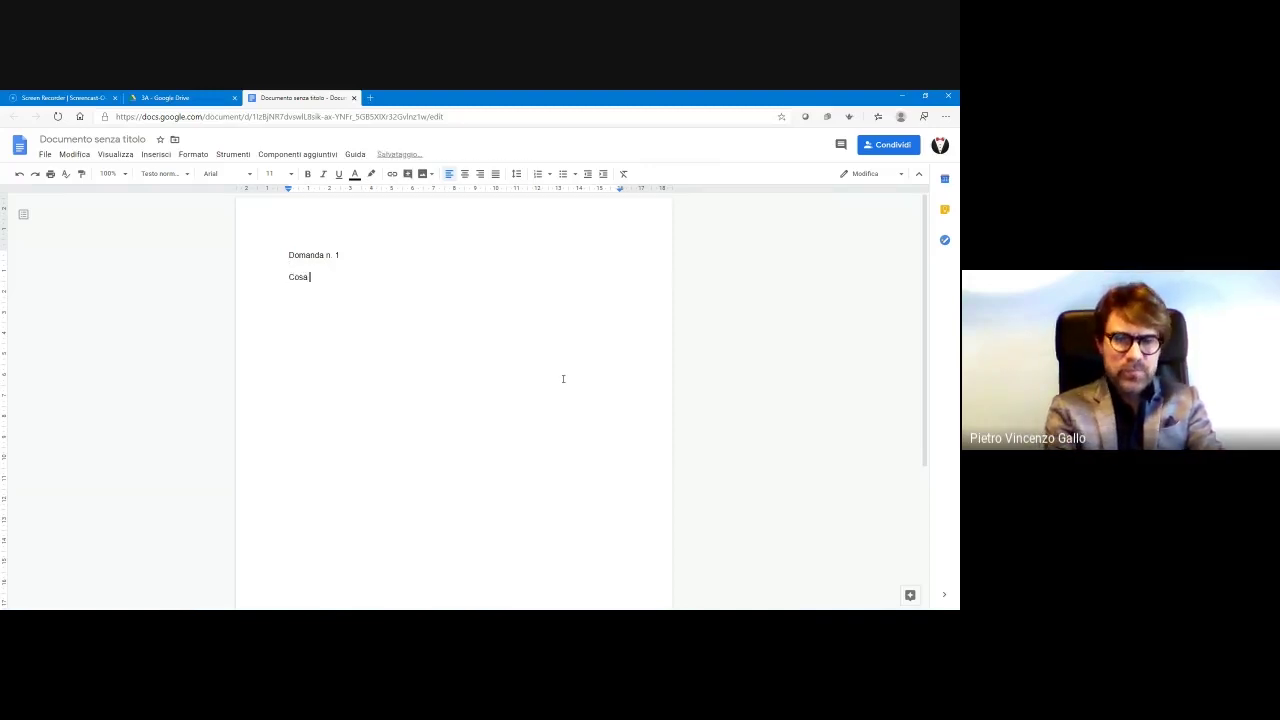
text(è il cuore?)
key(Return)
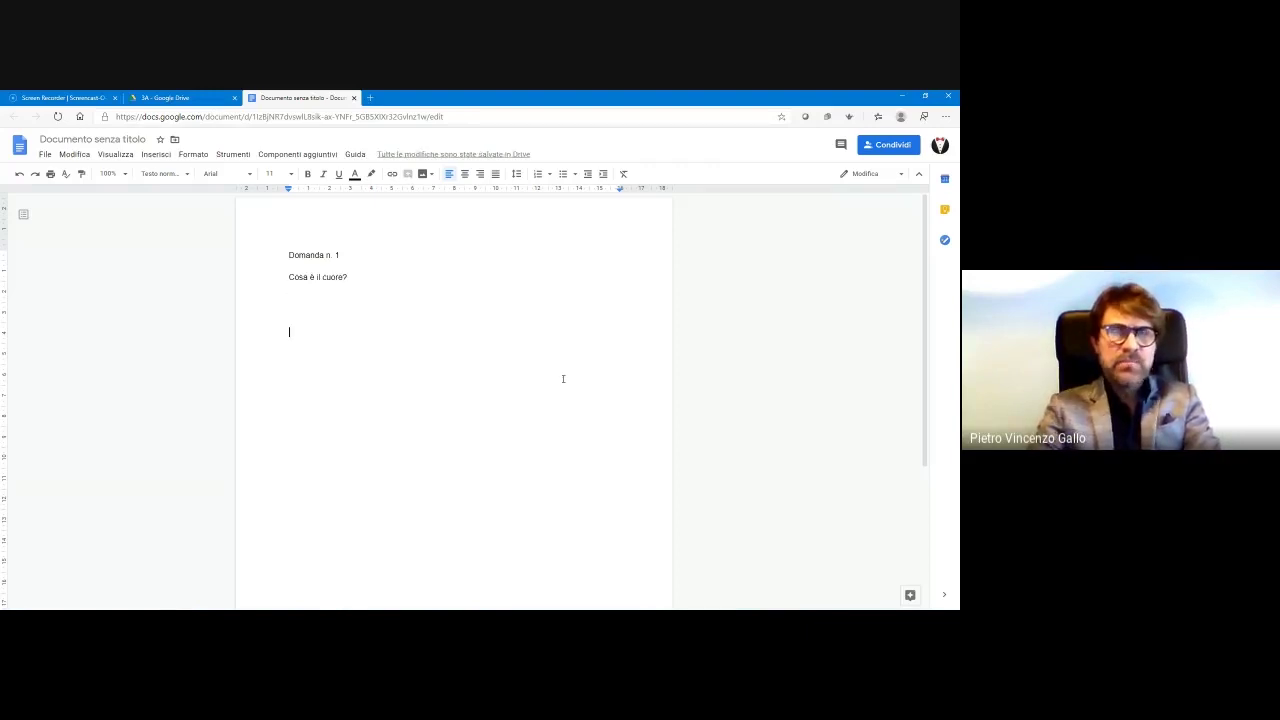
click(352, 256)
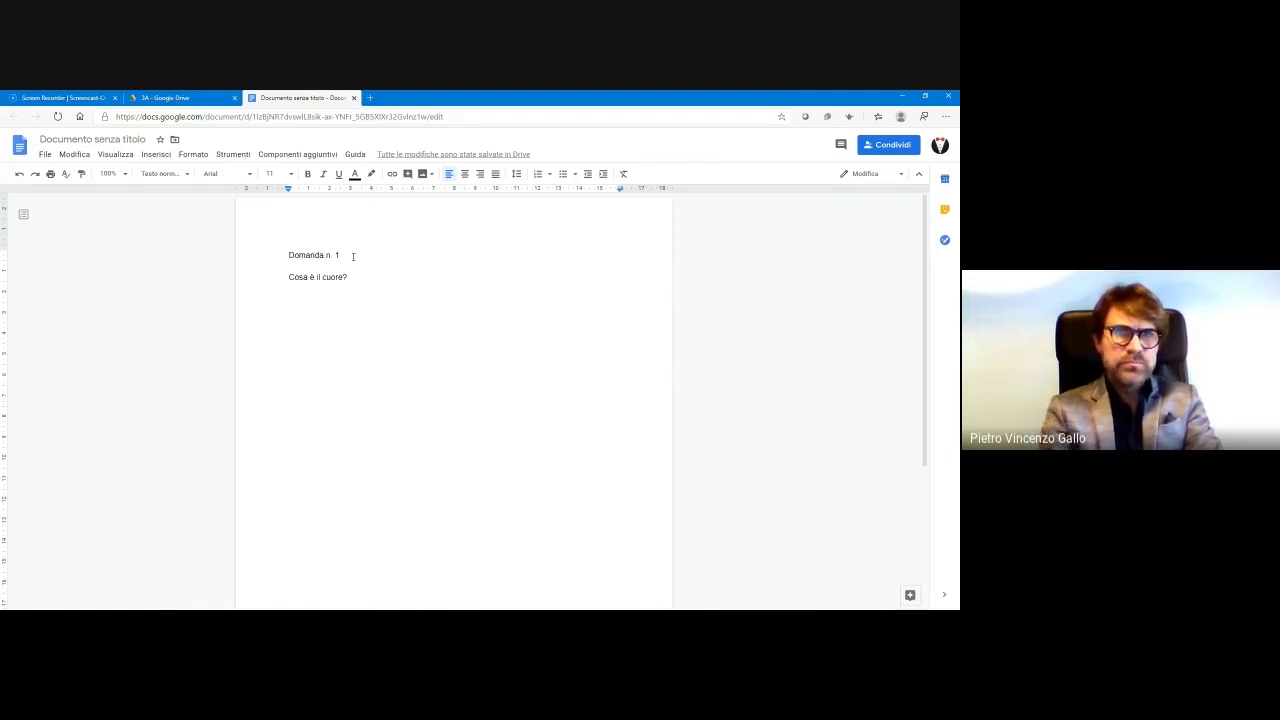
click(345, 307)
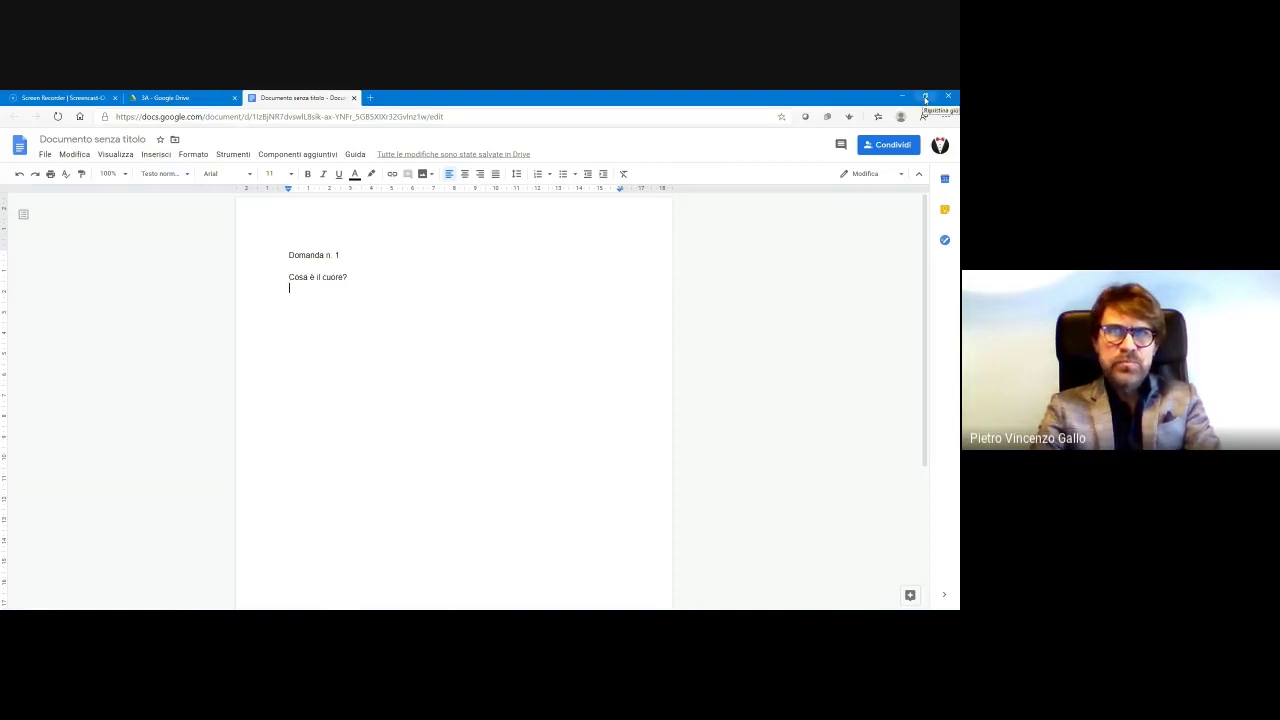
- Keep the title Domanda n and send a share invitation to the student's e-mail address
click(925, 98)
drag(507, 99, 606, 342)
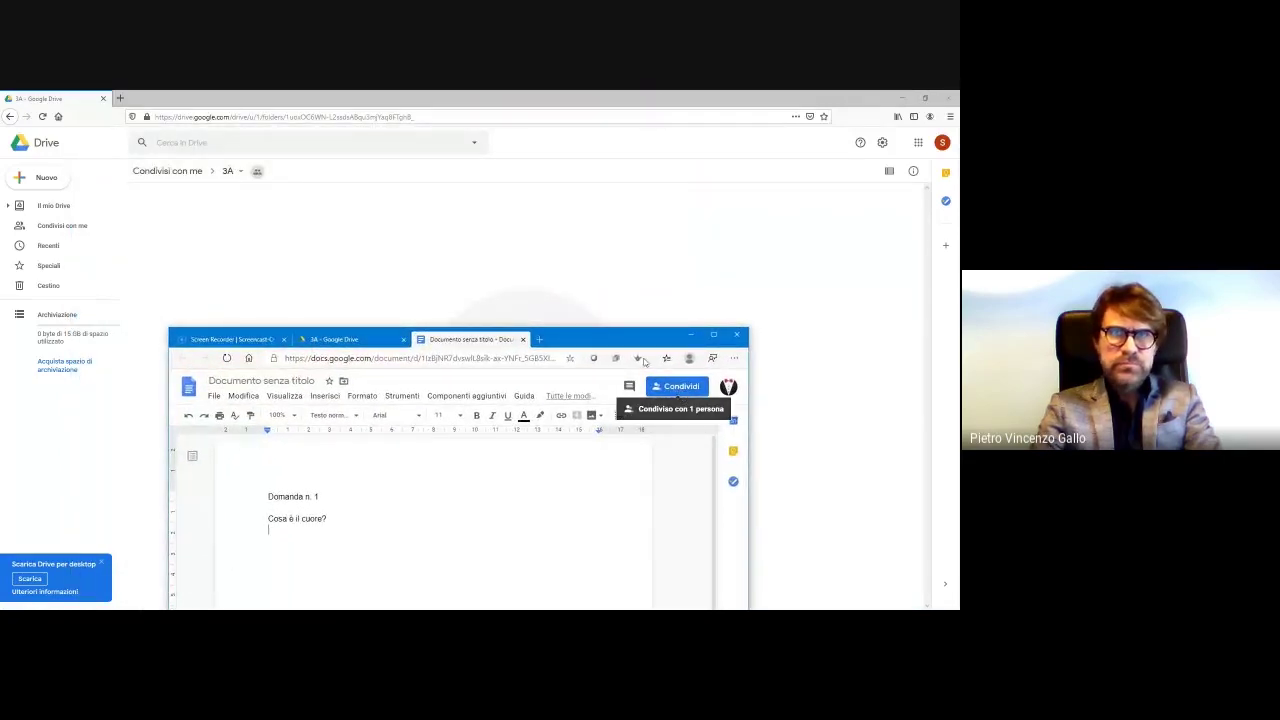
click(680, 390)
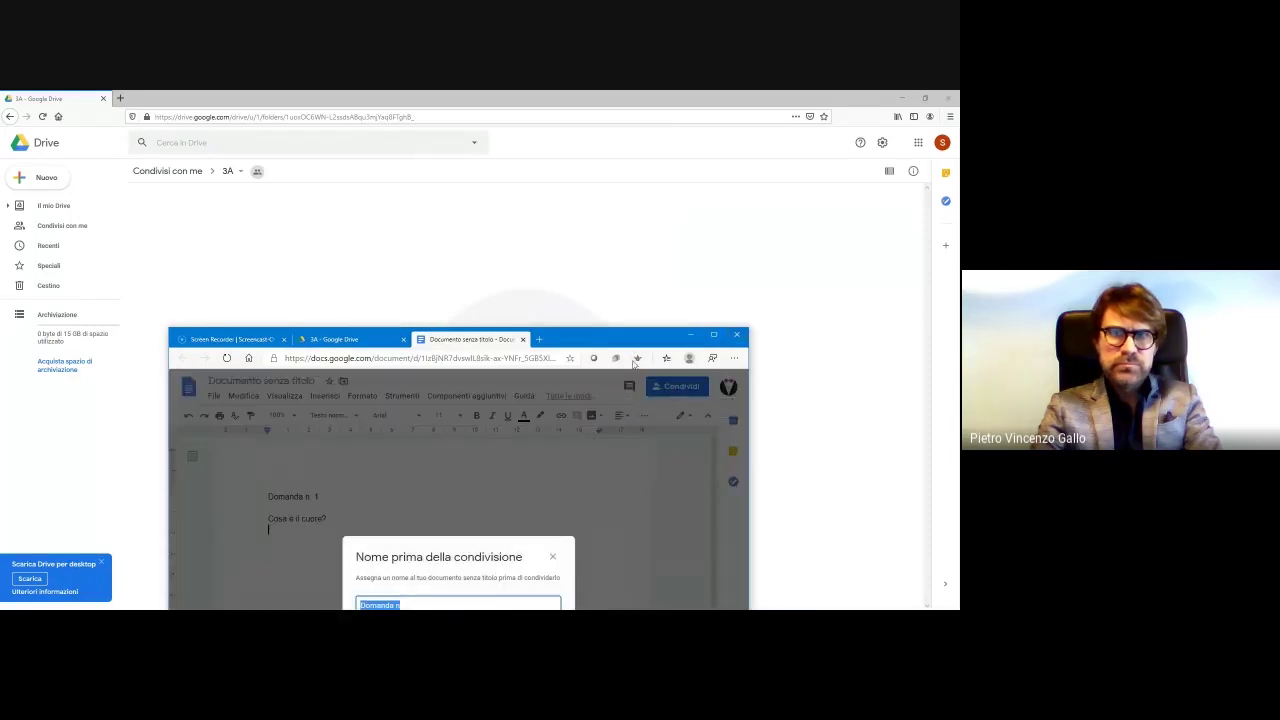
drag(630, 334, 622, 176)
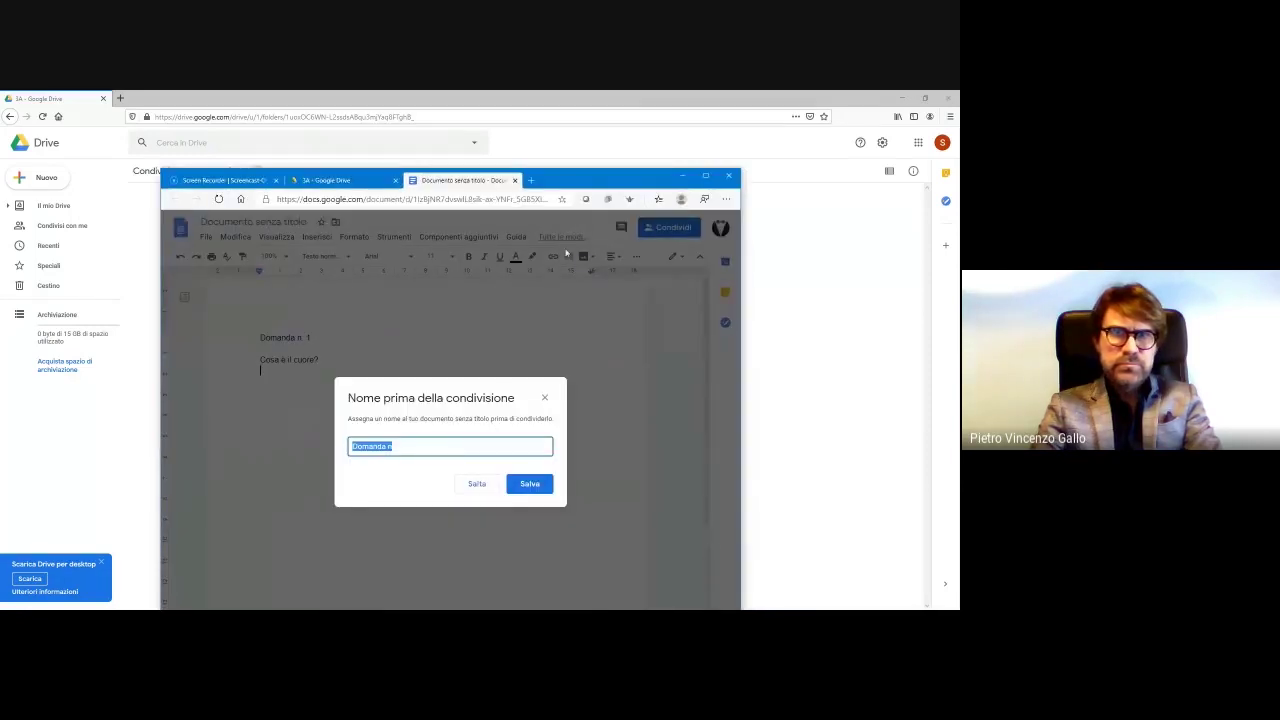
click(528, 484)
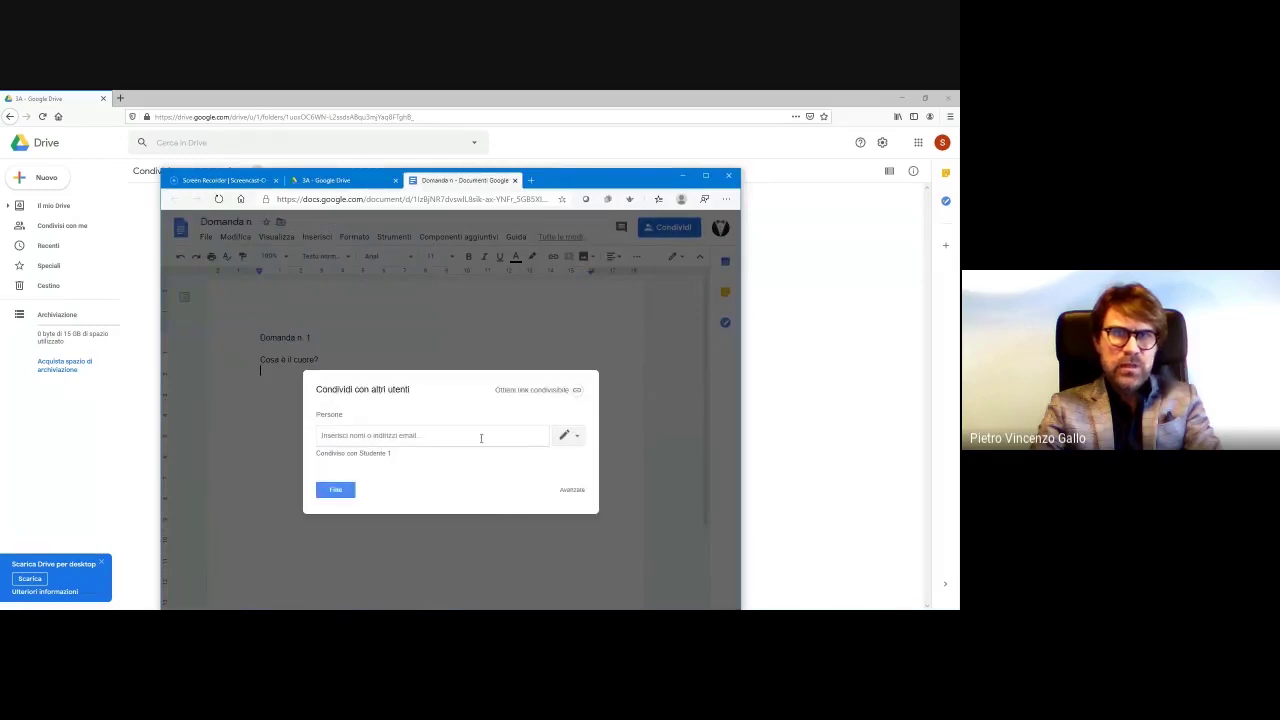
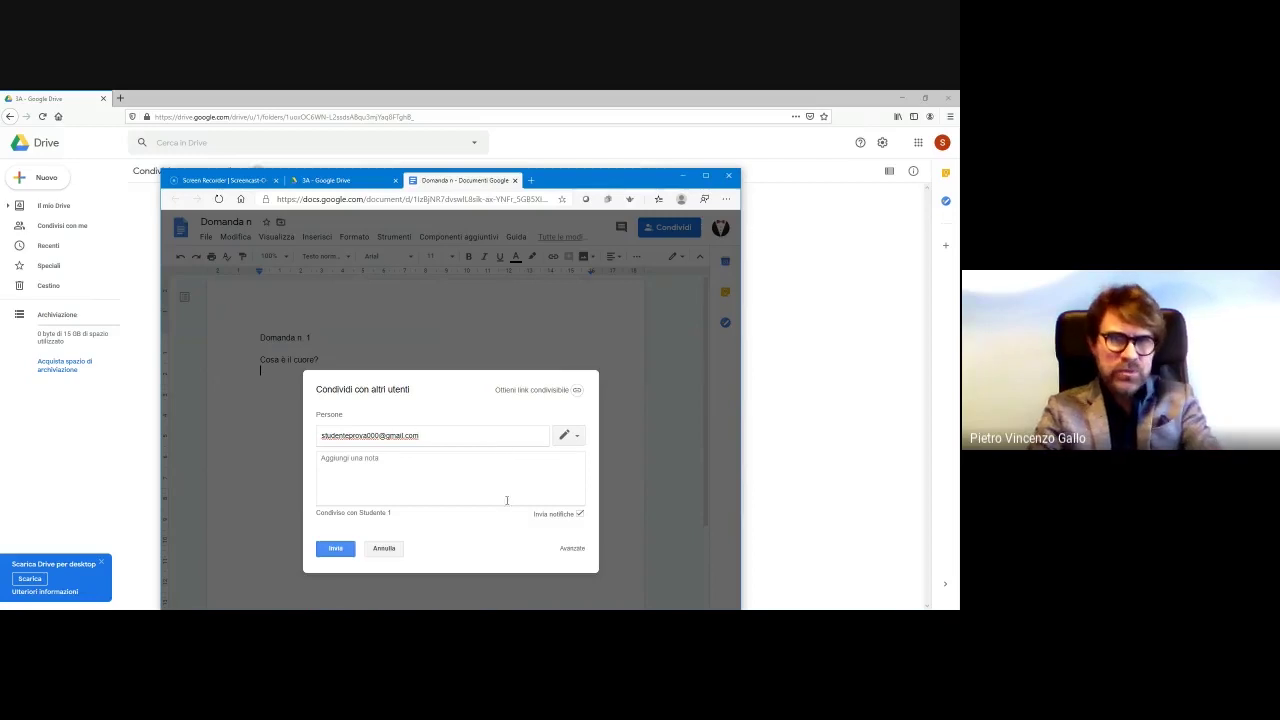
click(337, 550)
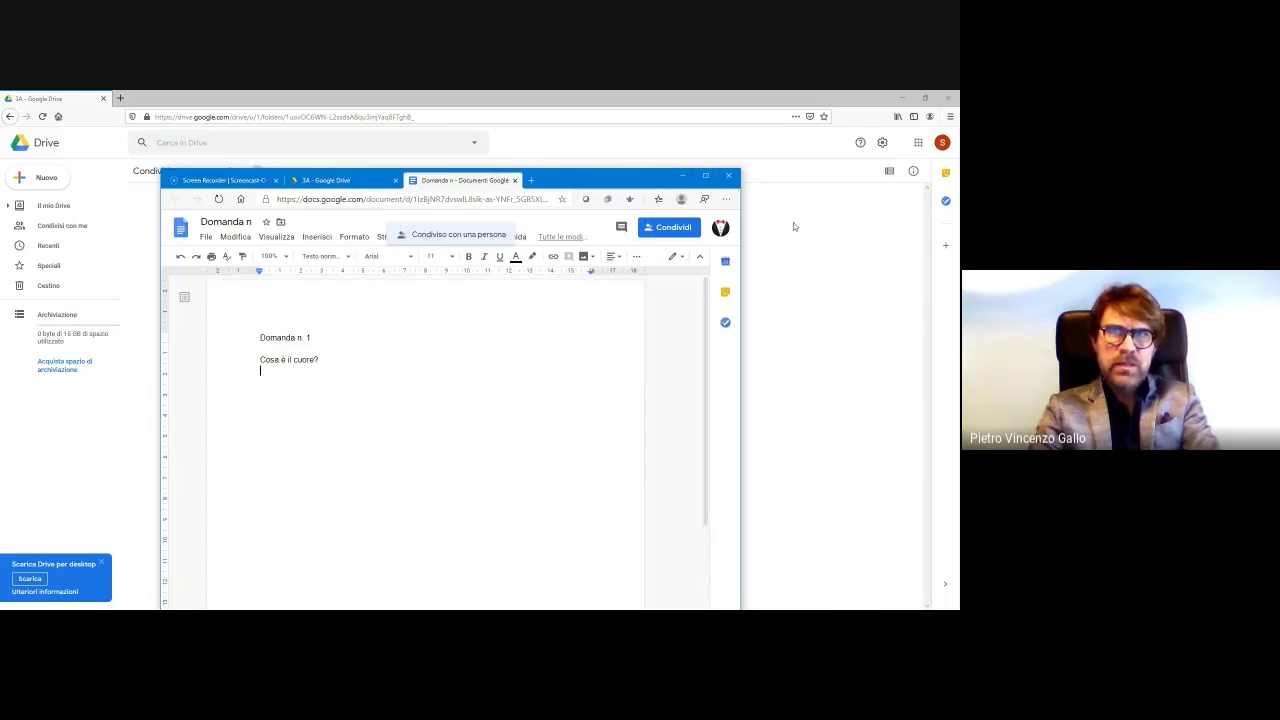
- Open the Domanda n document from folder 3A under Condivisi con me, reloading the folder first
click(706, 177)
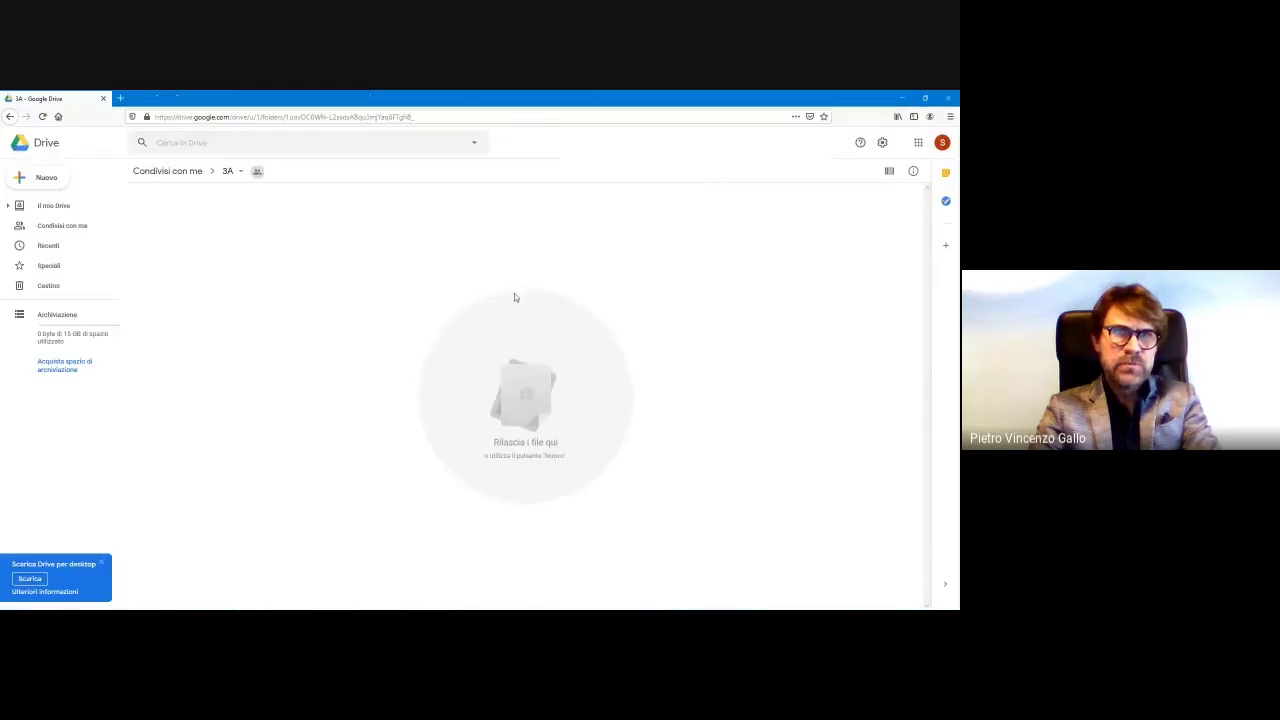
click(67, 225)
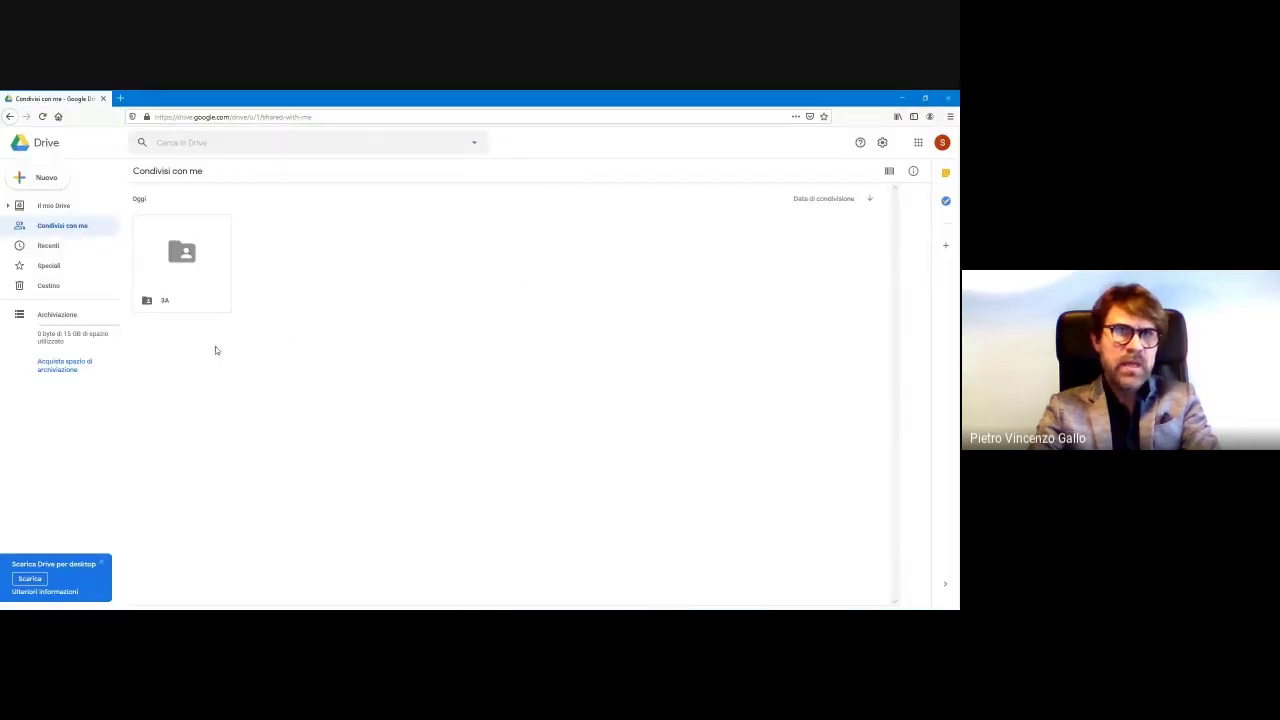
double_click(200, 285)
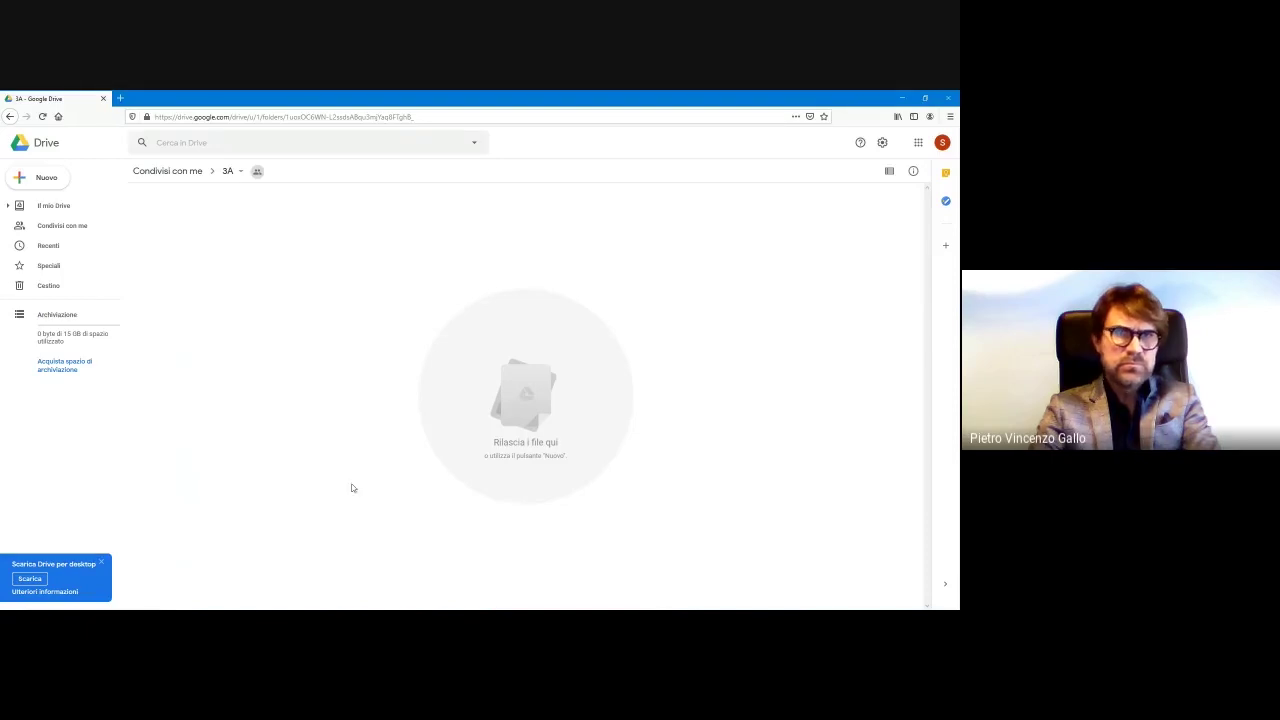
key(F5)
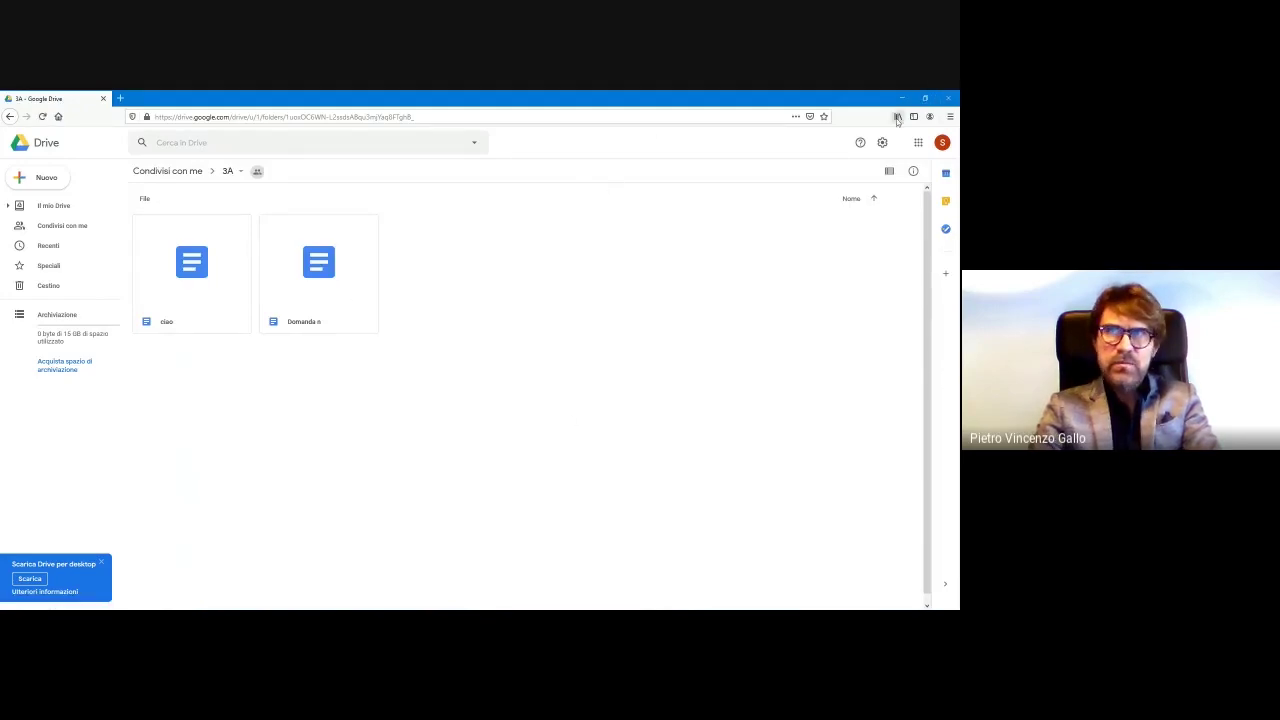
click(925, 98)
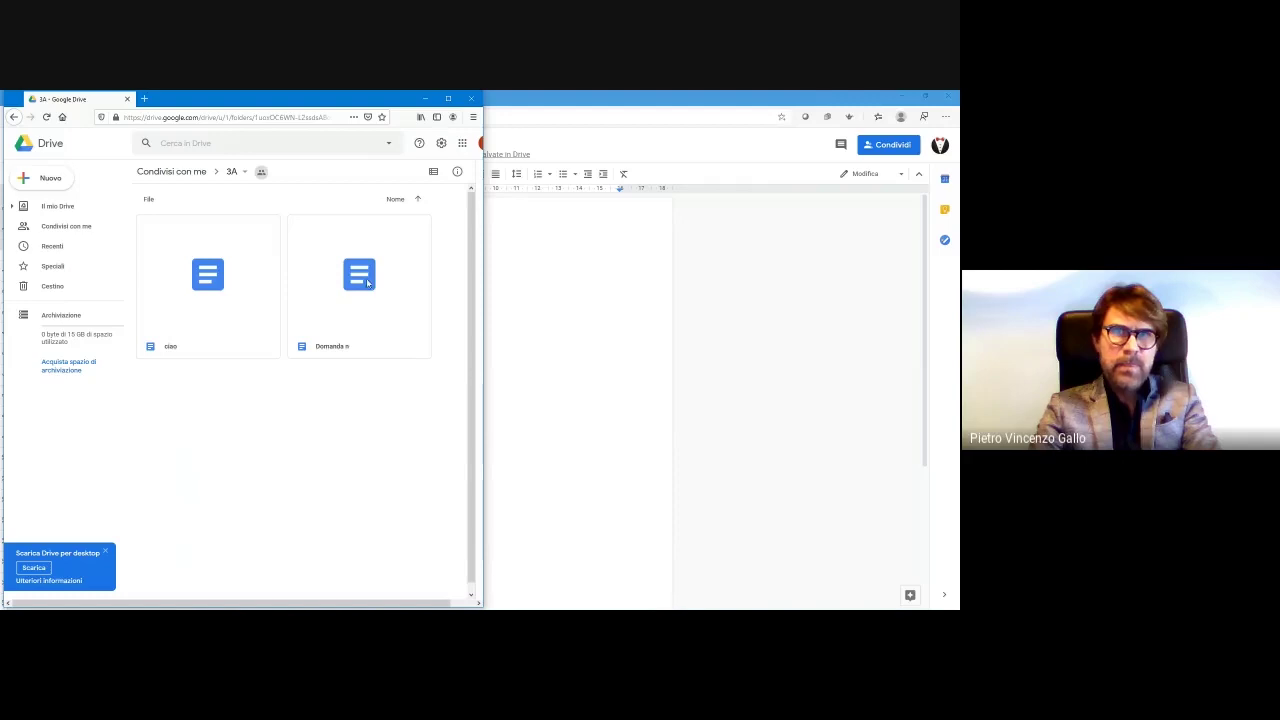
double_click(367, 283)
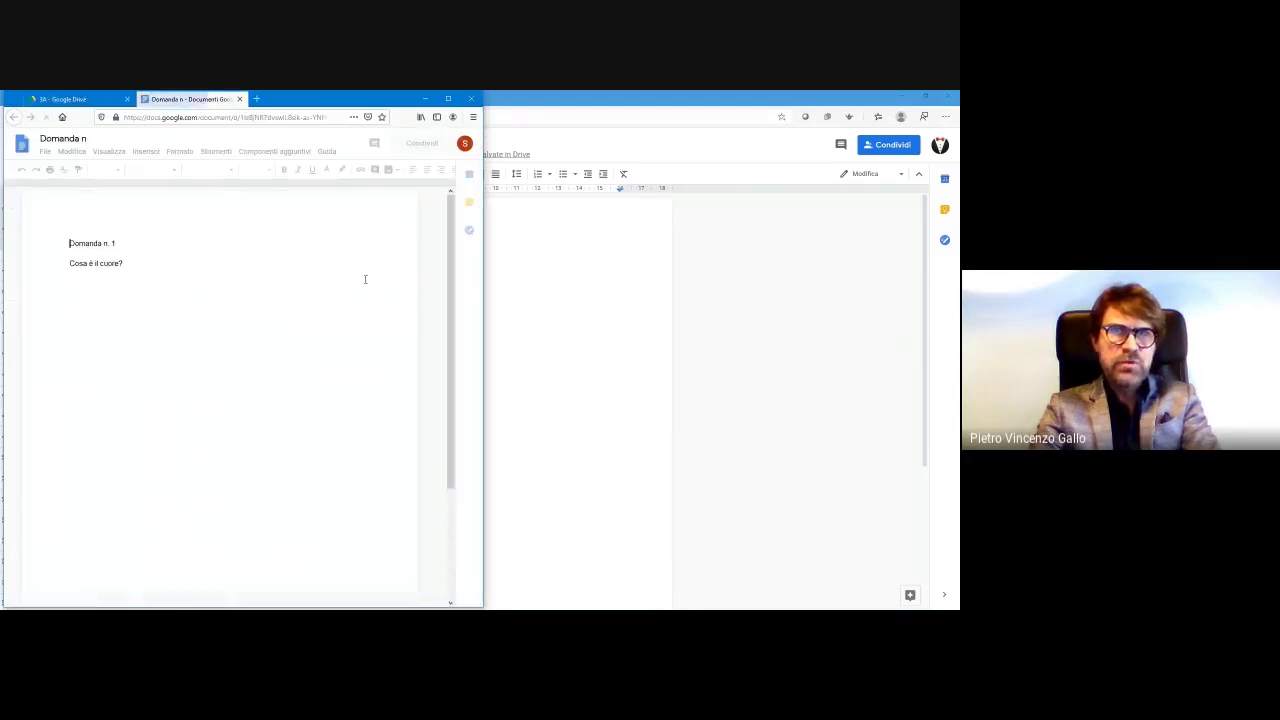
- Open Domanda n from the 3A Drive folder in a new Docs window
click(642, 106)
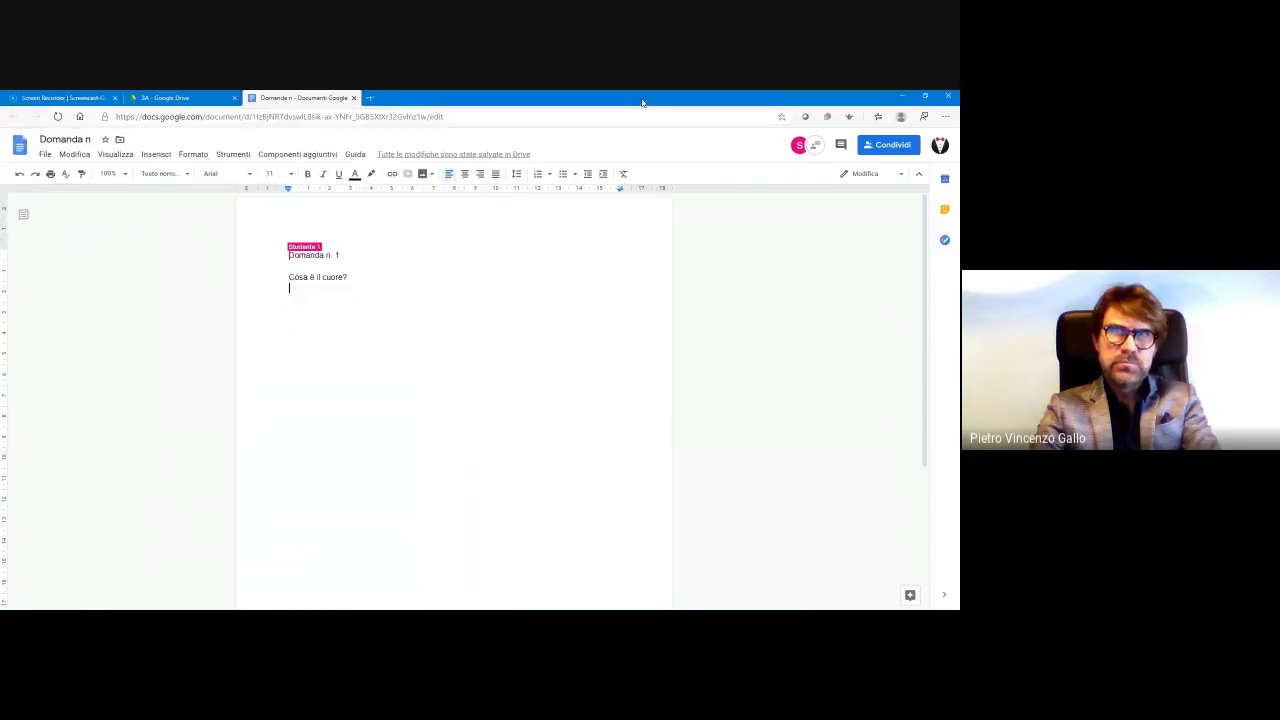
click(925, 96)
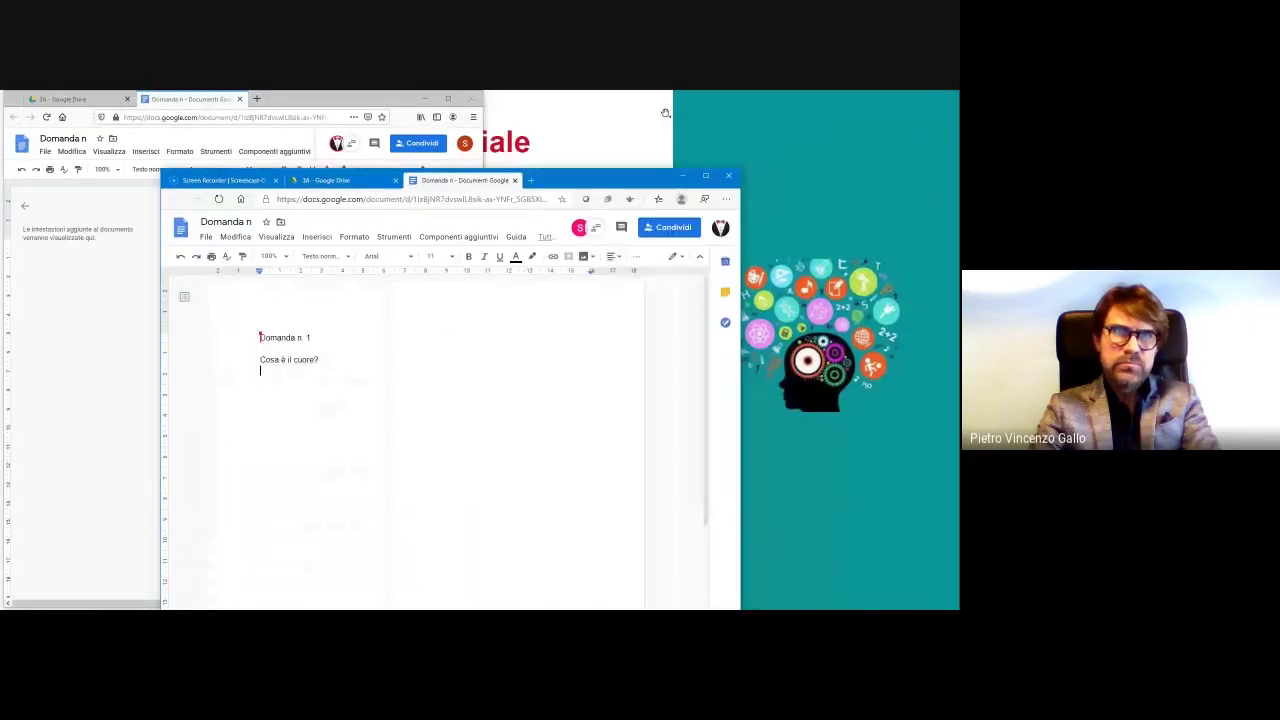
click(350, 183)
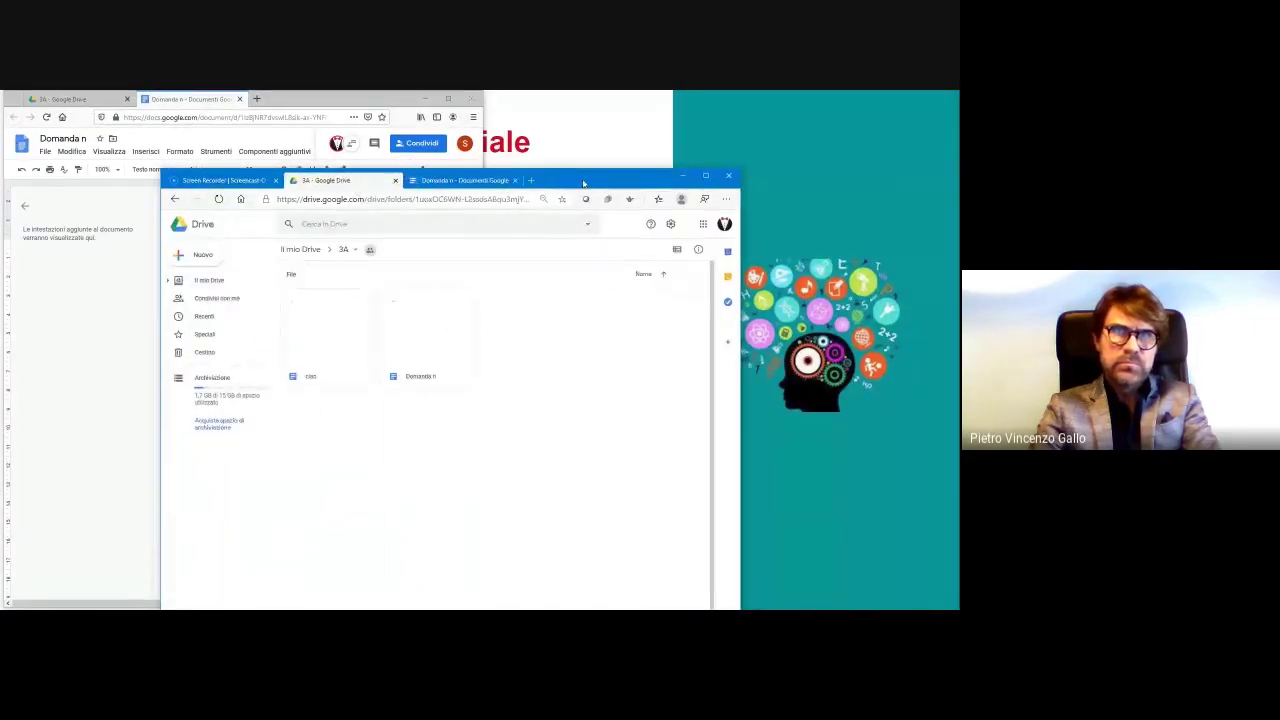
drag(584, 183, 641, 207)
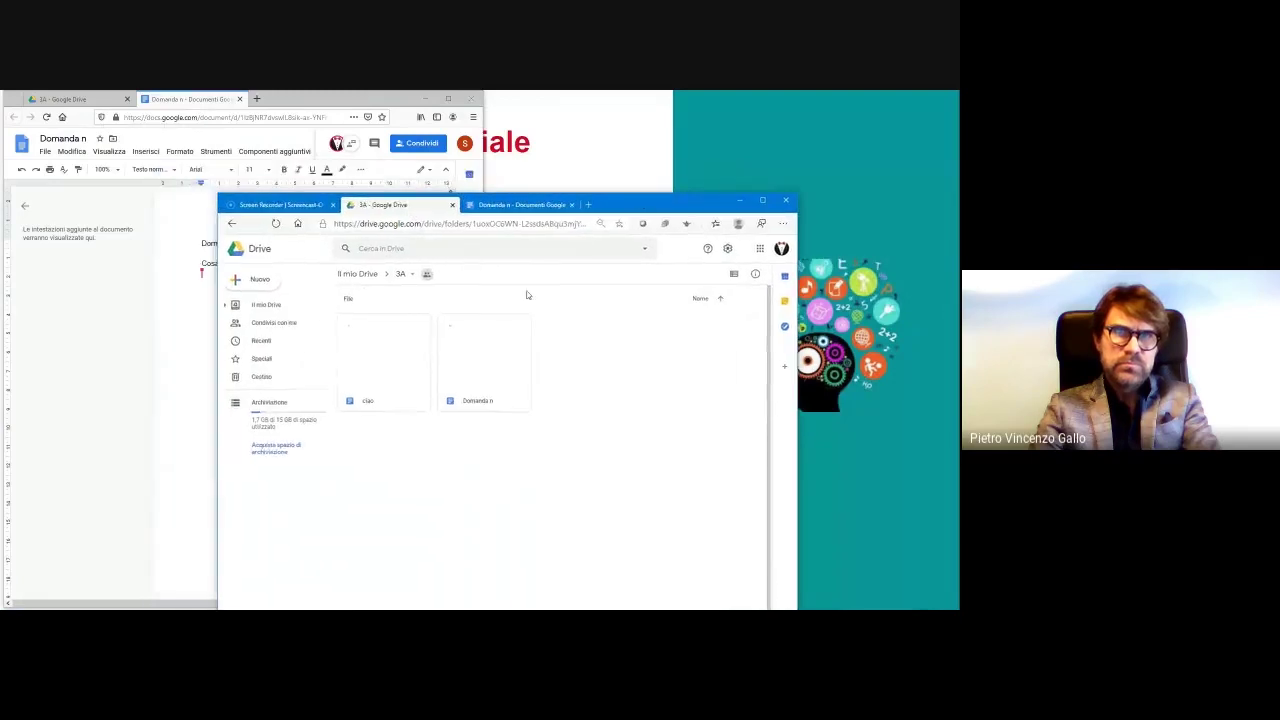
double_click(481, 375)
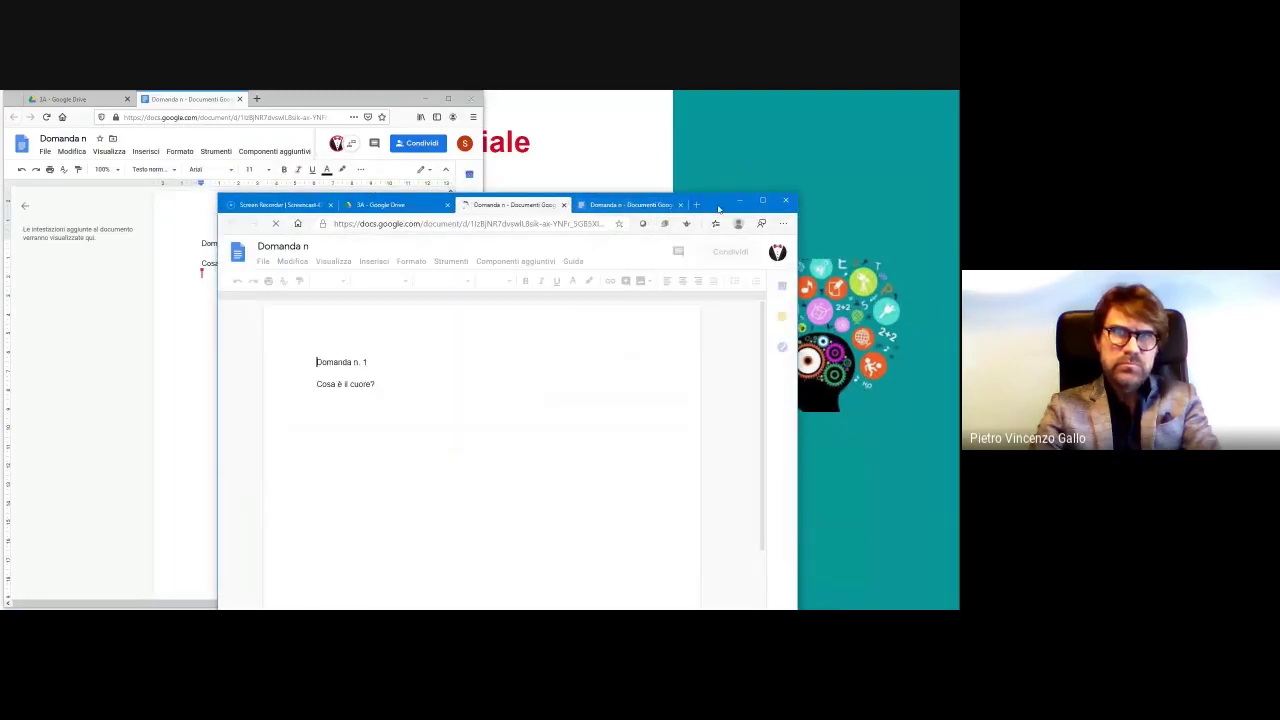
drag(718, 207, 671, 347)
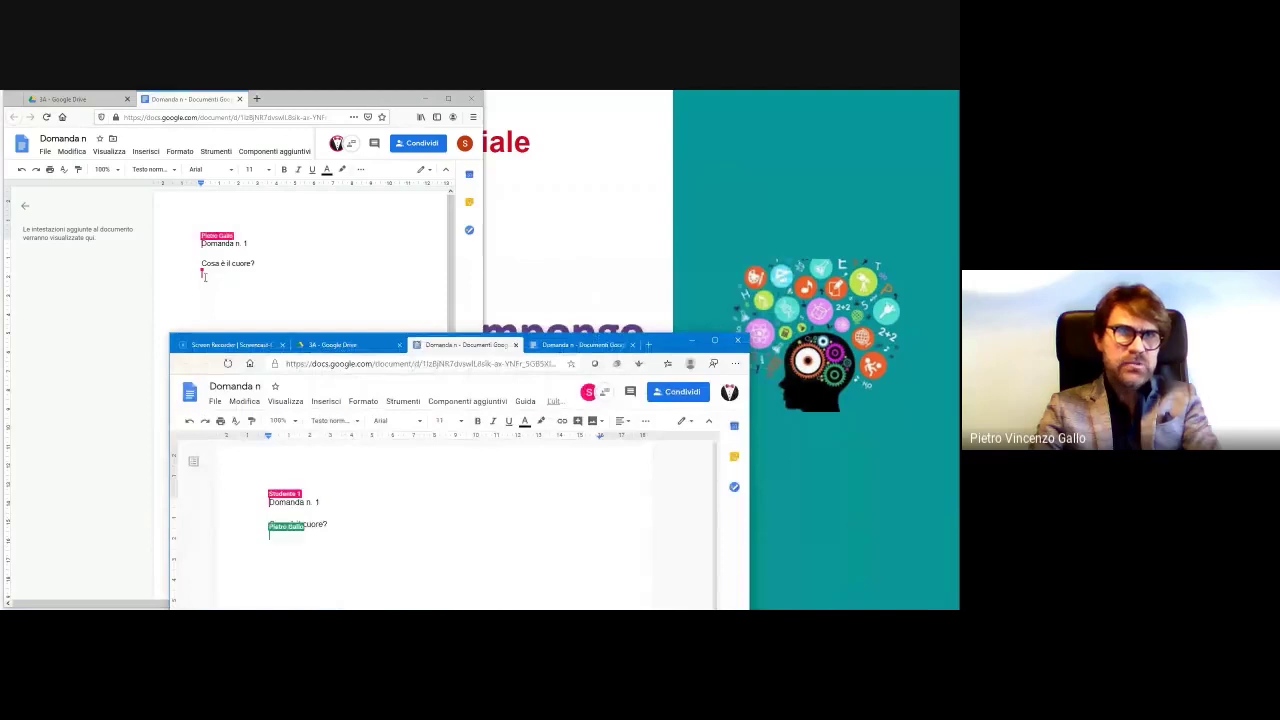
- Open Domanda n a second time and arrange the two Docs windows side by side
click(205, 277)
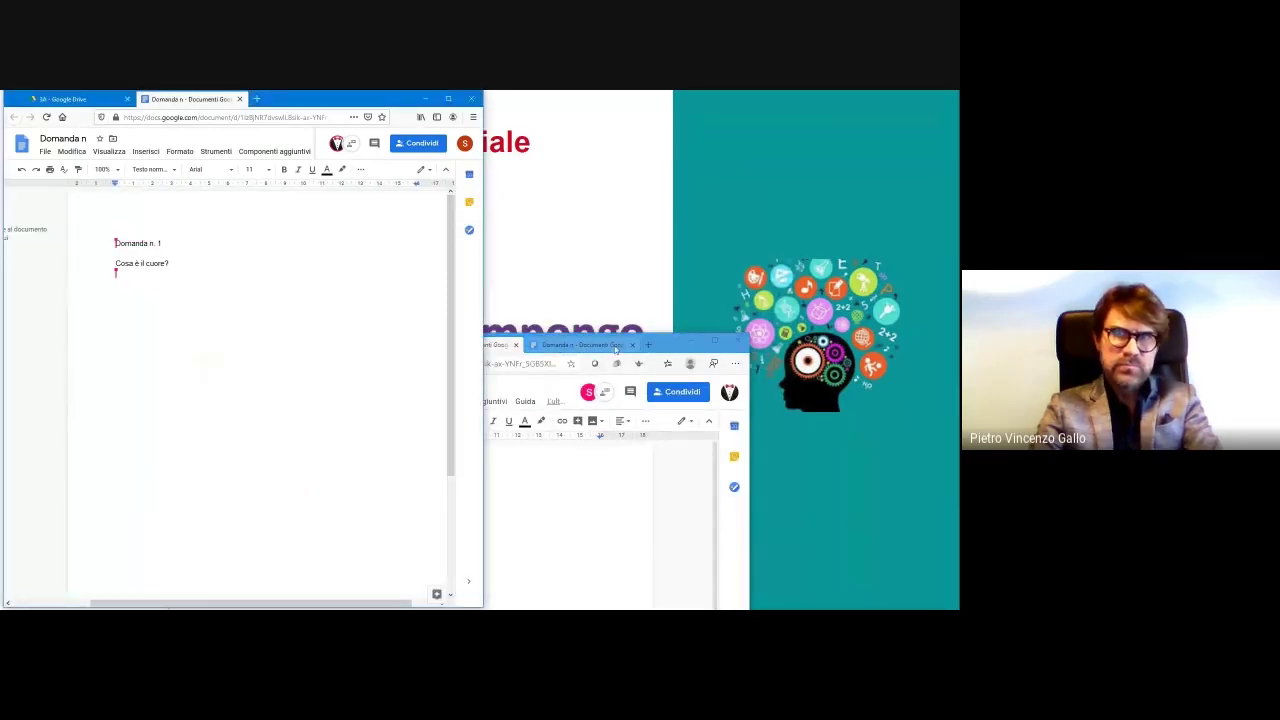
drag(671, 349, 859, 212)
click(351, 299)
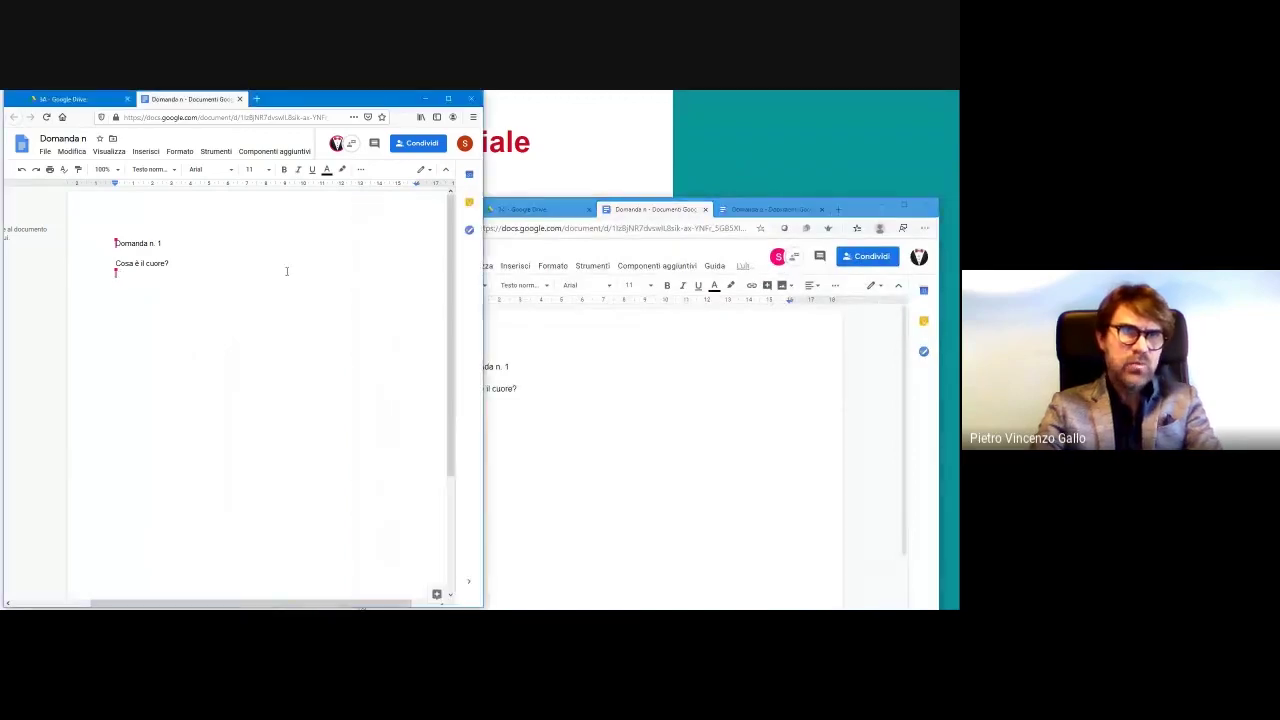
click(548, 209)
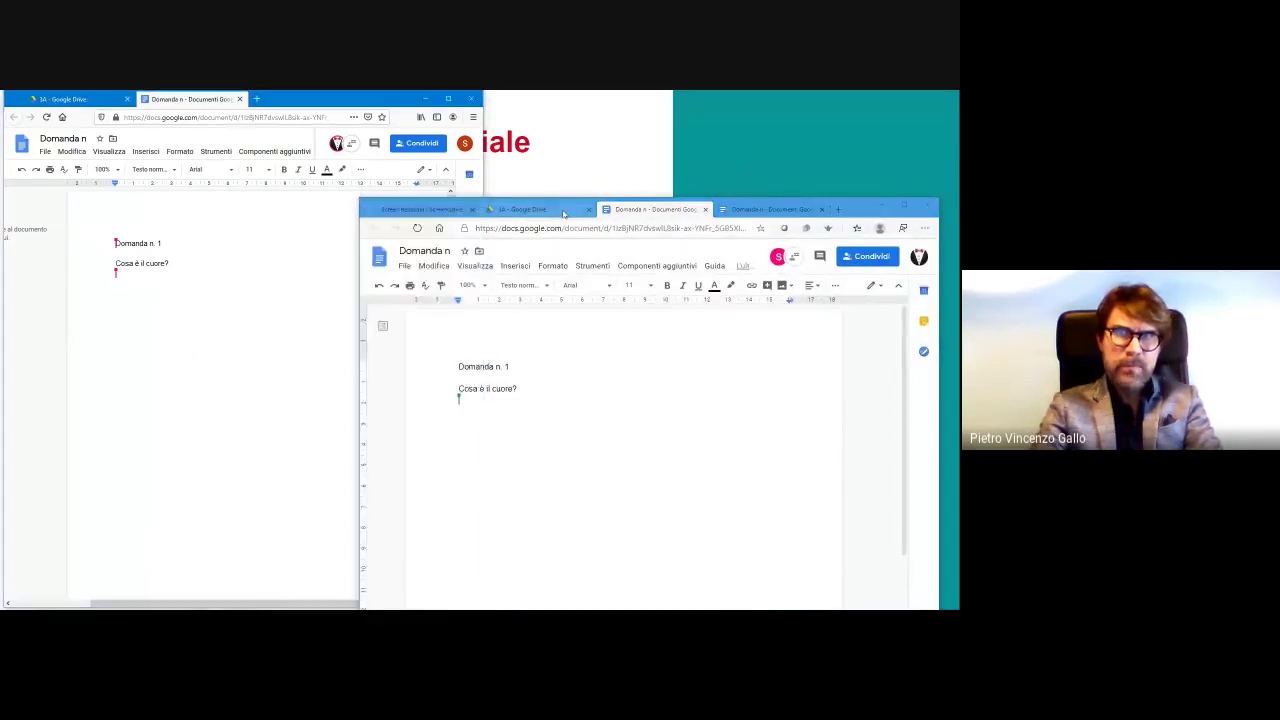
drag(862, 210, 883, 107)
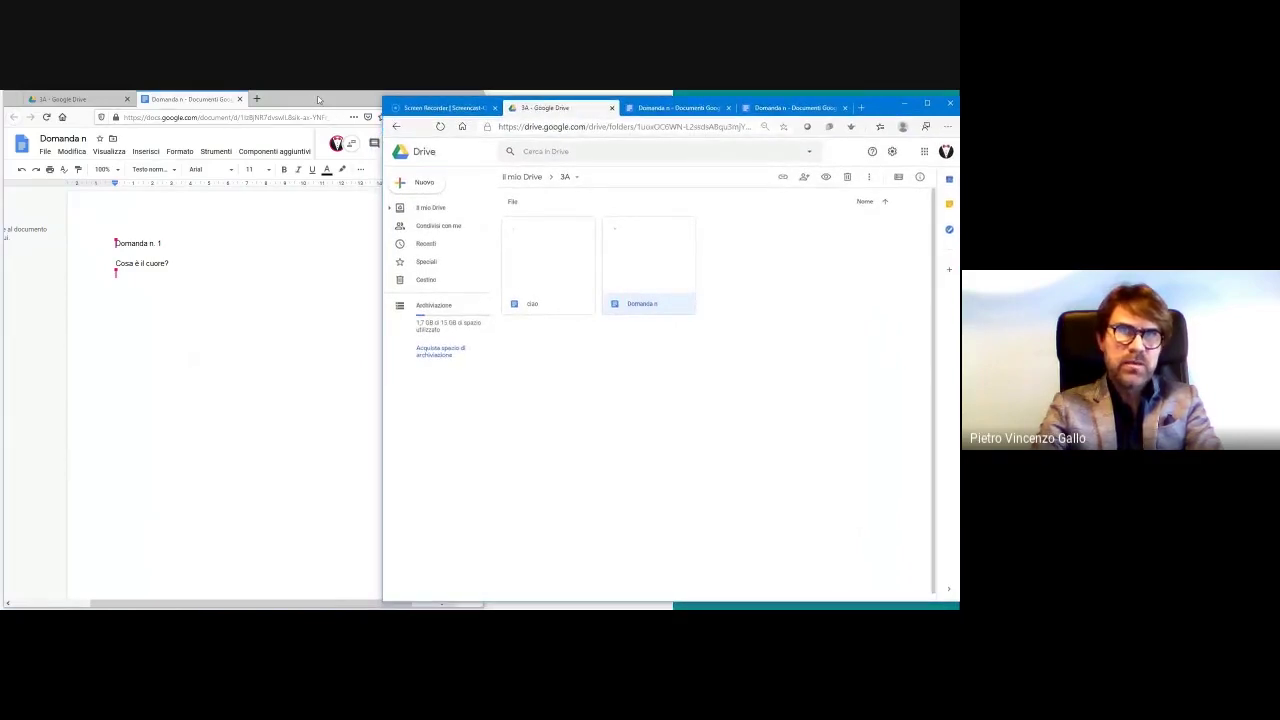
drag(318, 99, 250, 103)
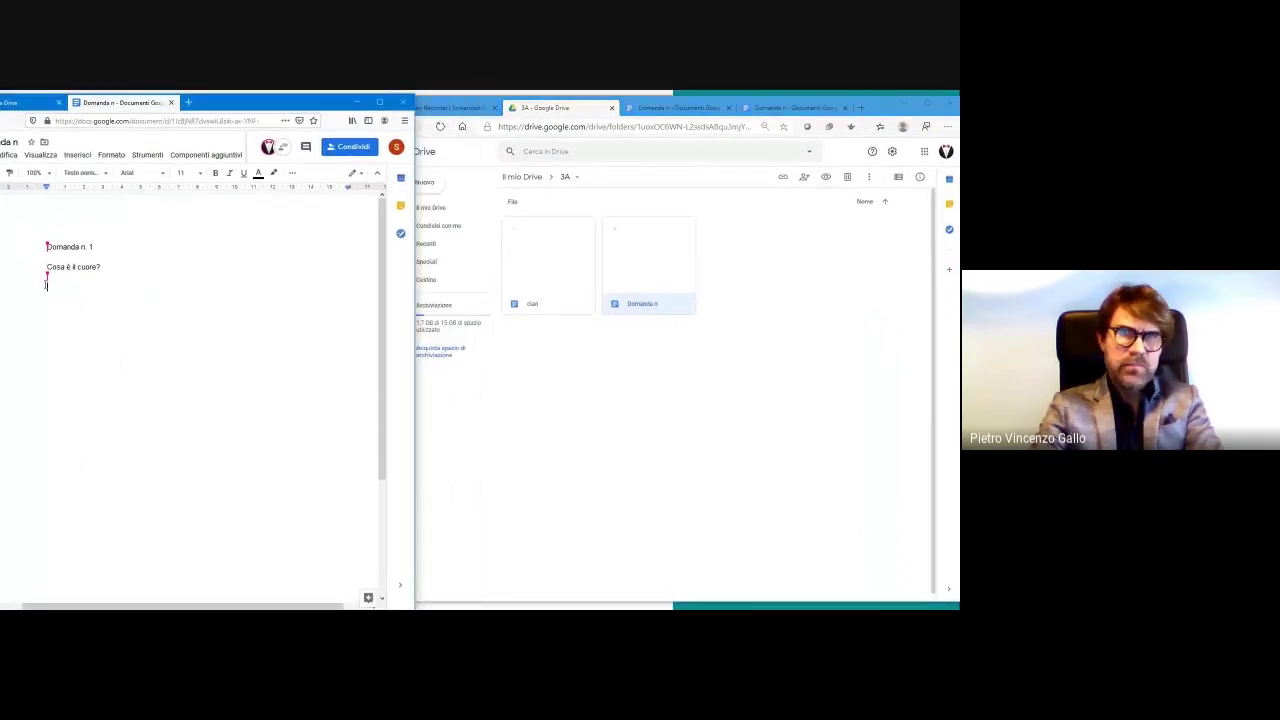
double_click(633, 250)
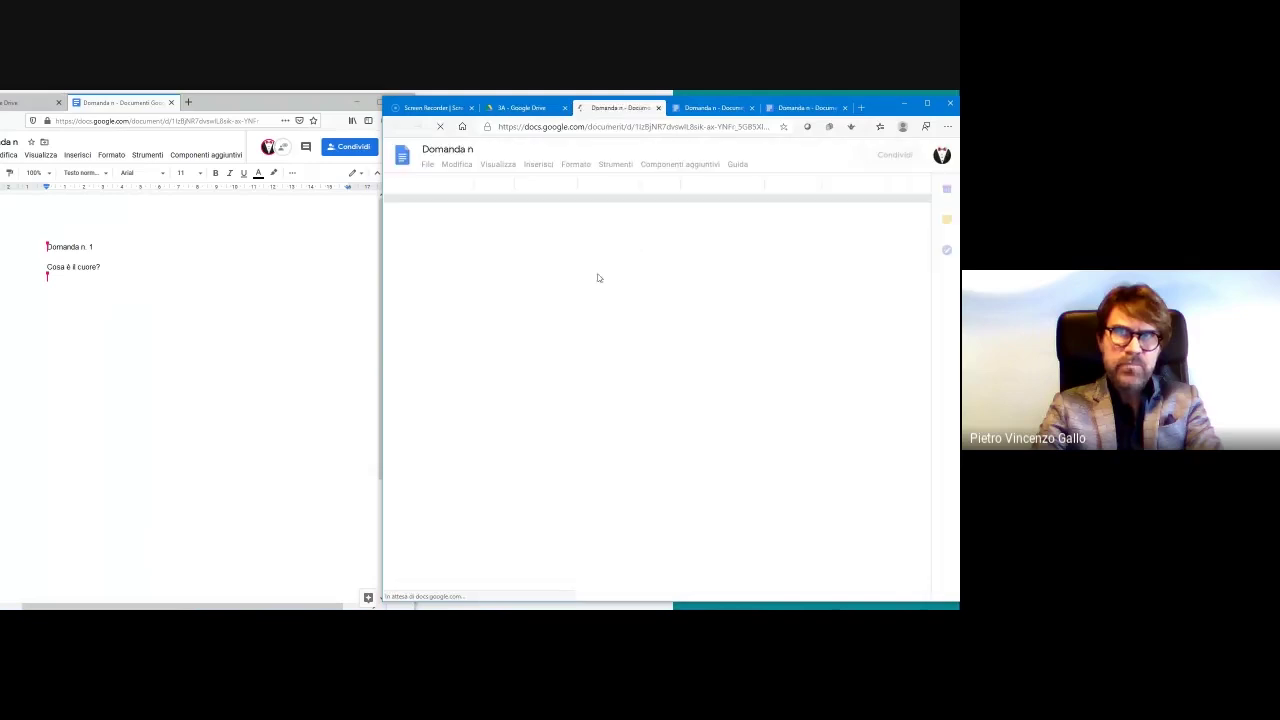
click(61, 283)
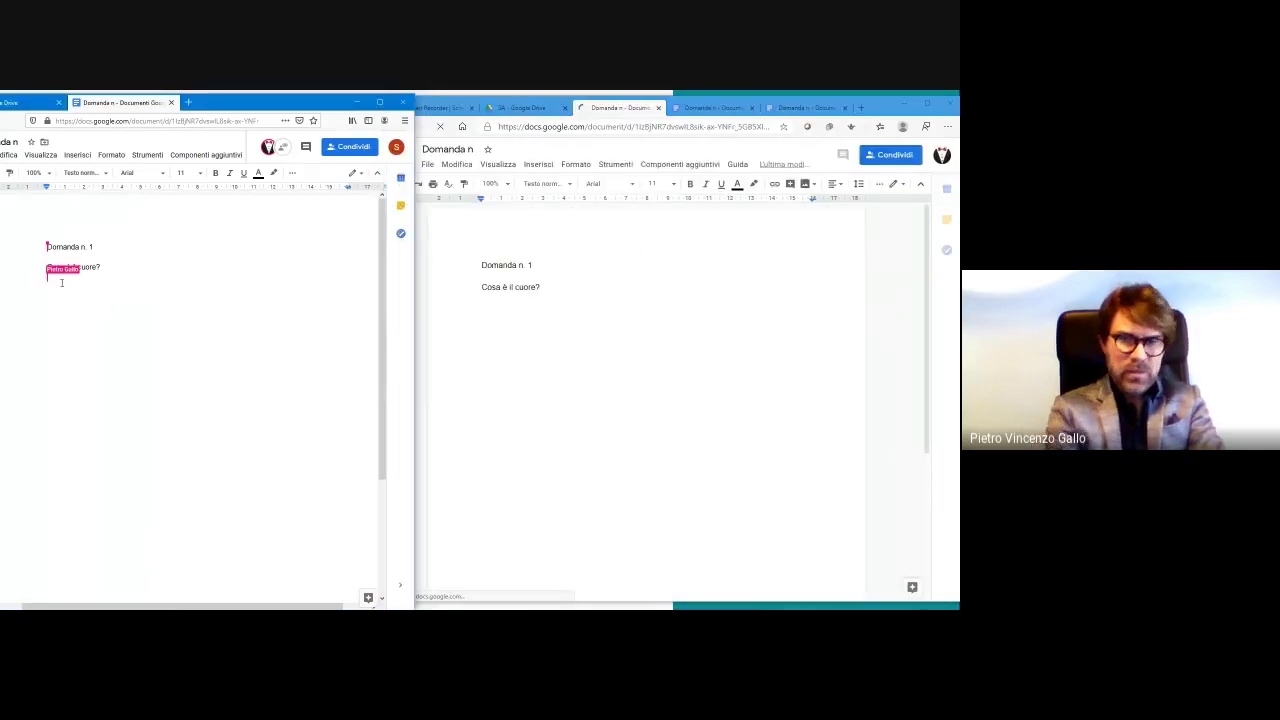
- Extend the answer to 'Il cuore diuh sdi ash piahhdo p' and maximize the student's window
text(L cuore)
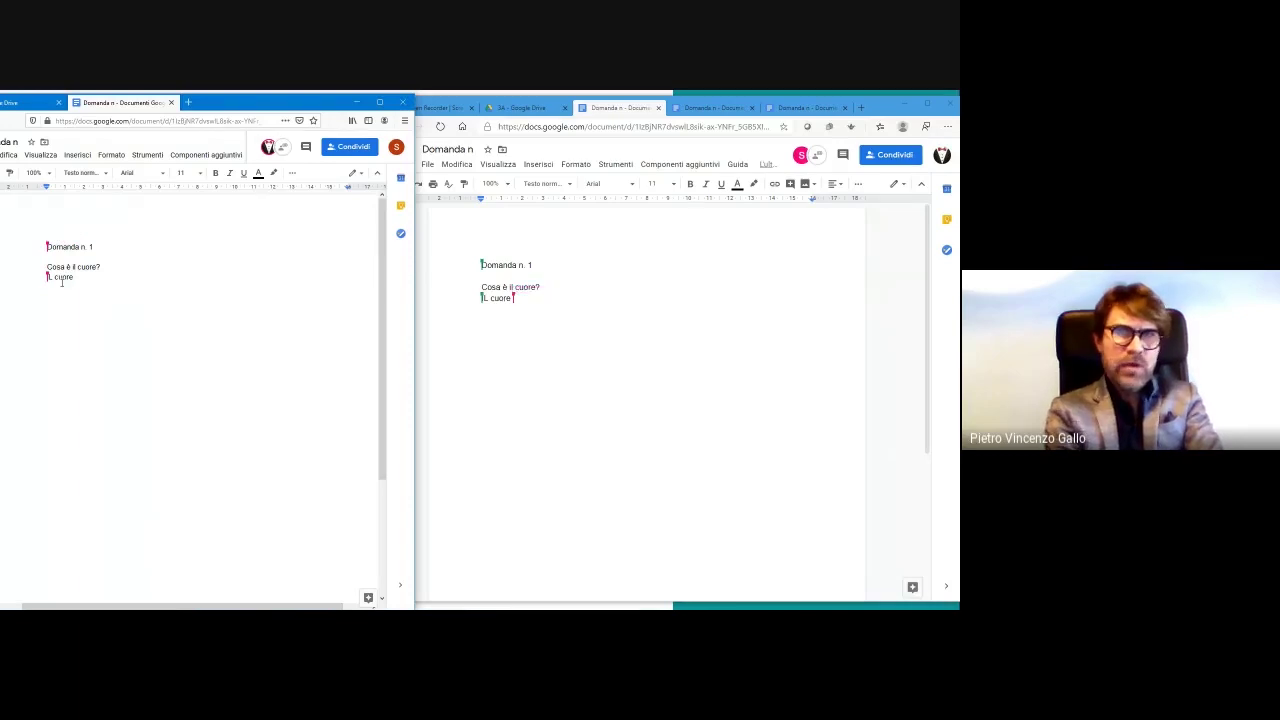
text( diuh sdi ash piahhdo p)
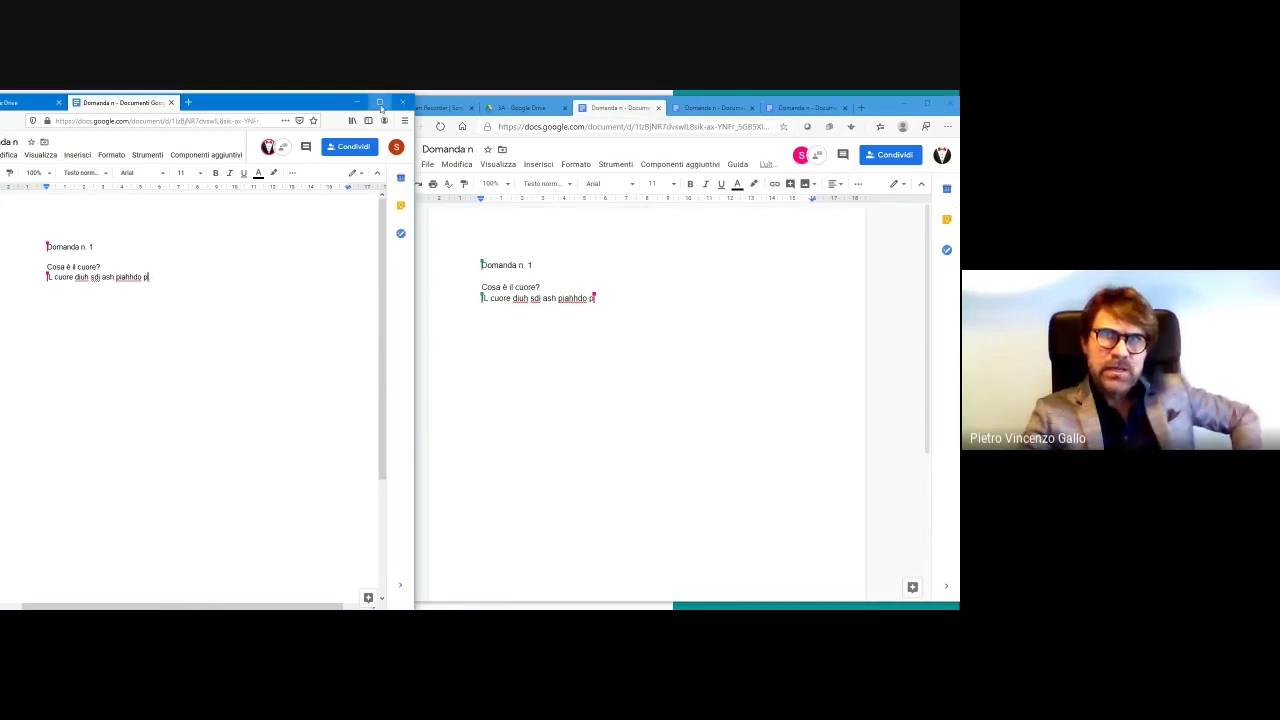
click(380, 103)
- Restore the Docs windows and close the leftover Domanda n tabs
click(925, 97)
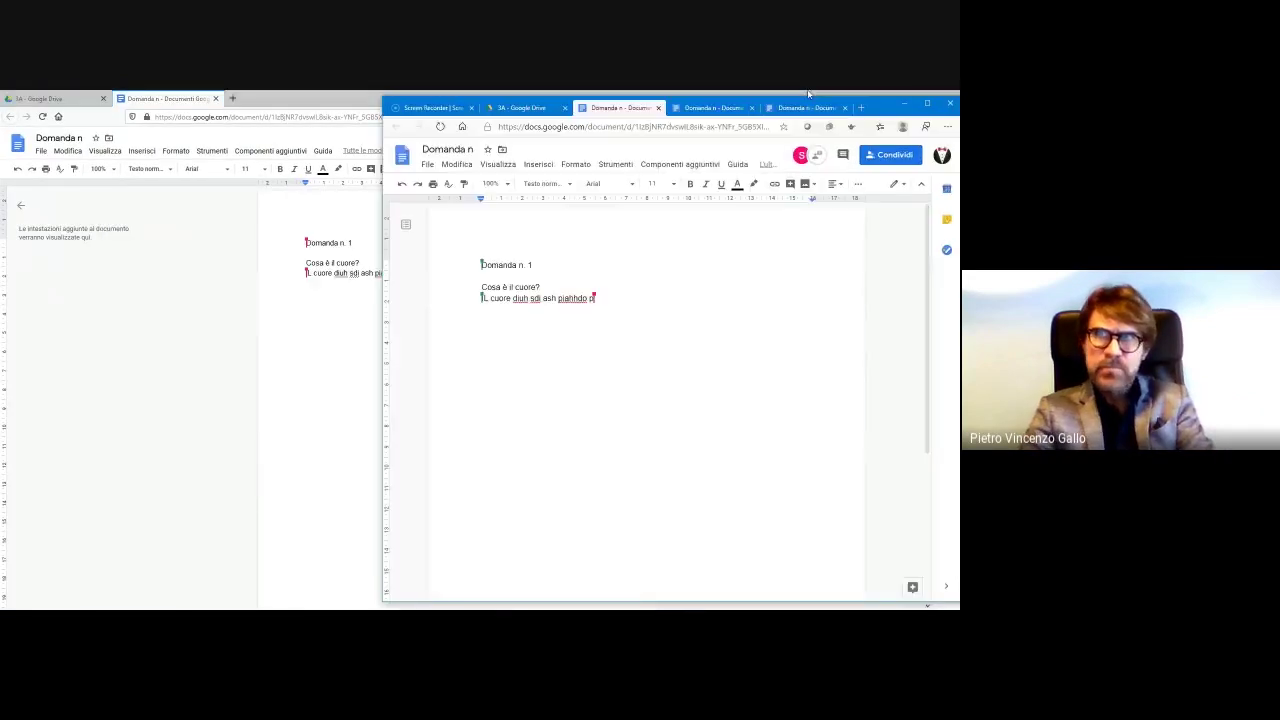
click(925, 104)
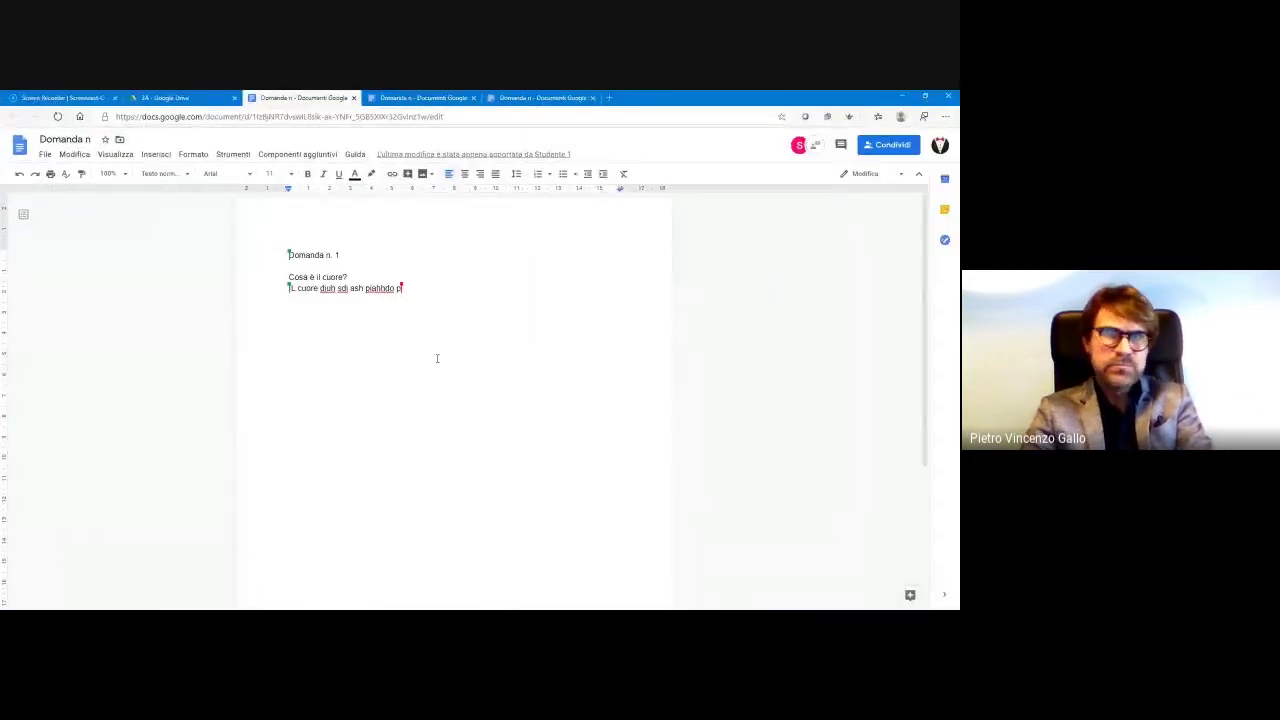
click(353, 100)
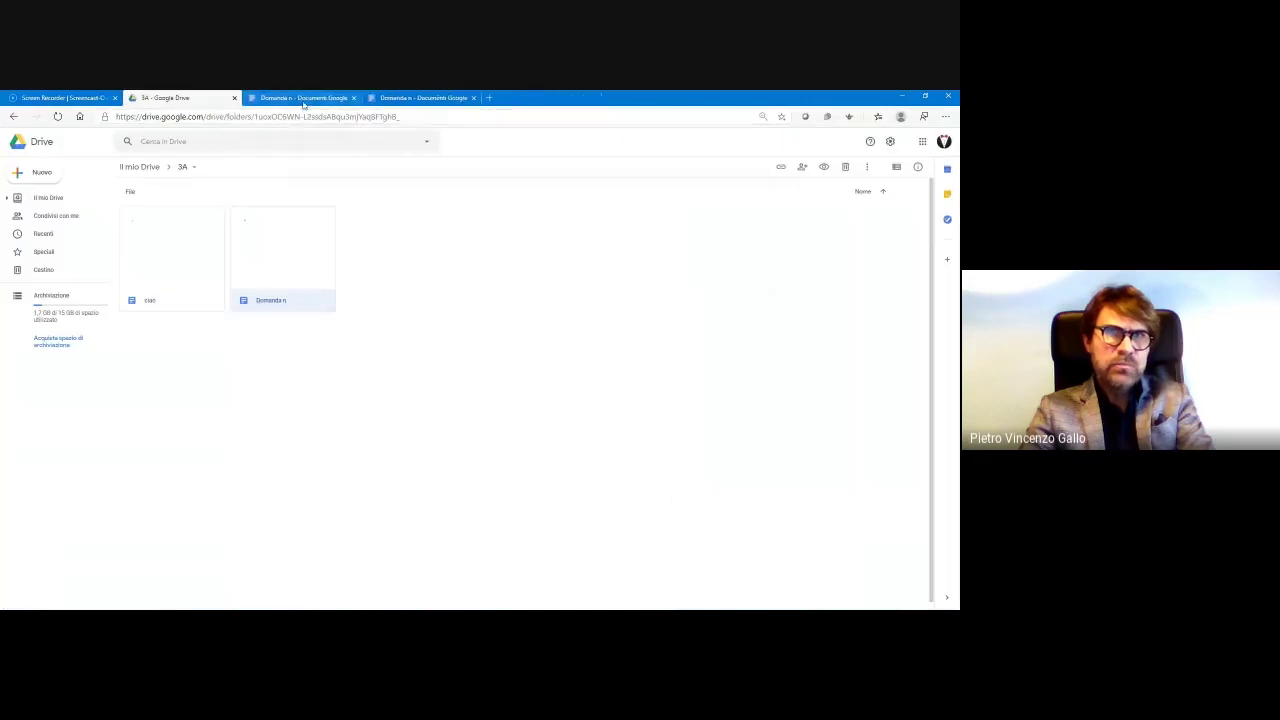
click(350, 100)
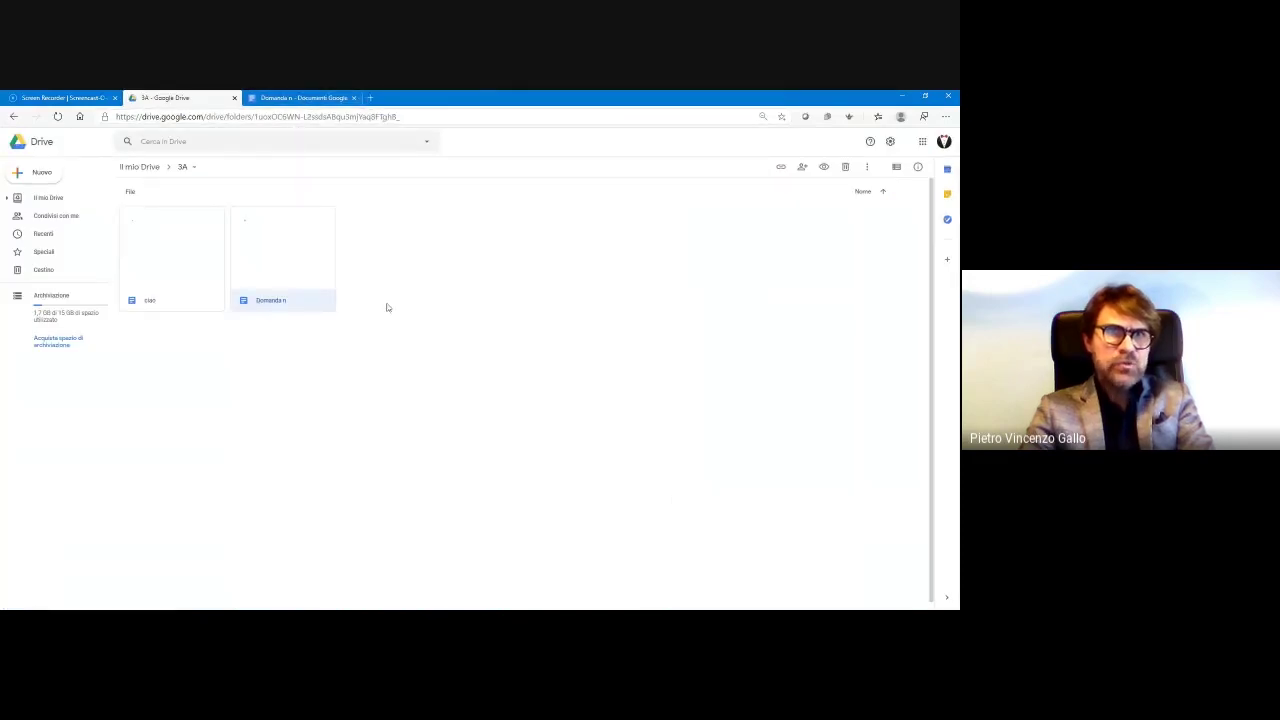
- Create and share a new Google Jamboard in folder 3A via Altro > Google Jamboard
right_click(444, 287)
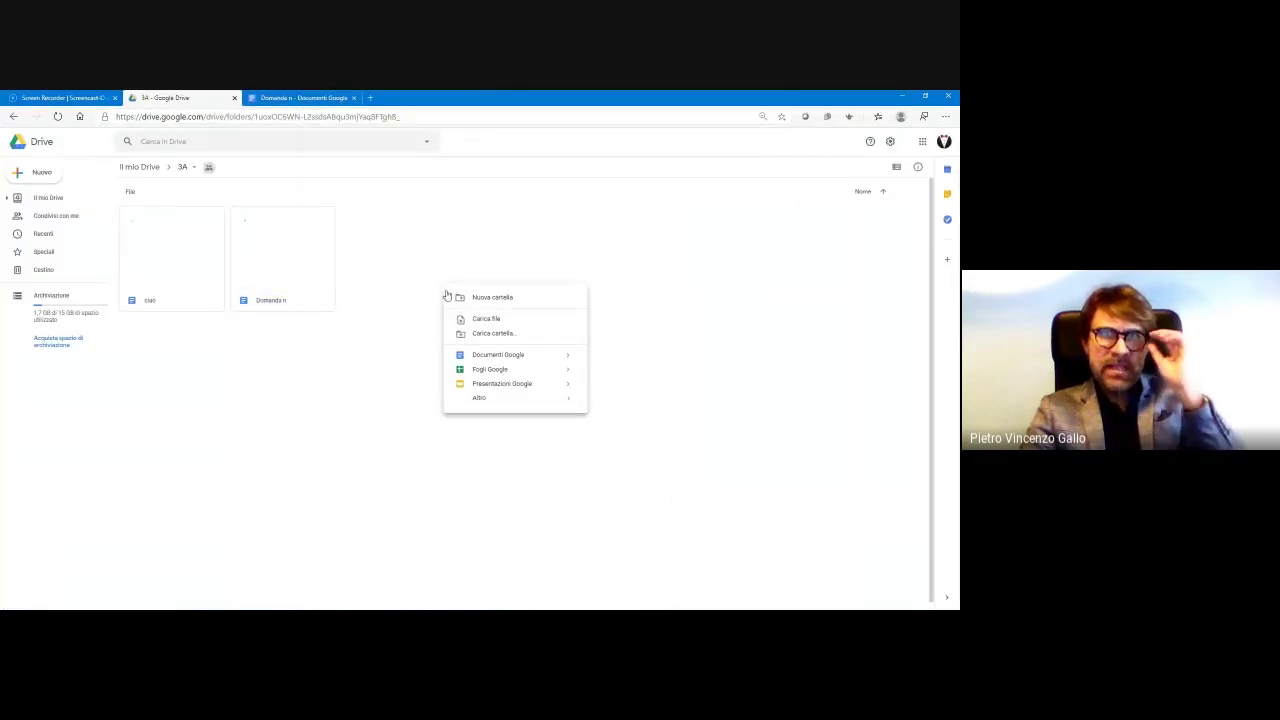
mouse_move(508, 403)
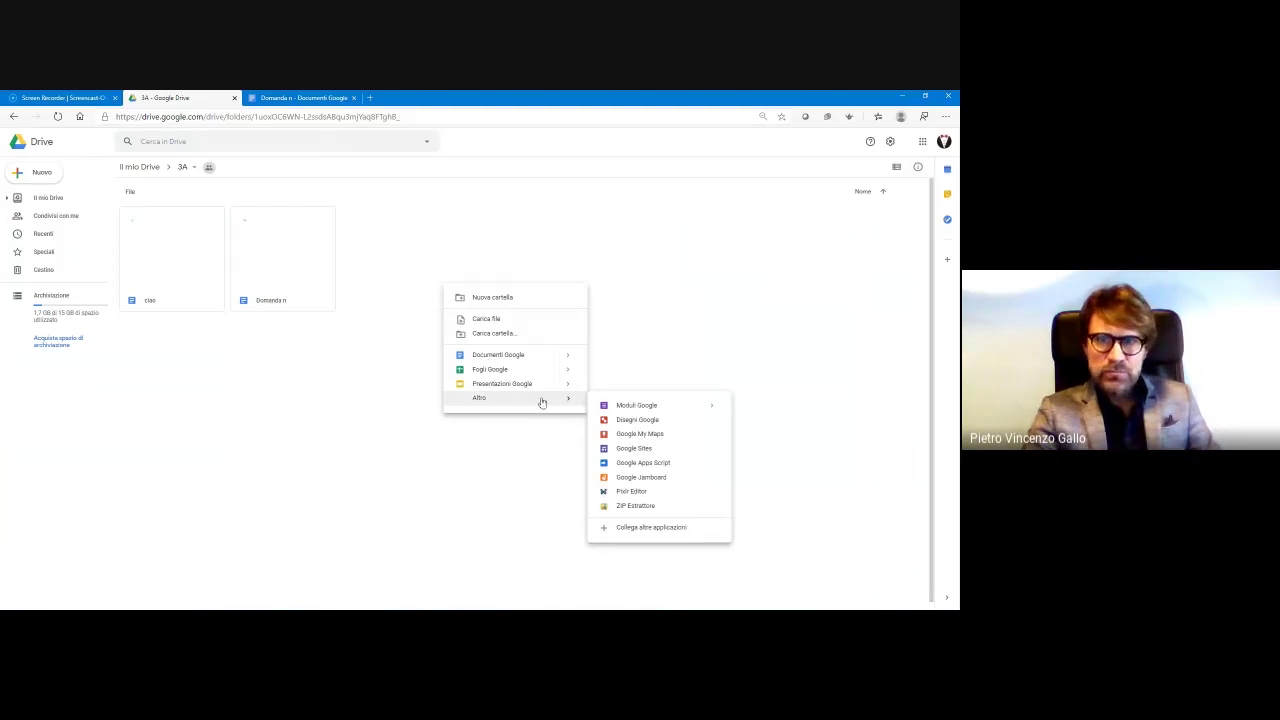
click(654, 479)
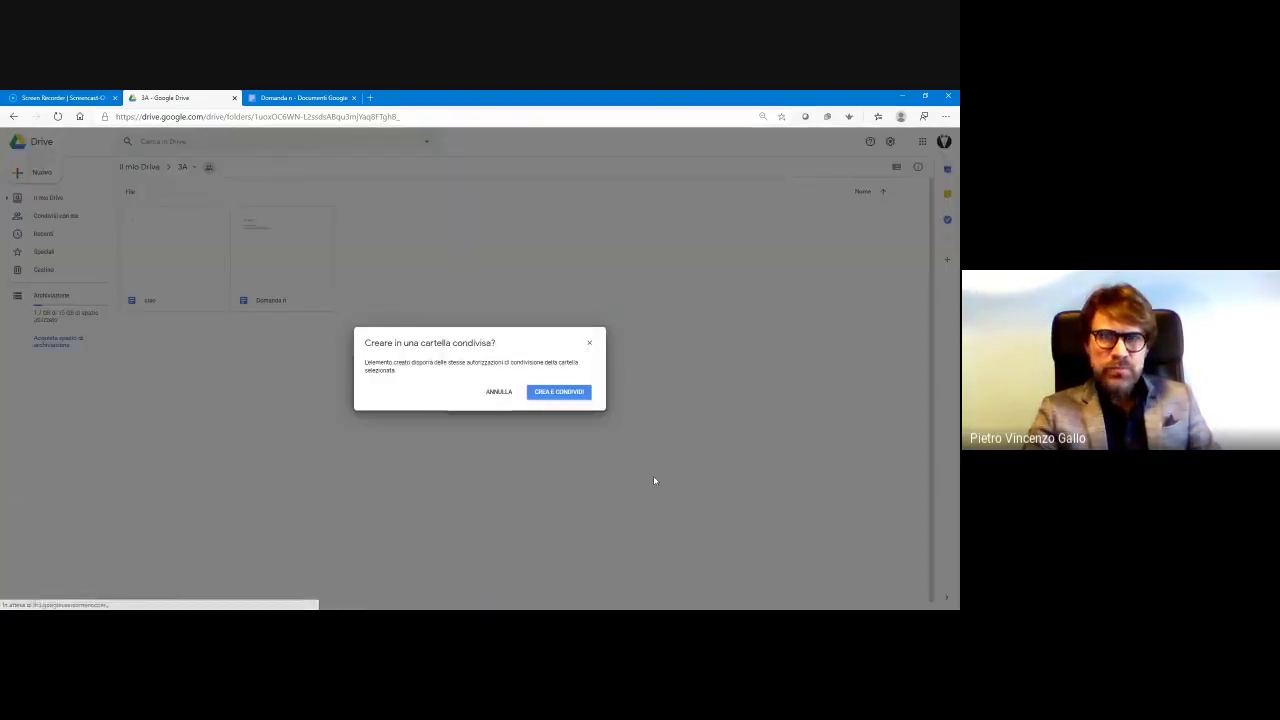
click(558, 391)
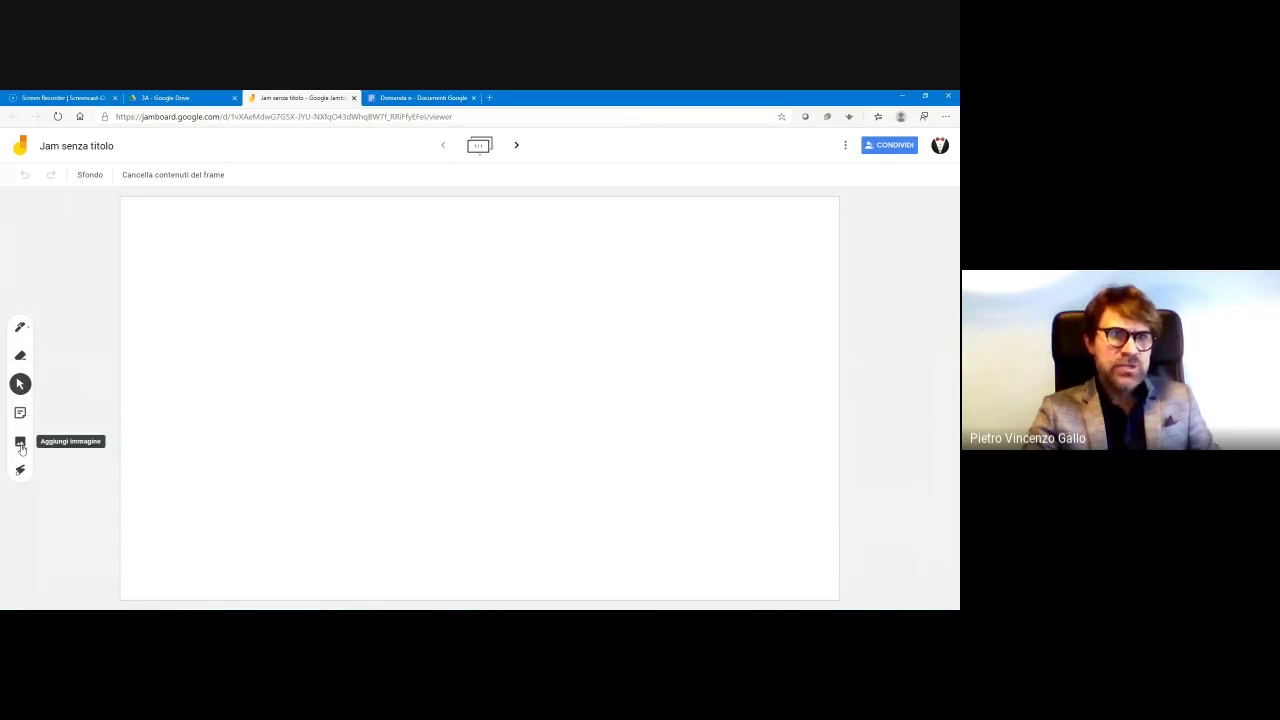
- Cancel the image upload and set the frame background to black
click(21, 447)
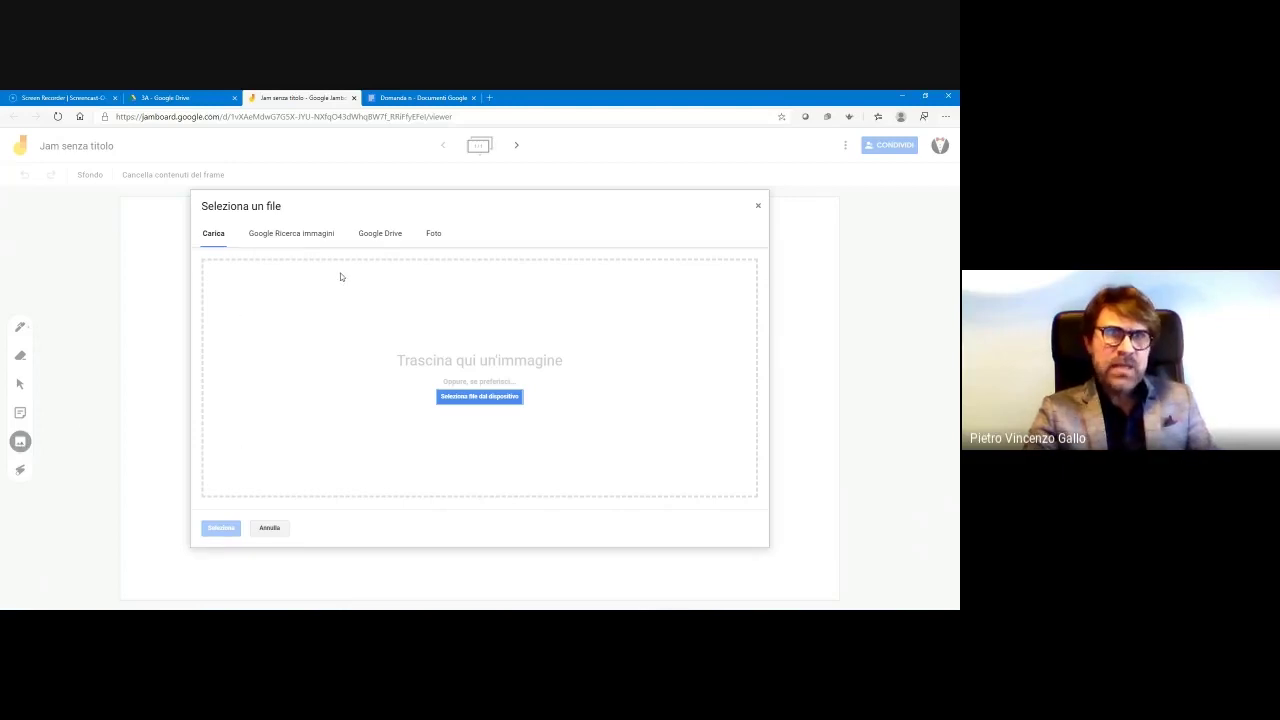
click(758, 208)
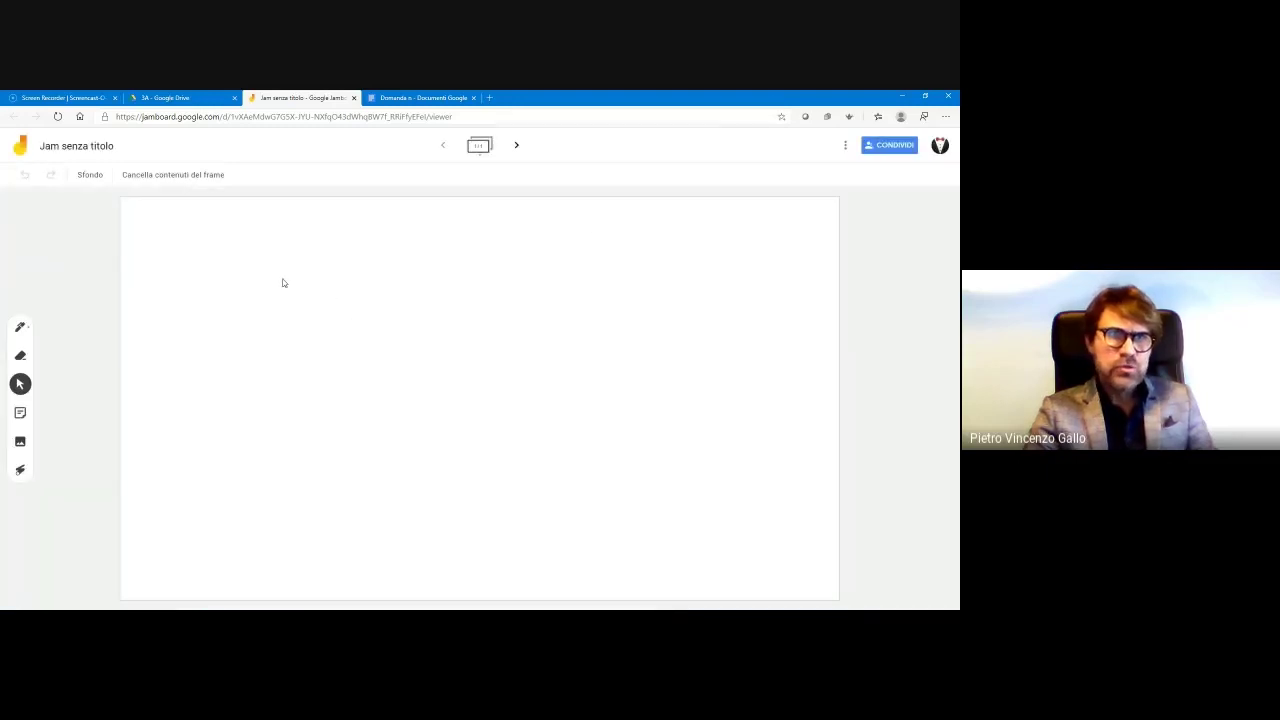
click(90, 175)
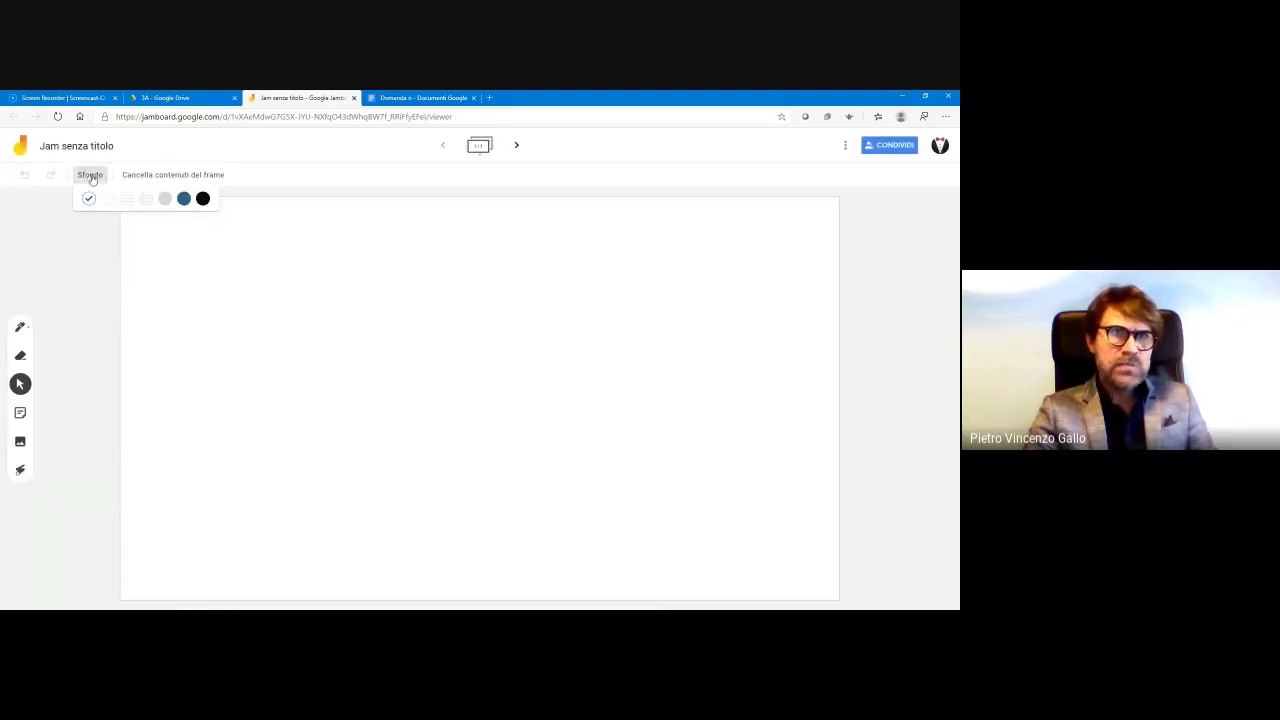
click(202, 198)
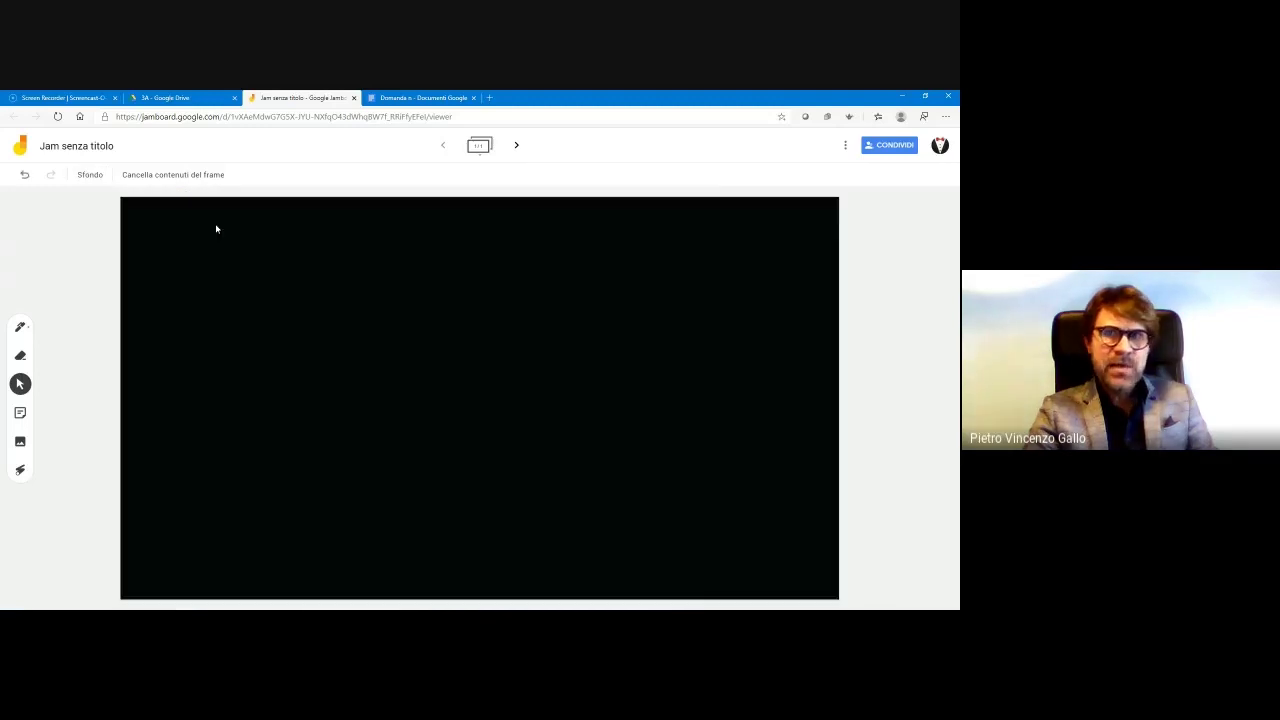
- Draw a thin white pen squiggle and a thick white marker zigzag beneath it
click(21, 328)
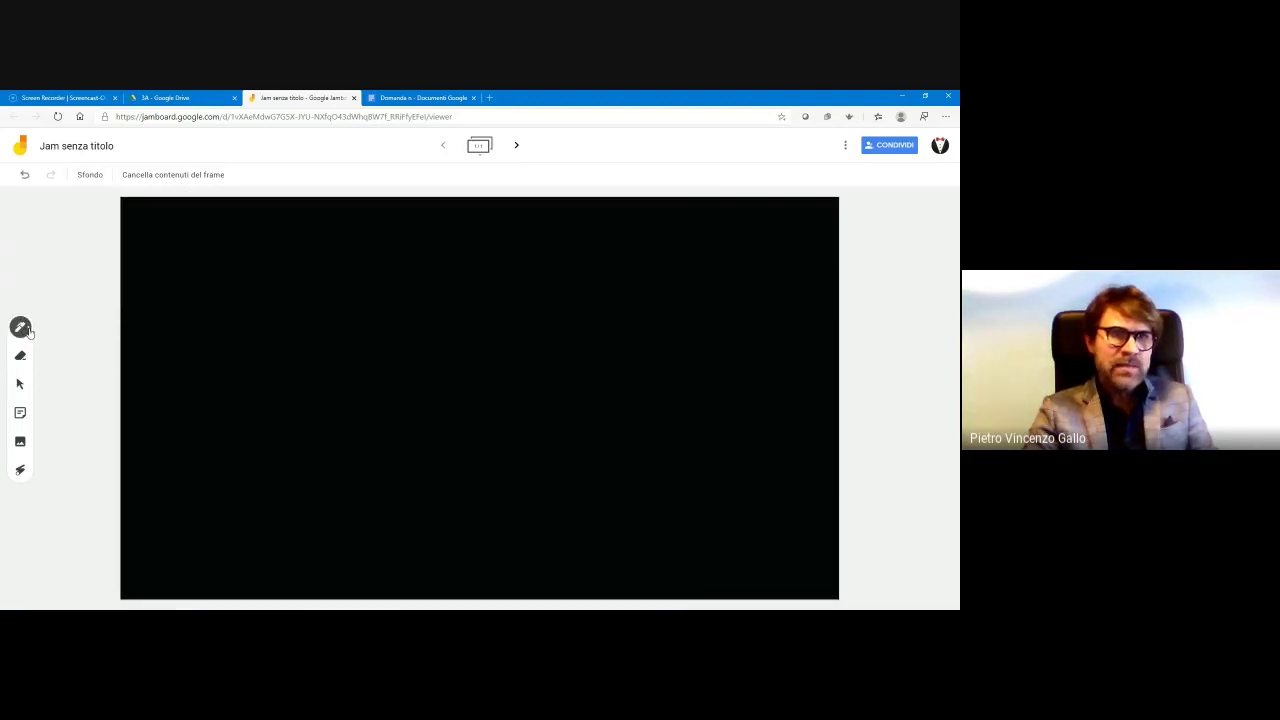
click(21, 328)
click(51, 379)
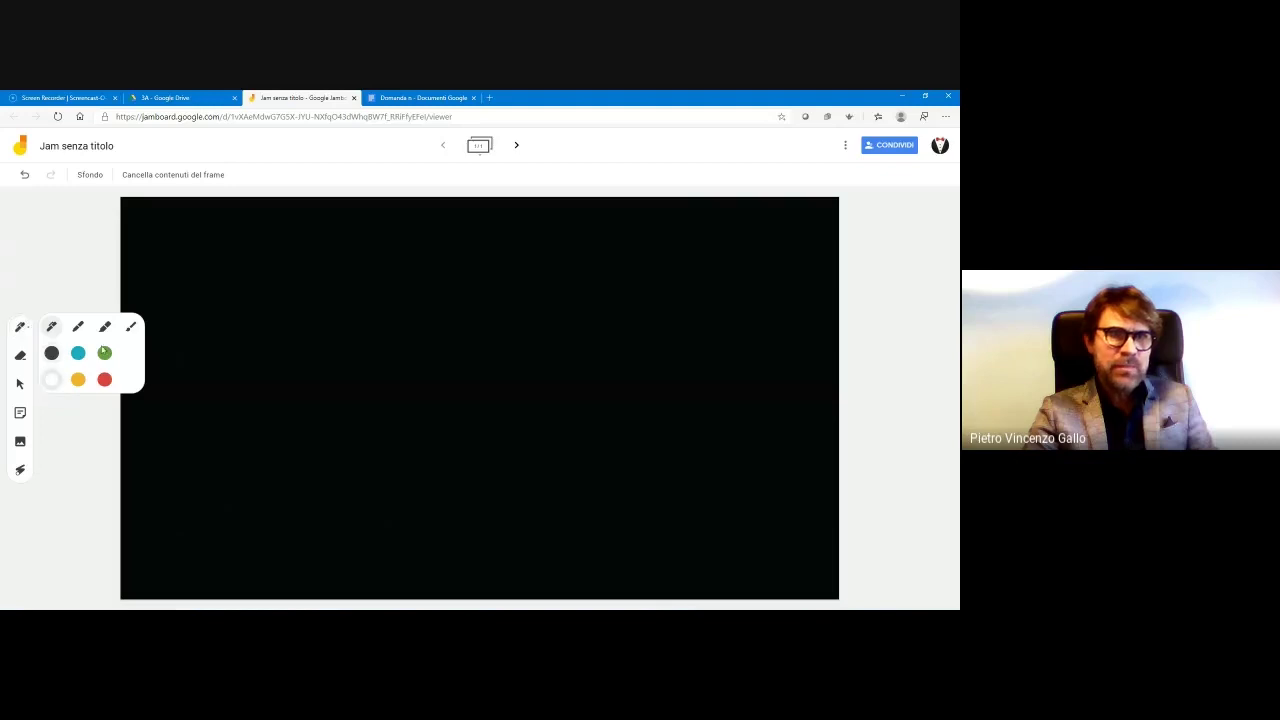
mouse_move(214, 240)
mouse_down()
mouse_move(274, 272)
mouse_move(571, 255)
mouse_up()
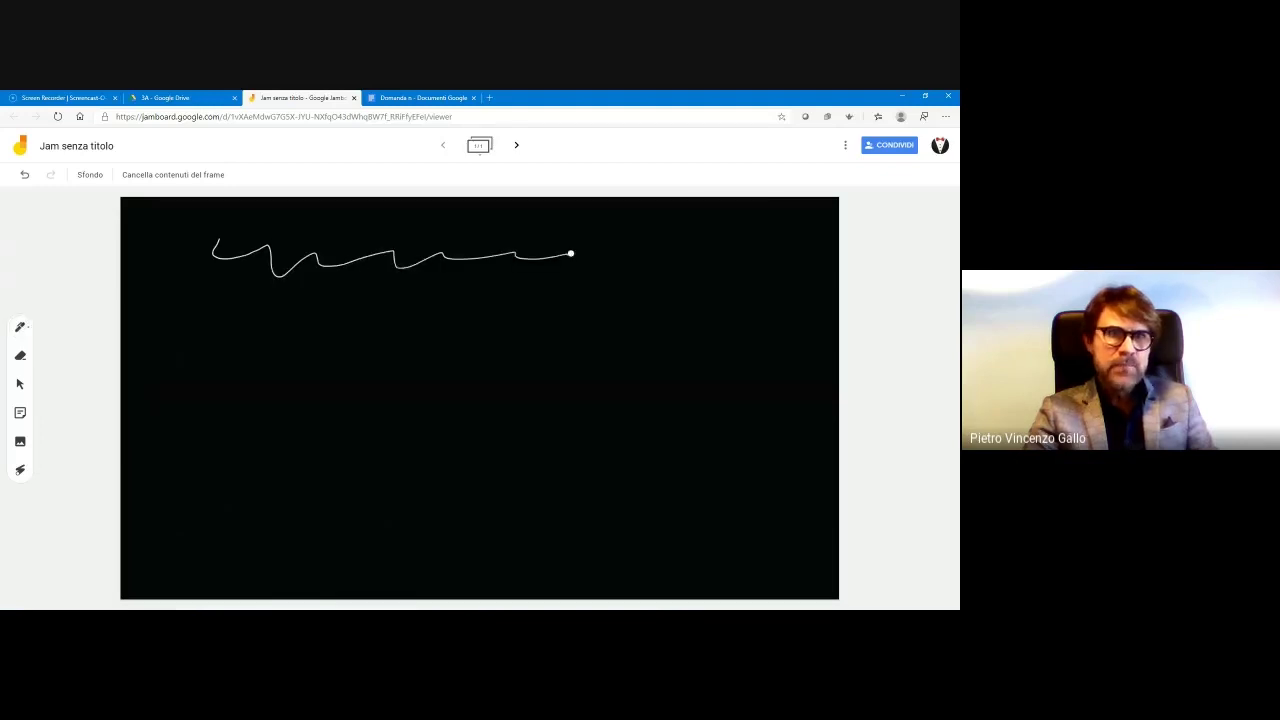
click(21, 328)
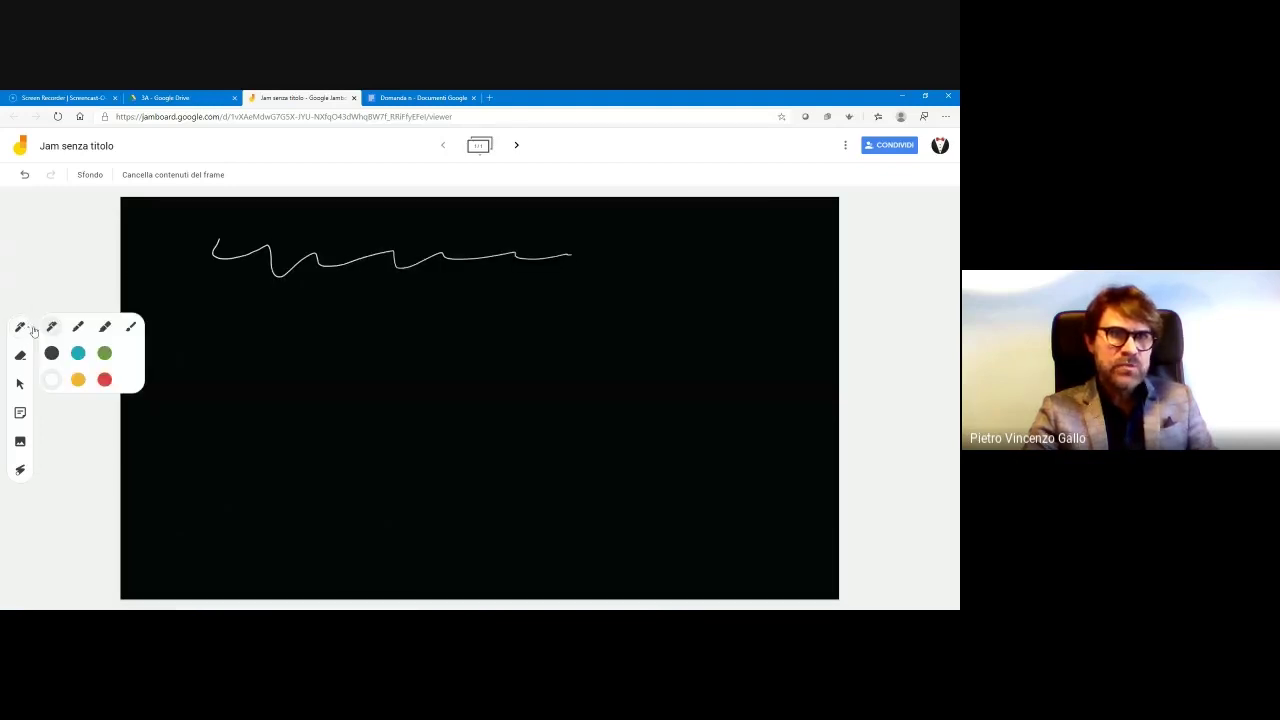
click(104, 326)
mouse_move(210, 314)
mouse_down()
mouse_move(214, 337)
mouse_move(356, 342)
mouse_move(597, 323)
mouse_up()
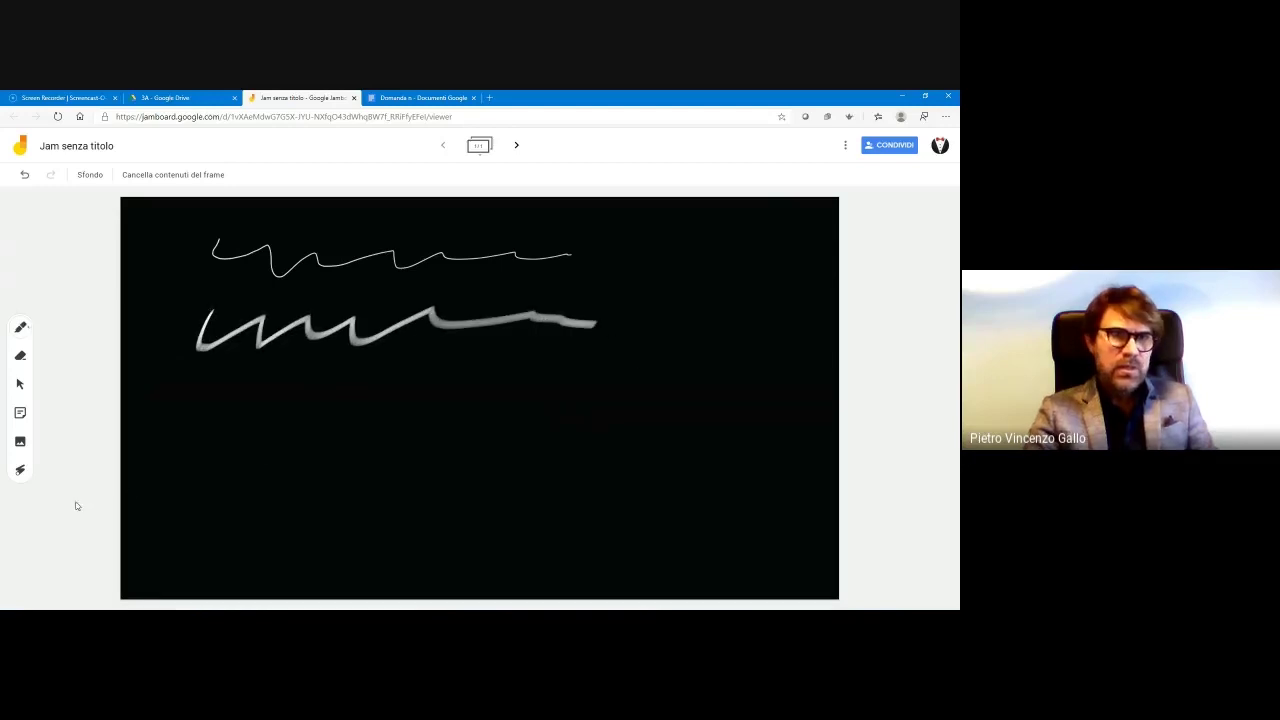
- Trace temporary laser strokes around the two drawings
click(20, 470)
mouse_move(194, 536)
mouse_down()
mouse_move(256, 448)
mouse_move(446, 348)
mouse_up()
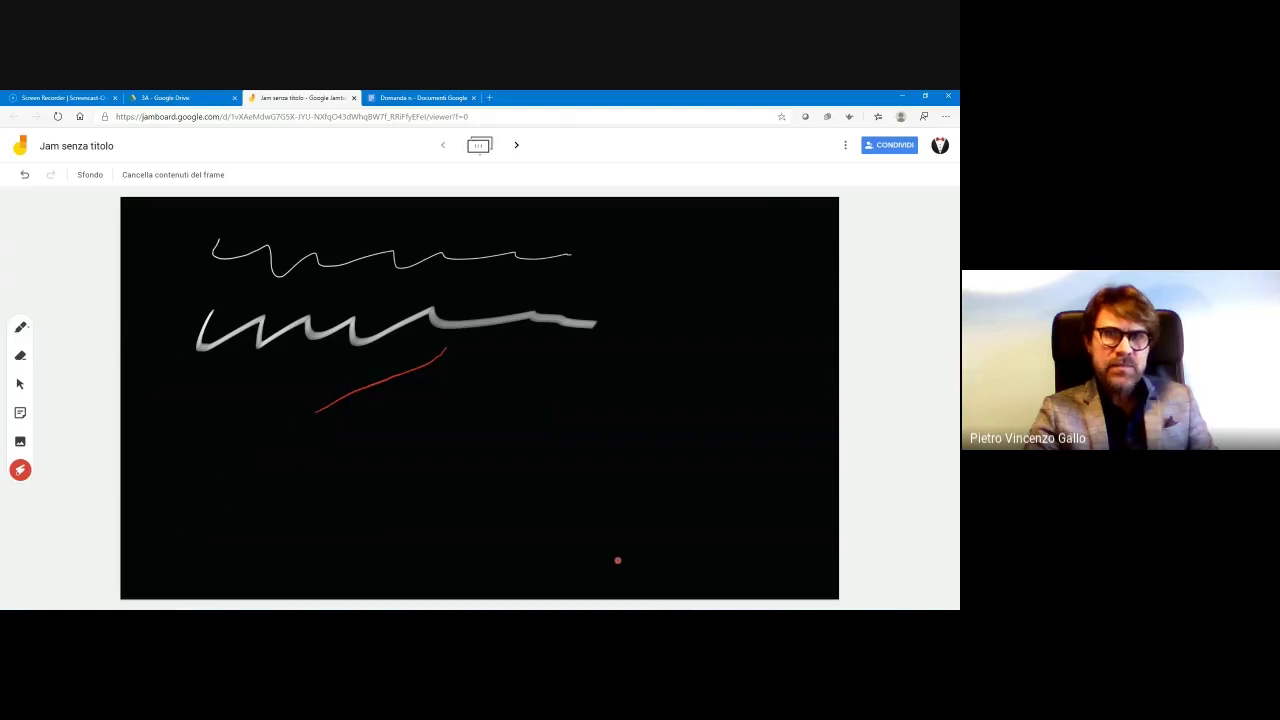
drag(615, 561, 441, 330)
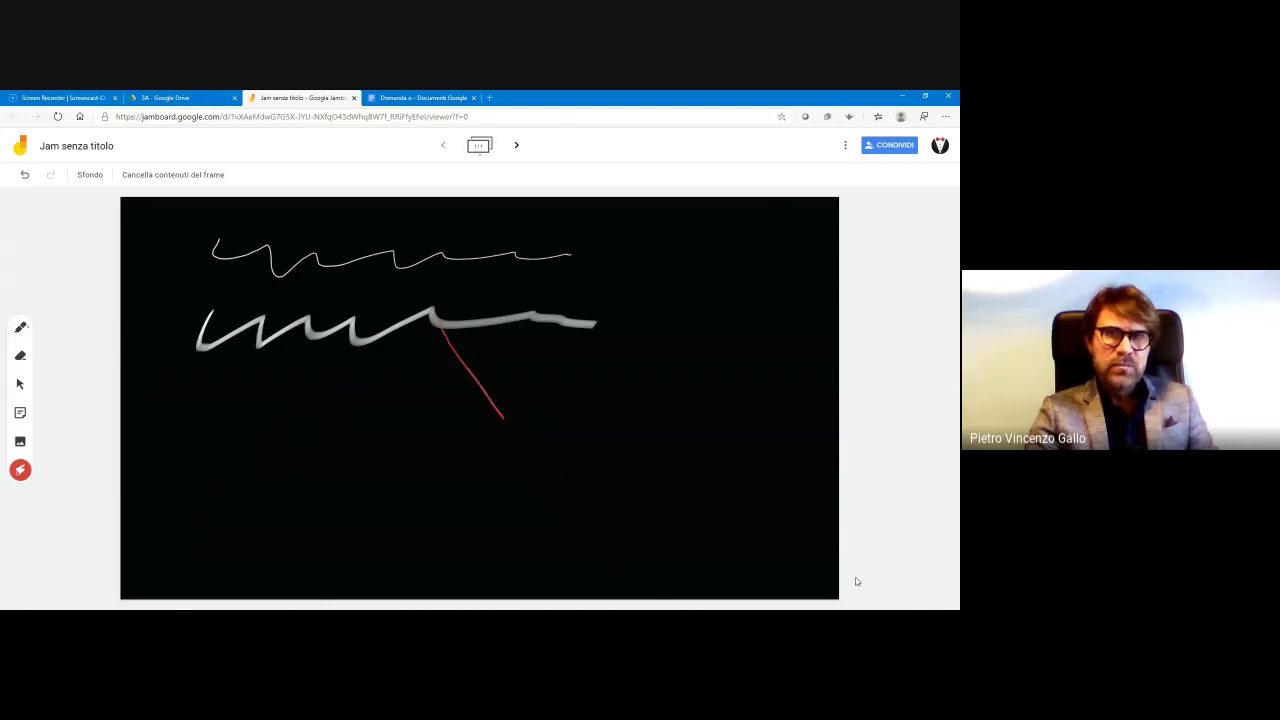
mouse_move(518, 218)
mouse_down()
mouse_move(586, 314)
mouse_move(519, 228)
mouse_up()
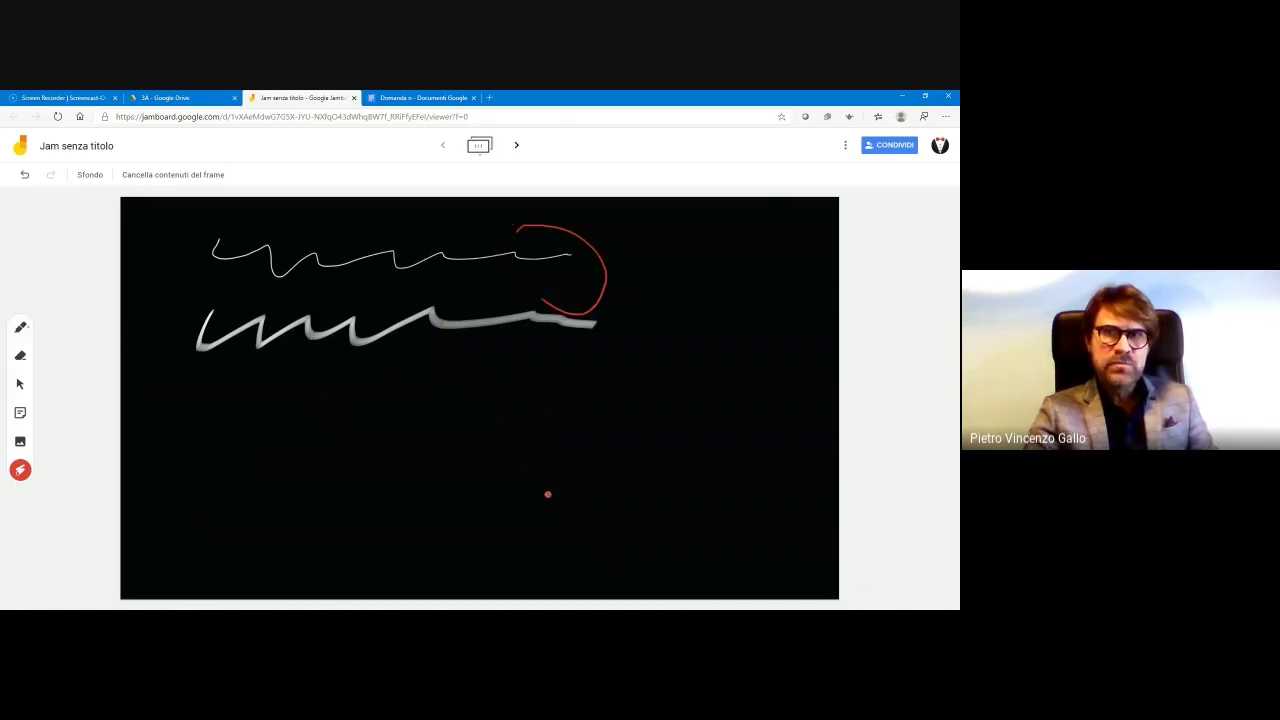
mouse_move(169, 306)
mouse_down()
mouse_move(278, 370)
mouse_move(180, 290)
mouse_up()
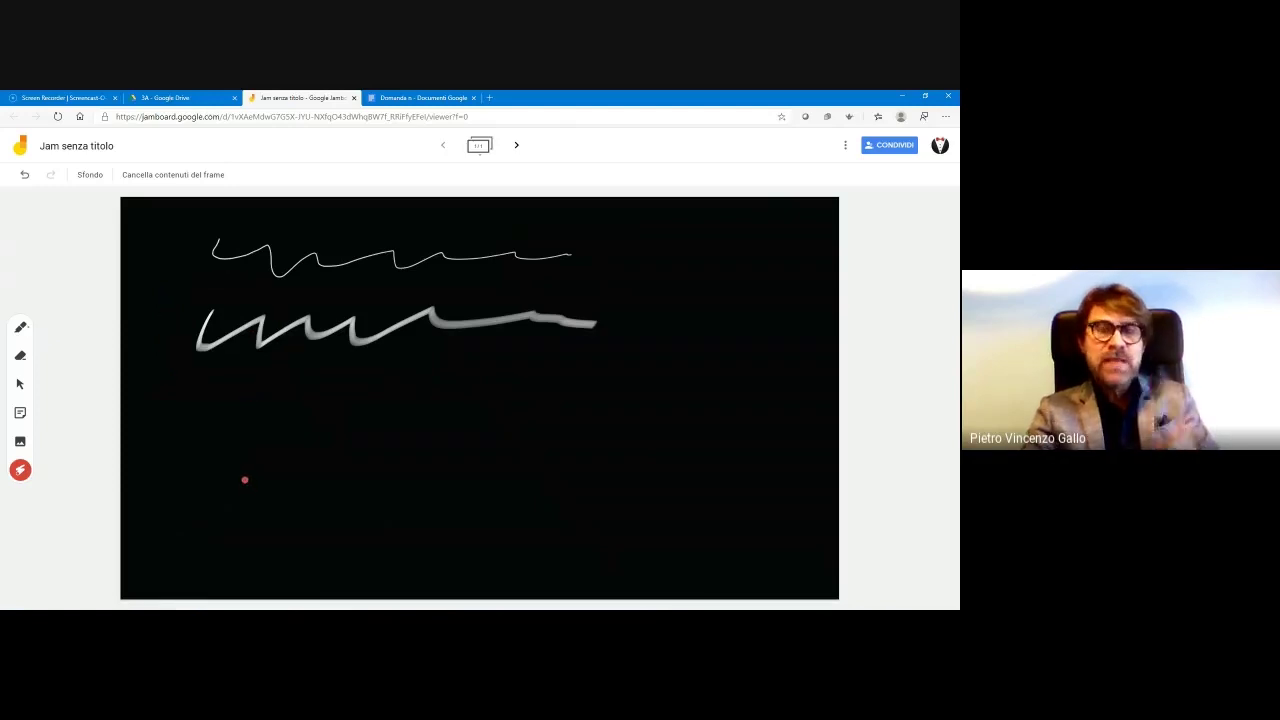
- Add the sticky note 'INserisci al suo interno un tuo commento' and move it to the top-right
click(20, 414)
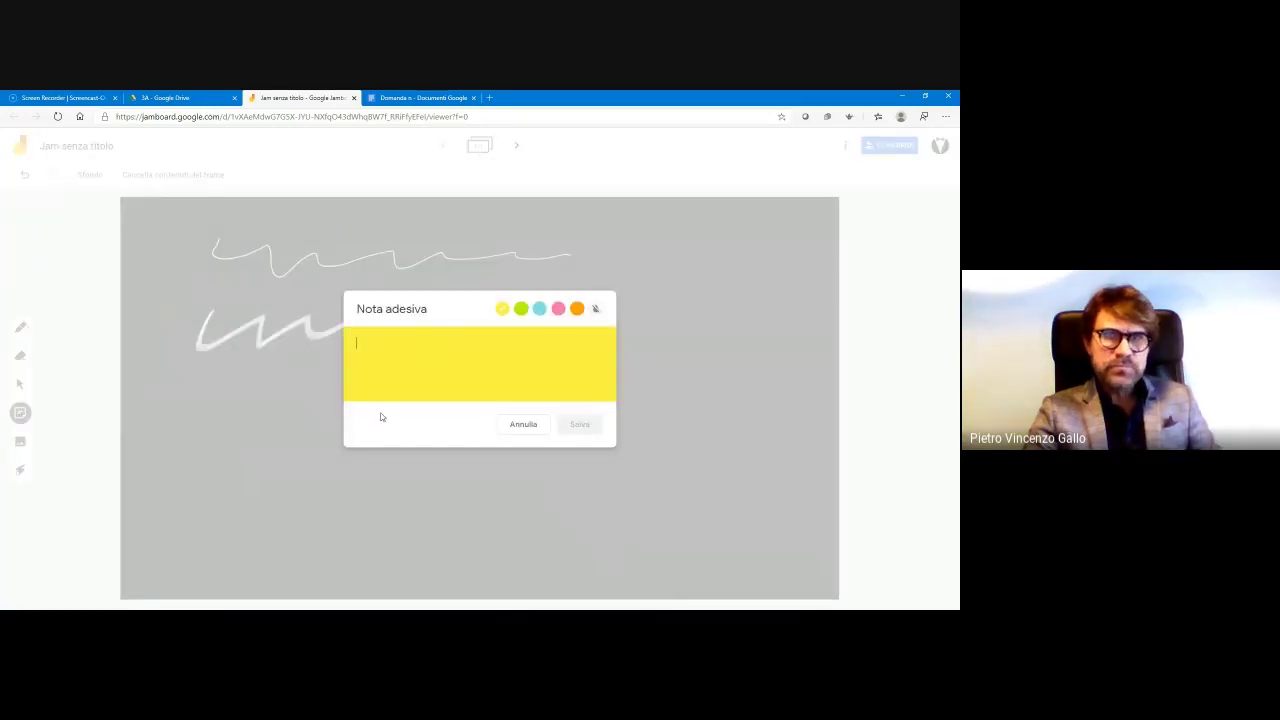
text(IN)
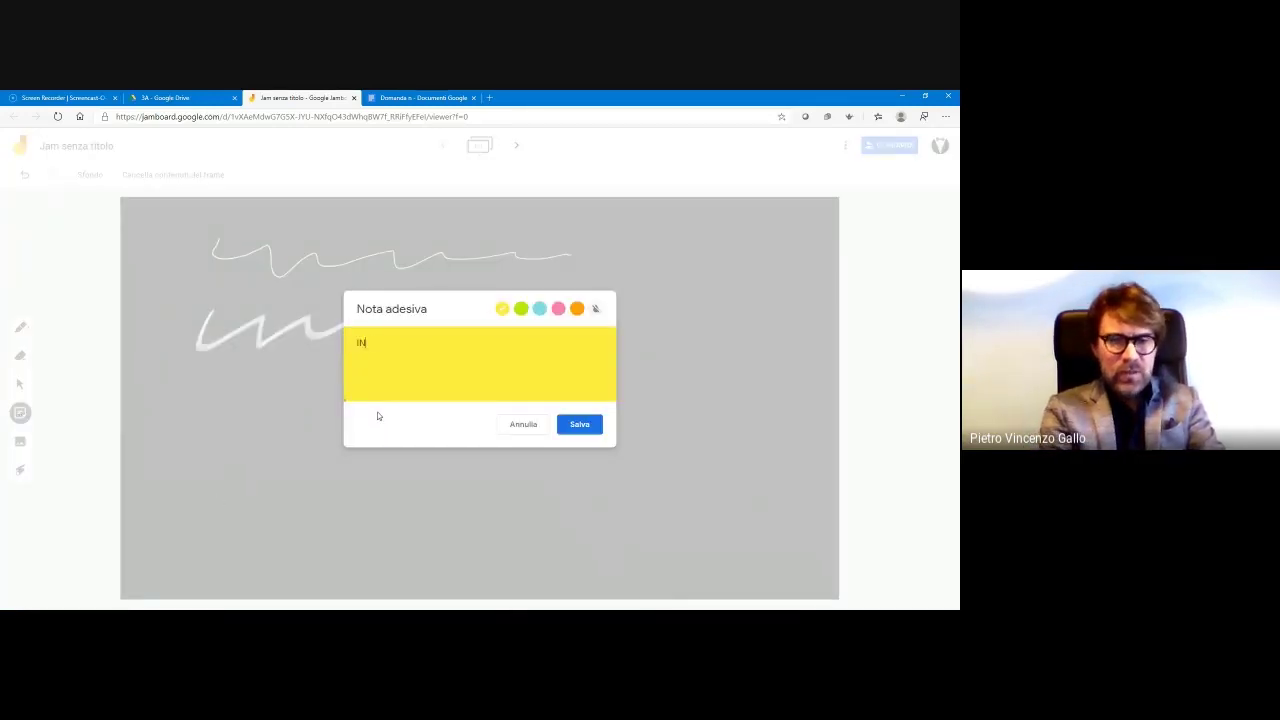
text(serisci al)
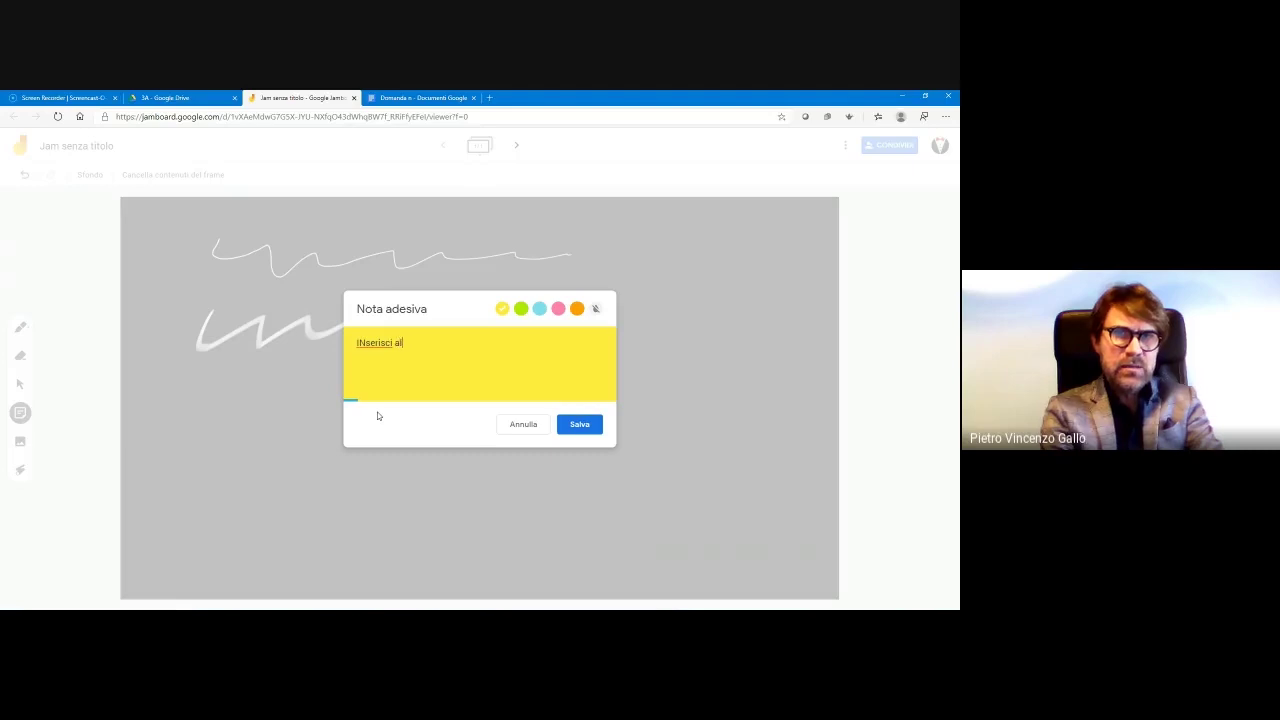
text( suo interno un tuo commento)
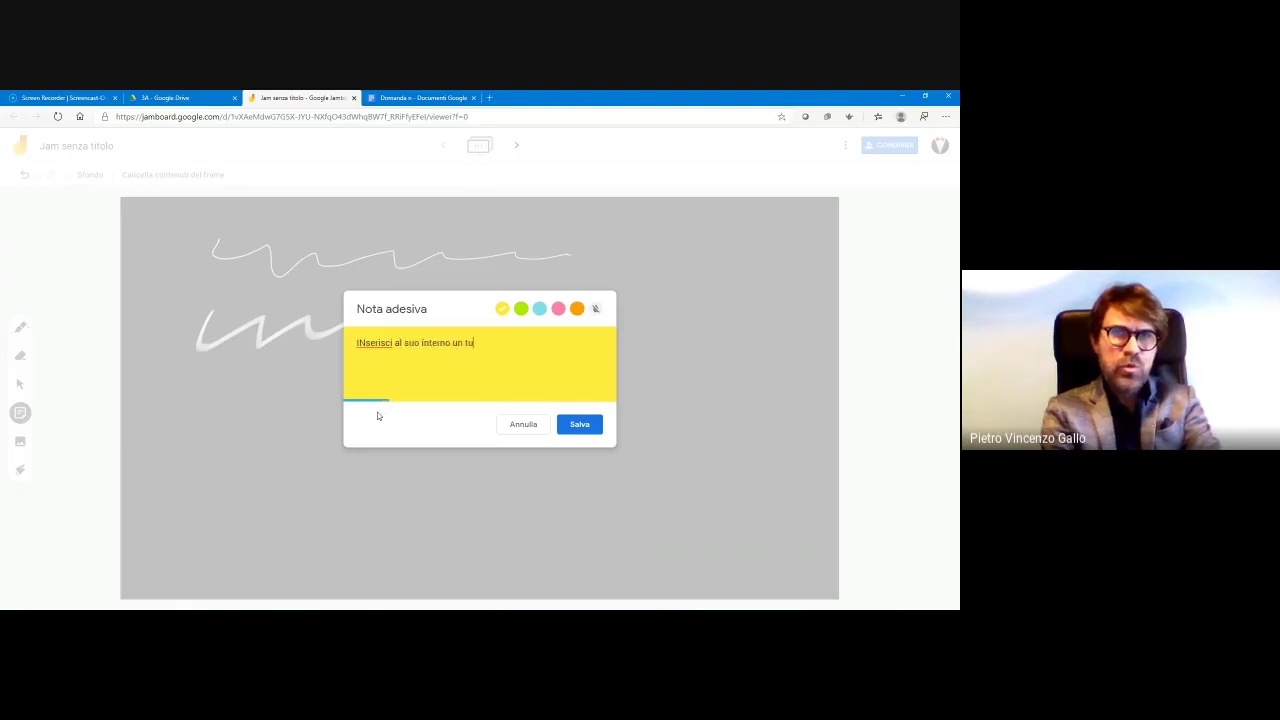
click(575, 424)
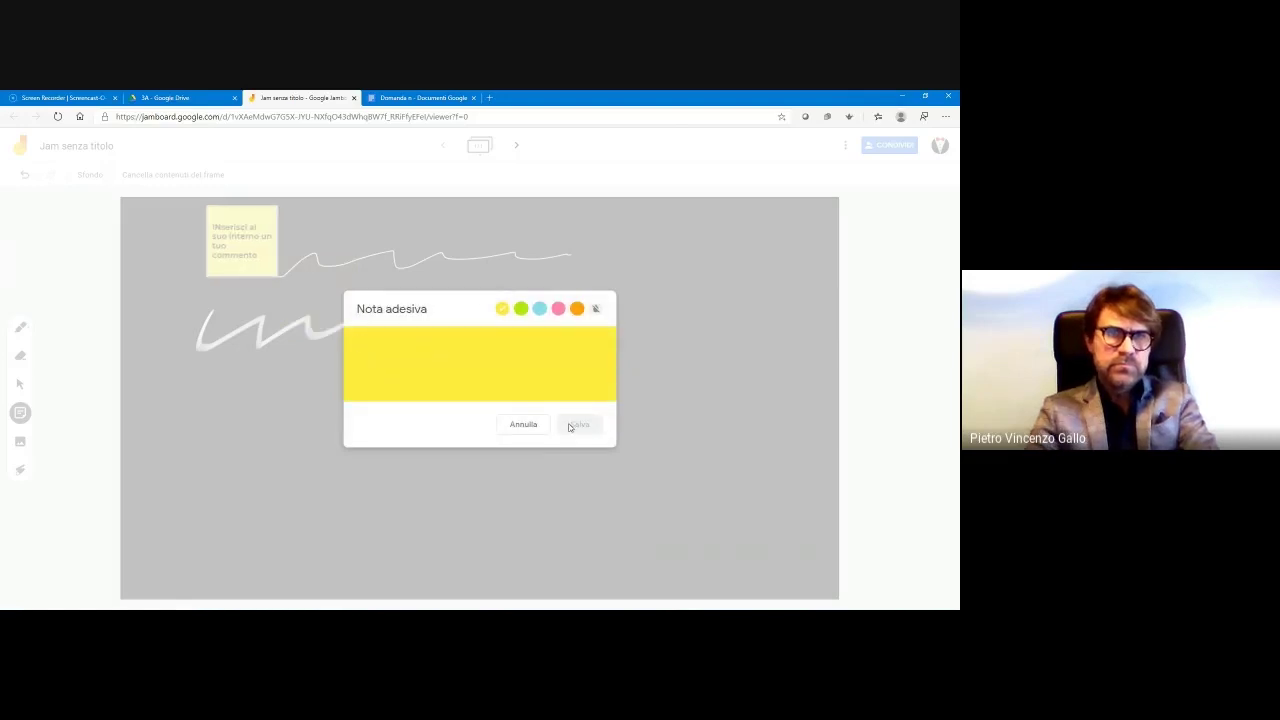
click(523, 424)
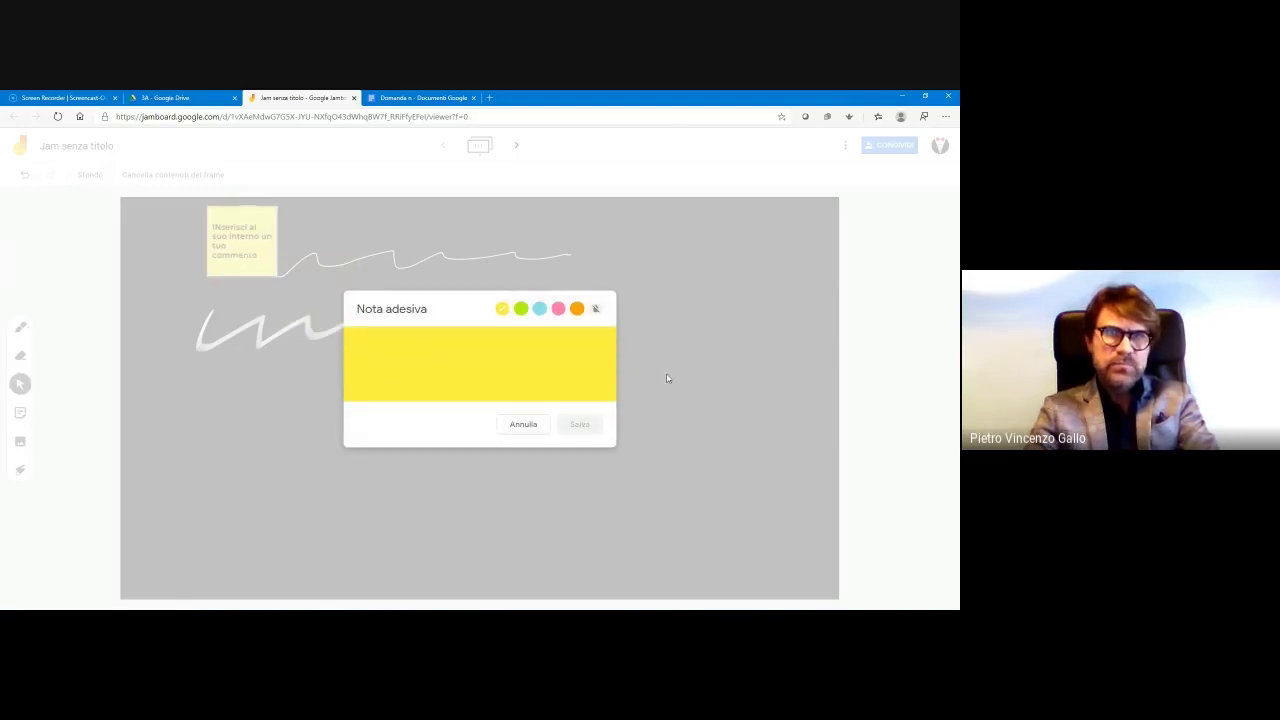
drag(213, 213, 704, 218)
click(503, 377)
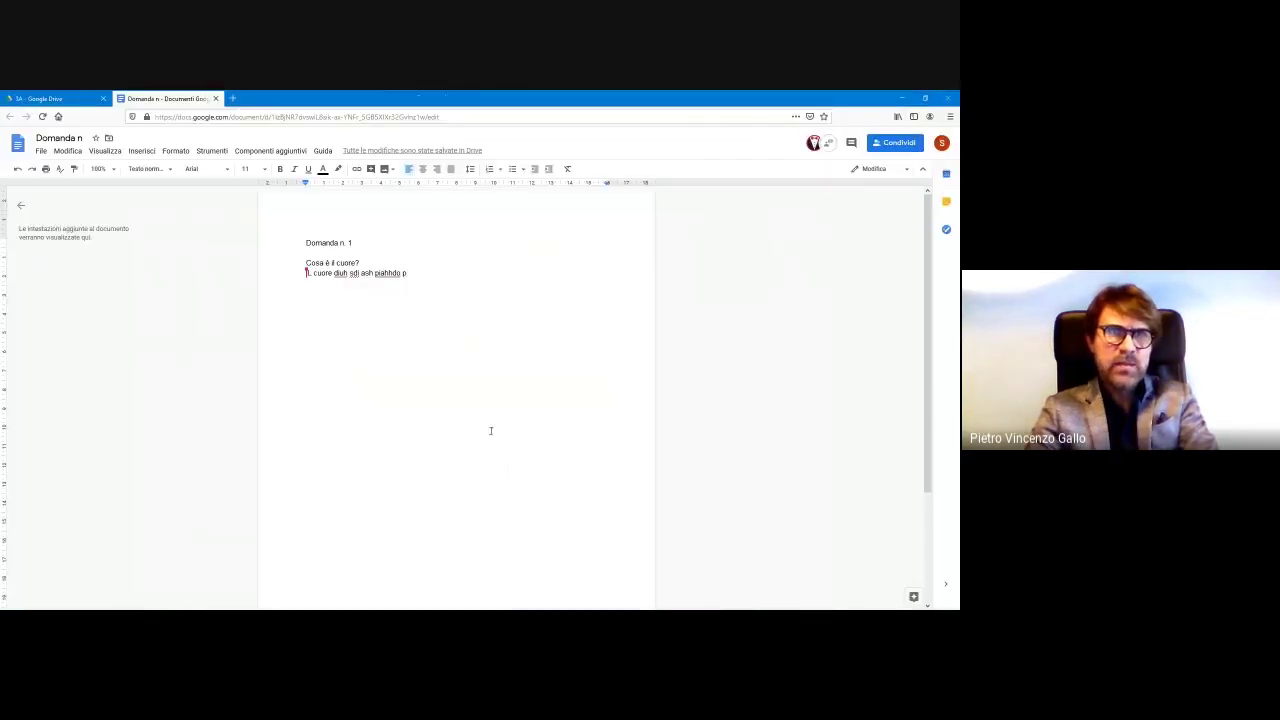
- Close Domanda n and reopen Jam senza titolo from the refreshed 3A folder
click(216, 98)
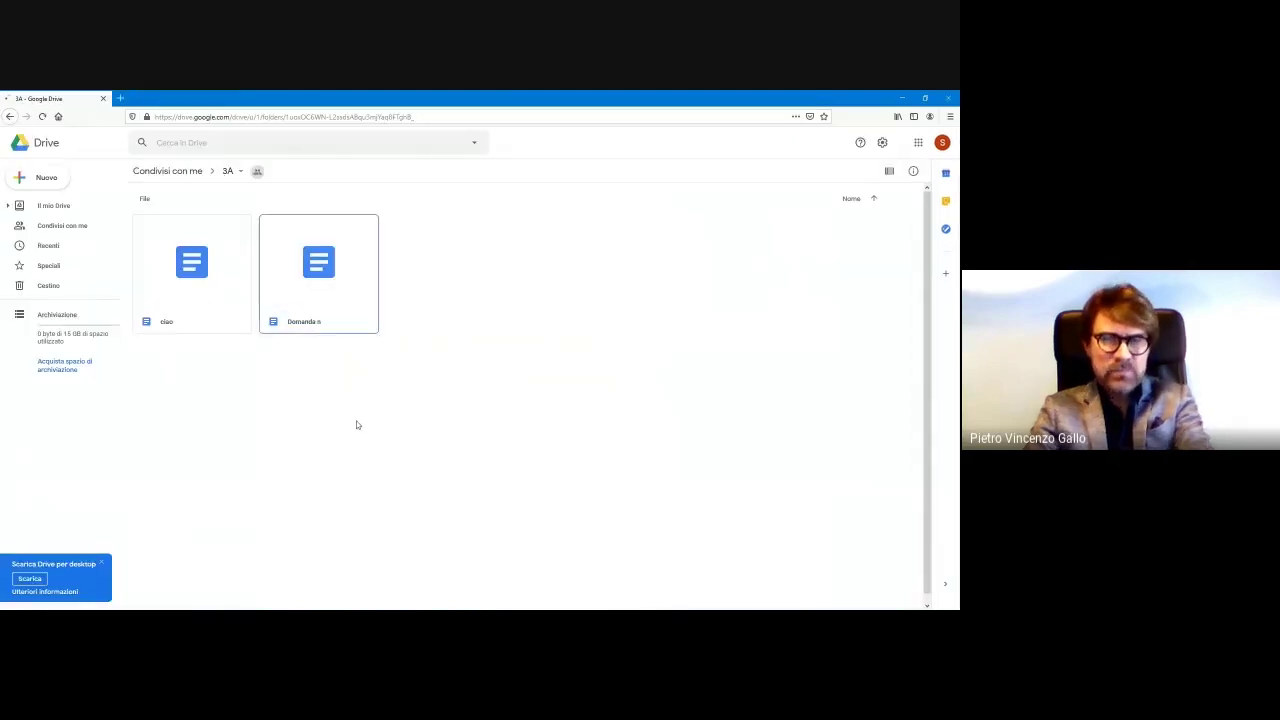
key(F5)
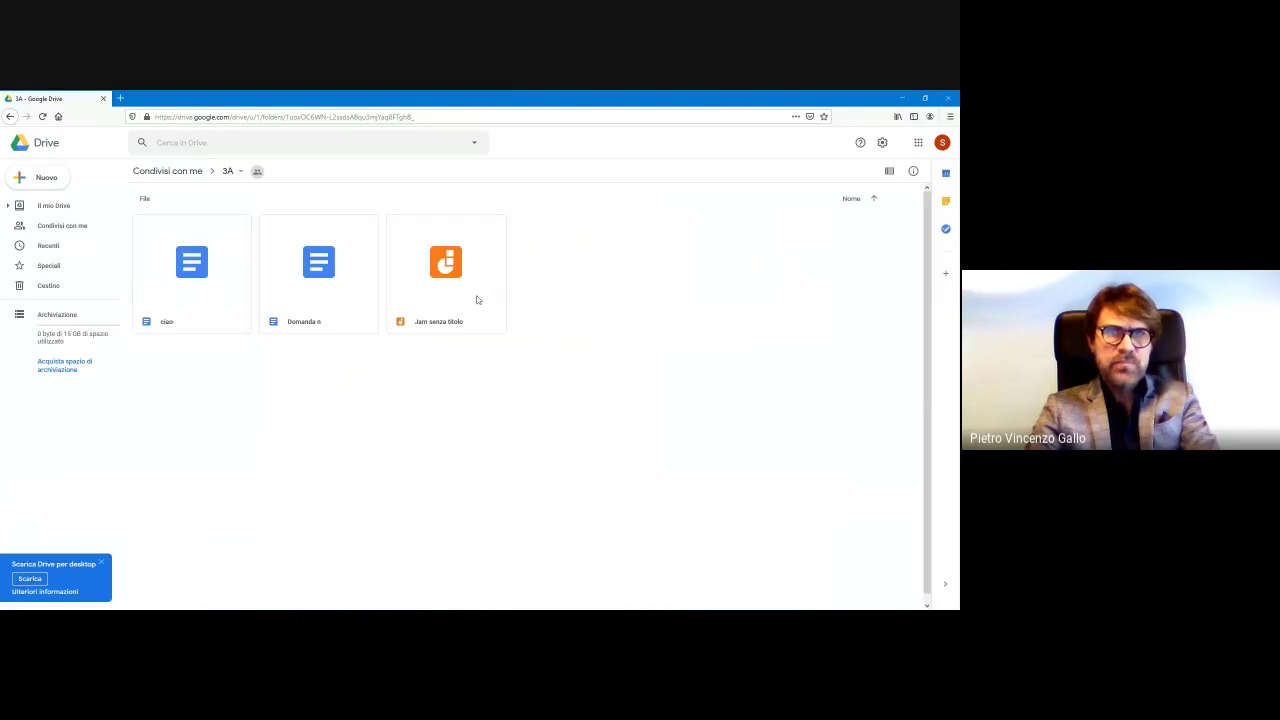
double_click(477, 300)
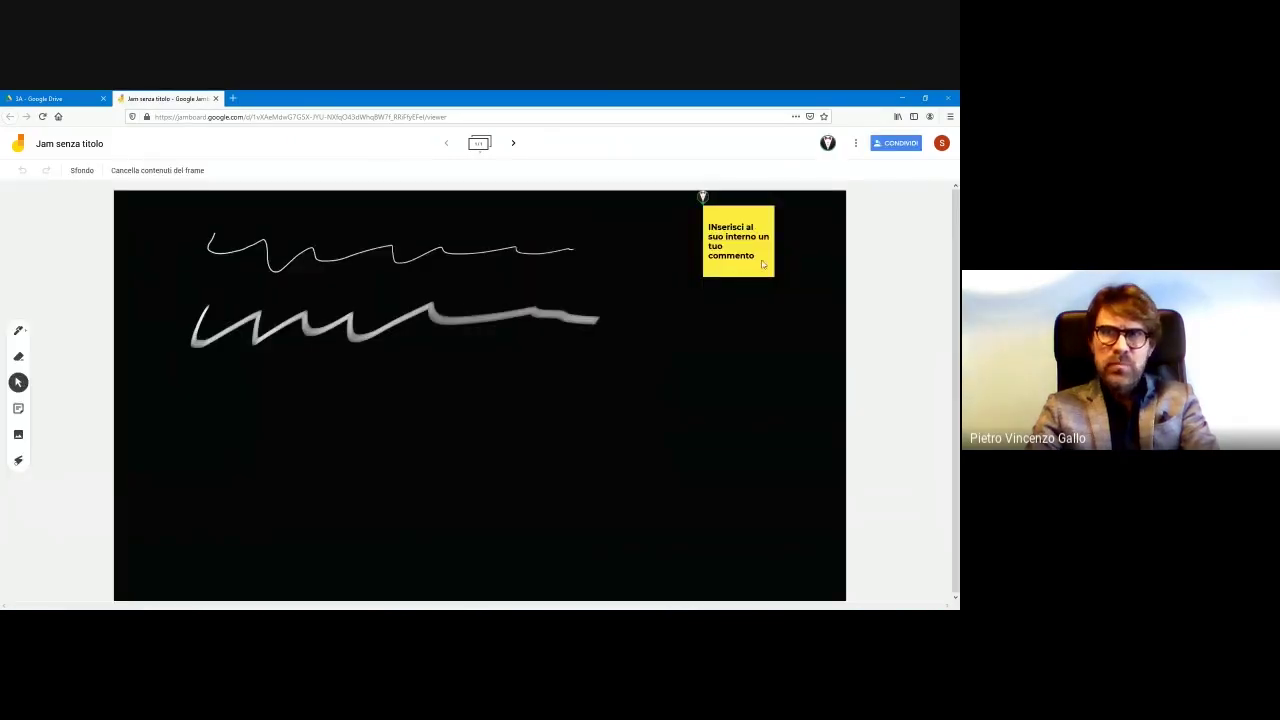
- Add 'Ciao a tutt' to the yellow sticky note's text and save it
click(762, 261)
click(762, 260)
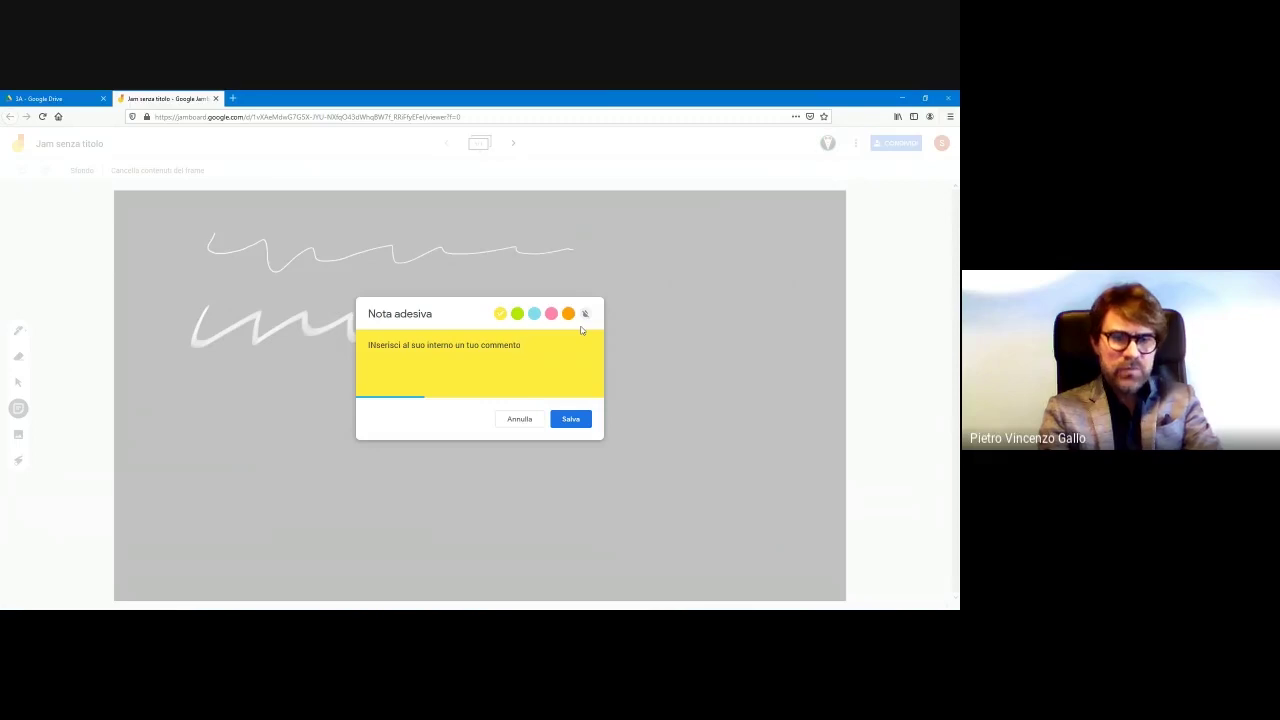
text(Ciao a tutti)
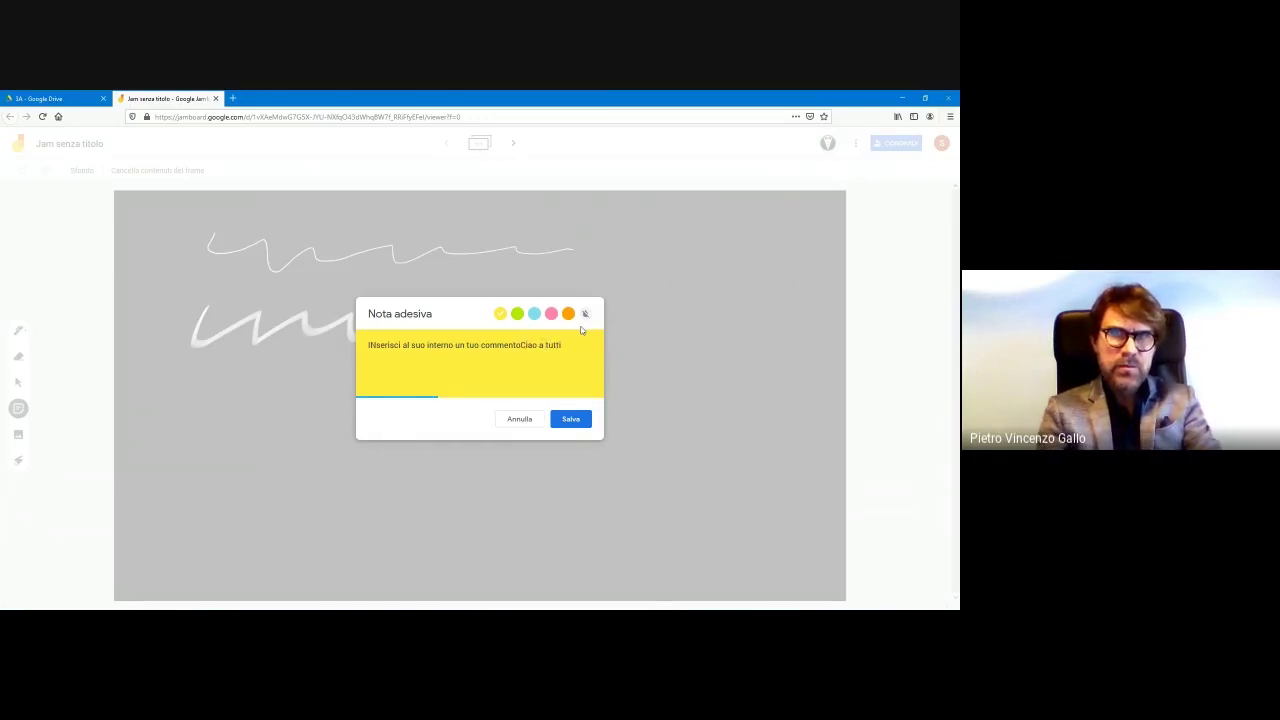
key(Return)
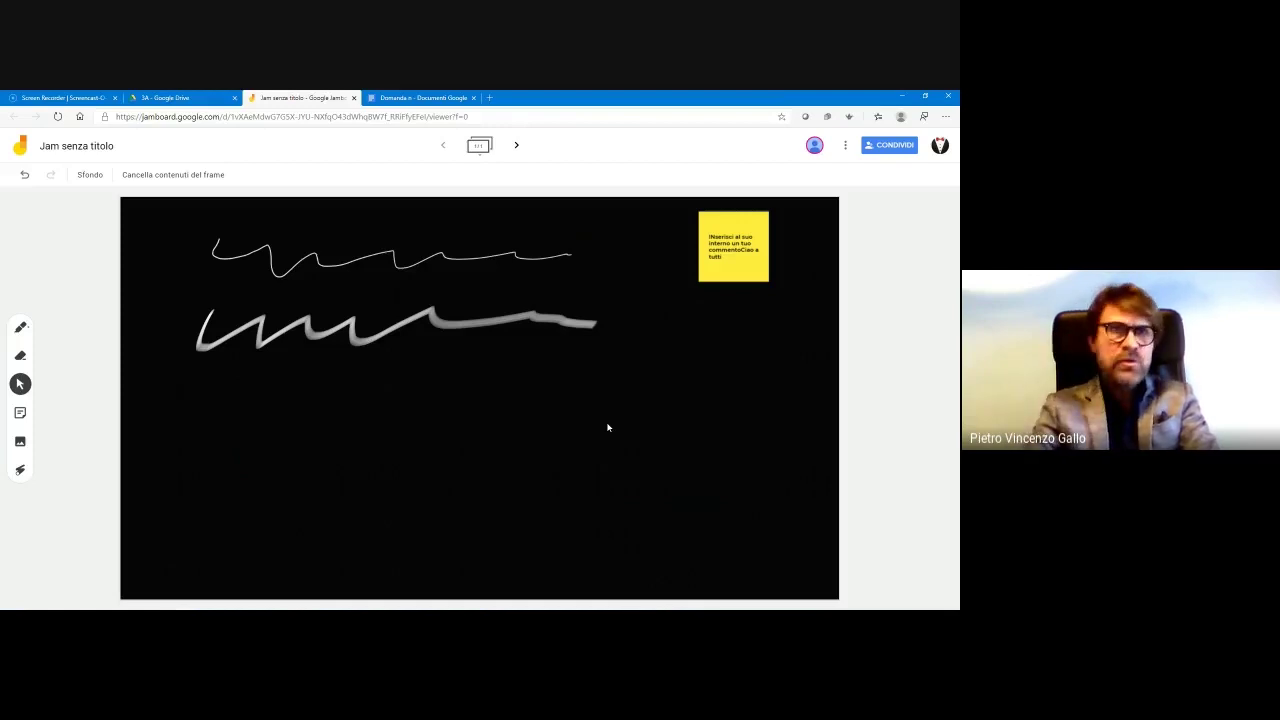
- Type 'ghfghfghfghgf' on a new line below the answer in Domanda n
click(420, 97)
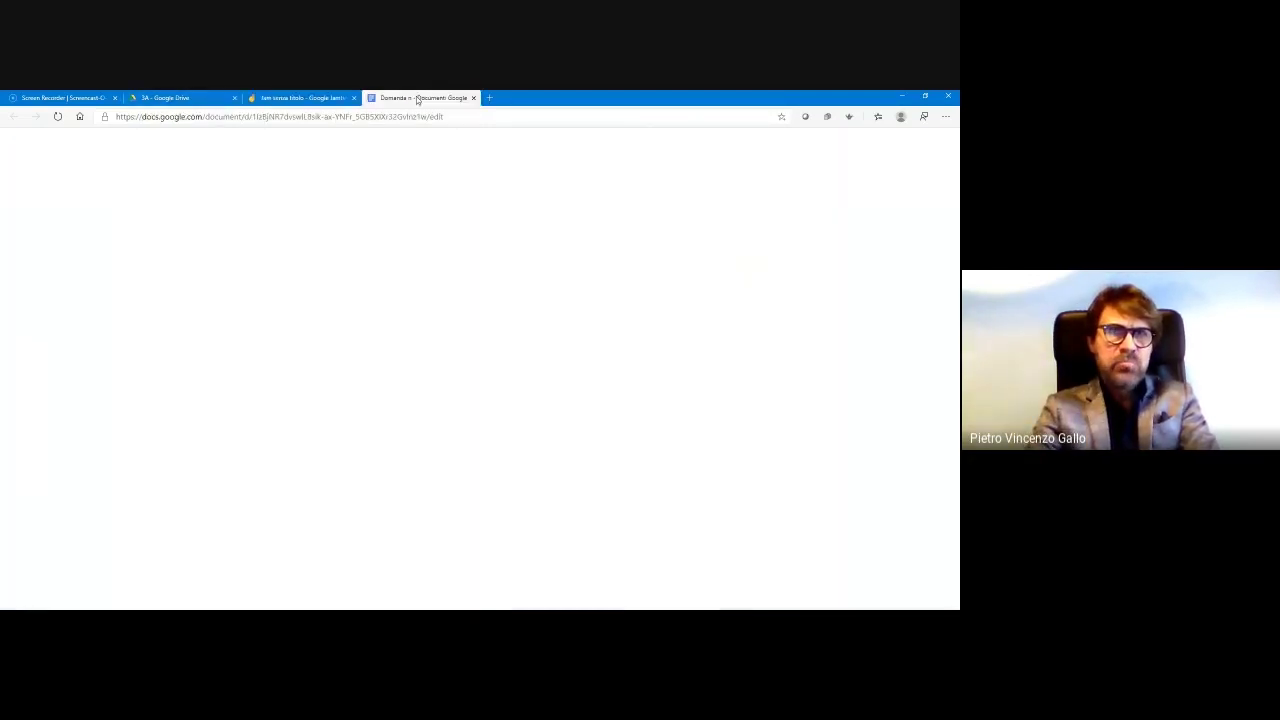
key(Return)
key(Return)
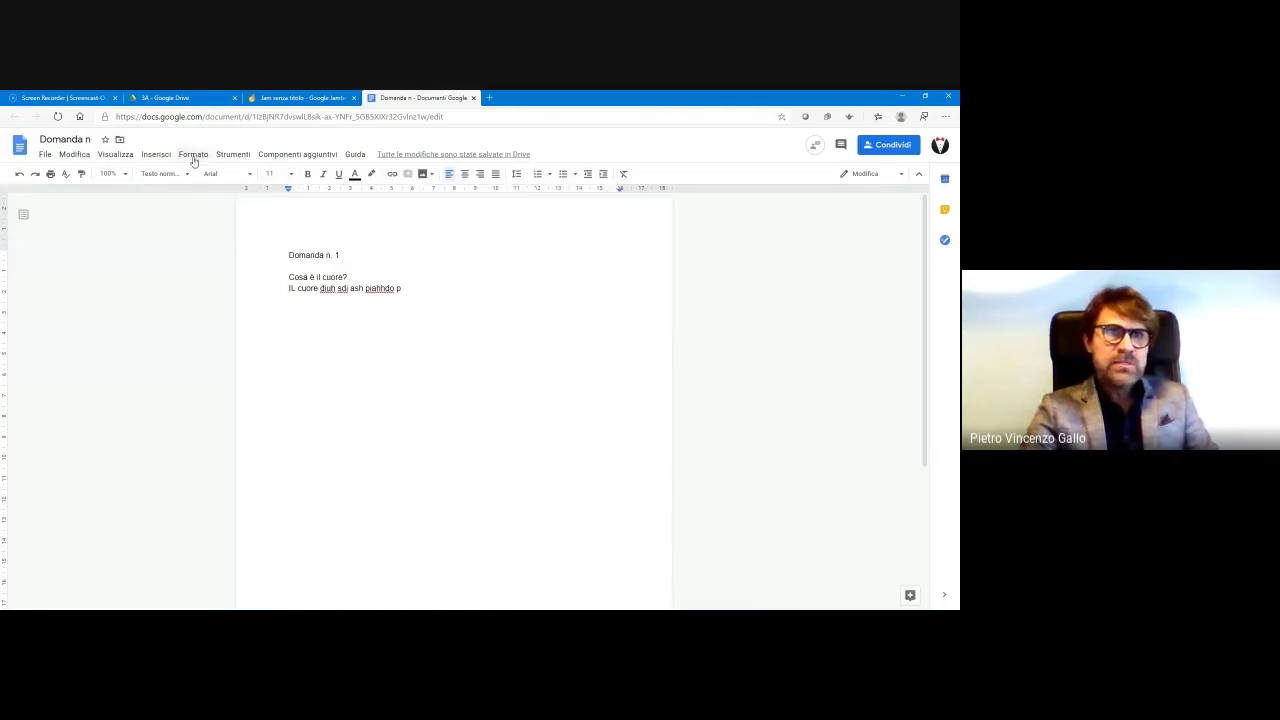
click(196, 157)
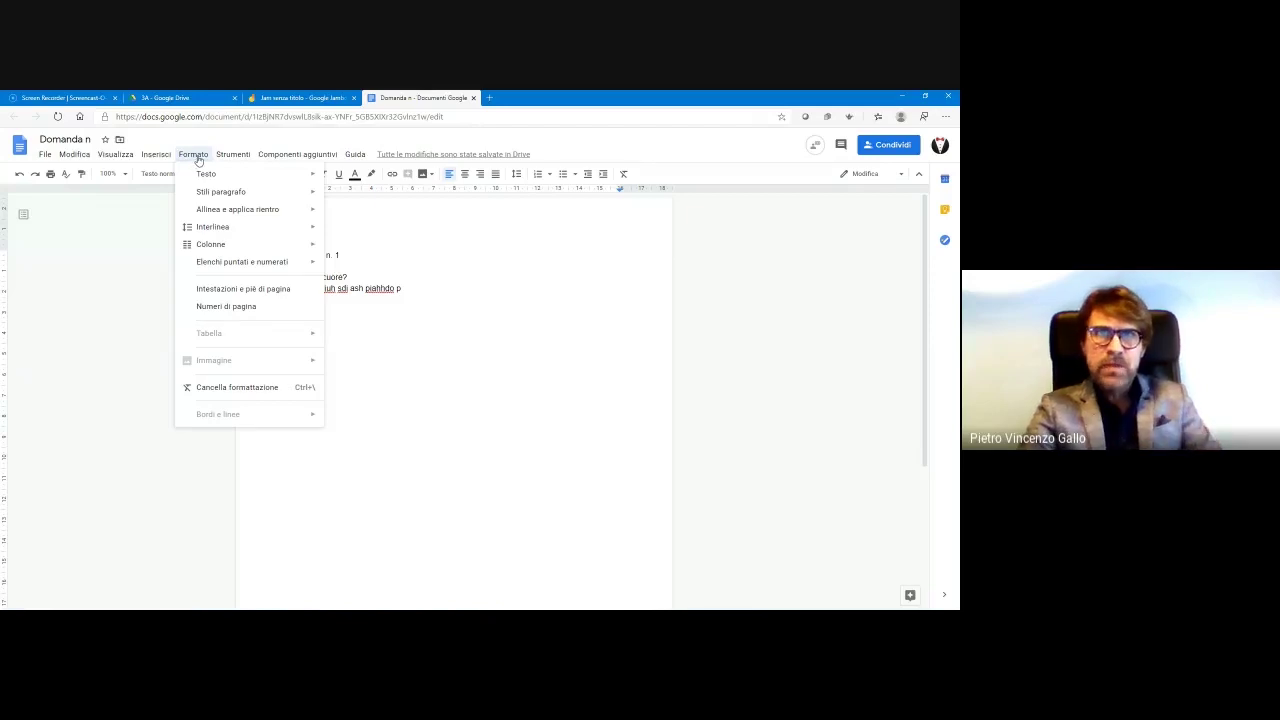
click(442, 349)
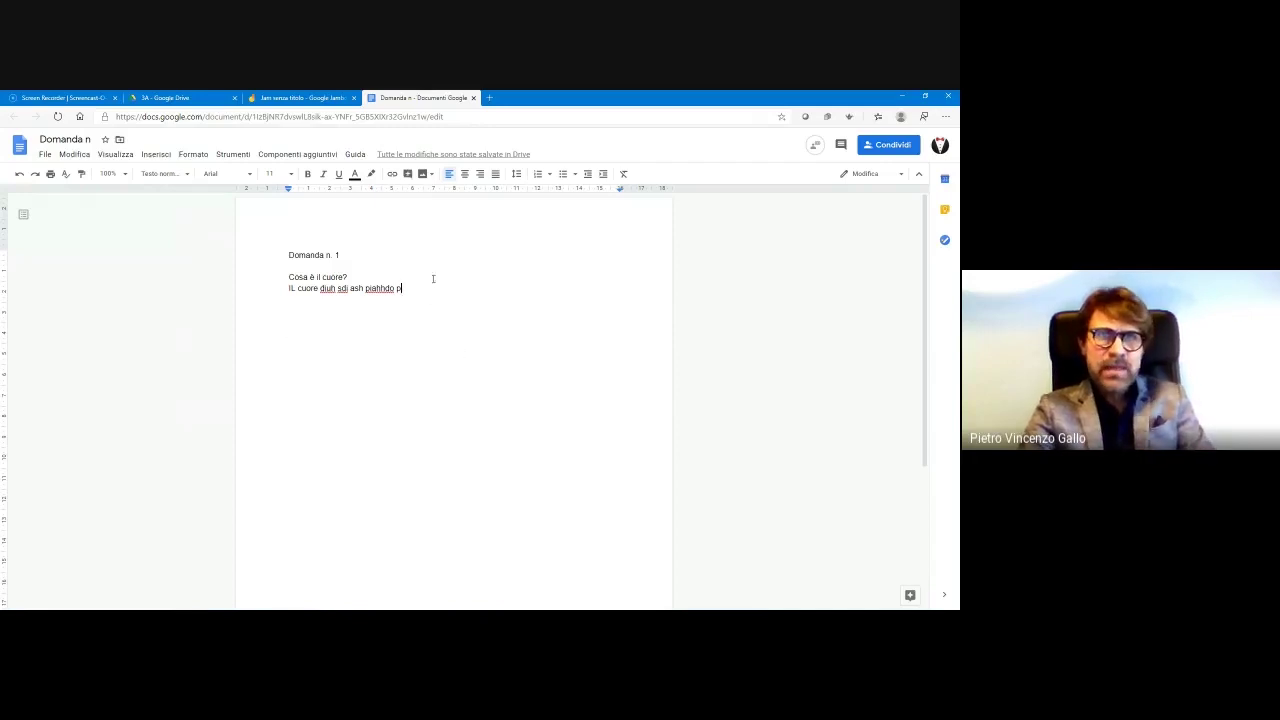
text(ghfghfghfghgf)
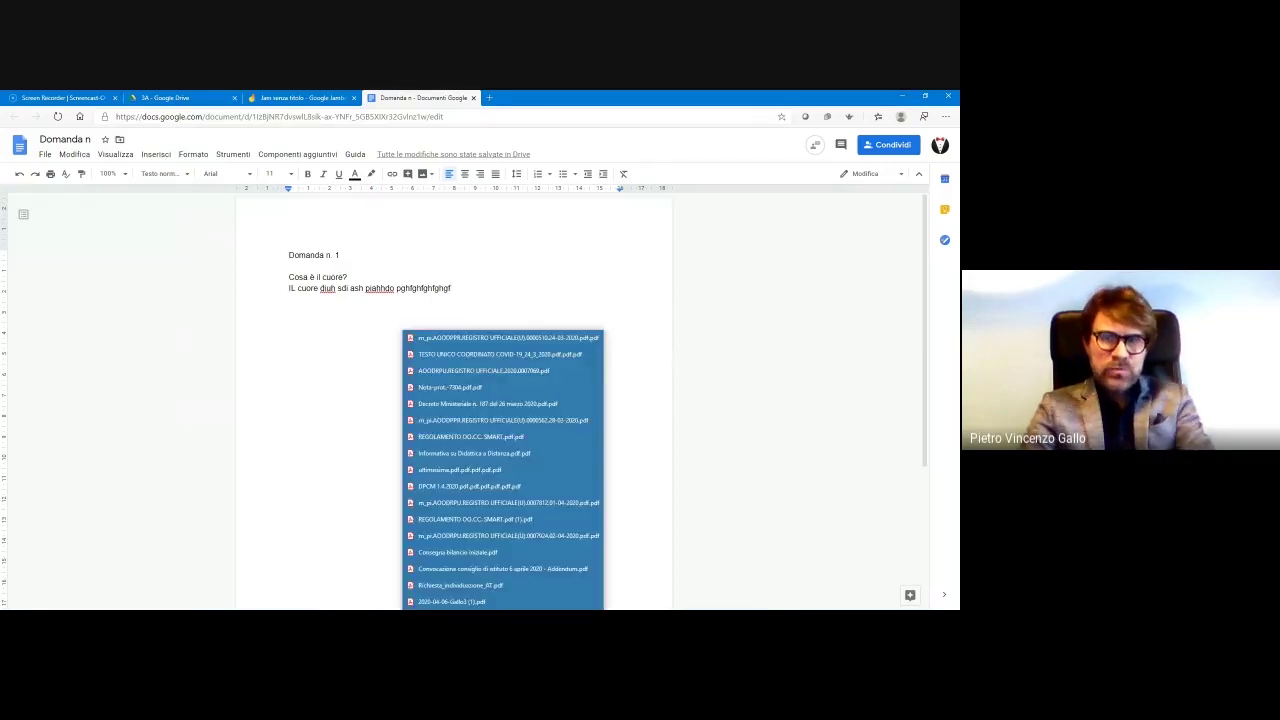
click(508, 540)
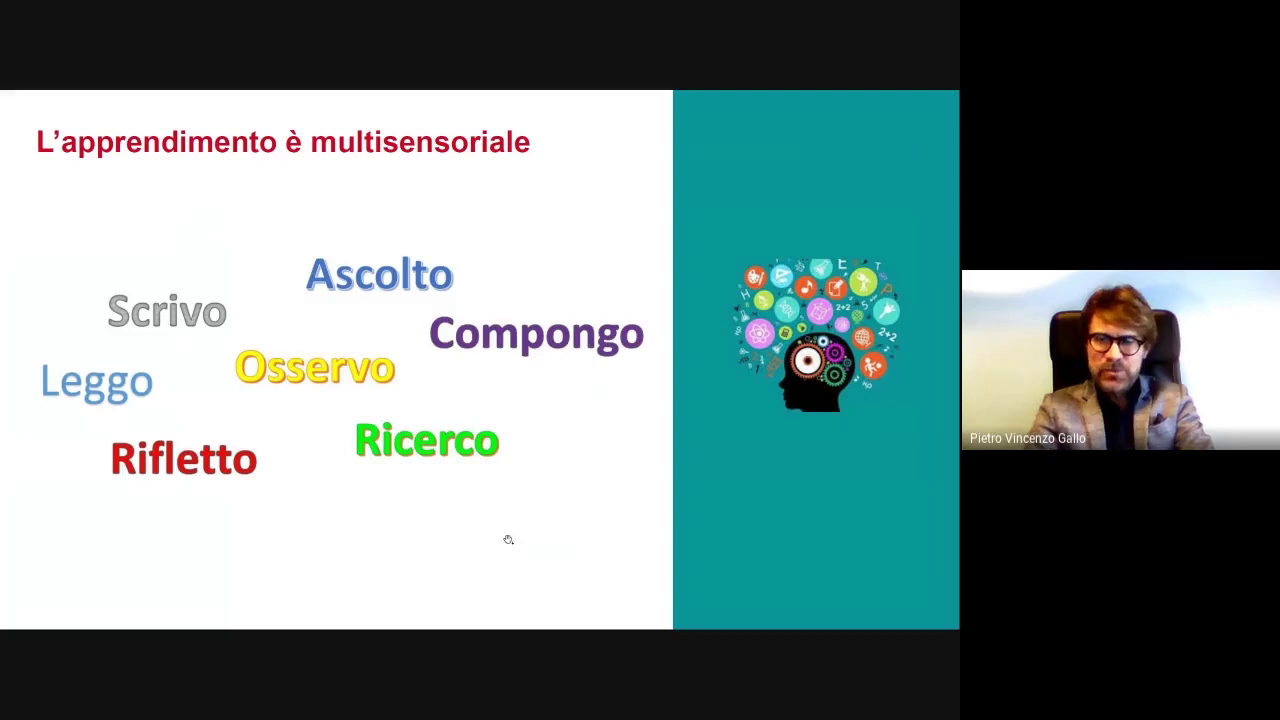
- Advance to the 'La lezione in chunks: implementazione' mind map slide, then return to the browser
click(508, 540)
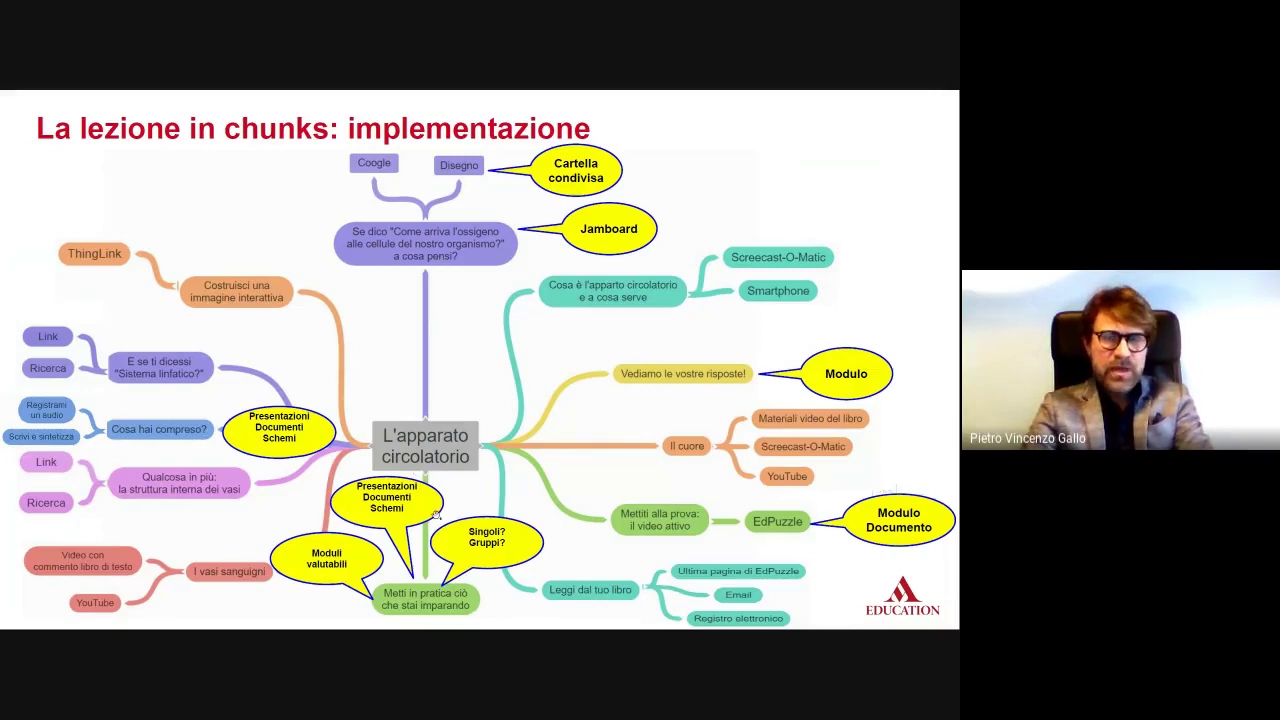
key(alt+Tab)
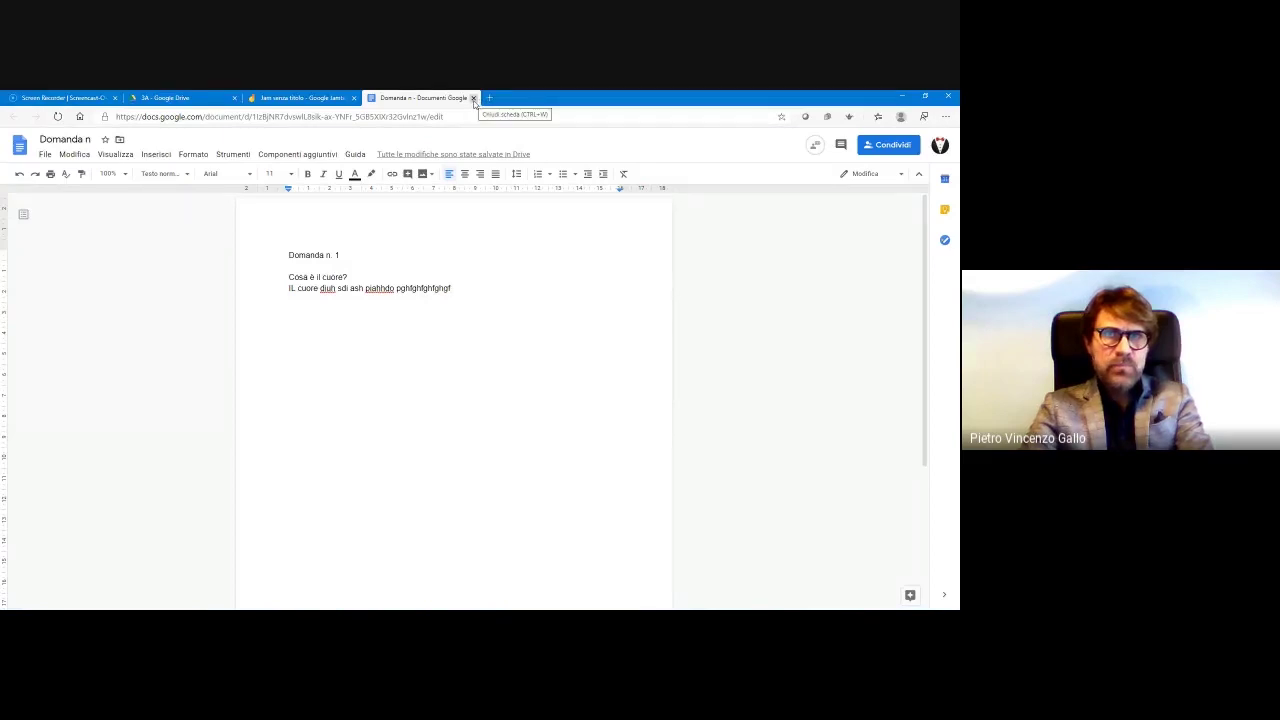
- Close the Domanda n and Jamboard tabs and reopen folder 3A from Il mio Drive
click(474, 98)
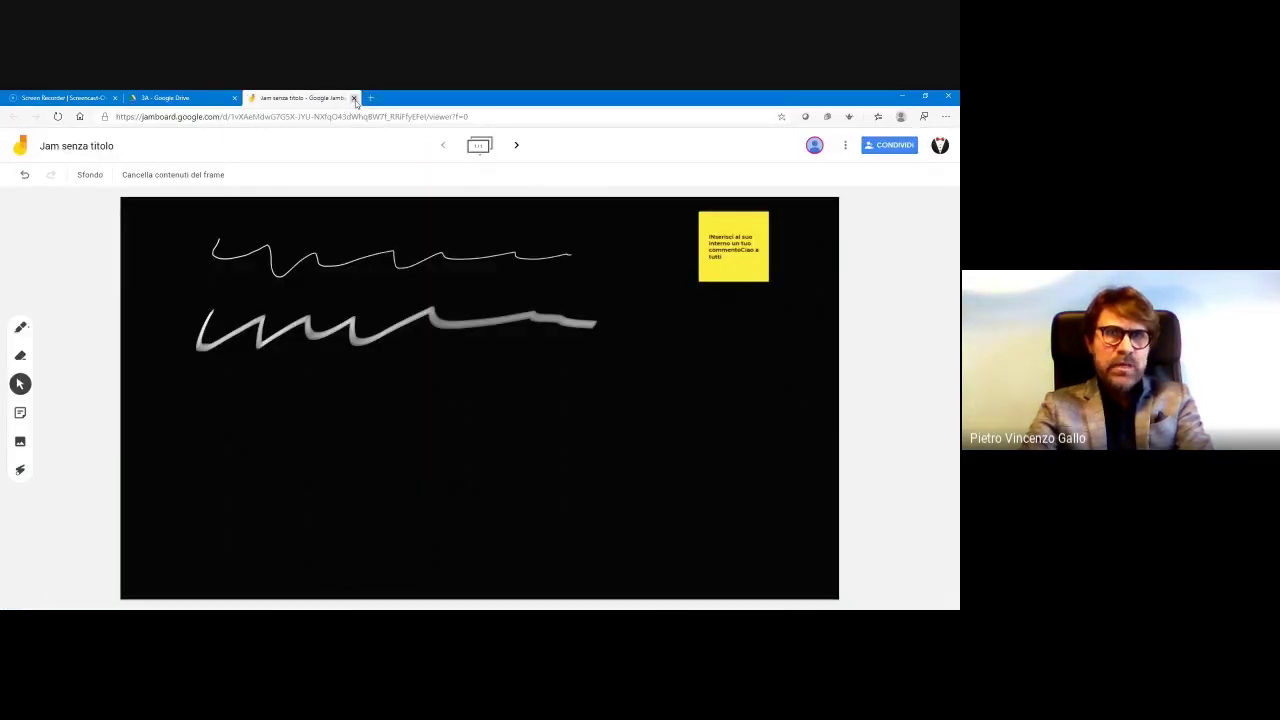
click(354, 98)
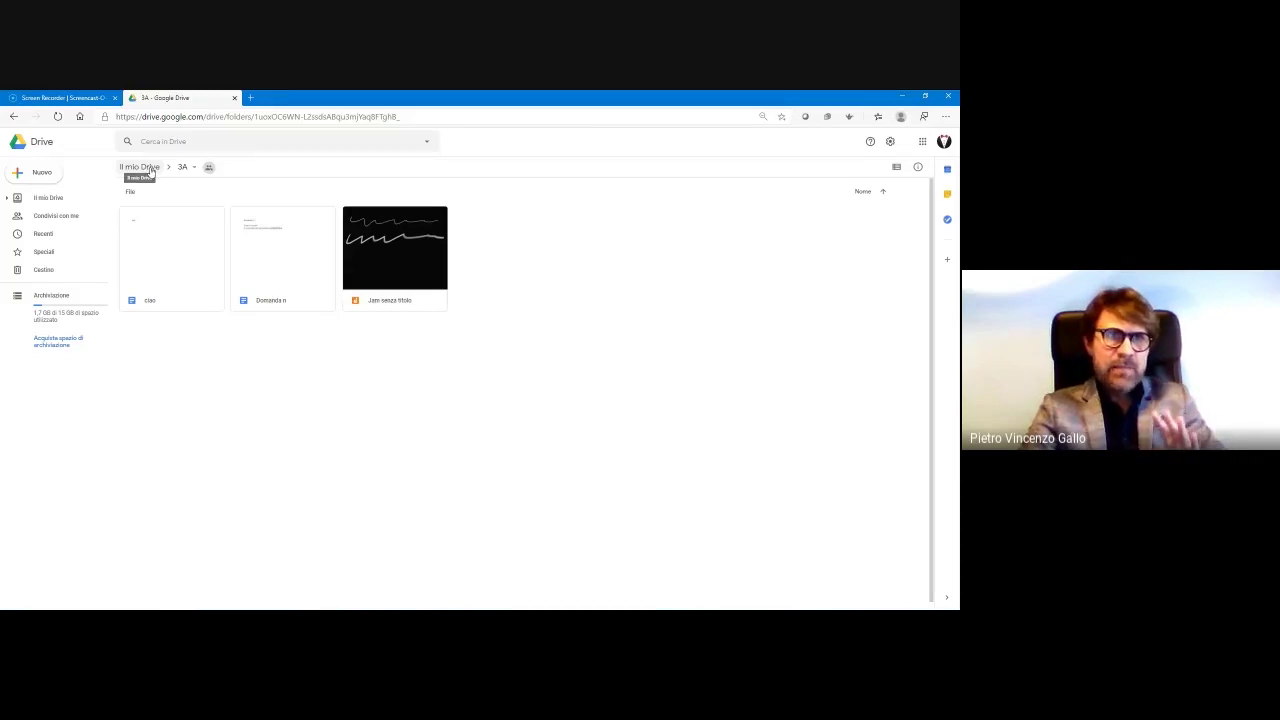
click(148, 167)
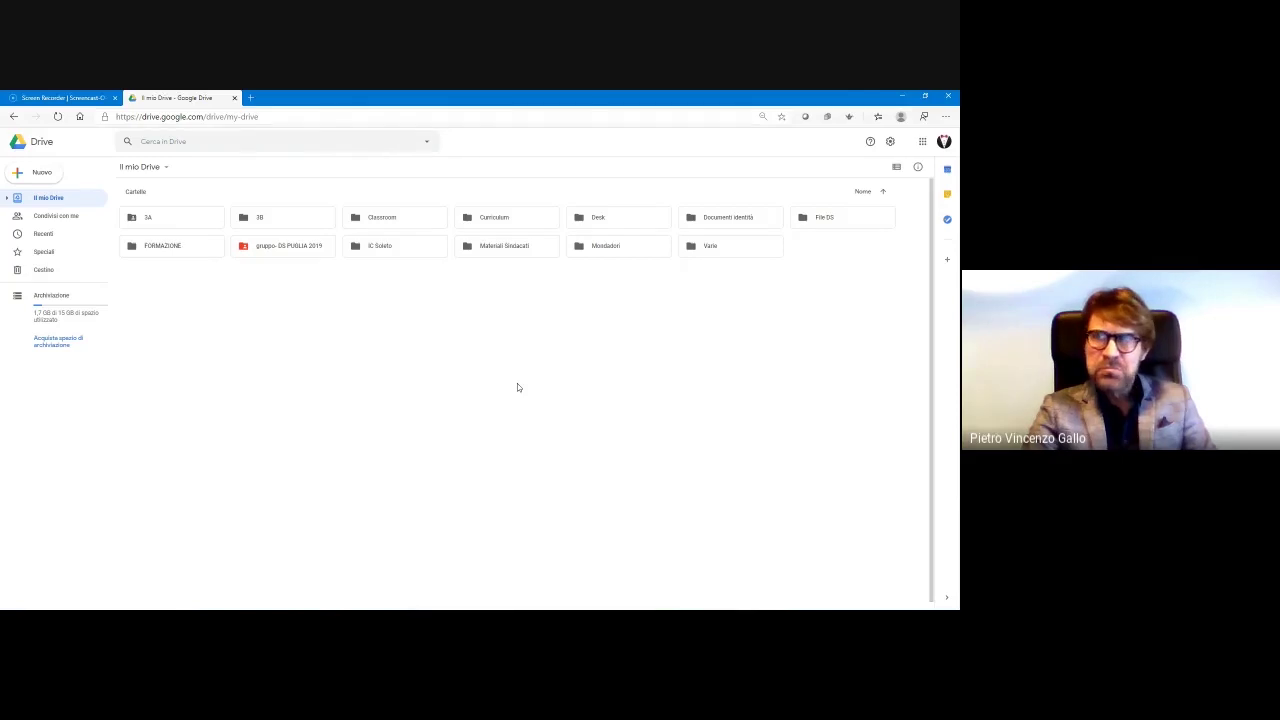
double_click(184, 219)
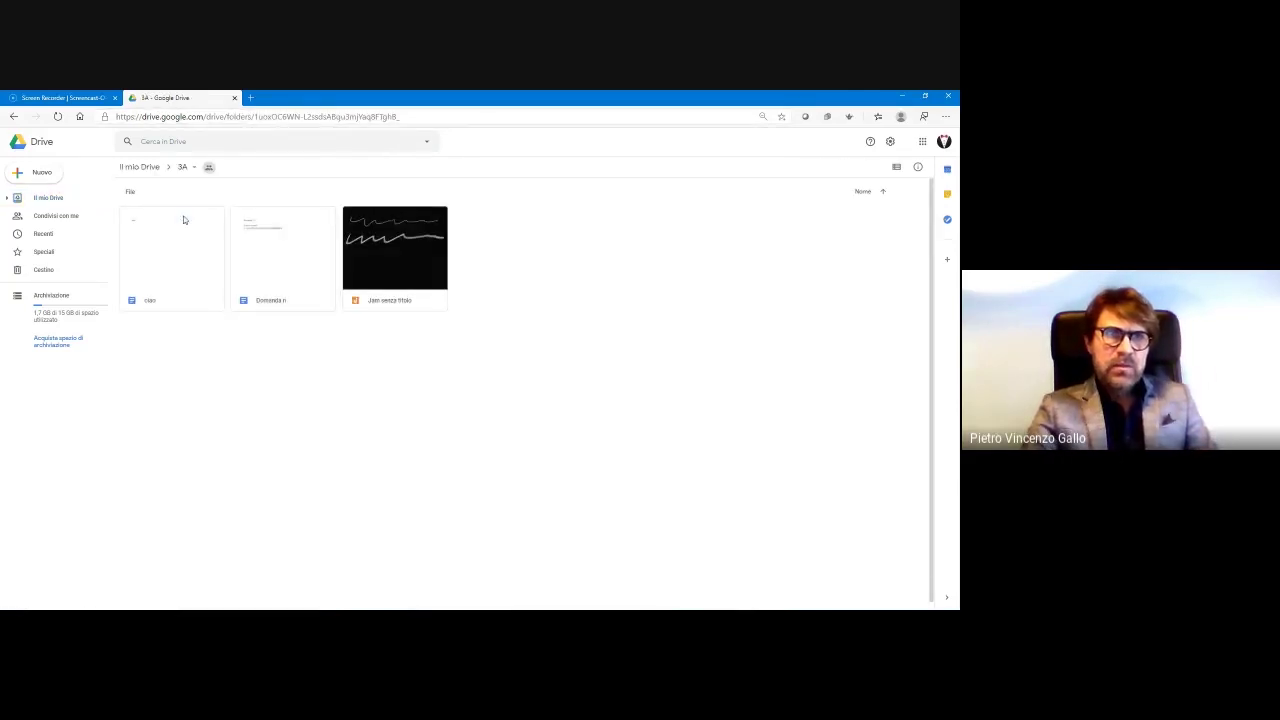
- Create a new Google Slides presentation (Presentazioni Google) in the 3A folder
right_click(615, 247)
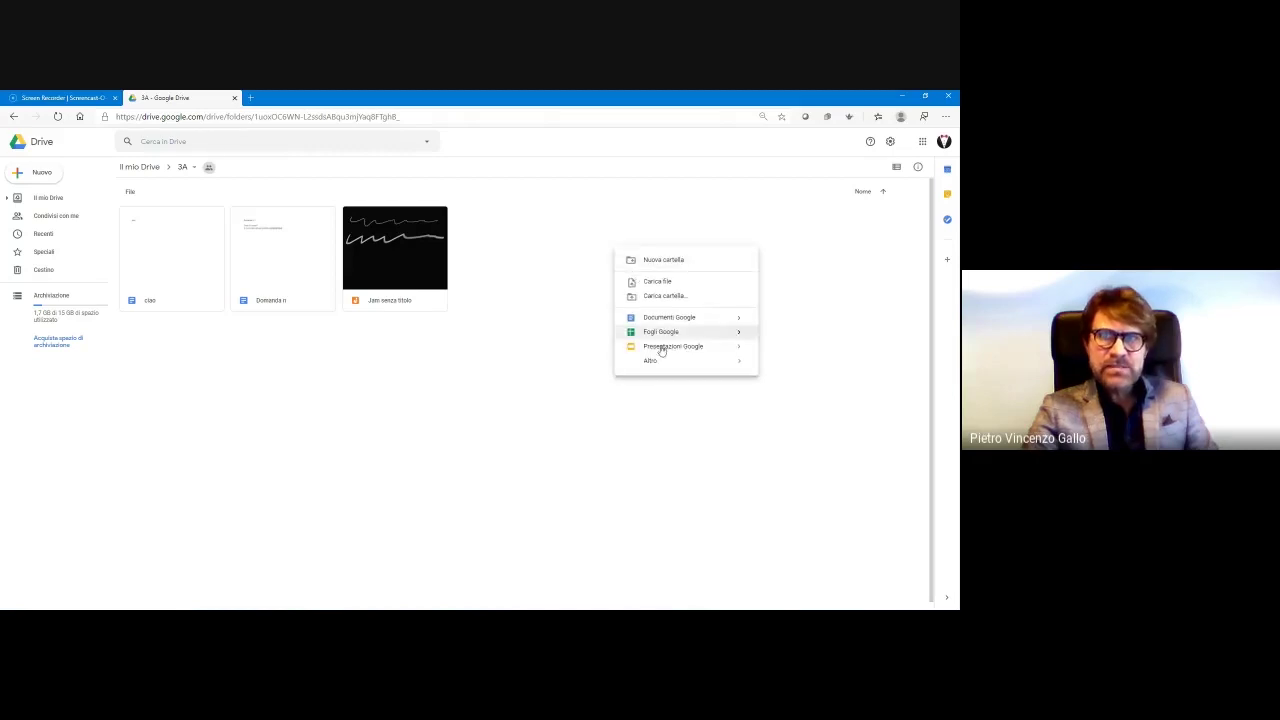
mouse_move(663, 368)
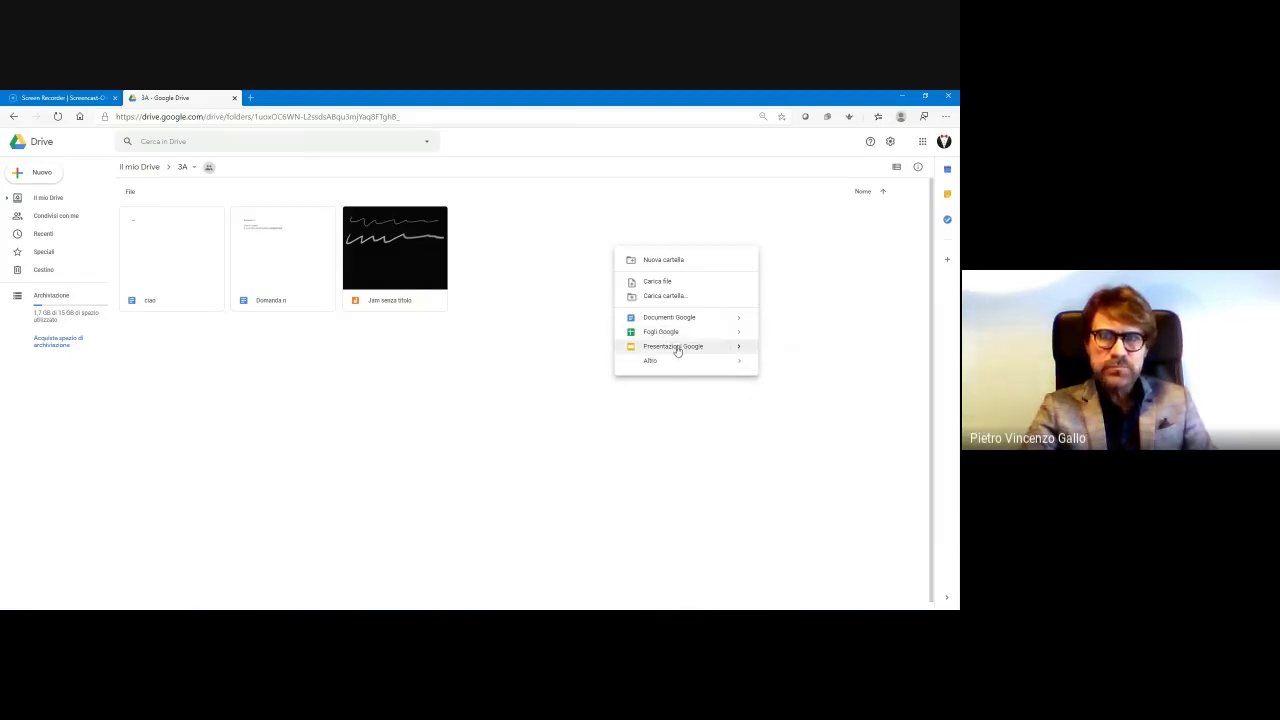
click(677, 349)
click(568, 396)
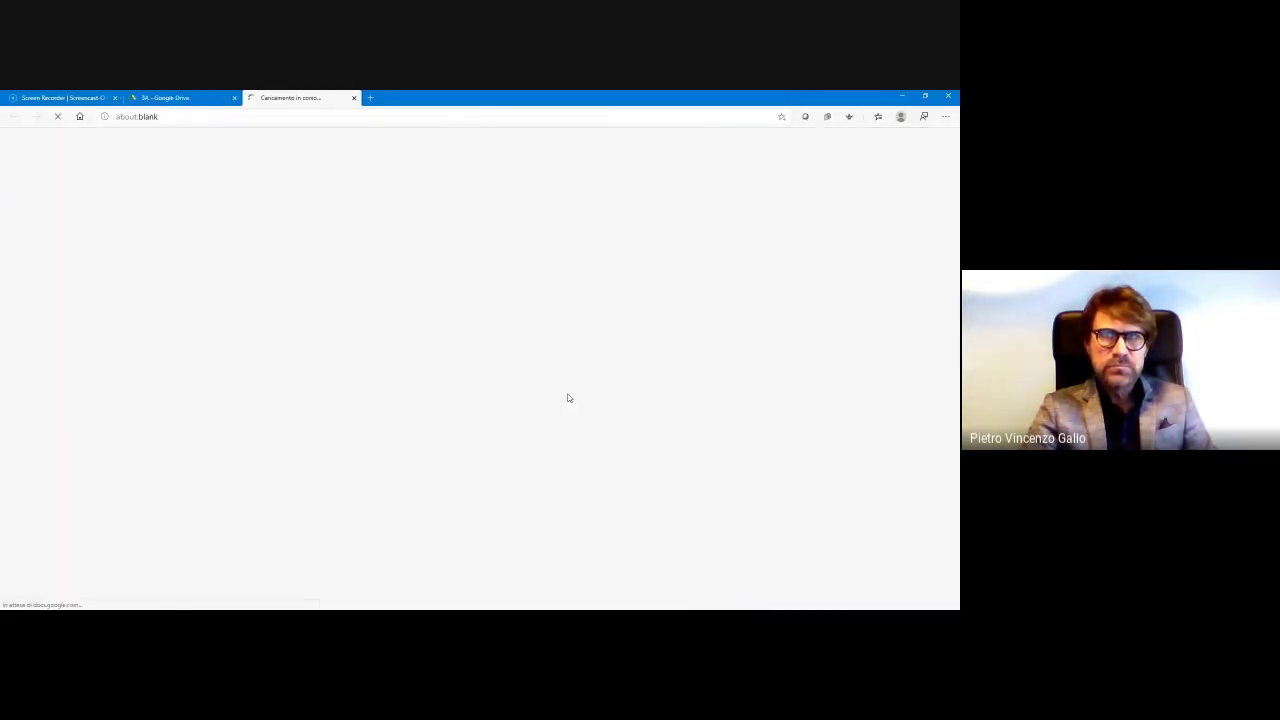
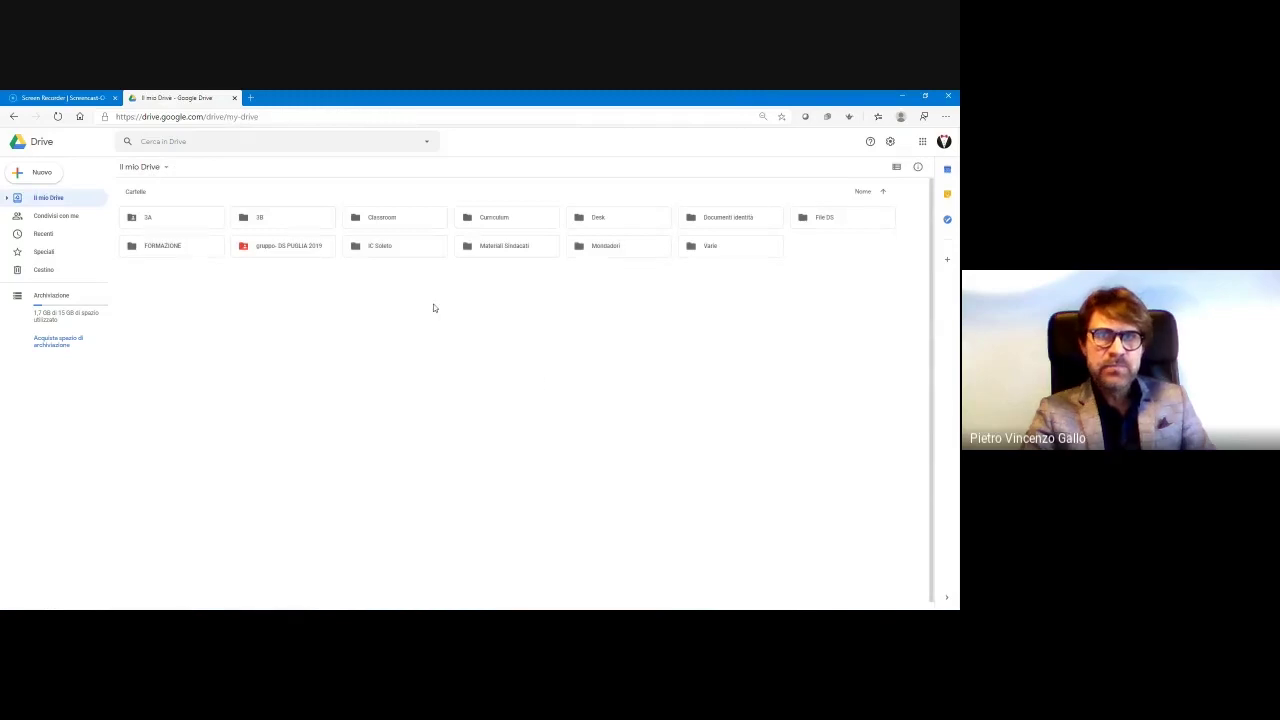
- Create a blank Google Form from the My Drive context menu via Altro > Moduli Google
right_click(433, 307)
mouse_move(503, 423)
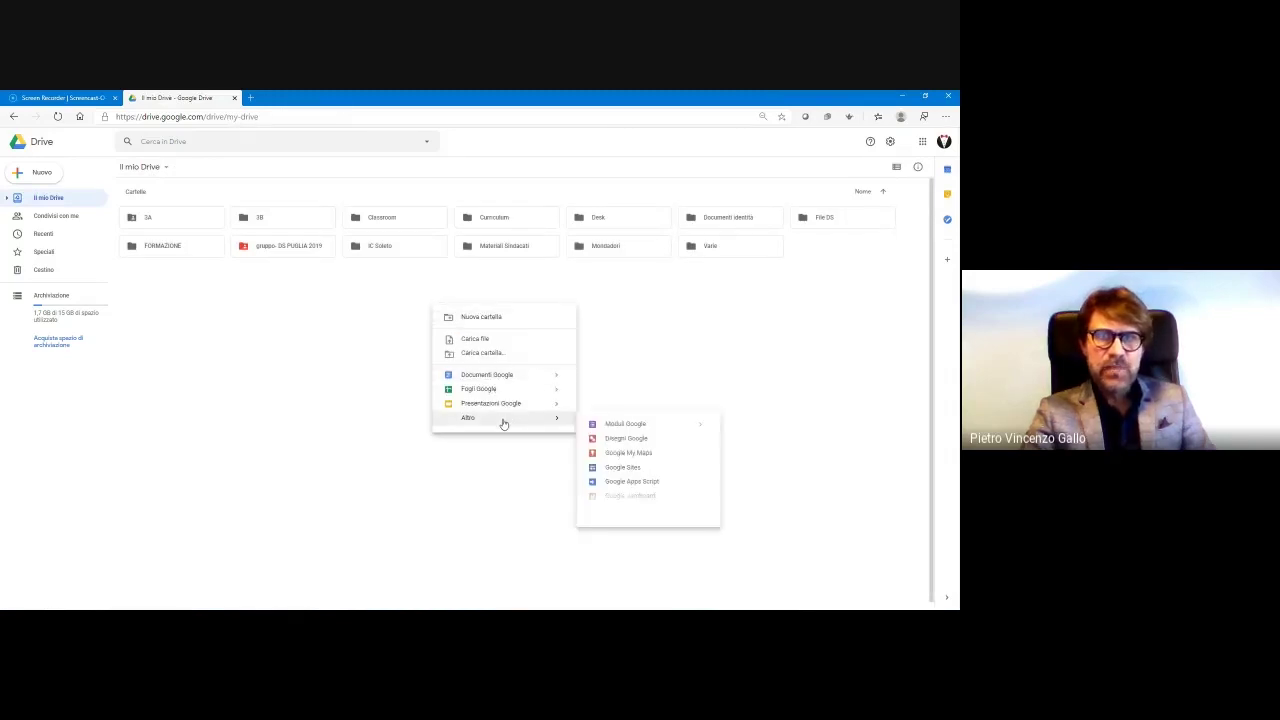
click(631, 428)
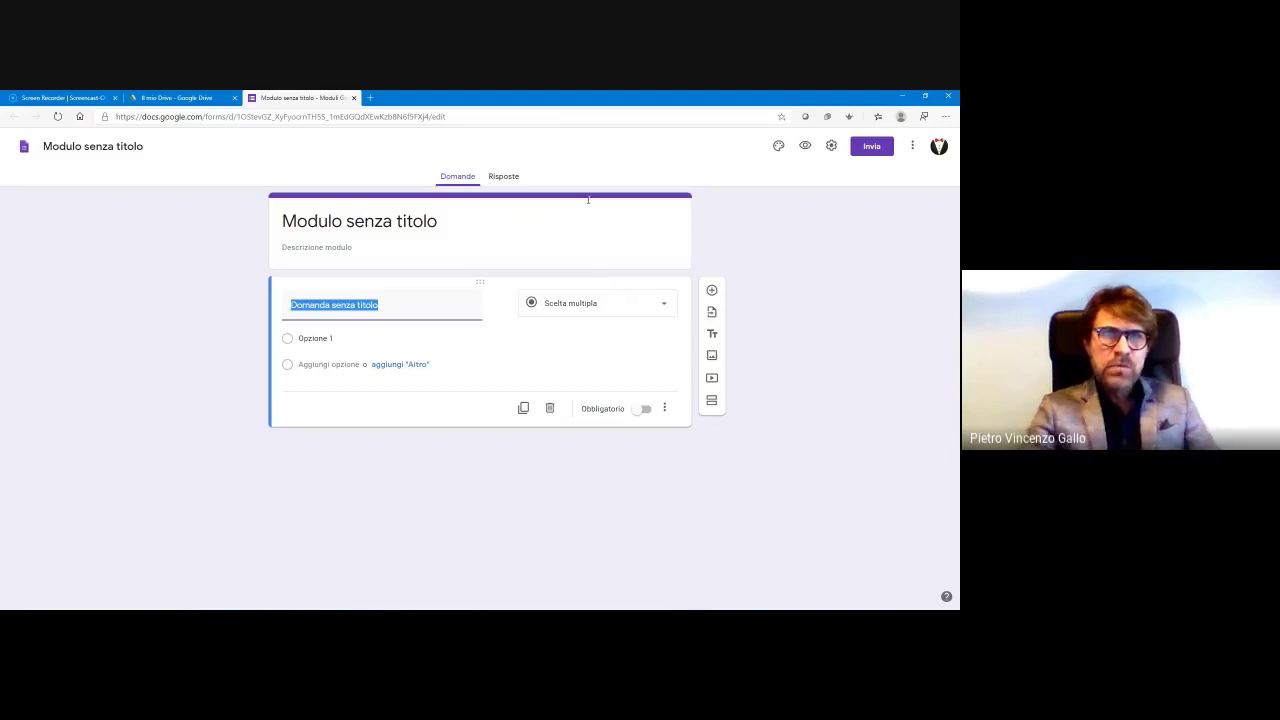
- Title the form 'Sistema cardiocircolatorio' and add the description 'Mettiti alla prova!'
click(433, 223)
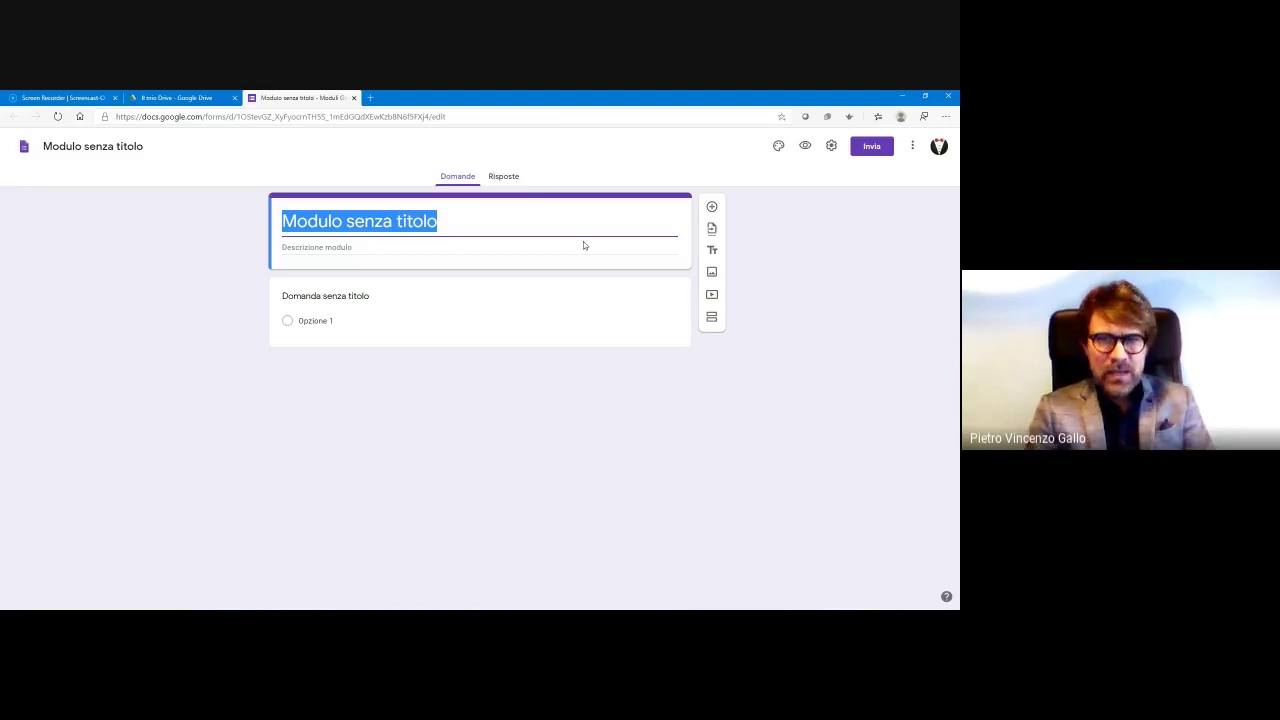
text(Sist)
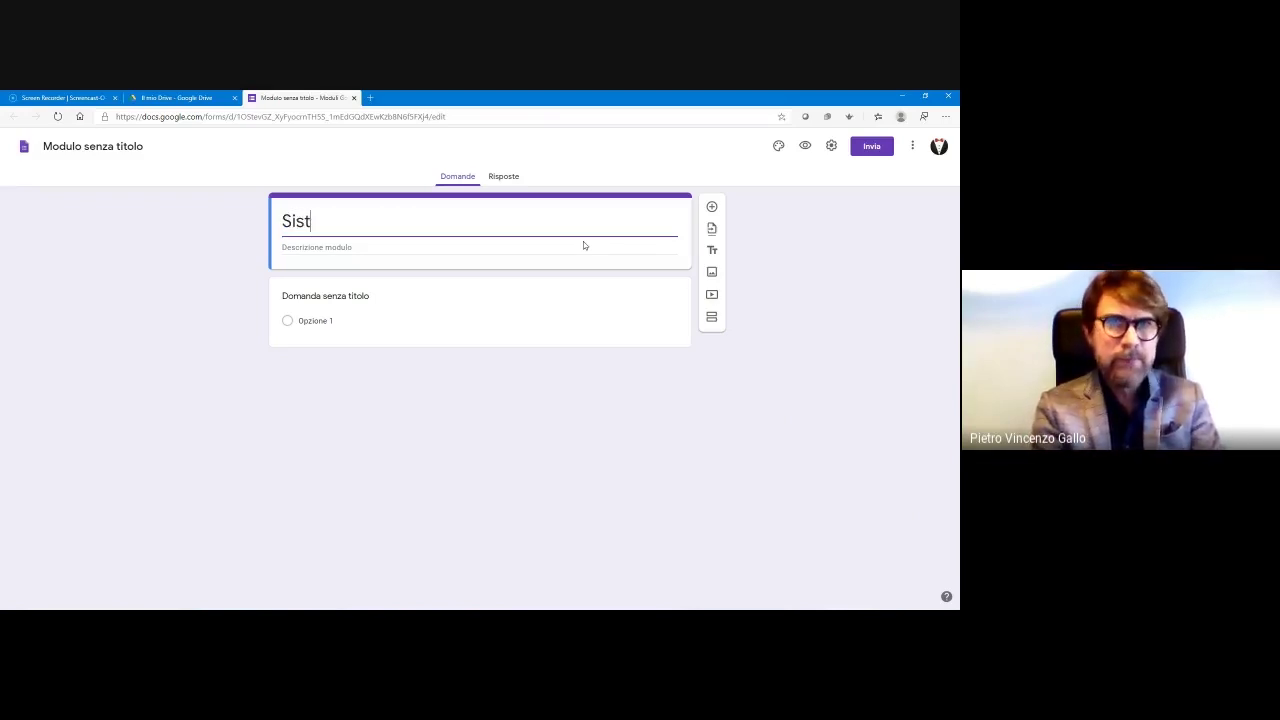
text(ema cardiocir)
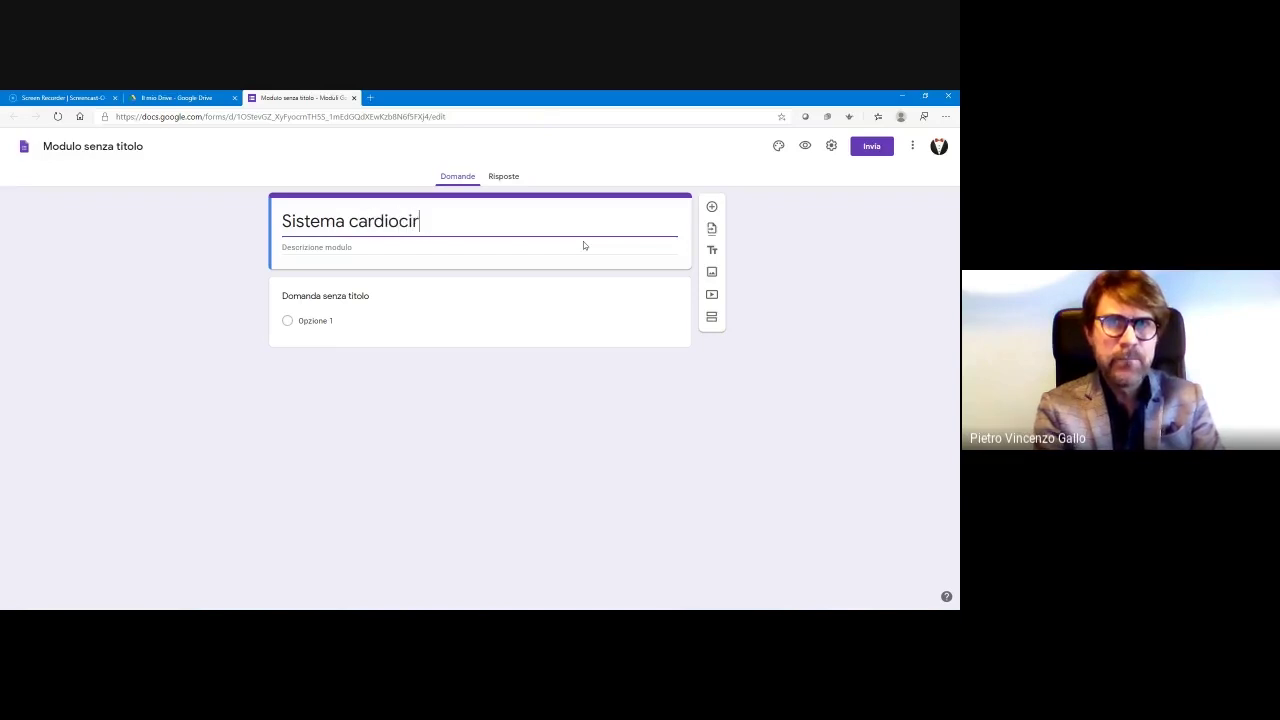
text(colatorio)
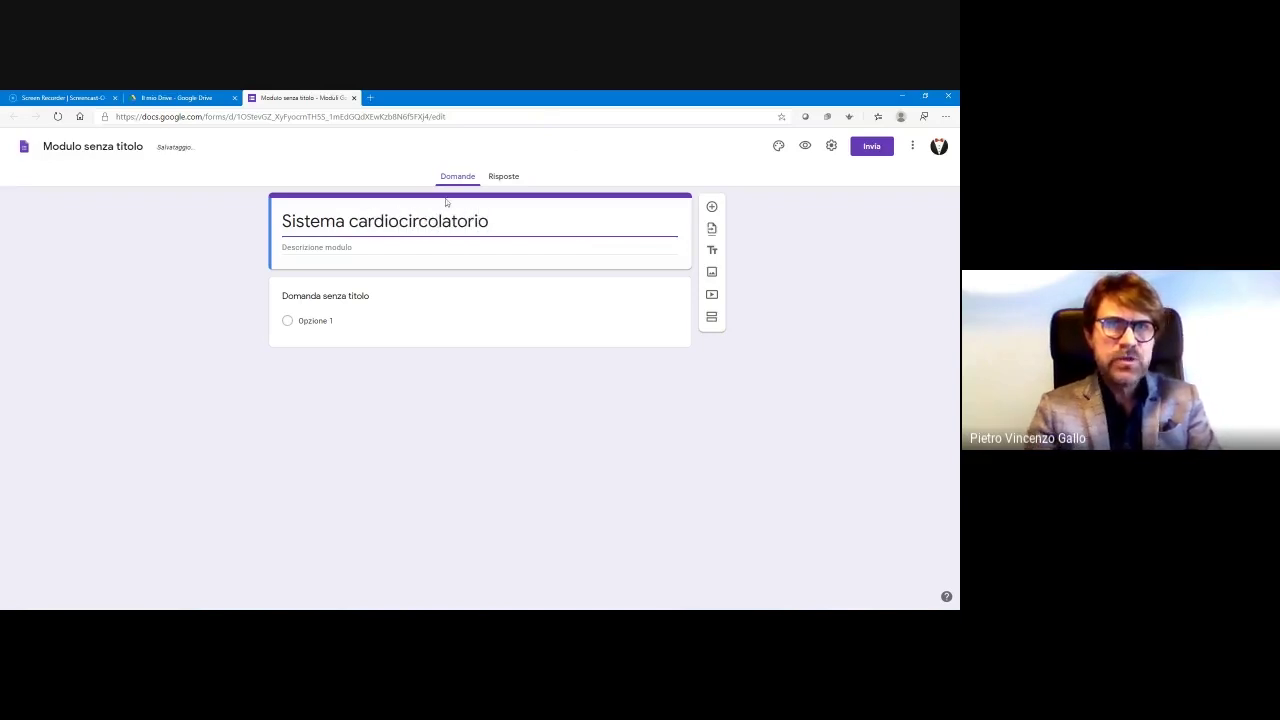
click(364, 248)
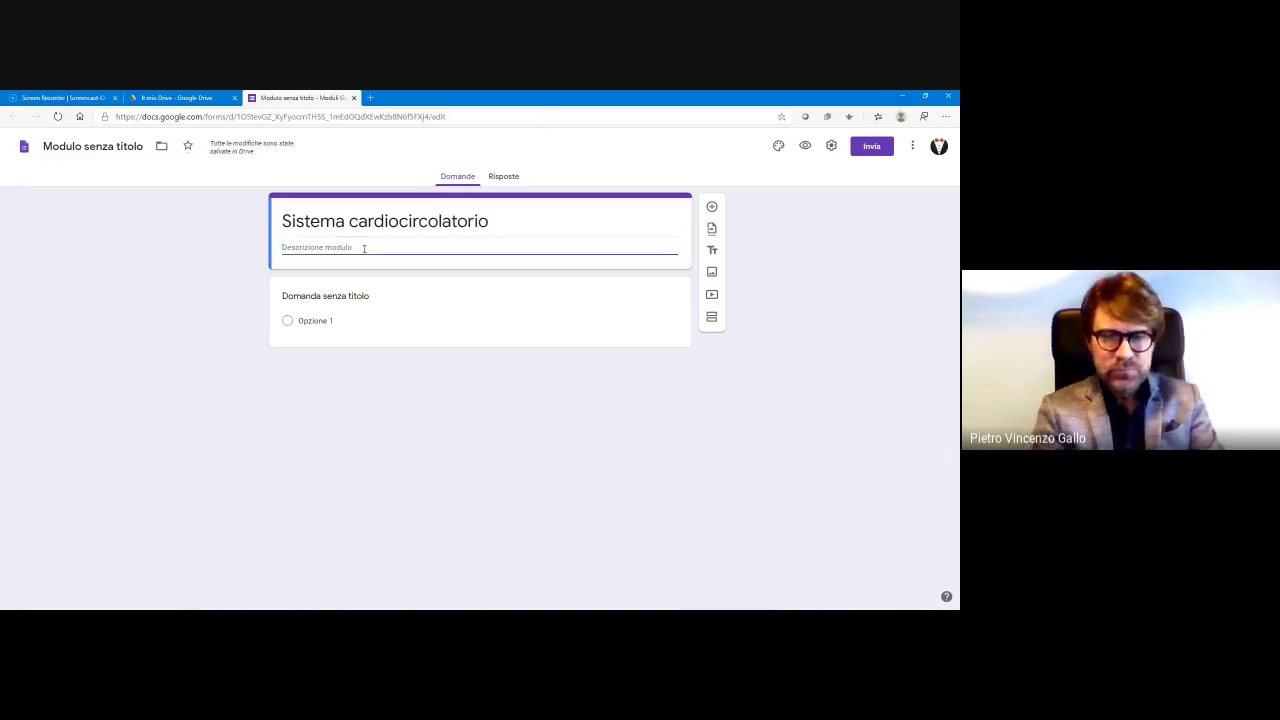
text(Mettiti alla prova!)
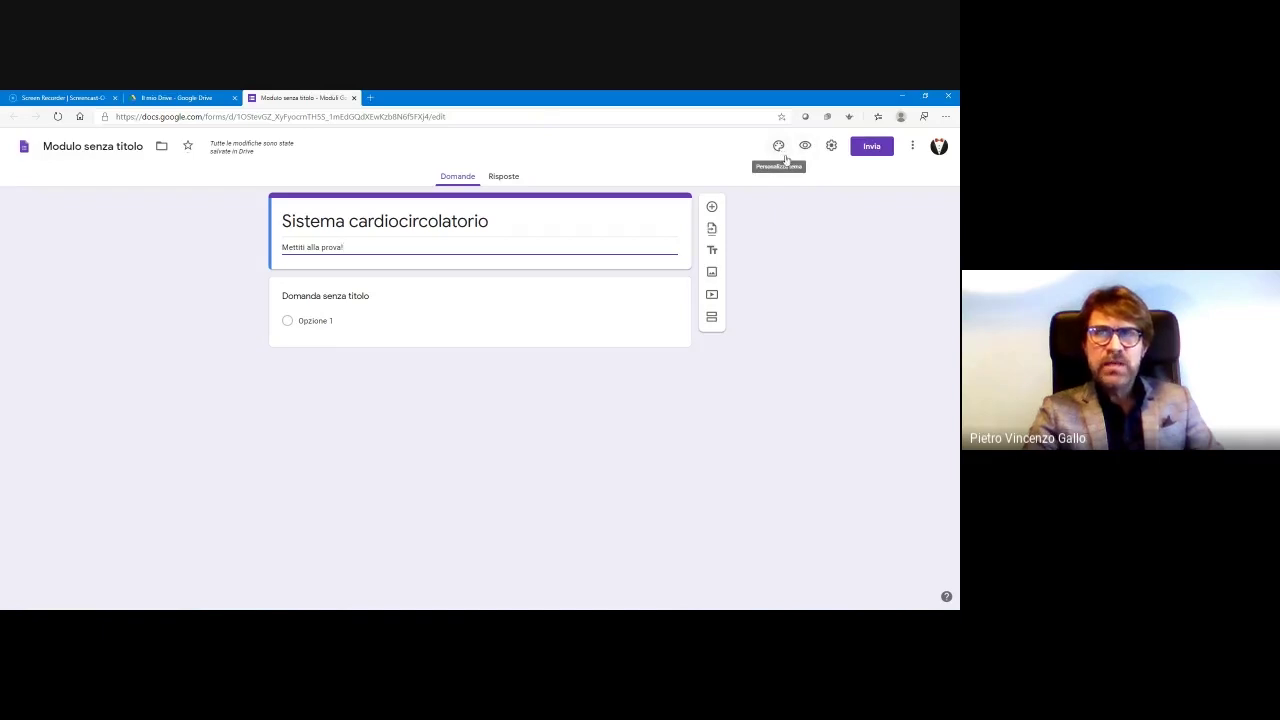
- Open the theme's header image chooser and check its upload, photo and theme sources
click(779, 147)
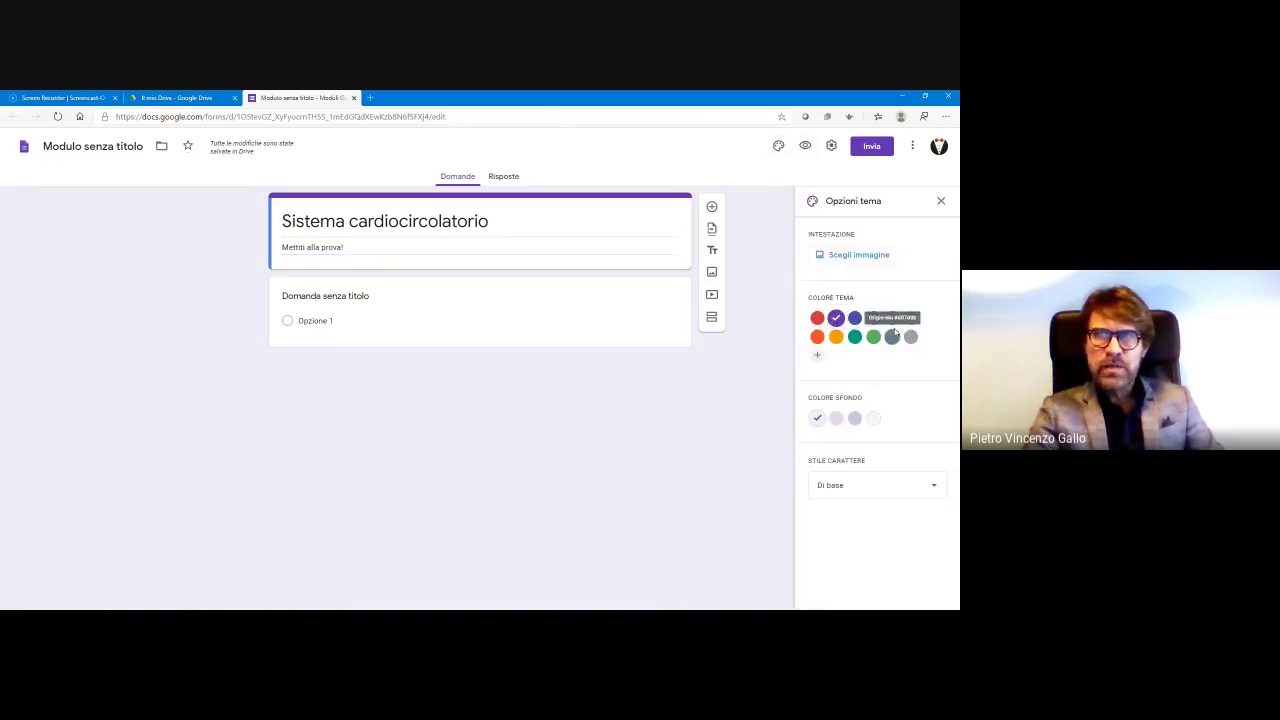
click(866, 258)
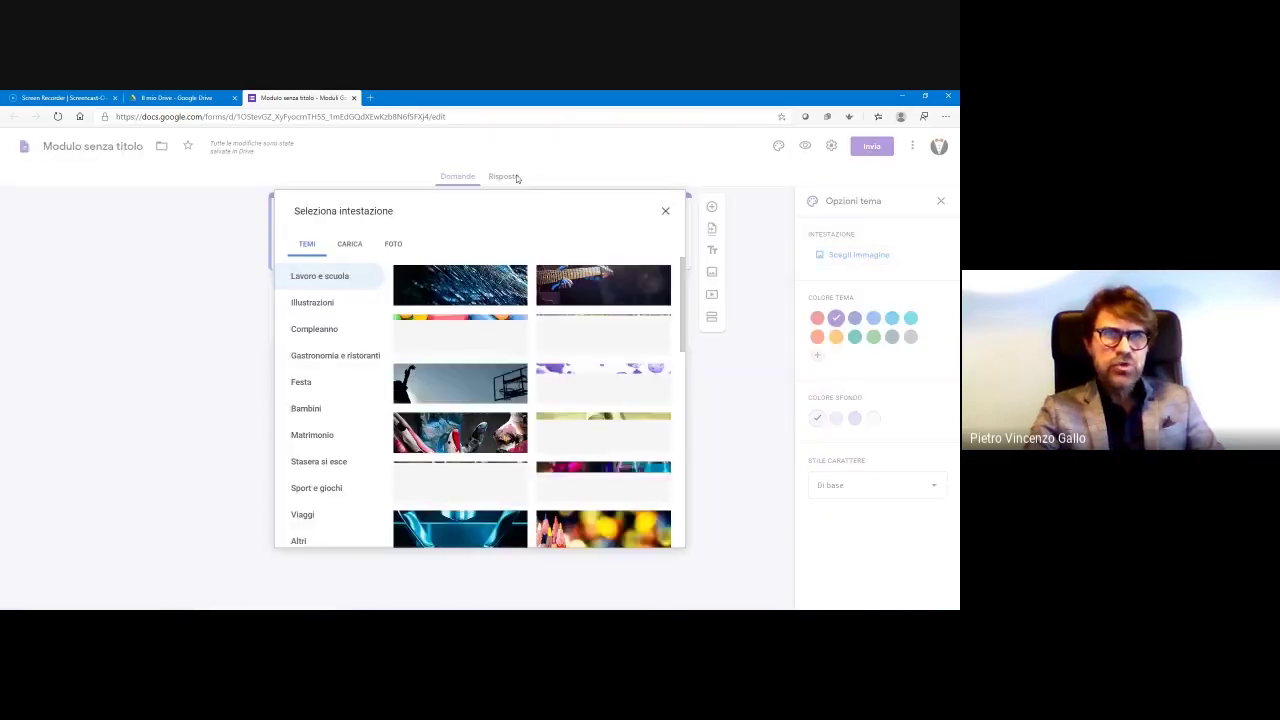
click(350, 246)
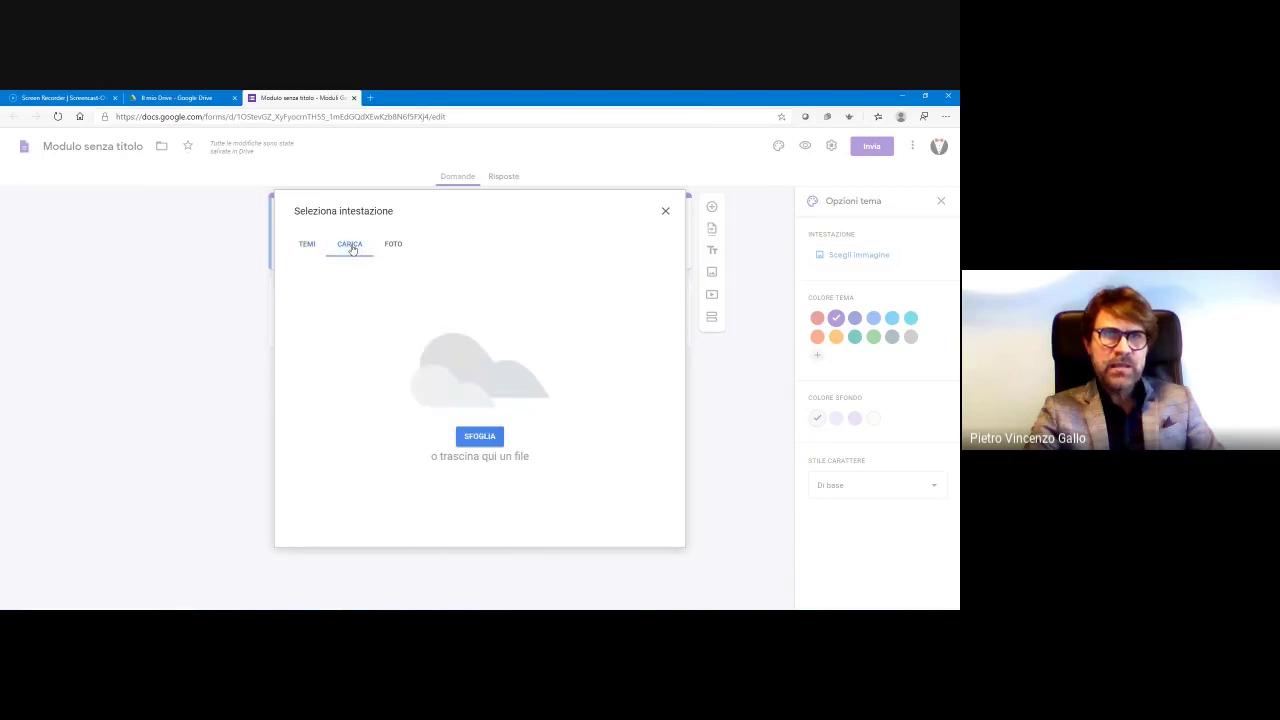
click(393, 246)
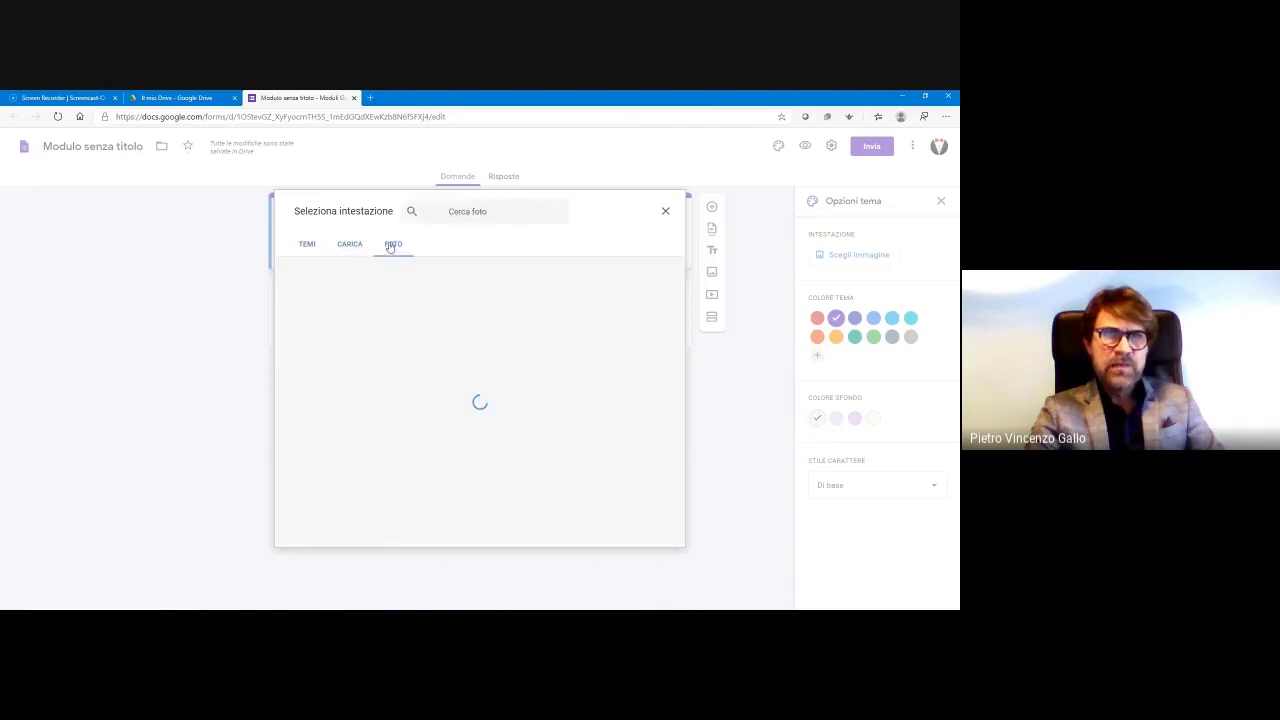
click(307, 248)
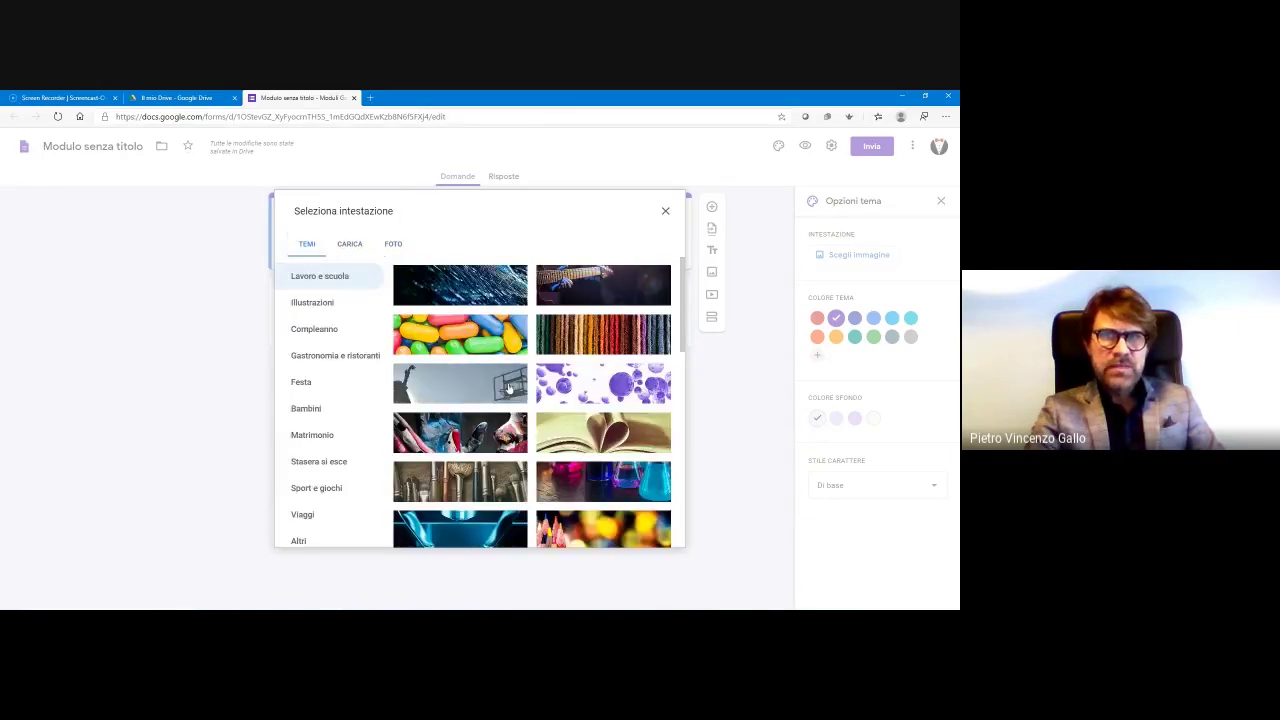
- Insert the books-on-a-shelf theme image as the form header
scroll(510, 390, down, 10)
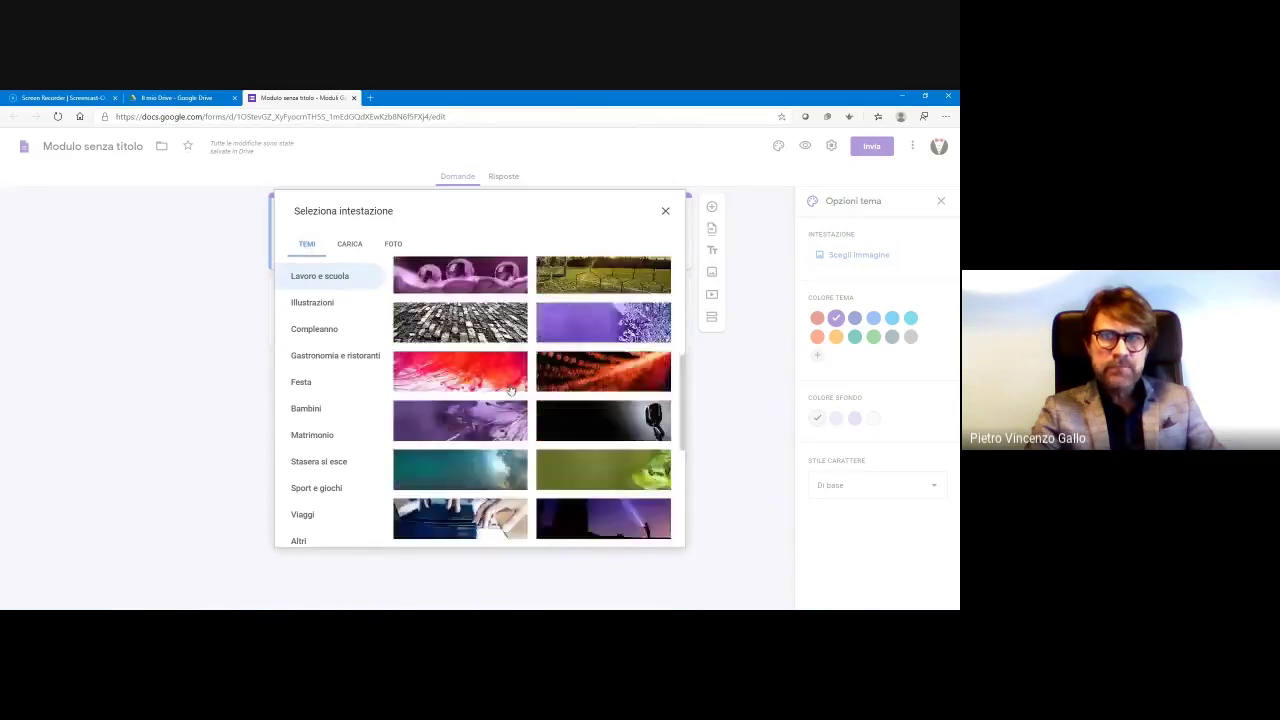
scroll(510, 390, down, 2)
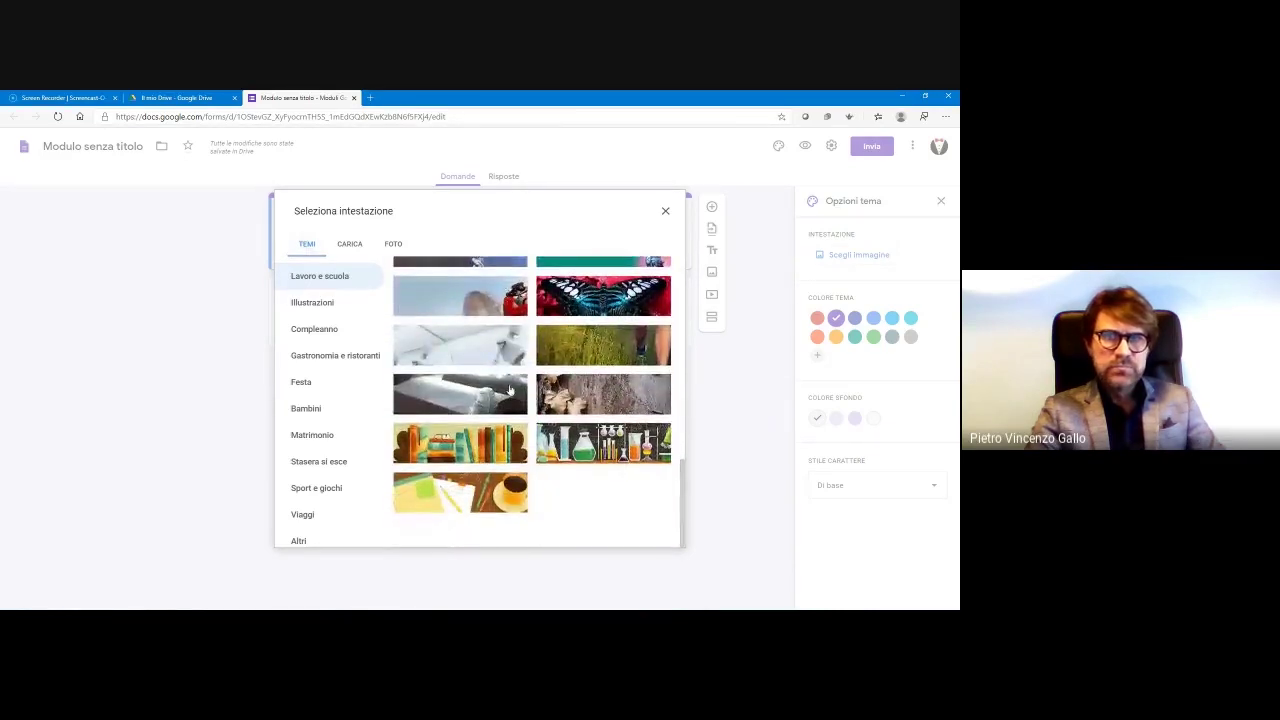
scroll(583, 438, up, 10)
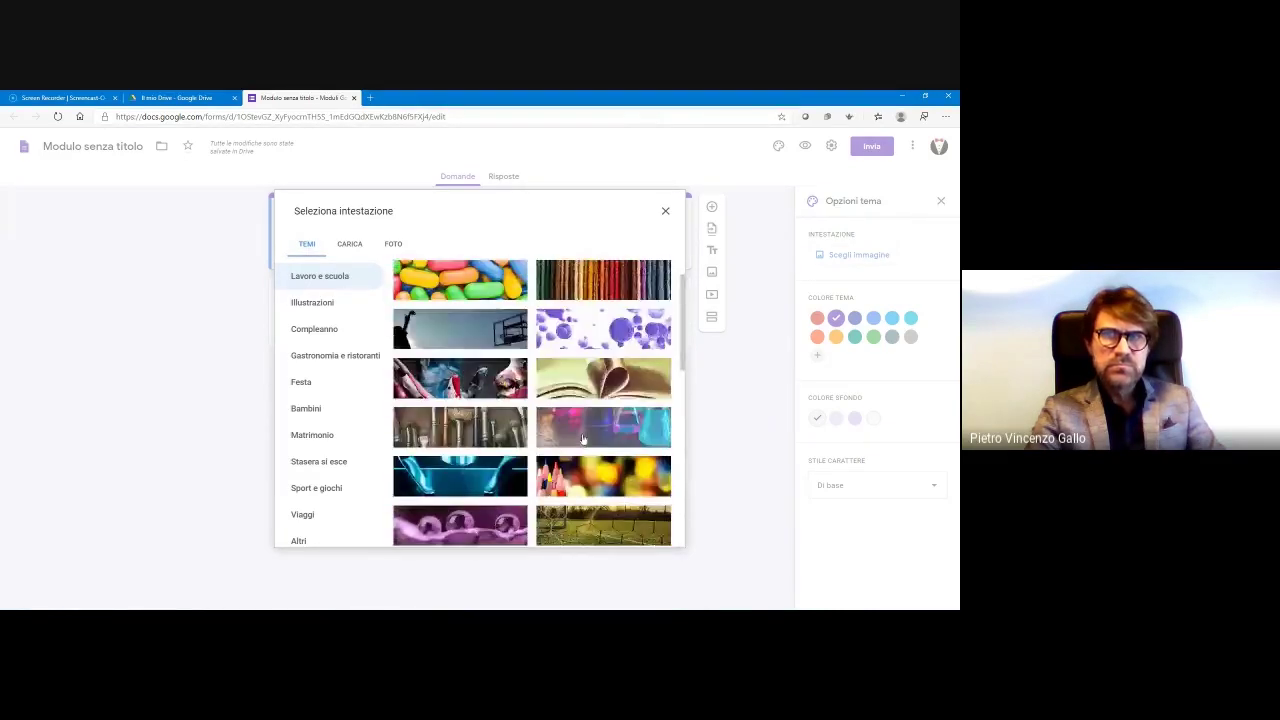
scroll(583, 438, up, 1)
scroll(578, 430, down, 5)
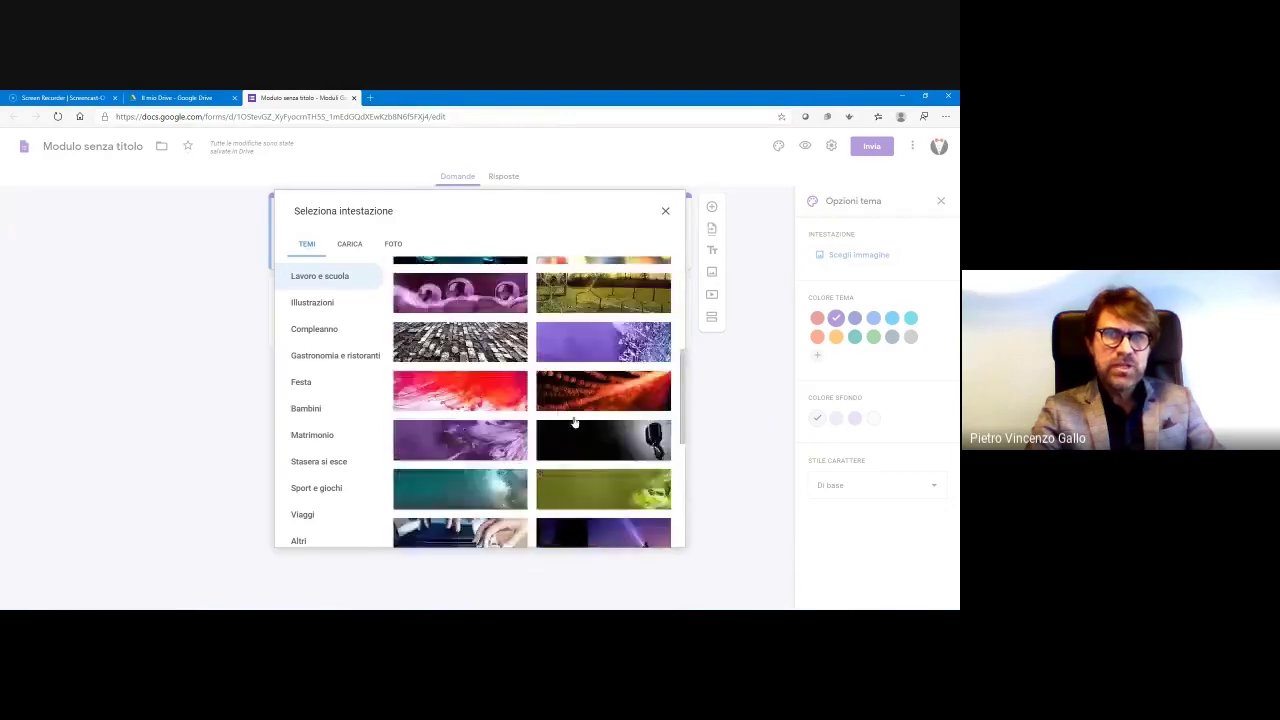
scroll(575, 422, down, 6)
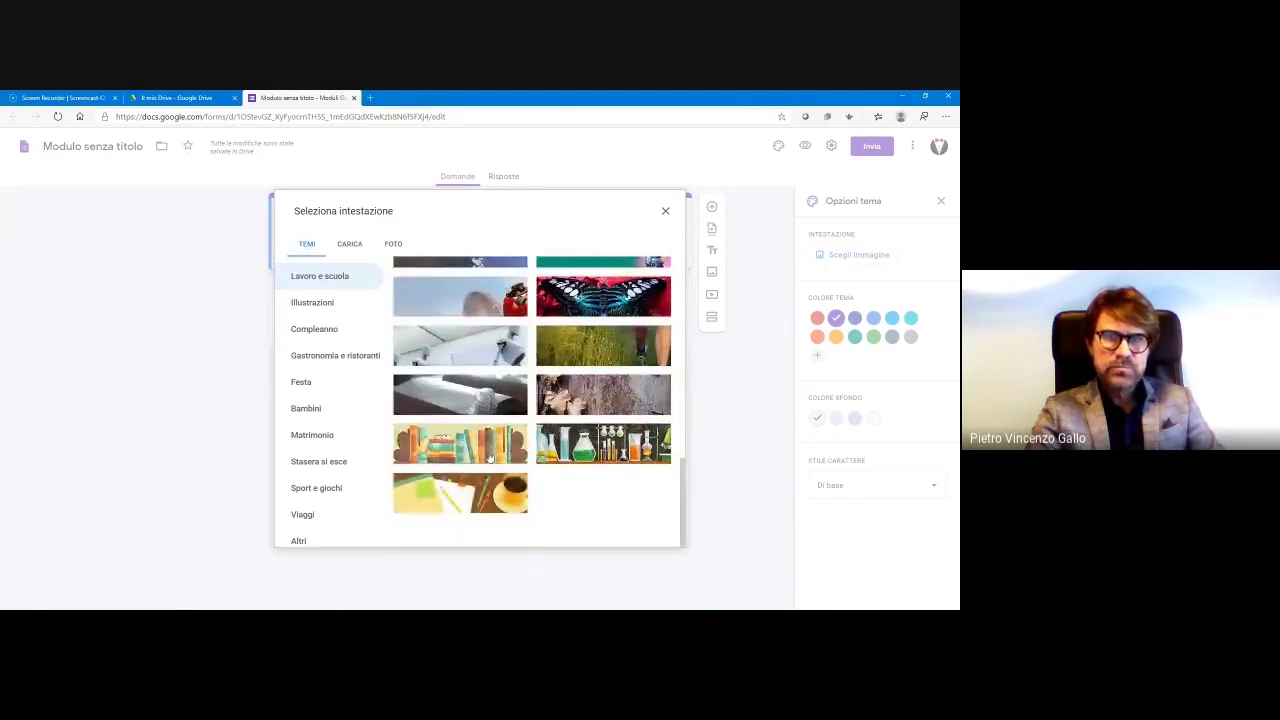
click(489, 457)
click(650, 538)
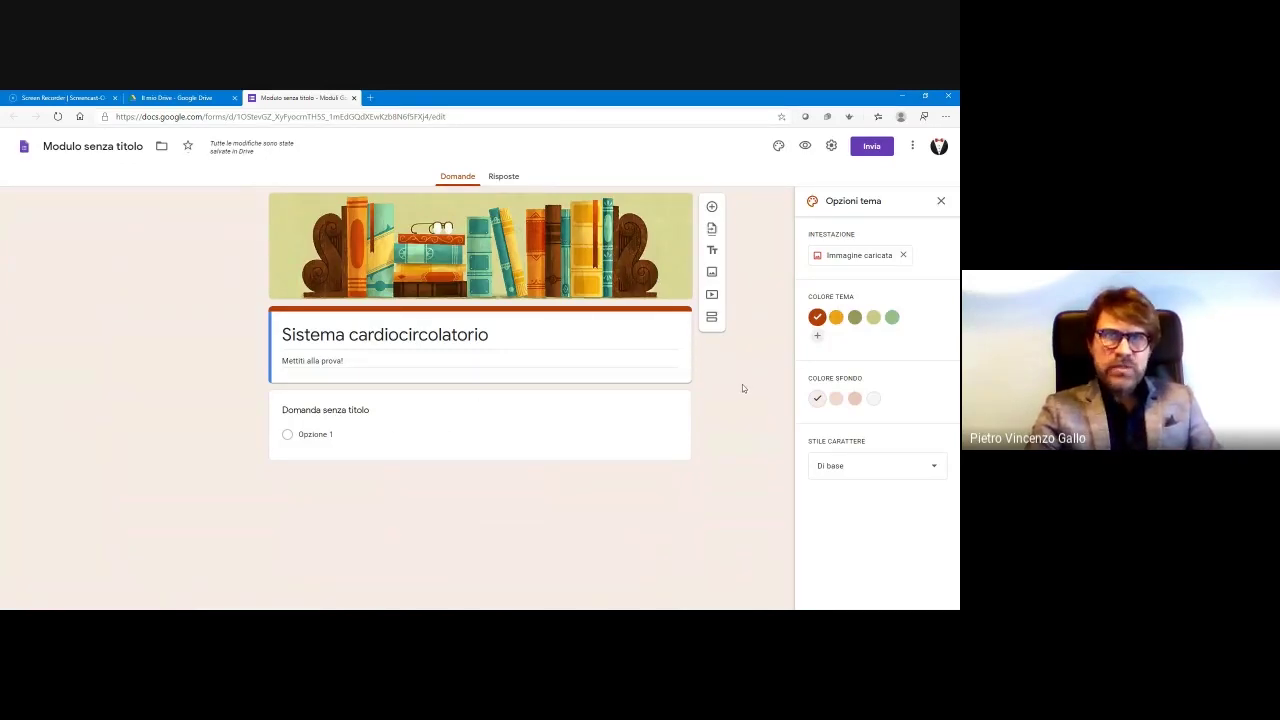
click(941, 203)
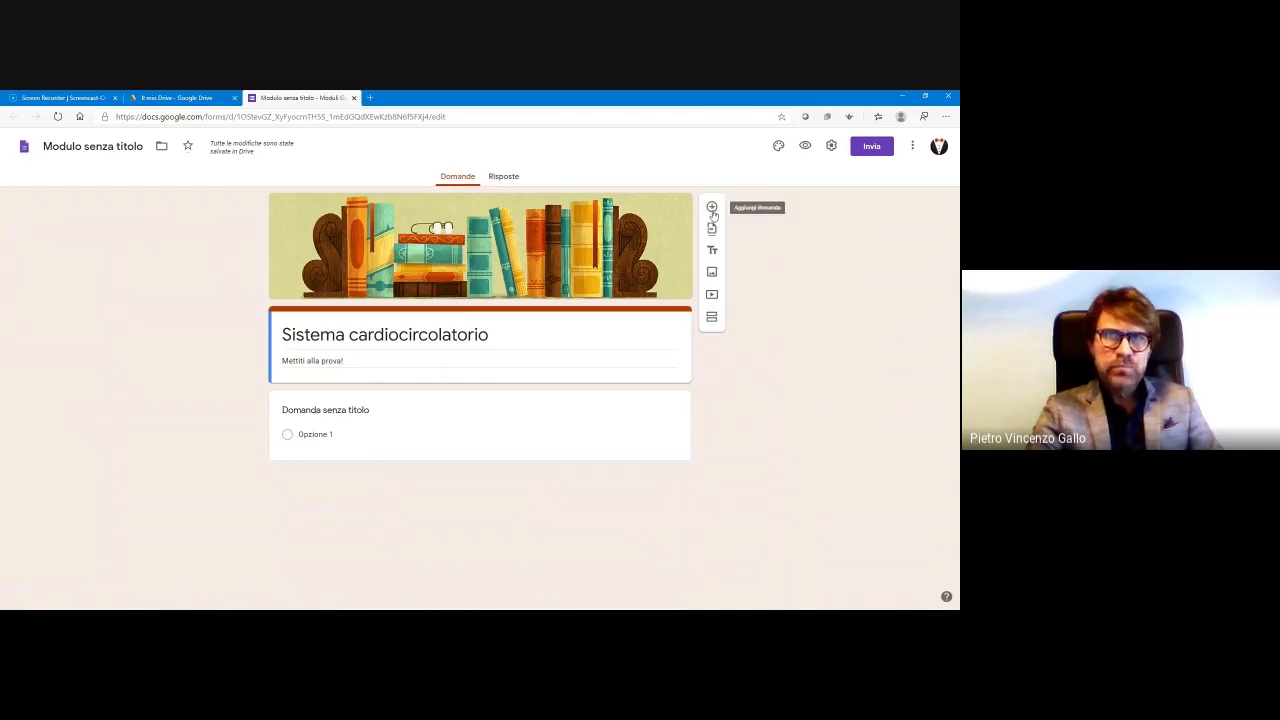
- Make the first question a required Risposta breve question titled 'Cognome'
click(480, 396)
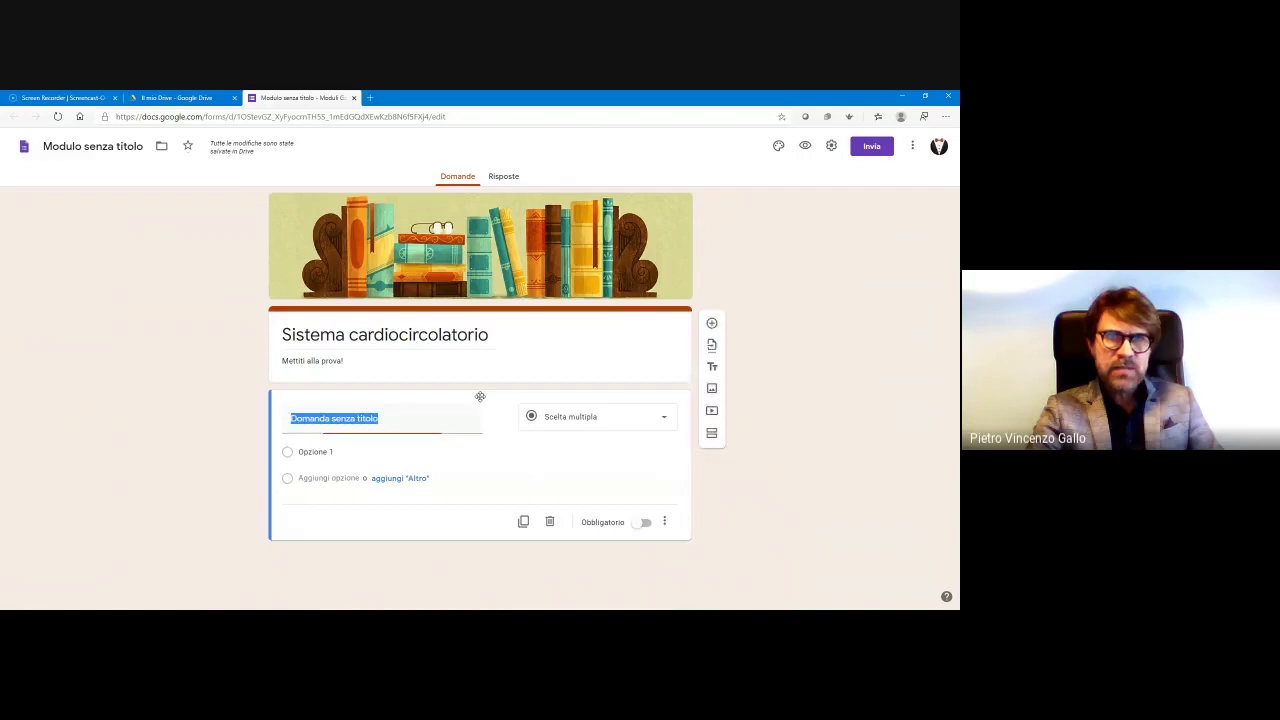
click(665, 420)
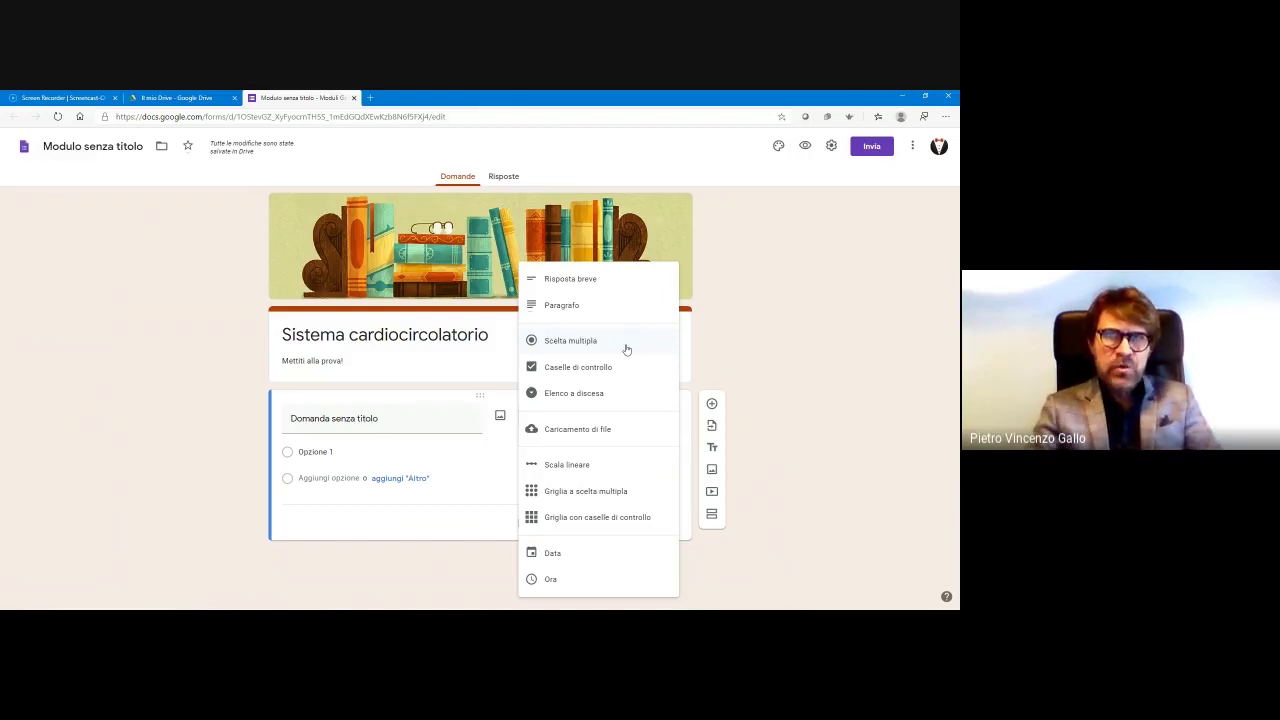
click(585, 280)
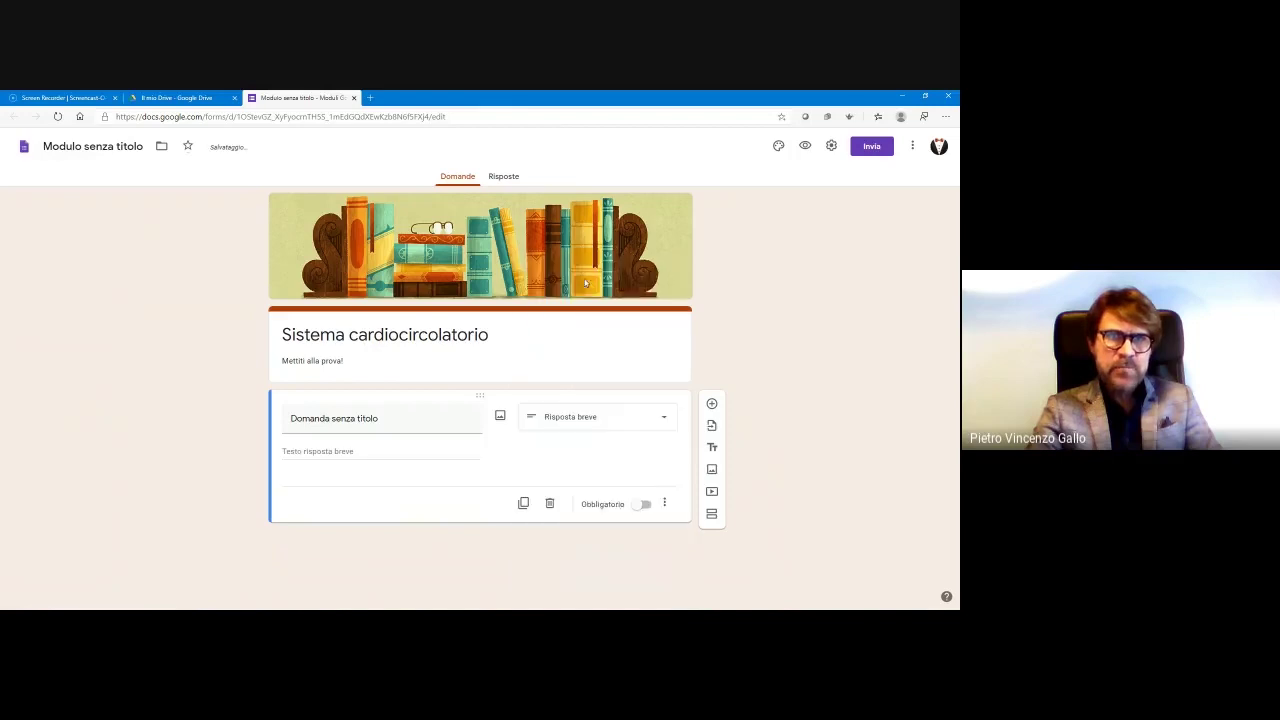
click(349, 419)
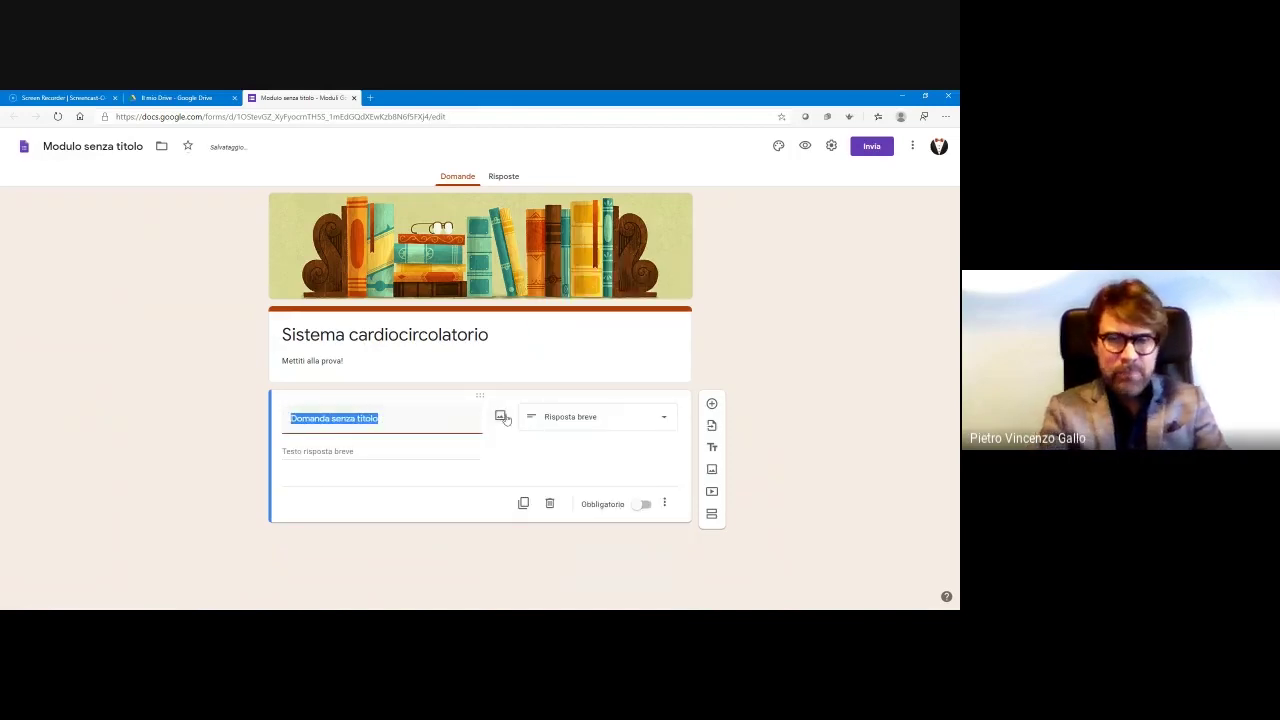
text(Cognome)
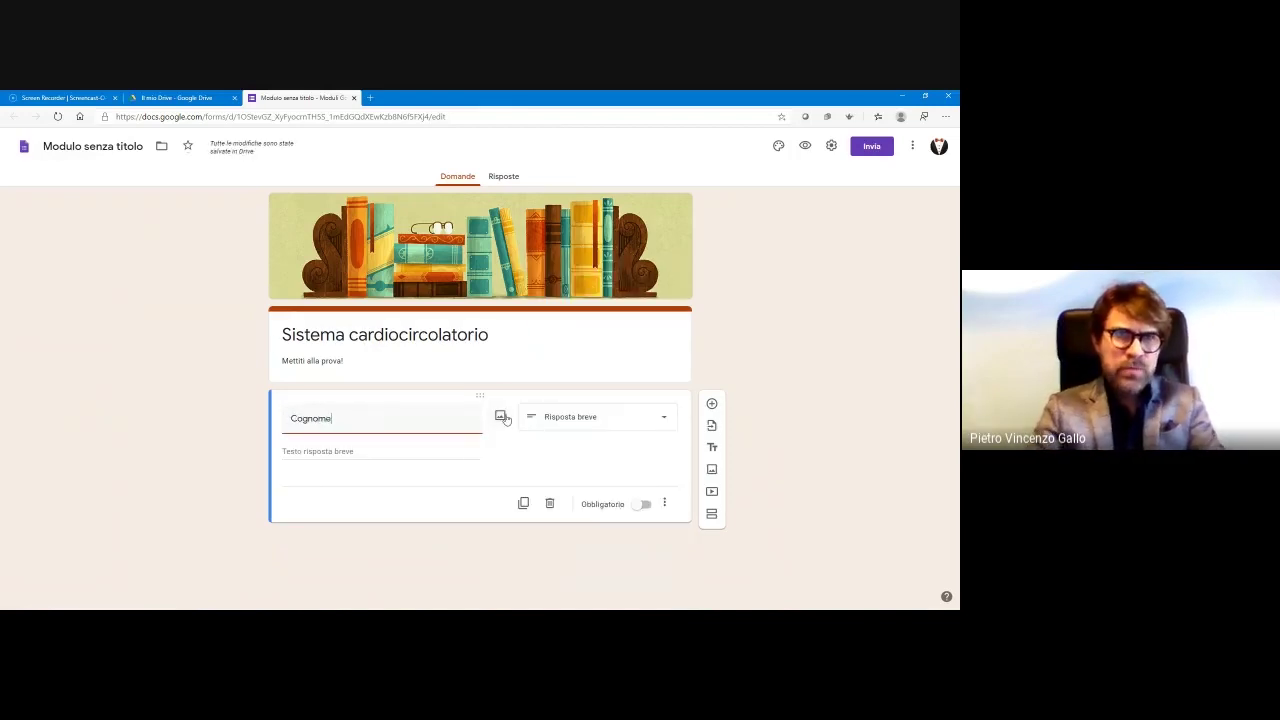
click(640, 505)
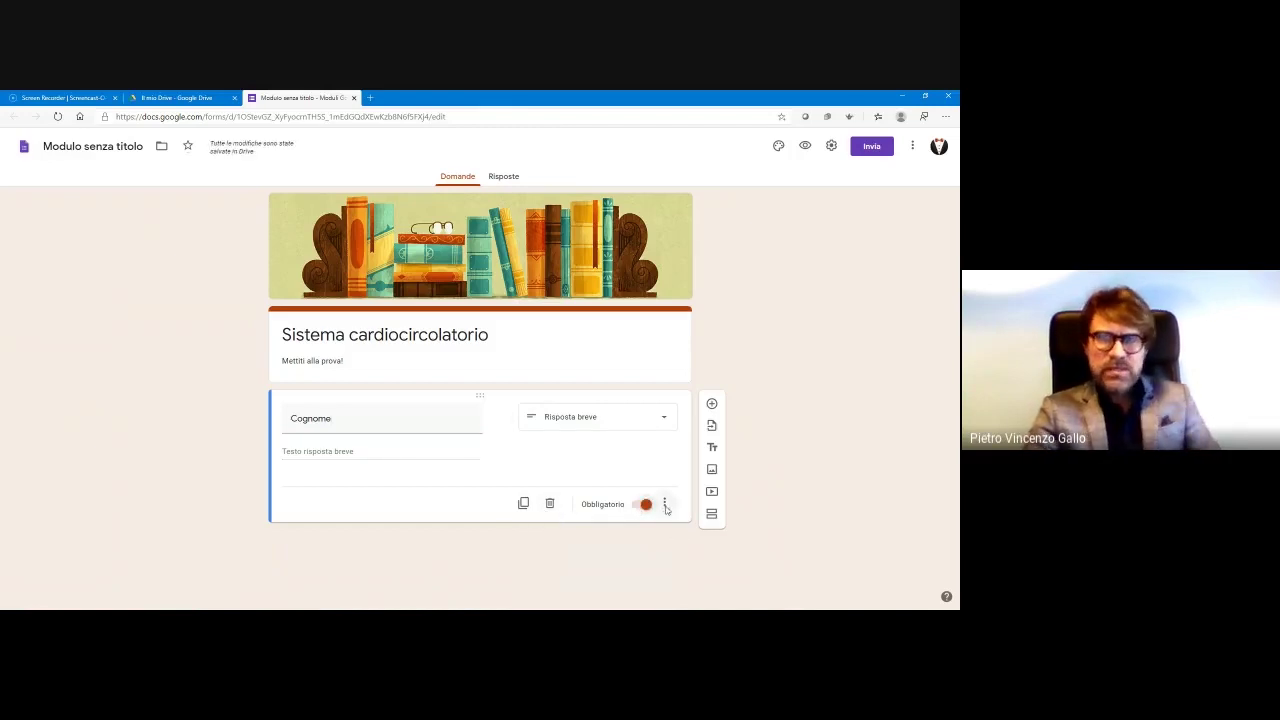
click(665, 505)
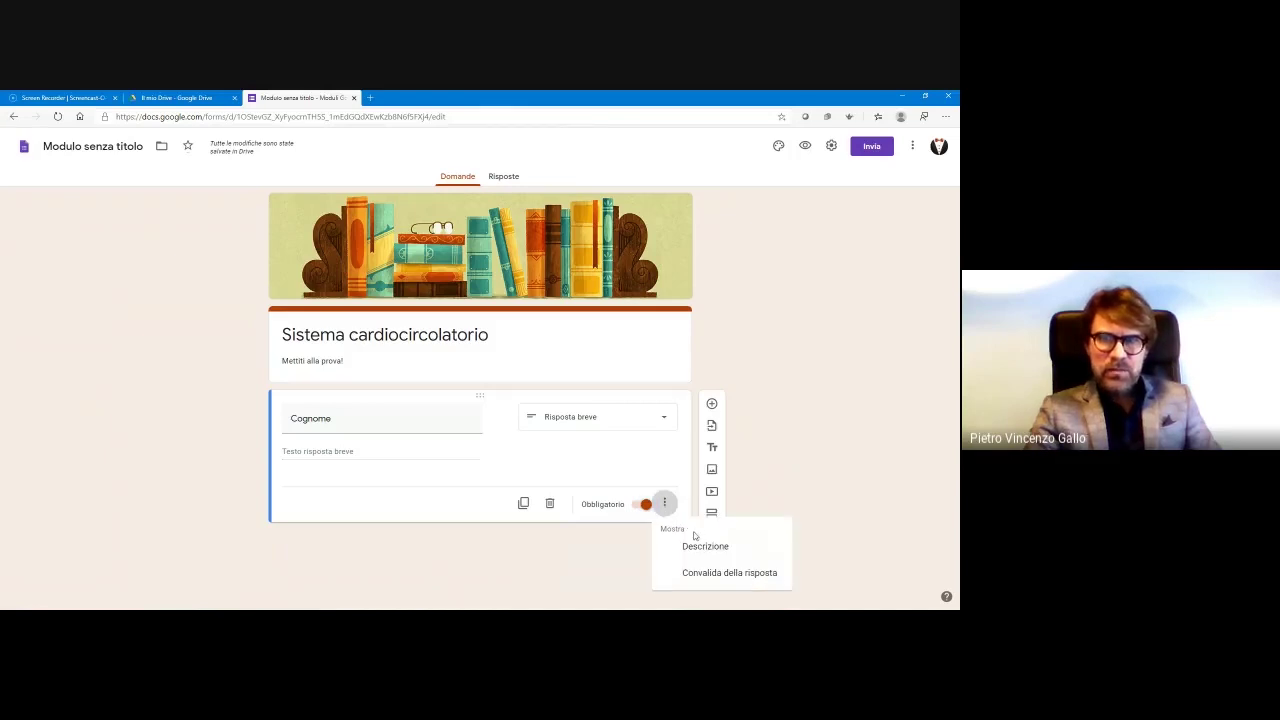
- Try response validation on Cognome, closing the comparison list without changes
click(711, 573)
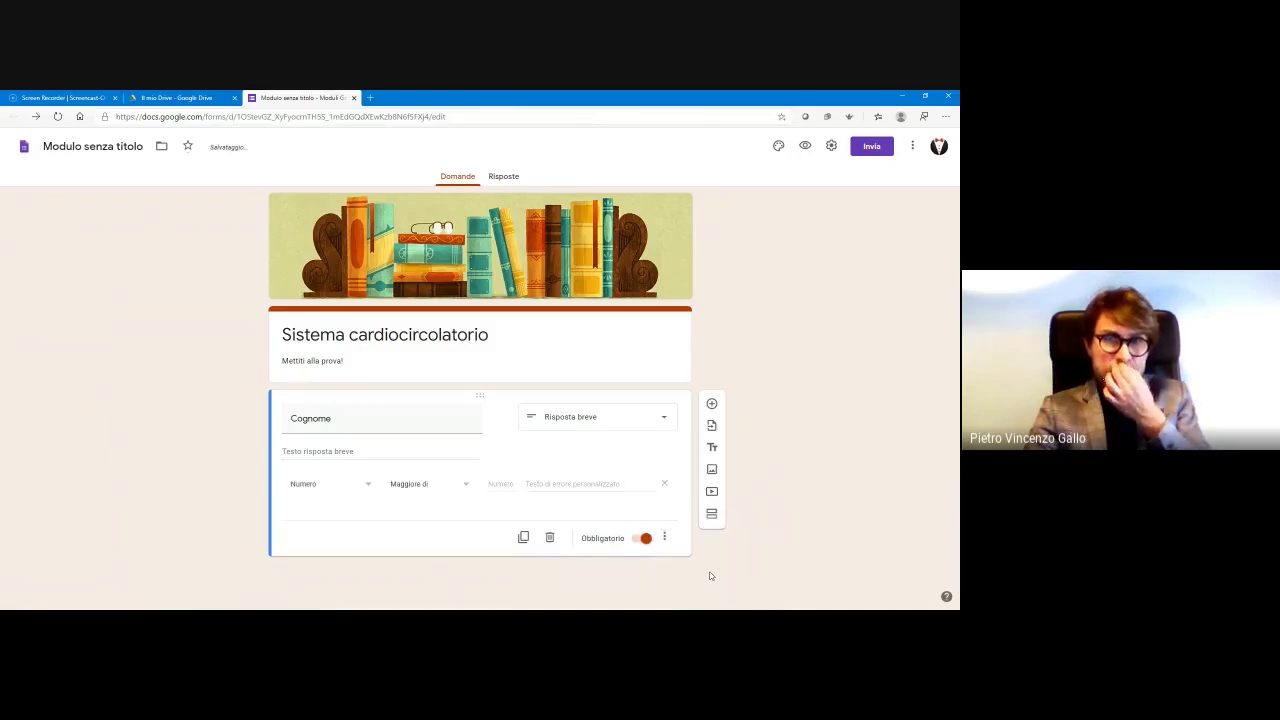
click(465, 489)
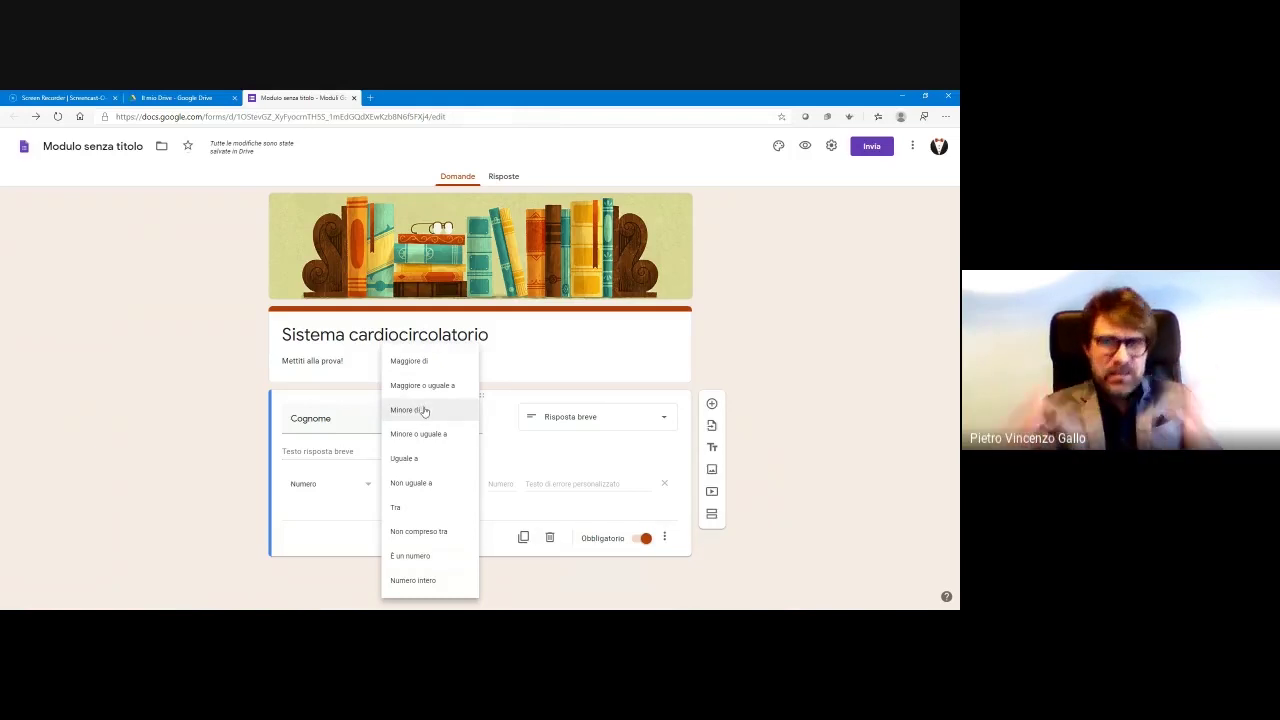
click(746, 364)
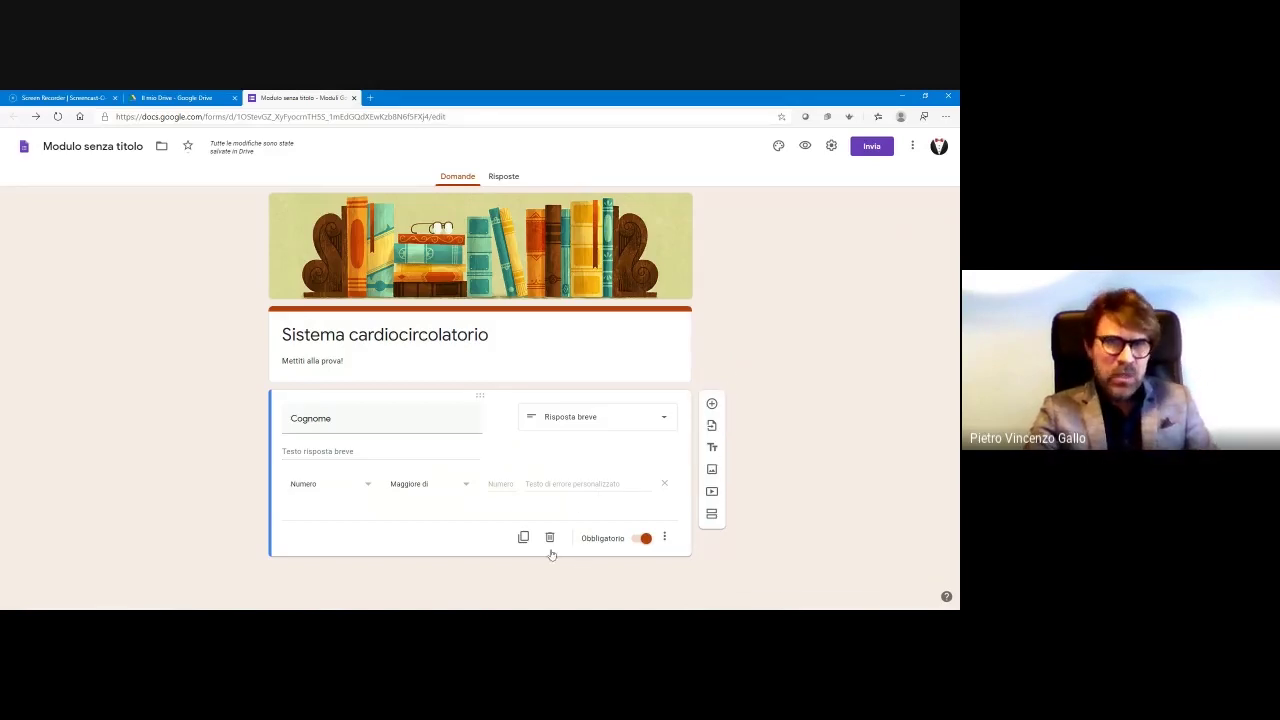
- Add the description 'Inserisci il tuo cognome' under the Cognome question
click(666, 538)
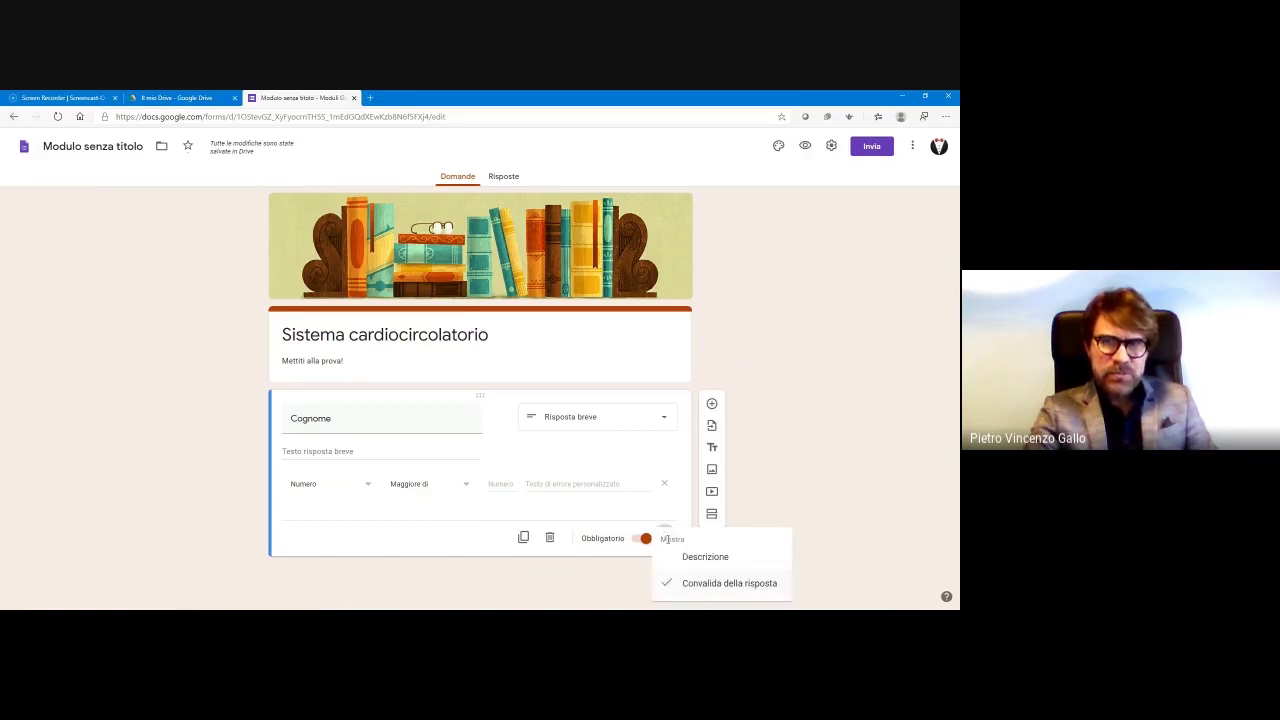
click(703, 565)
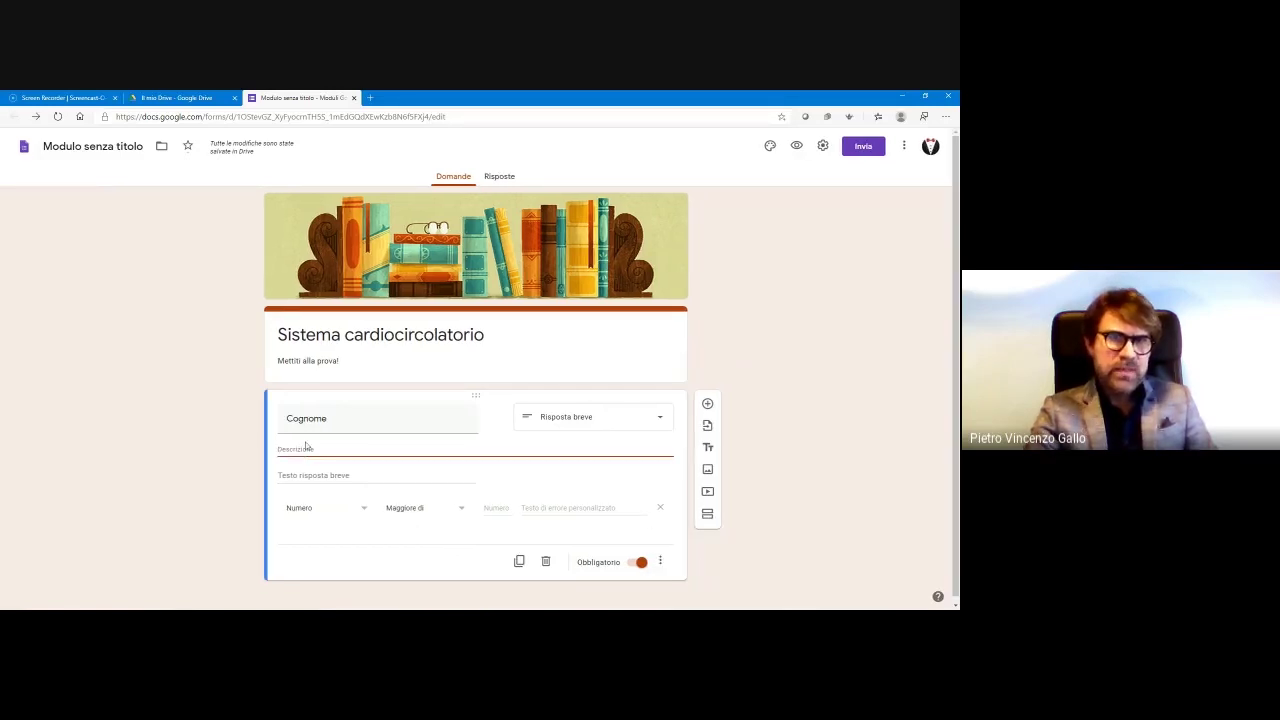
click(408, 474)
text(Ins)
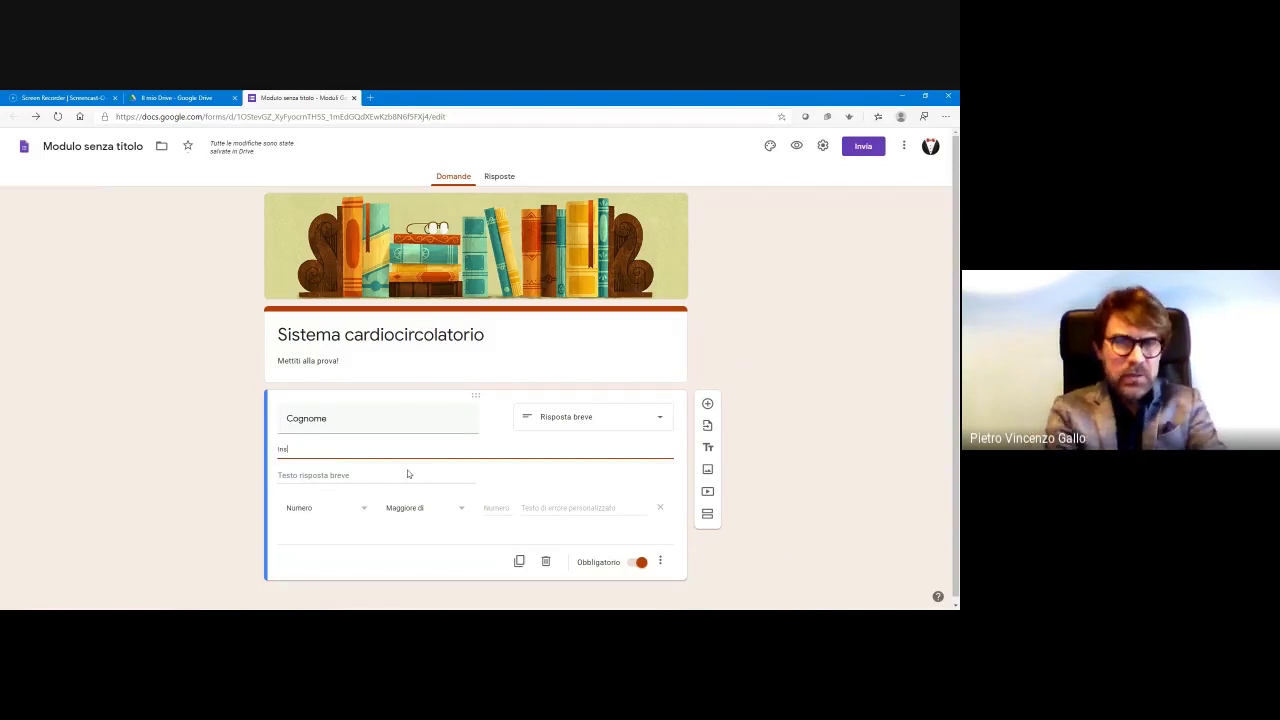
text(erisci il tuo cu)
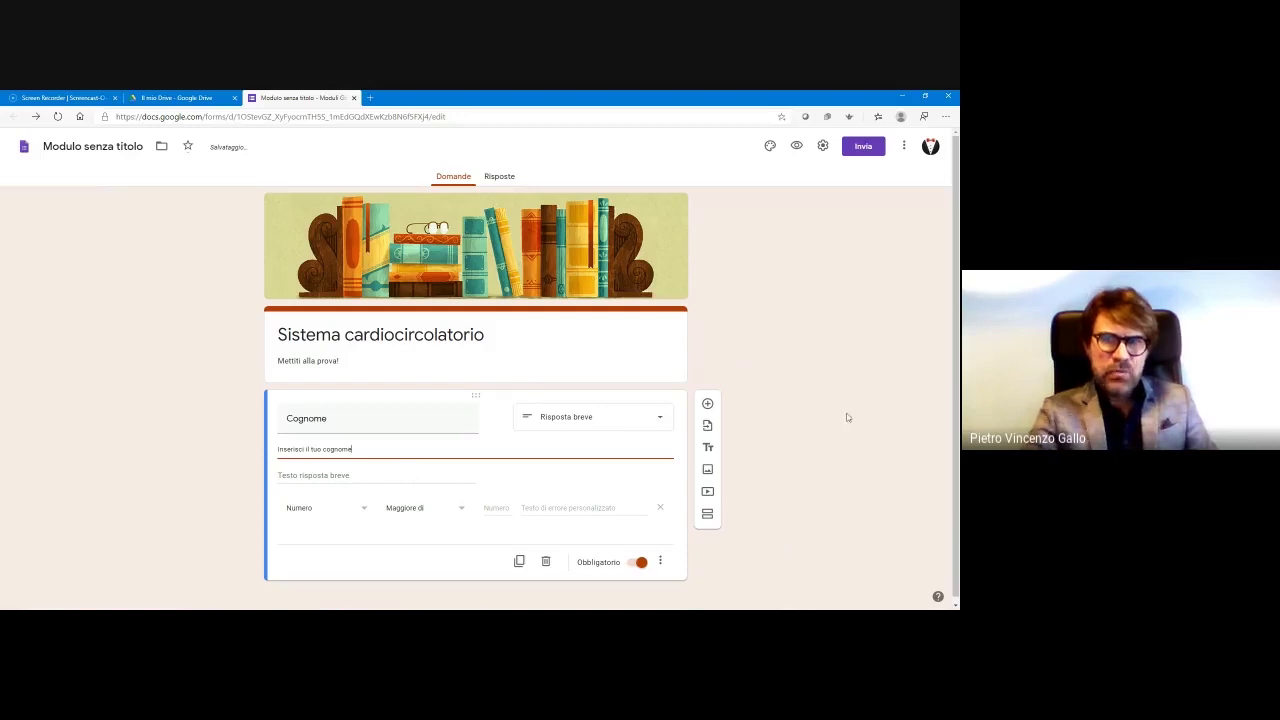
click(736, 424)
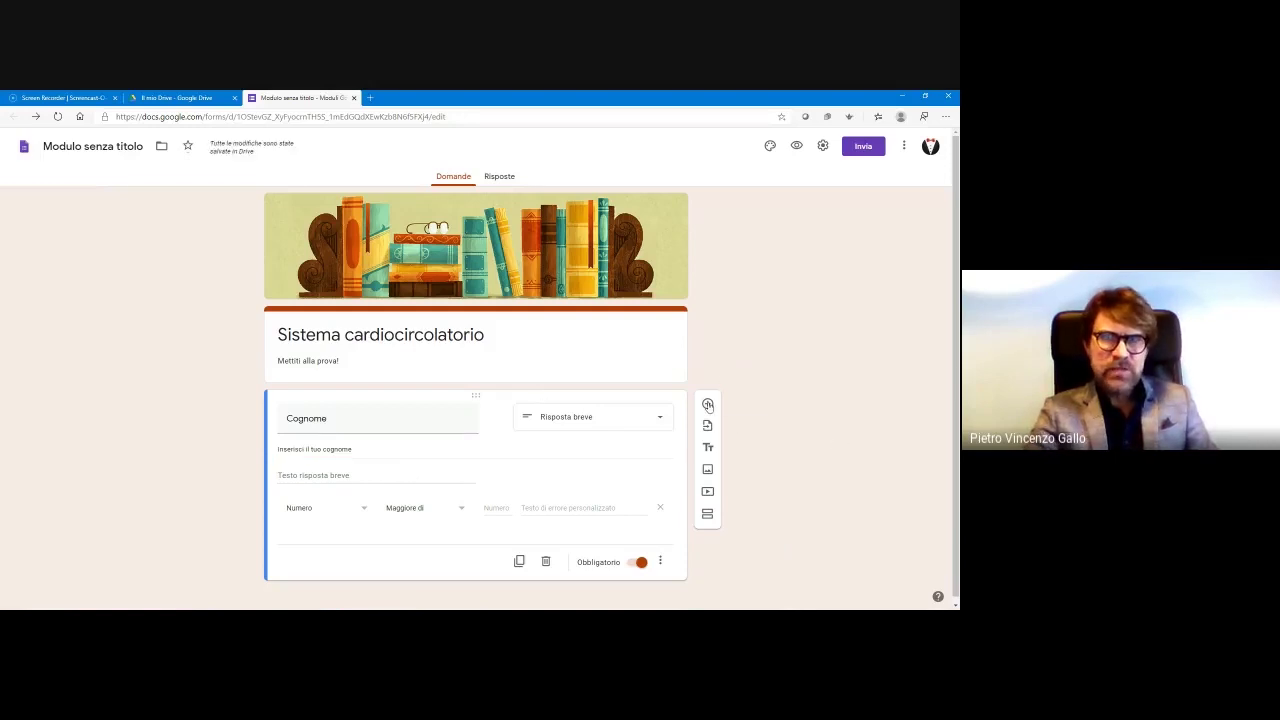
- Add a required short-answer question titled 'Nome'
click(708, 405)
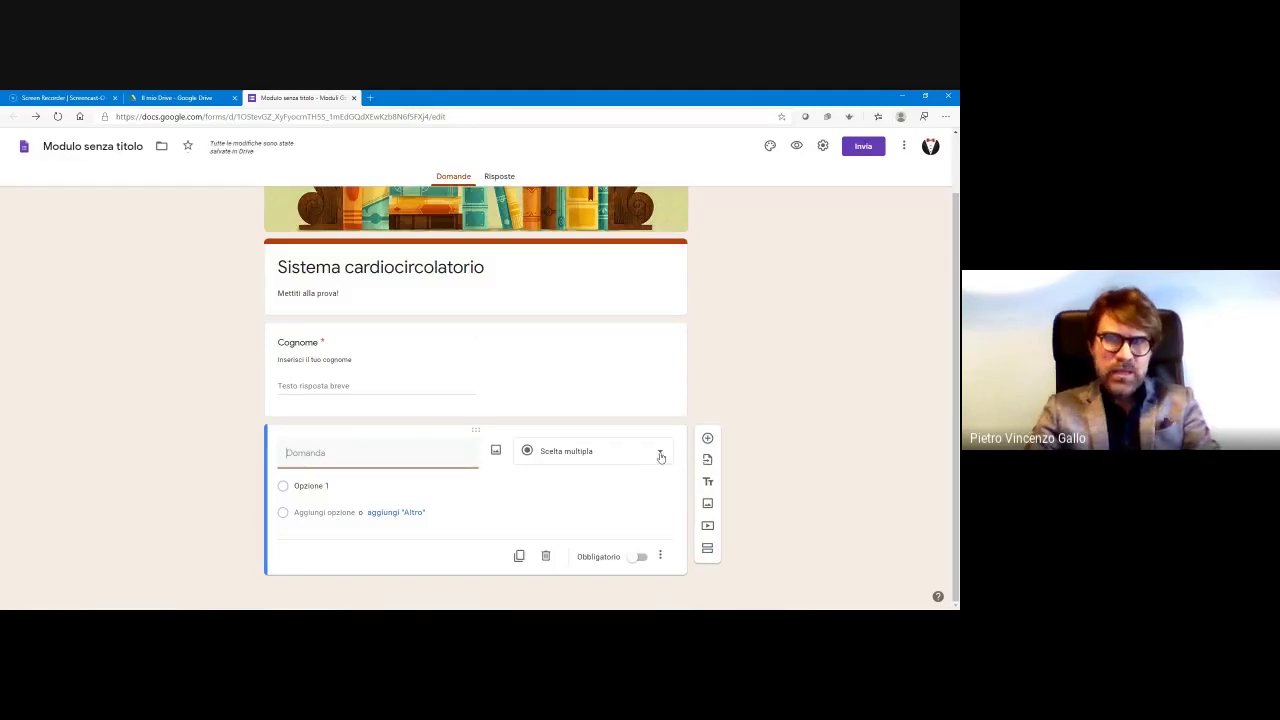
click(659, 452)
click(597, 290)
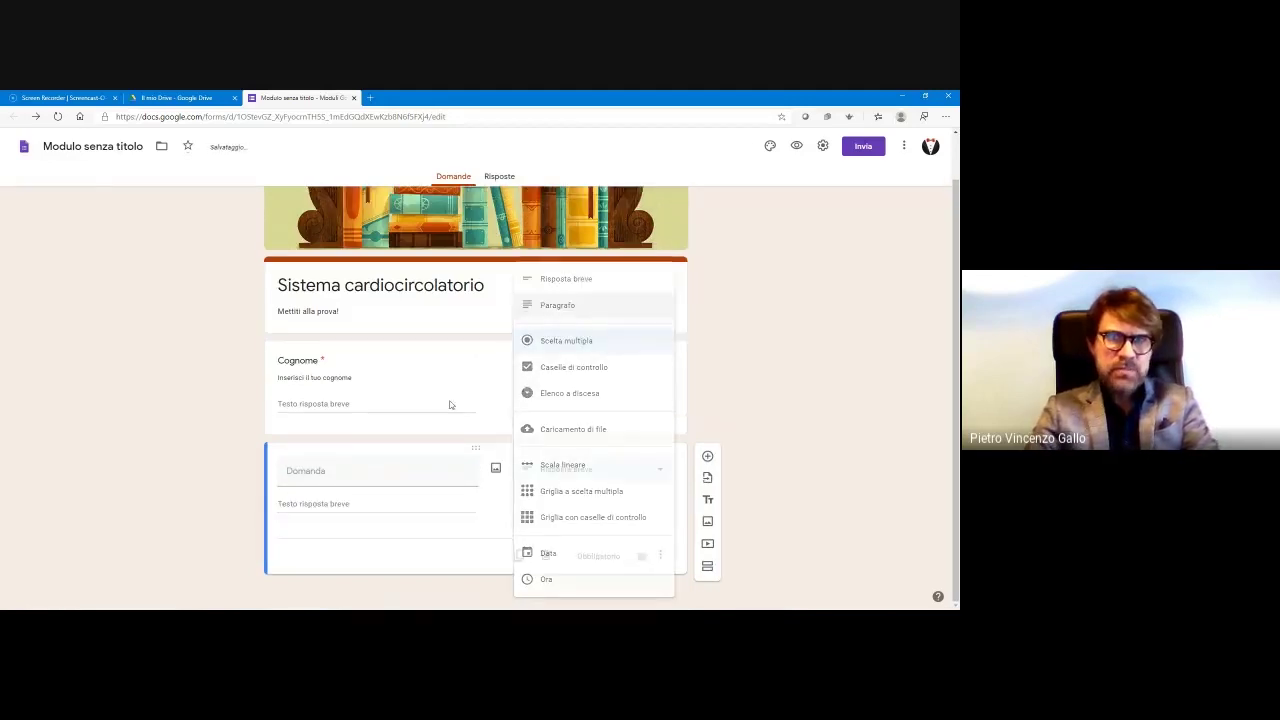
click(313, 471)
text(NOme)
key(BackSpace)
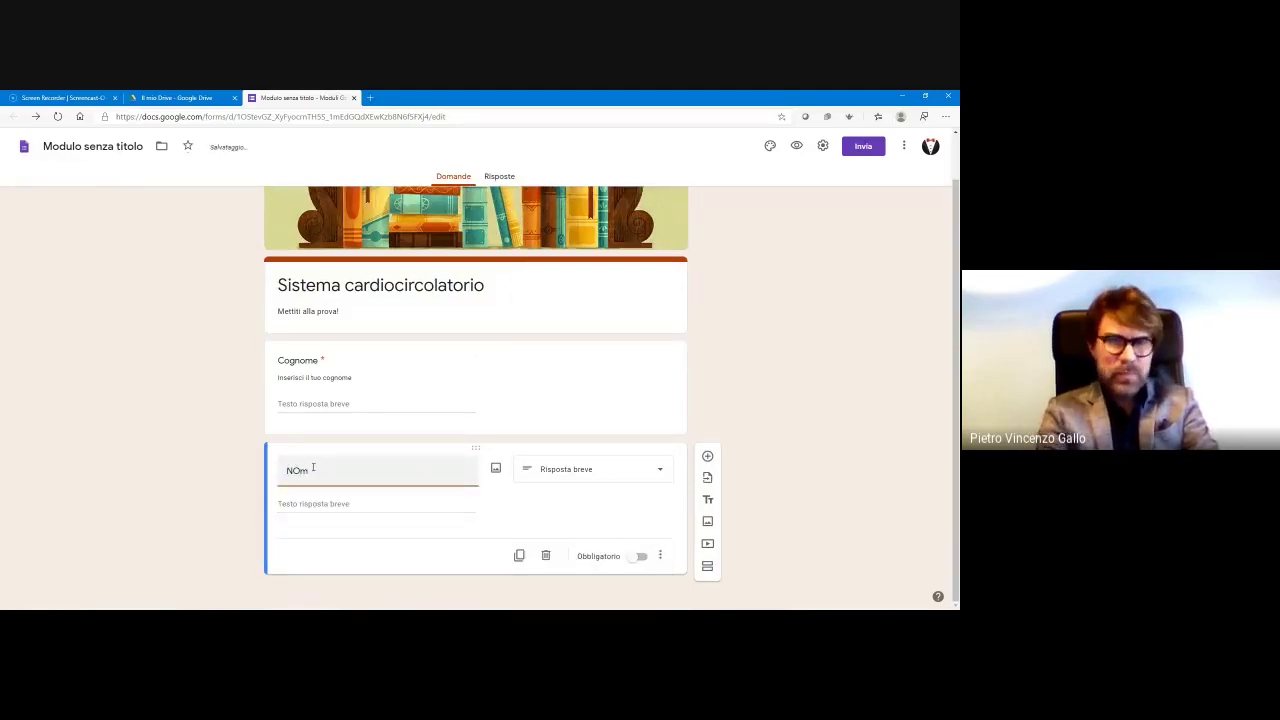
text(me)
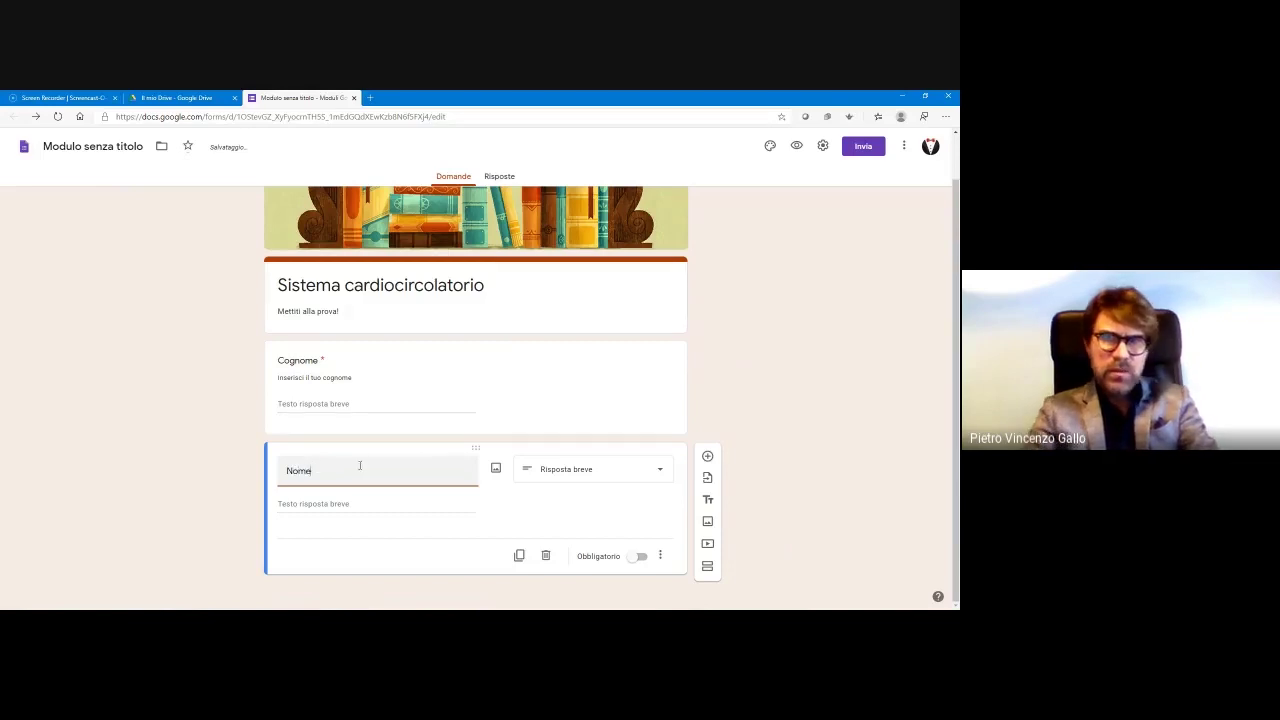
click(634, 559)
- Add a multiple-choice question 'Una delle funzioni del sangue è'
click(708, 456)
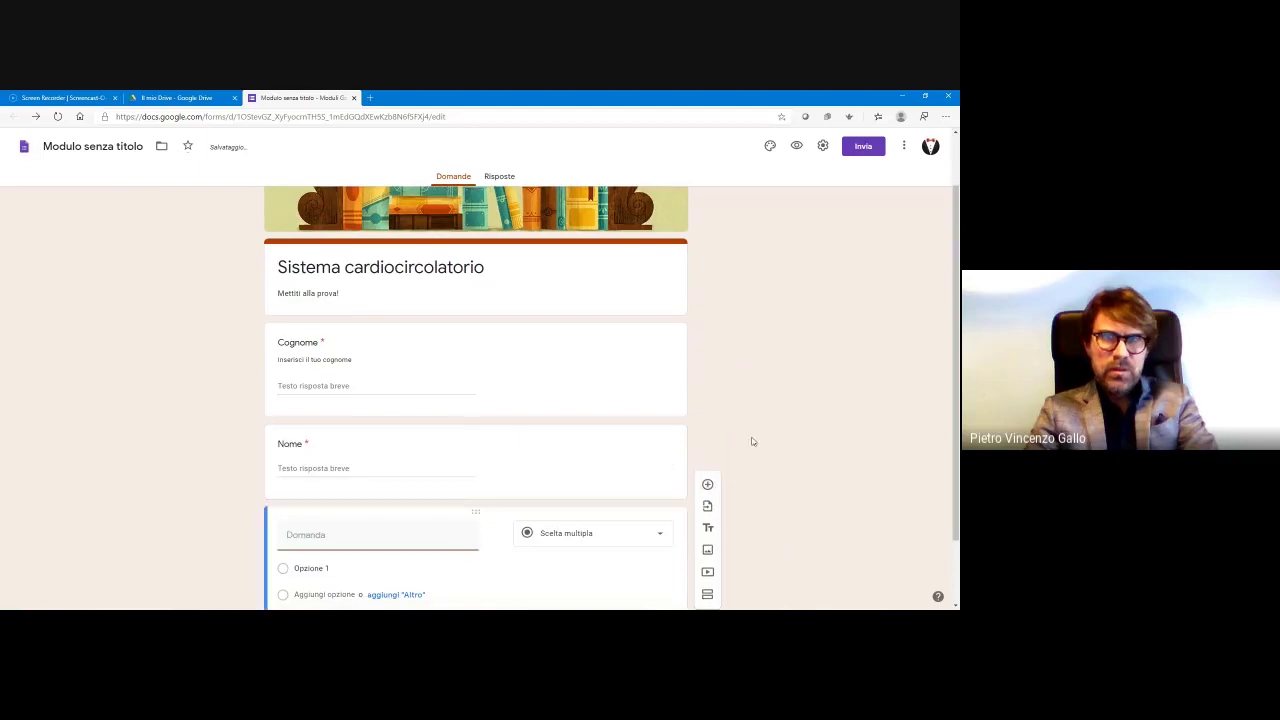
click(660, 452)
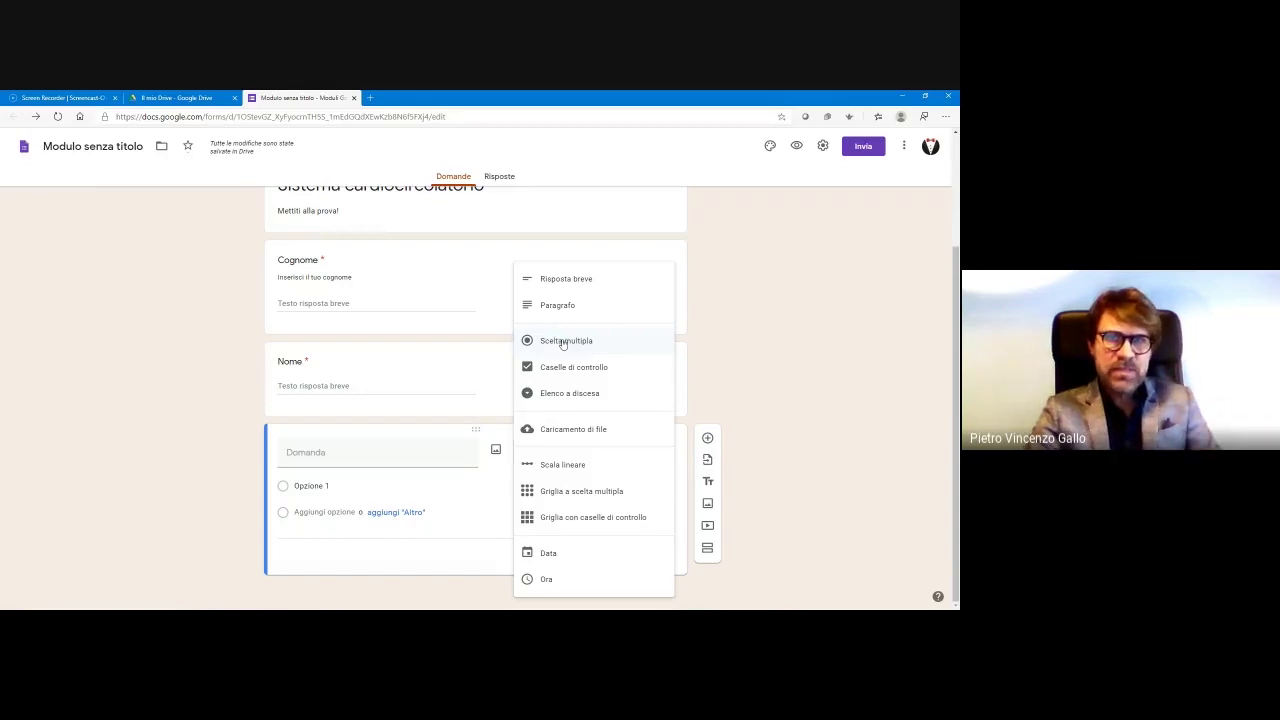
click(563, 341)
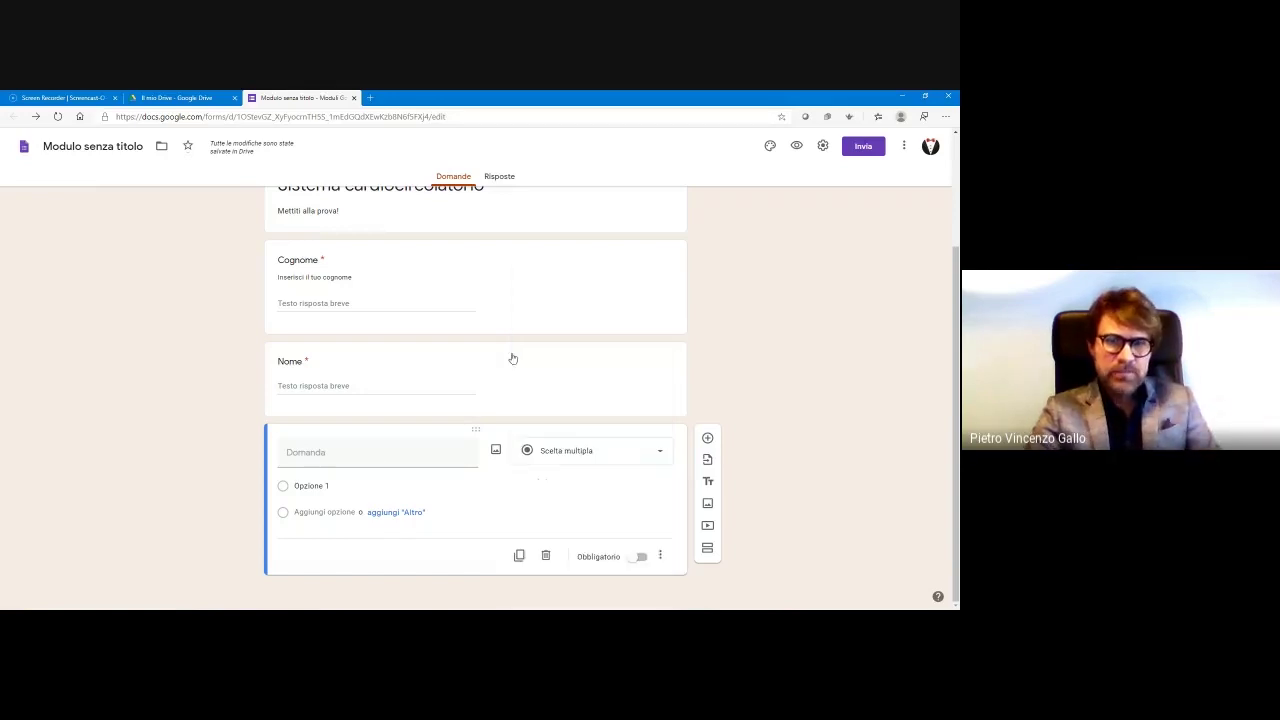
click(336, 453)
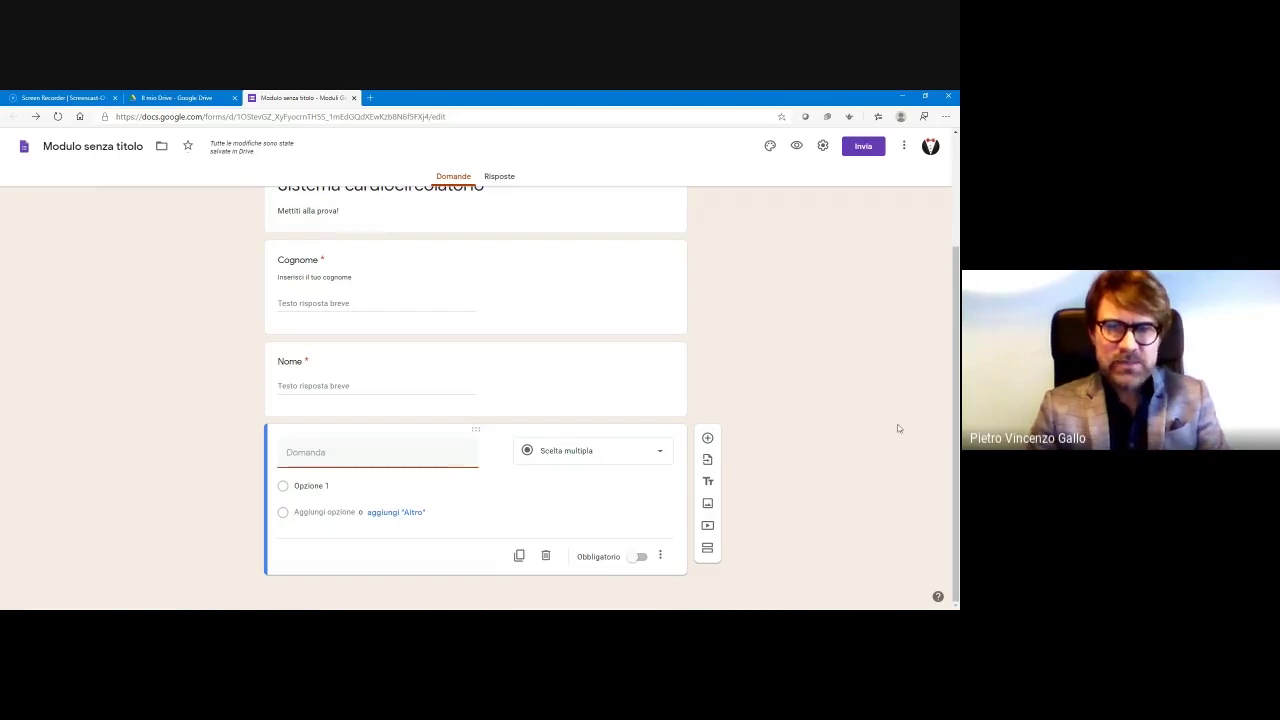
text(Una)
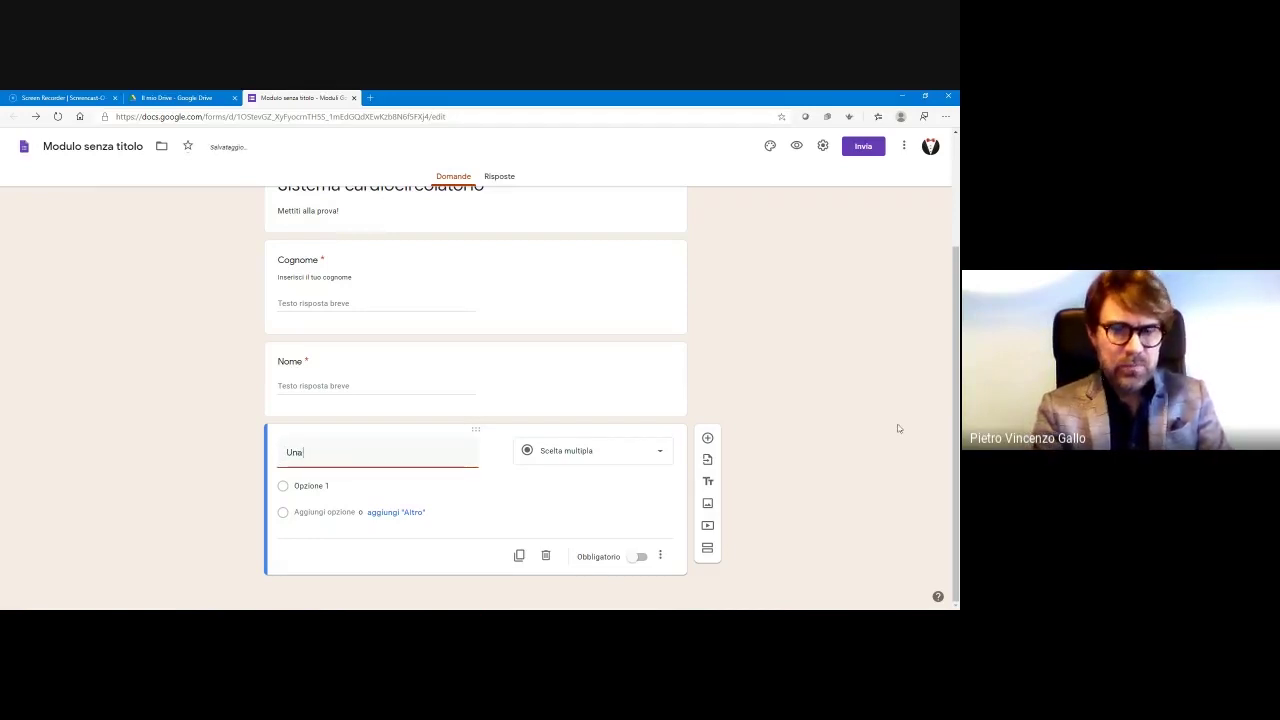
text( delle funzioni del s)
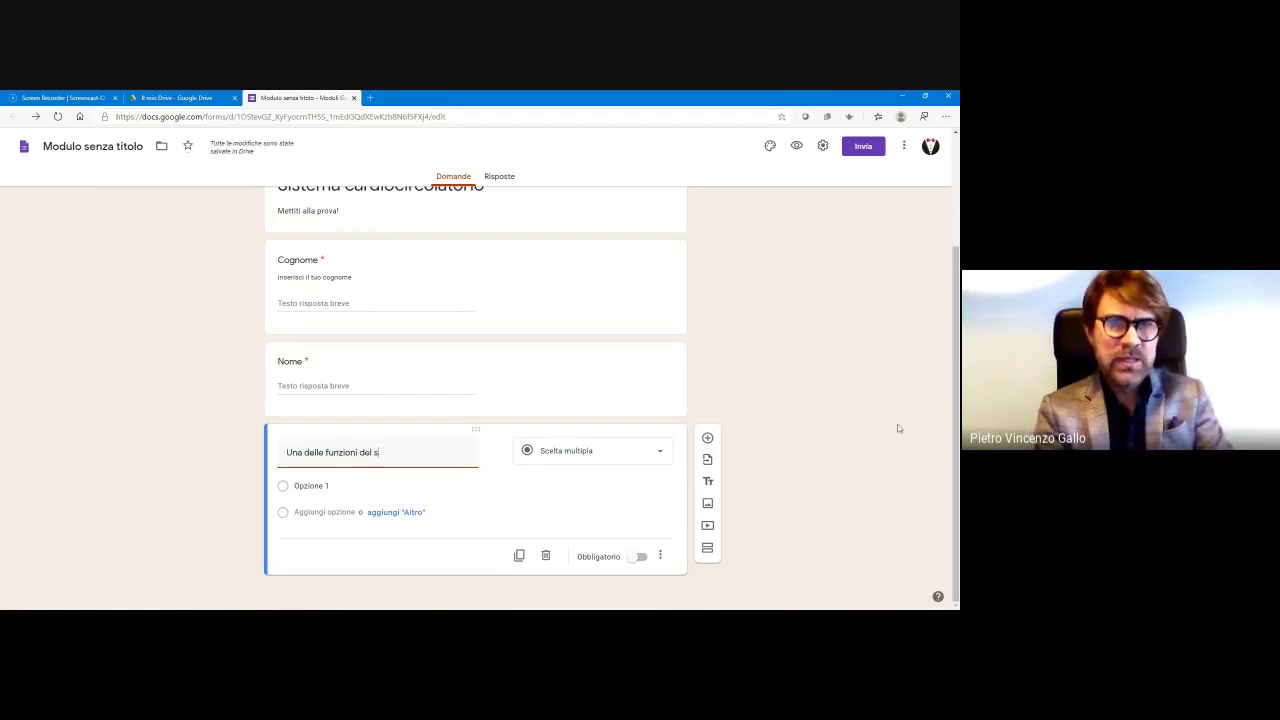
text(angue)
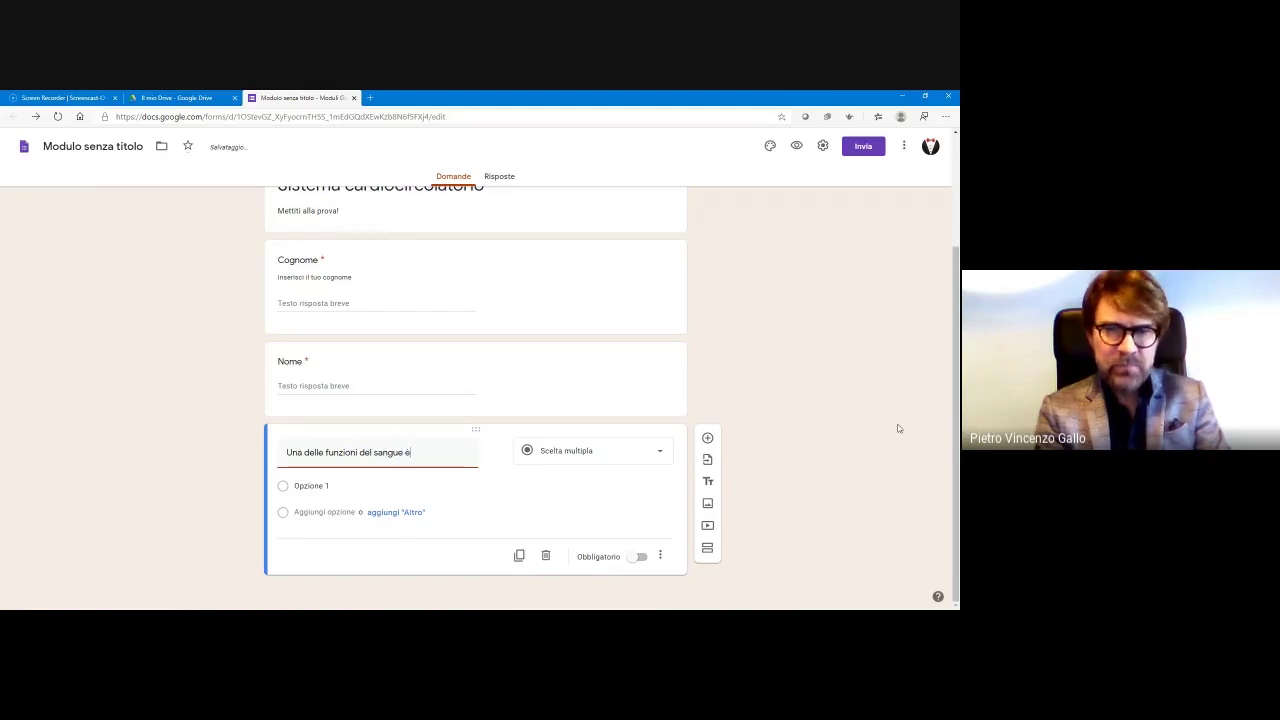
text( è)
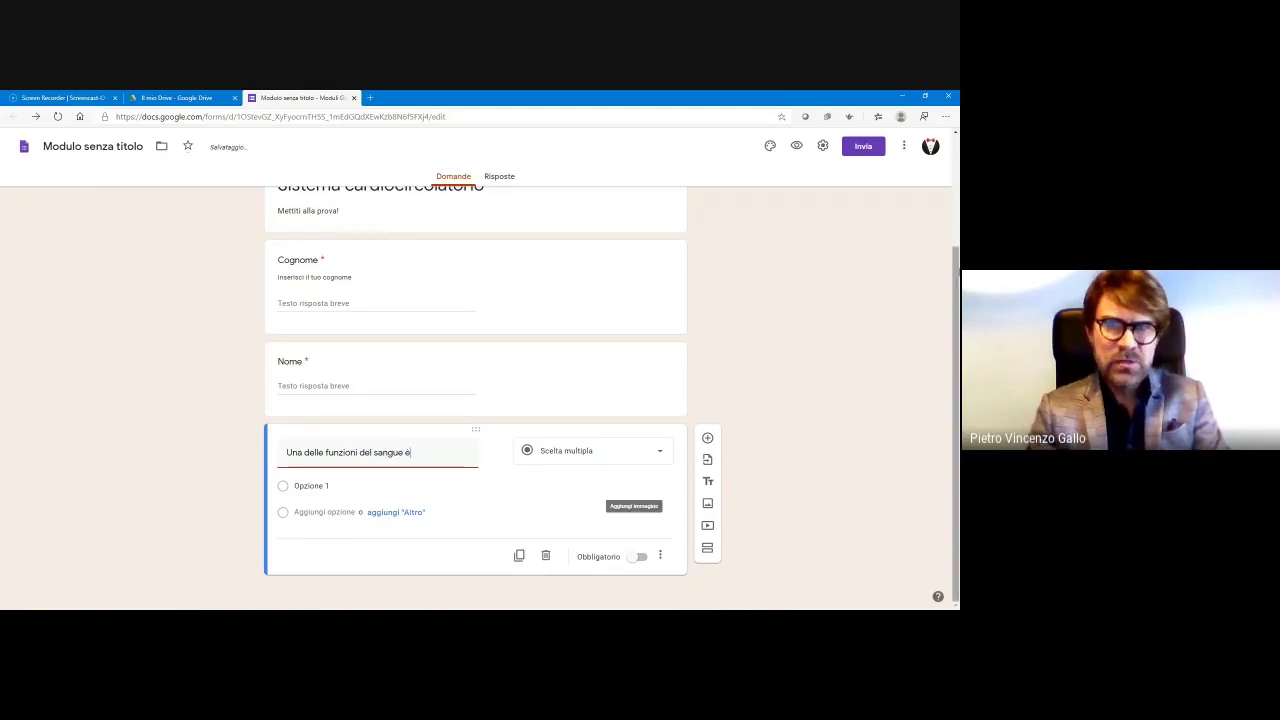
- Give it options: produrre ormoni, regolare la temperatura corporea, prelevare ossigeno dai tessuti, portare ossigeno solo al cervello
click(311, 484)
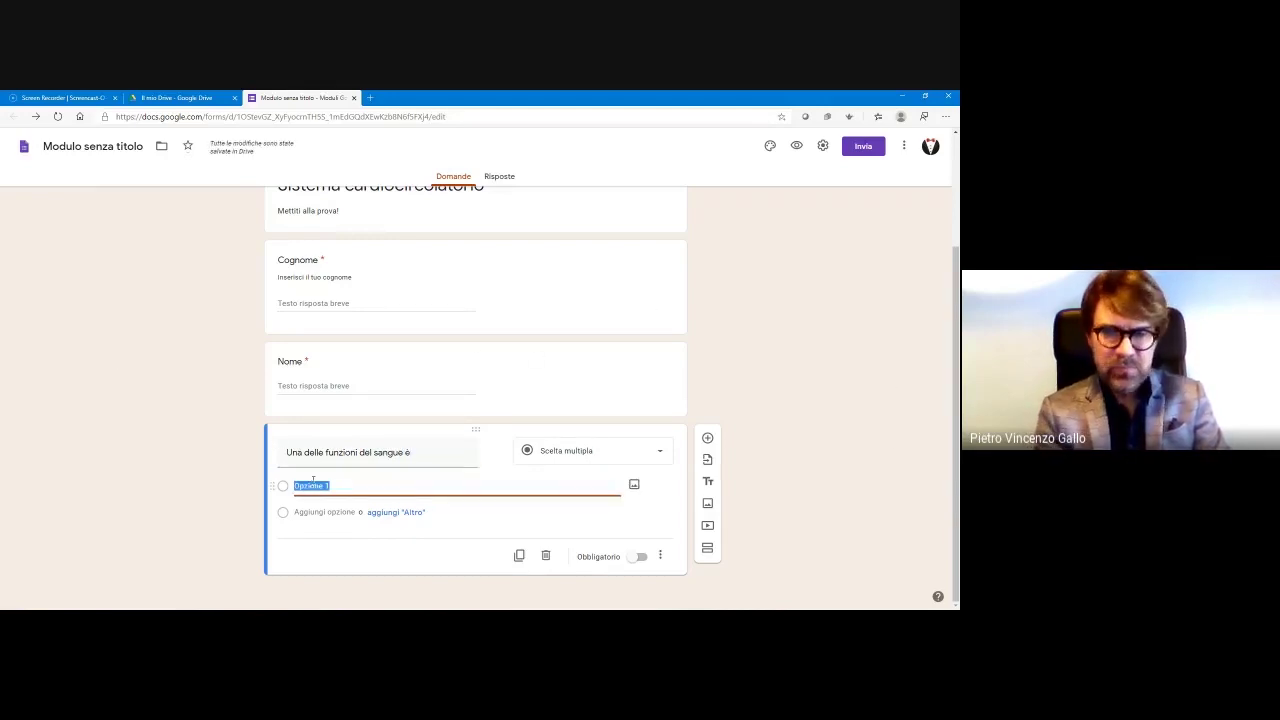
text(produ)
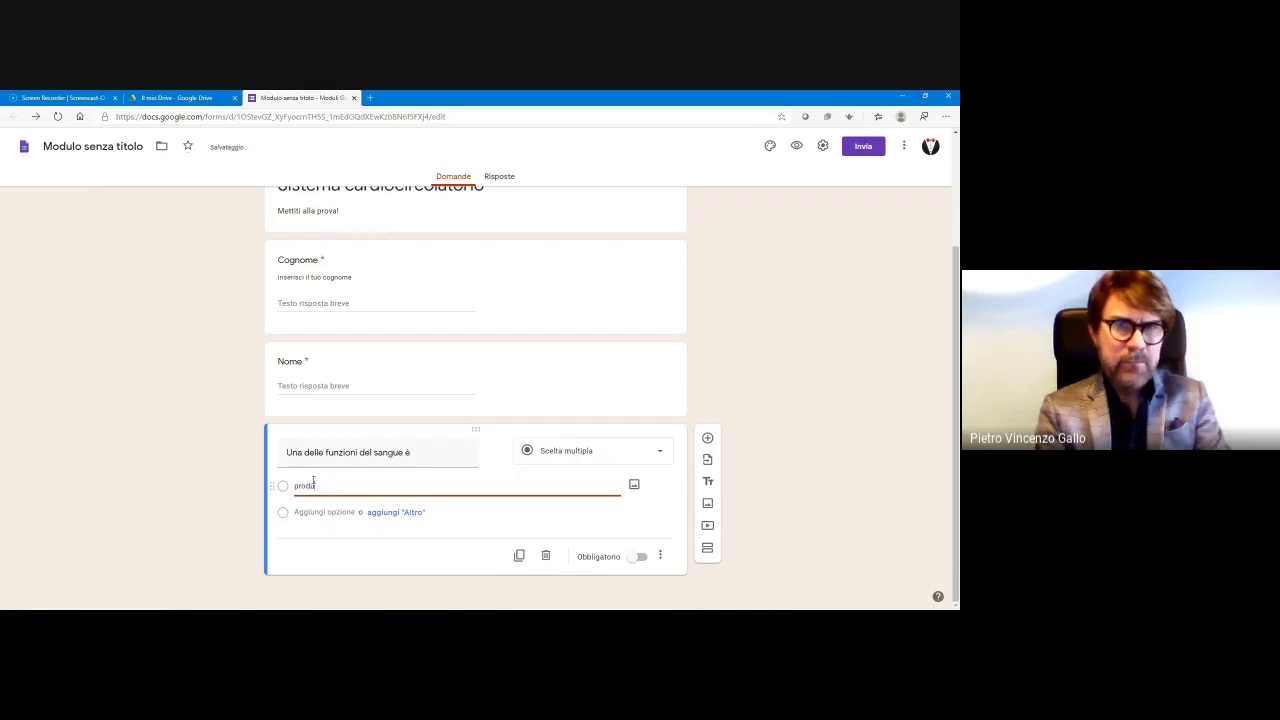
text(rre ormoni)
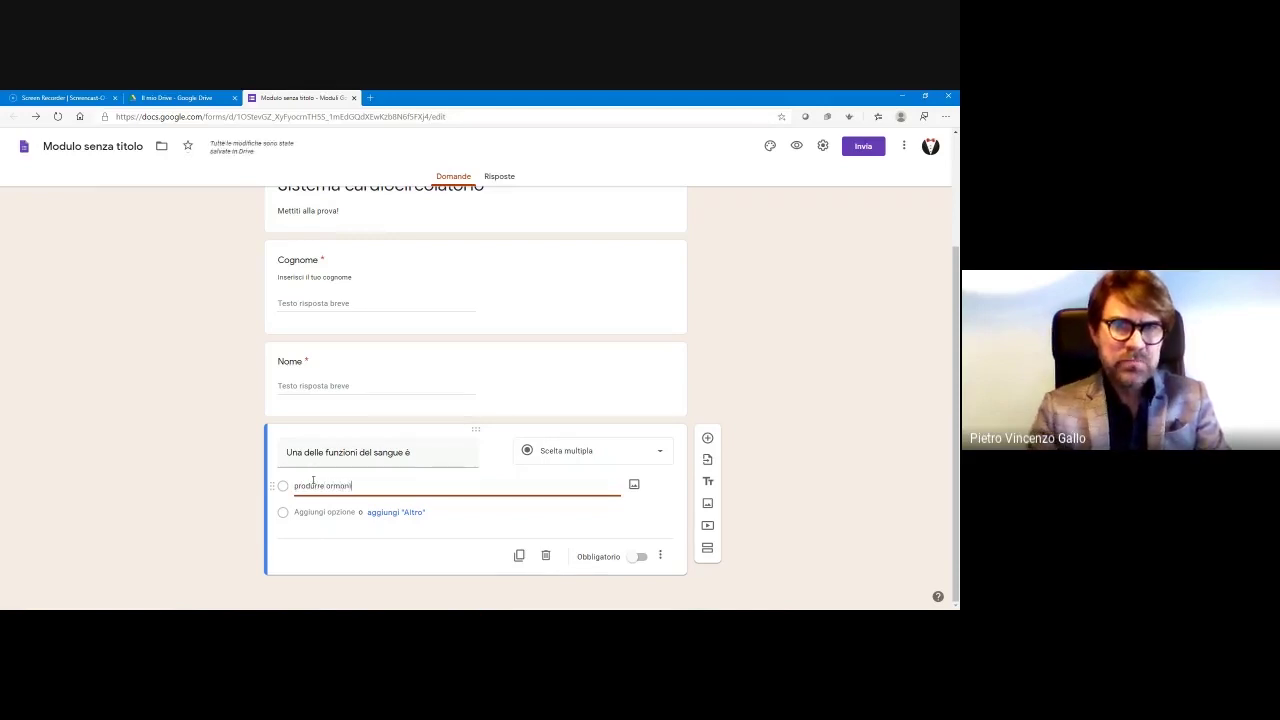
click(298, 512)
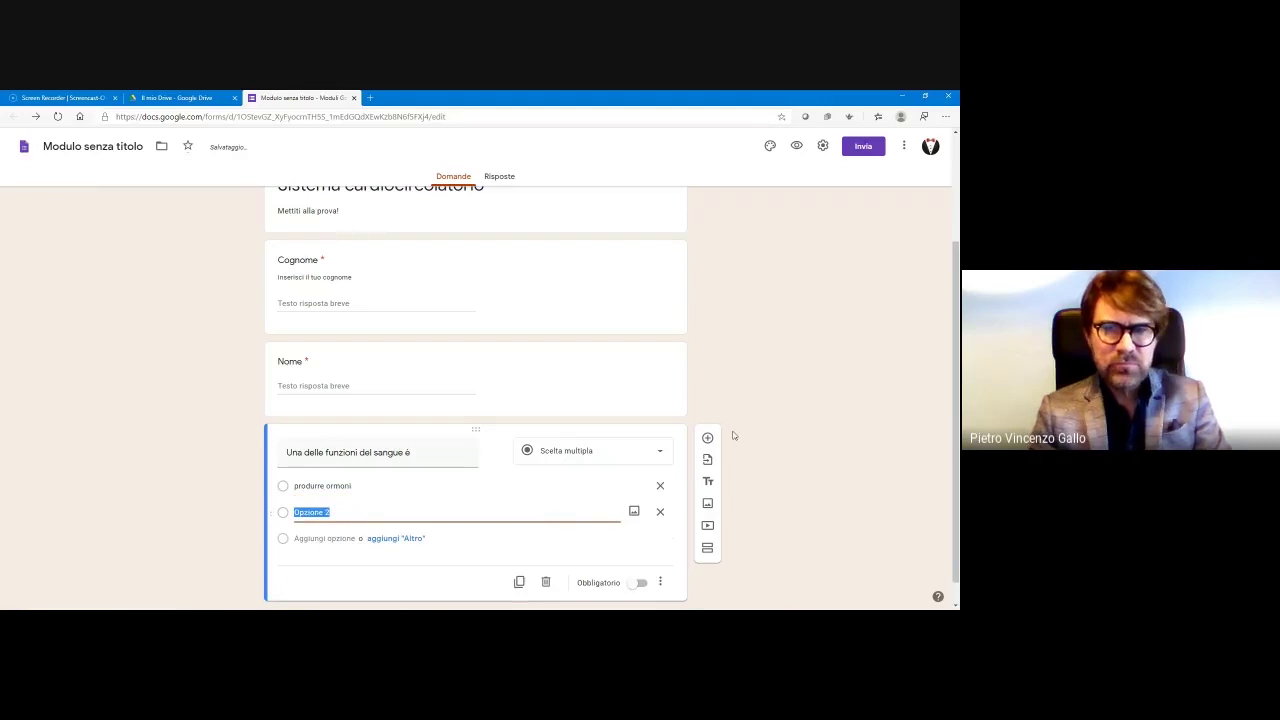
text(regolare la)
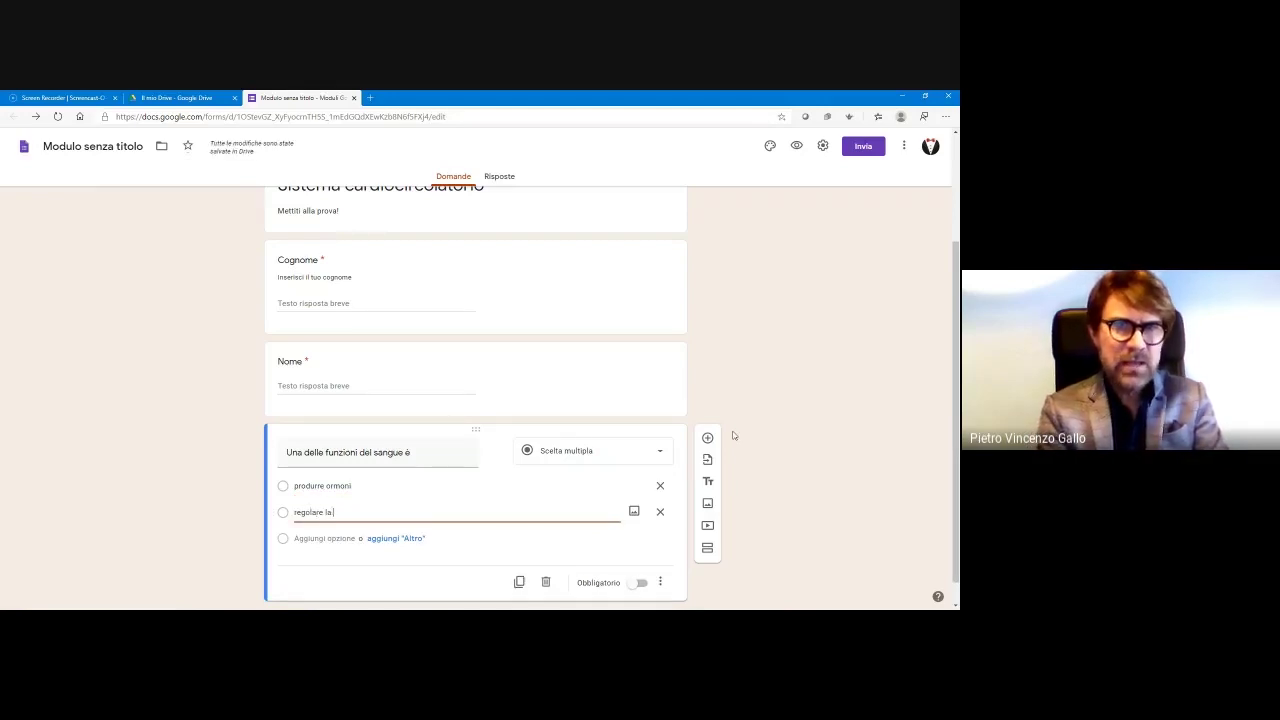
text( temperatura corporea)
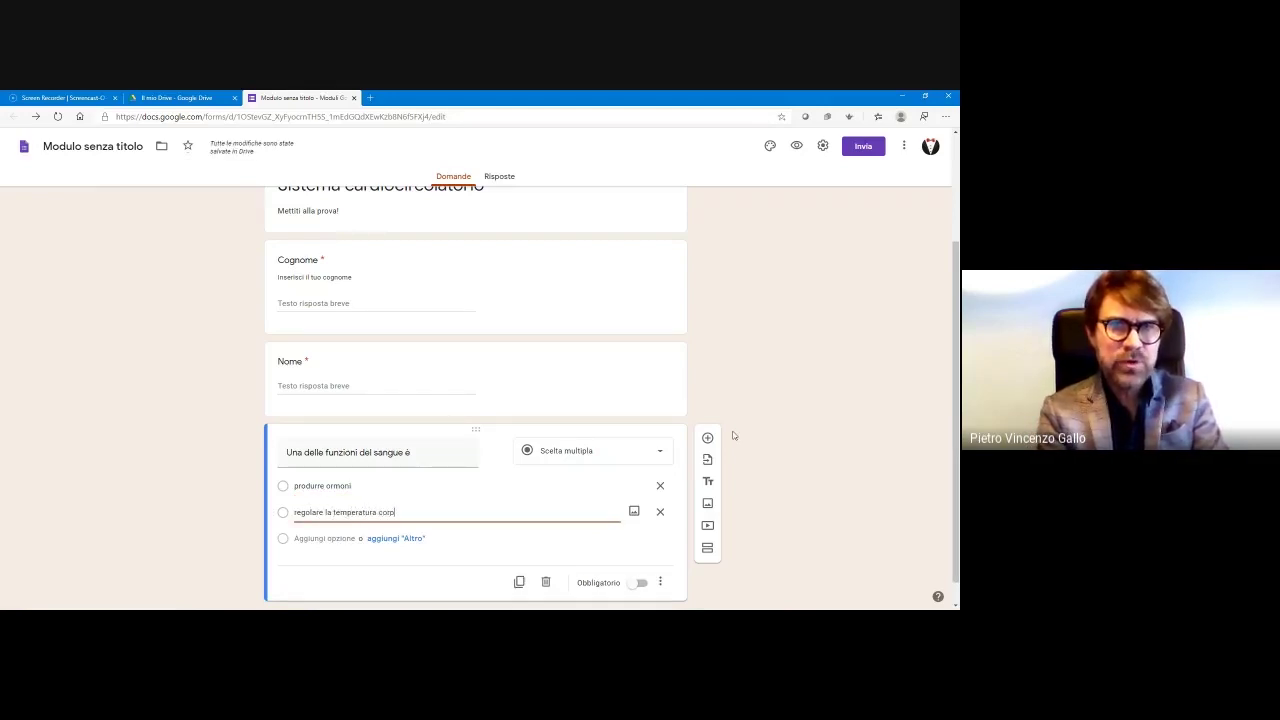
click(327, 540)
text(p)
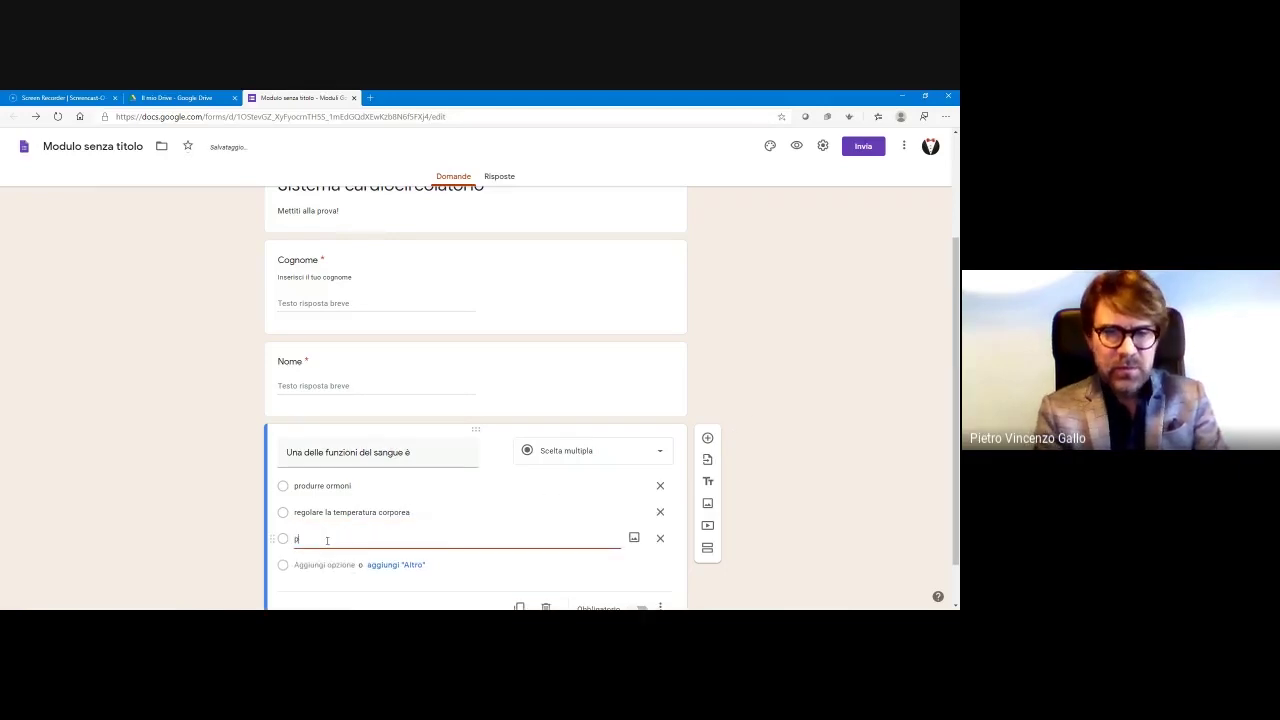
text(relevare ossig)
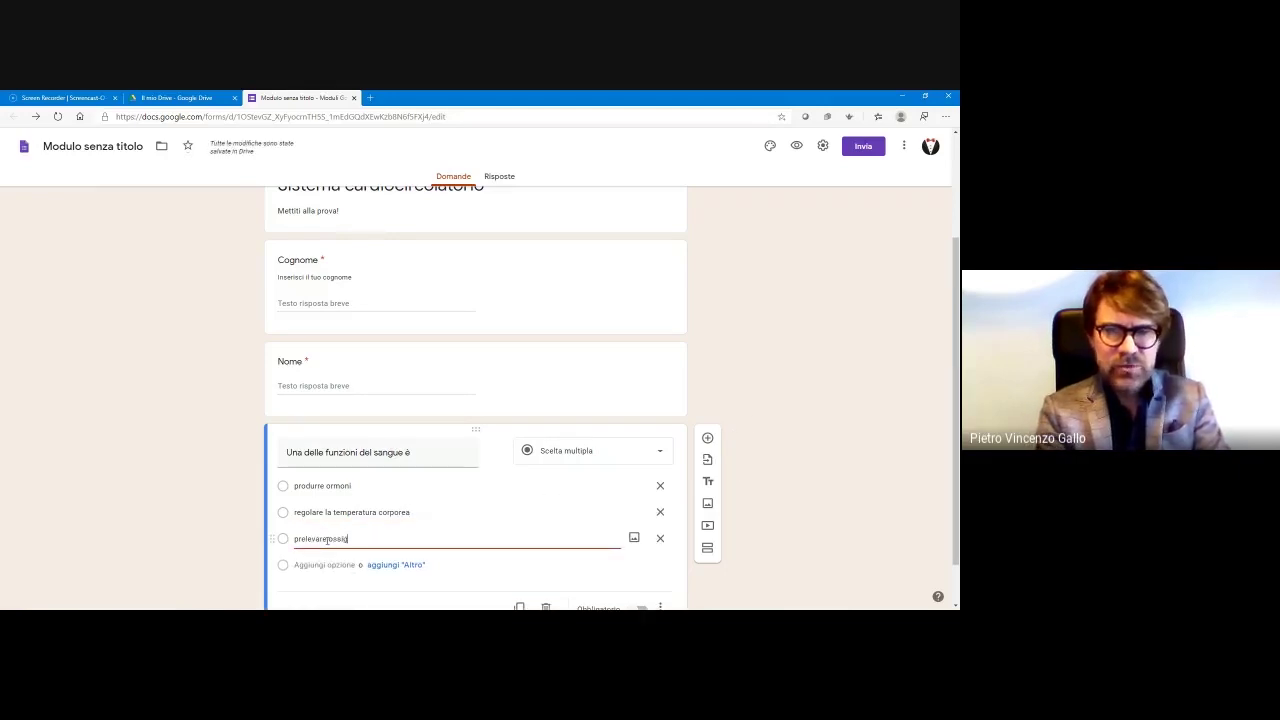
text(eno dai tessuti)
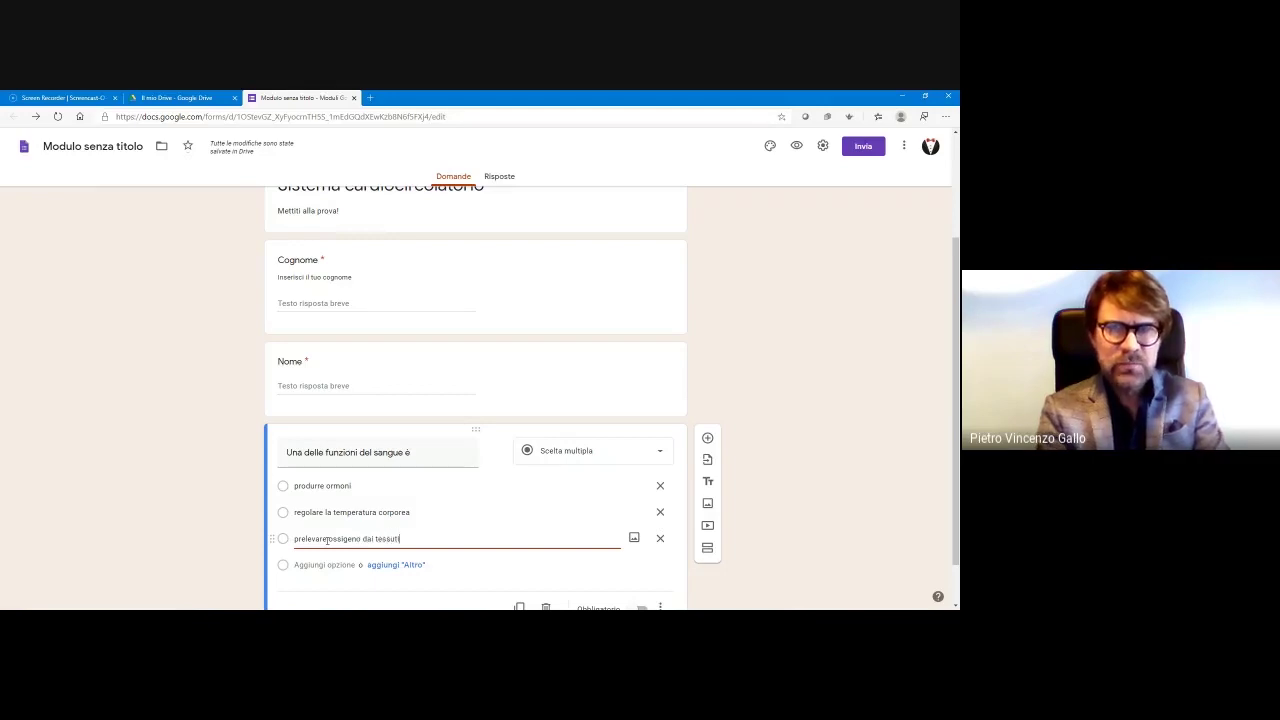
key(Return)
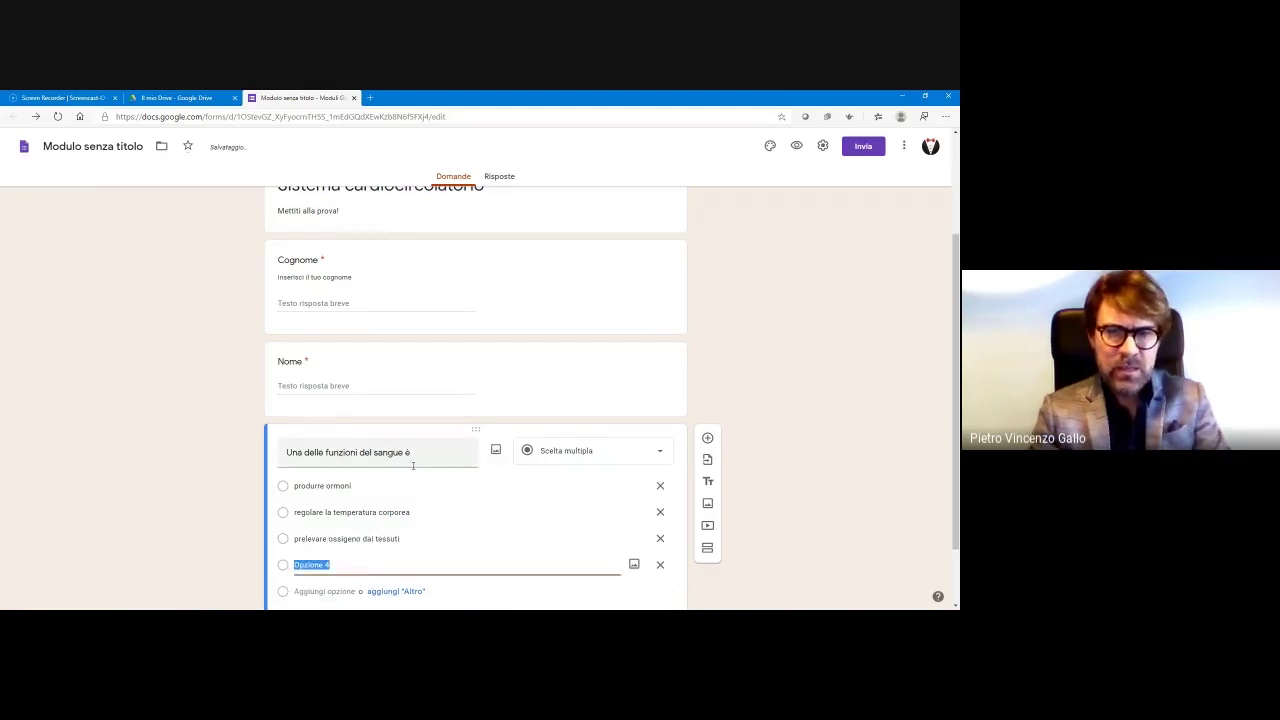
text(portare os)
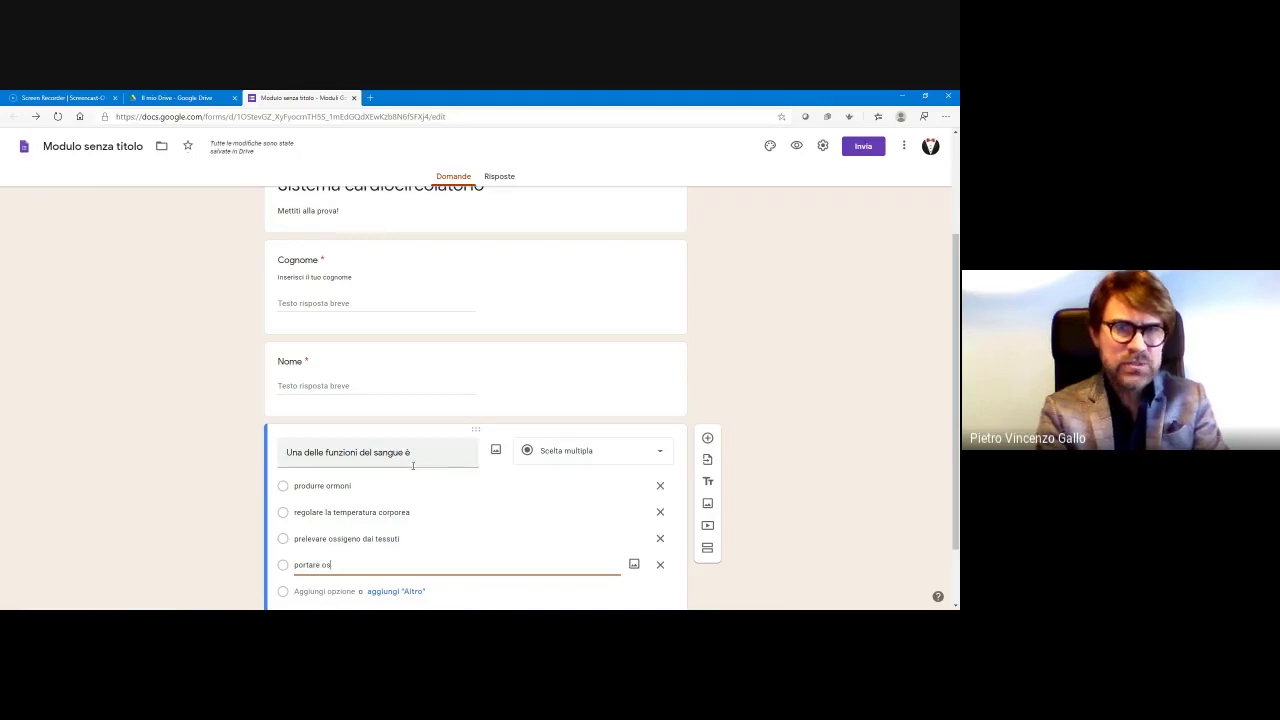
text(sigeno solo al ce)
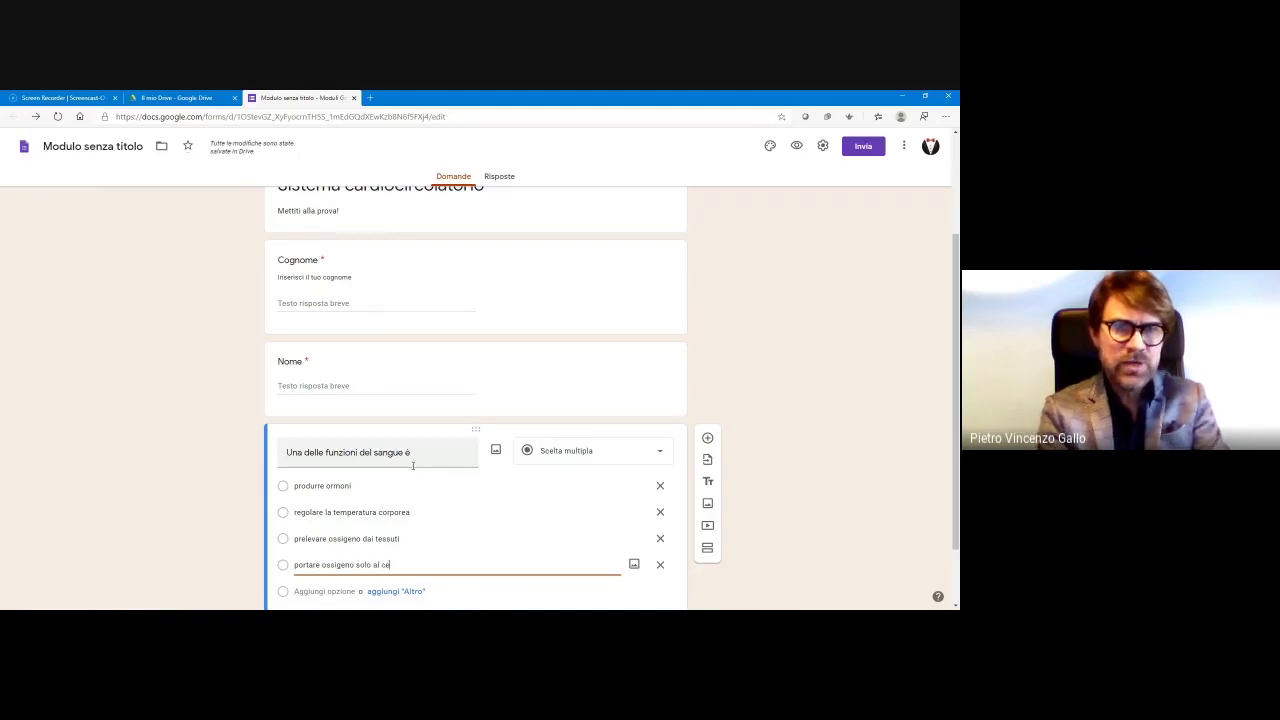
text(rvello)
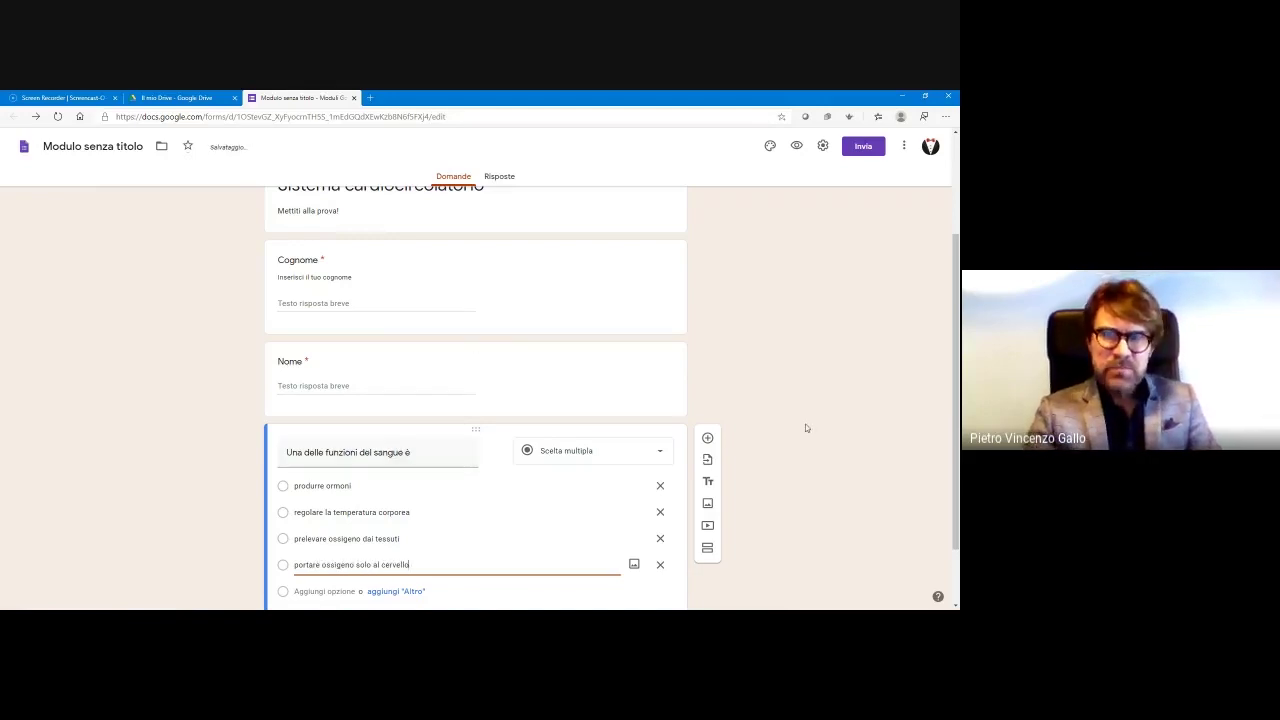
click(803, 426)
scroll(800, 426, down, 2)
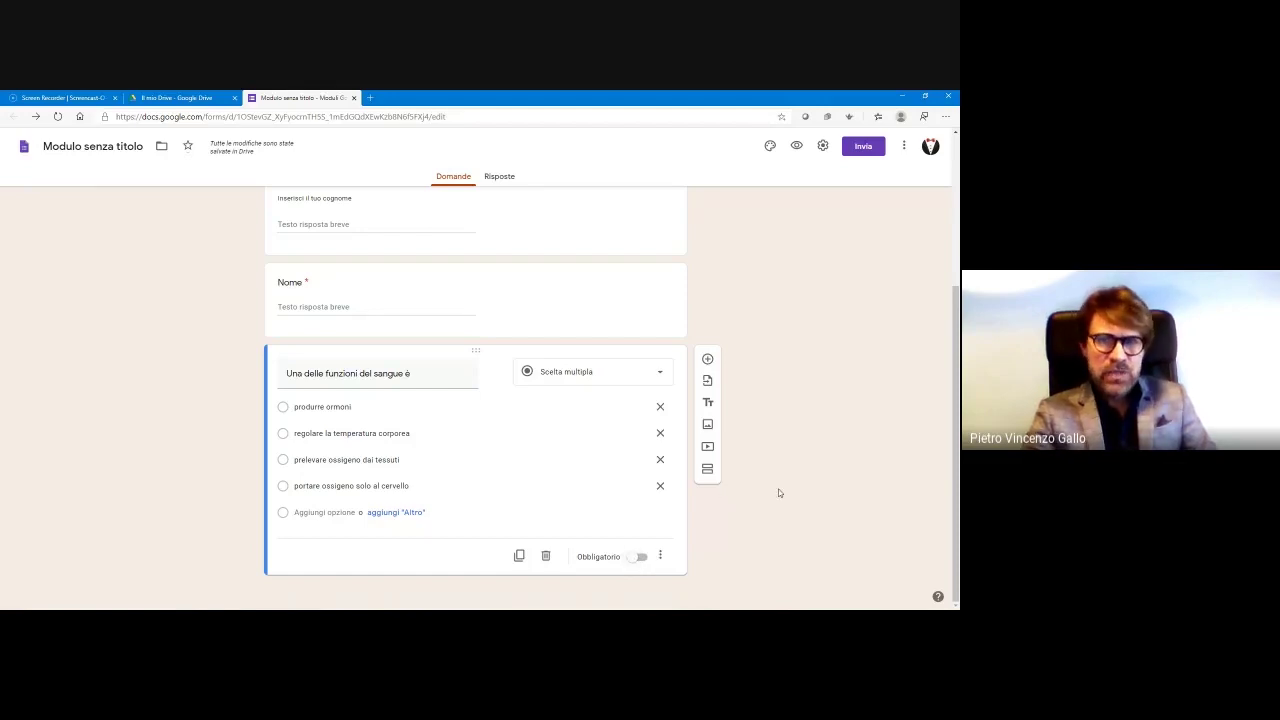
- Add a checkbox question worded 'I vasi sanguigni sono'
click(706, 361)
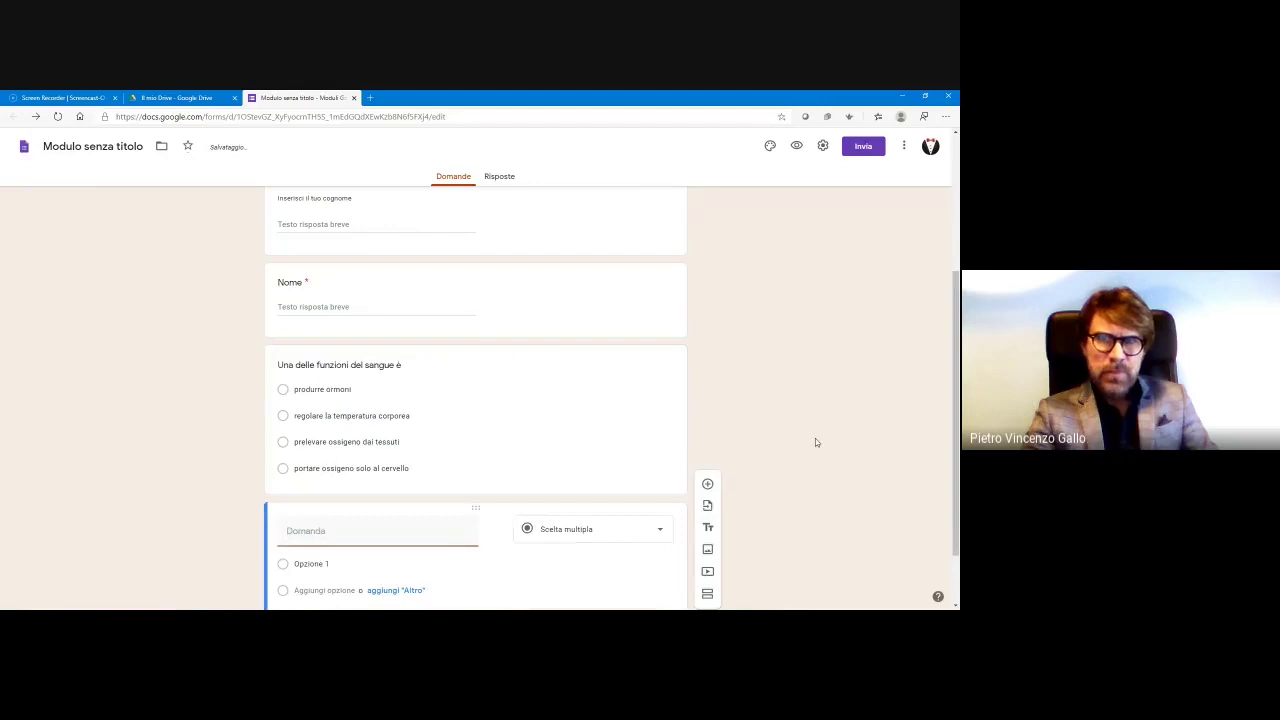
click(660, 455)
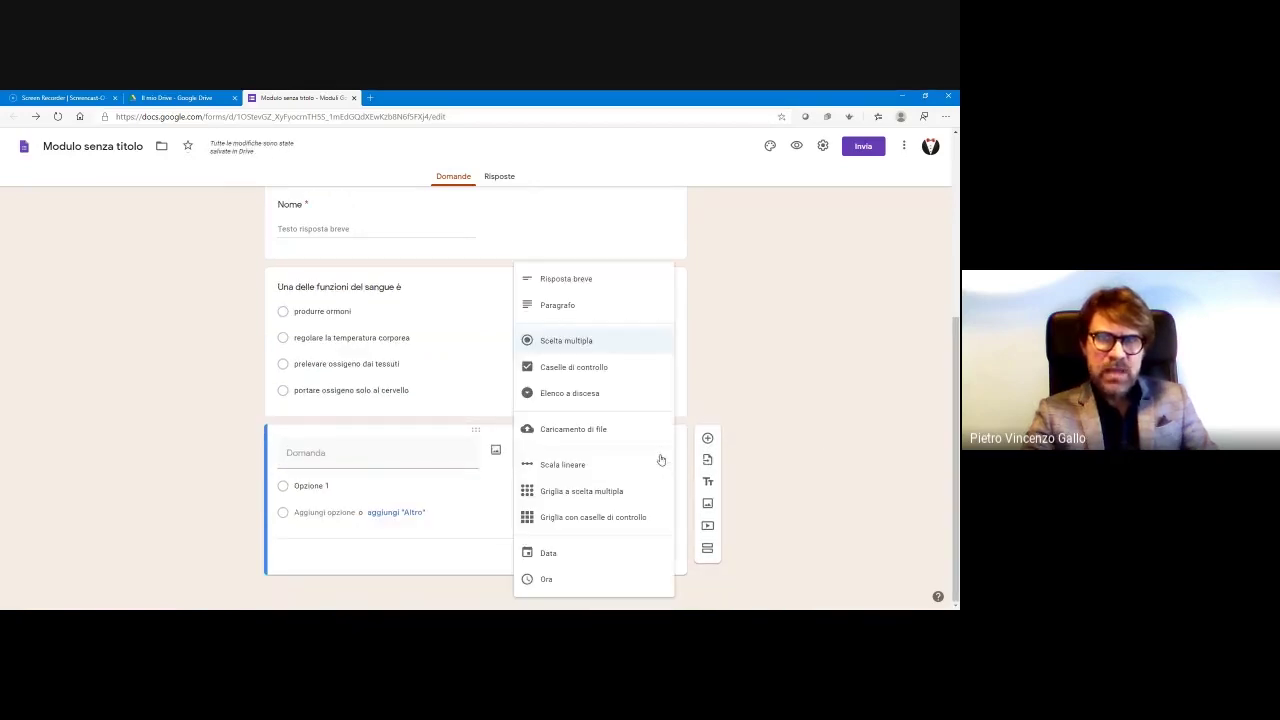
click(605, 369)
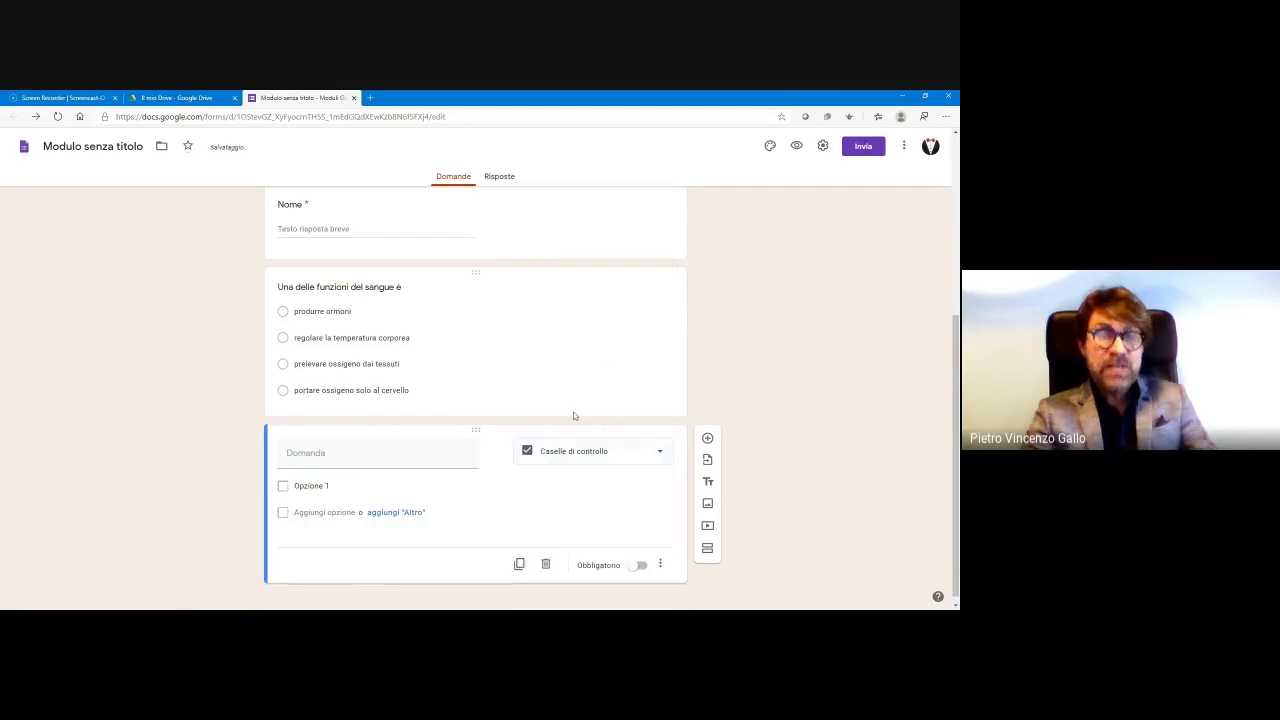
click(349, 453)
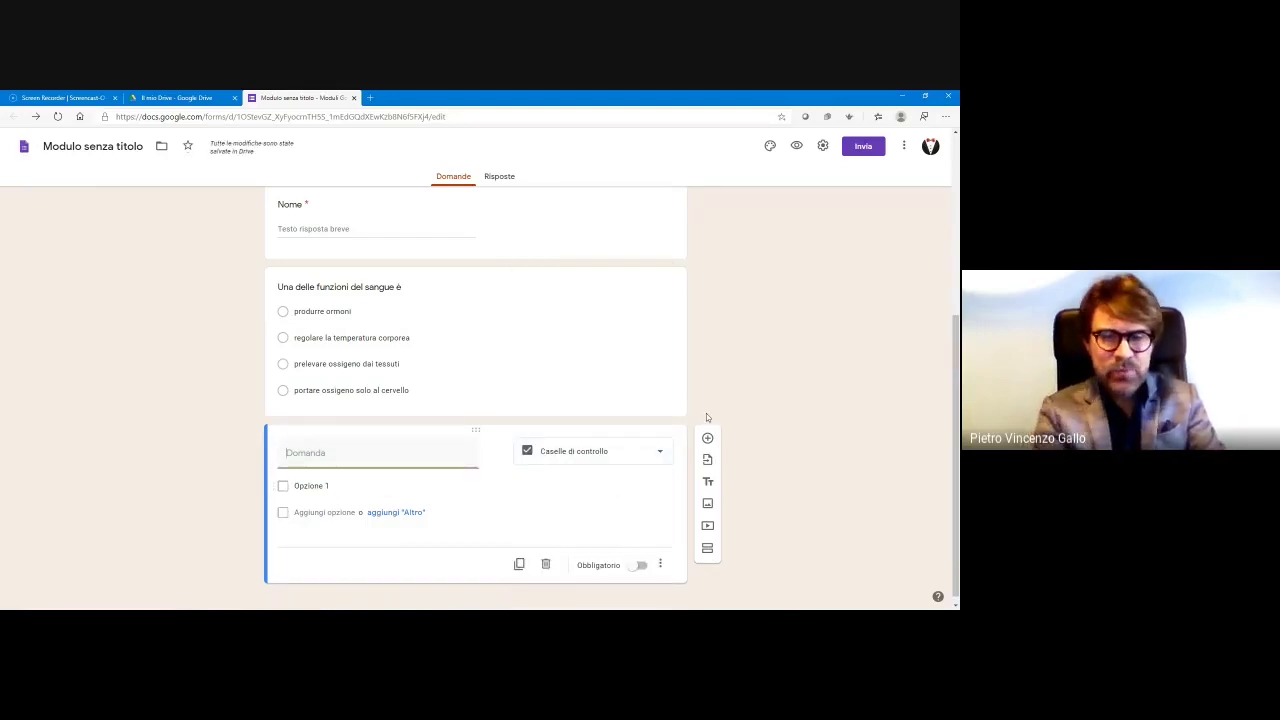
text(I vasi sanguigni sono)
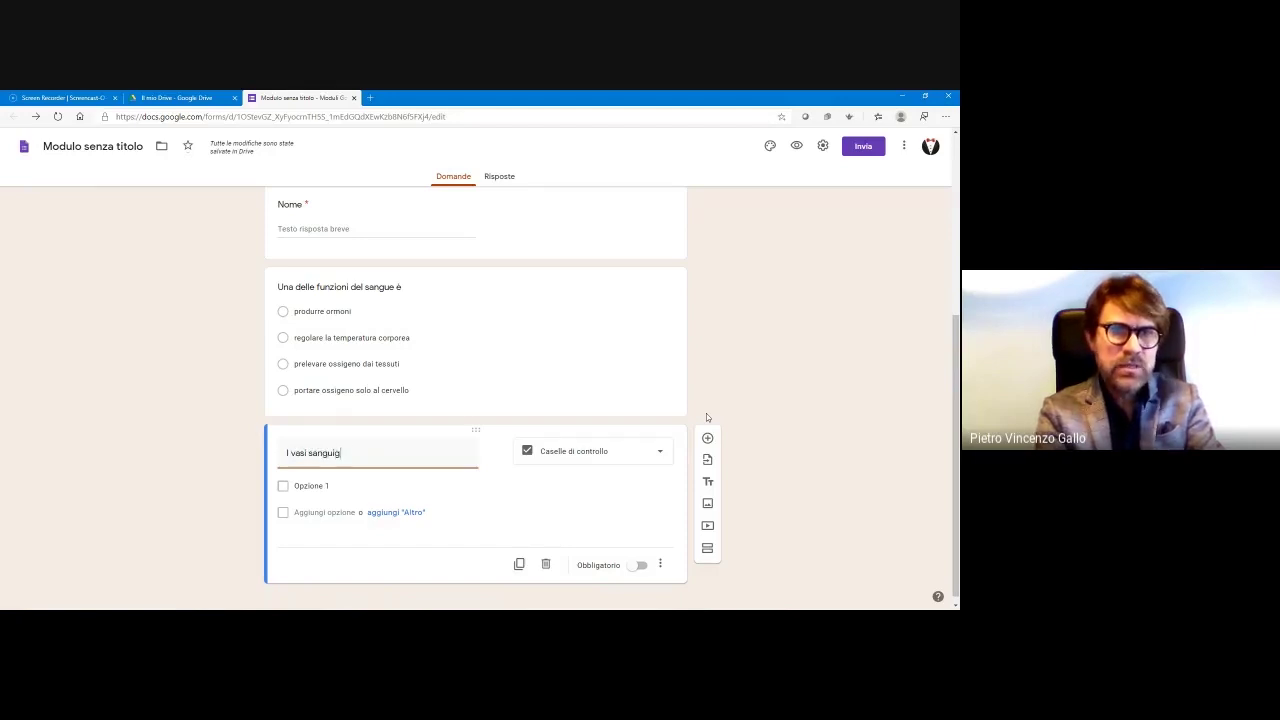
- Give it the choices arterie, vene, tendini and muscoli
click(318, 485)
text(arterie)
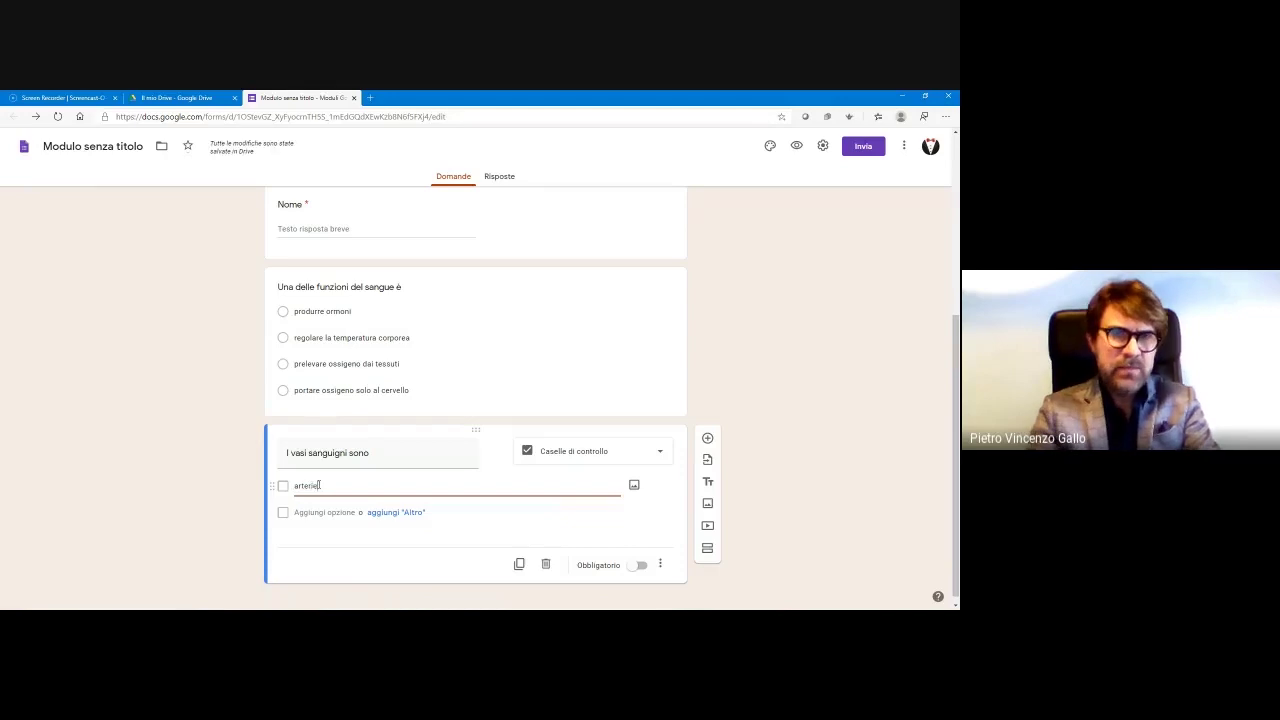
key(Return)
text(vene)
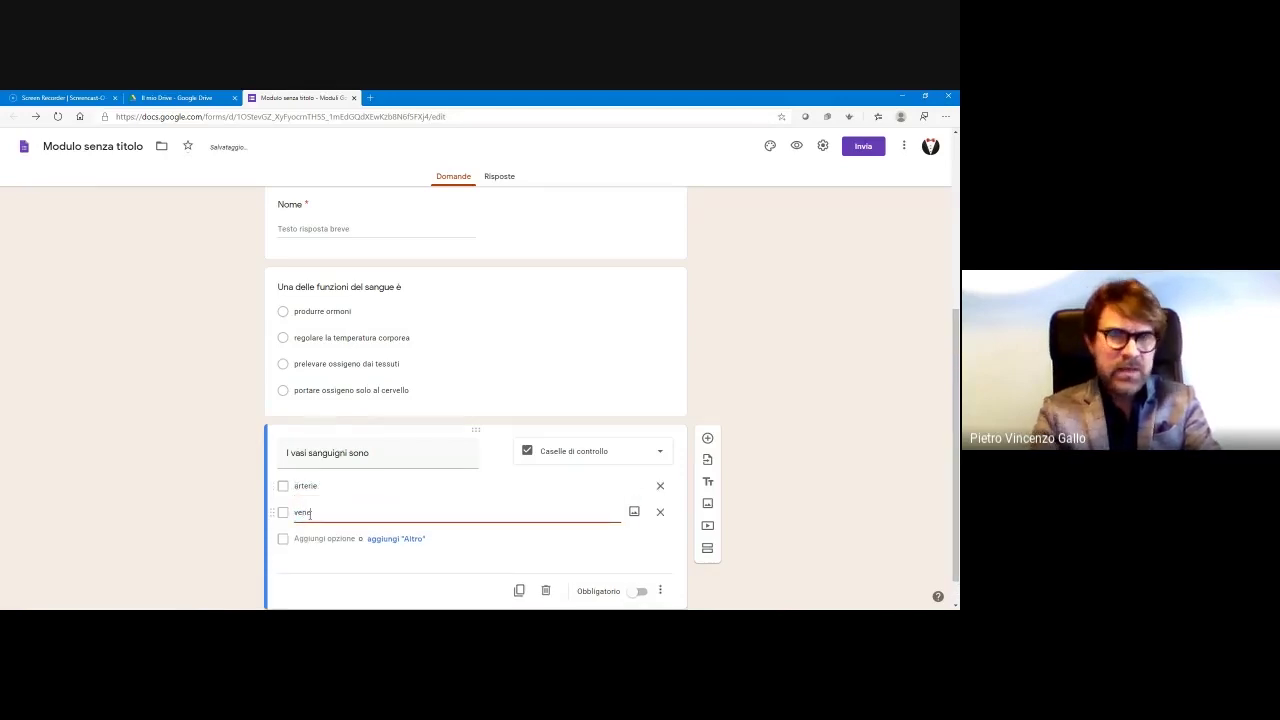
key(Return)
text(tendin)
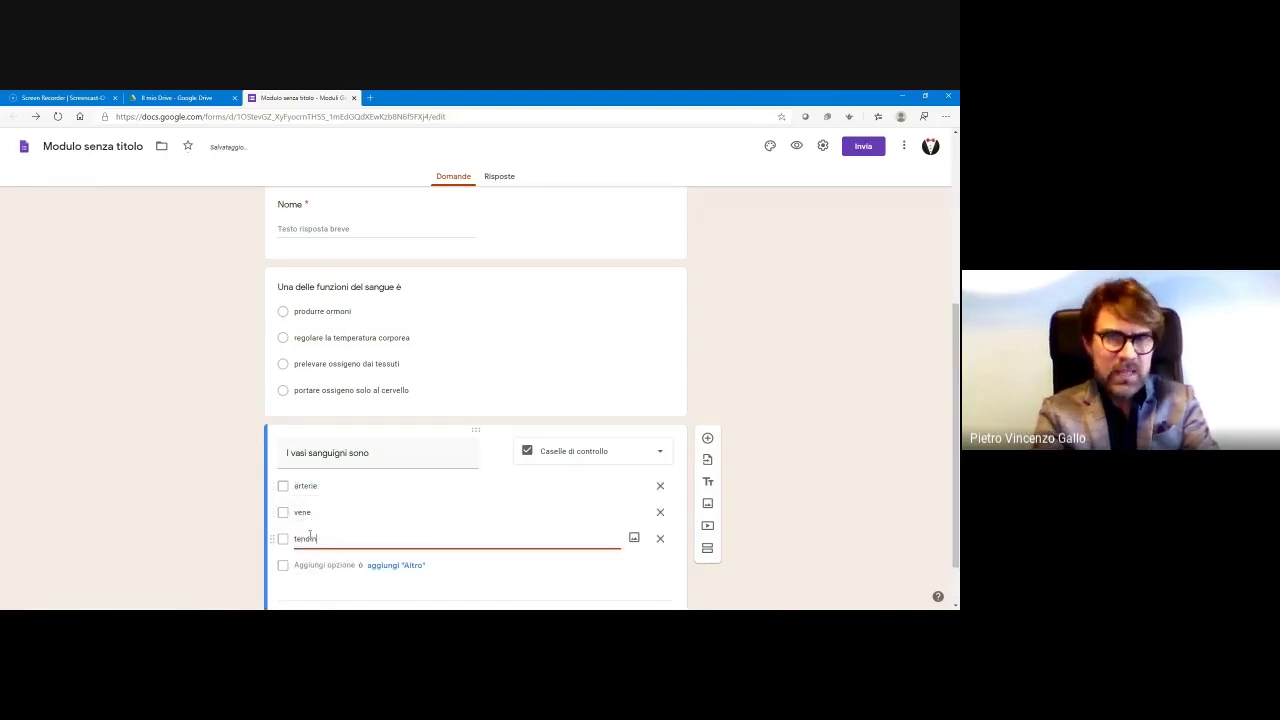
text(i)
key(Return)
text(m)
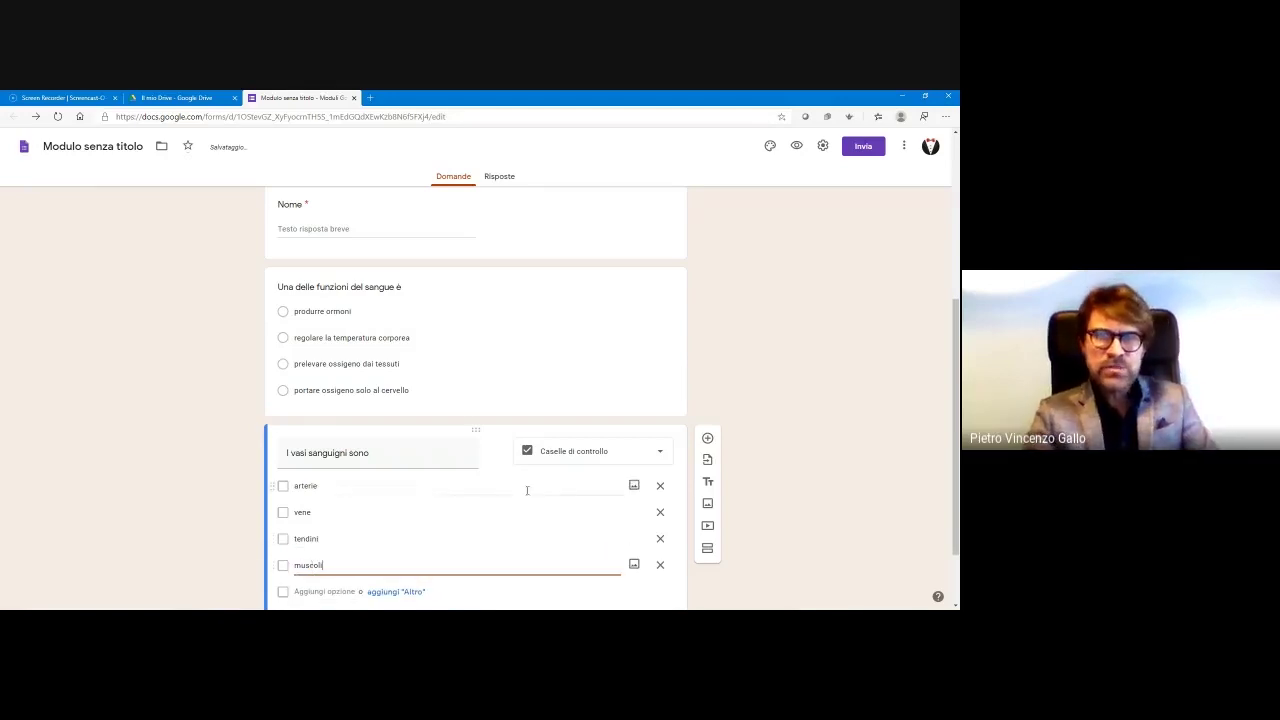
scroll(807, 358, down, 2)
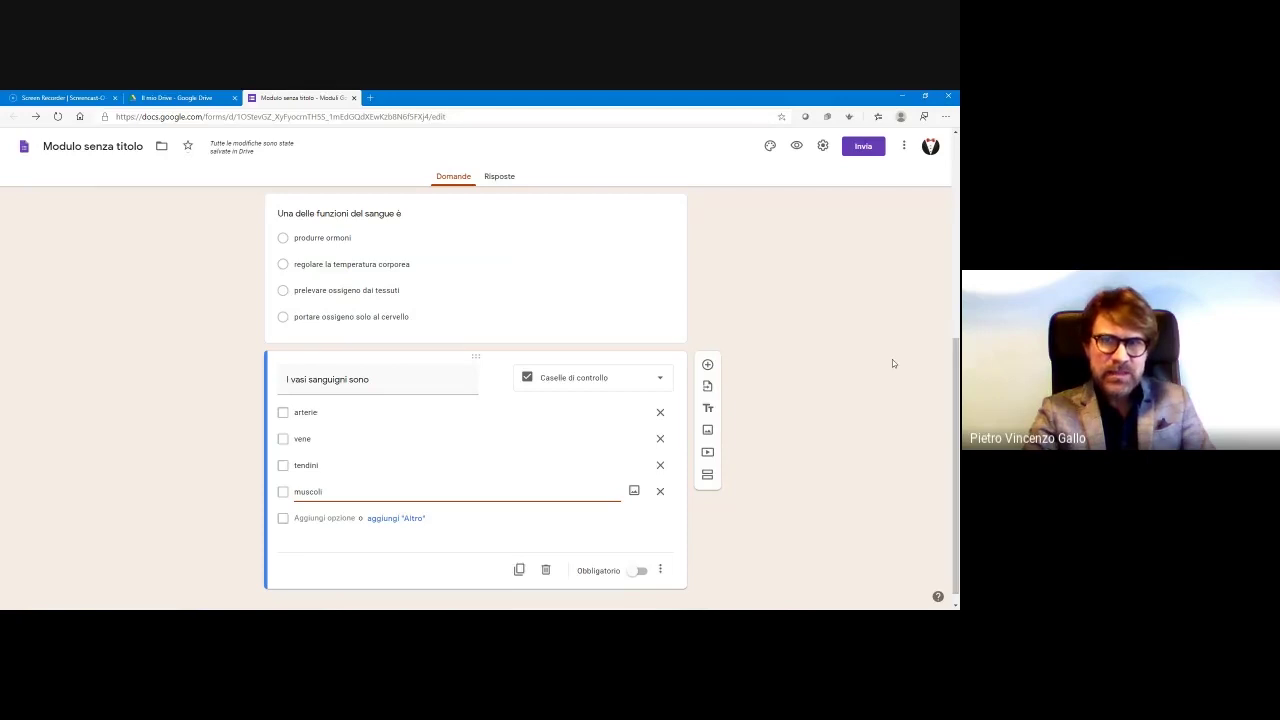
scroll(892, 359, down, 1)
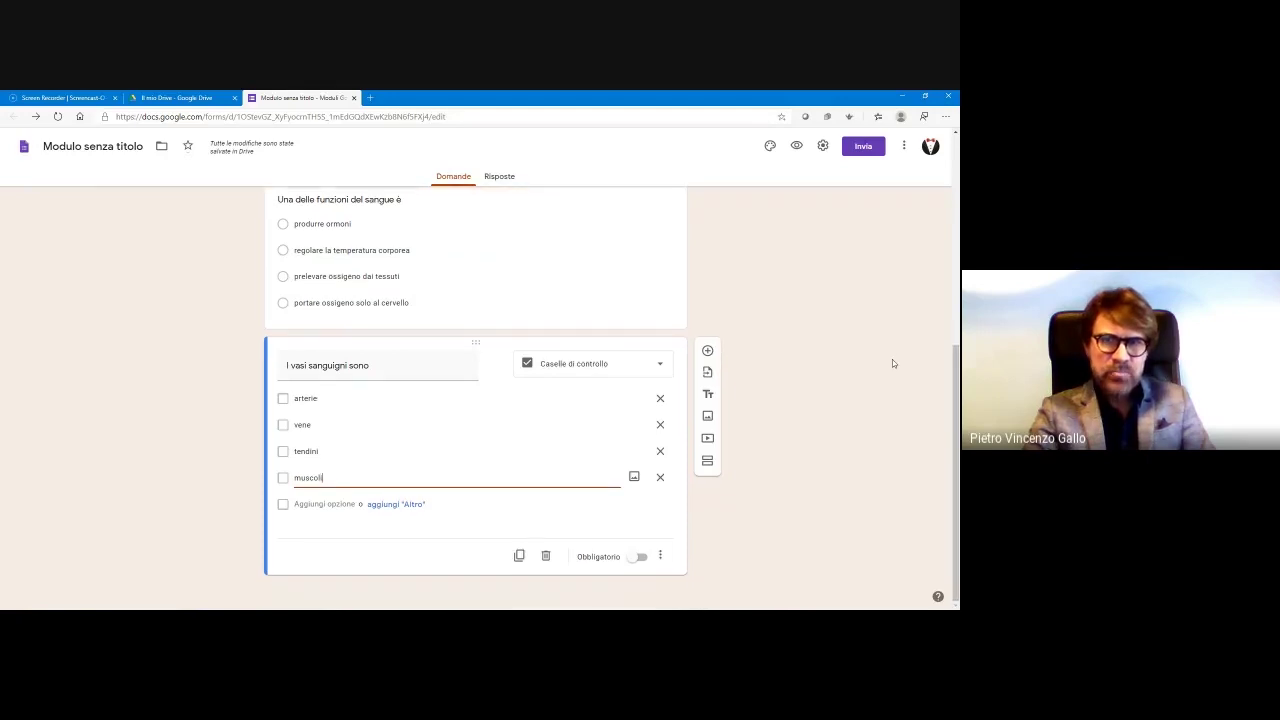
- Add a dropdown question asking which listed cells handle coagulation
click(707, 352)
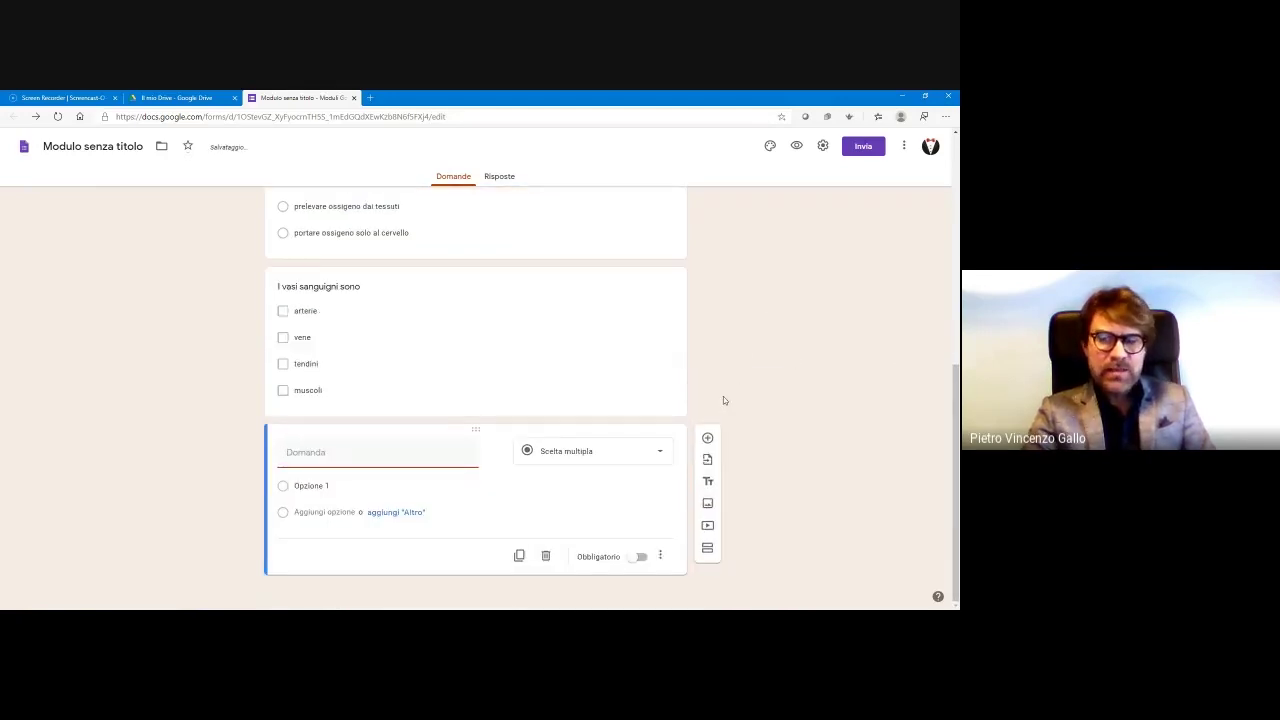
click(660, 455)
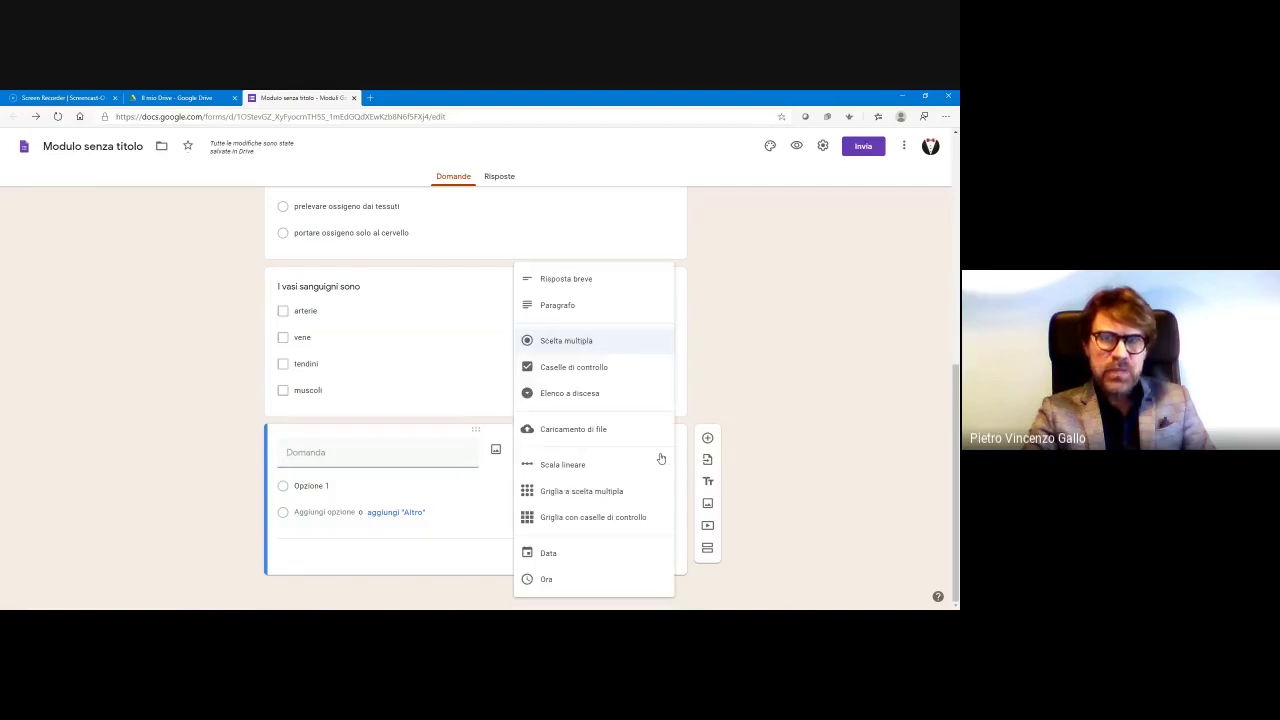
click(569, 393)
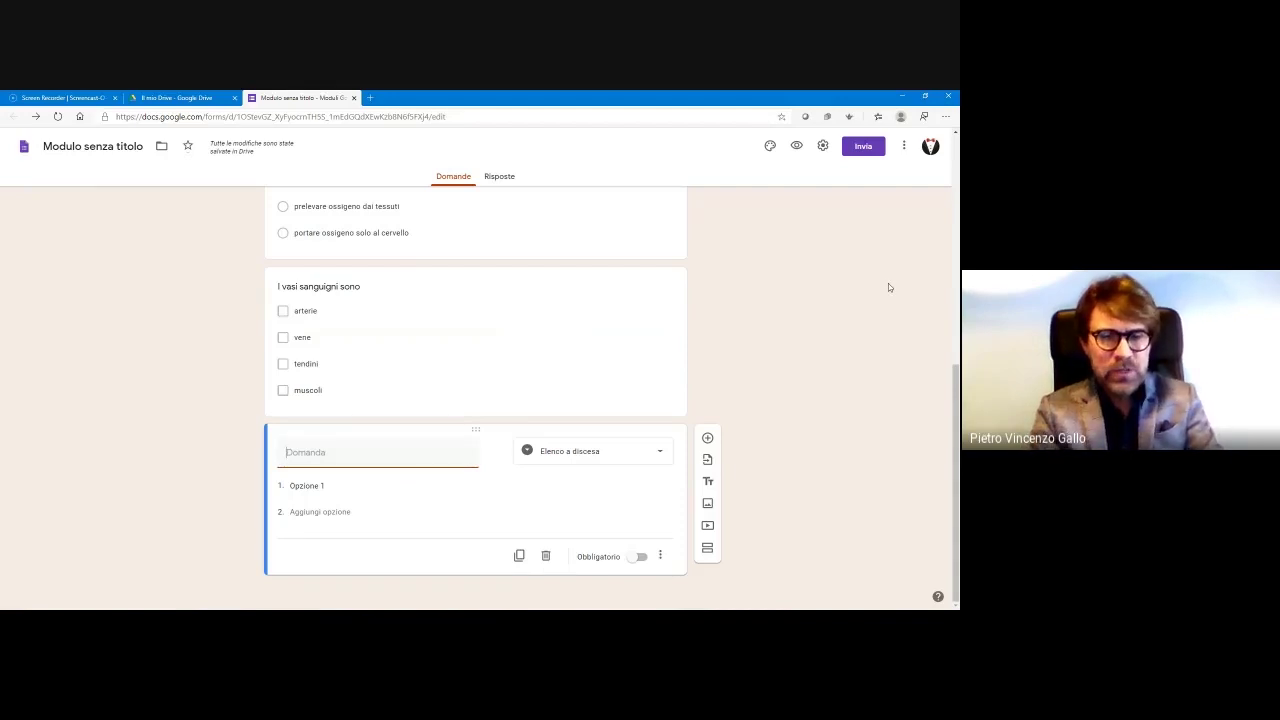
text(Scegli all)
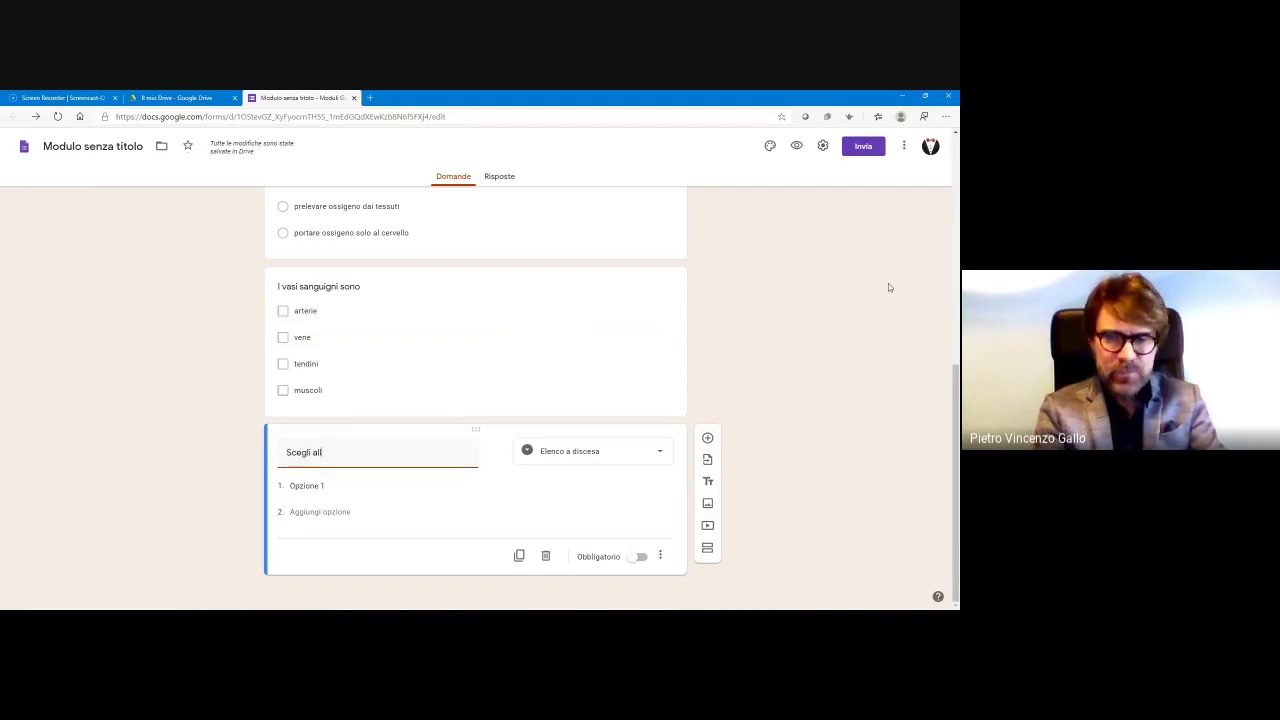
text('interno dell'e)
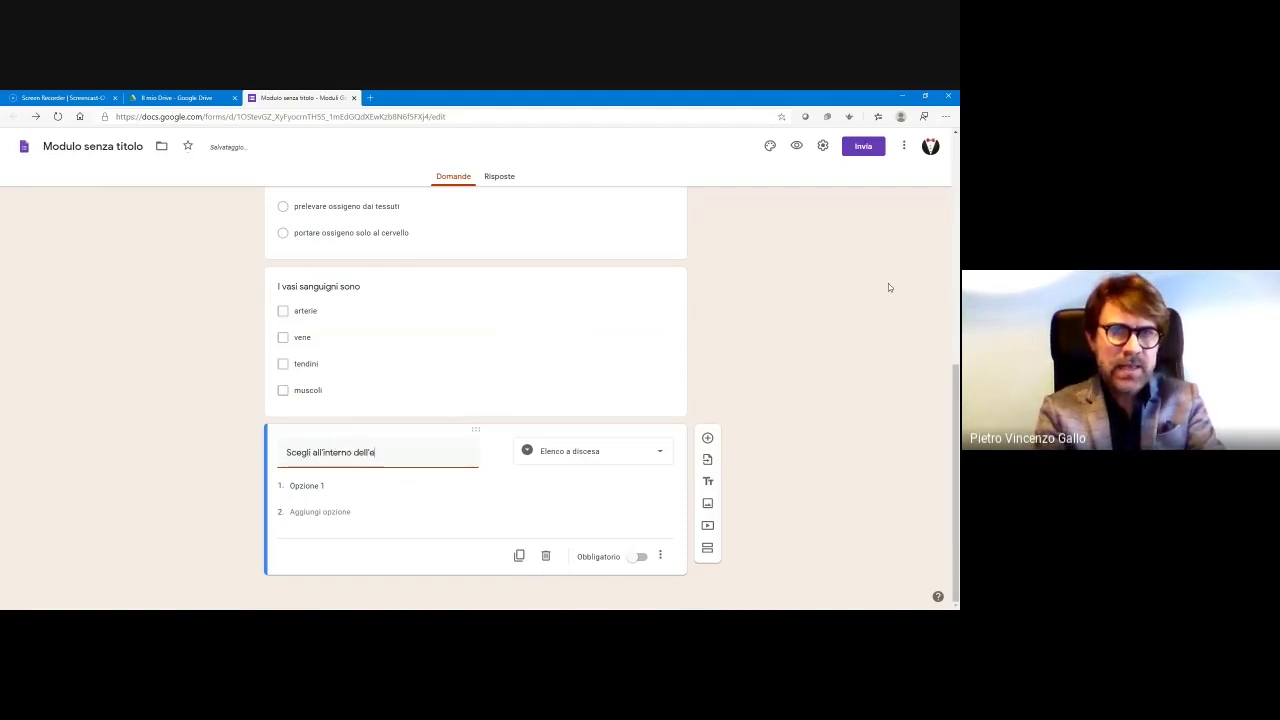
text(lenco l)
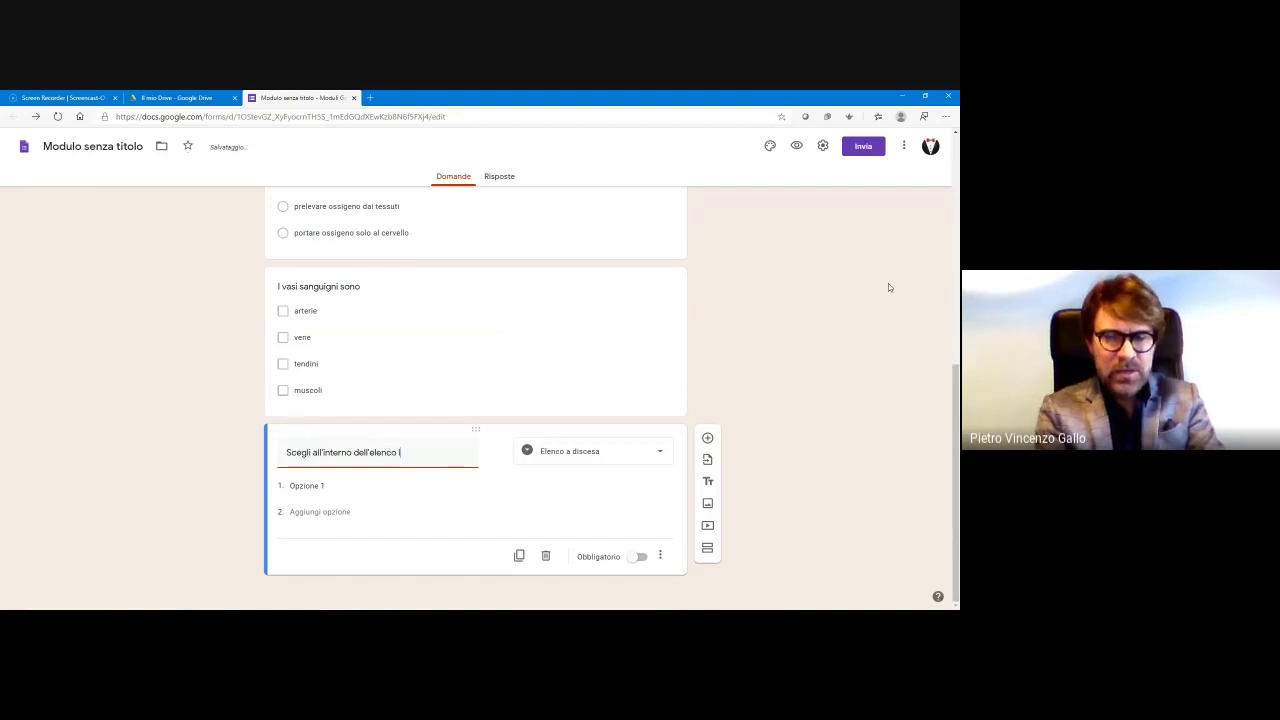
text(a voce corrispondente)
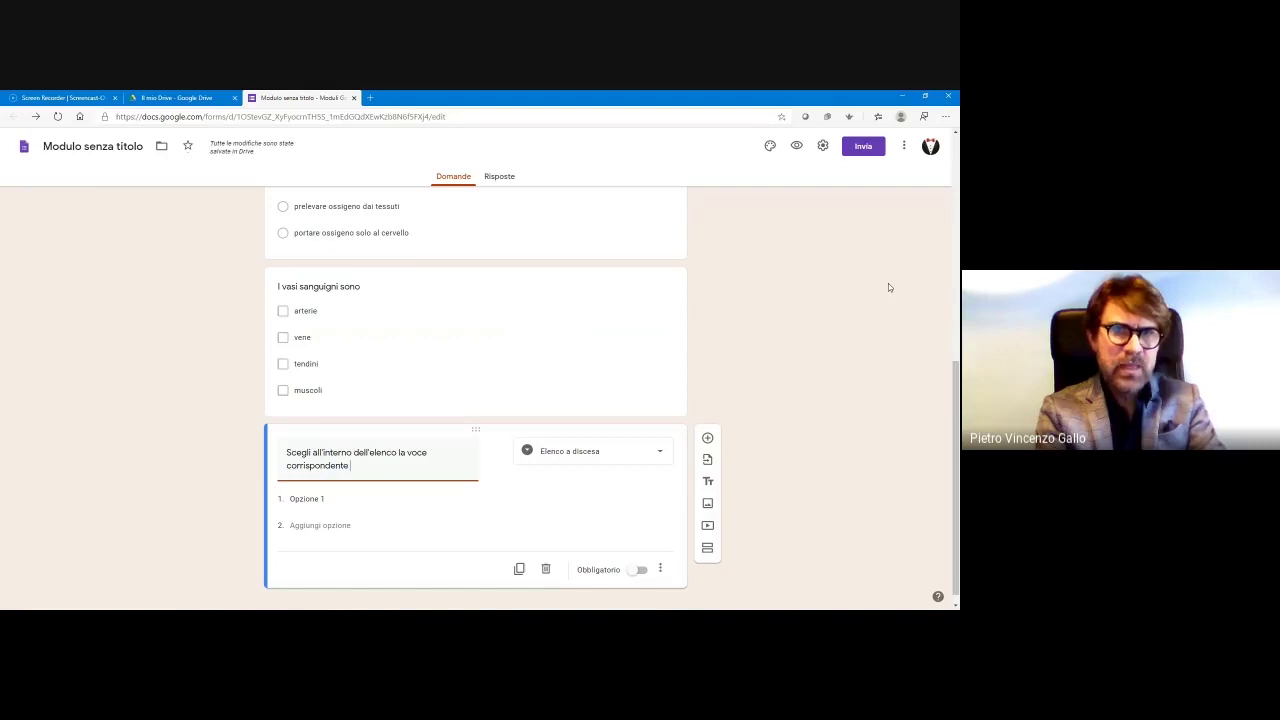
text( alle cellule)
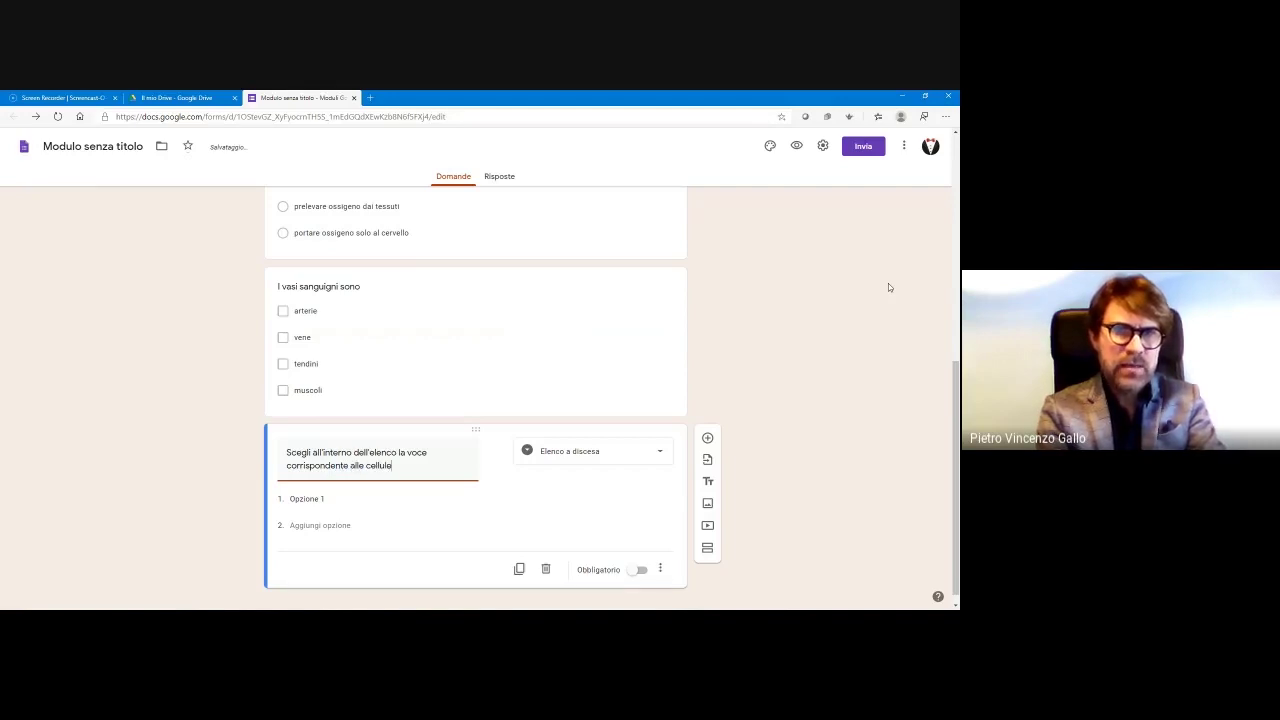
text( che si occupano )
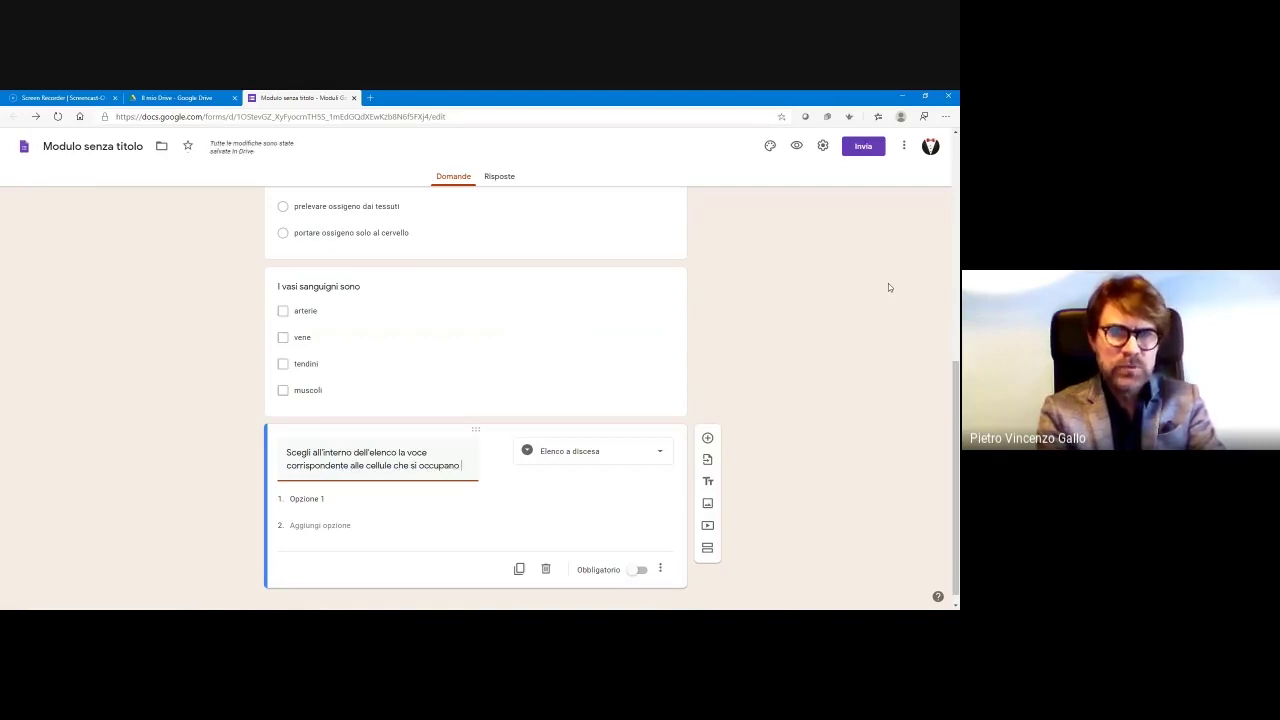
text(della c)
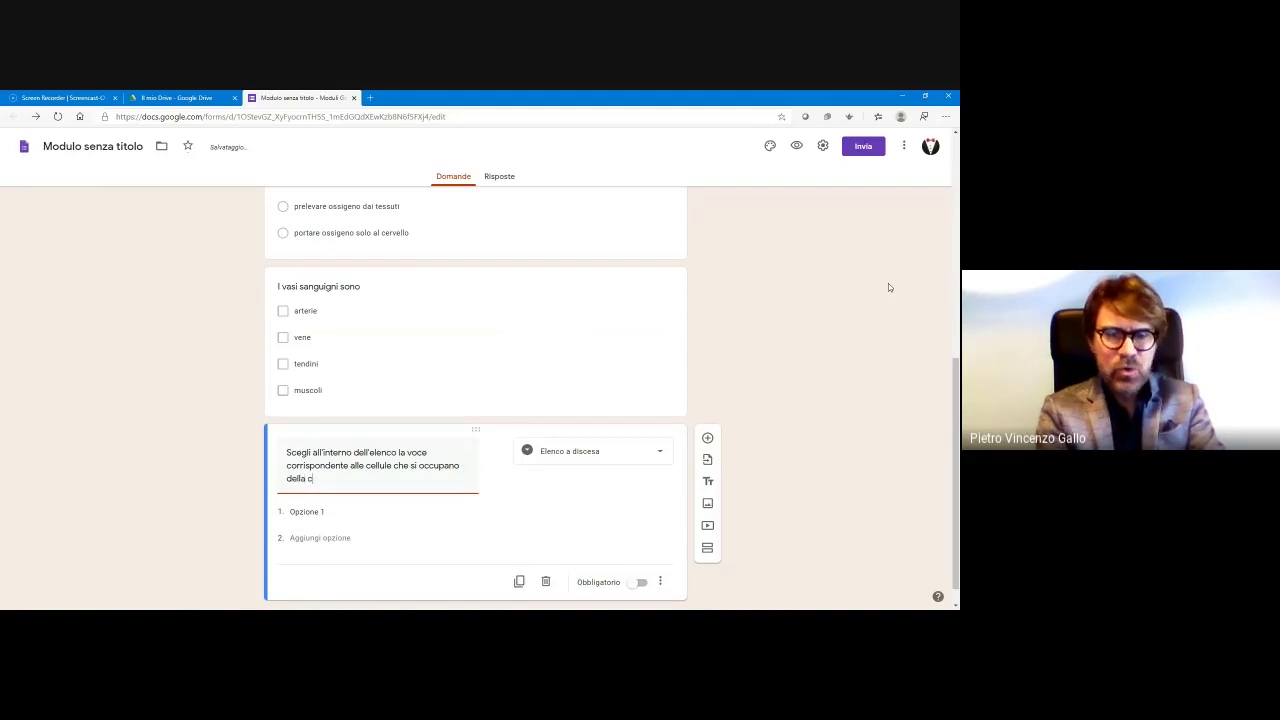
text(oagulazione)
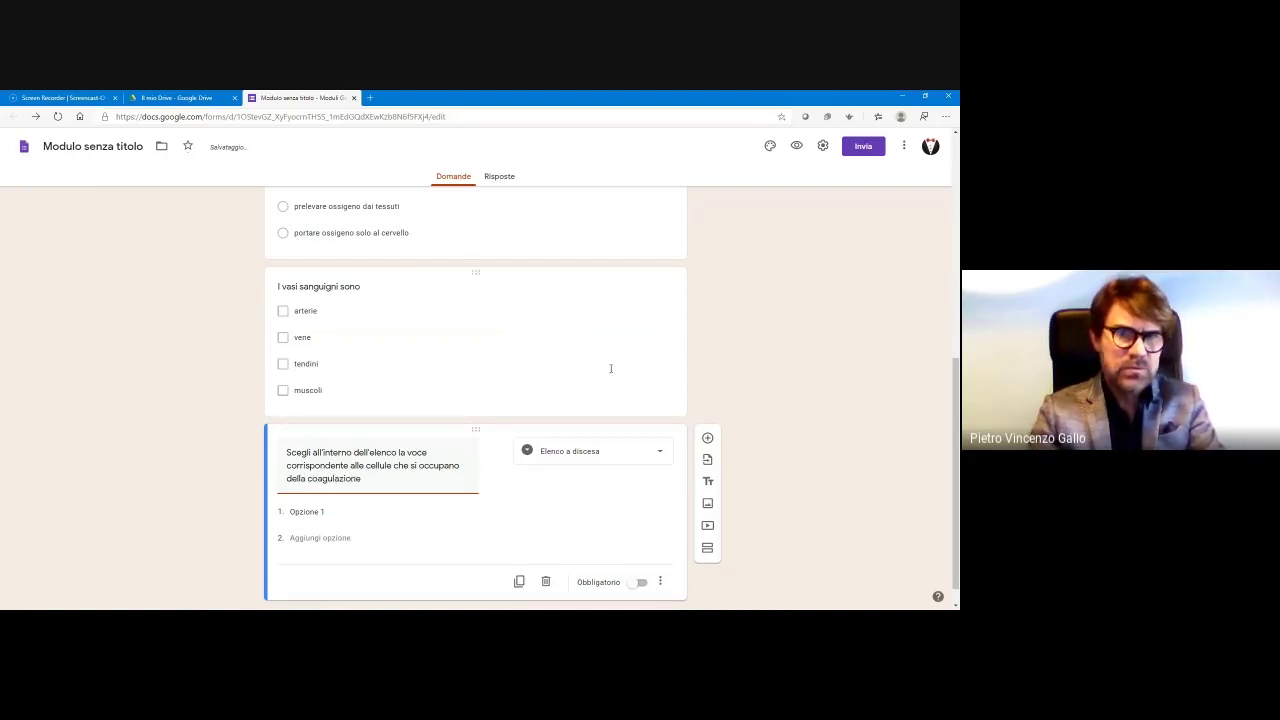
- Fill the dropdown choices: globuli rossi, globuli bianchi and piastrine
click(313, 514)
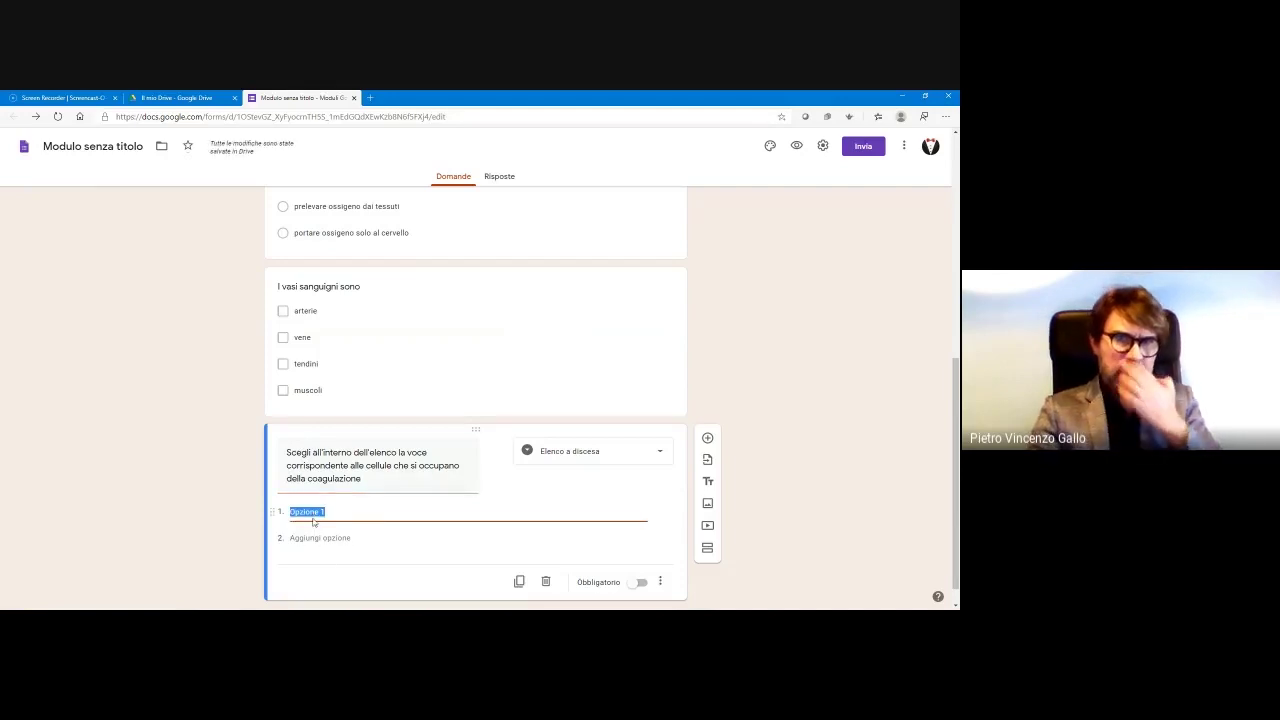
text(gl)
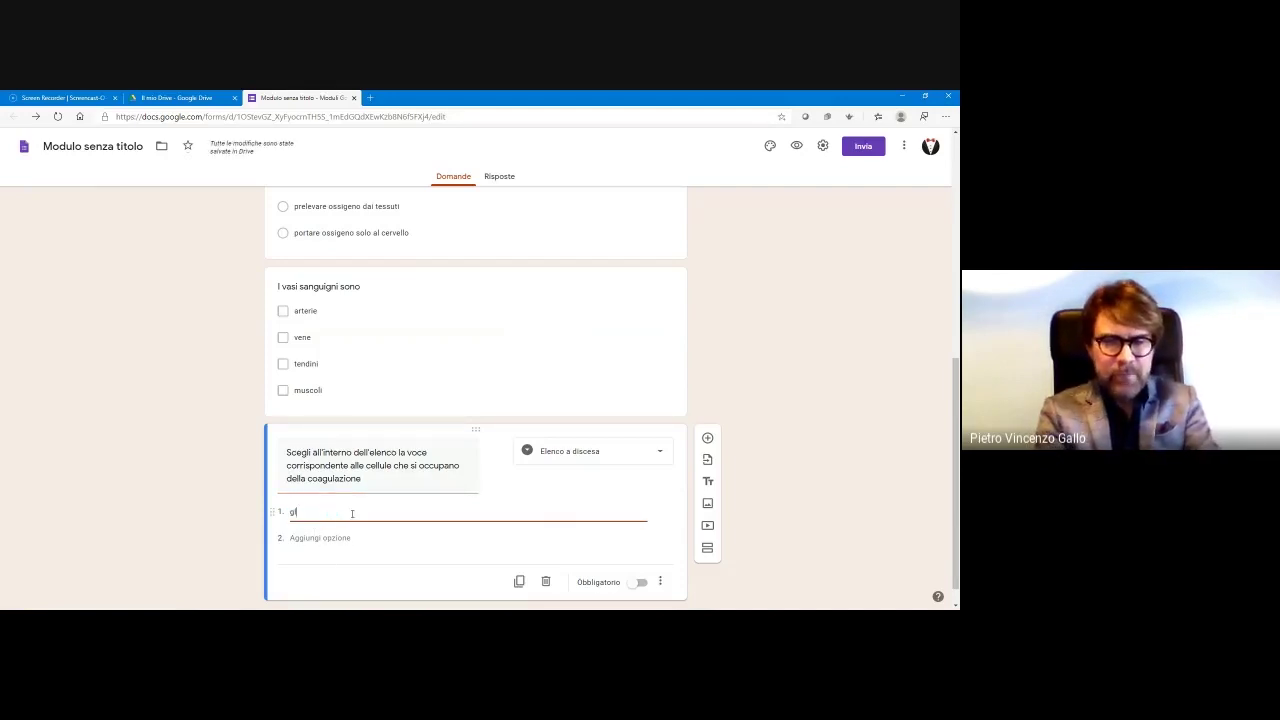
text(obul)
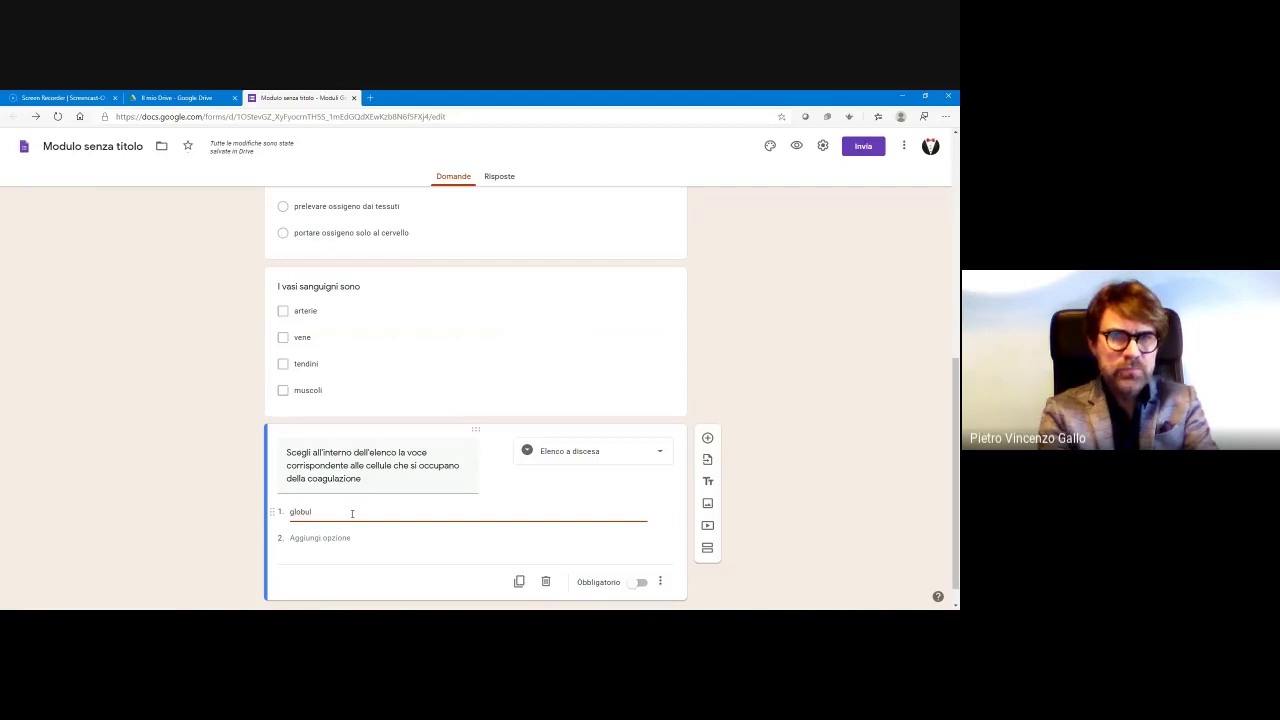
text(ui rossi)
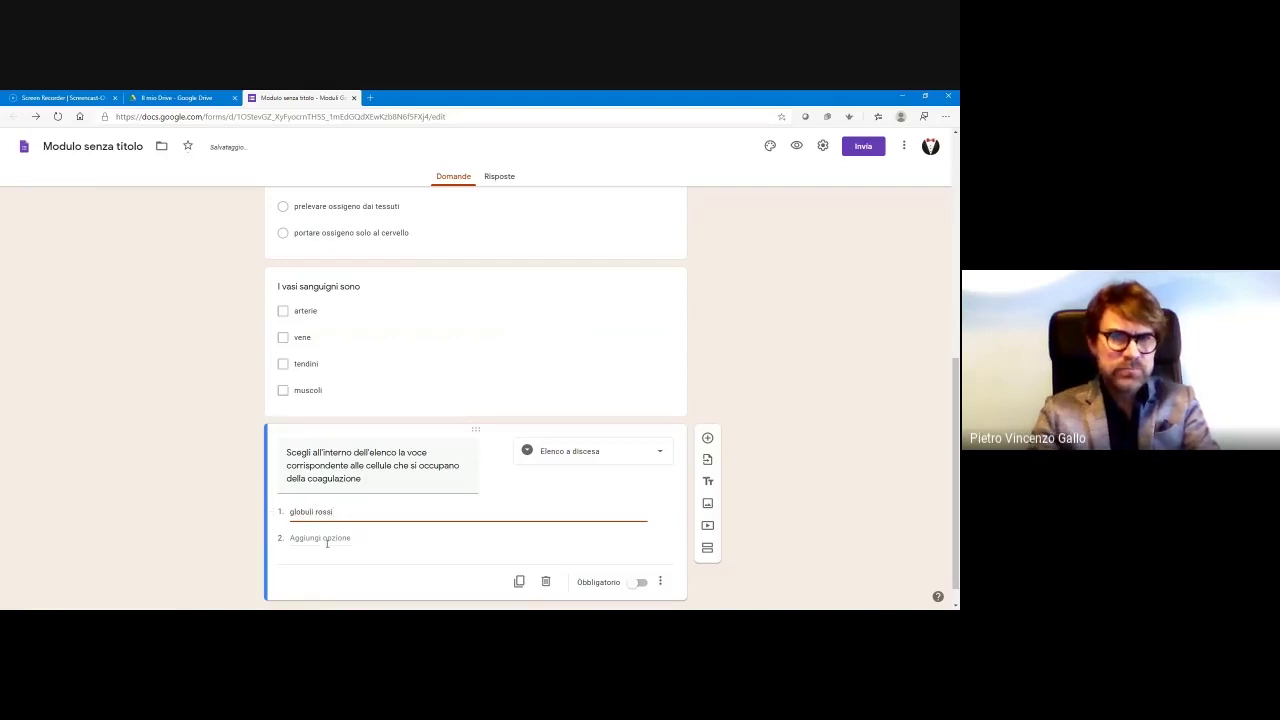
click(326, 540)
text(gl)
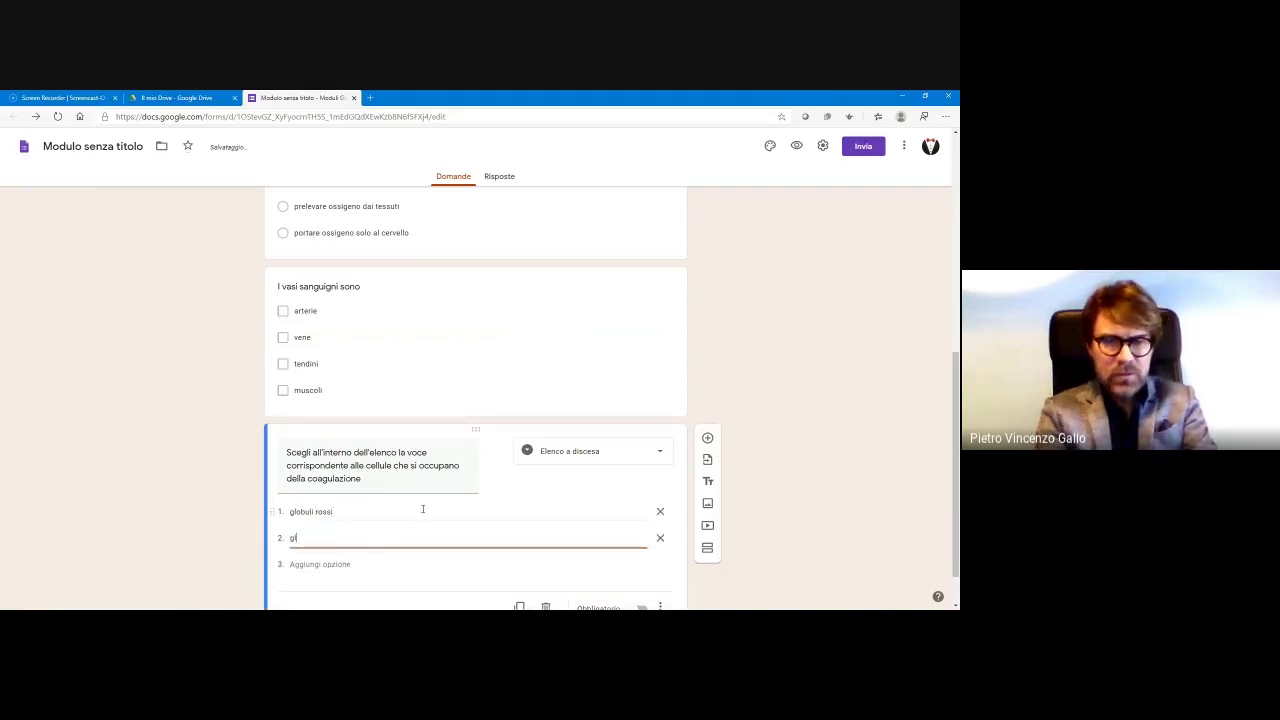
text(obuli bianchi)
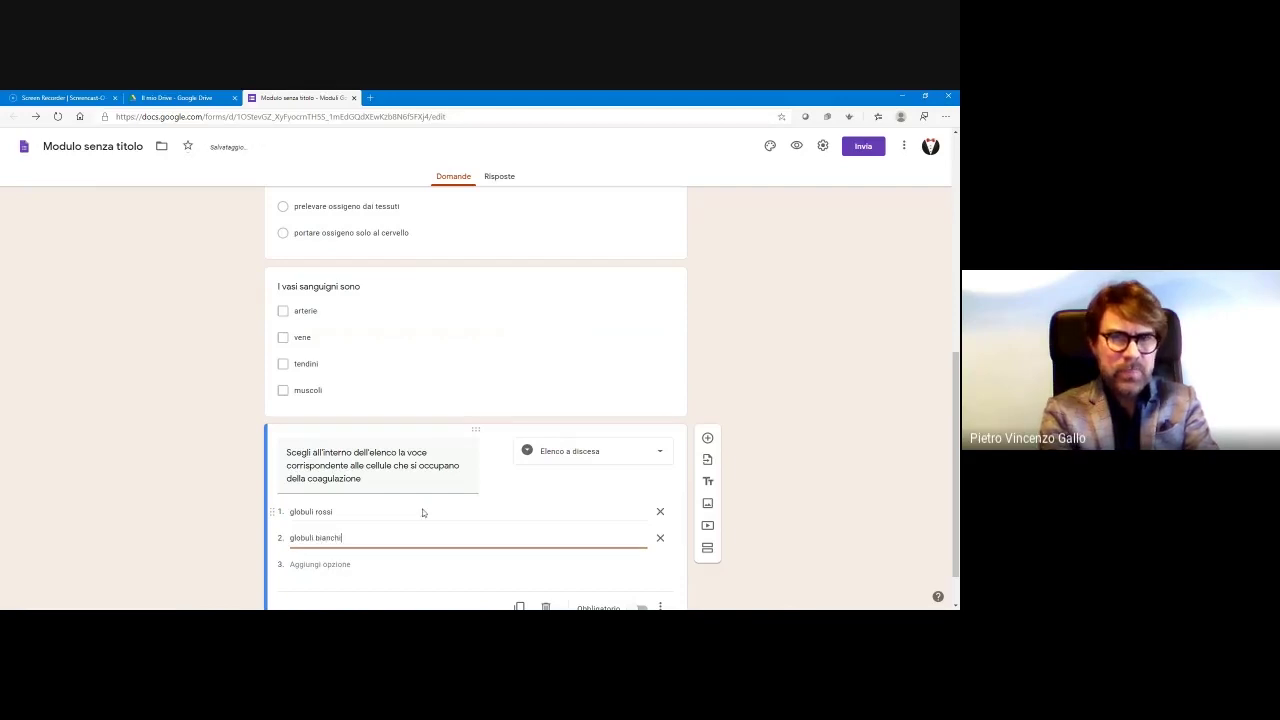
click(329, 567)
text(piastrine)
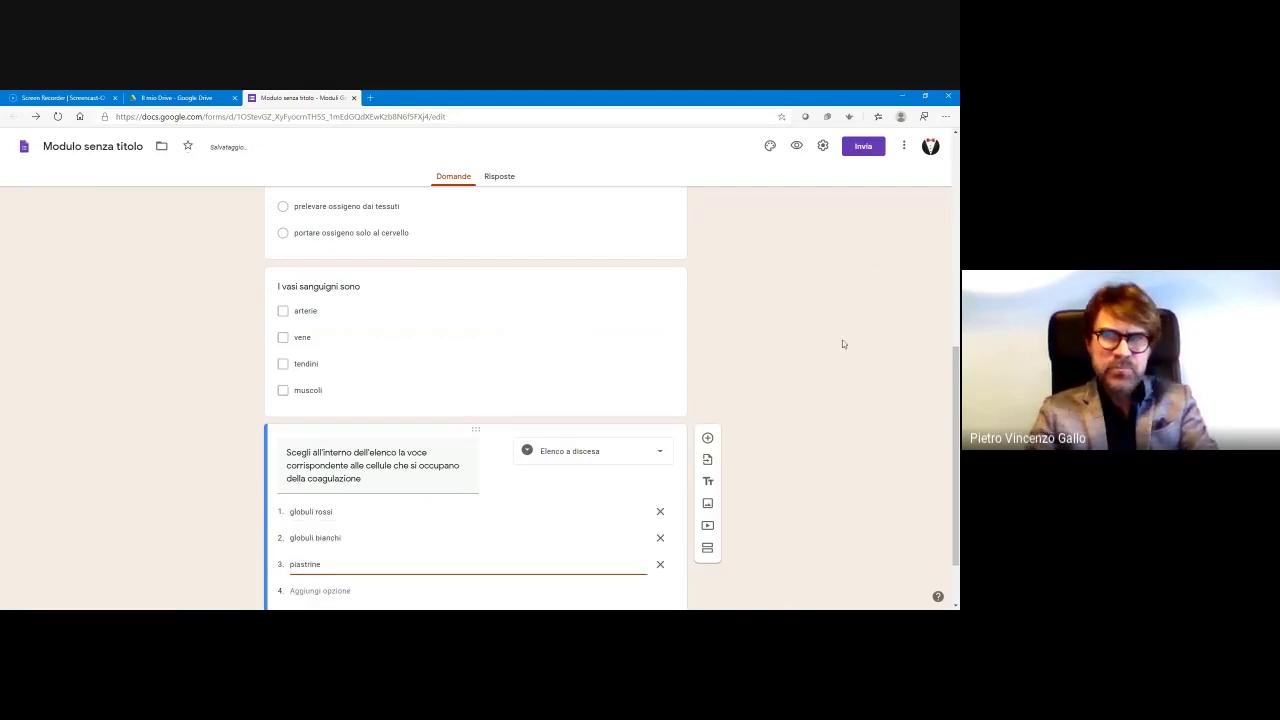
click(820, 393)
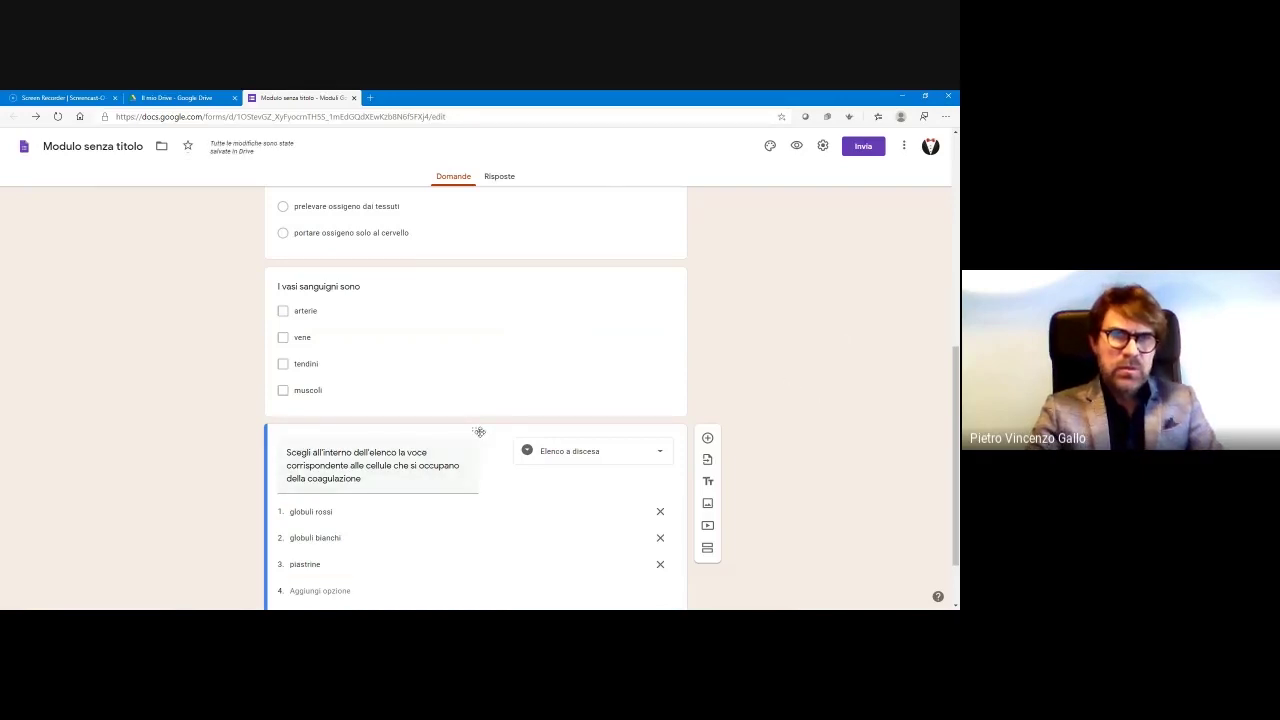
scroll(799, 469, down, 1)
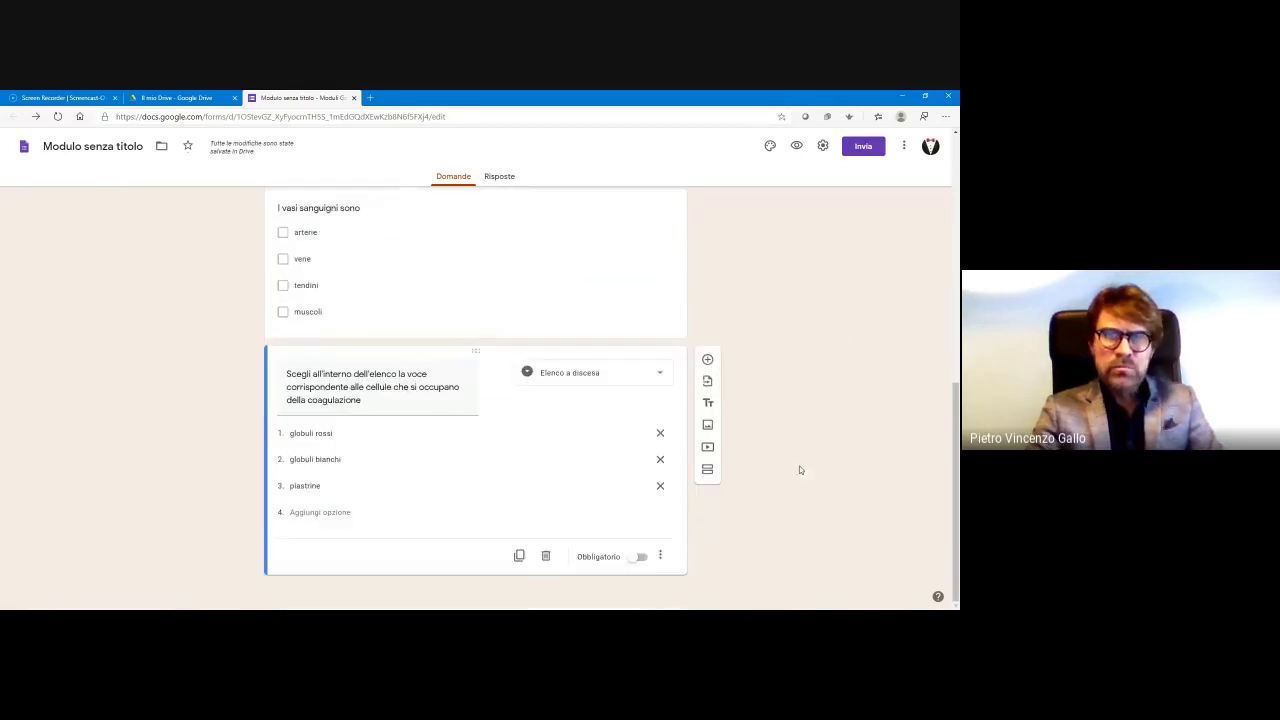
click(546, 558)
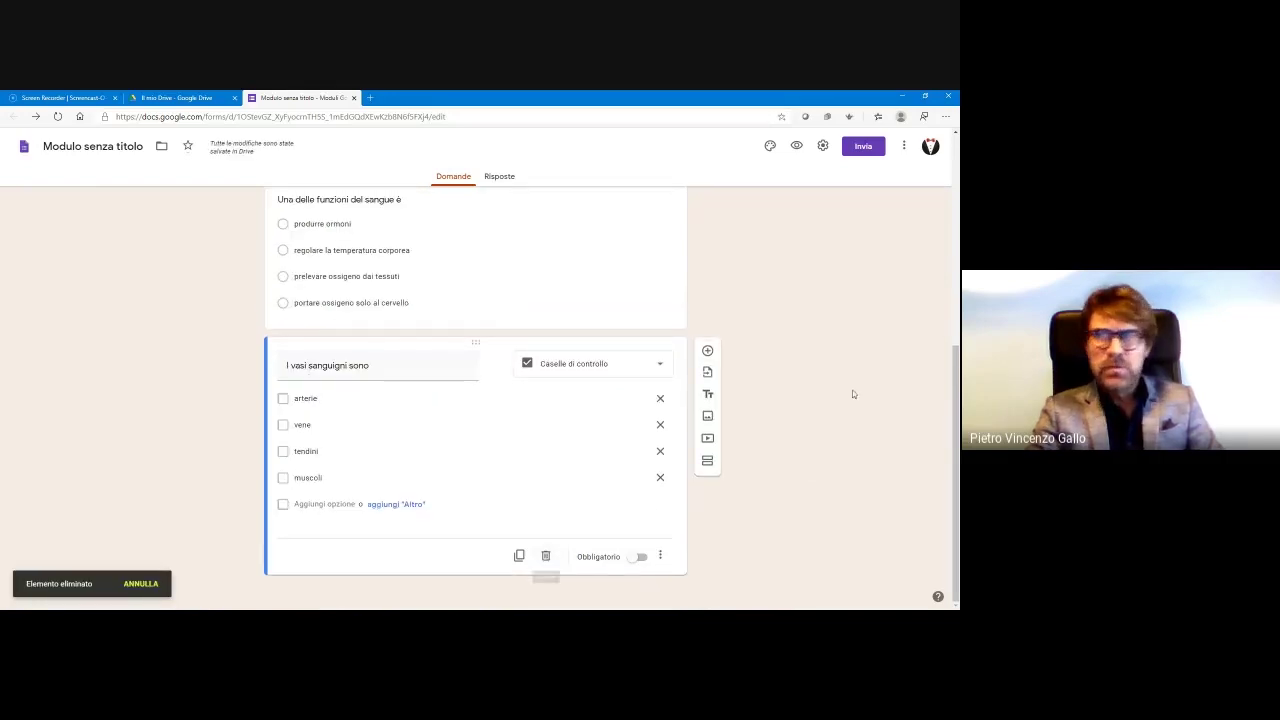
scroll(454, 486, up, 2)
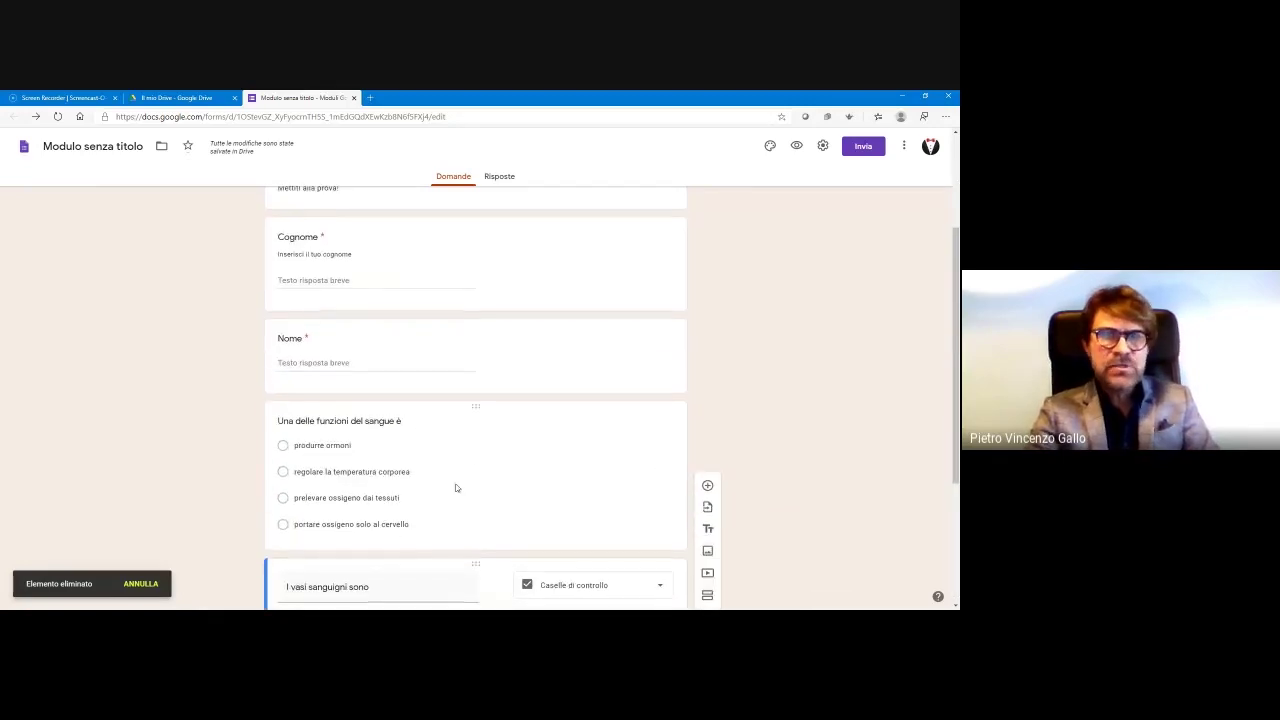
scroll(474, 467, down, 1)
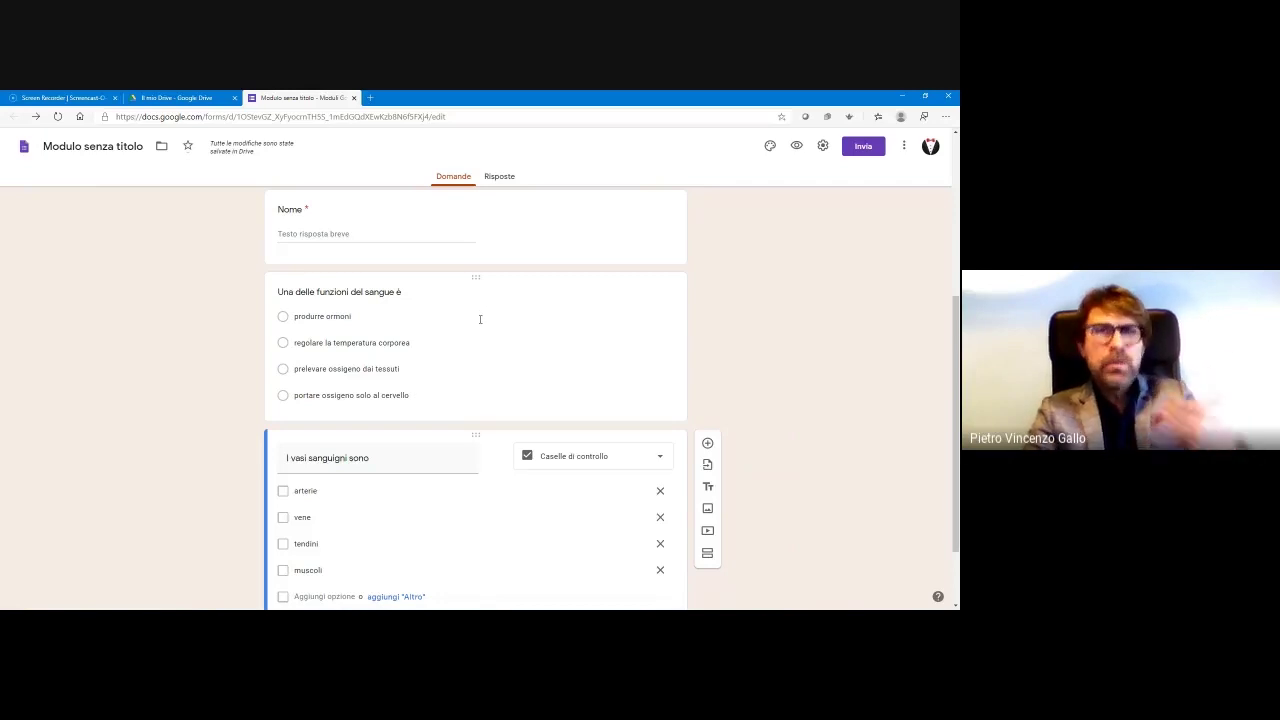
click(474, 279)
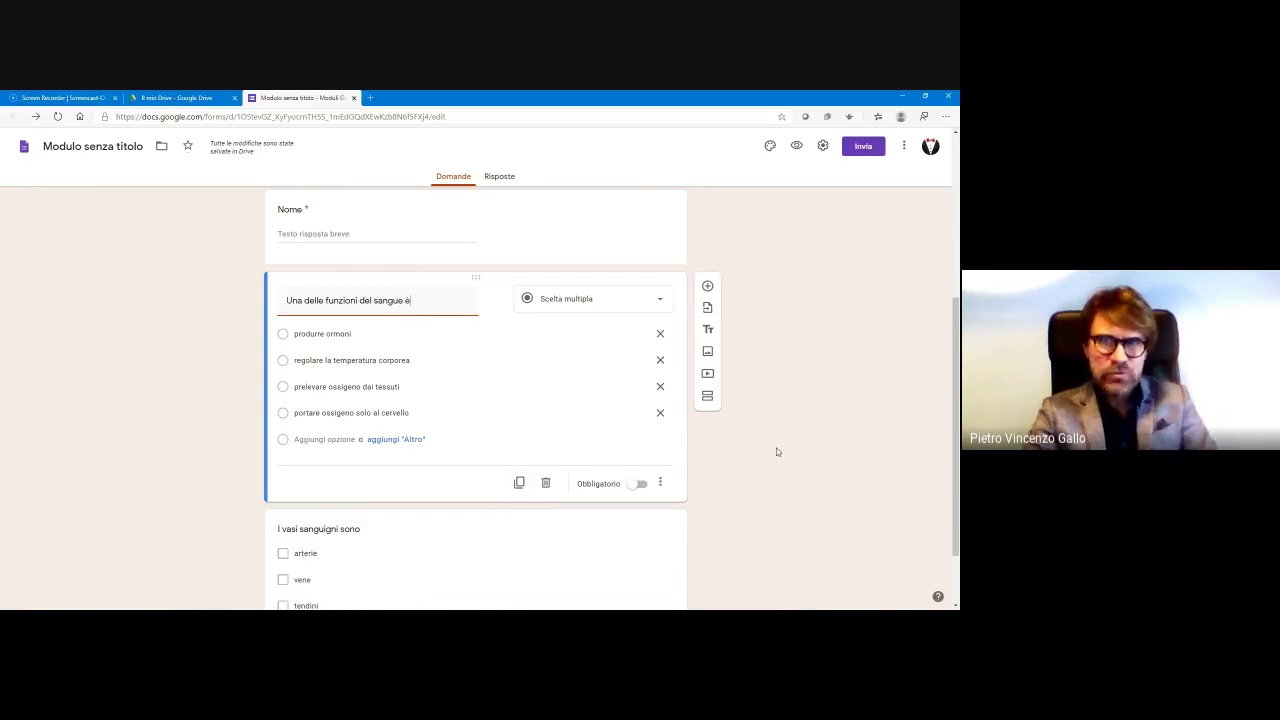
scroll(776, 451, down, 2)
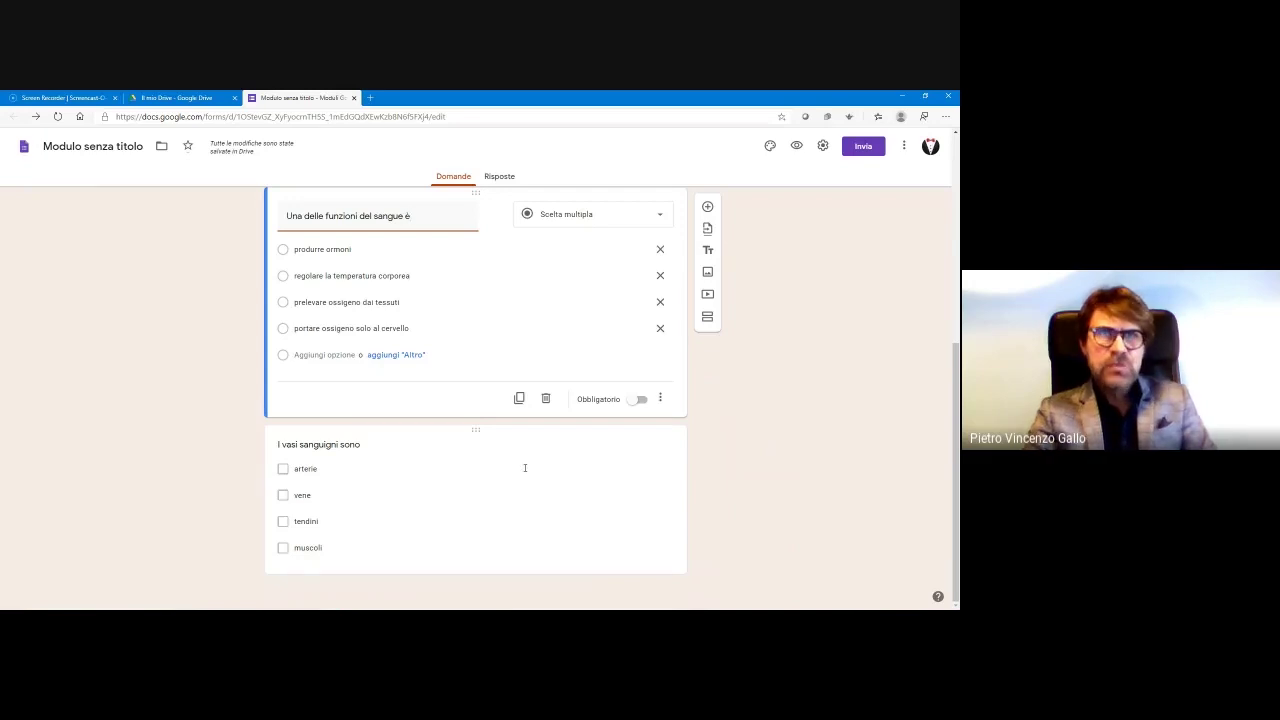
scroll(714, 438, up, 5)
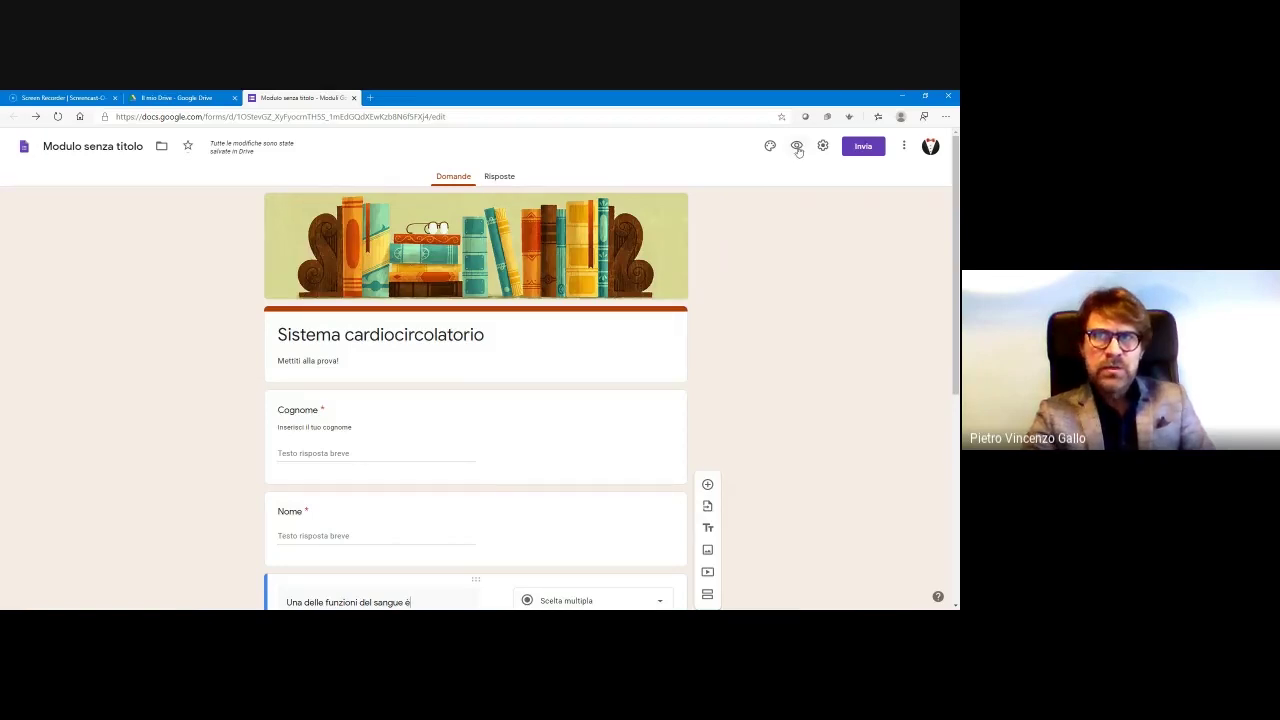
click(797, 147)
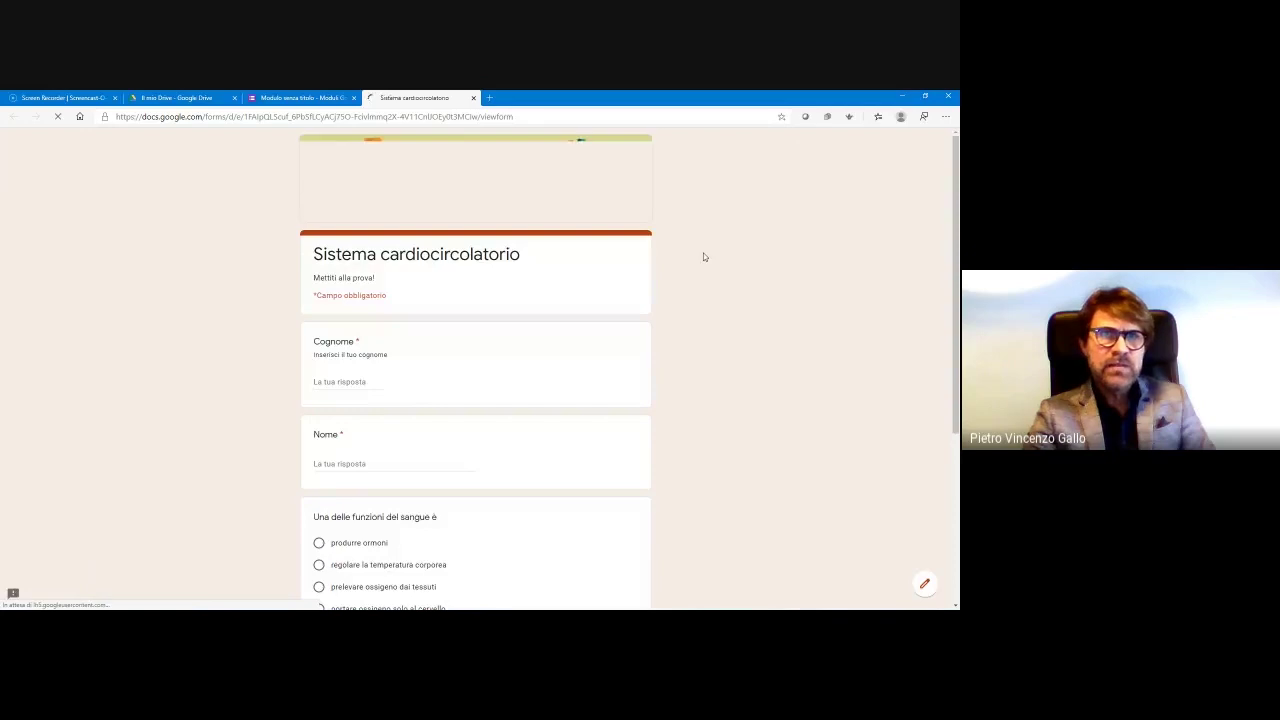
scroll(675, 326, down, 3)
scroll(675, 326, up, 2)
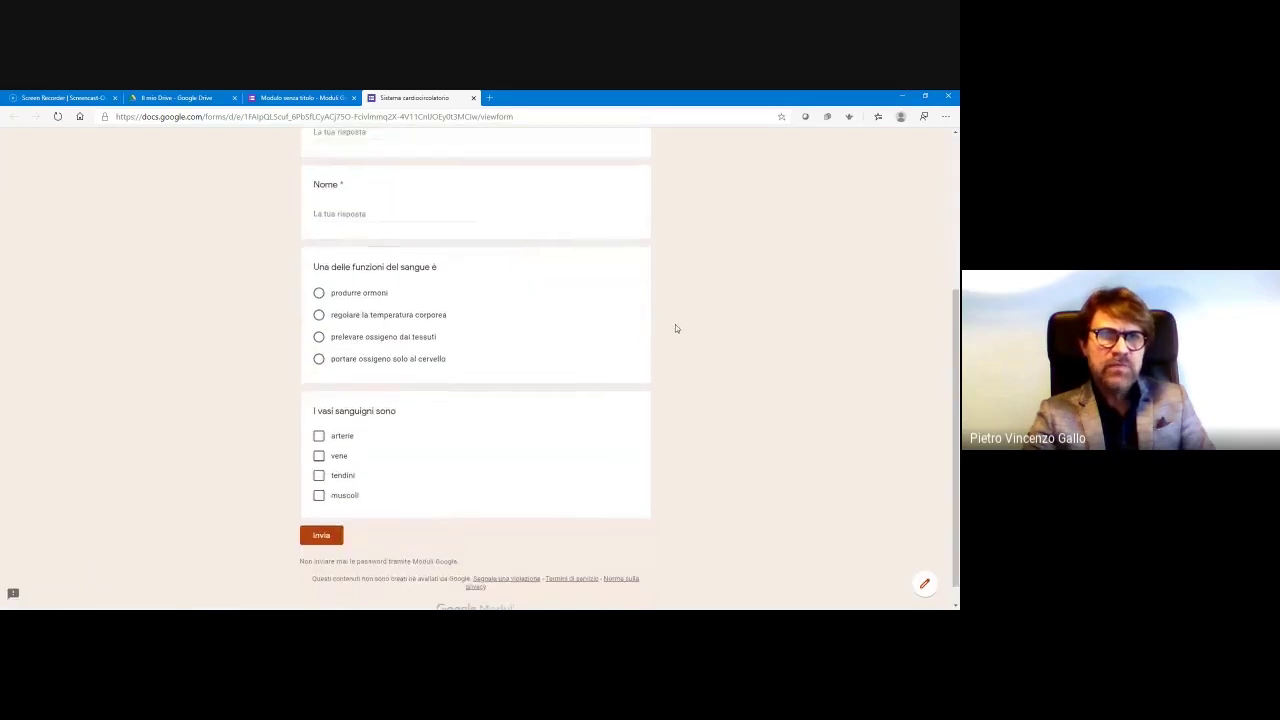
scroll(675, 328, up, 1)
scroll(675, 328, down, 4)
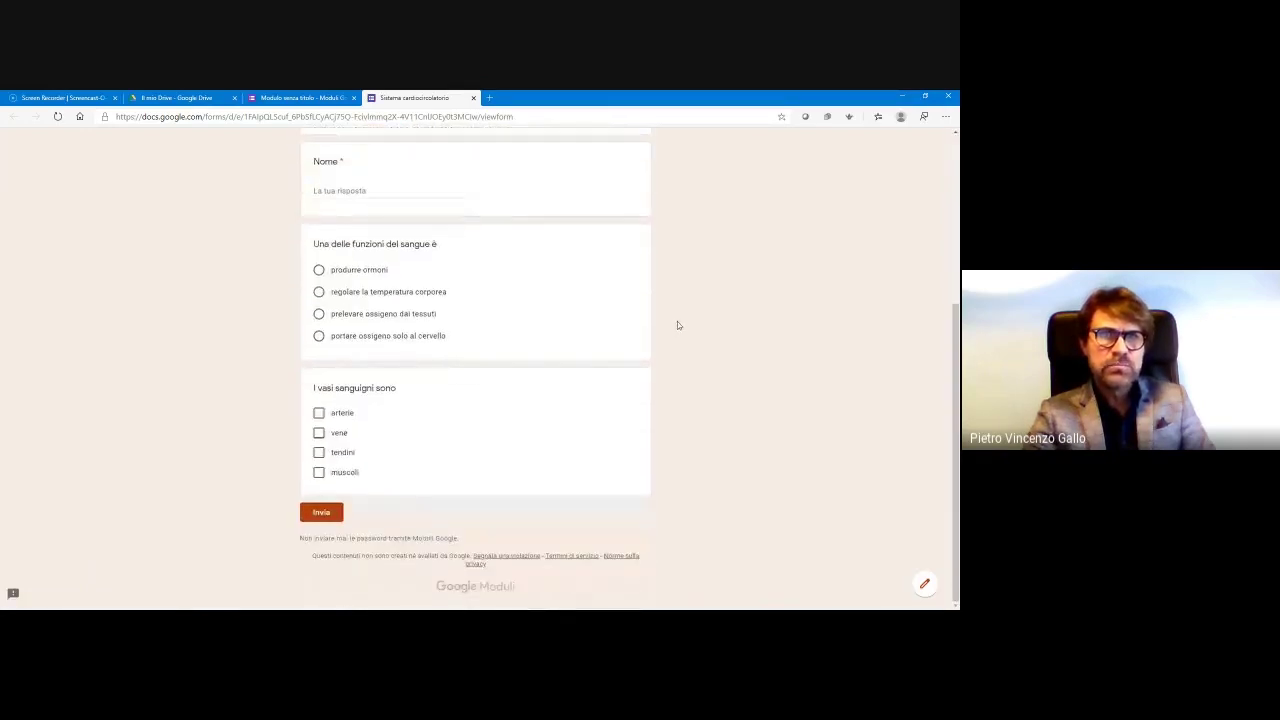
click(473, 97)
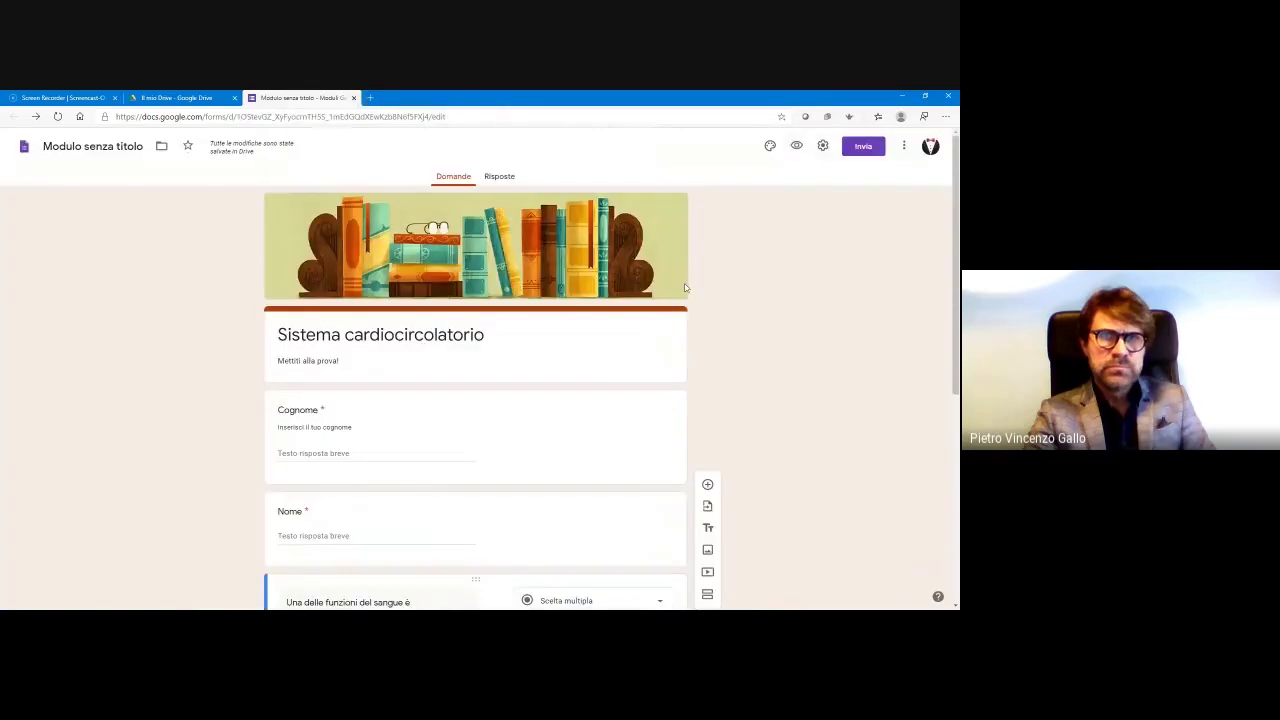
scroll(738, 344, down, 4)
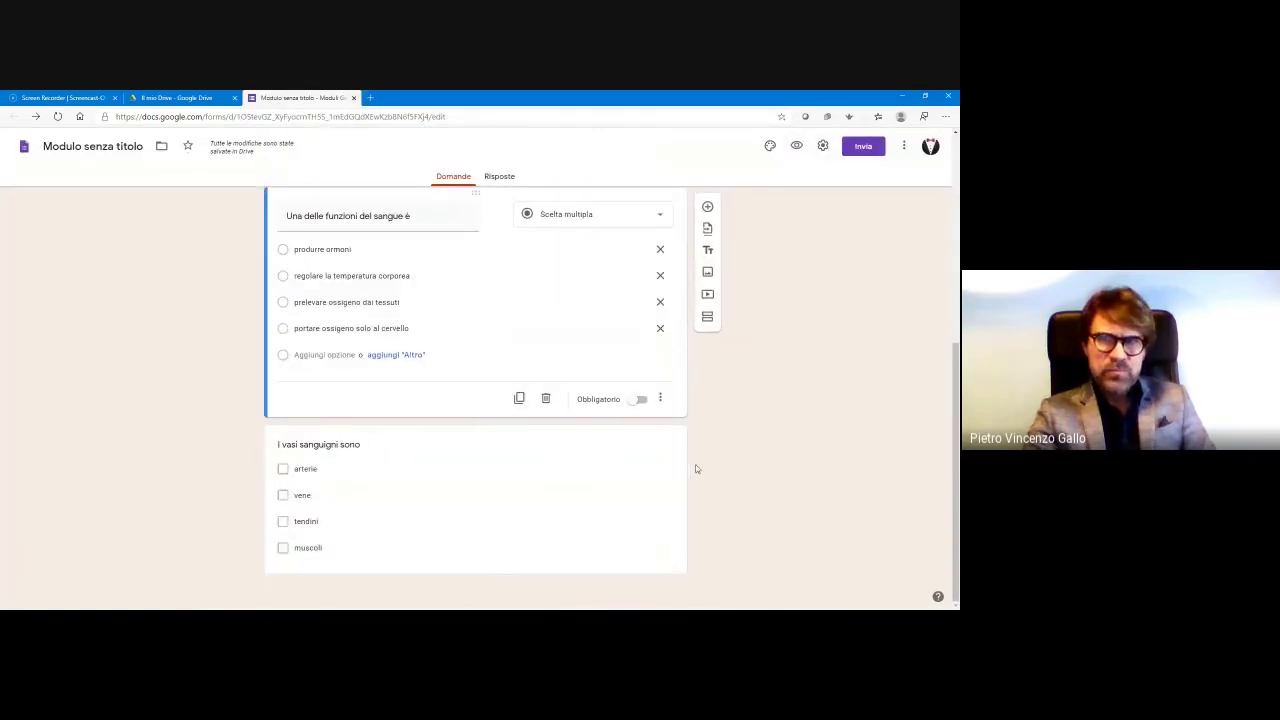
- Add a Scala lineare question running from 1 to 10
click(604, 469)
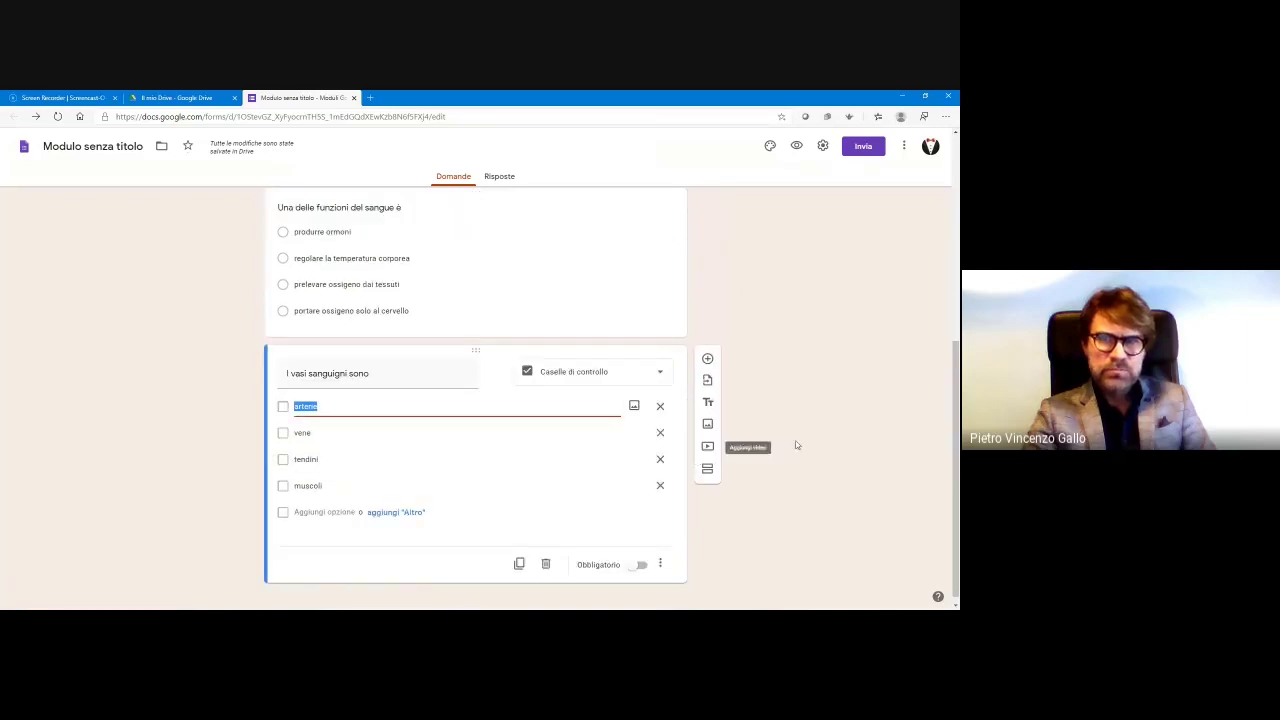
click(707, 354)
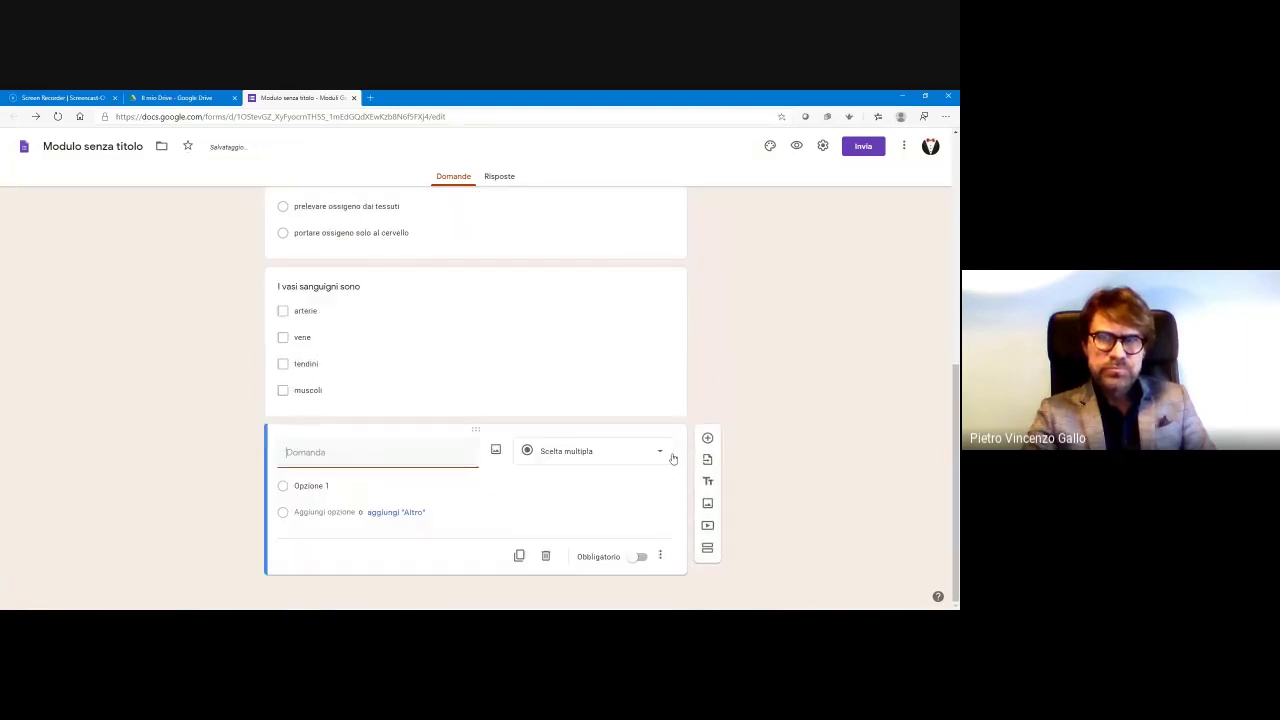
click(661, 453)
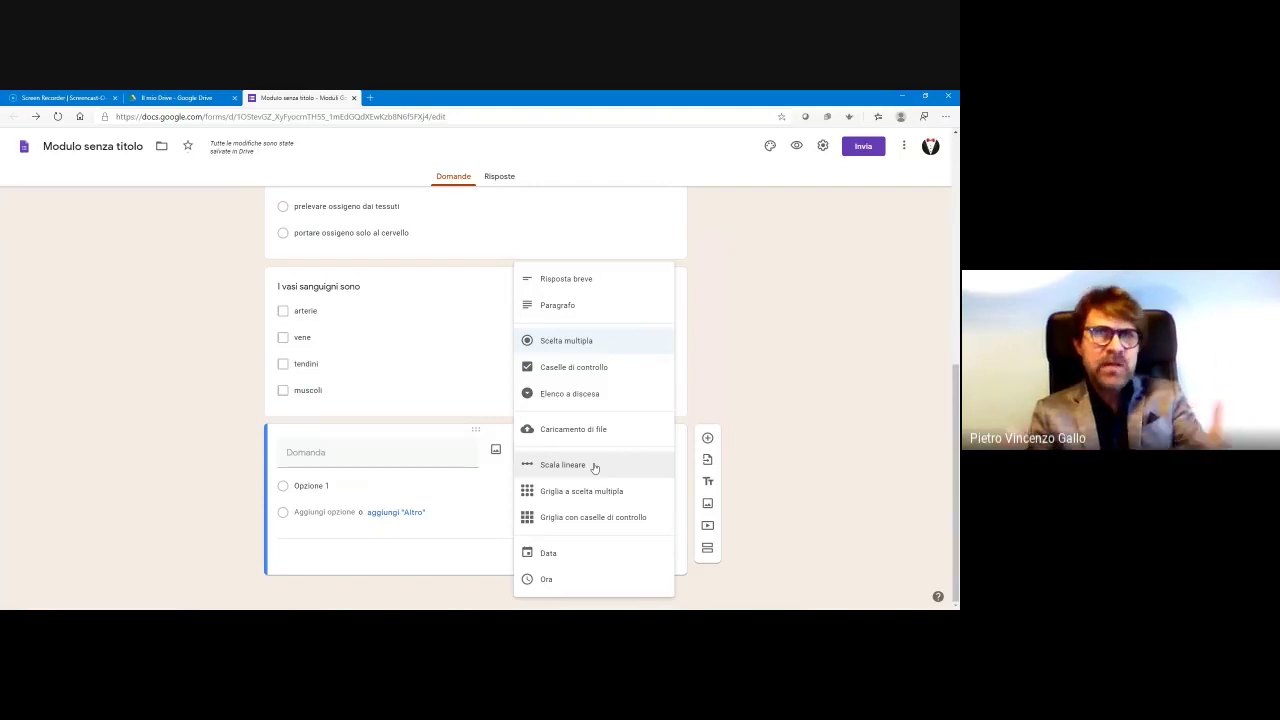
click(588, 465)
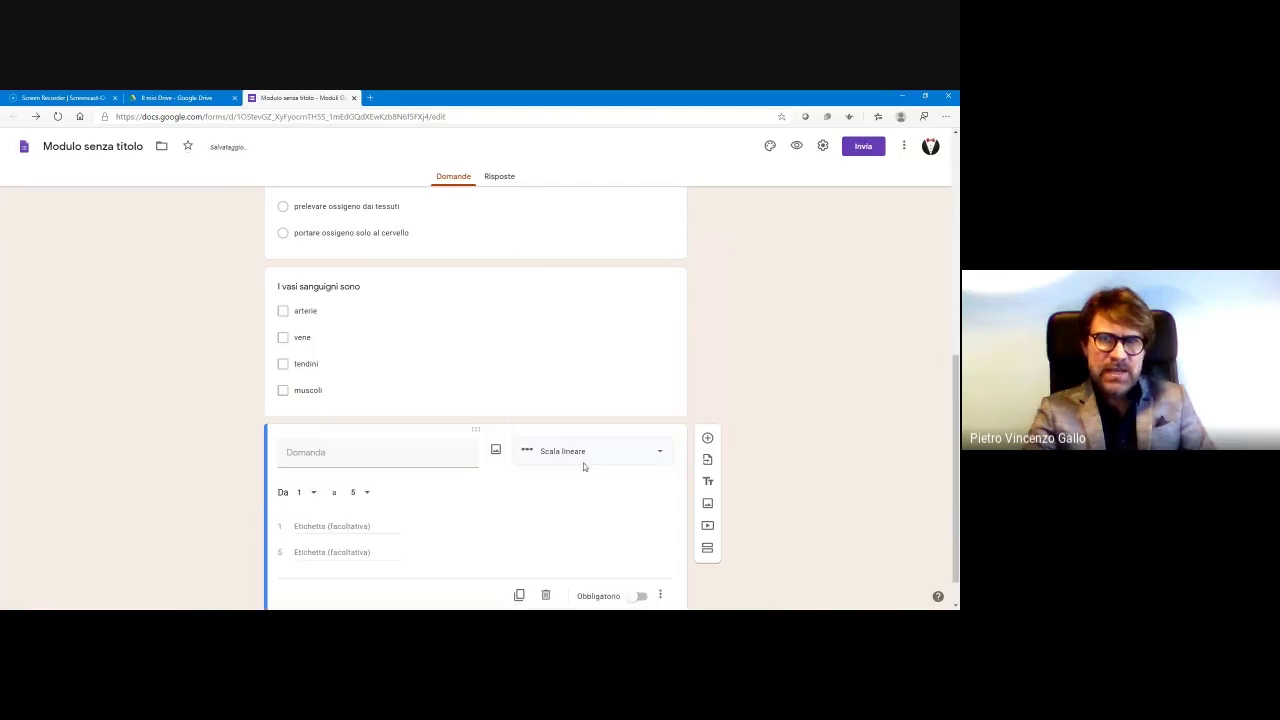
click(366, 494)
click(370, 580)
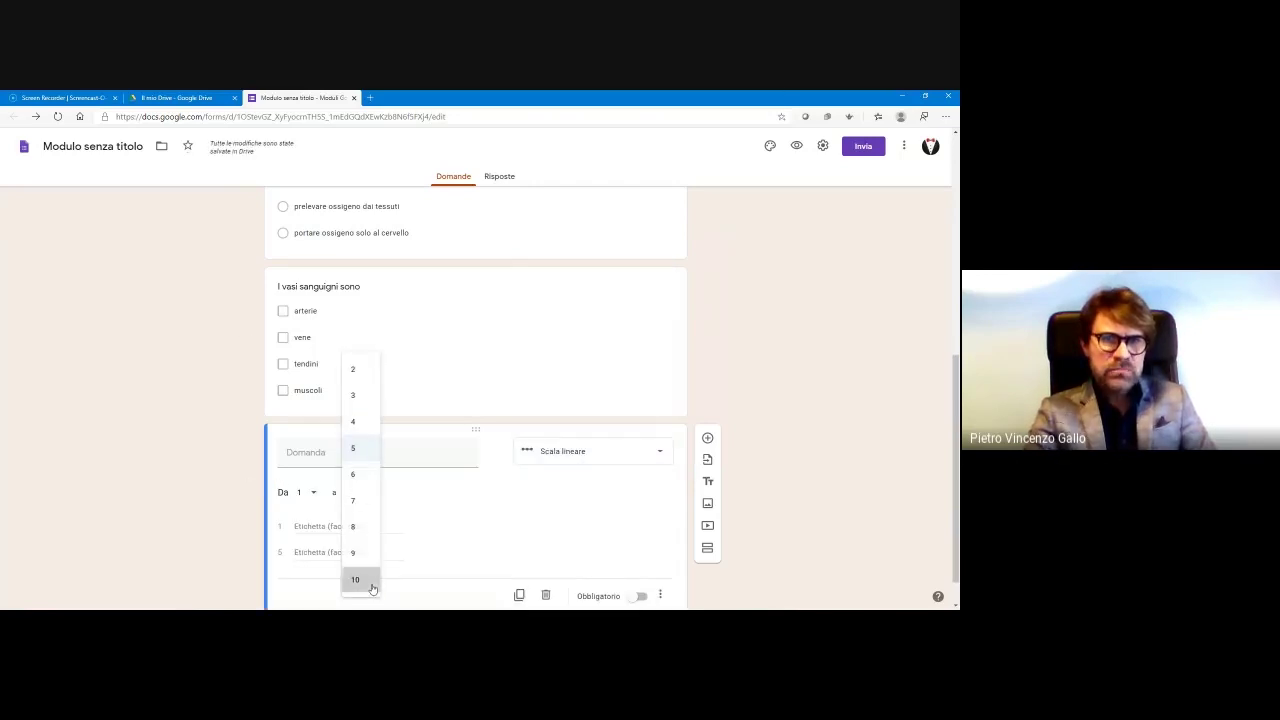
- Ask how useful the heart's work is, labelling 1 'Poco' and 10 'Tantissimo'
click(317, 453)
text(In scal)
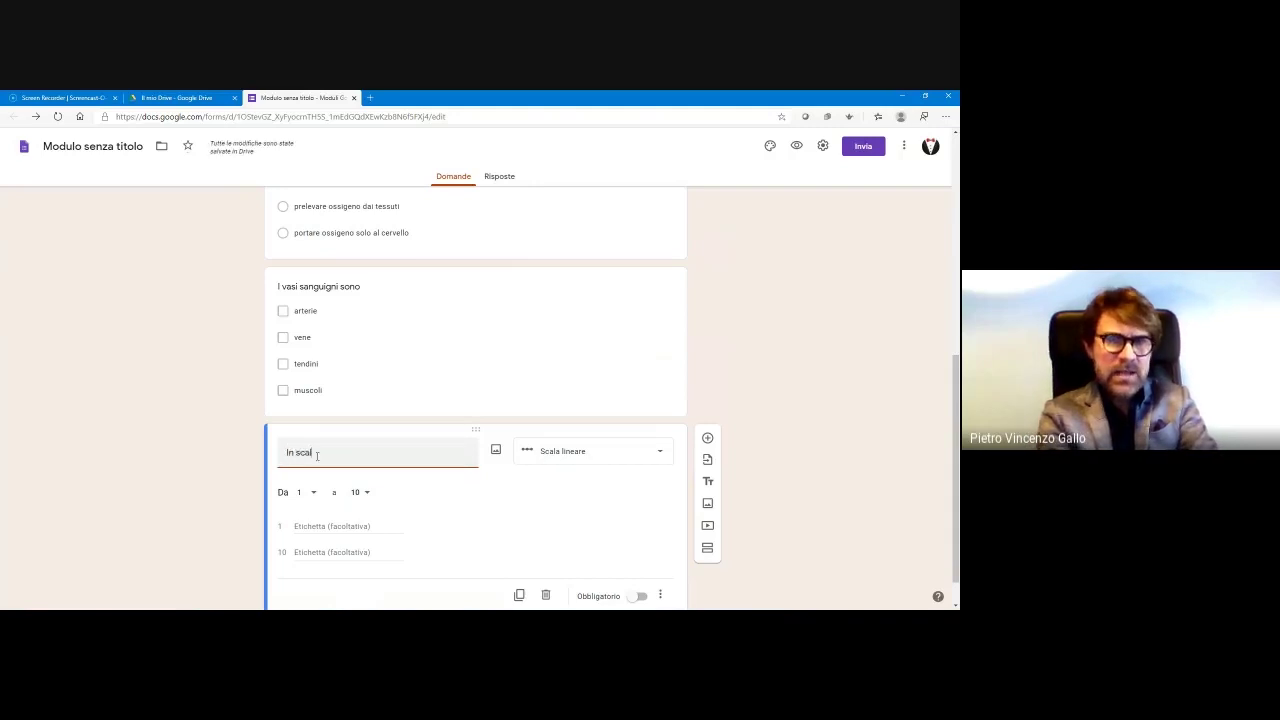
text(a da 1 a)
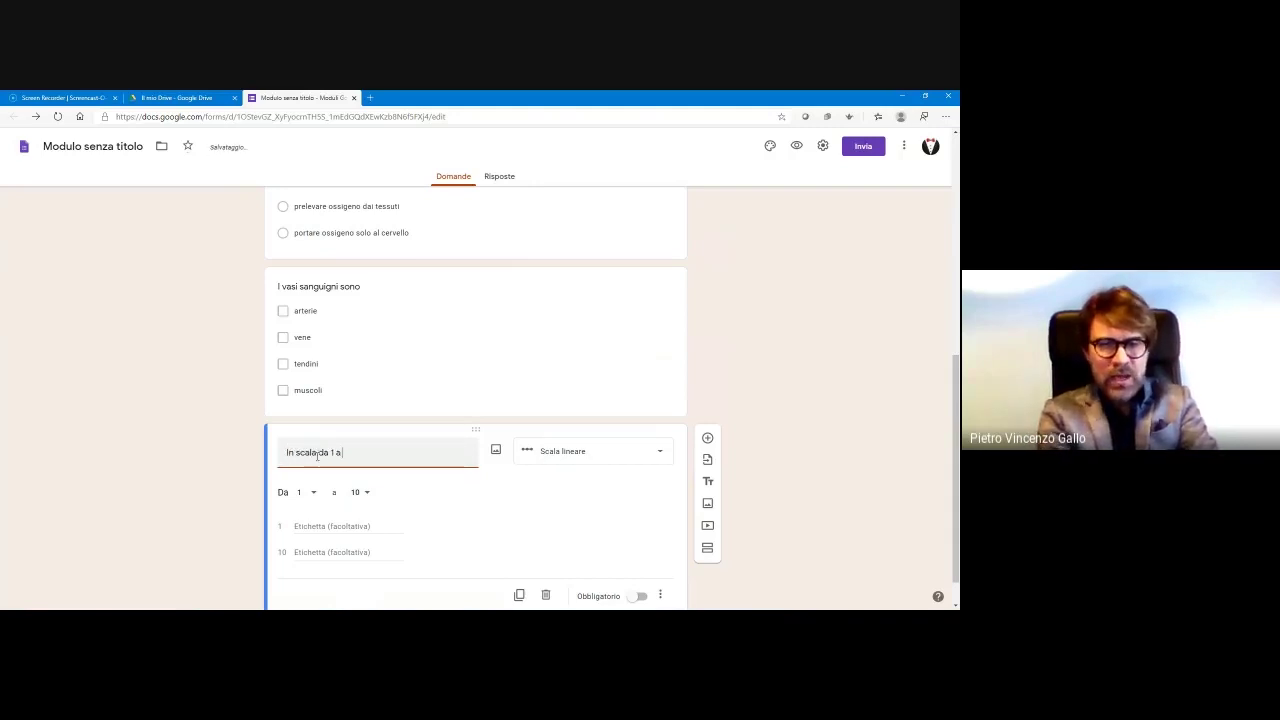
text( 10 quanto ritieni utile il l)
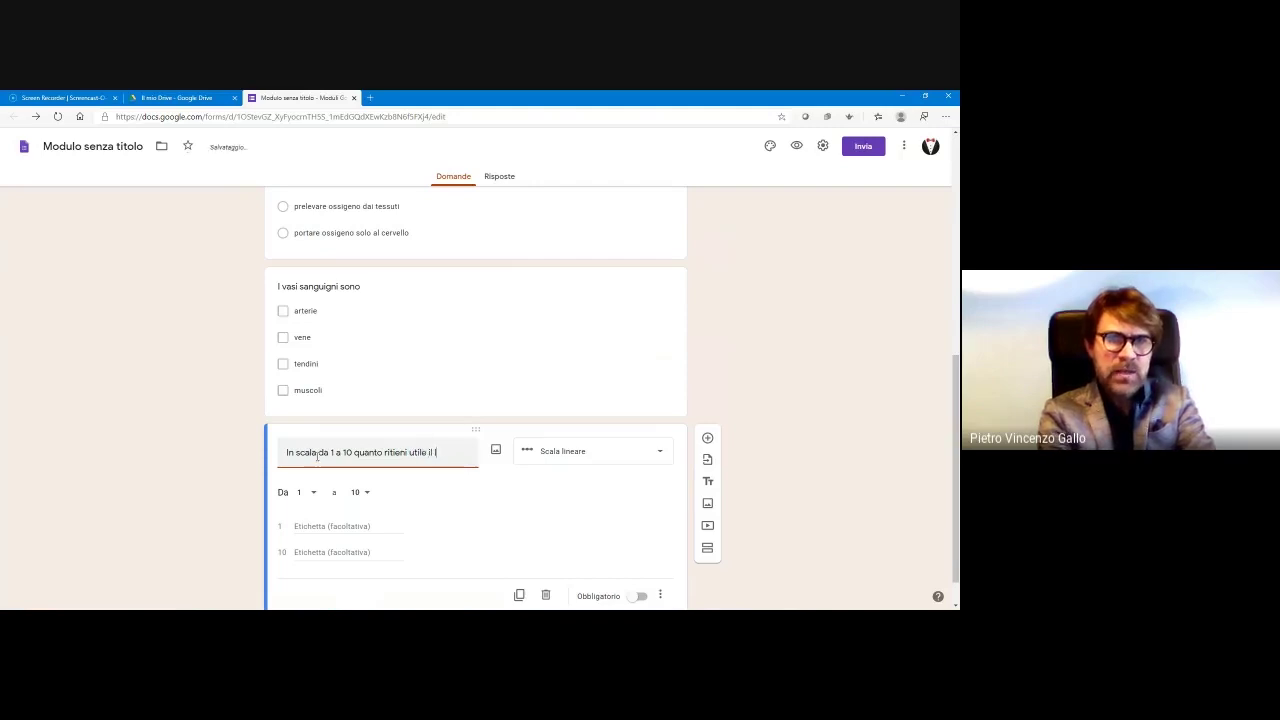
text(avoro del cuore?)
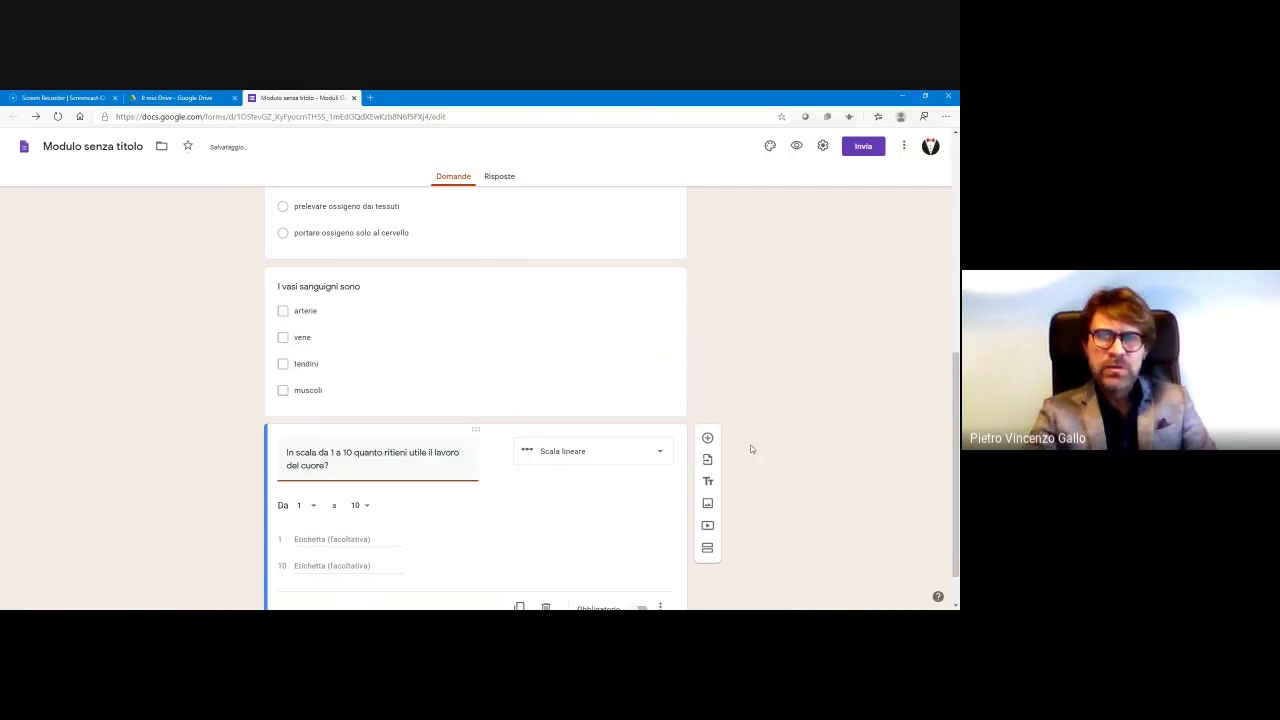
click(797, 443)
scroll(782, 426, down, 1)
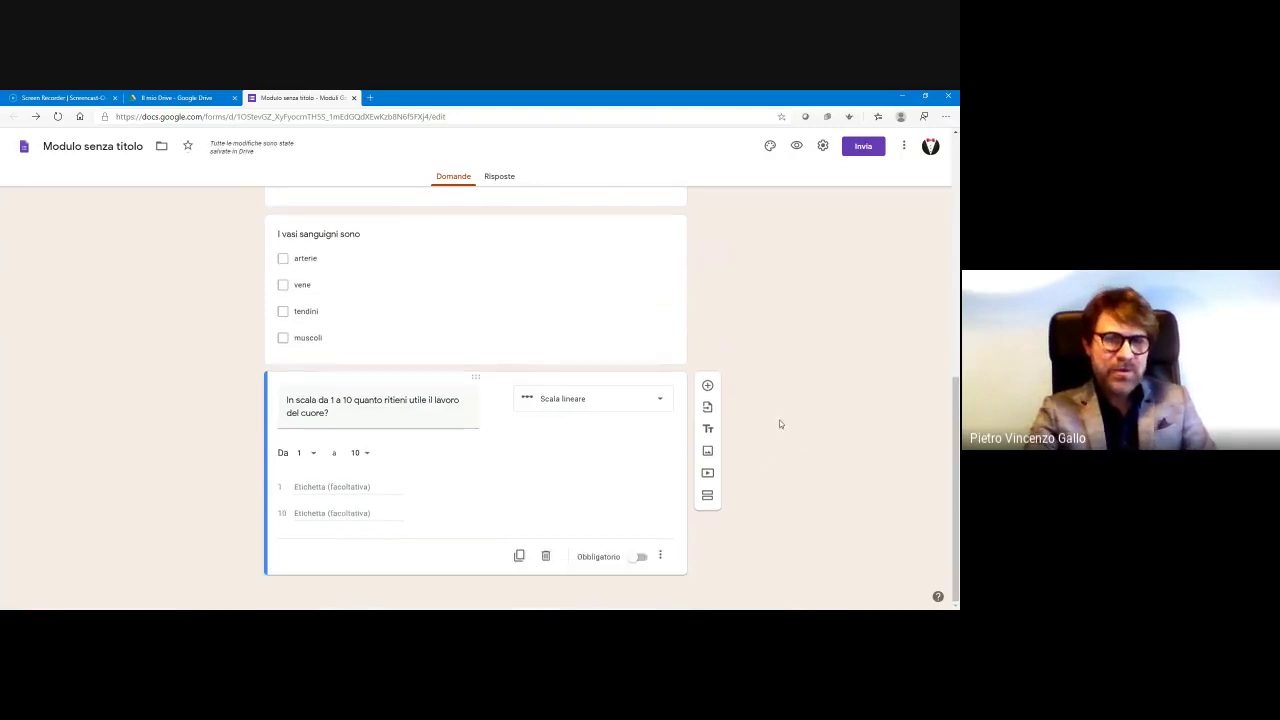
click(309, 489)
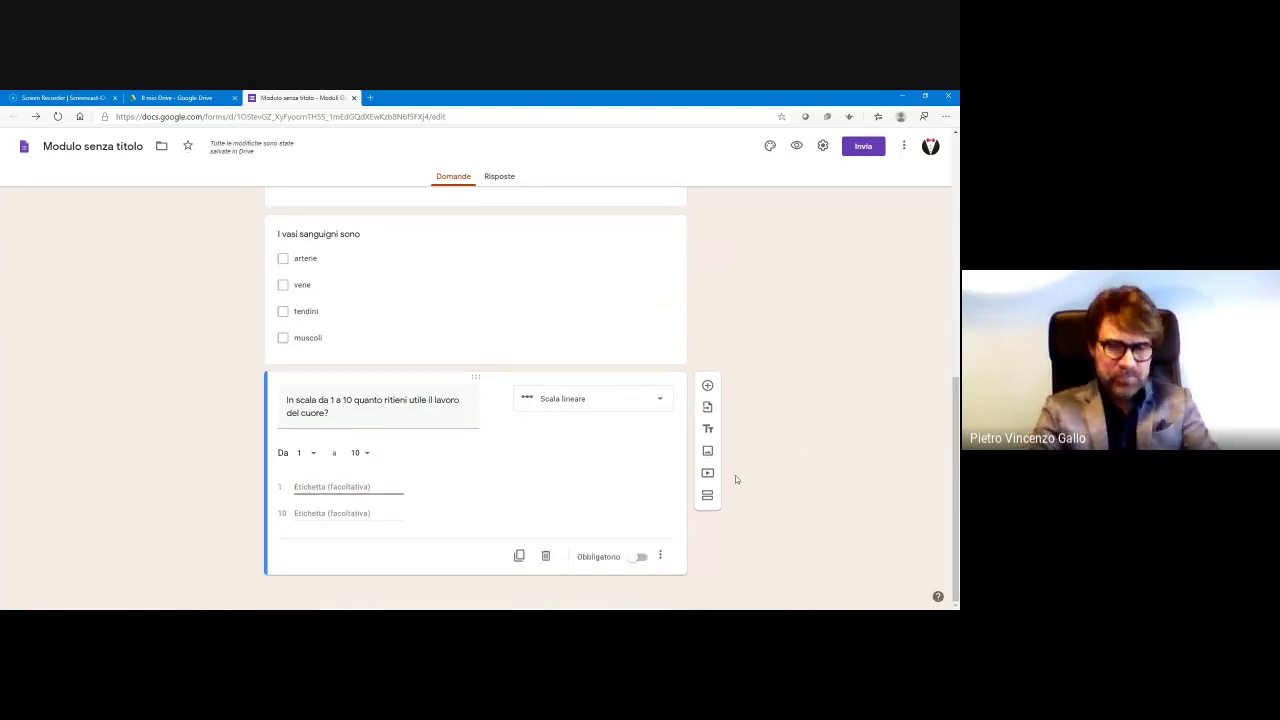
text(Poco)
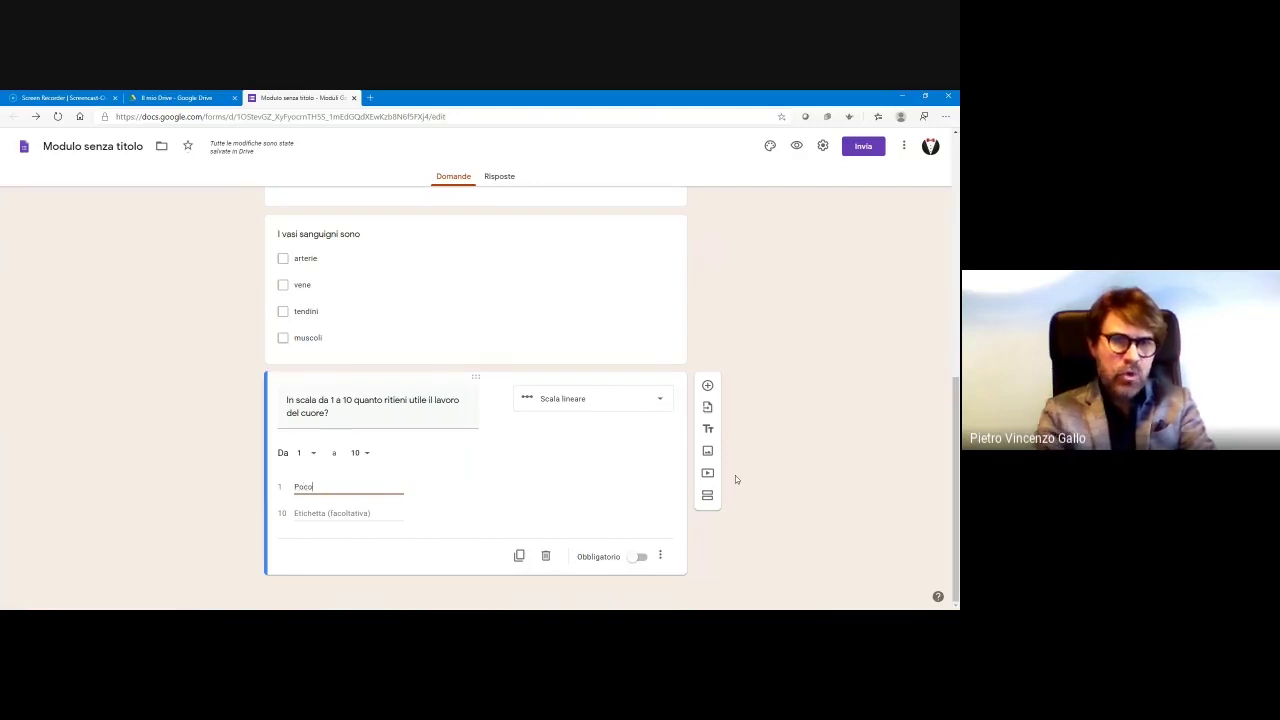
click(309, 512)
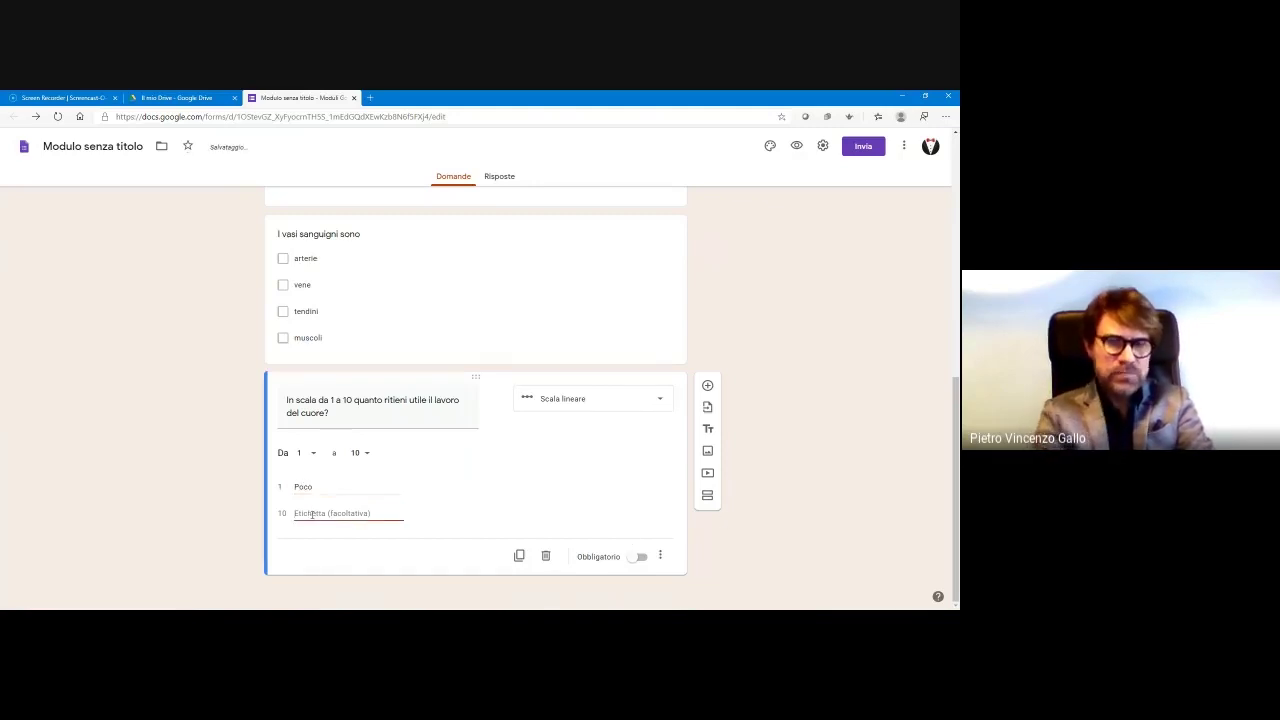
text(Tantissimo)
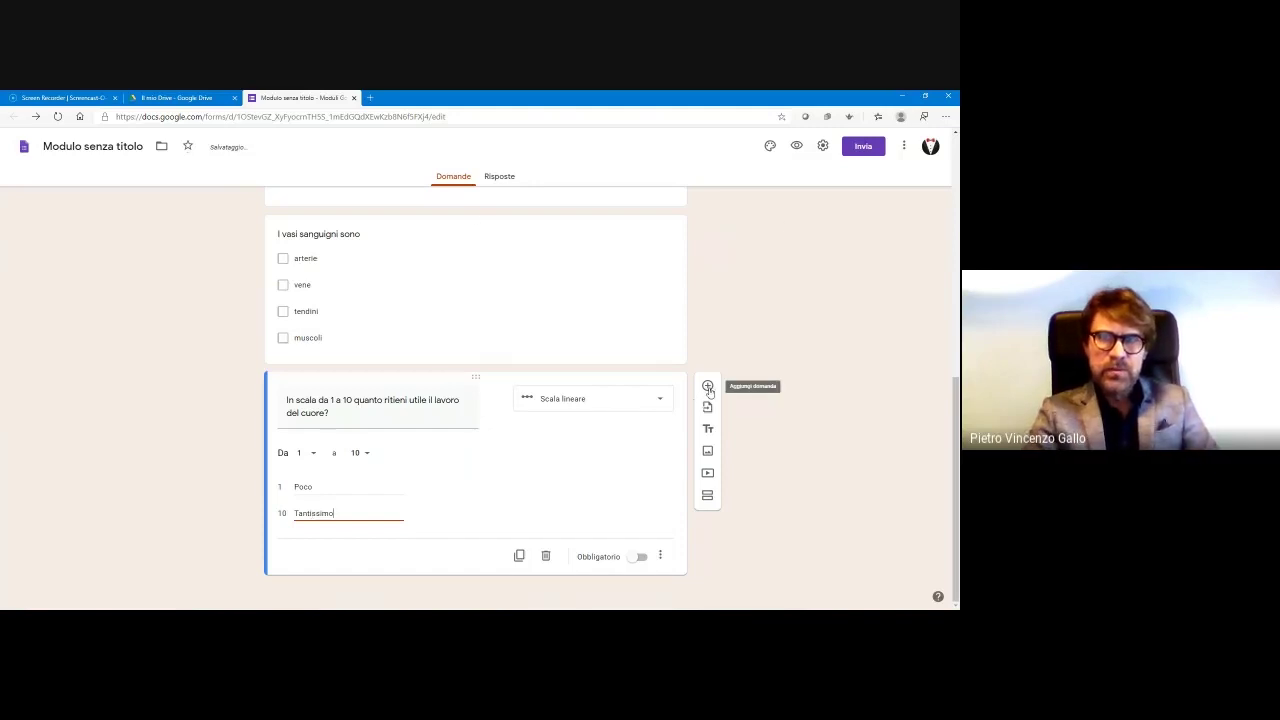
- Add a new question and make it a multiple-choice grid
click(707, 385)
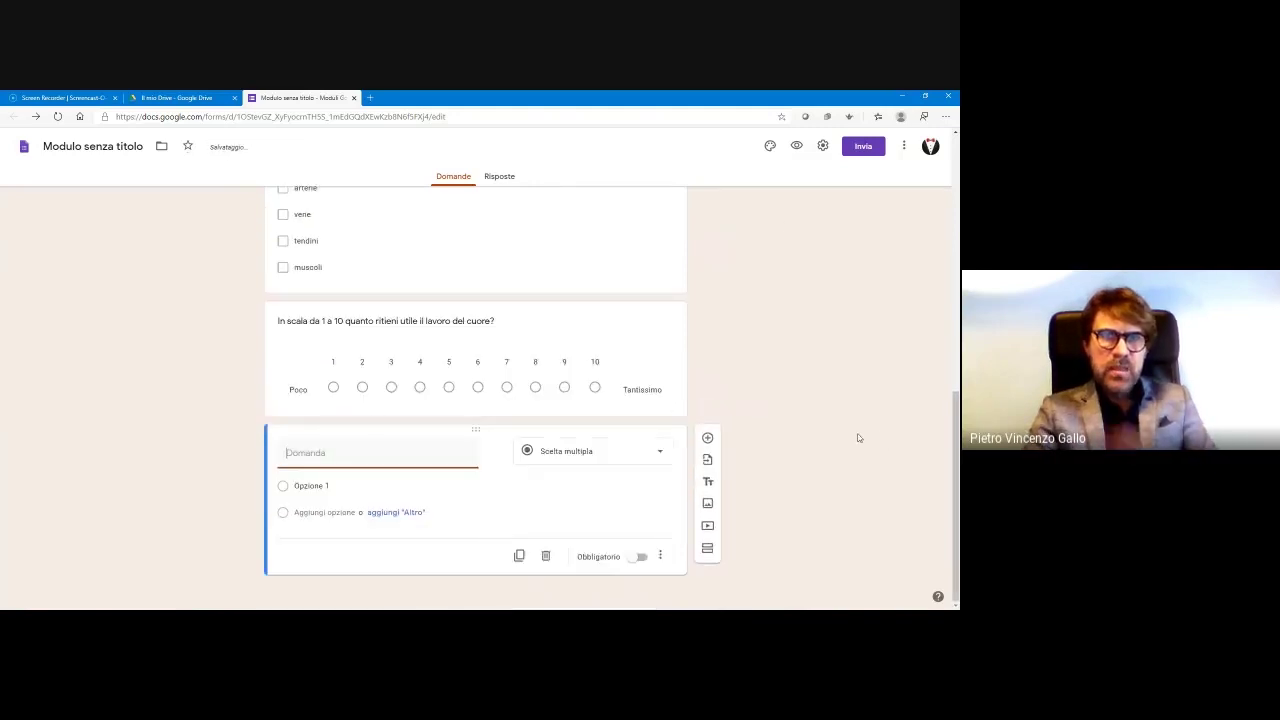
click(661, 455)
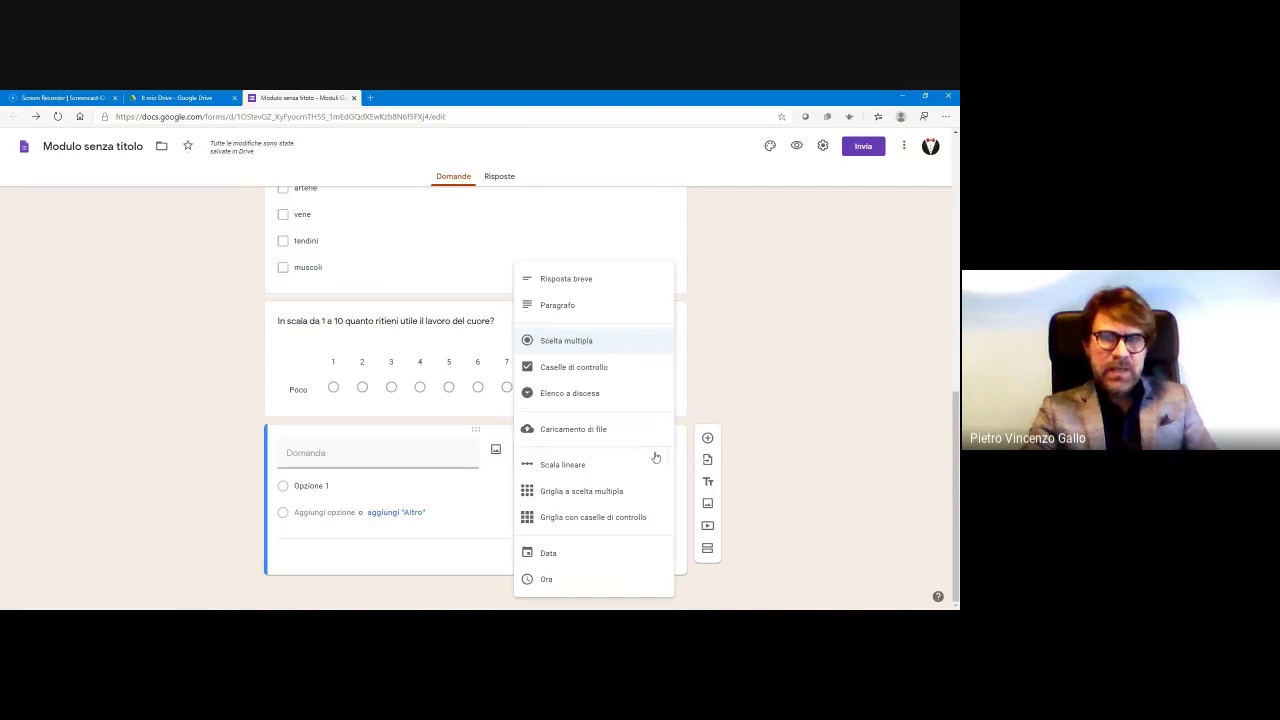
click(615, 497)
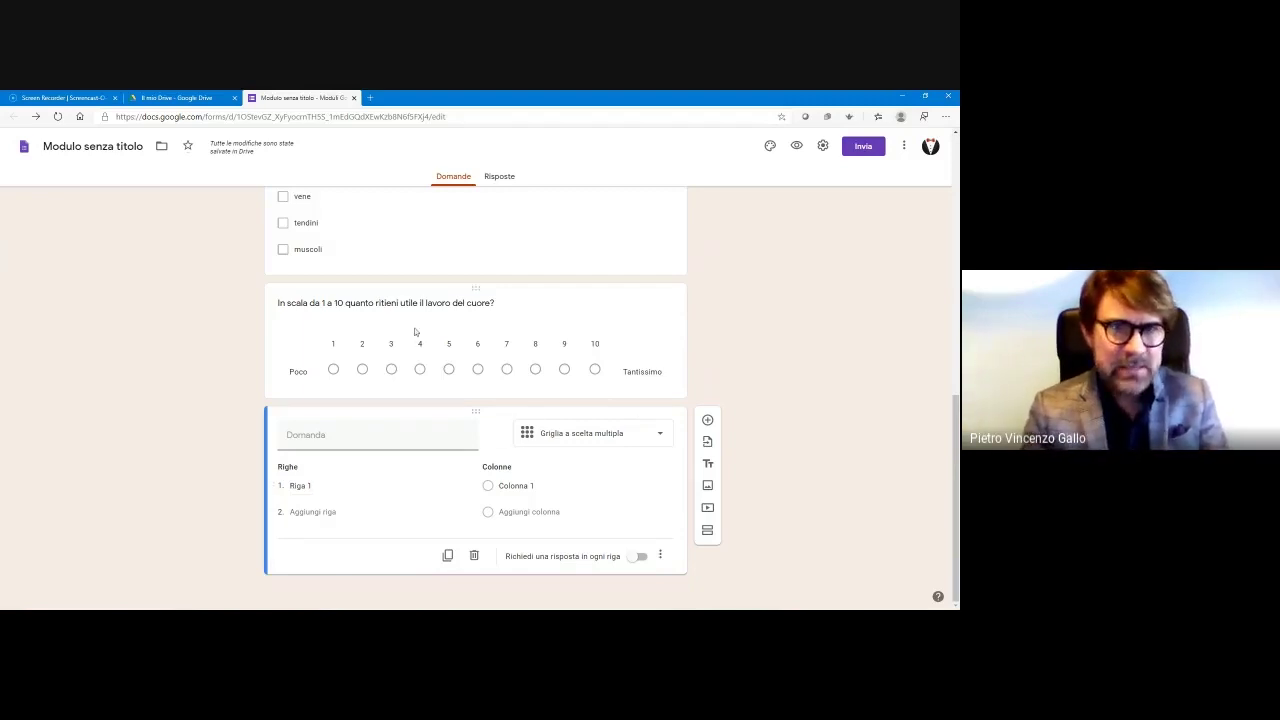
key(ctrl+z)
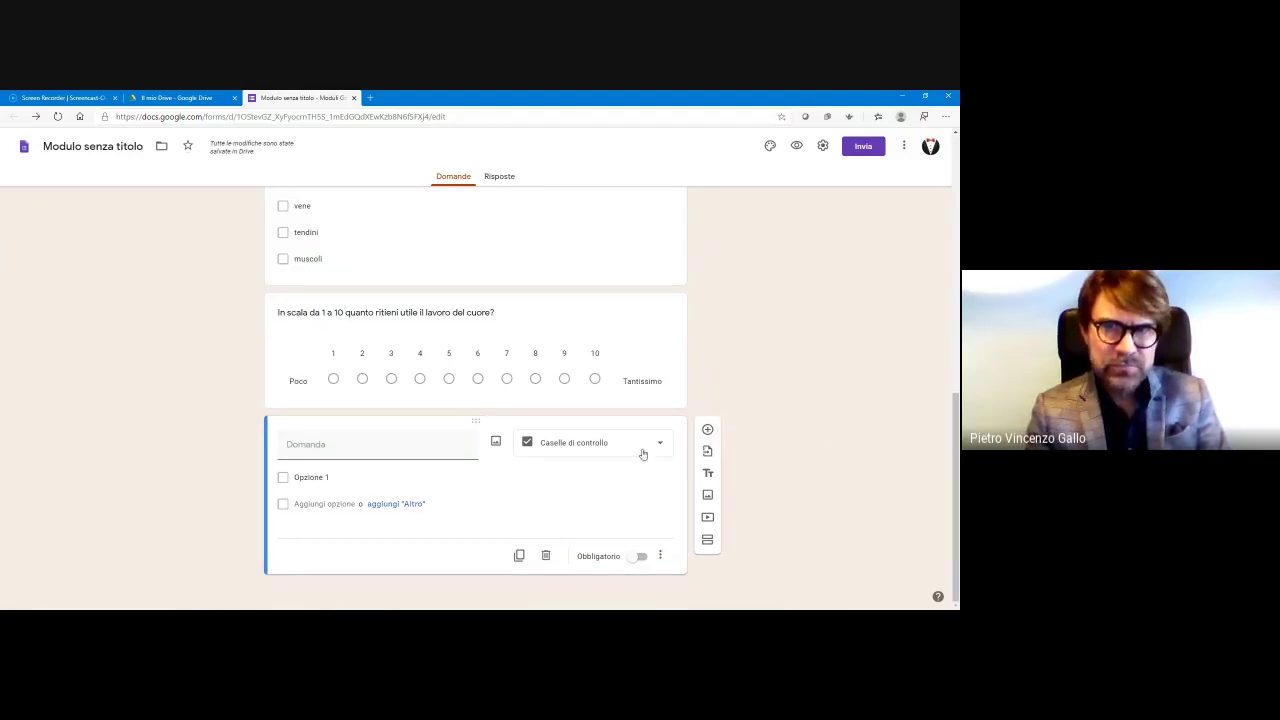
click(660, 450)
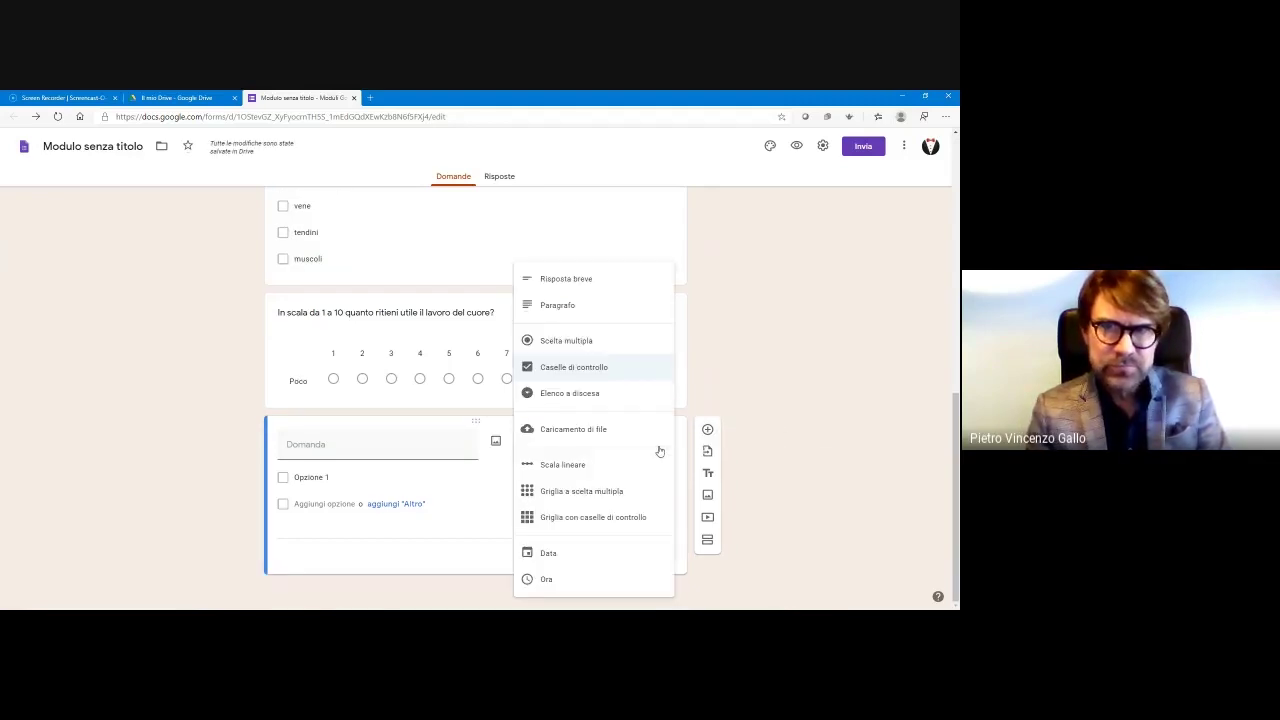
click(614, 491)
- Name the grid rows Cuore, Sangue, Vasi and Linfa
click(328, 494)
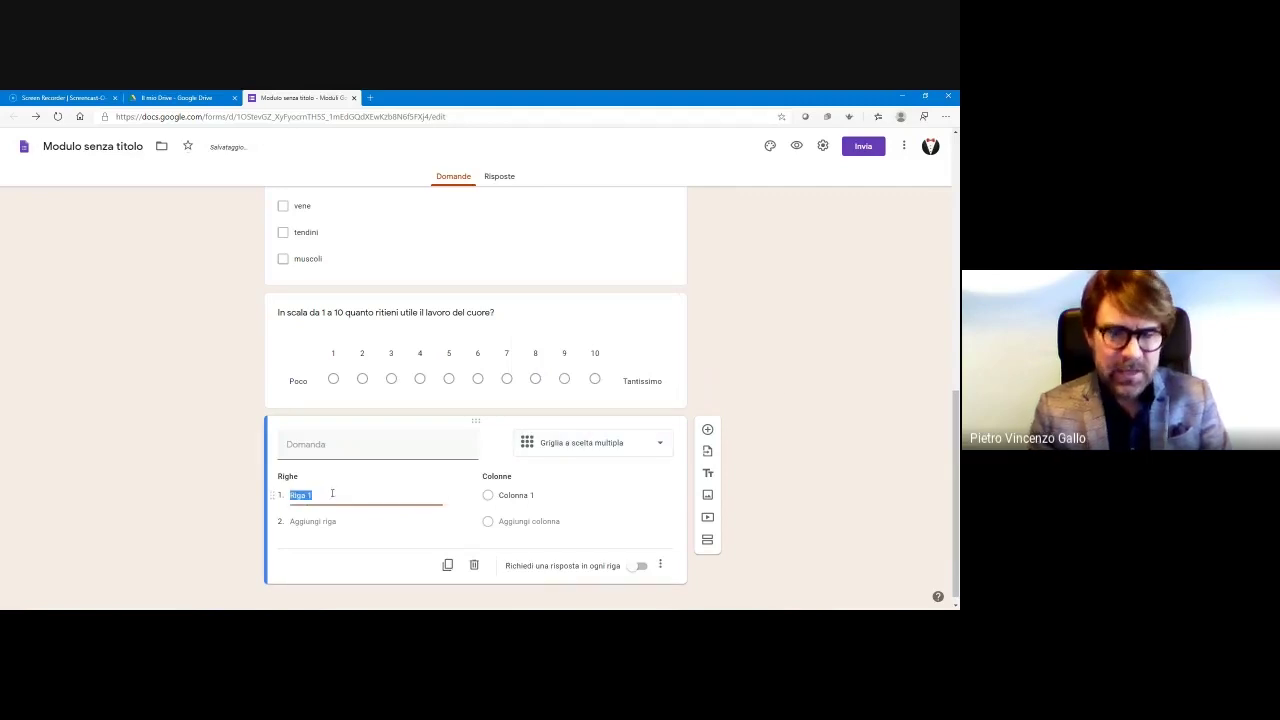
text(Cuore)
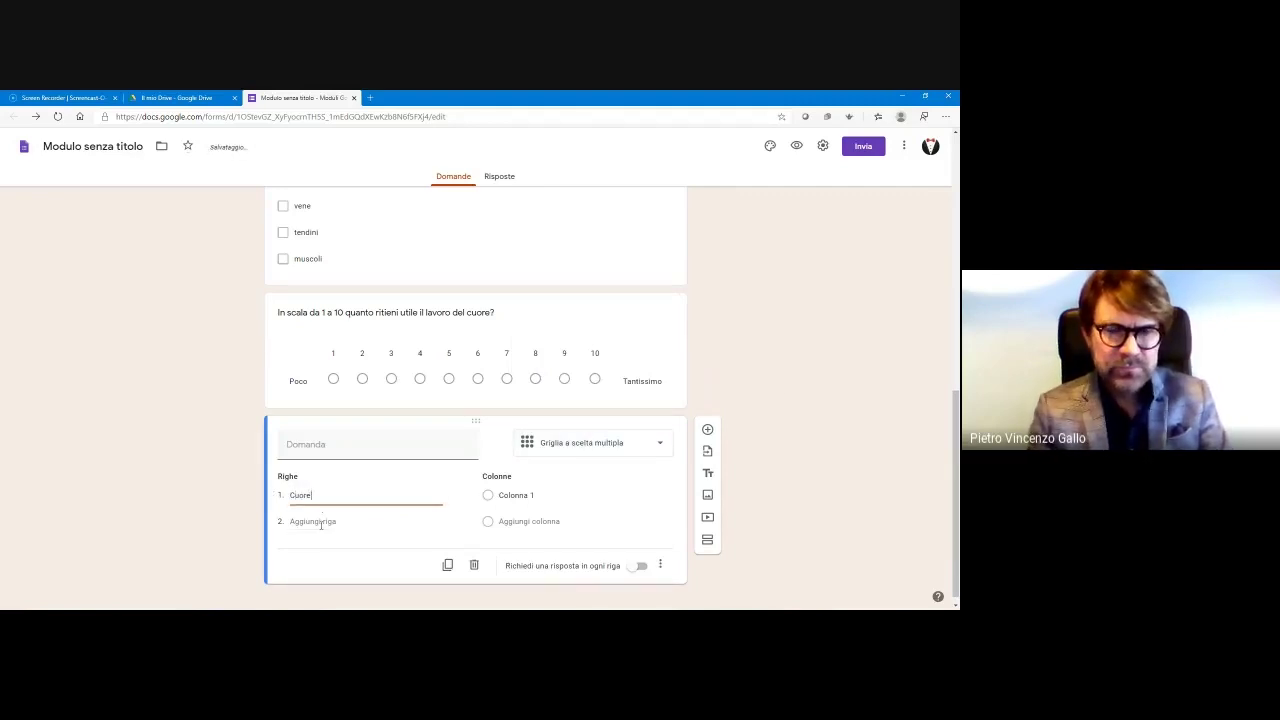
click(321, 522)
text(Sangue)
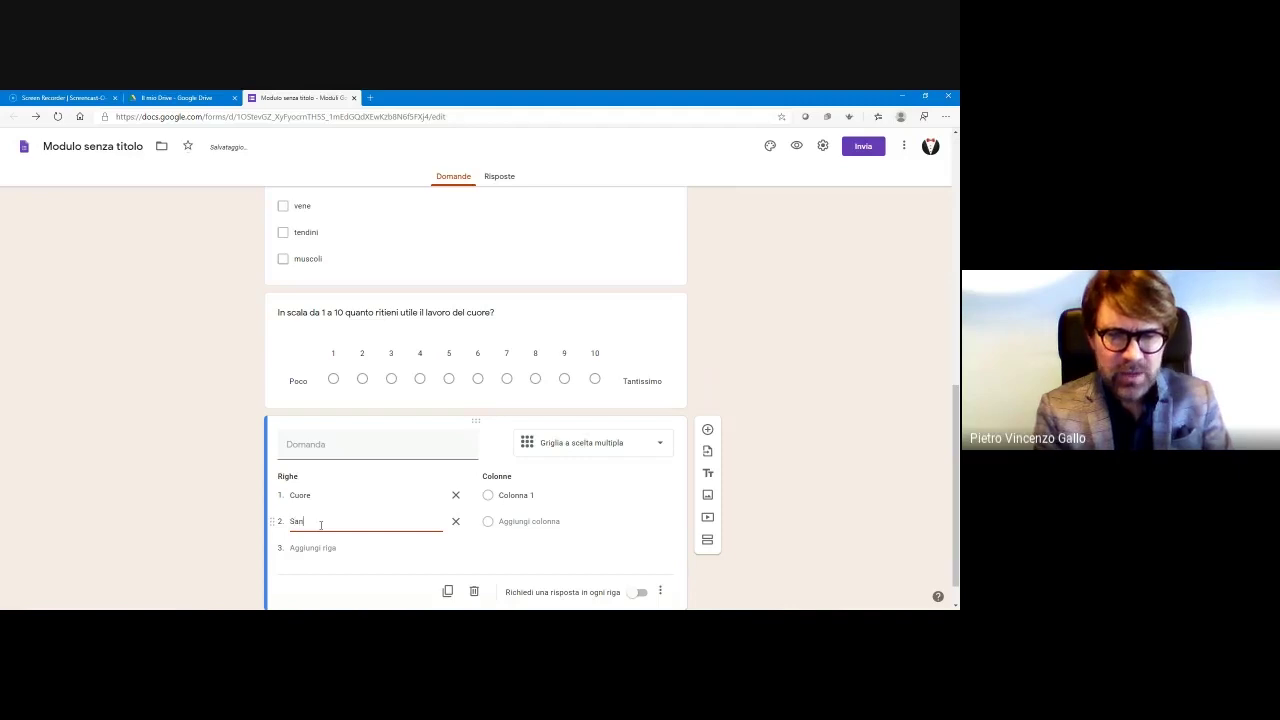
click(305, 548)
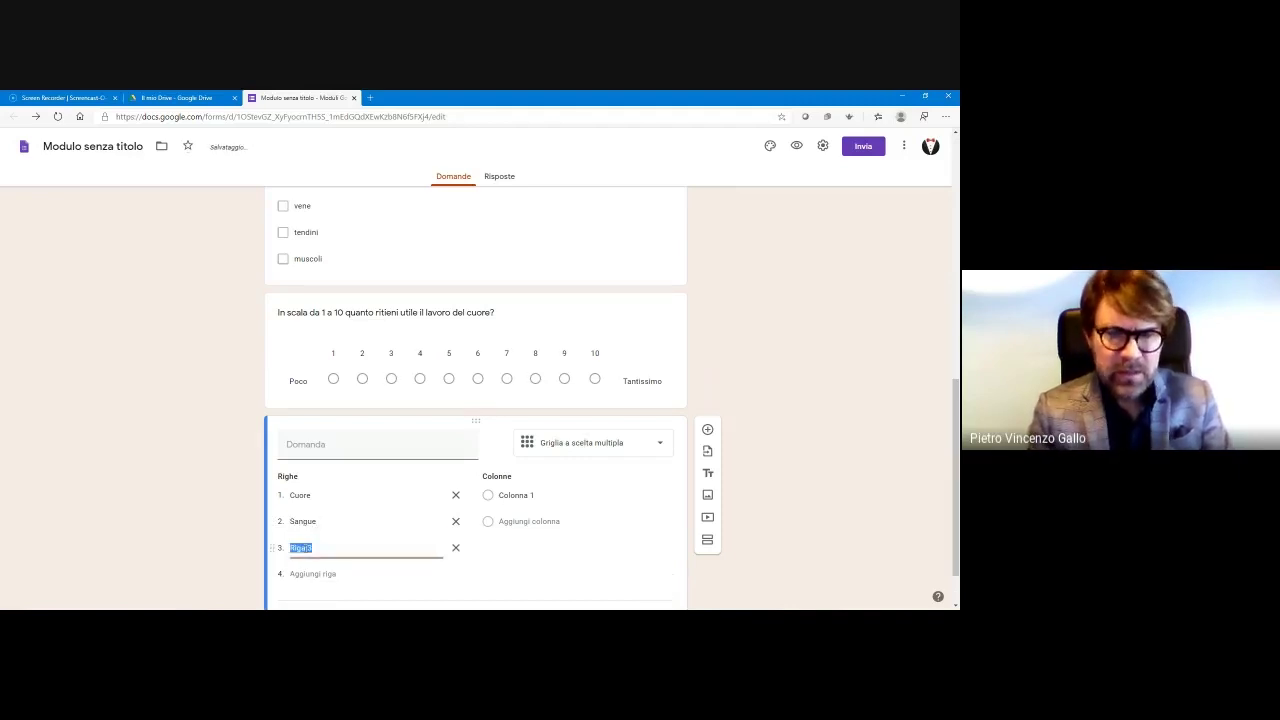
text(Vasi)
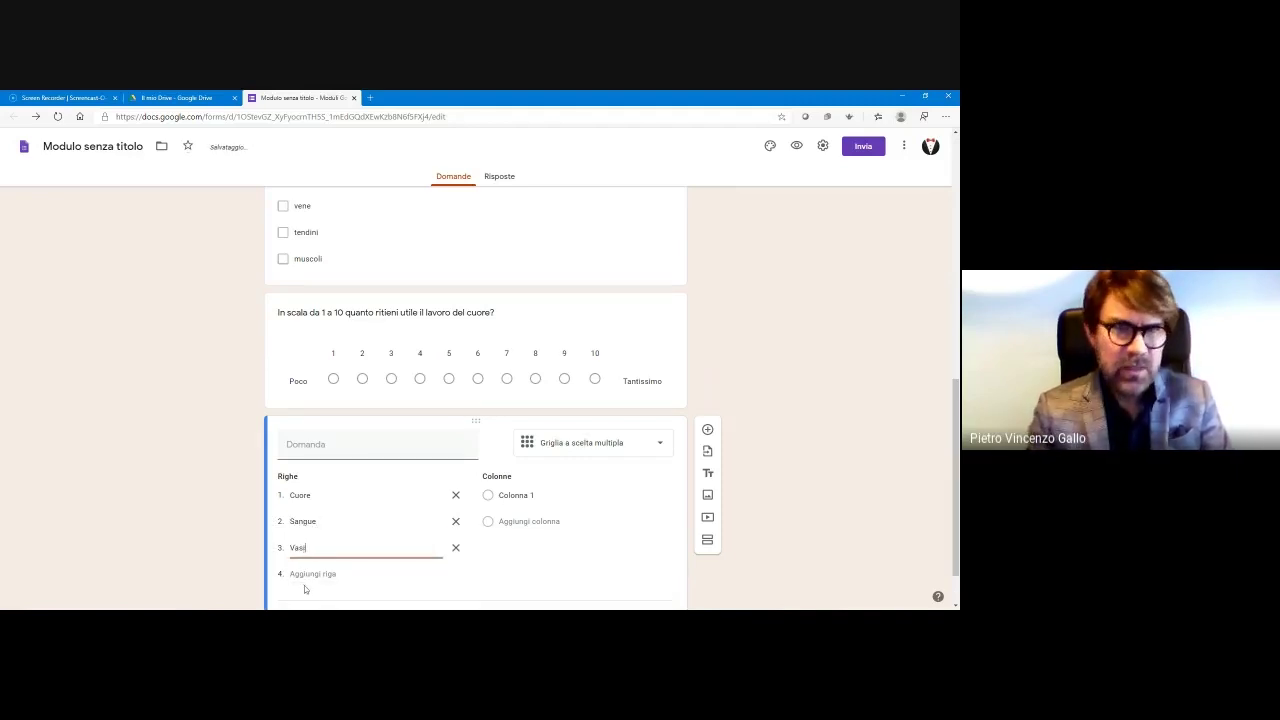
click(305, 574)
text(Linfa)
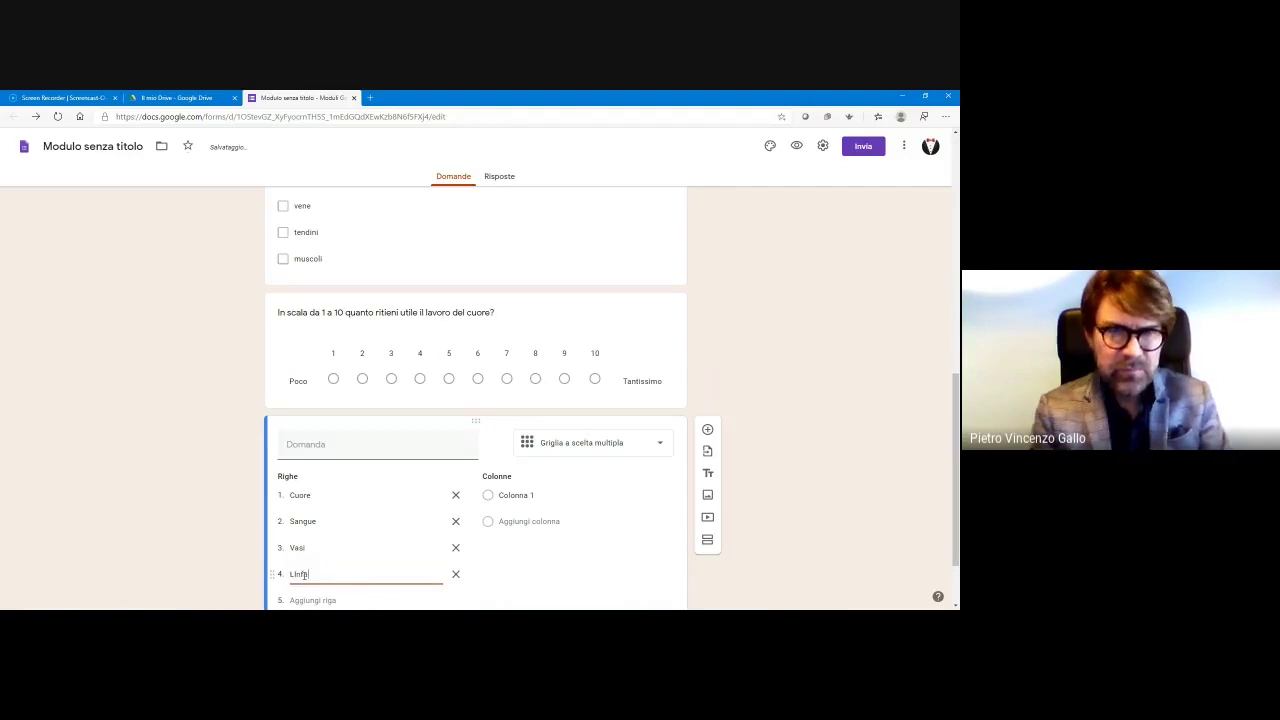
- Add columns Trasporto ossigeno, Controllo temperatura and Spinge il sangue, then preview the form
click(516, 494)
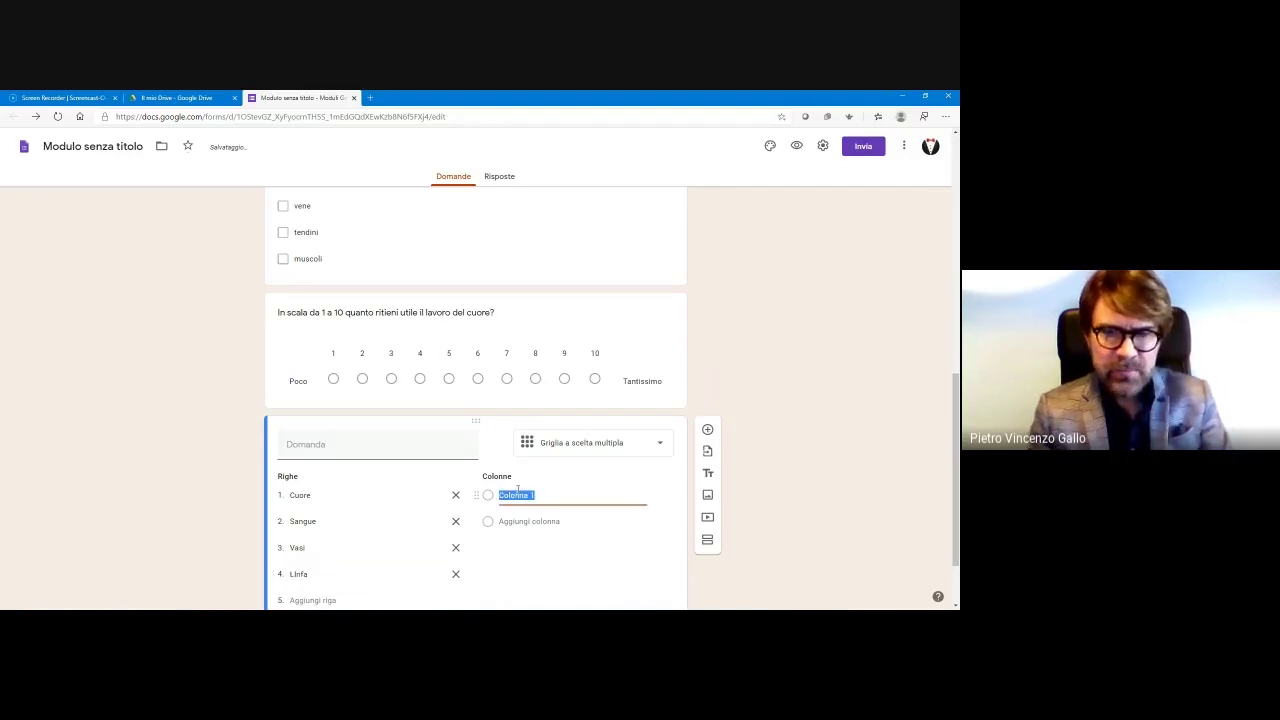
text(Traspor)
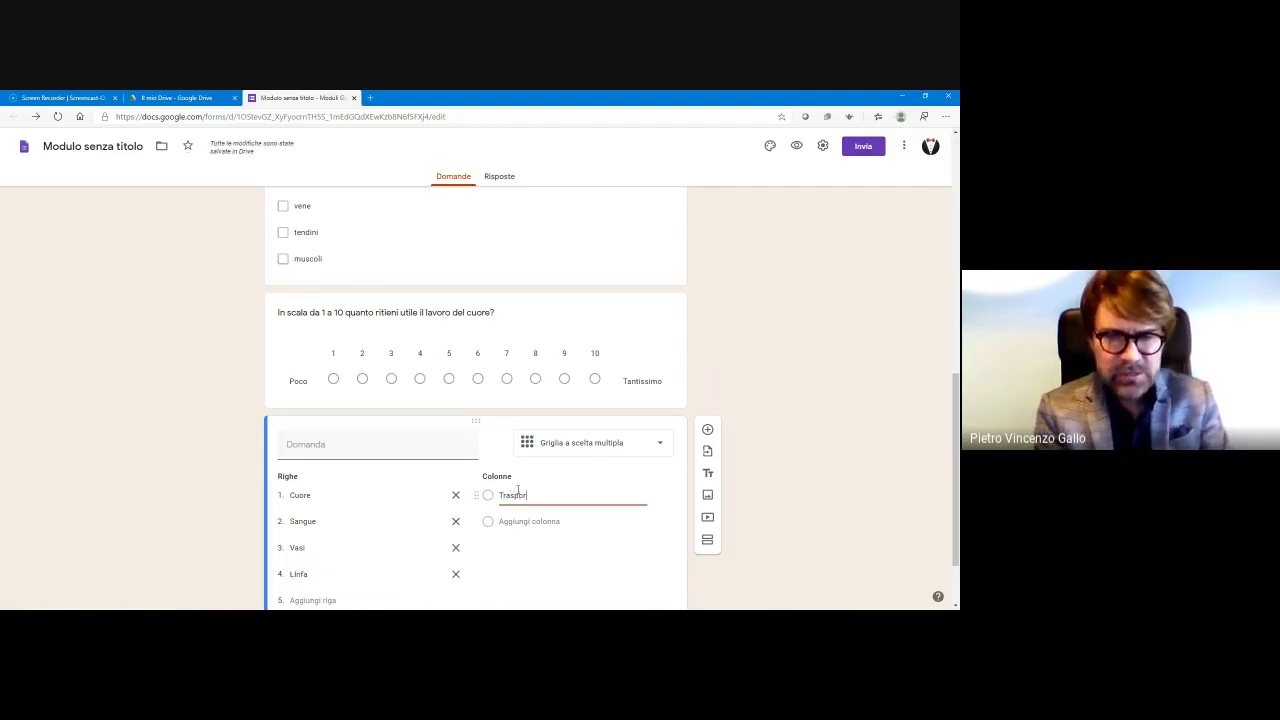
text(to ossigeno)
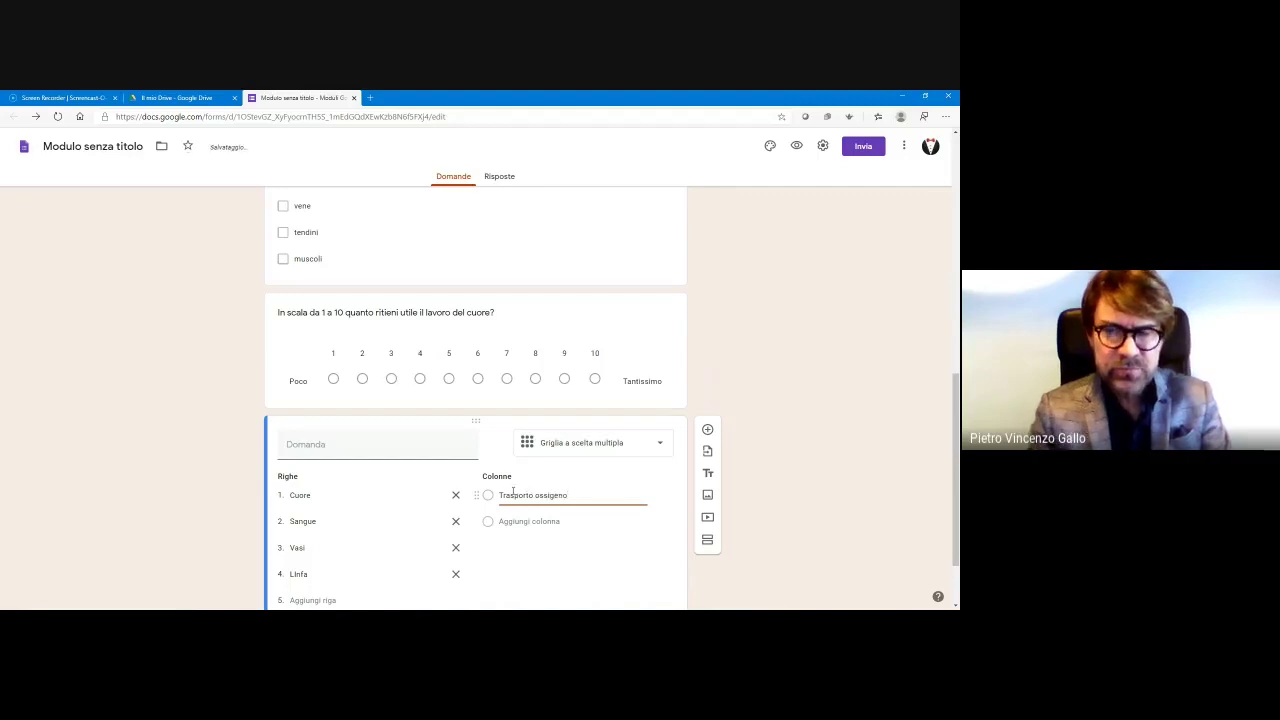
click(510, 522)
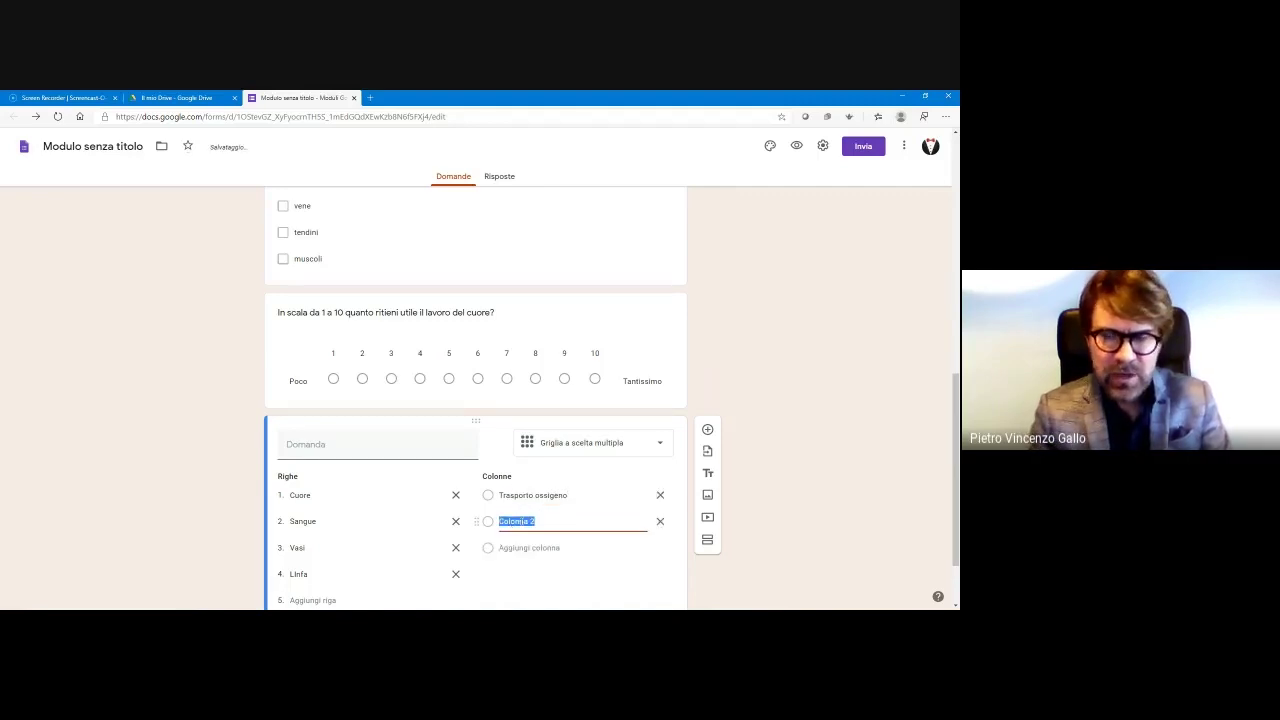
text(Controlla temp)
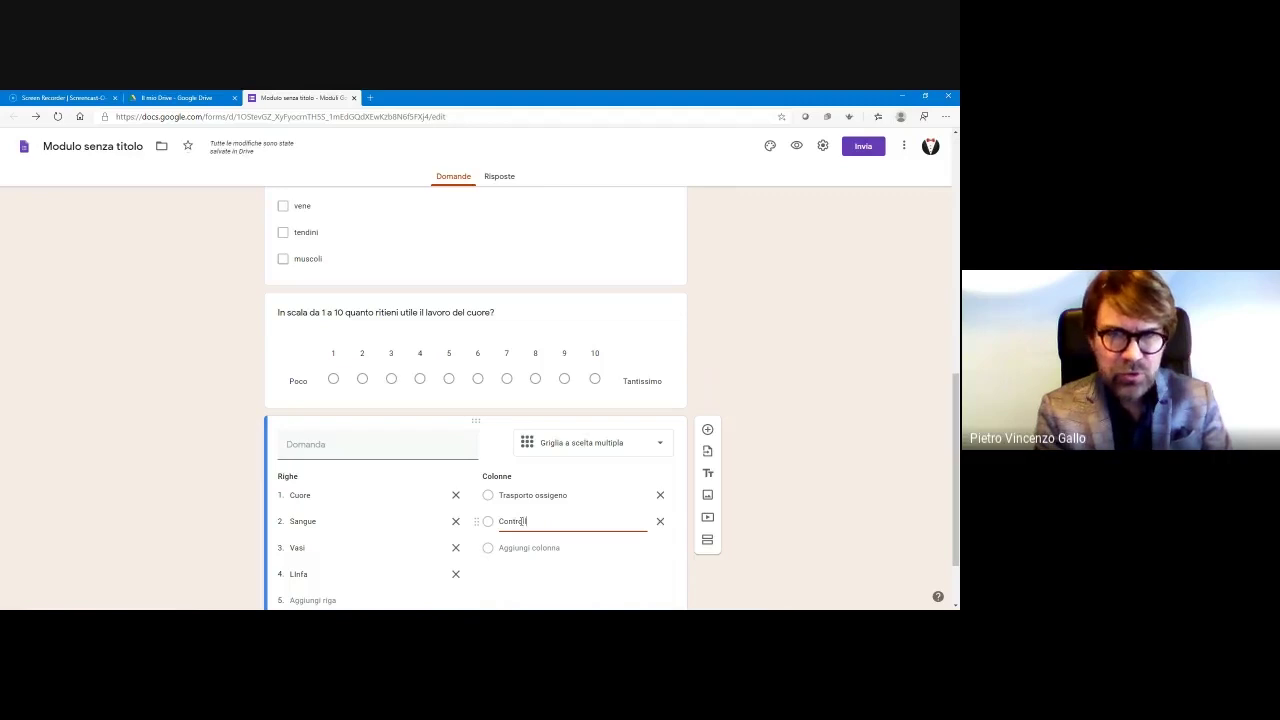
key(BackSpace)
key(BackSpace)
key(BackSpace)
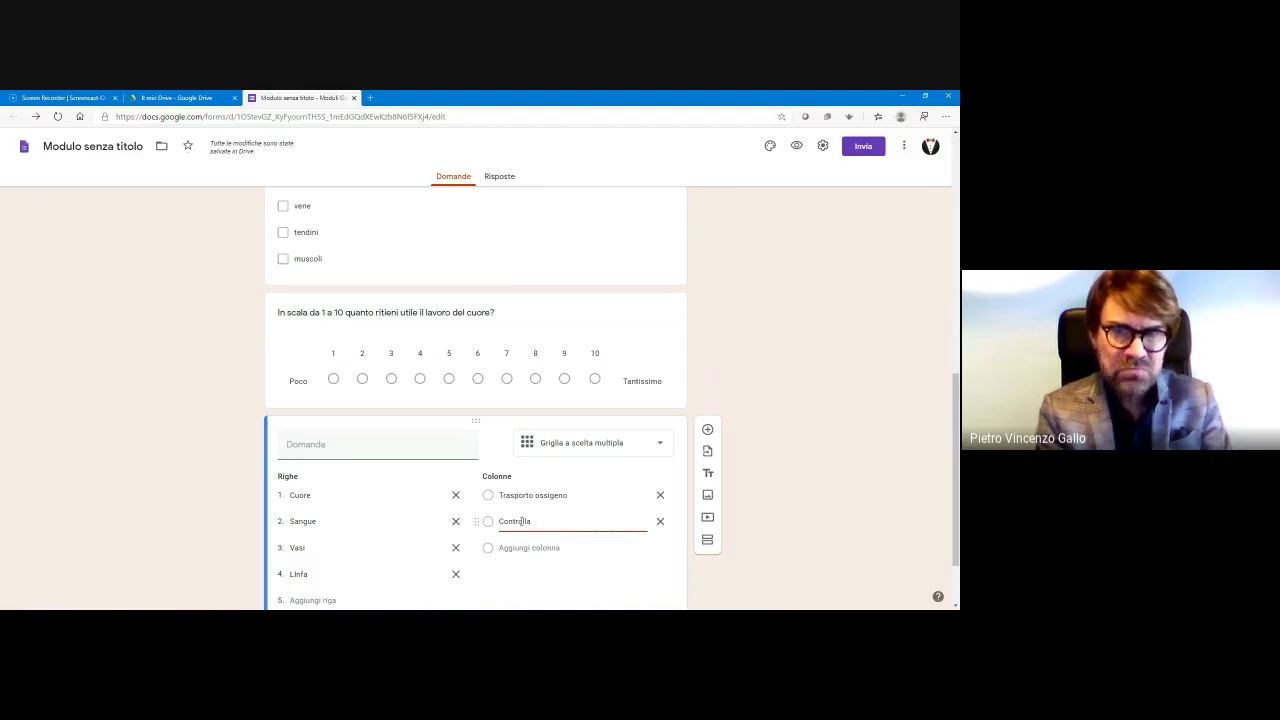
key(BackSpace)
text(o )
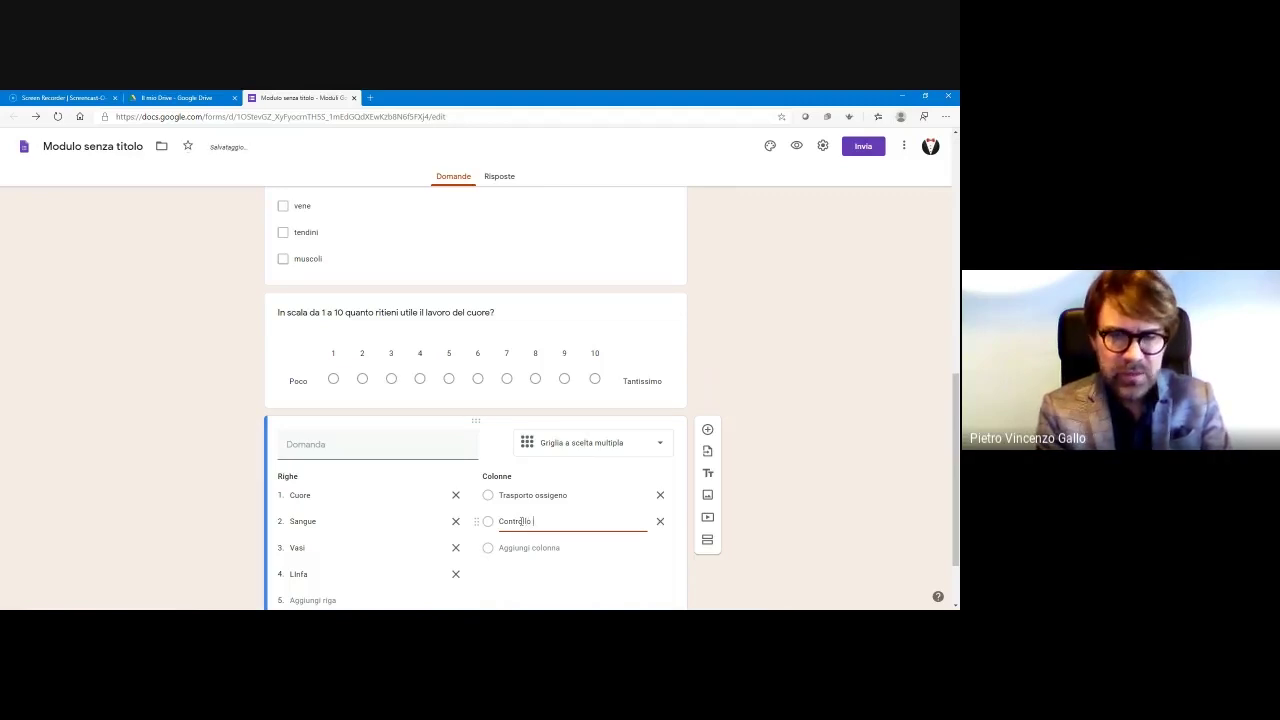
text(temperatura)
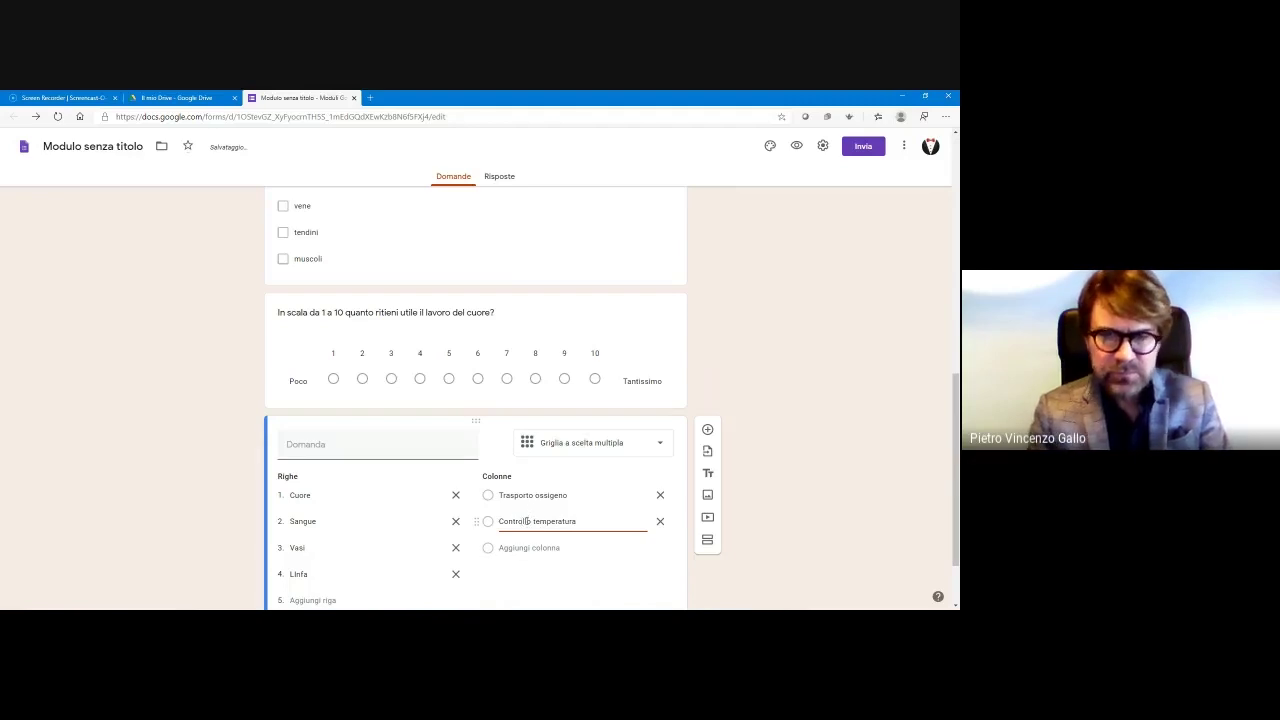
click(506, 548)
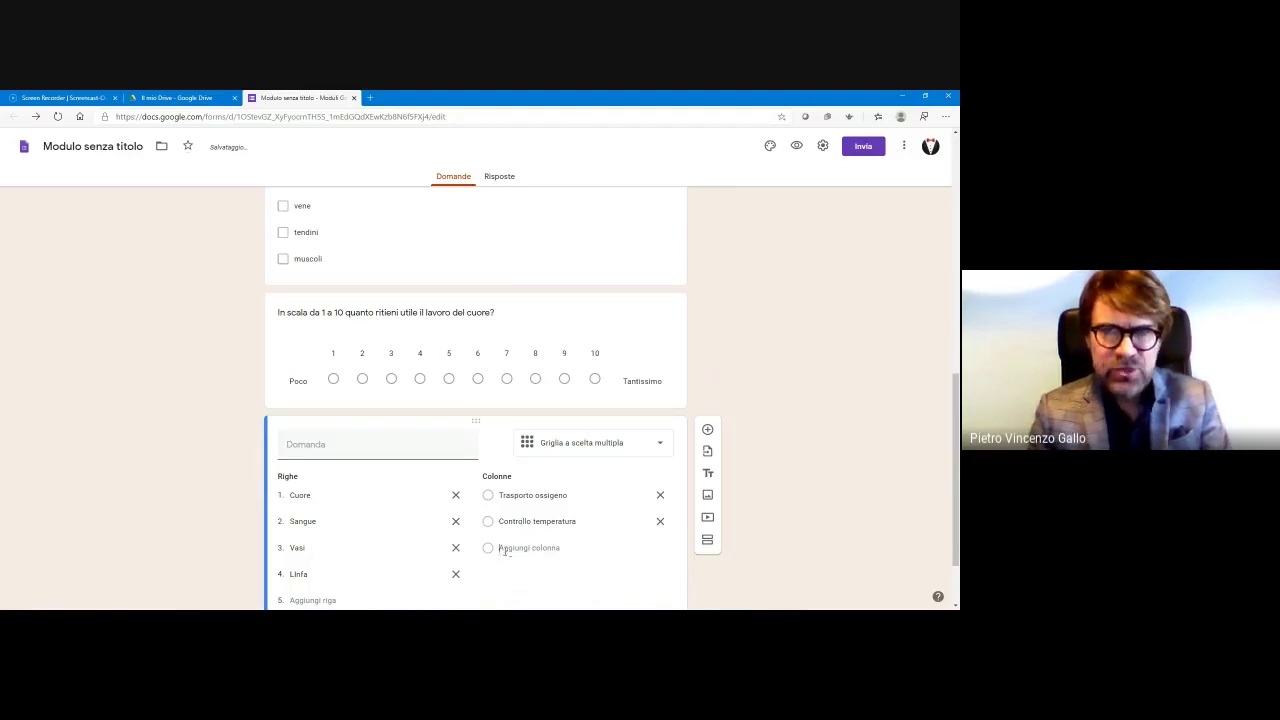
text(Spinge il sangu)
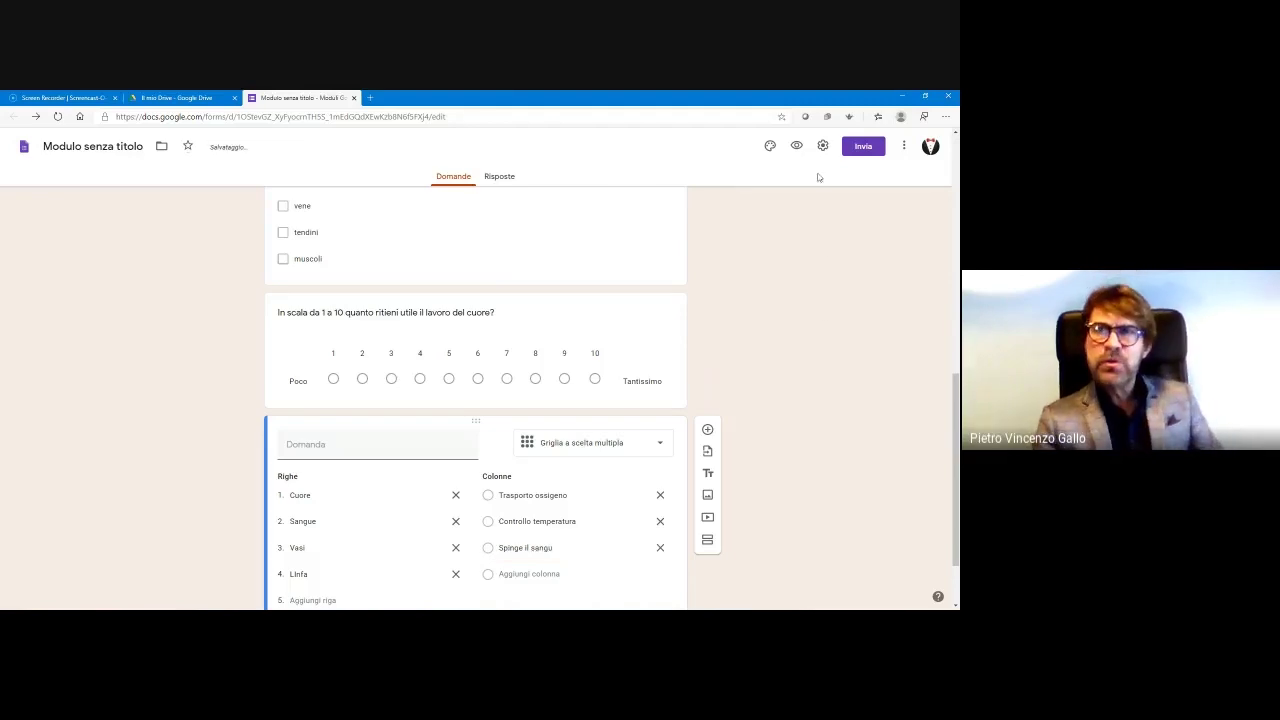
click(796, 147)
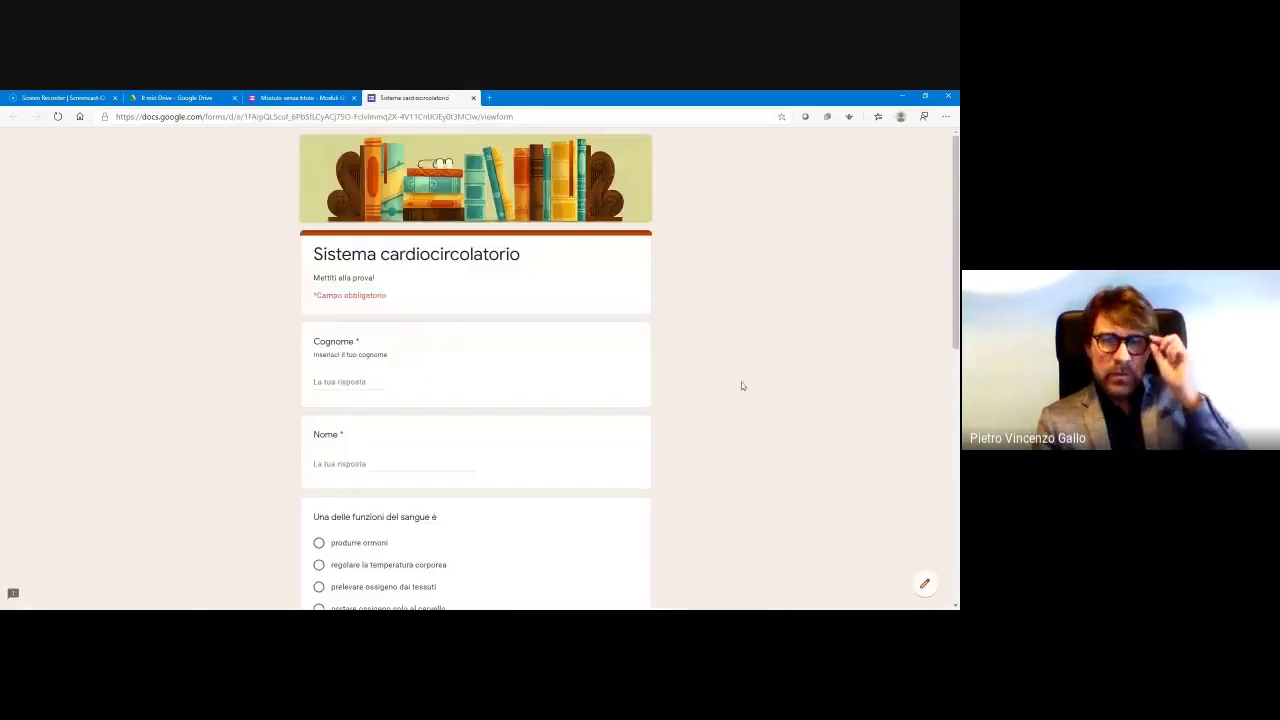
scroll(740, 386, down, 10)
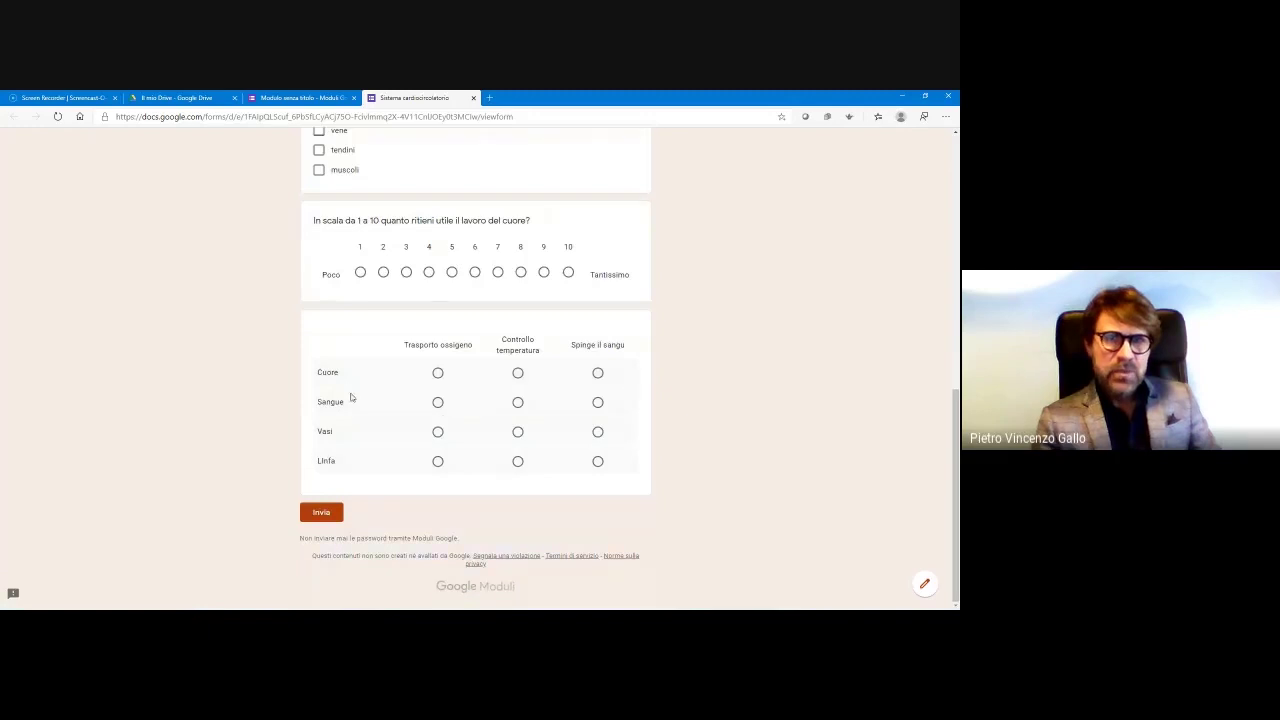
click(438, 373)
click(519, 375)
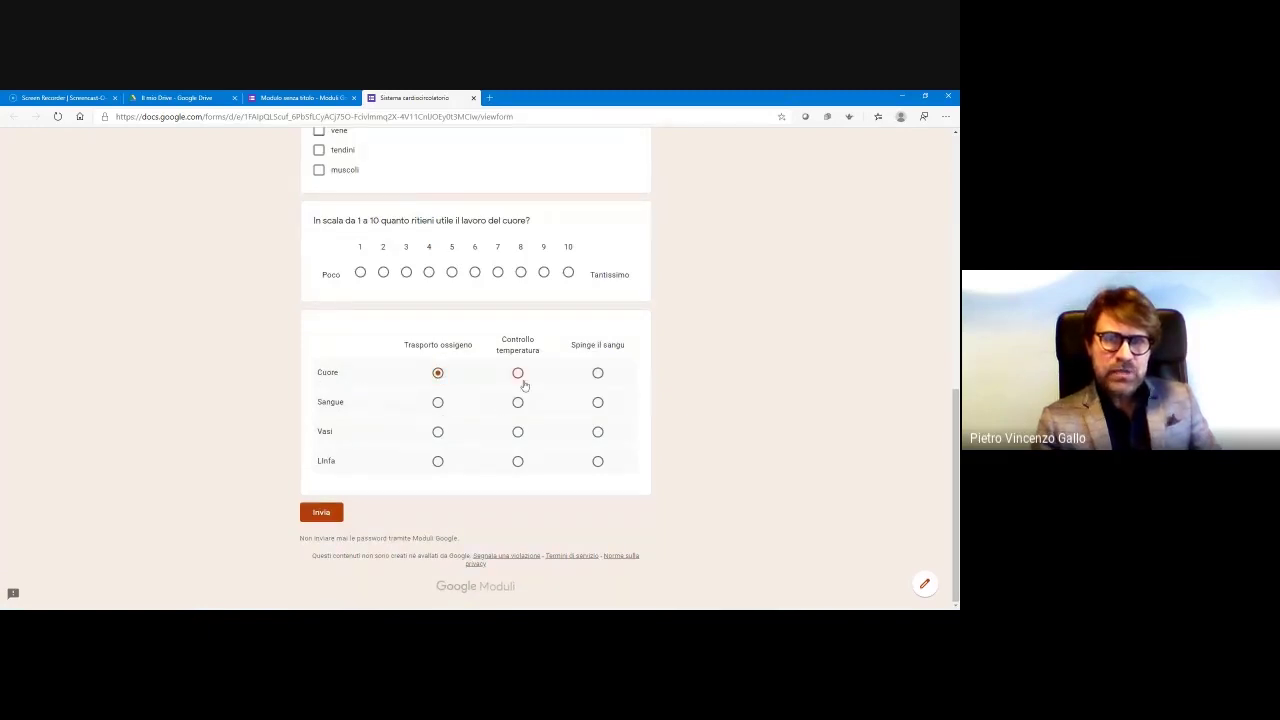
click(596, 374)
click(438, 402)
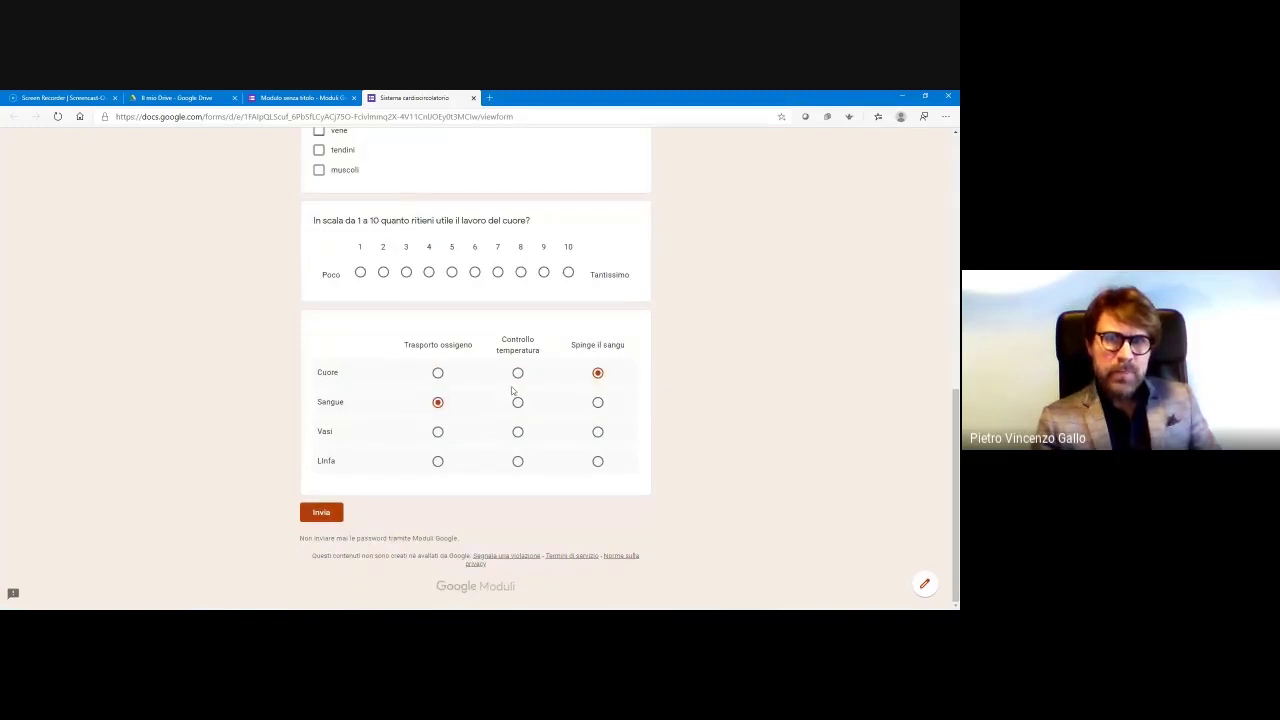
click(518, 431)
click(438, 461)
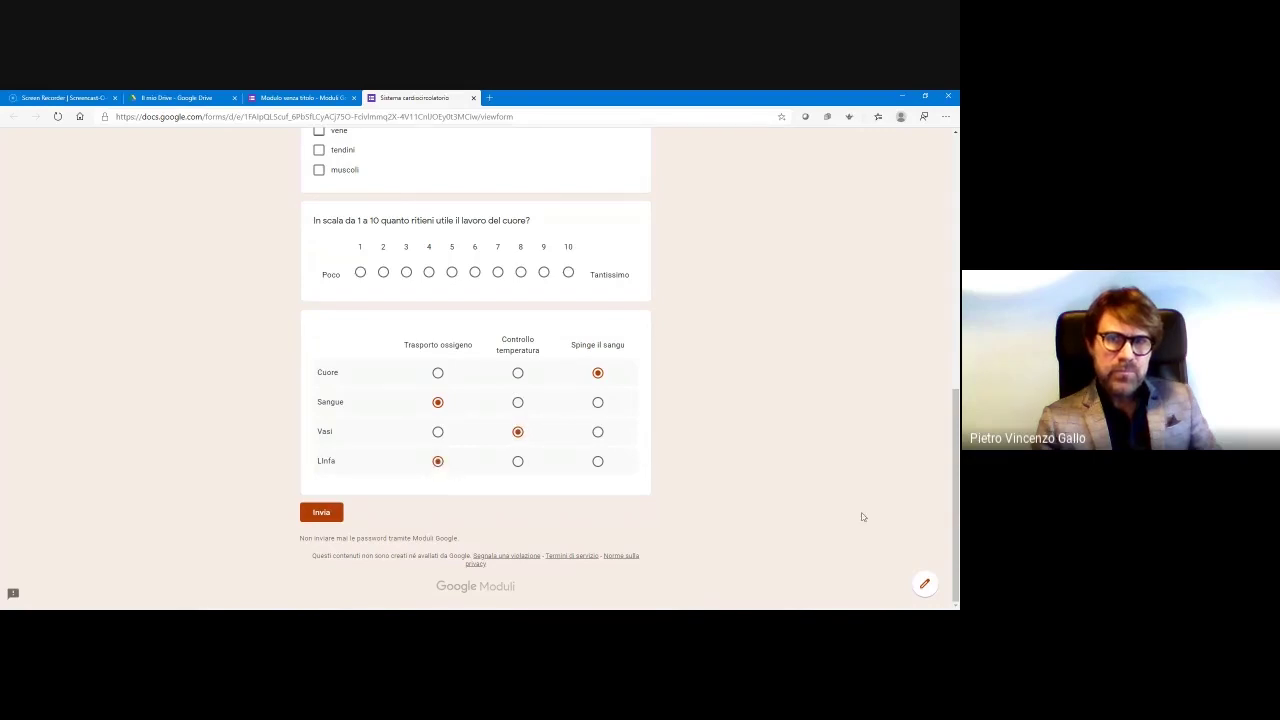
key(F5)
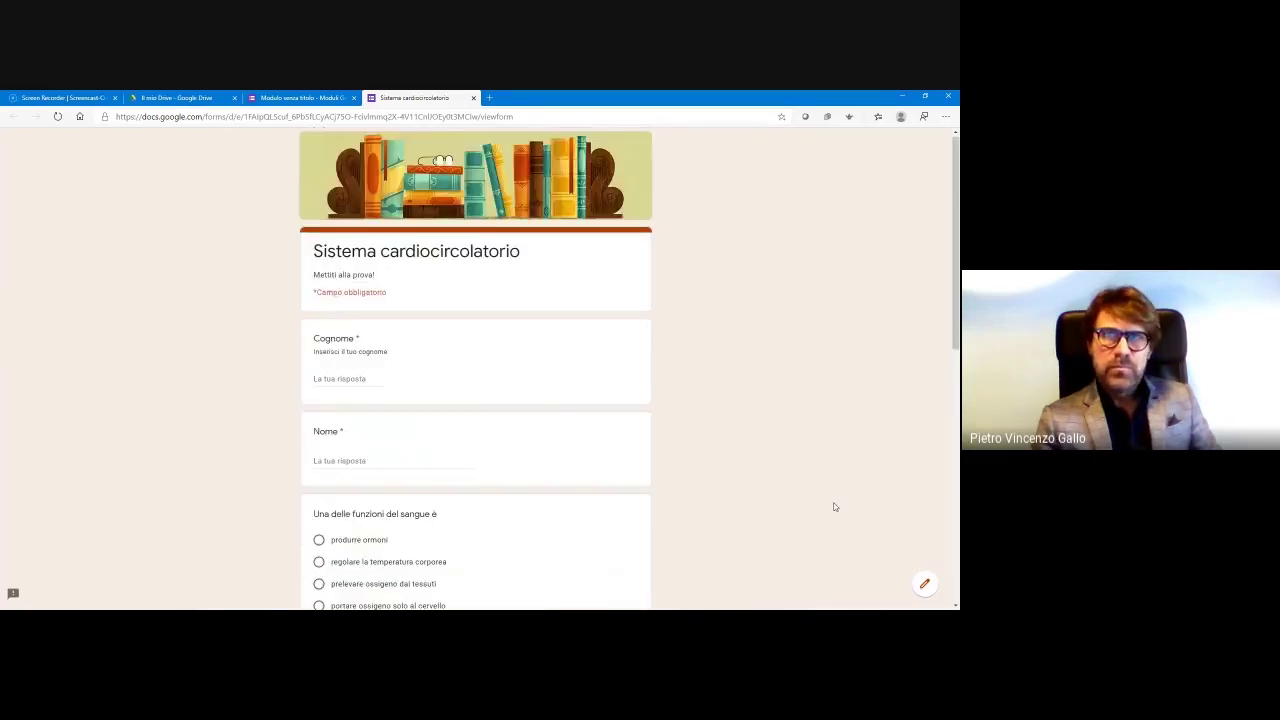
click(473, 98)
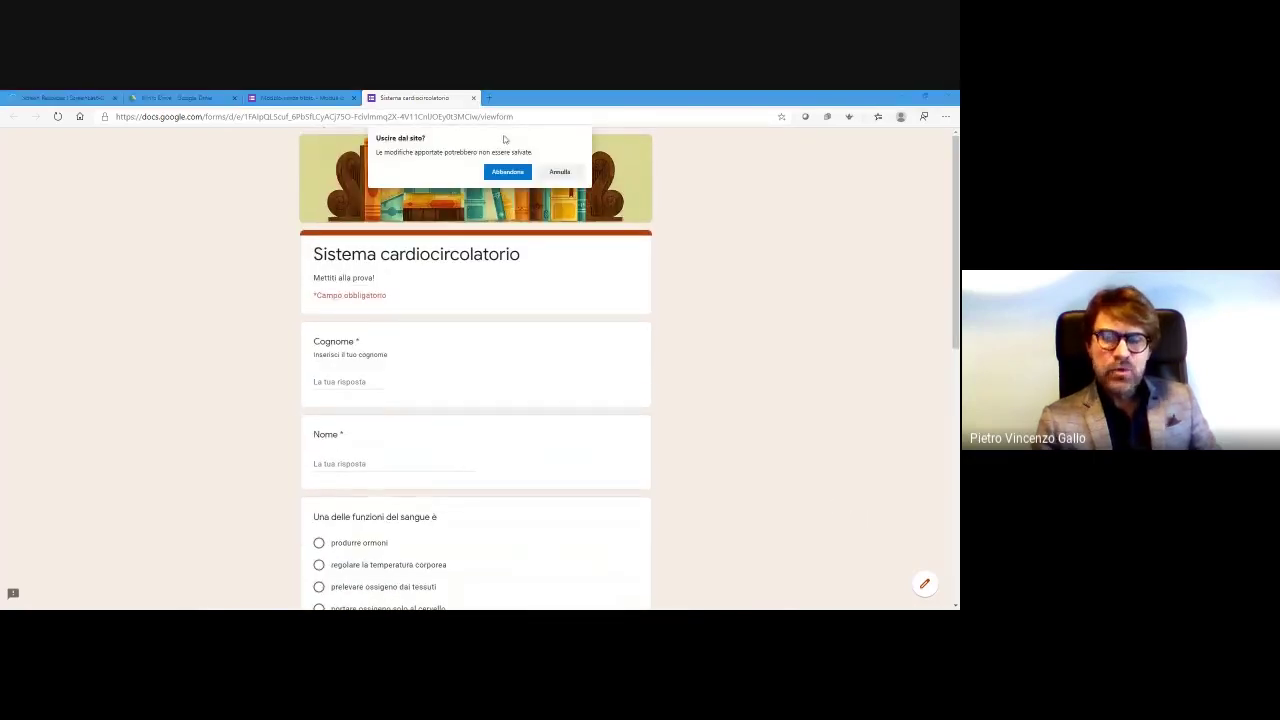
click(560, 180)
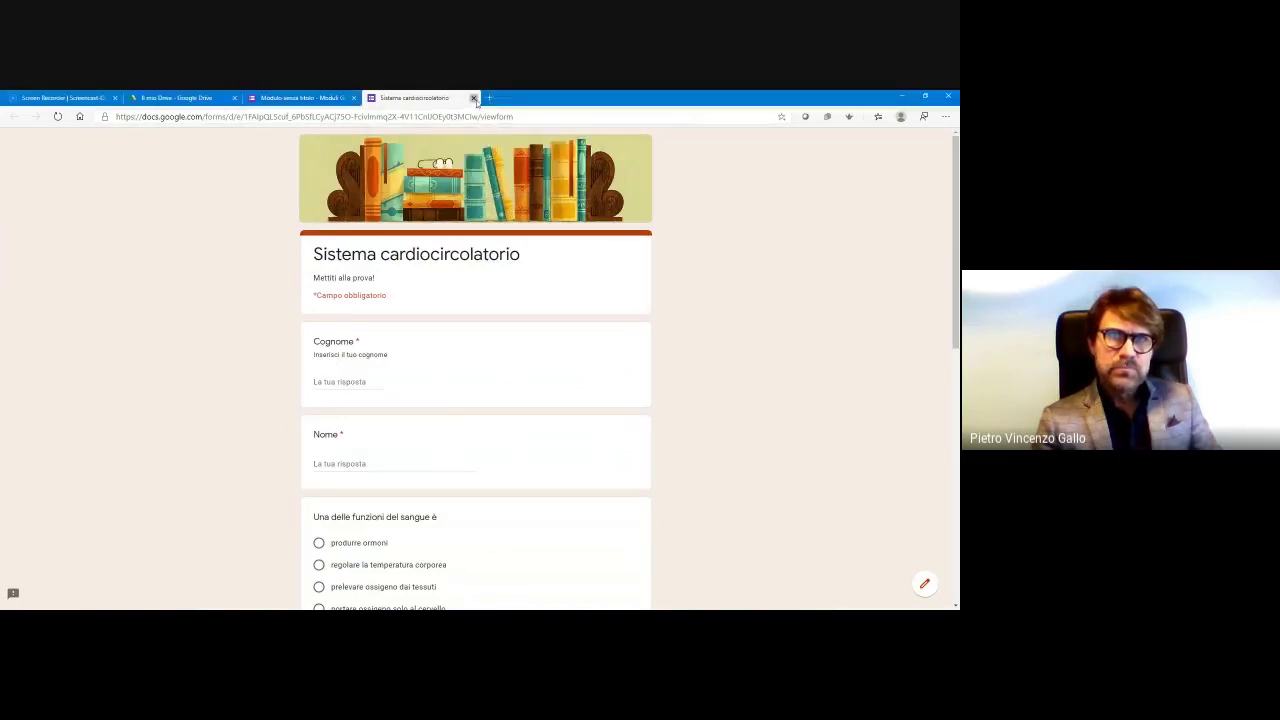
click(473, 98)
click(521, 193)
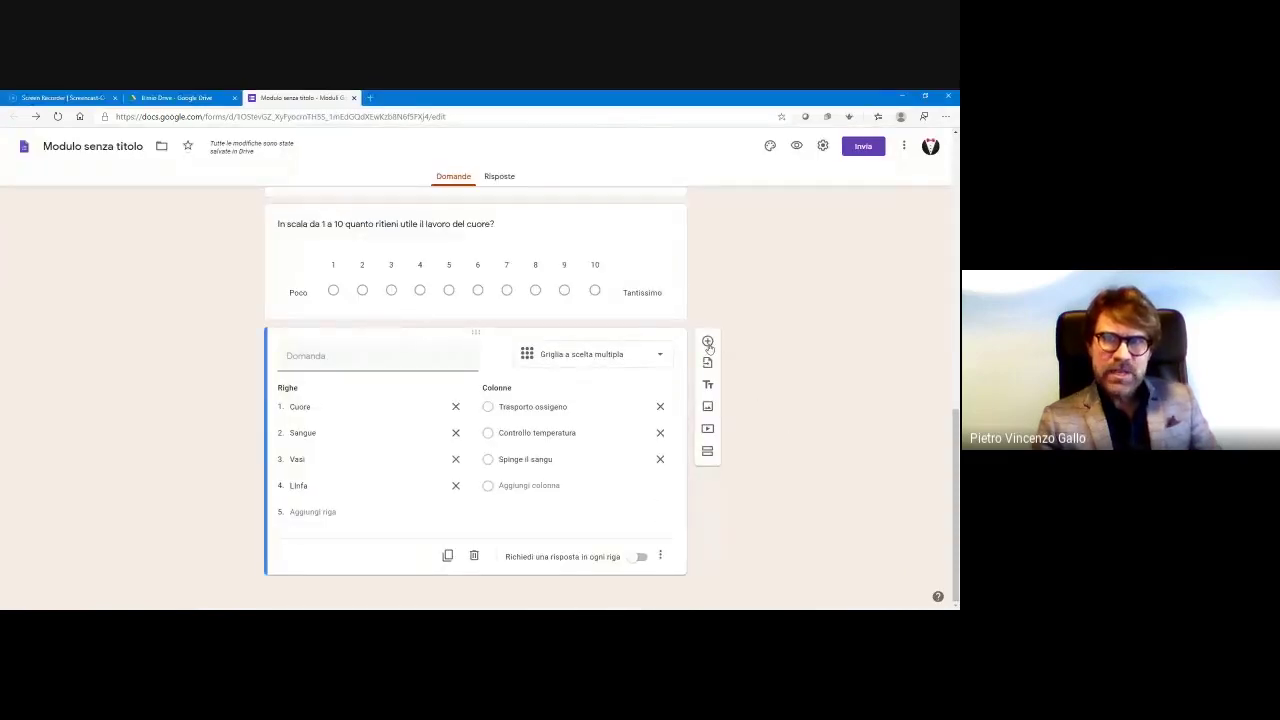
- Add a Griglia con caselle di controllo question below the completed multiple-choice grid
click(707, 342)
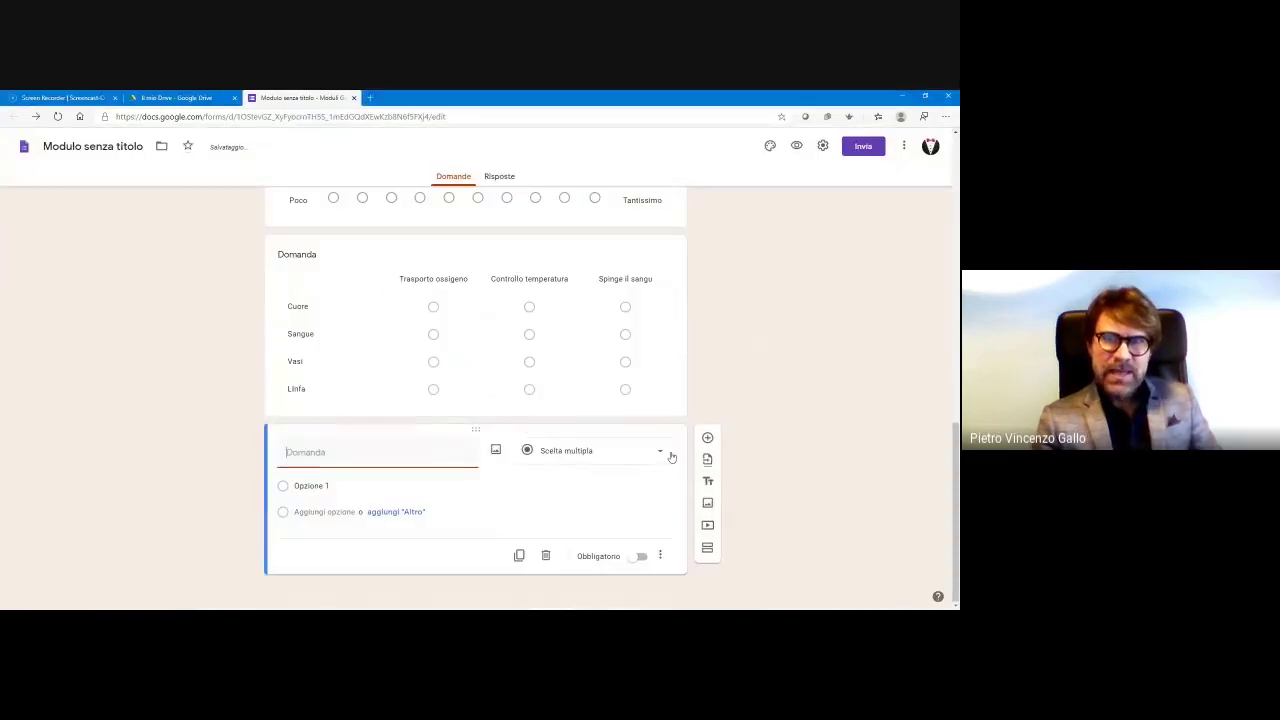
click(662, 452)
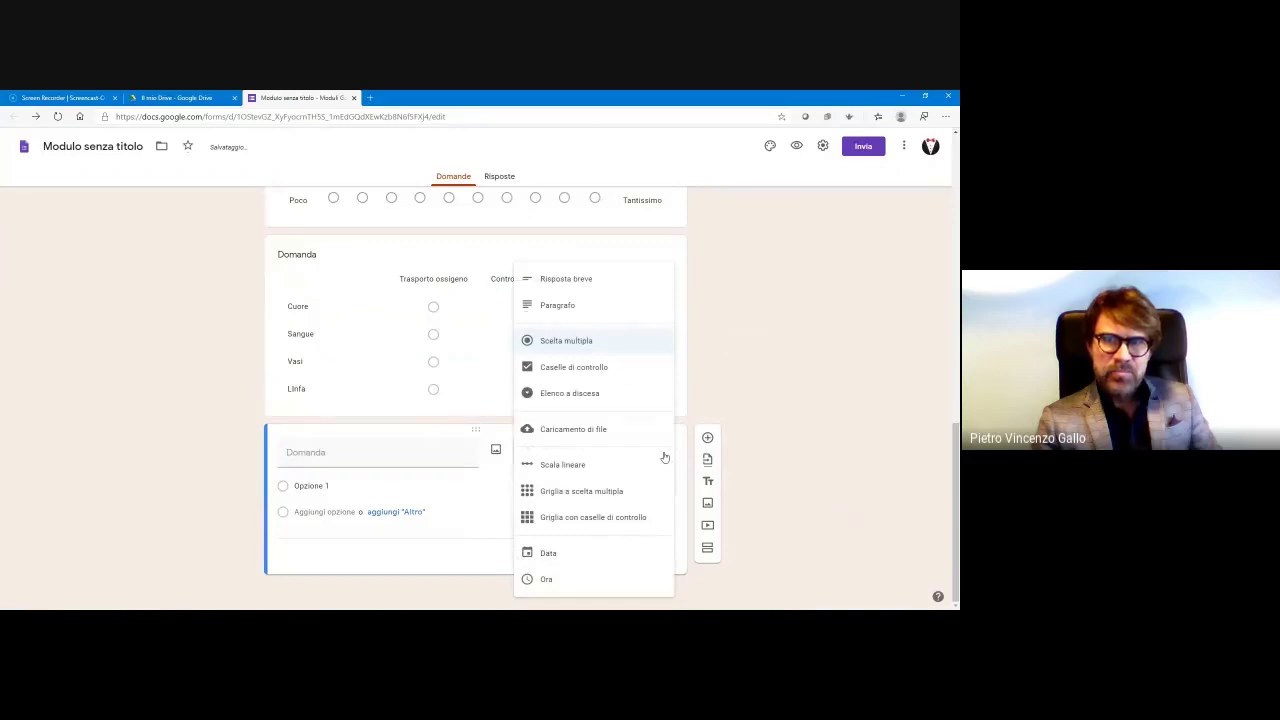
click(602, 524)
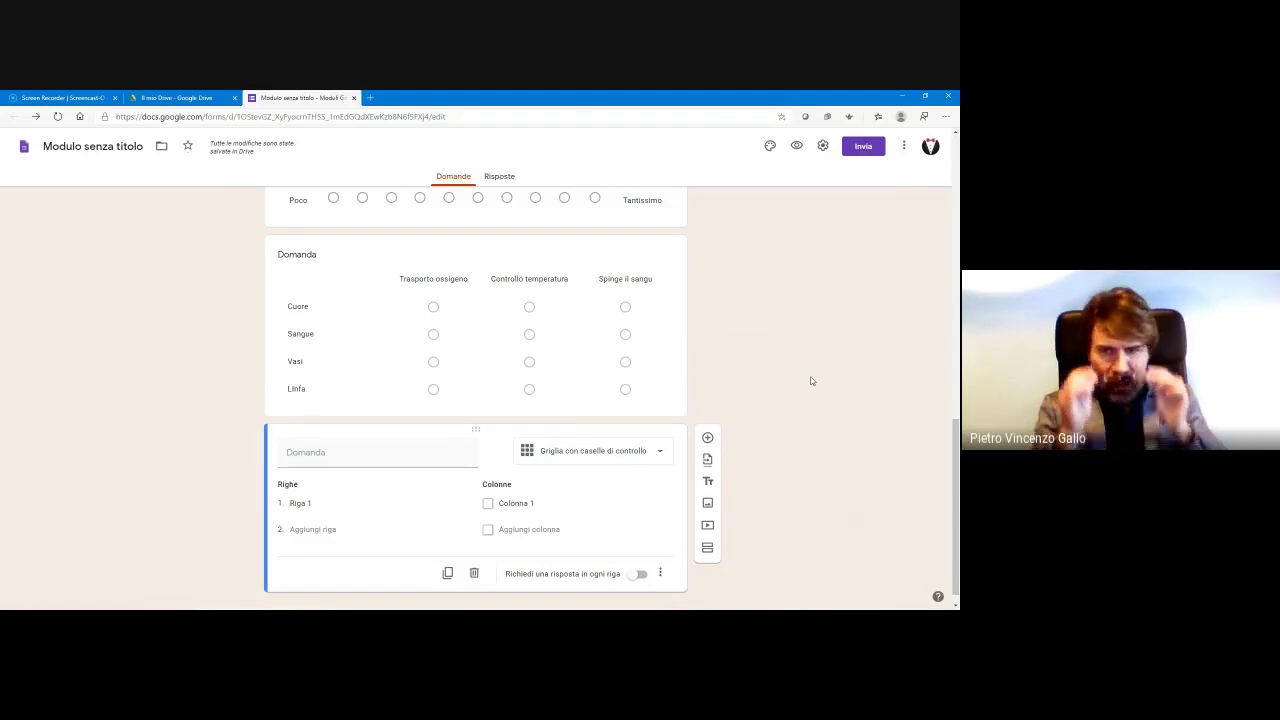
- Insert a new blank question directly after the Nome question
scroll(840, 385, up, 10)
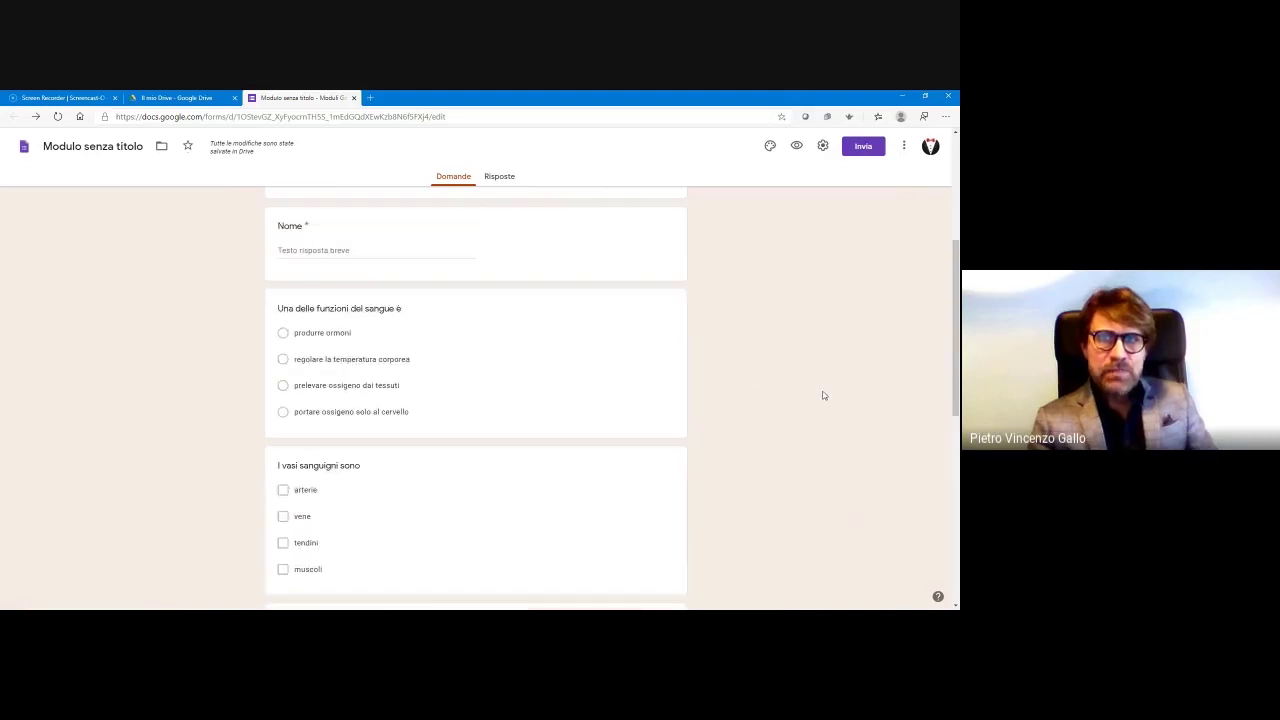
scroll(823, 396, up, 3)
scroll(745, 432, down, 2)
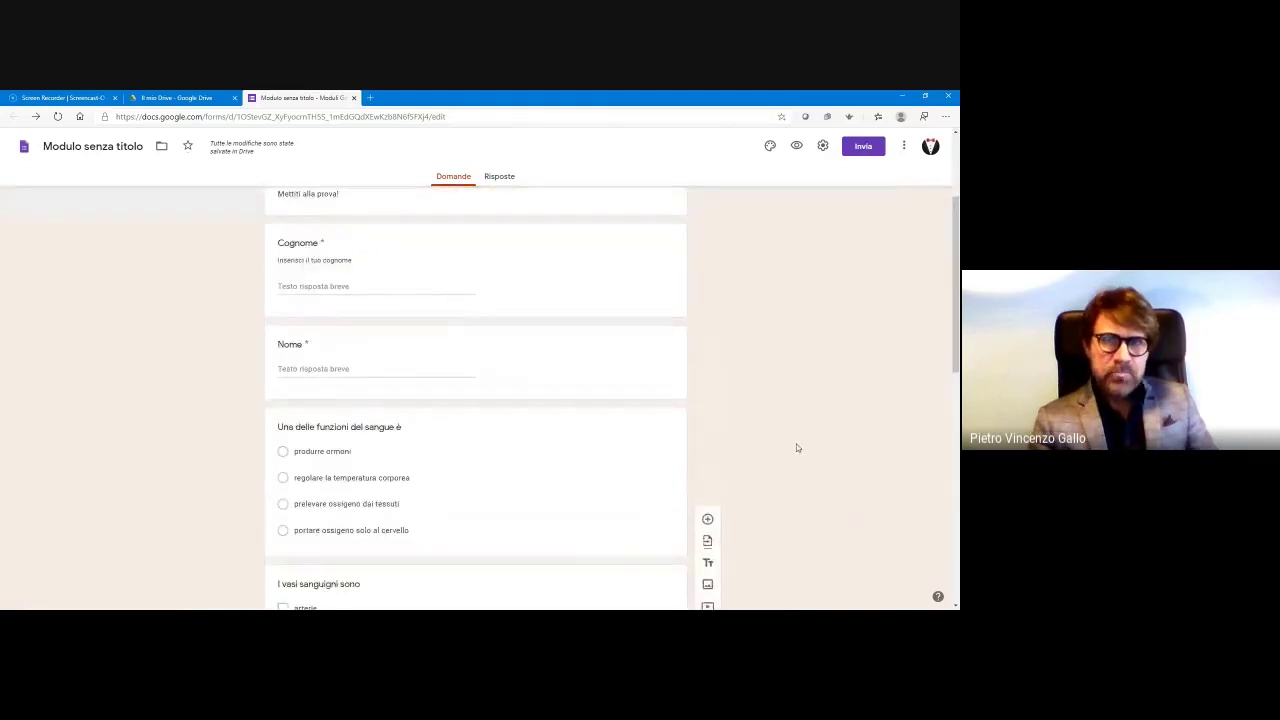
scroll(790, 446, down, 2)
scroll(789, 446, up, 3)
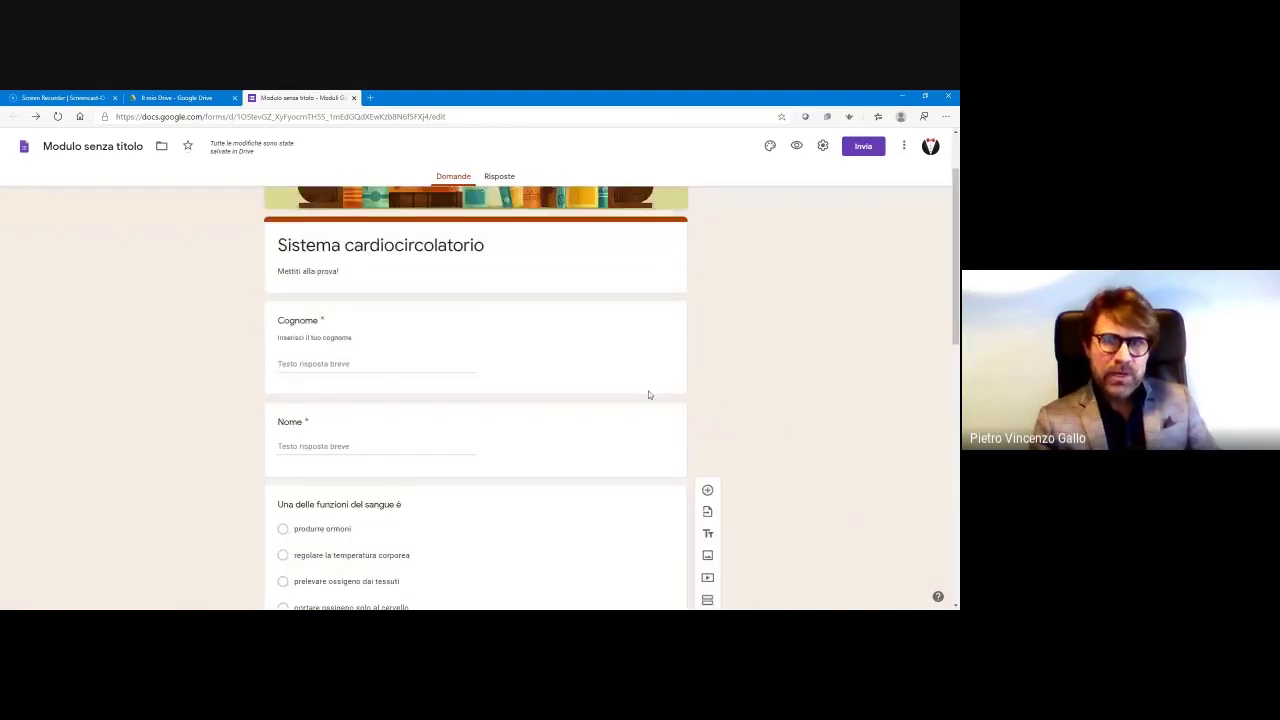
click(477, 409)
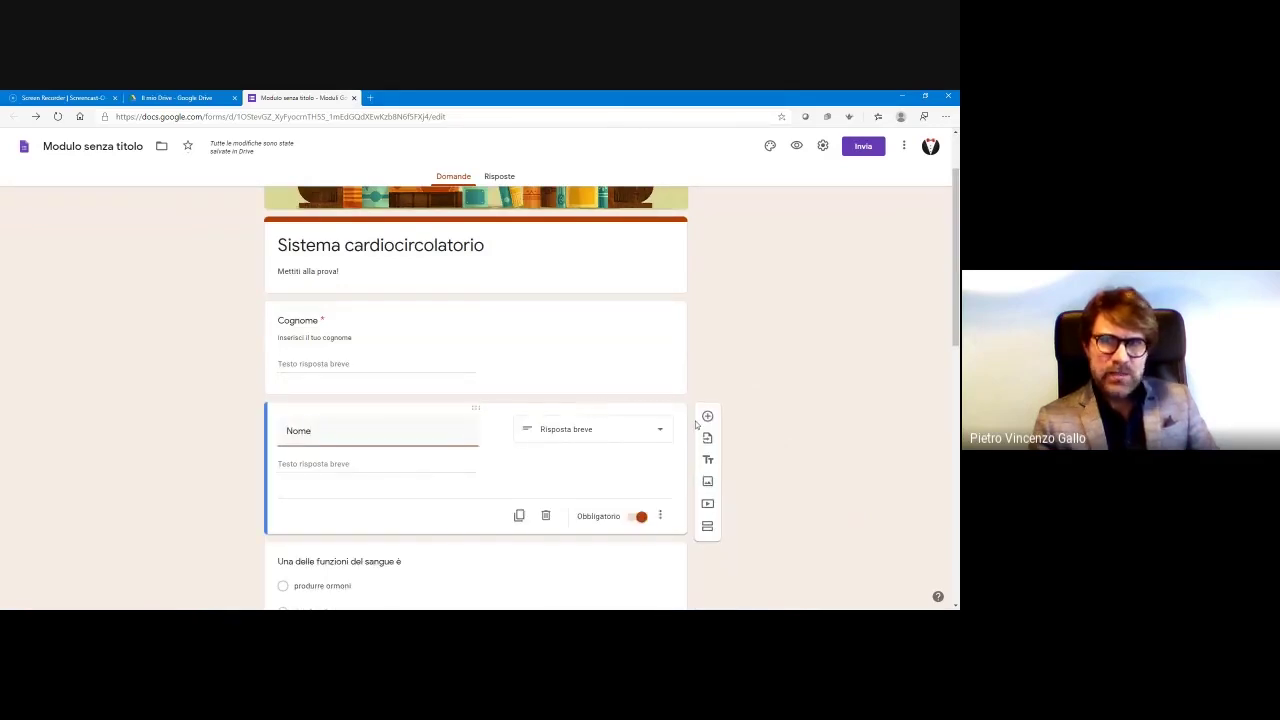
click(708, 417)
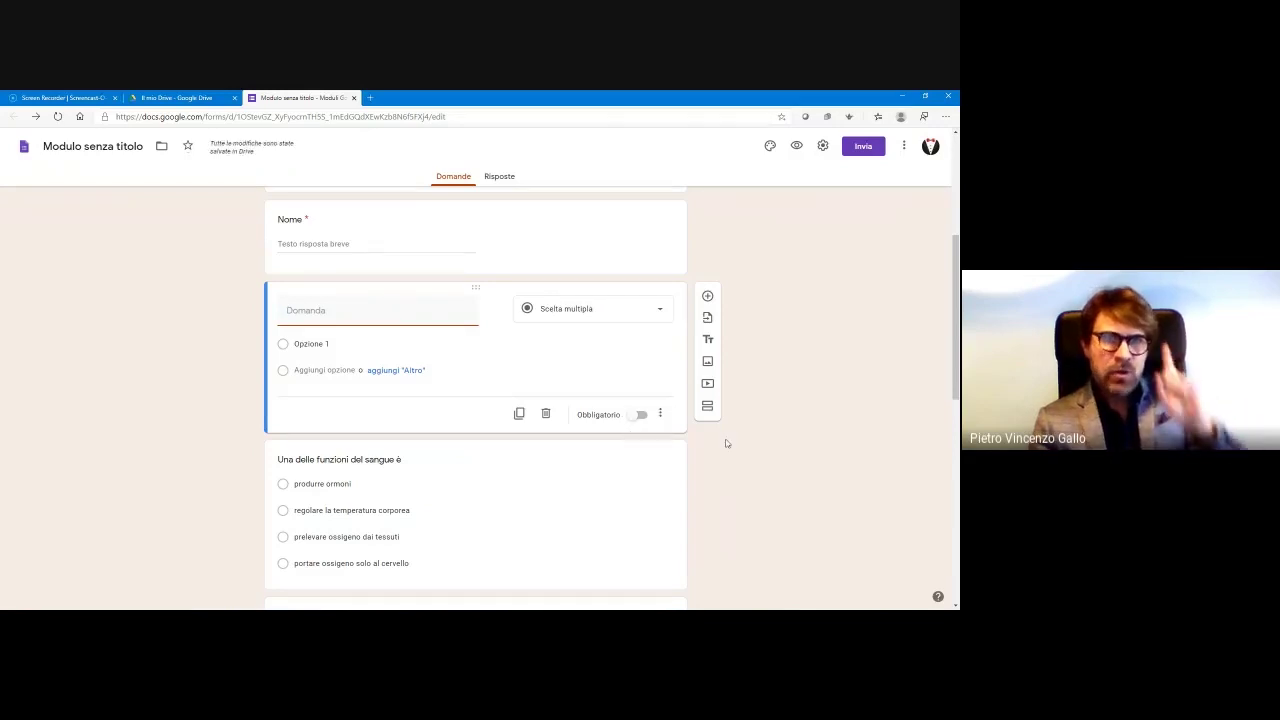
- Drag 'I vasi sanguigni sono' above the blood-functions question, then reselect the blank question below Nome
scroll(749, 437, down, 2)
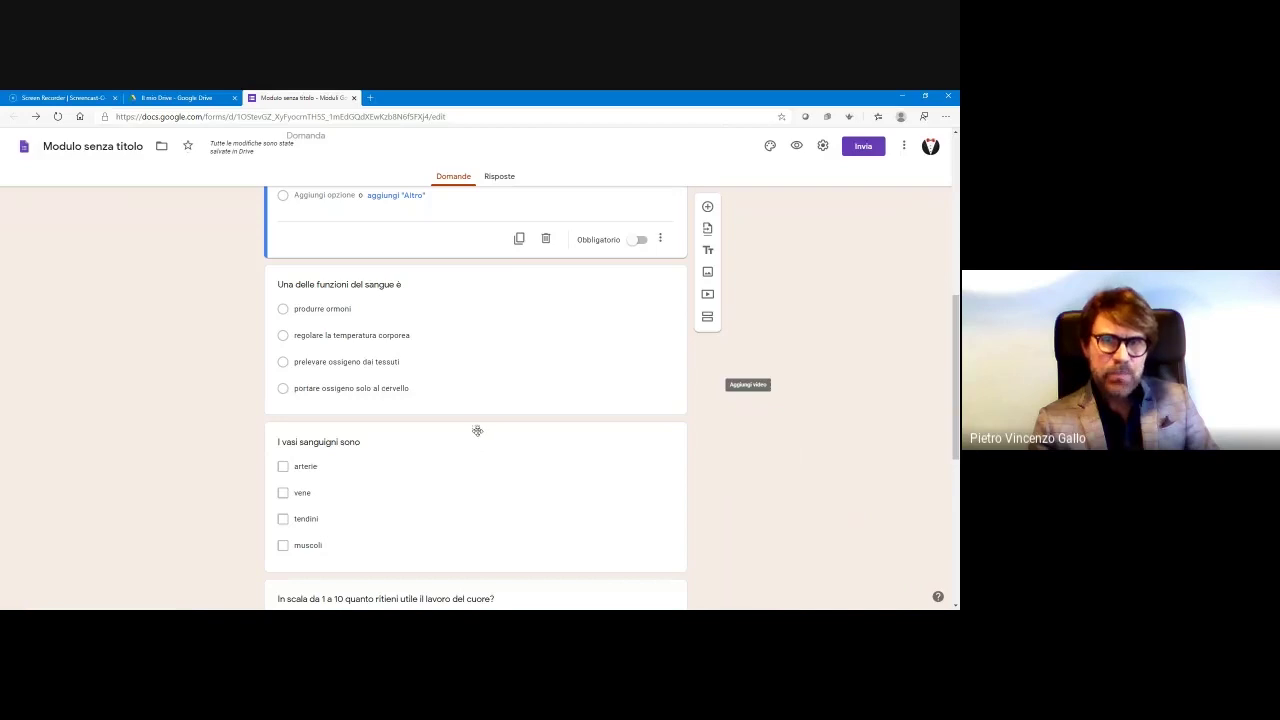
drag(474, 426, 502, 262)
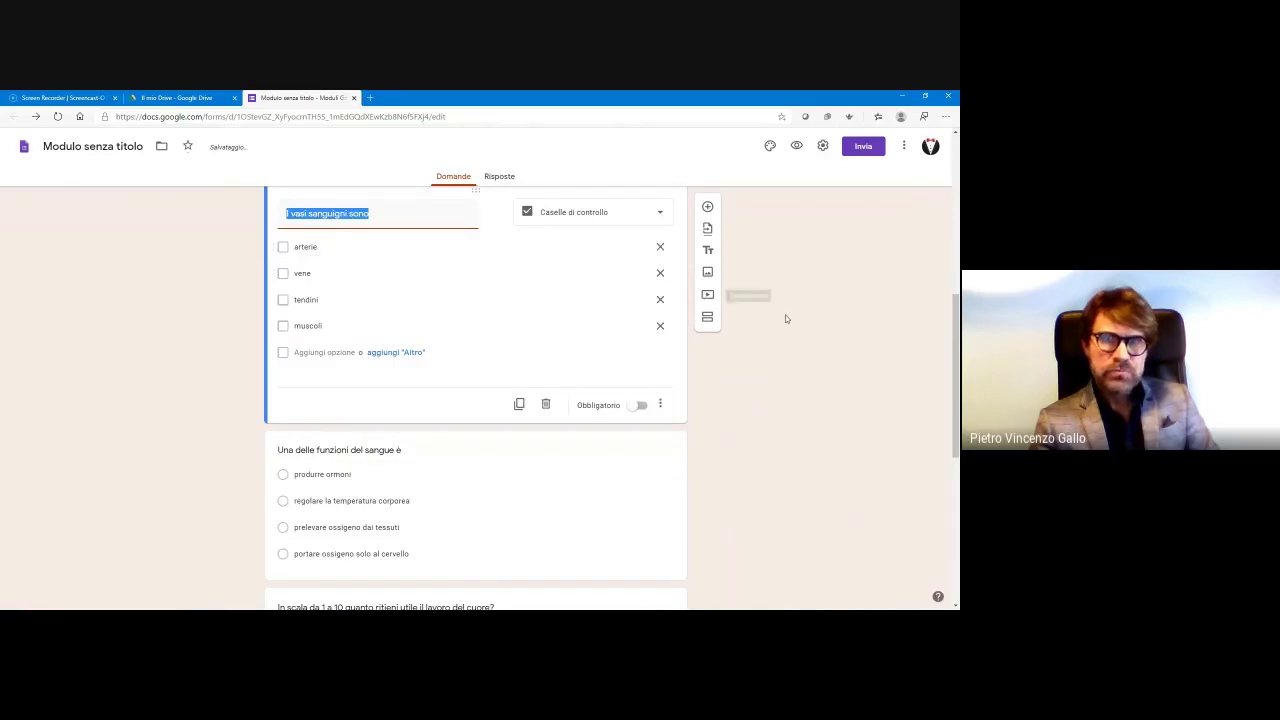
scroll(842, 422, up, 3)
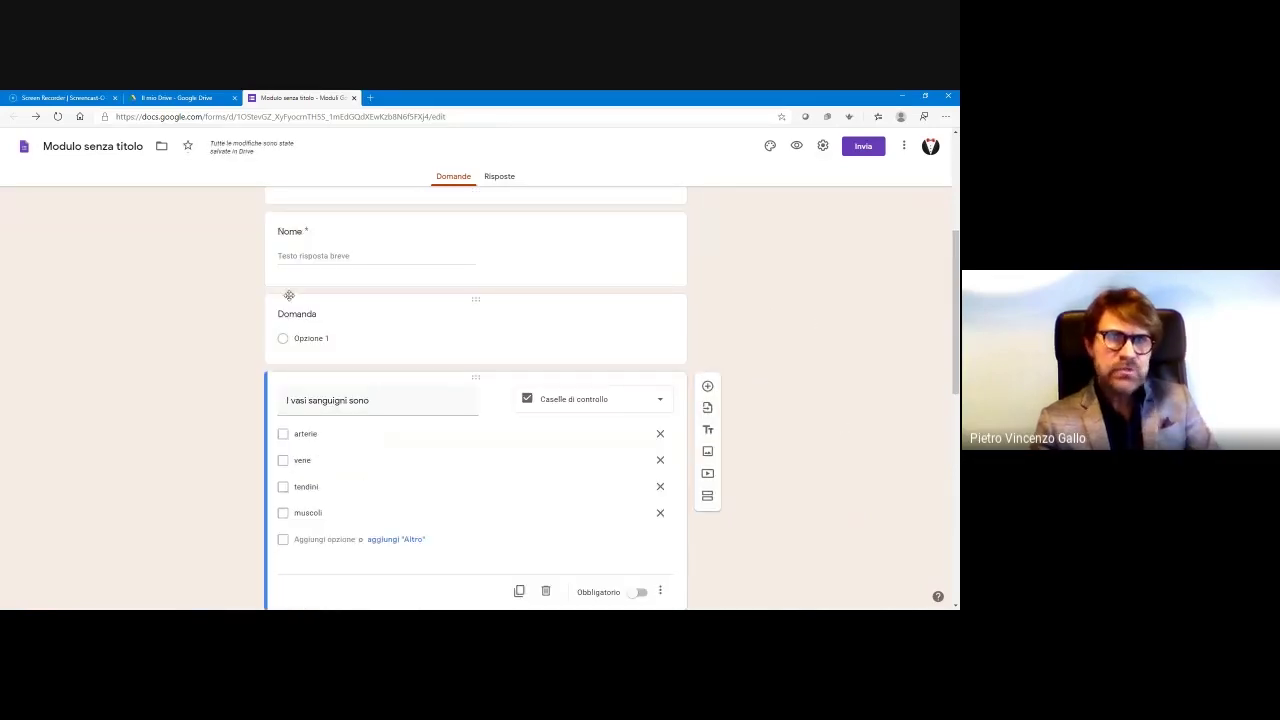
click(348, 318)
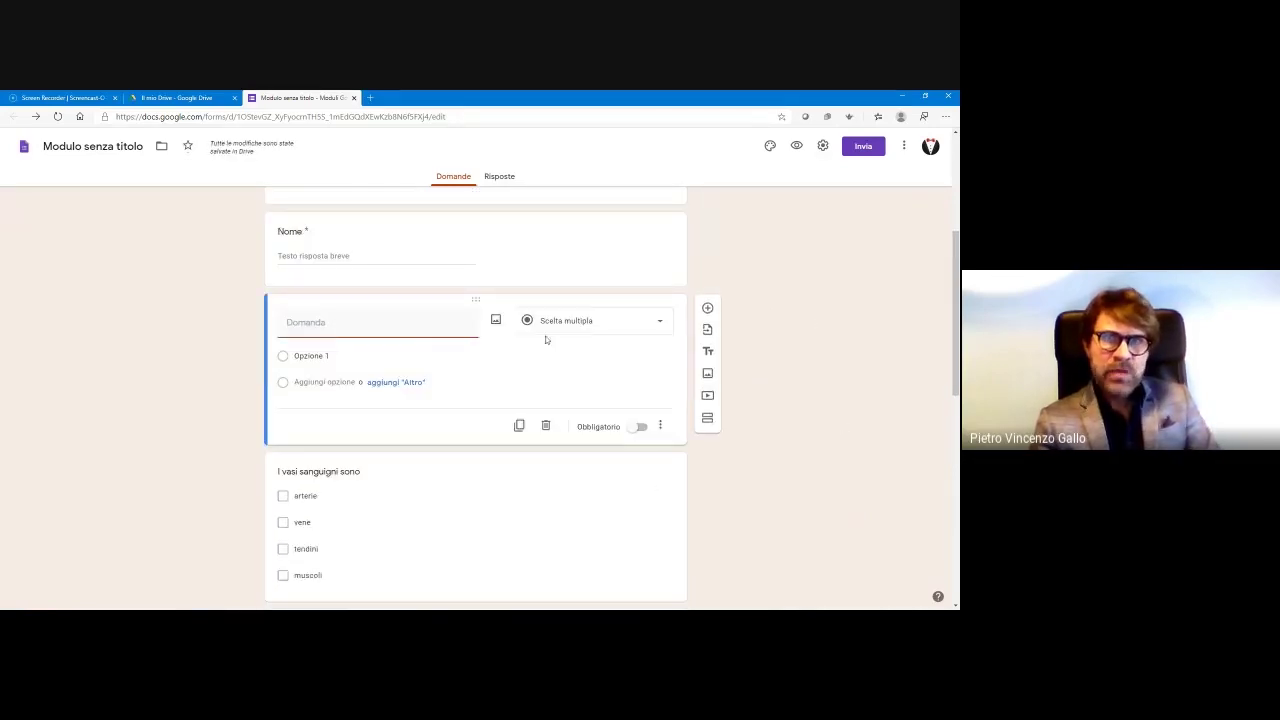
click(665, 326)
- Make the blank question a paragraph titled 'Quali sono i compiti svolti dal ventricolo?'
click(585, 285)
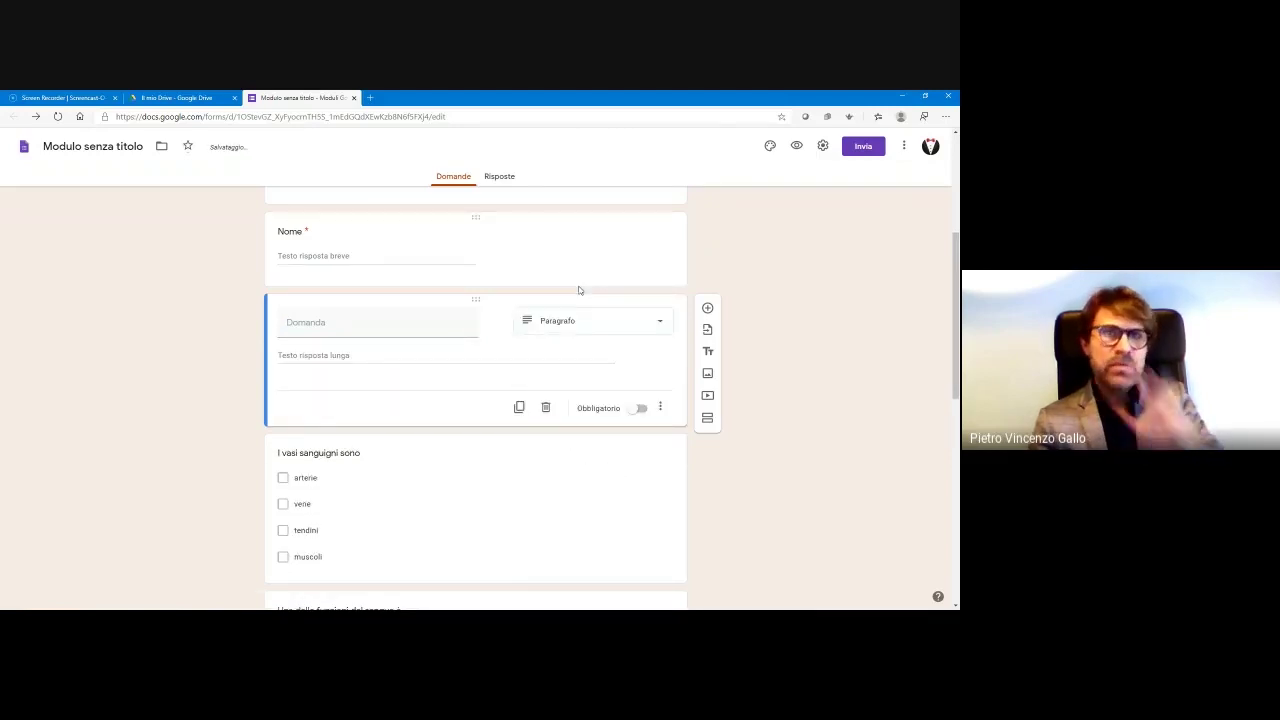
click(320, 326)
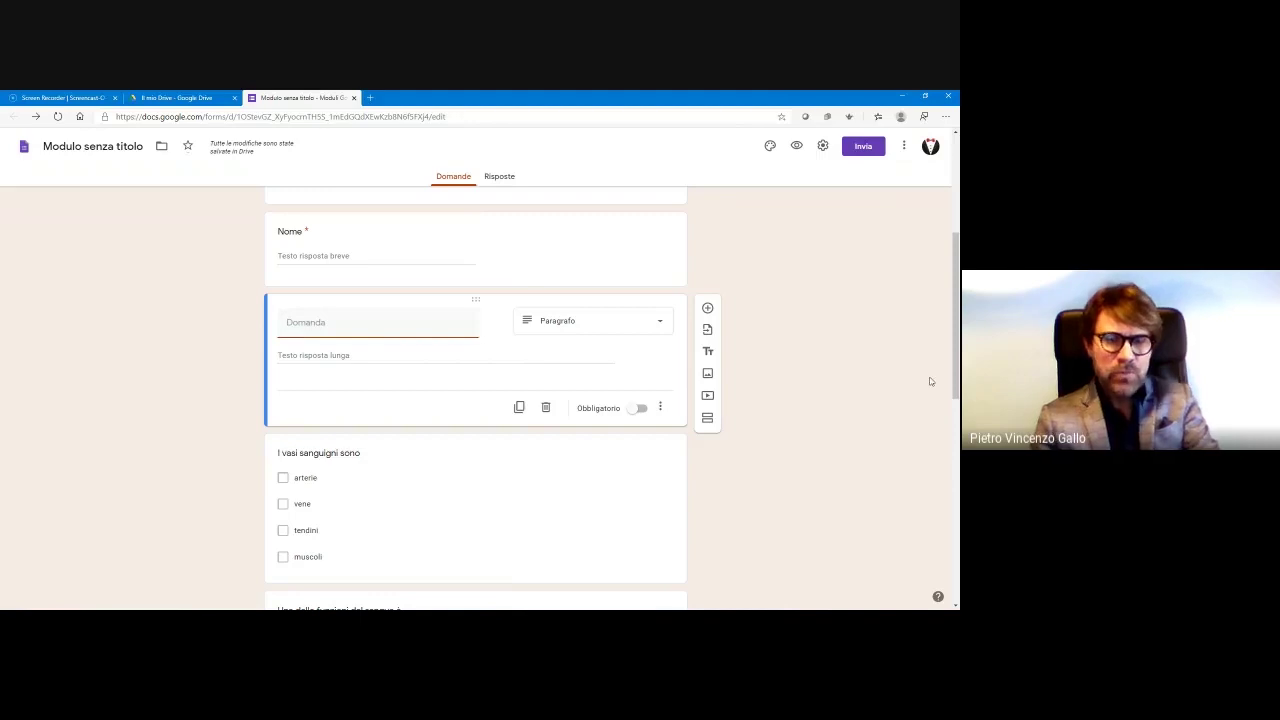
text(Qual)
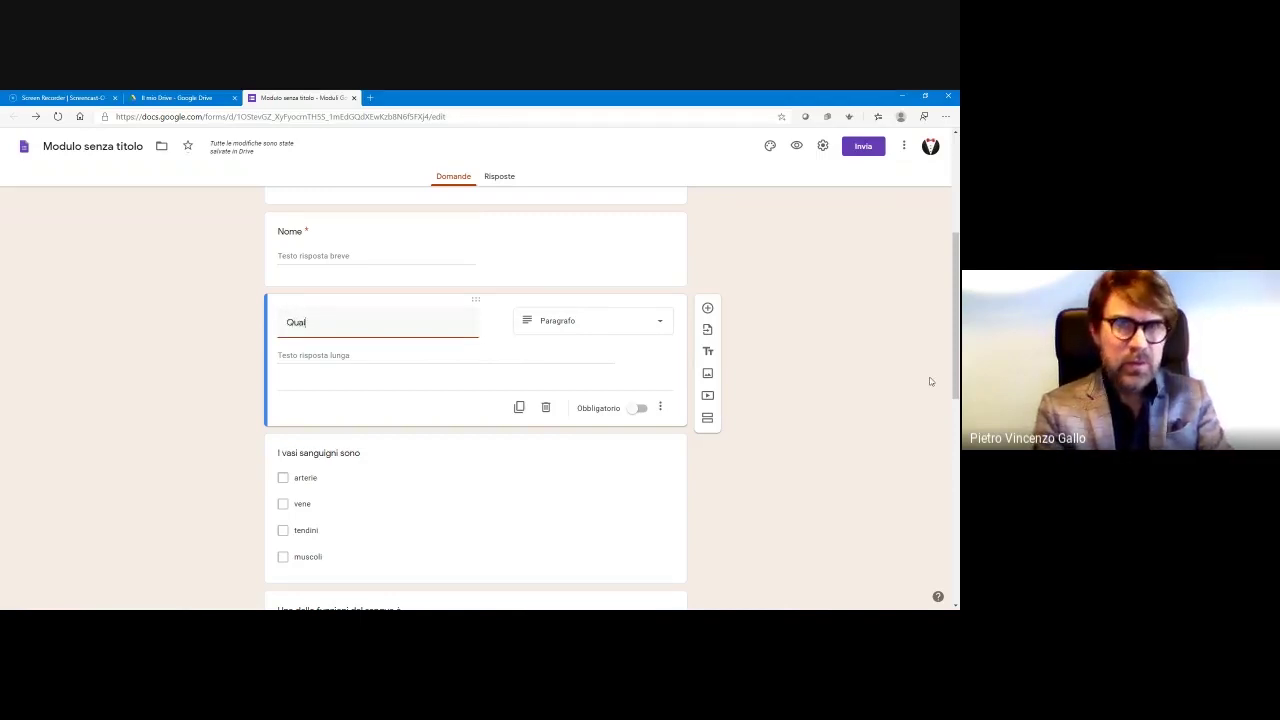
text(e)
key(BackSpace)
text(i sono)
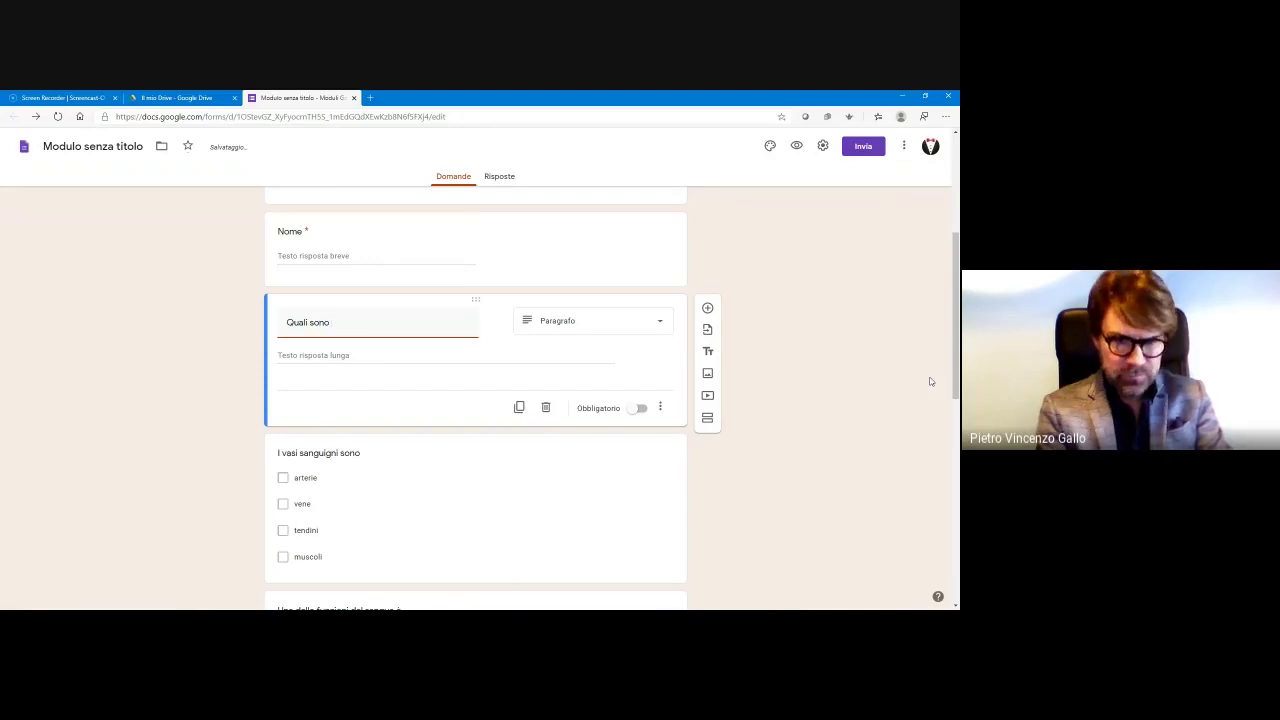
text( i compiti s)
text(vo)
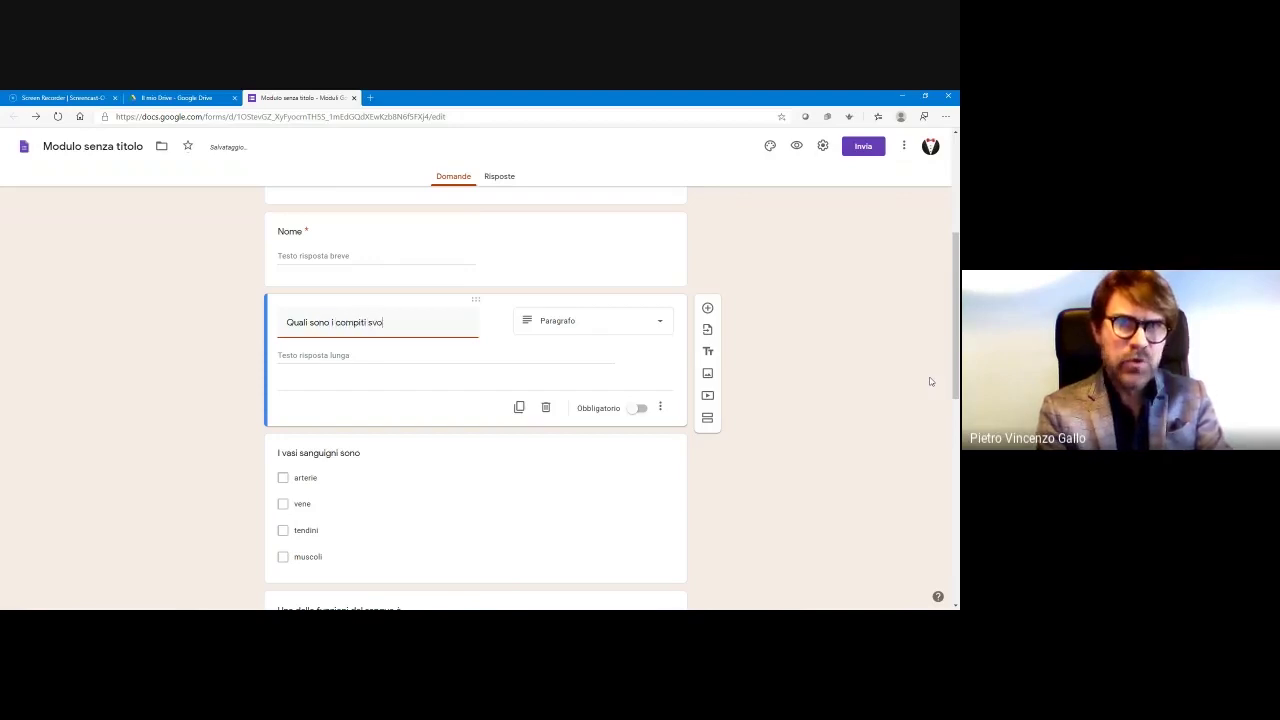
text(lti dal ventricol)
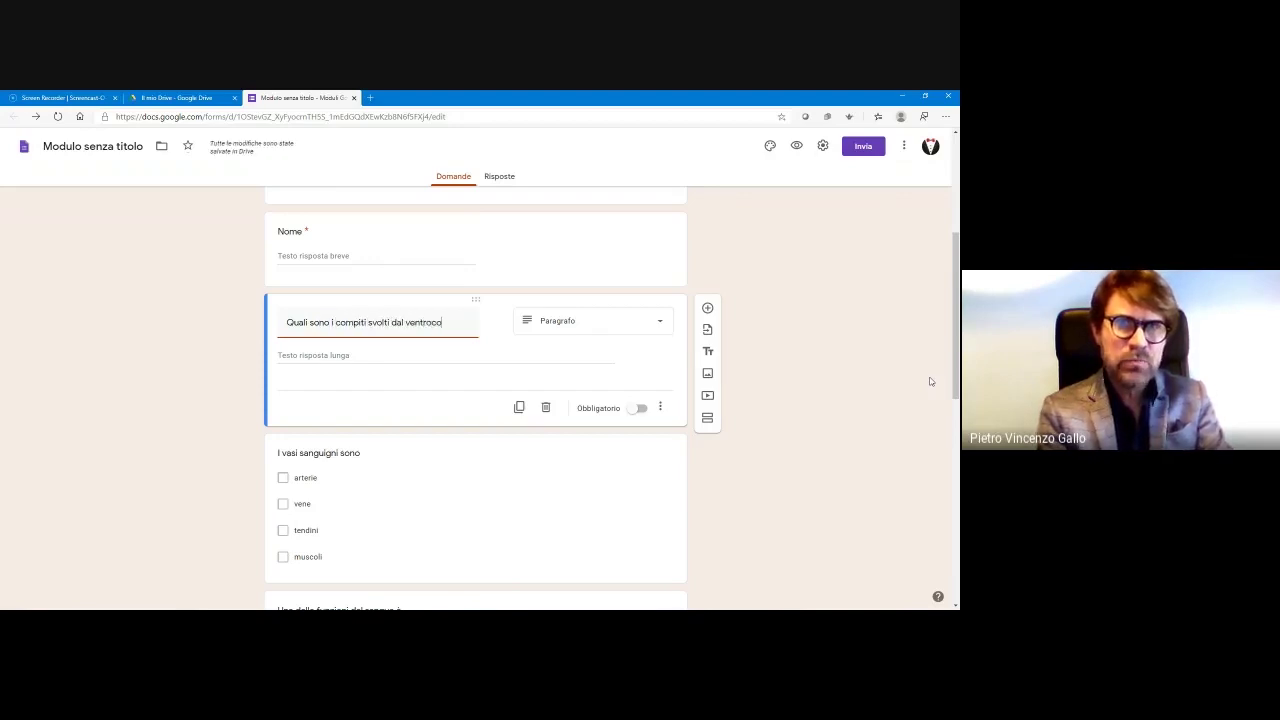
text(o?)
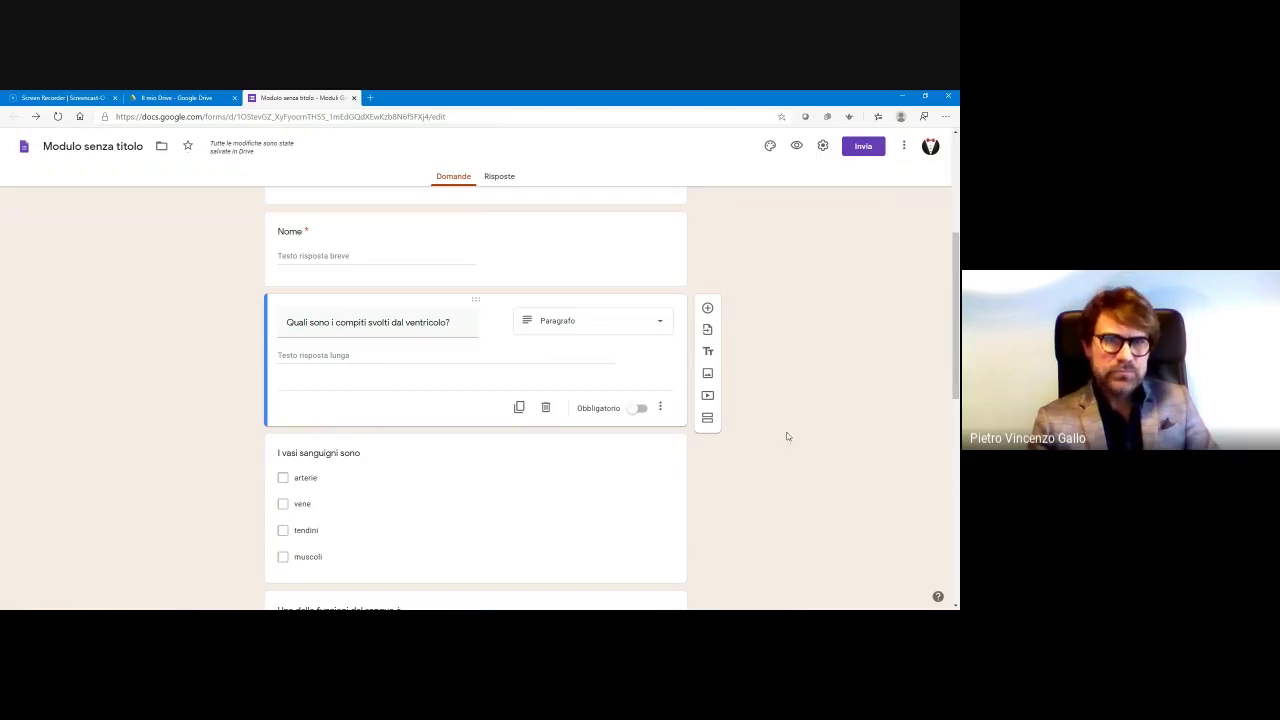
scroll(786, 434, down, 10)
scroll(787, 437, up, 10)
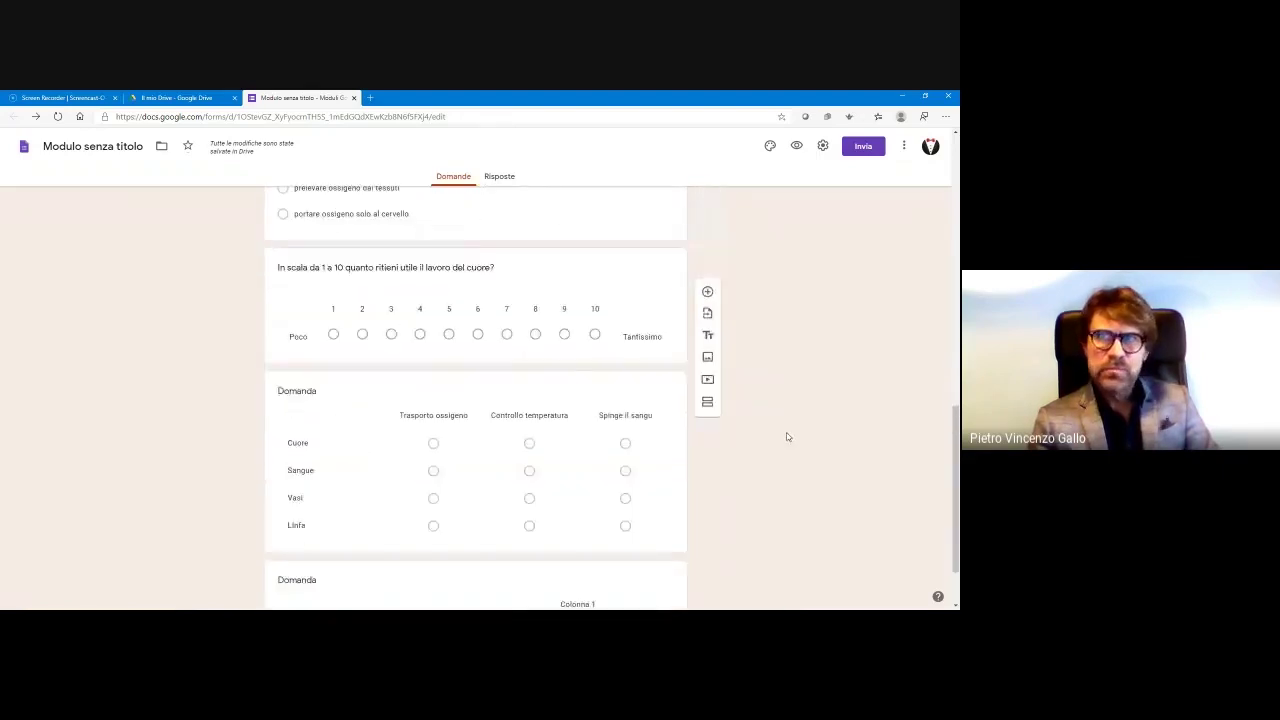
- In Impostazioni, collect e-mail addresses, keep response receipts off, and limit to one response per person
click(823, 148)
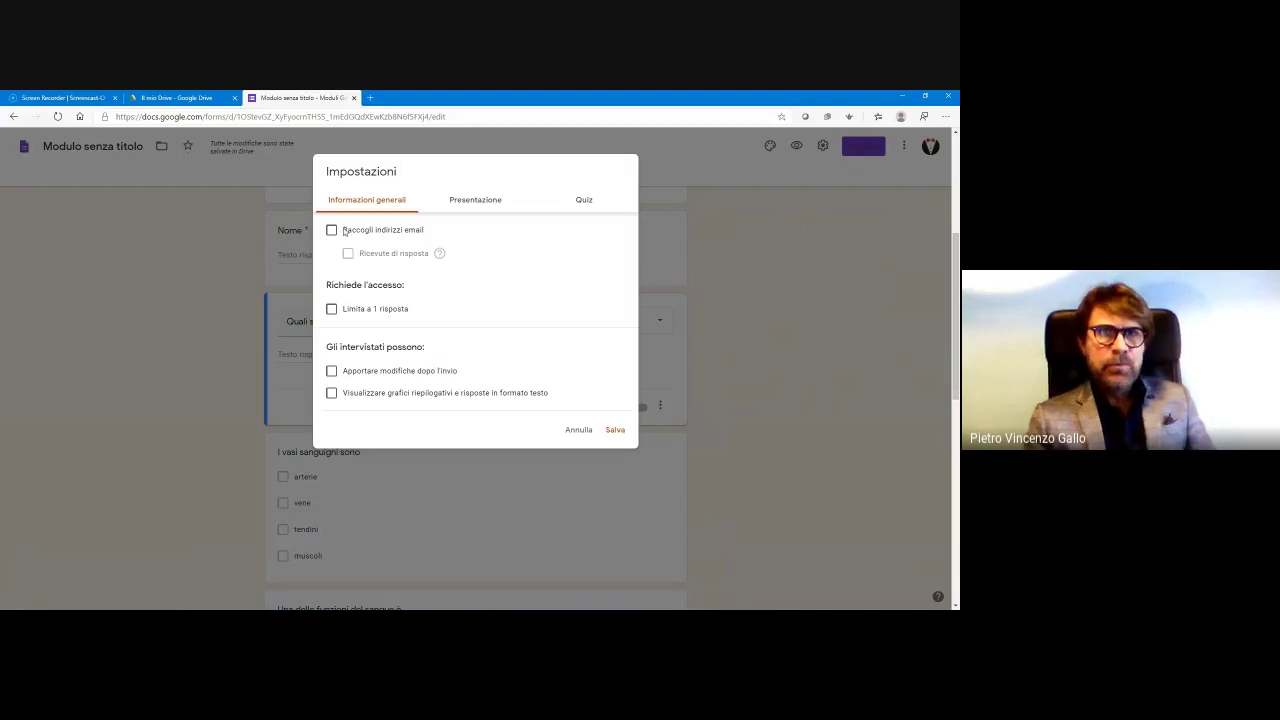
click(333, 232)
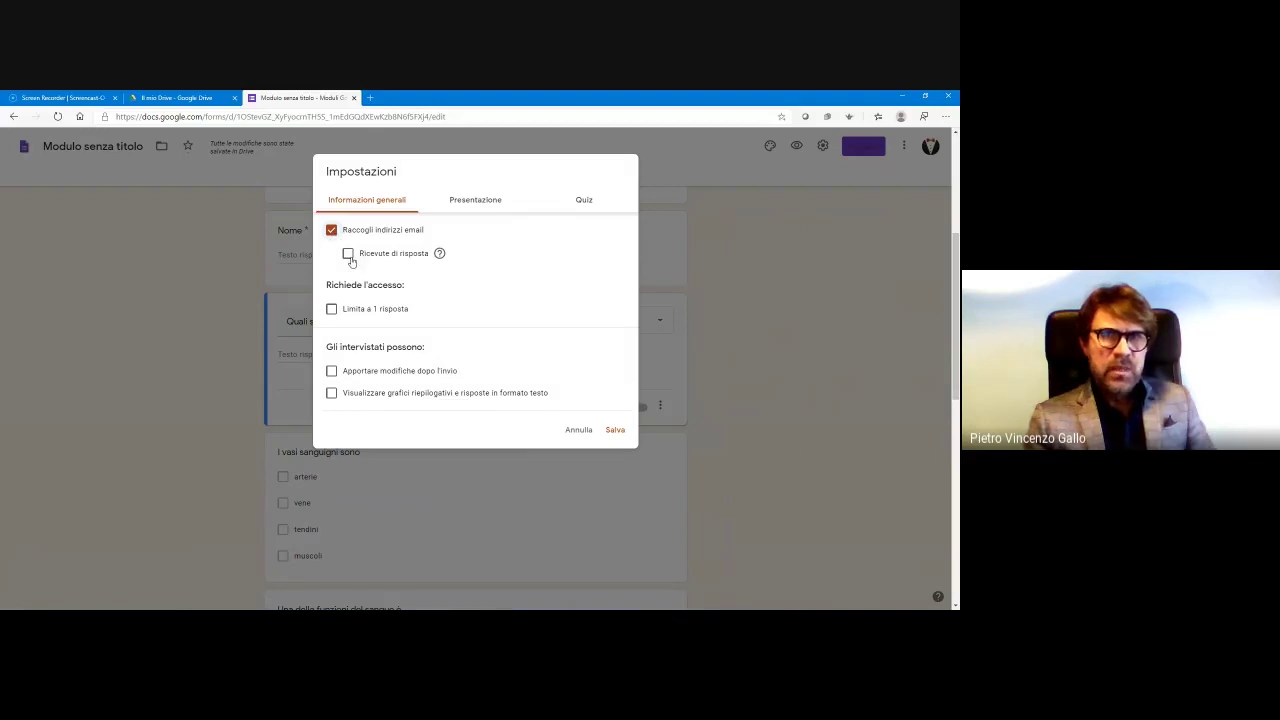
mouse_move(440, 256)
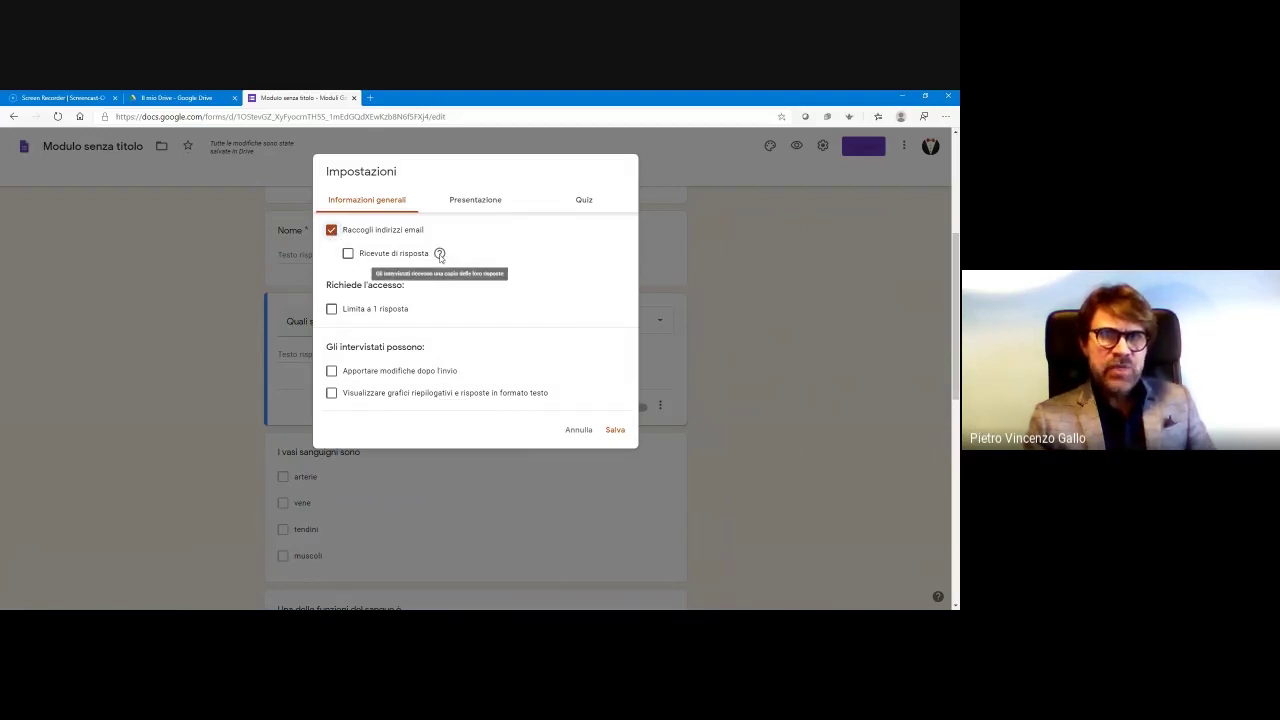
click(348, 255)
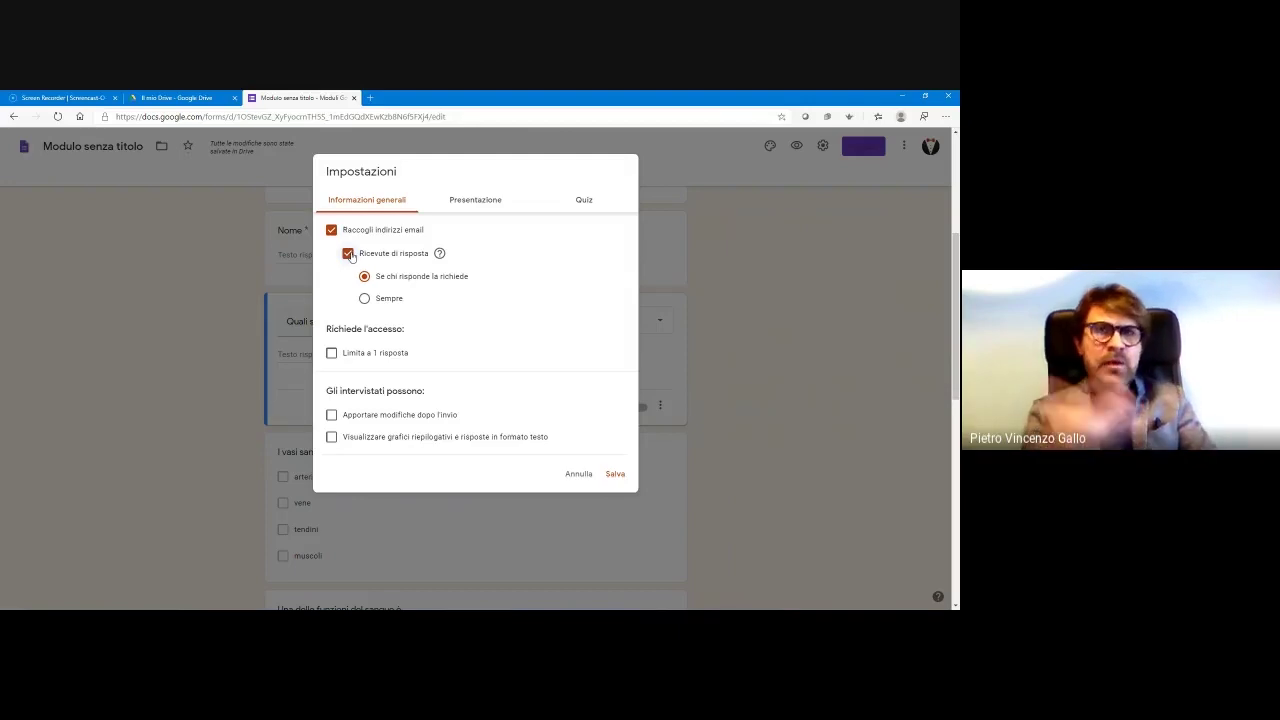
click(349, 255)
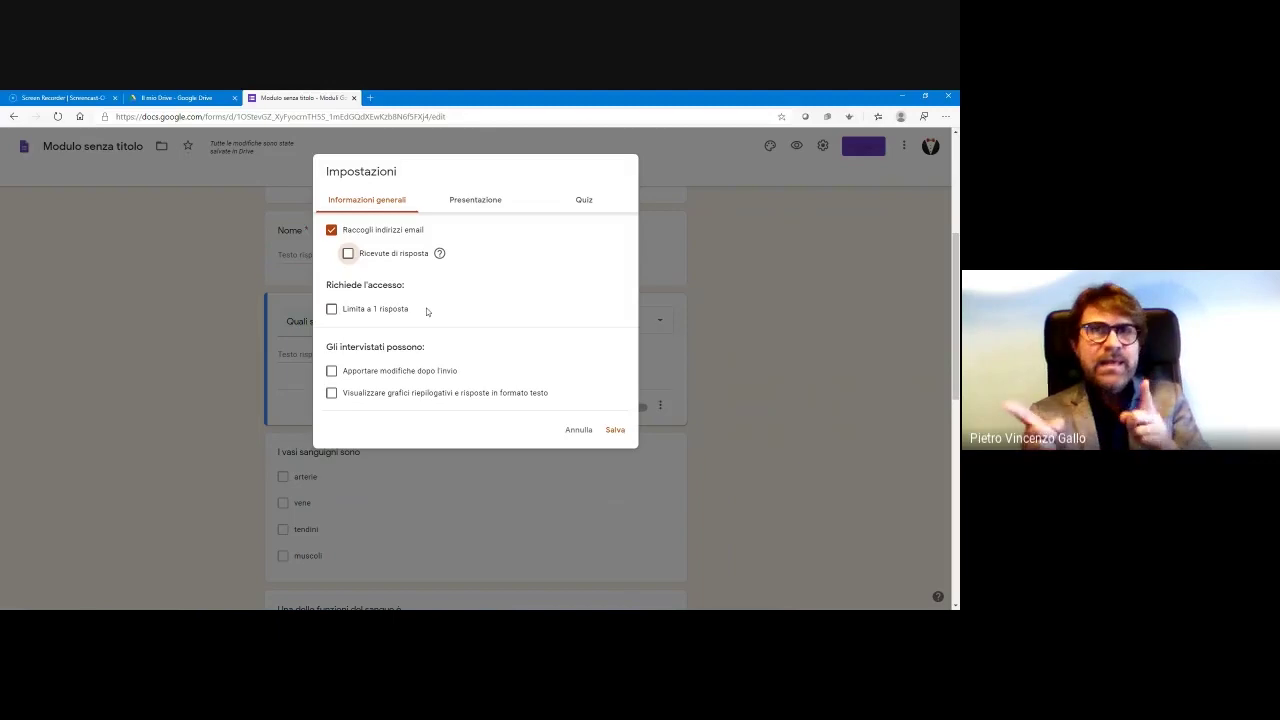
click(332, 310)
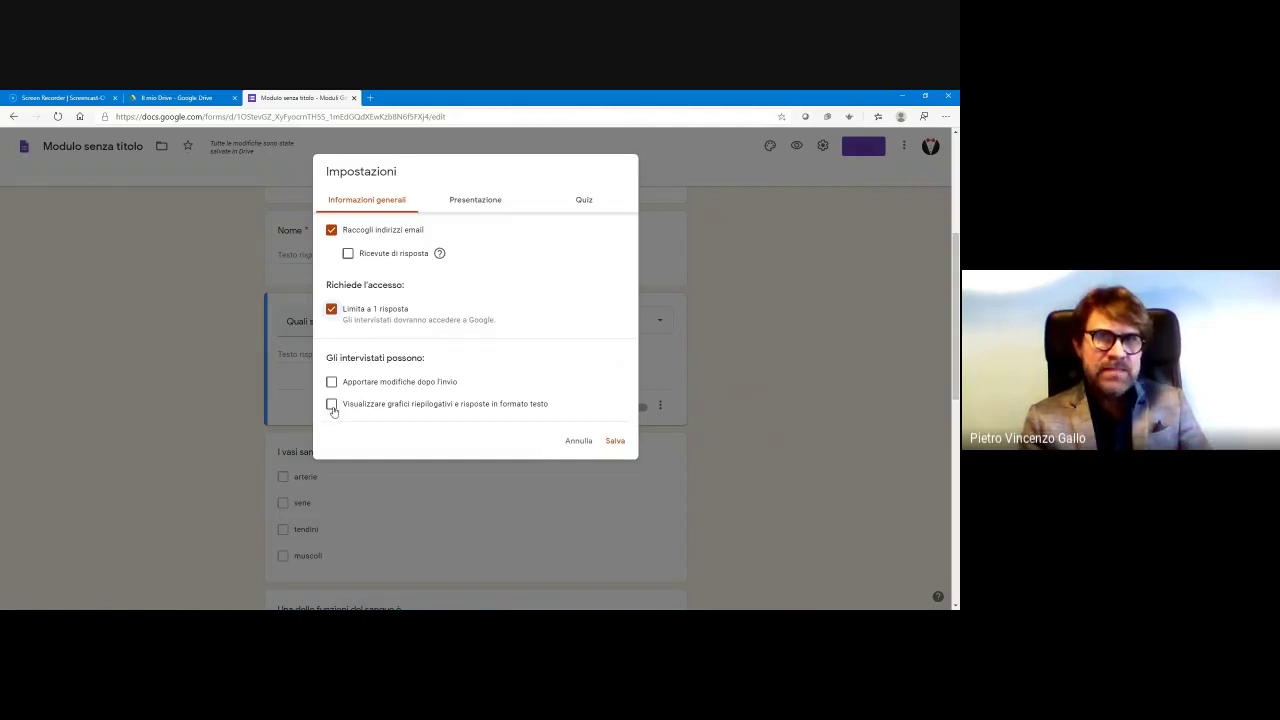
click(475, 201)
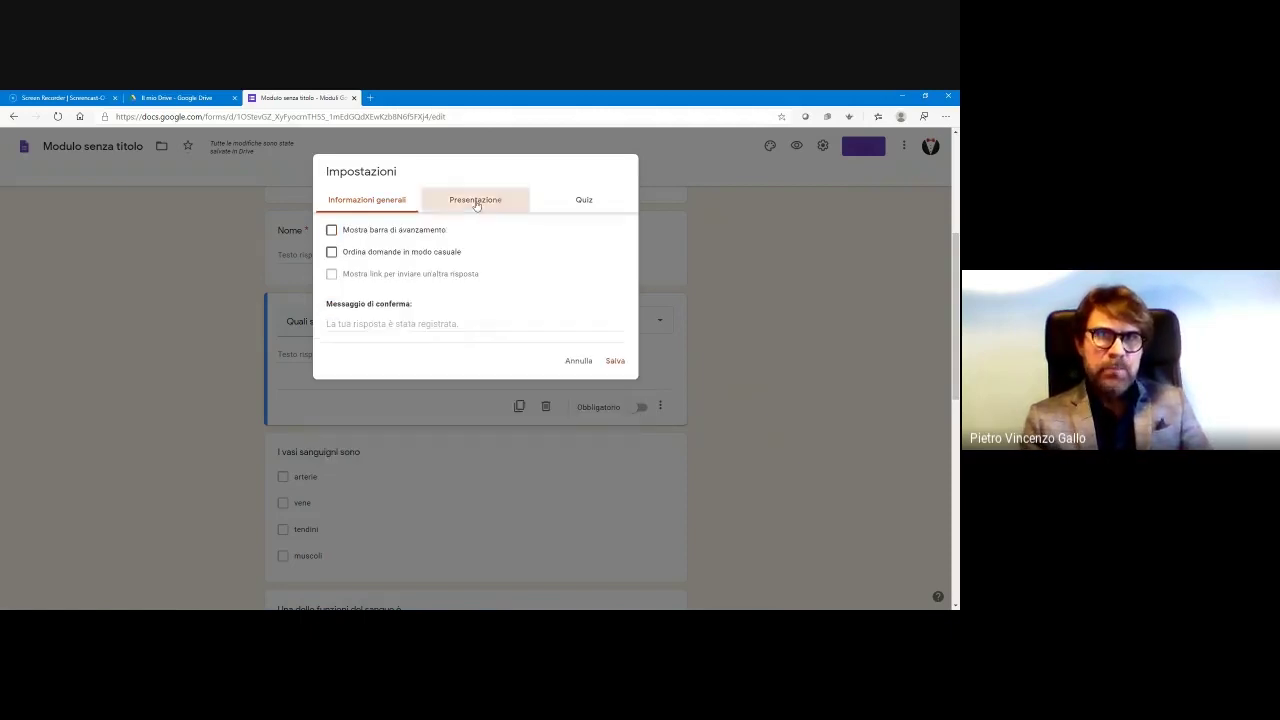
- Tick Mostra barra di avanzamento and Ordina domande in modo casuale, then save the settings
click(331, 231)
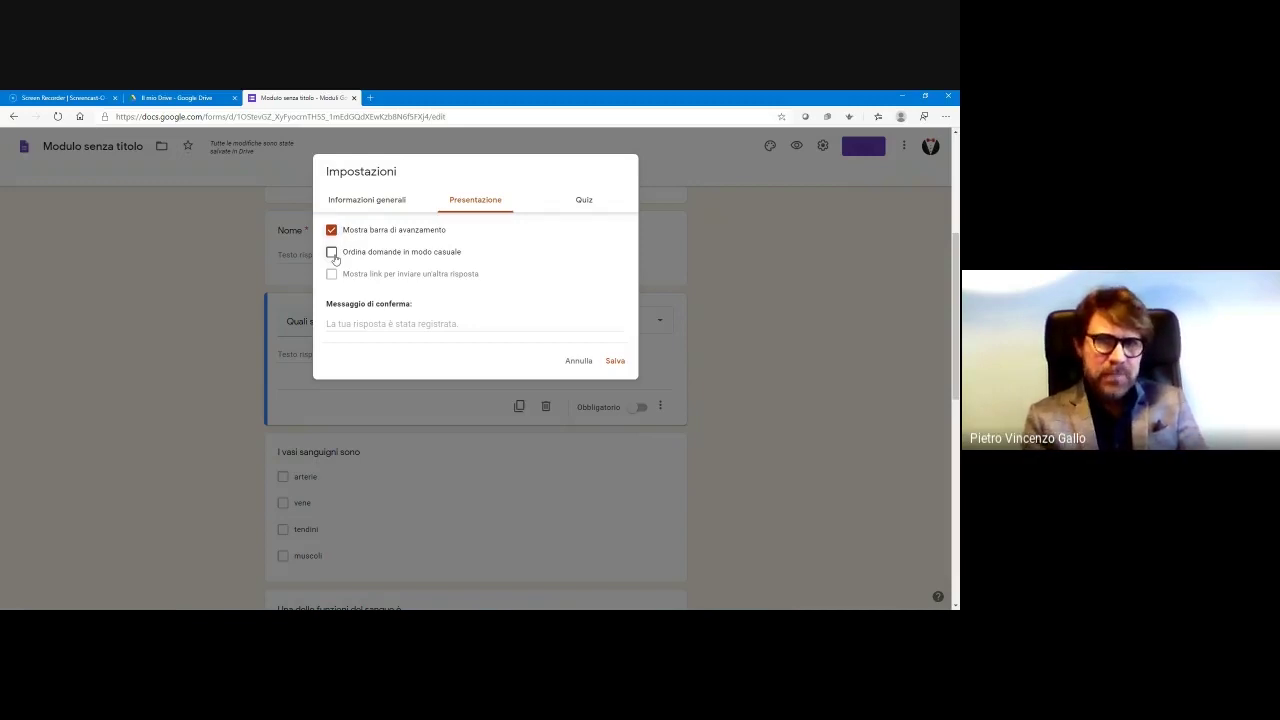
click(332, 254)
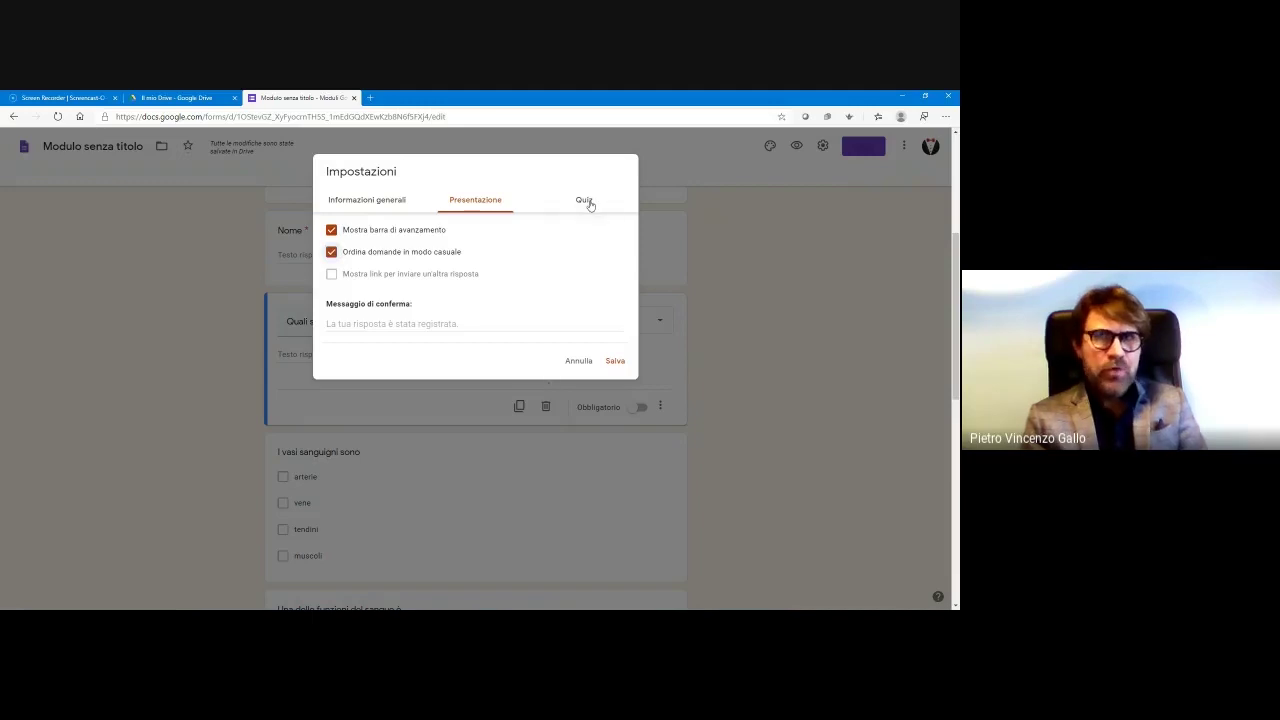
click(615, 361)
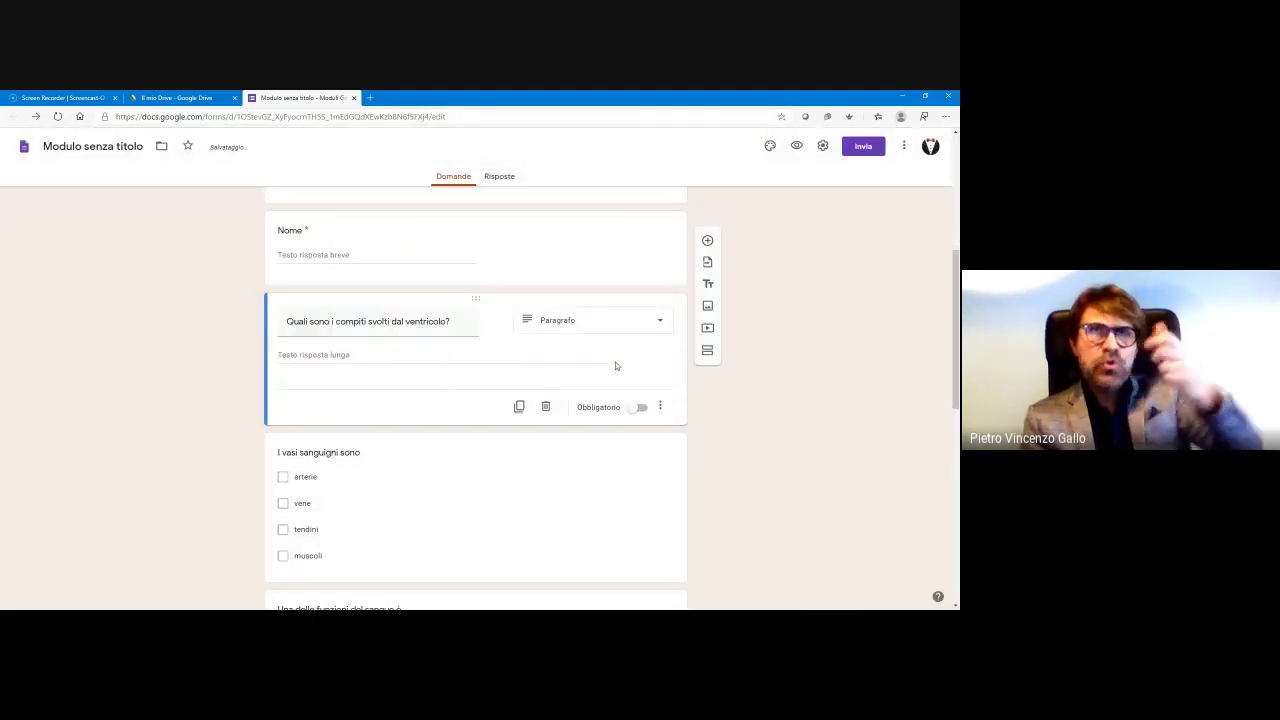
- Set 'I vasi sanguigni sono' to Ordina le opzioni in modo casuale from its ⋮ menu
scroll(803, 360, down, 2)
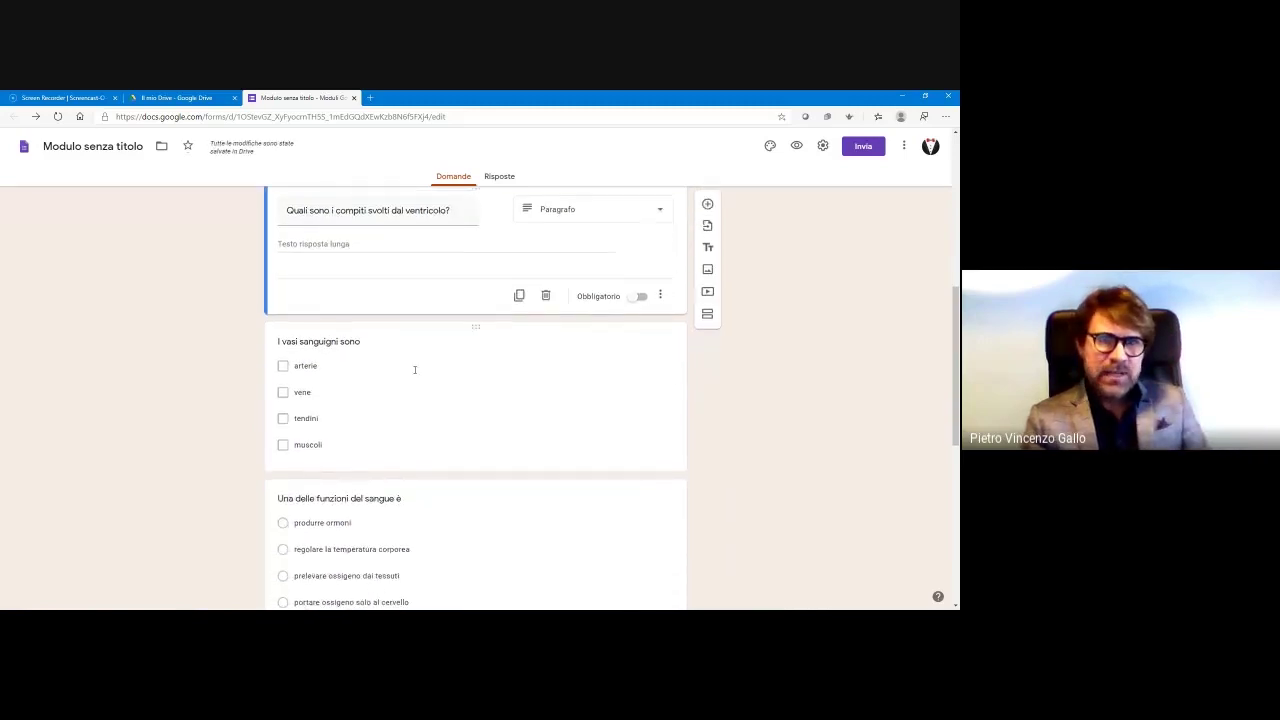
click(475, 328)
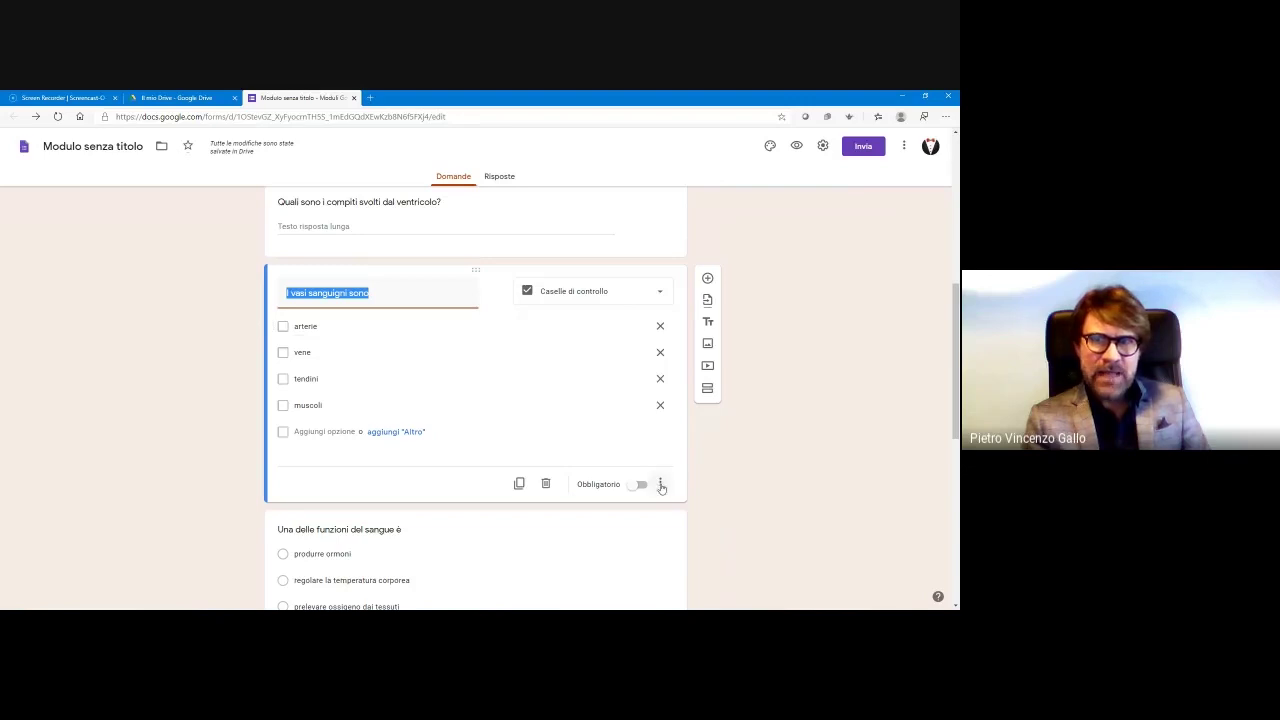
click(661, 485)
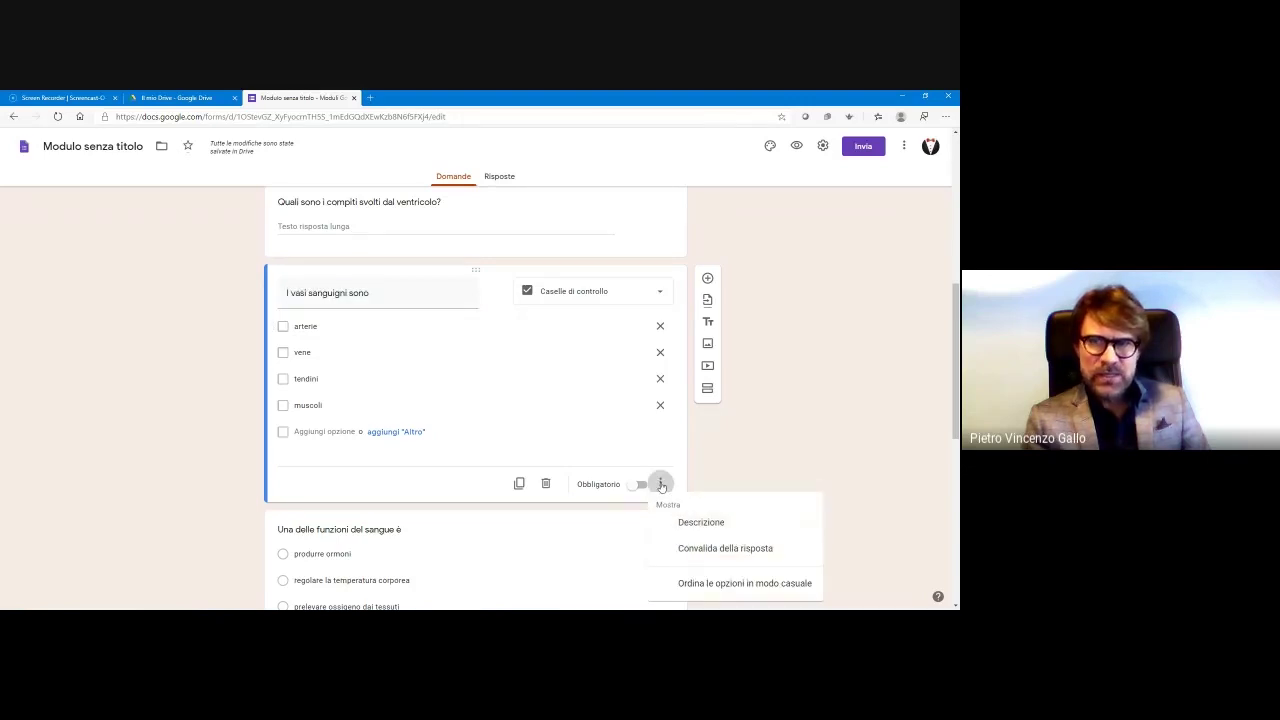
click(734, 585)
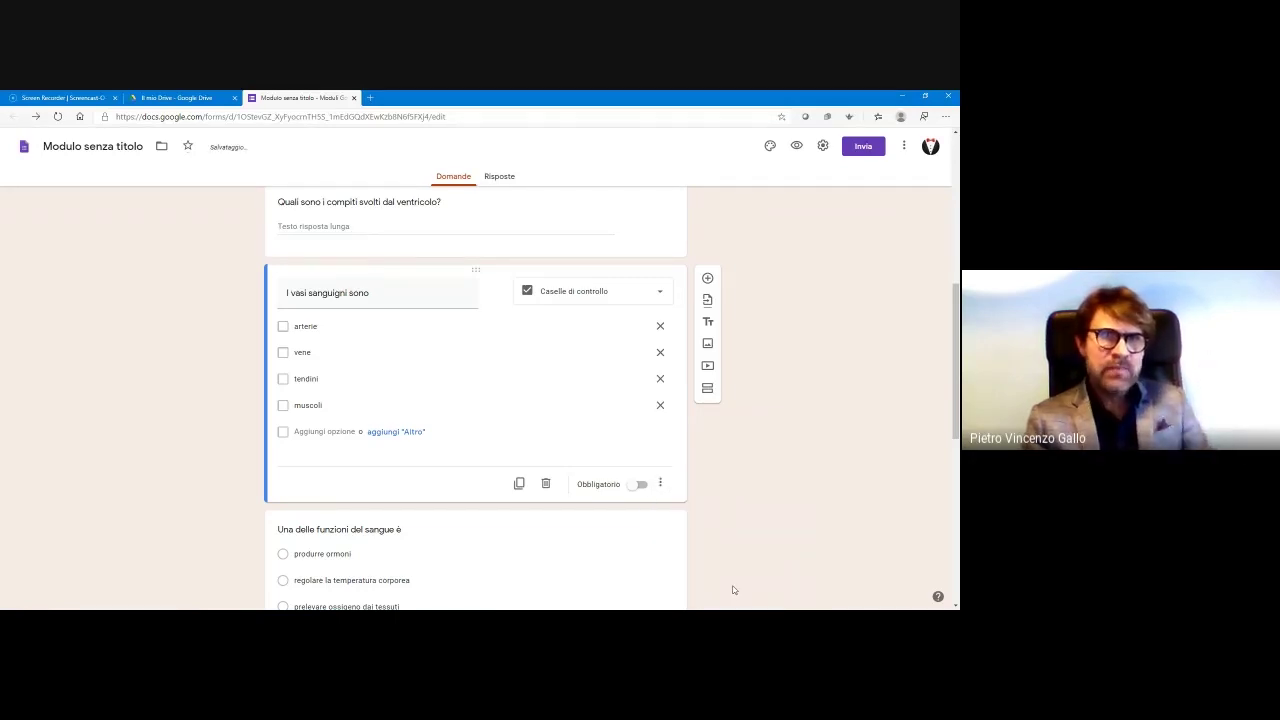
scroll(847, 462, up, 10)
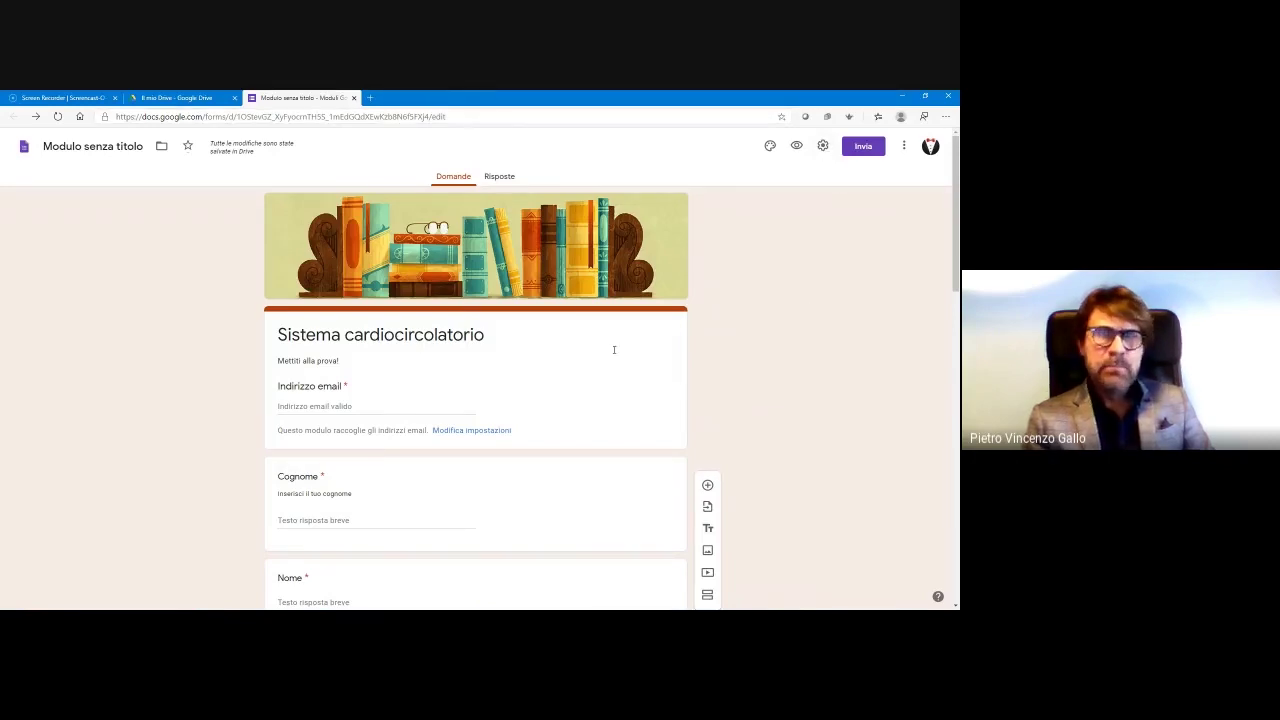
click(796, 146)
scroll(740, 341, down, 3)
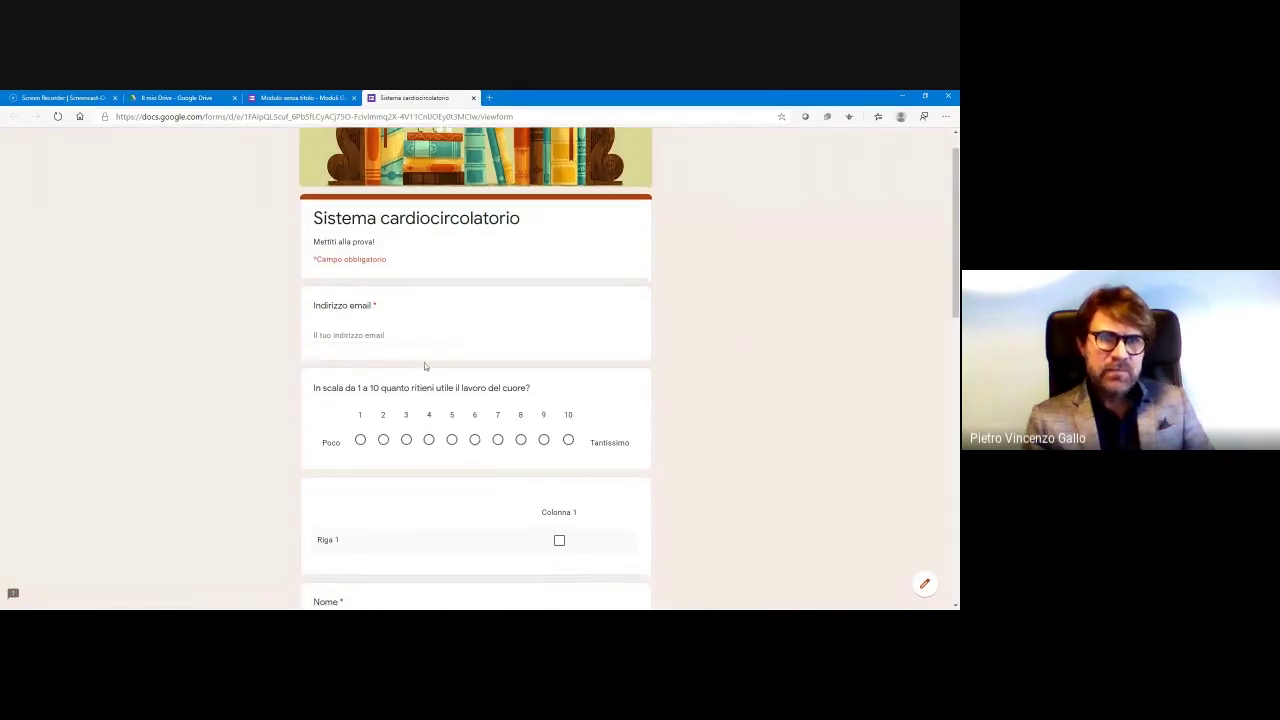
scroll(494, 376, down, 1)
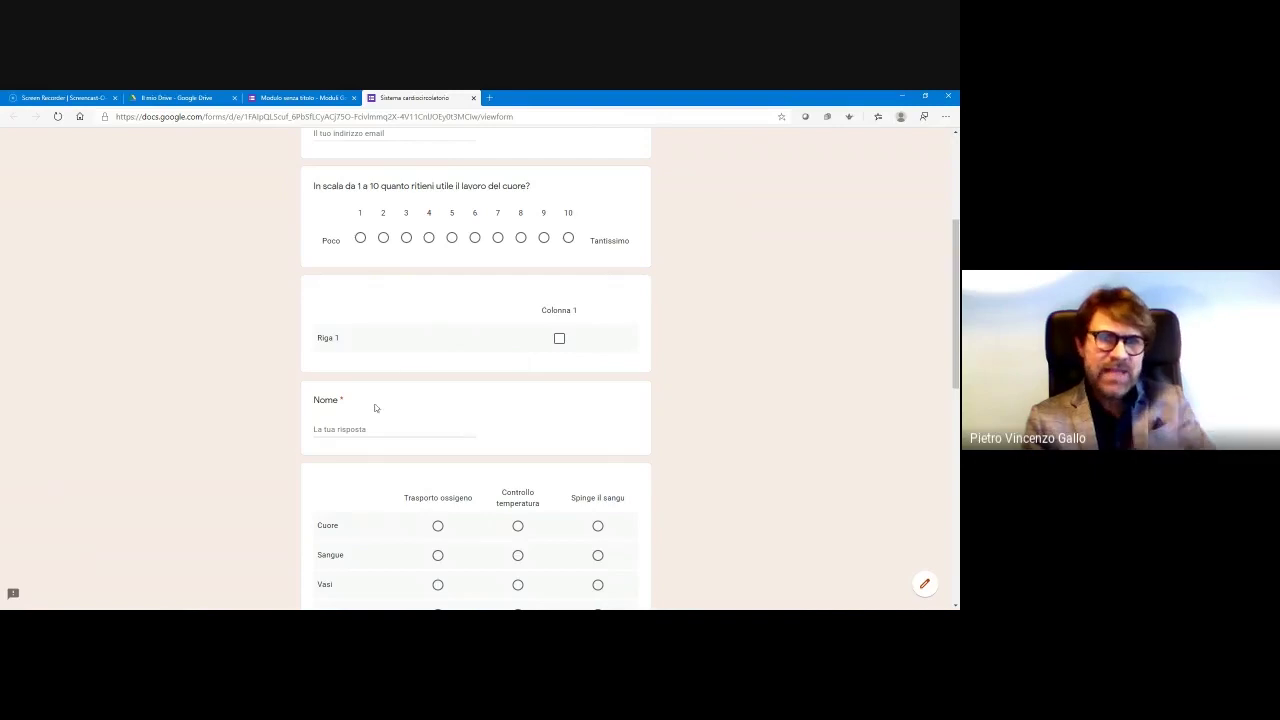
scroll(438, 326, up, 1)
scroll(438, 327, up, 3)
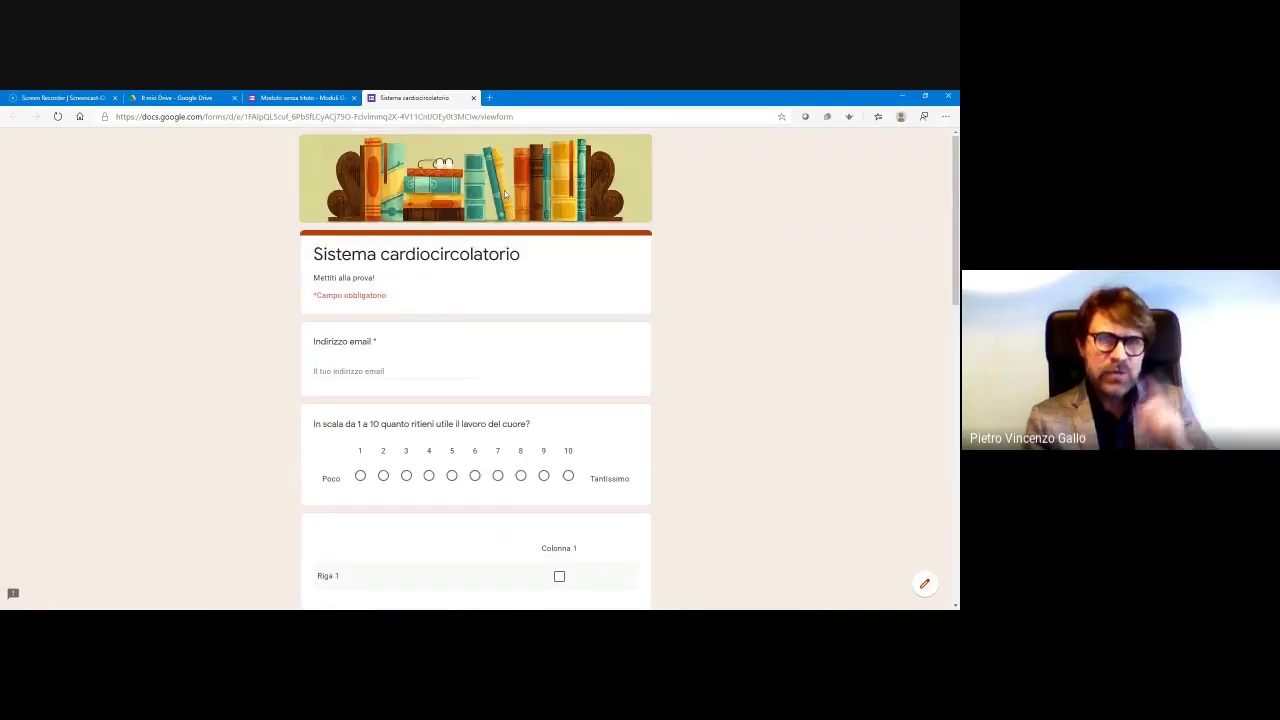
click(474, 98)
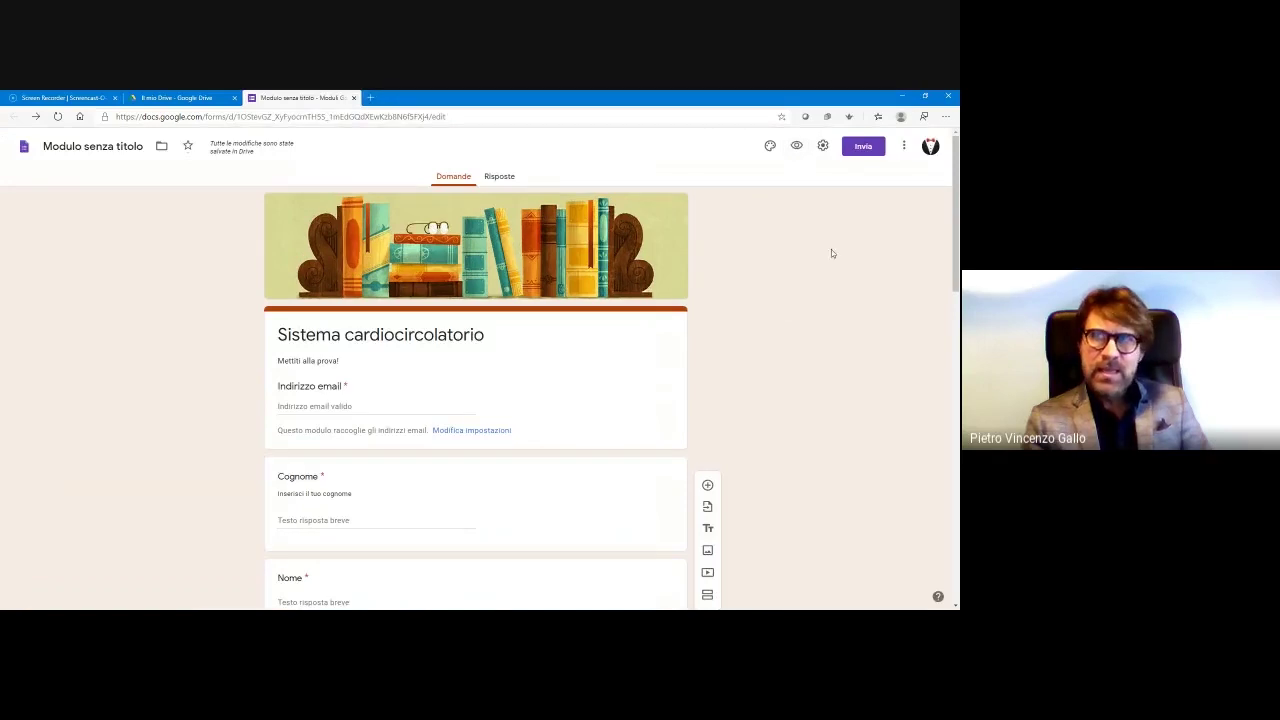
- Turn random question order back off in the presentation settings and save
click(822, 147)
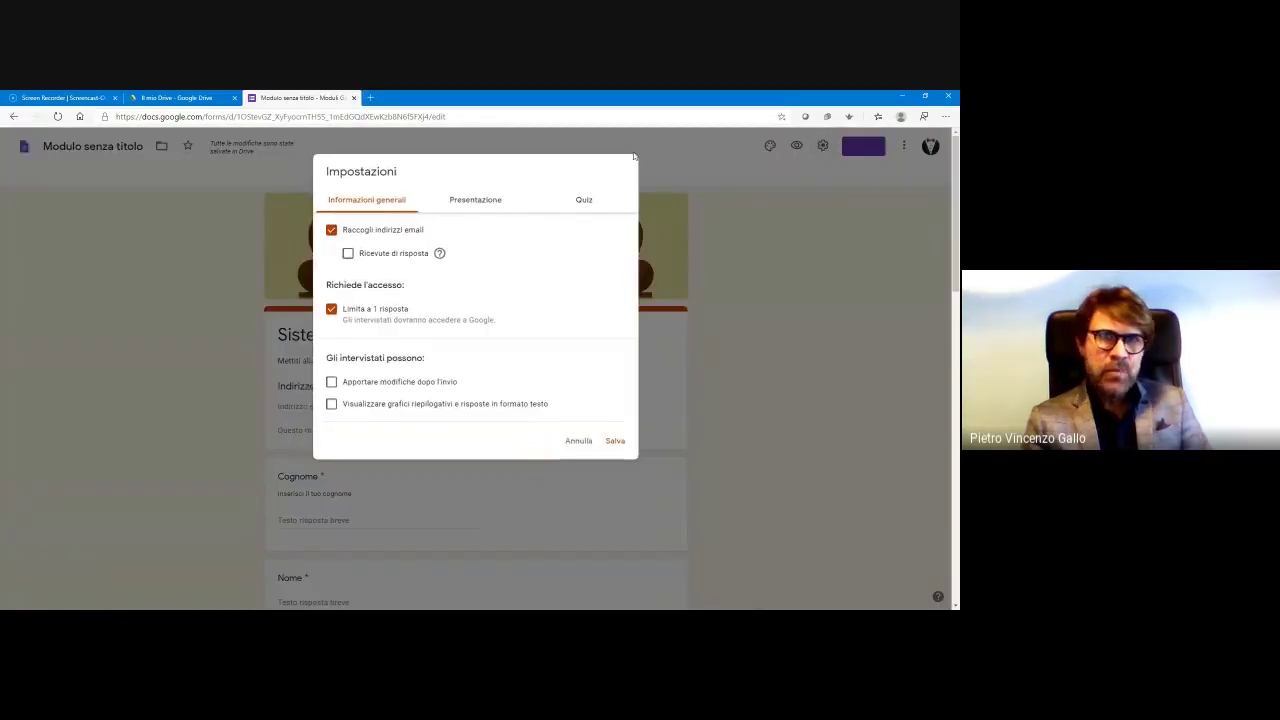
click(472, 201)
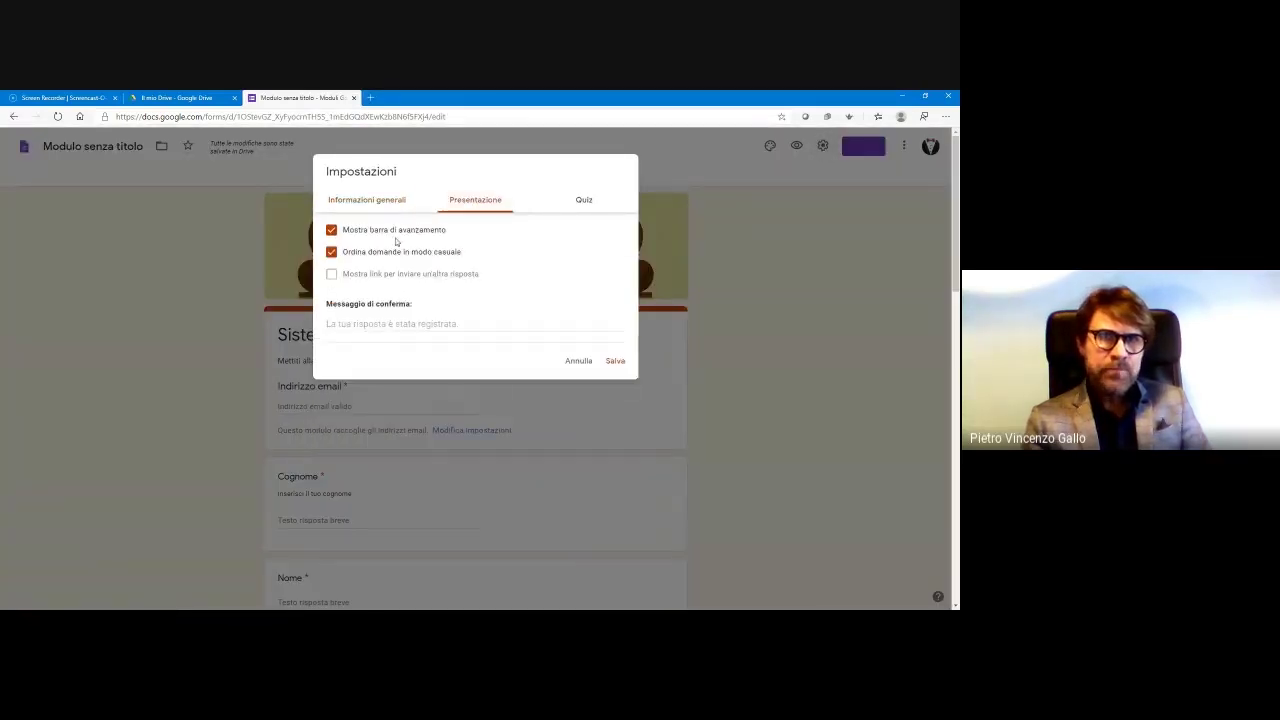
click(332, 254)
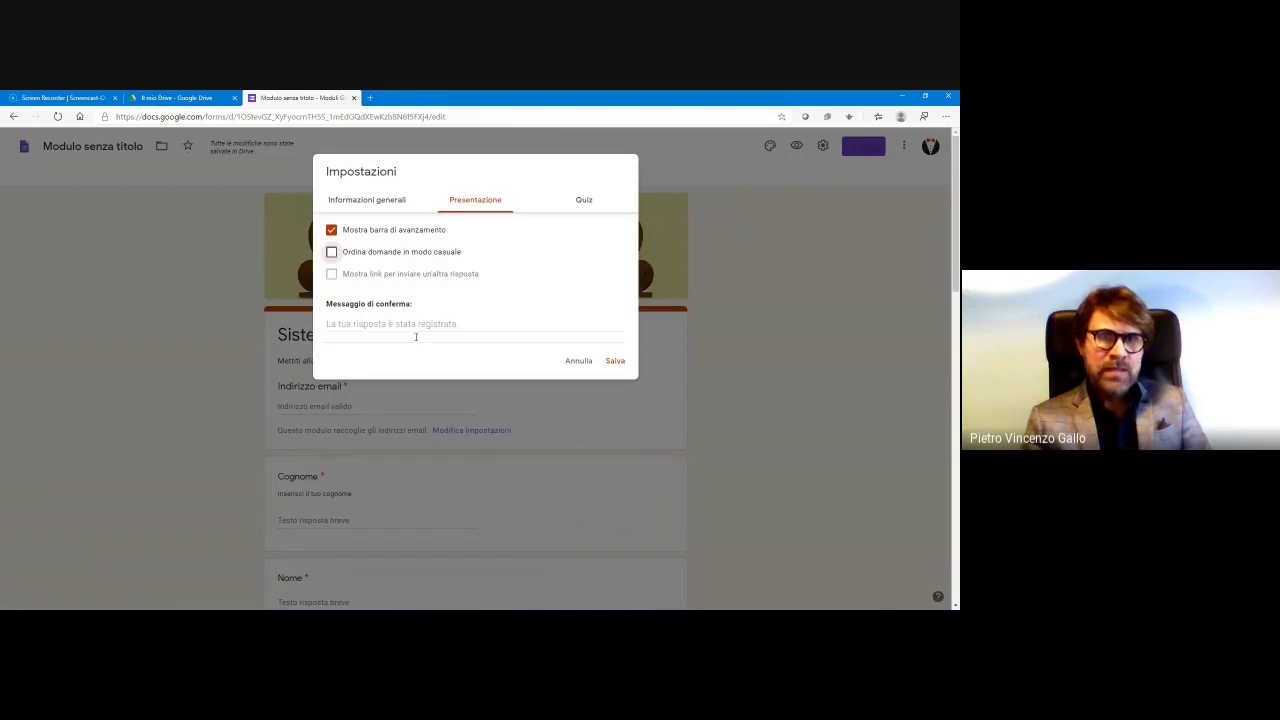
click(615, 362)
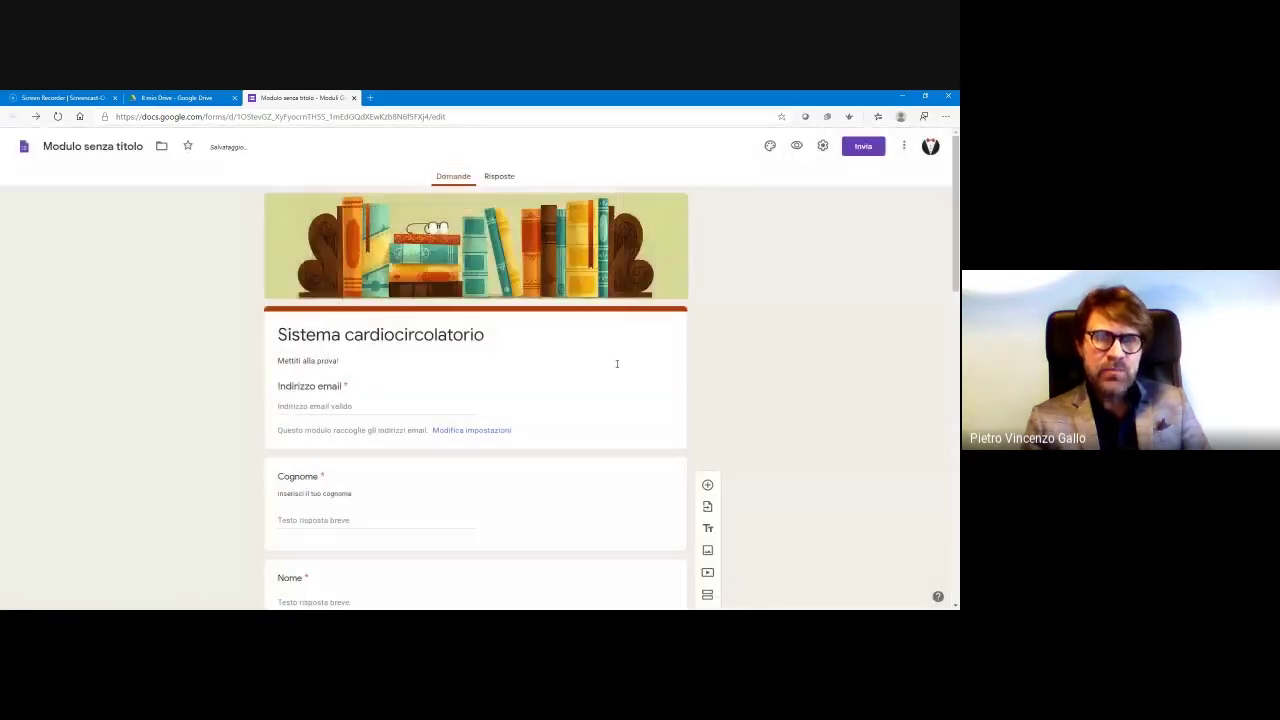
- Preview the form to check it, close the preview, and reopen Impostazioni
click(796, 146)
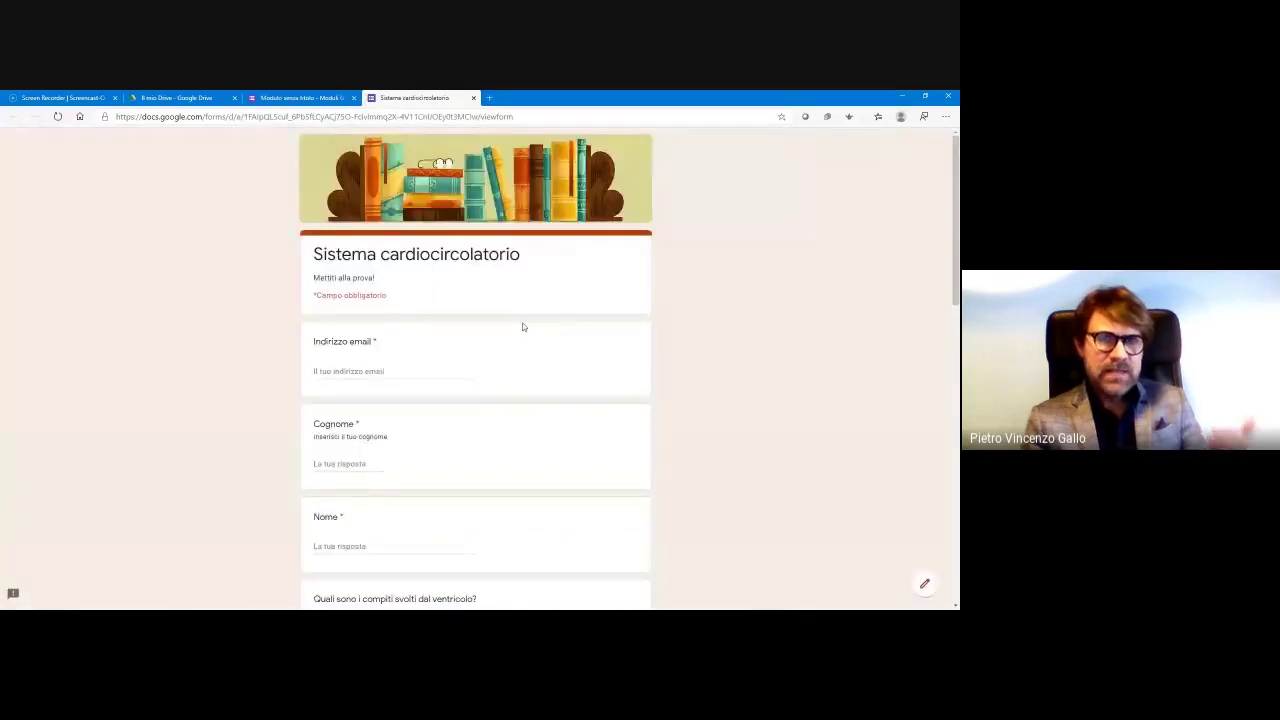
scroll(522, 327, down, 2)
scroll(522, 327, down, 10)
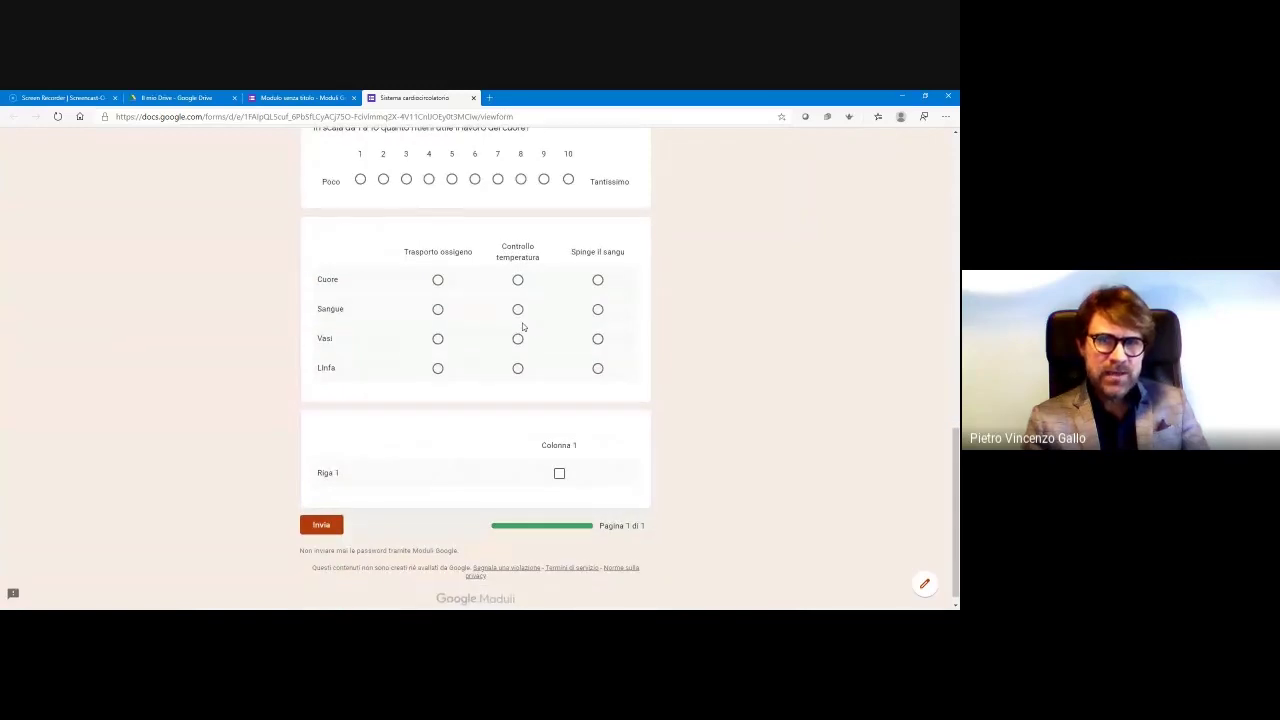
scroll(503, 443, up, 15)
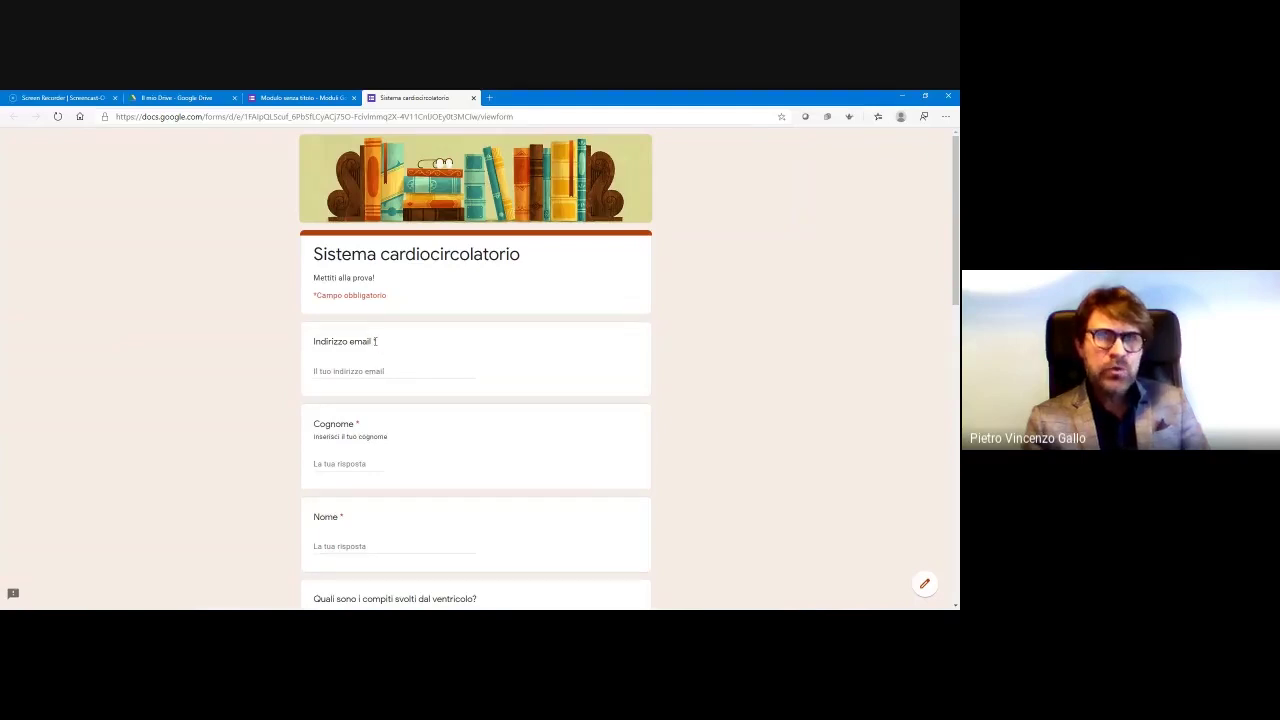
click(474, 98)
click(822, 146)
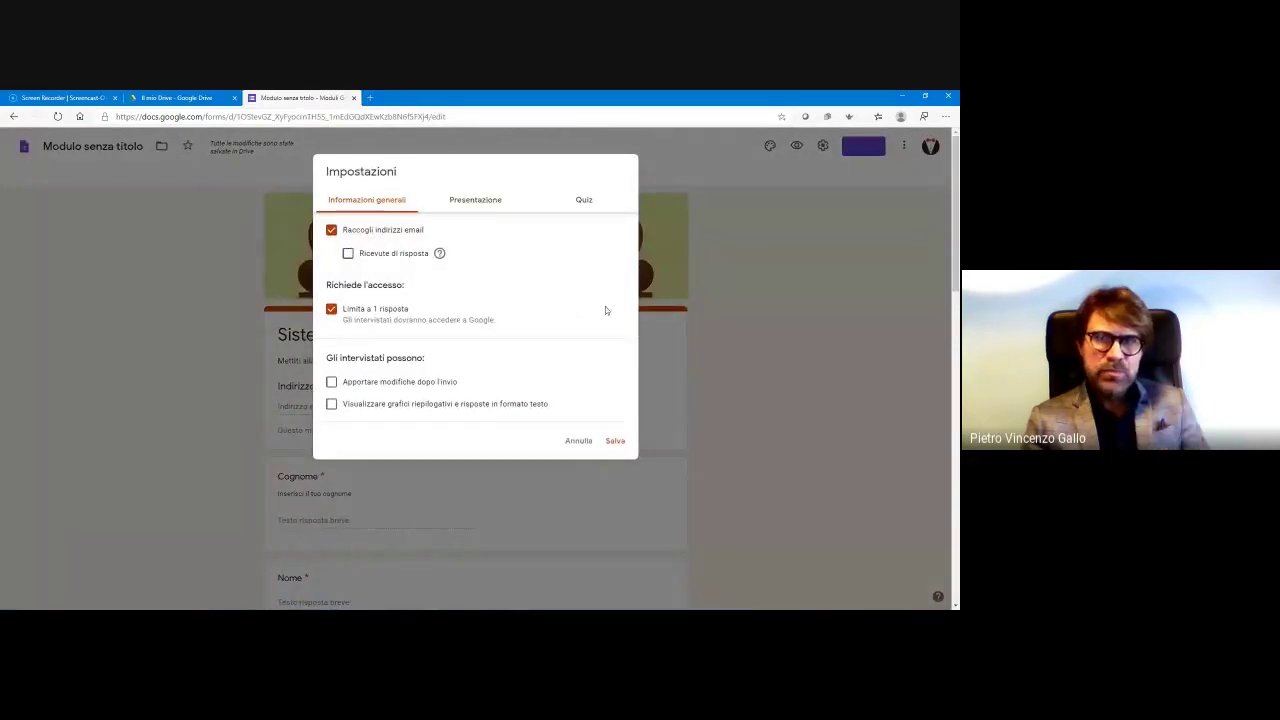
- Cancel Impostazioni and trash the empty checkbox-grid question below the Cuore–Linfa grid
click(585, 443)
scroll(827, 376, down, 15)
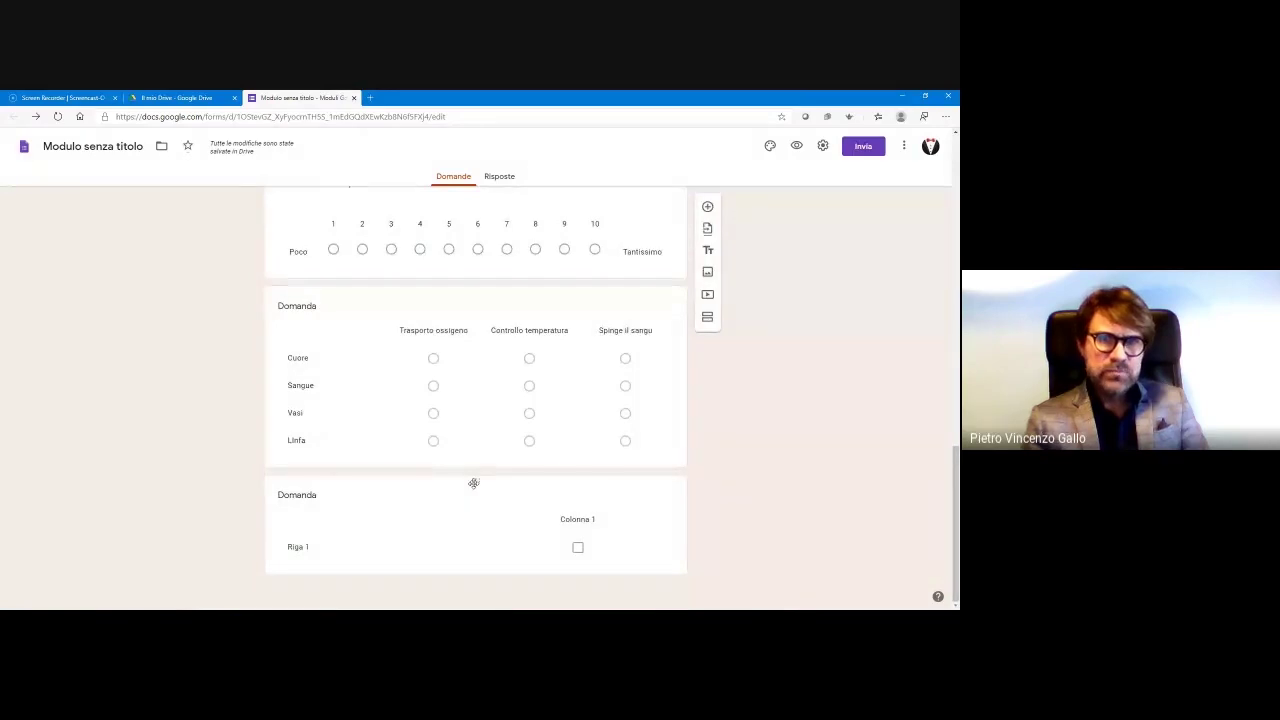
click(474, 483)
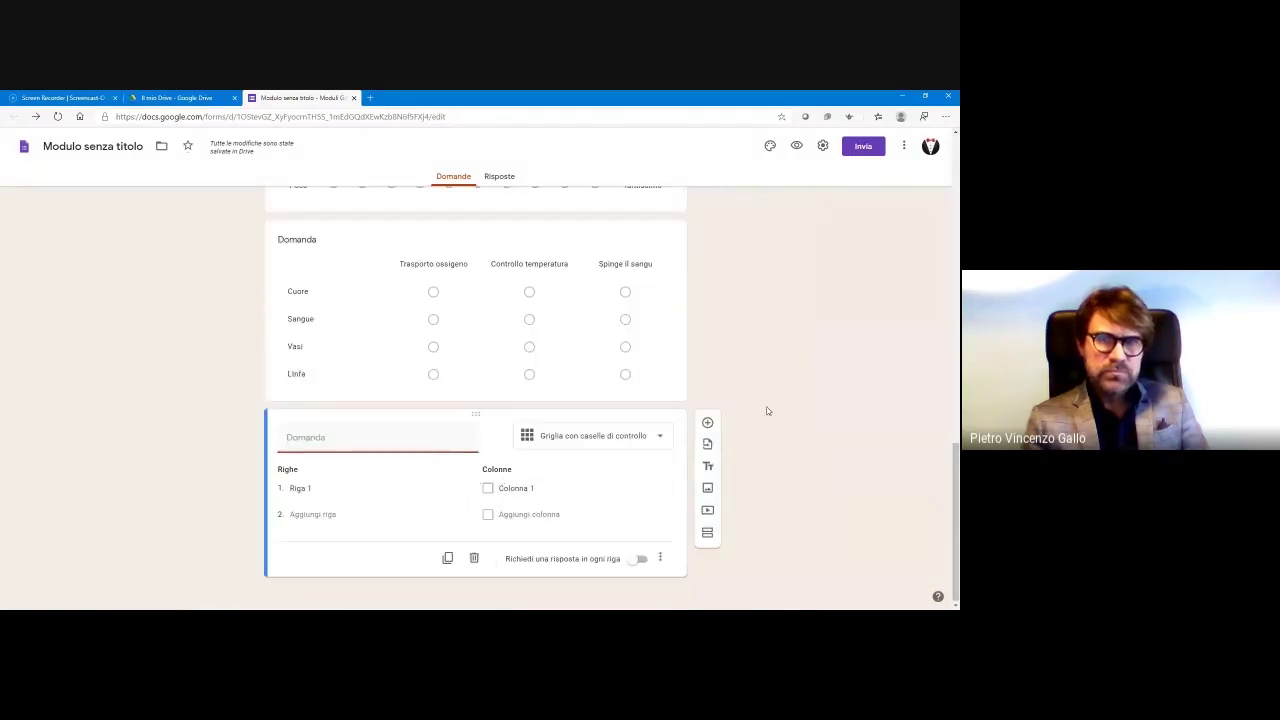
click(474, 560)
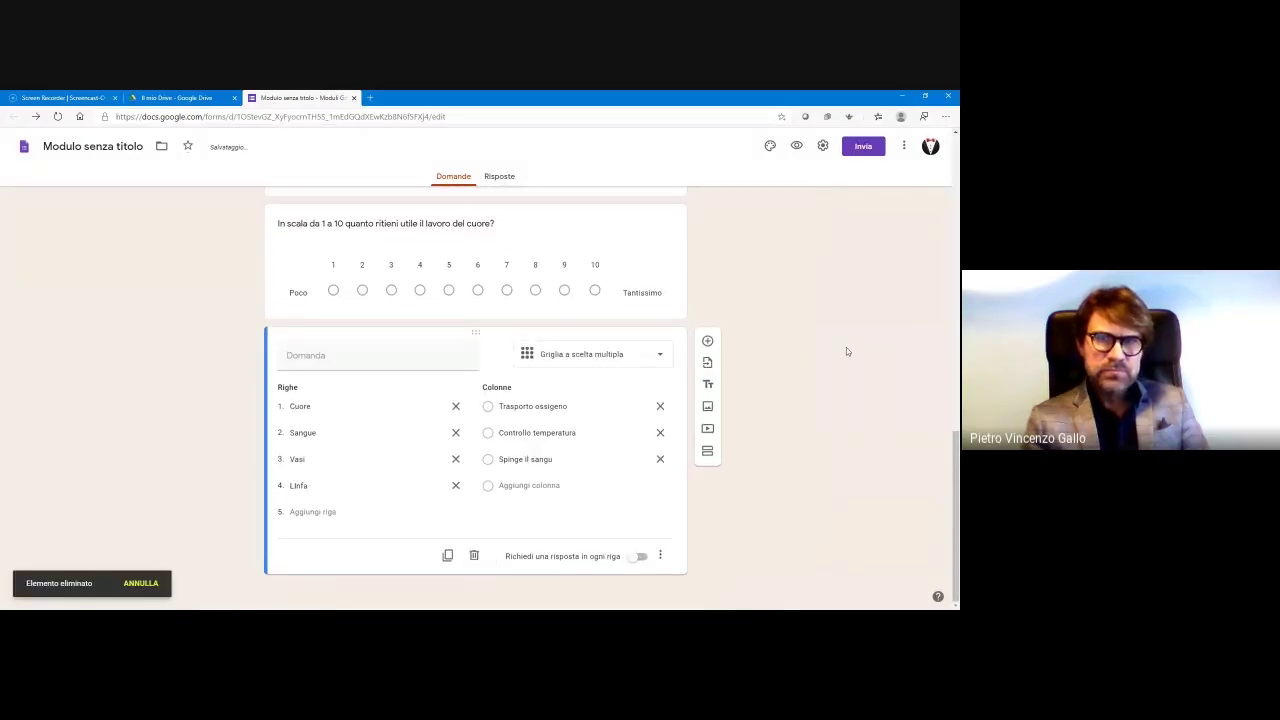
scroll(850, 358, up, 15)
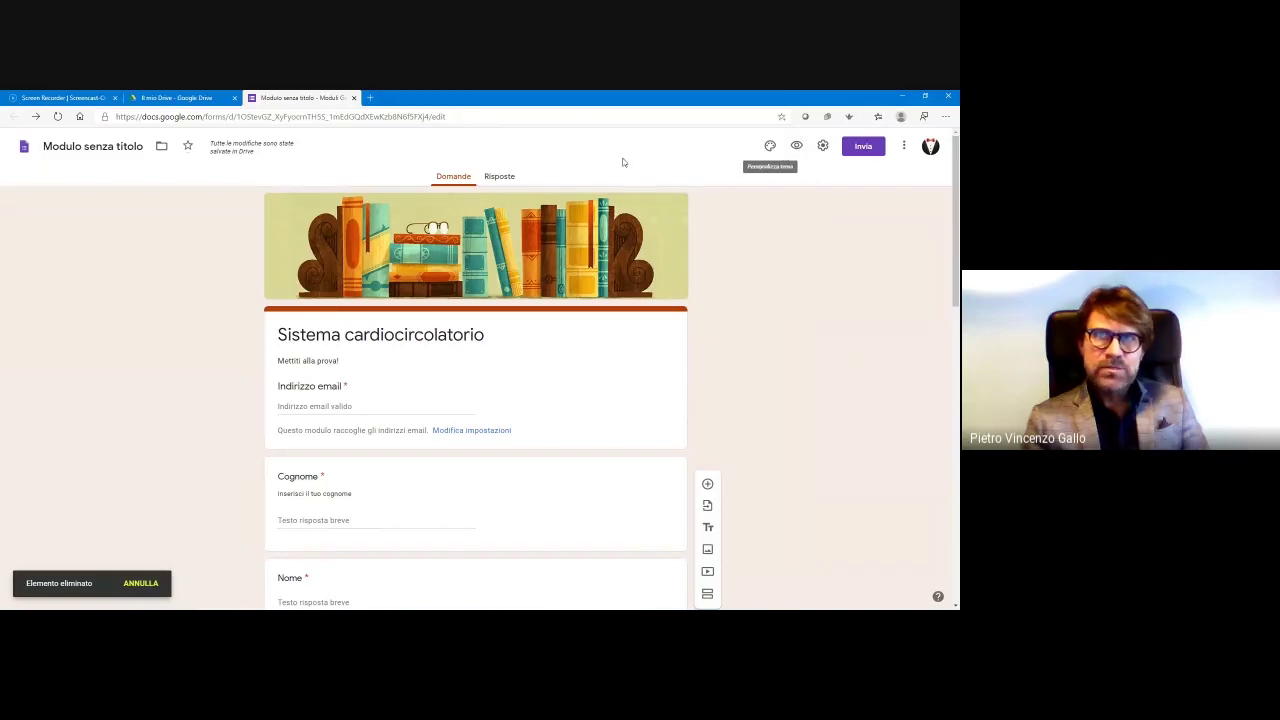
- Enable Trasforma in un quiz with grades released Successivamente, dopo la revisione manuale, and save
click(822, 146)
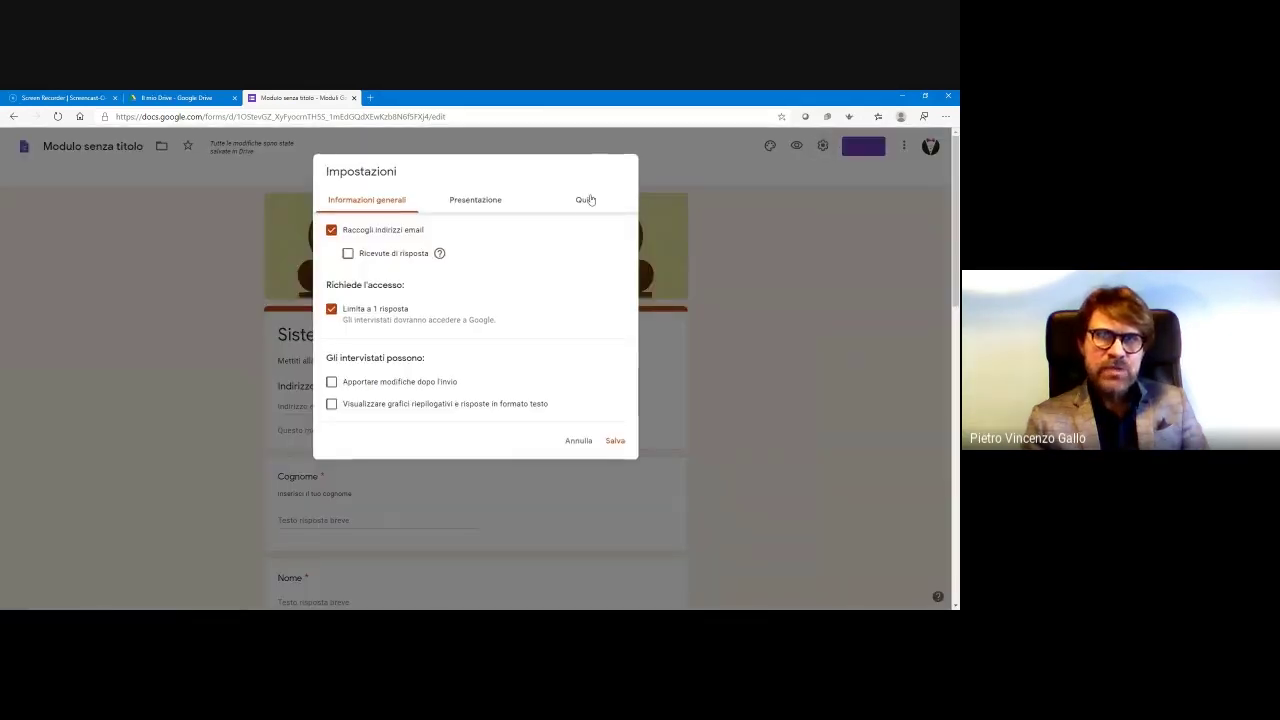
click(586, 200)
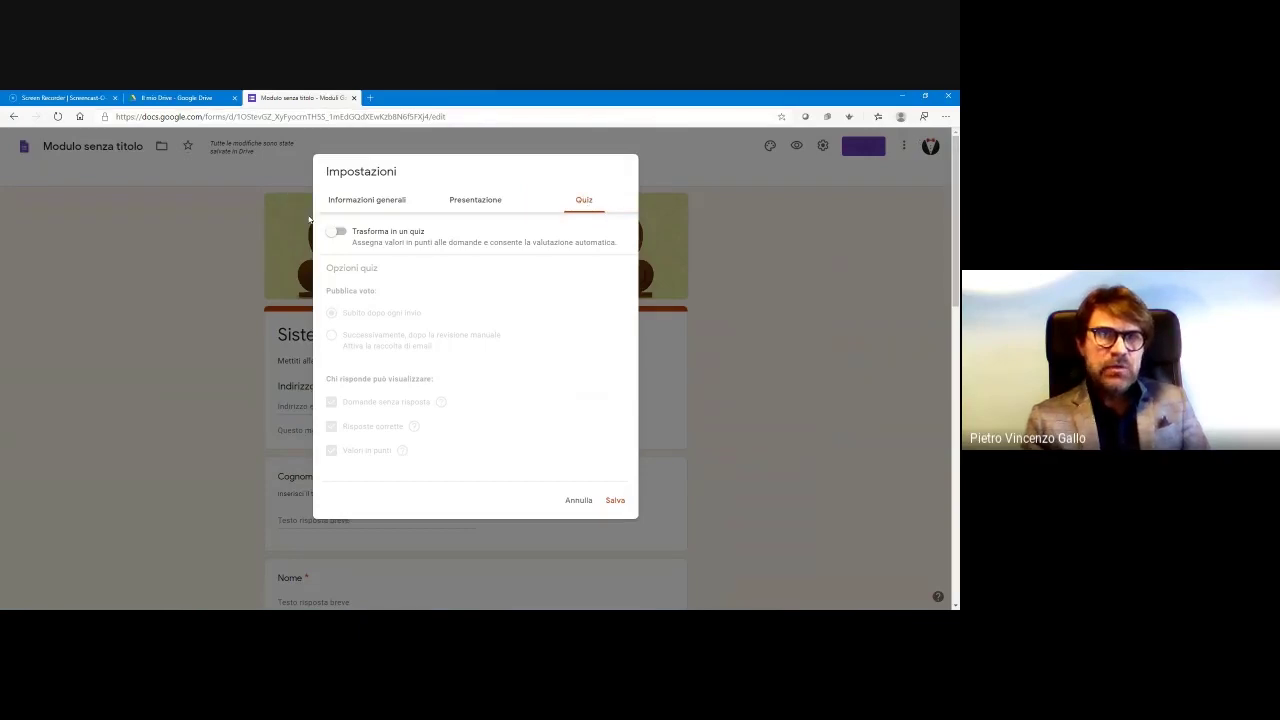
click(337, 233)
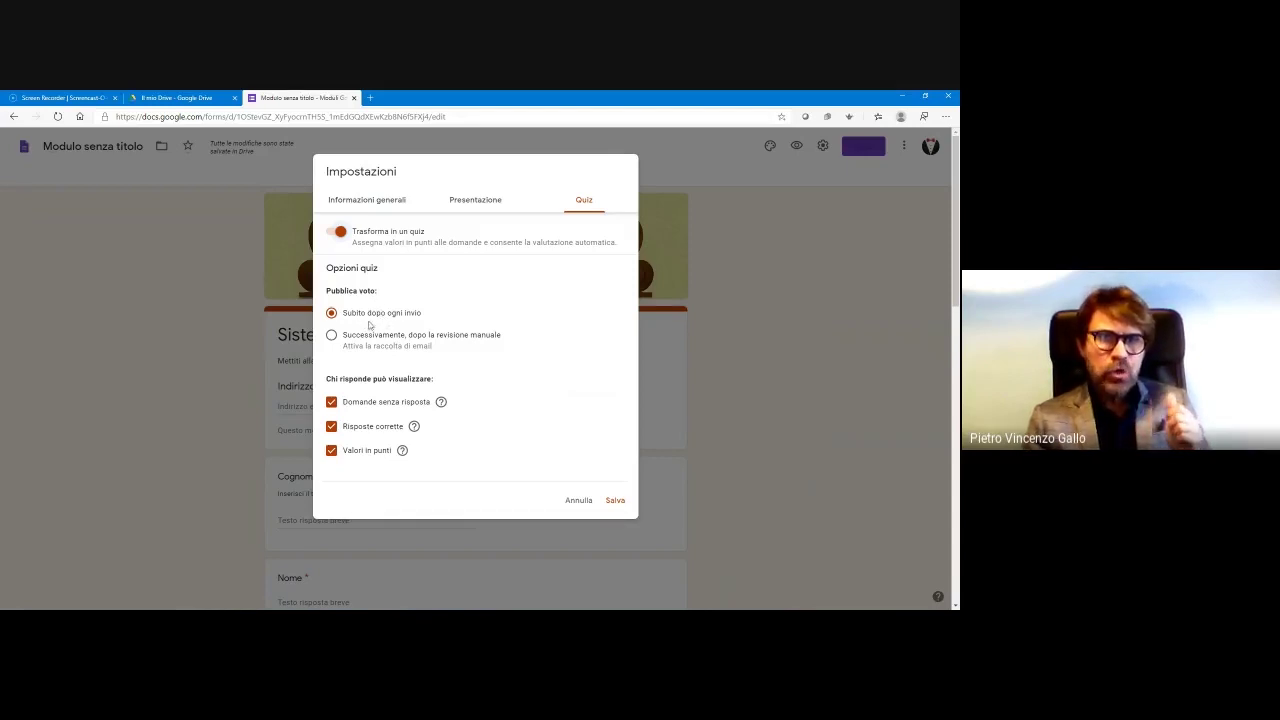
click(332, 335)
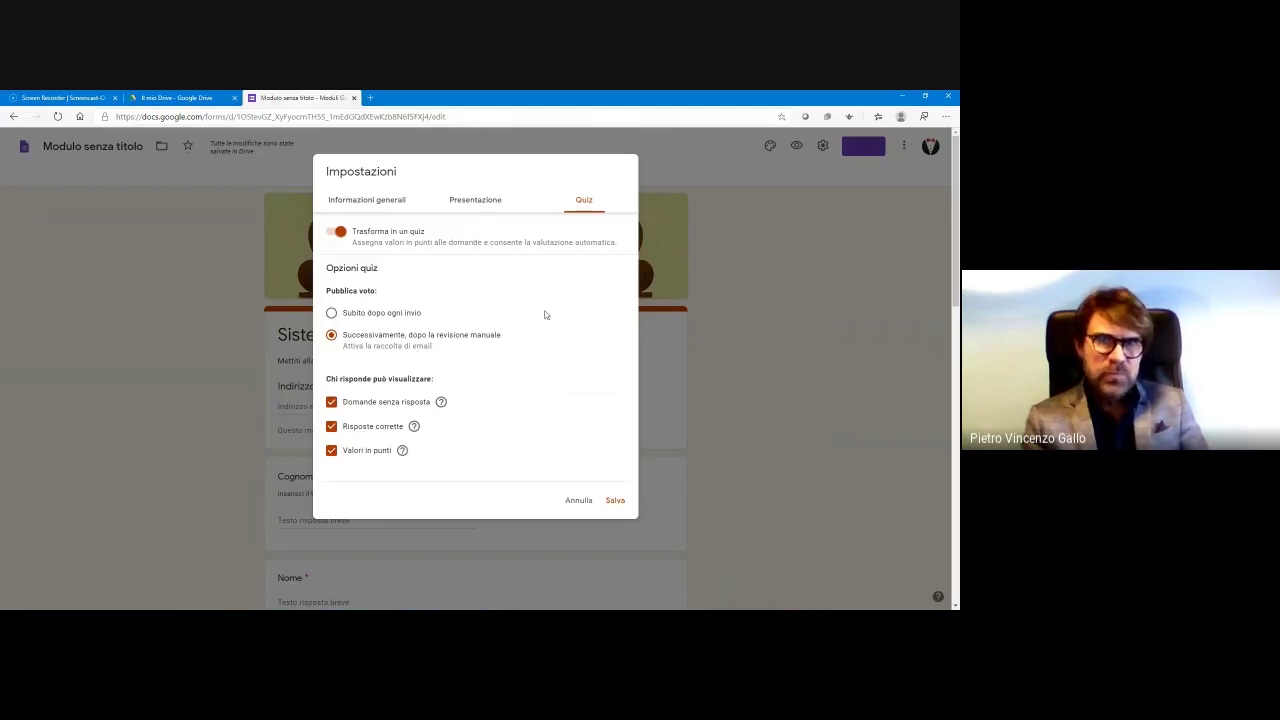
click(613, 503)
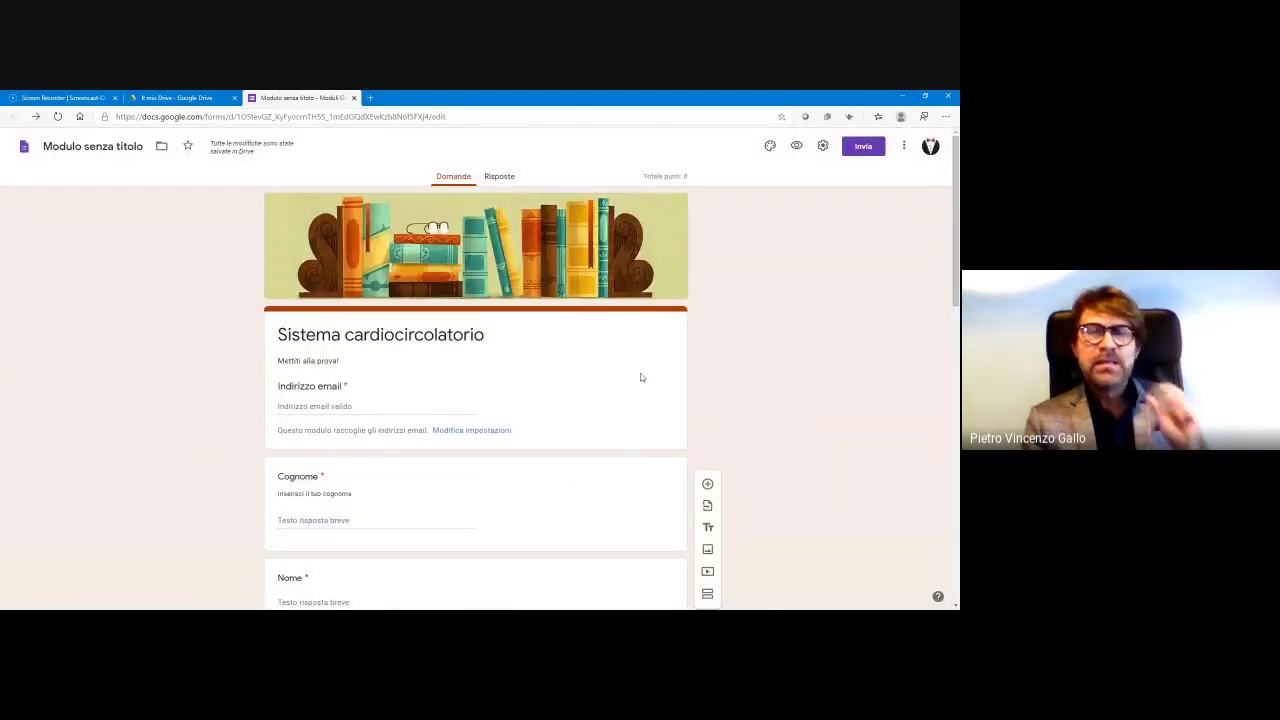
- Give the ventricle question 10 points in its answer key and begin adding answer feedback
scroll(807, 328, down, 3)
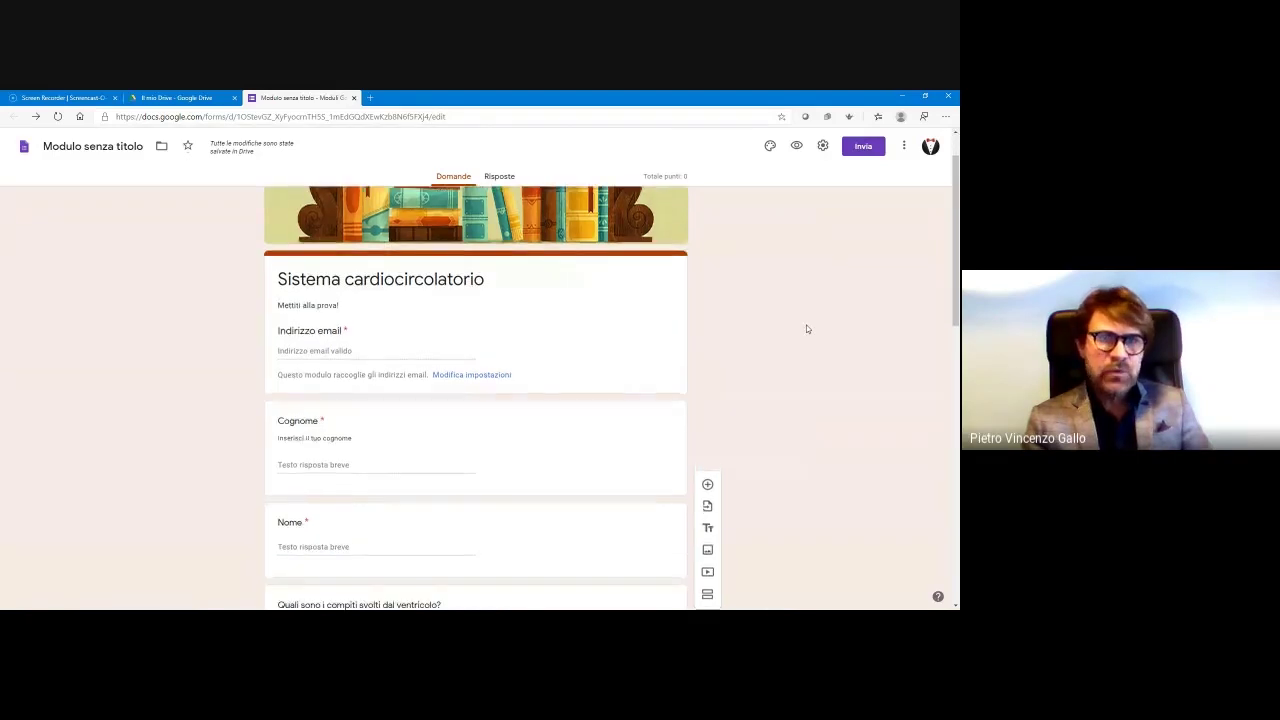
scroll(808, 329, down, 1)
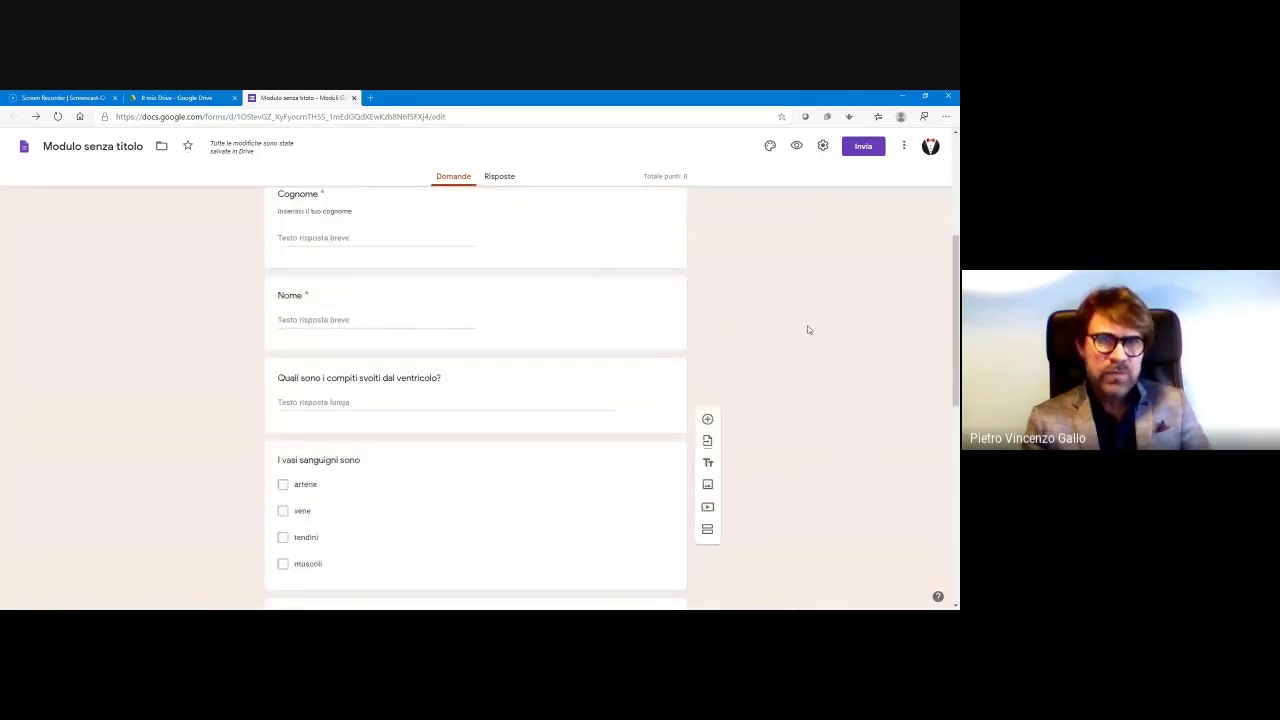
click(475, 364)
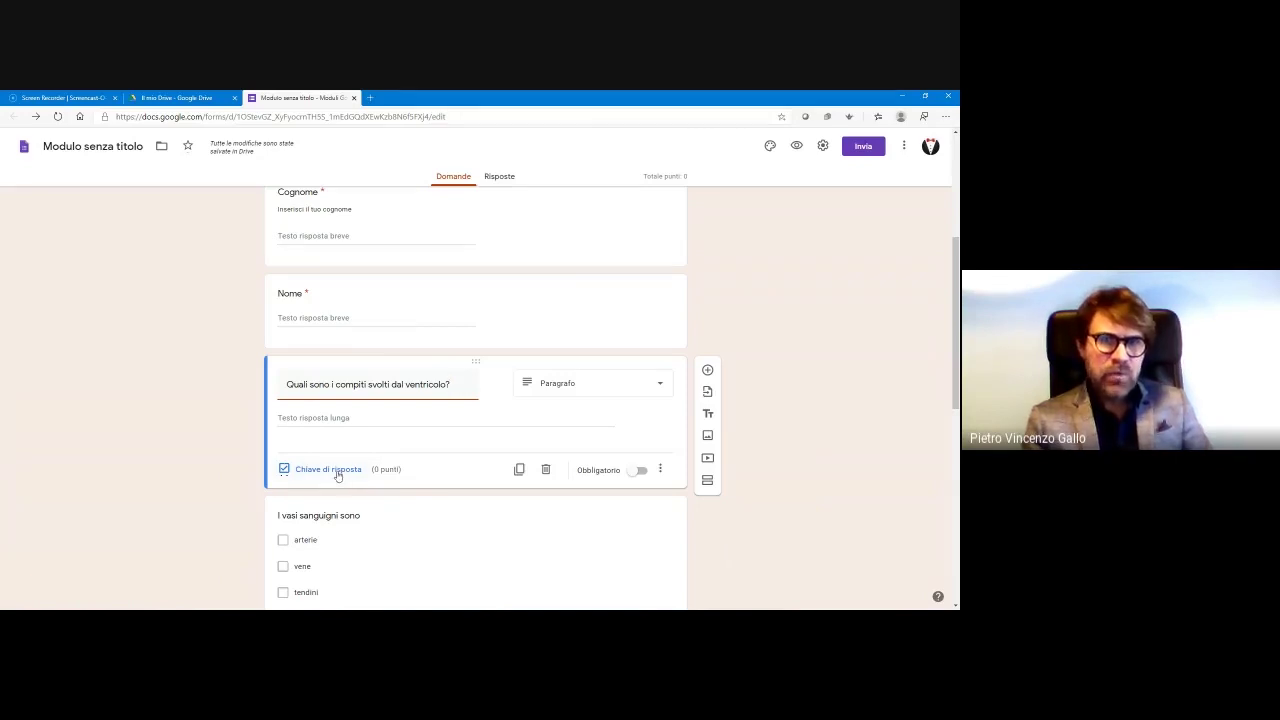
click(337, 472)
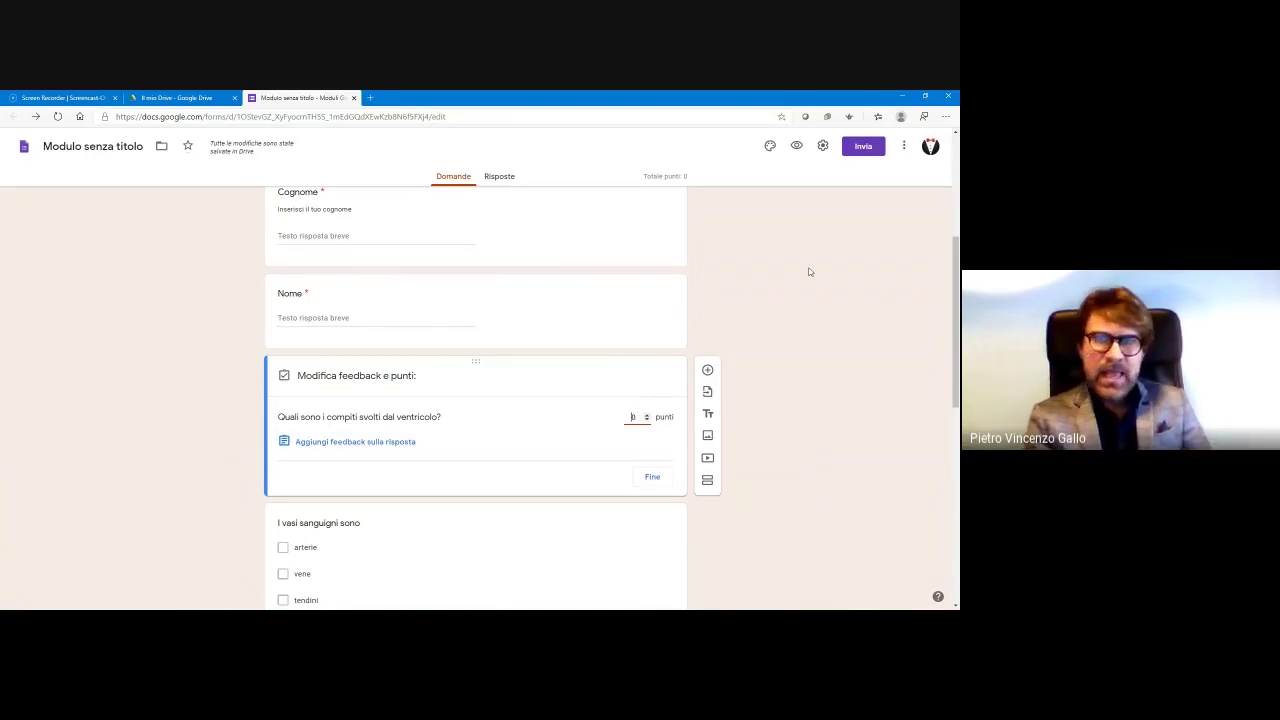
text(10)
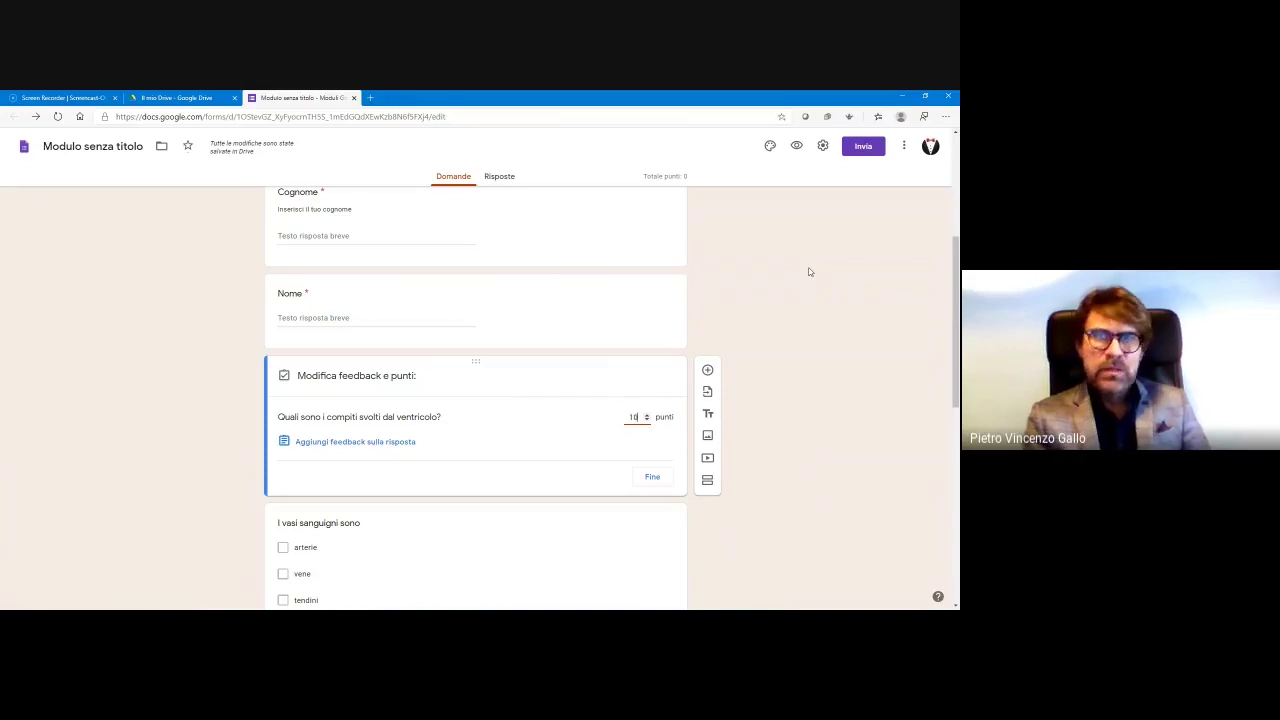
click(345, 446)
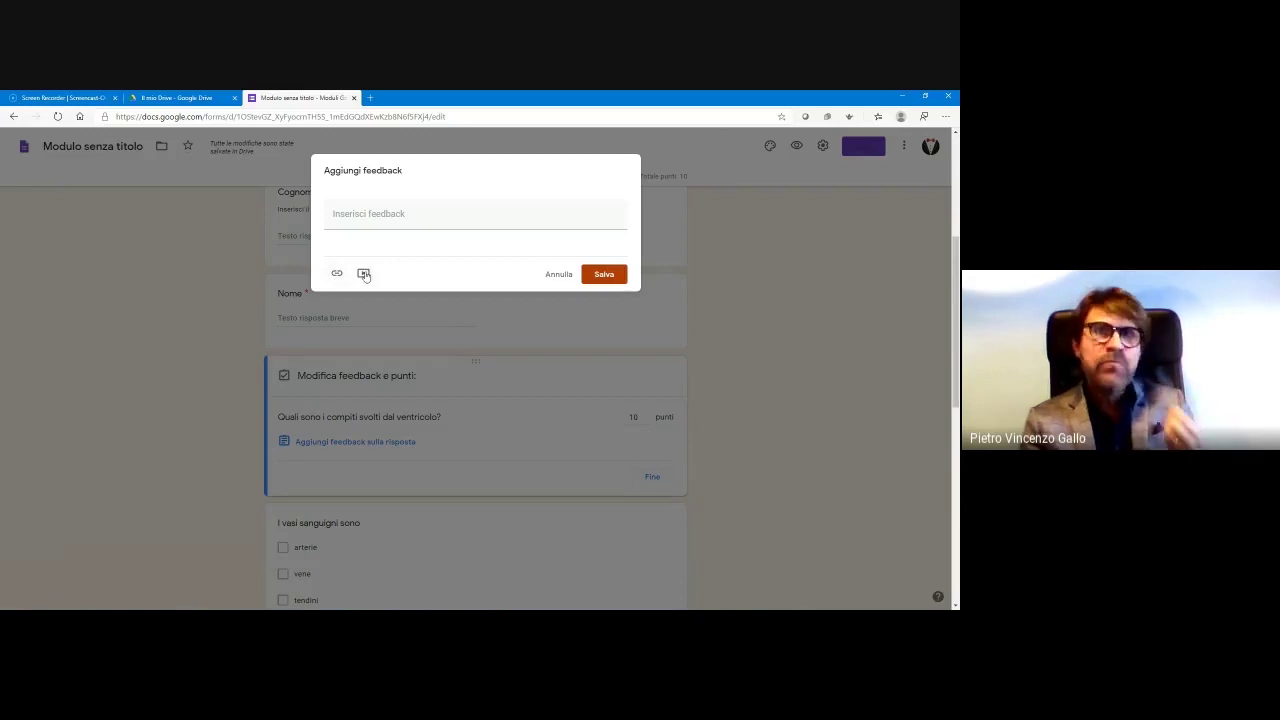
- Save the answer feedback with no link or video, then select the 'I vasi sanguigni sono' question
click(338, 276)
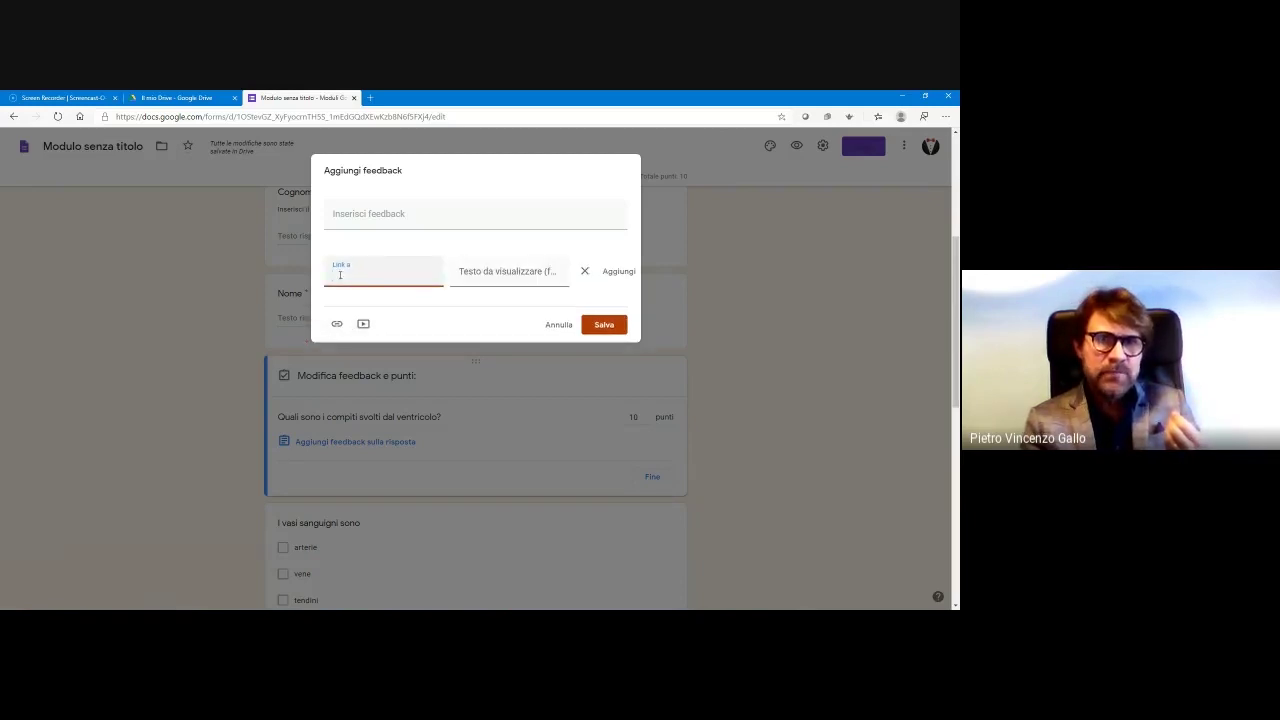
click(363, 325)
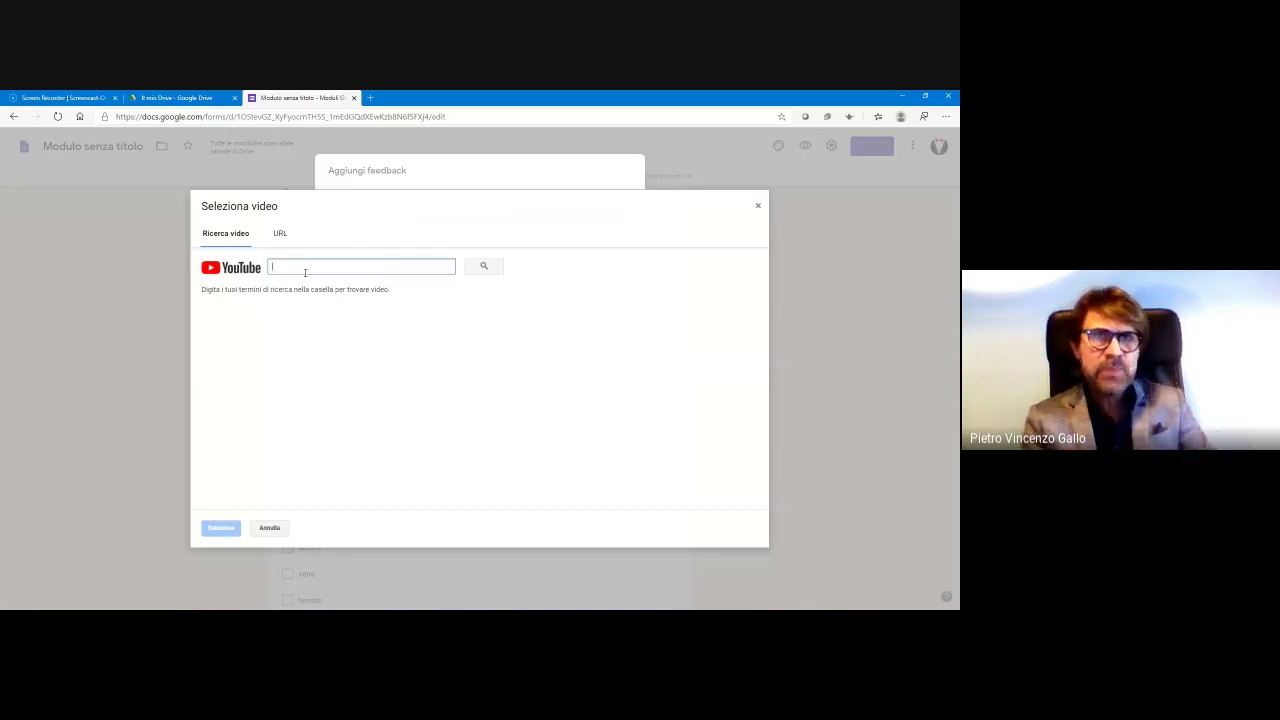
click(759, 208)
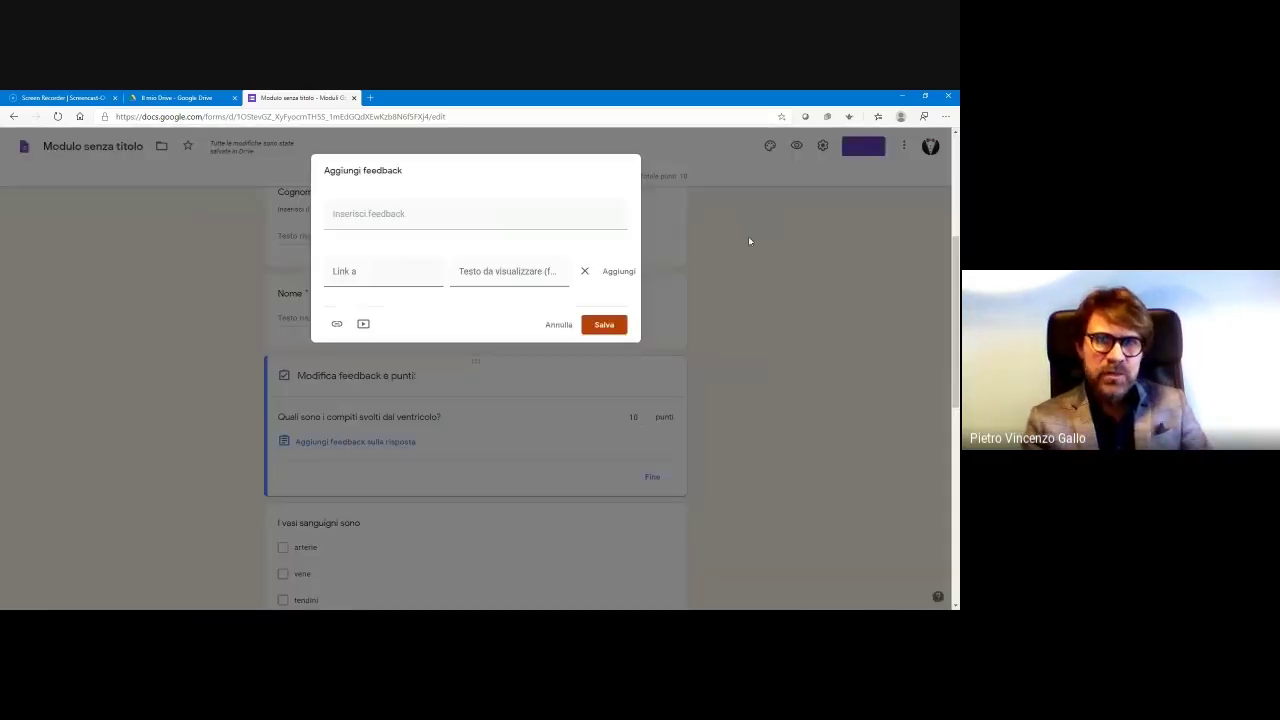
click(614, 330)
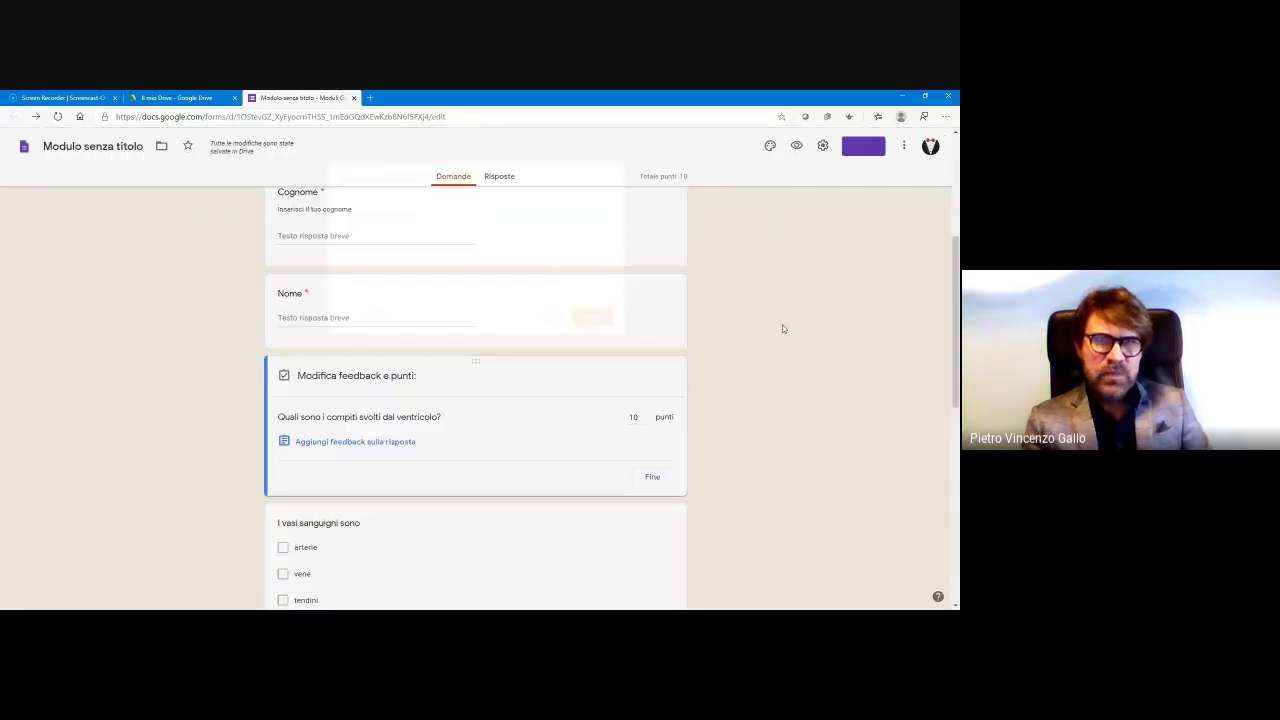
scroll(782, 324, down, 3)
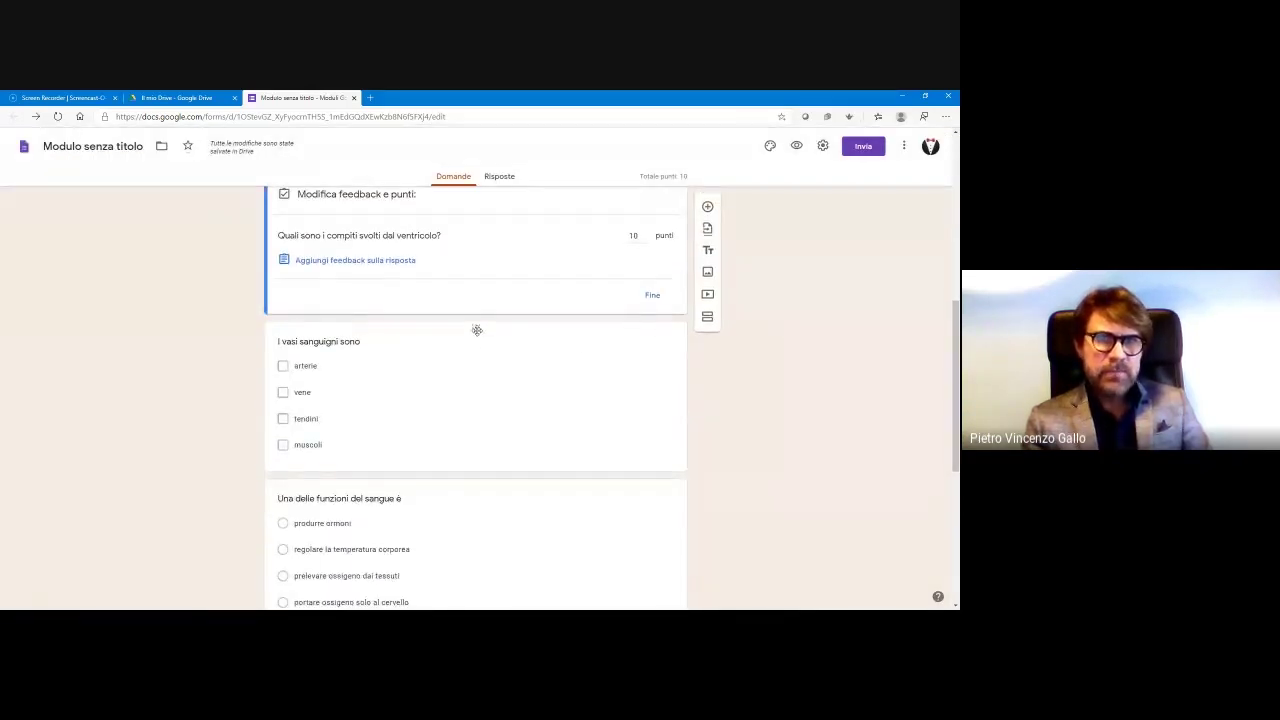
click(474, 330)
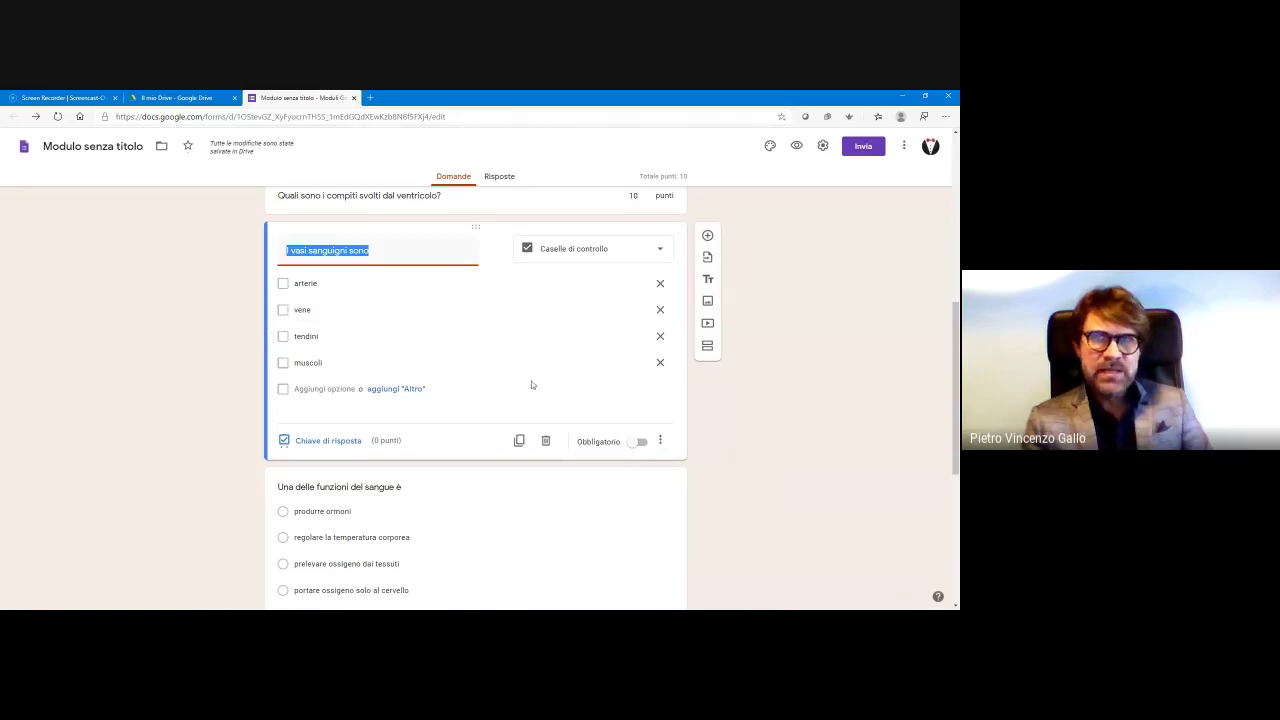
- Mark arterie and vene correct for 'I vasi sanguigni sono', worth 5 points
click(340, 442)
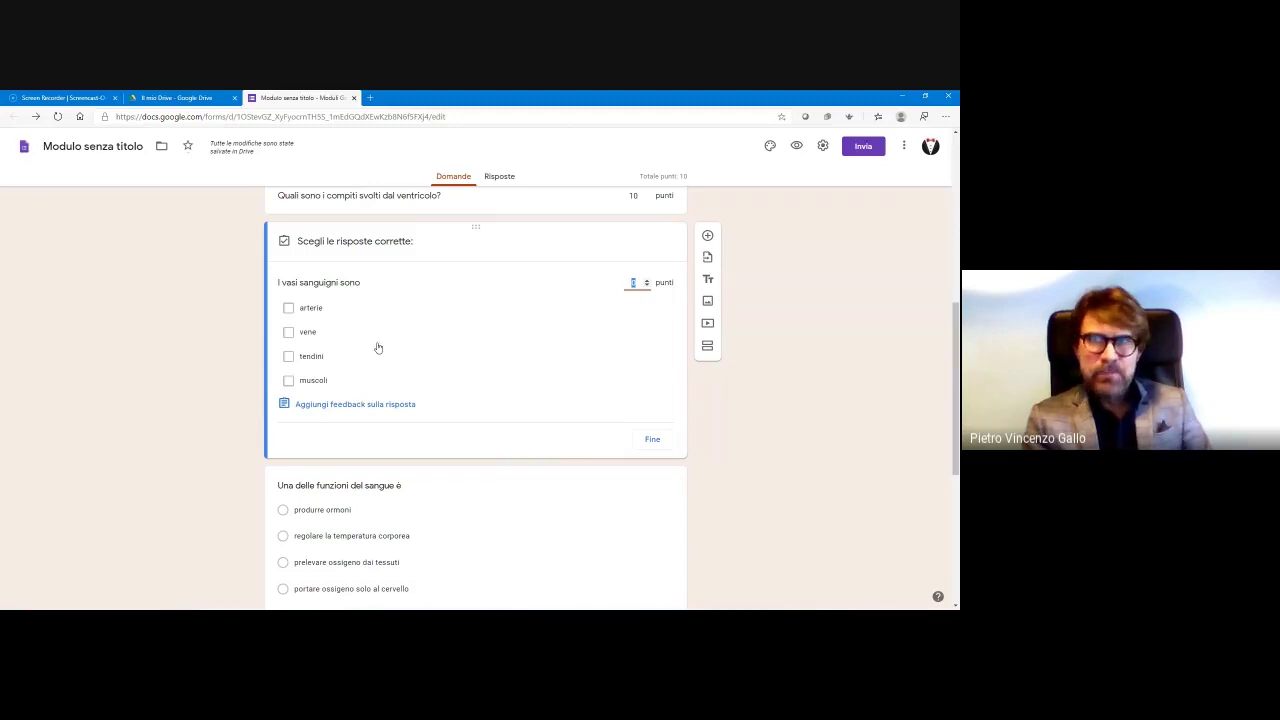
text(5)
click(288, 308)
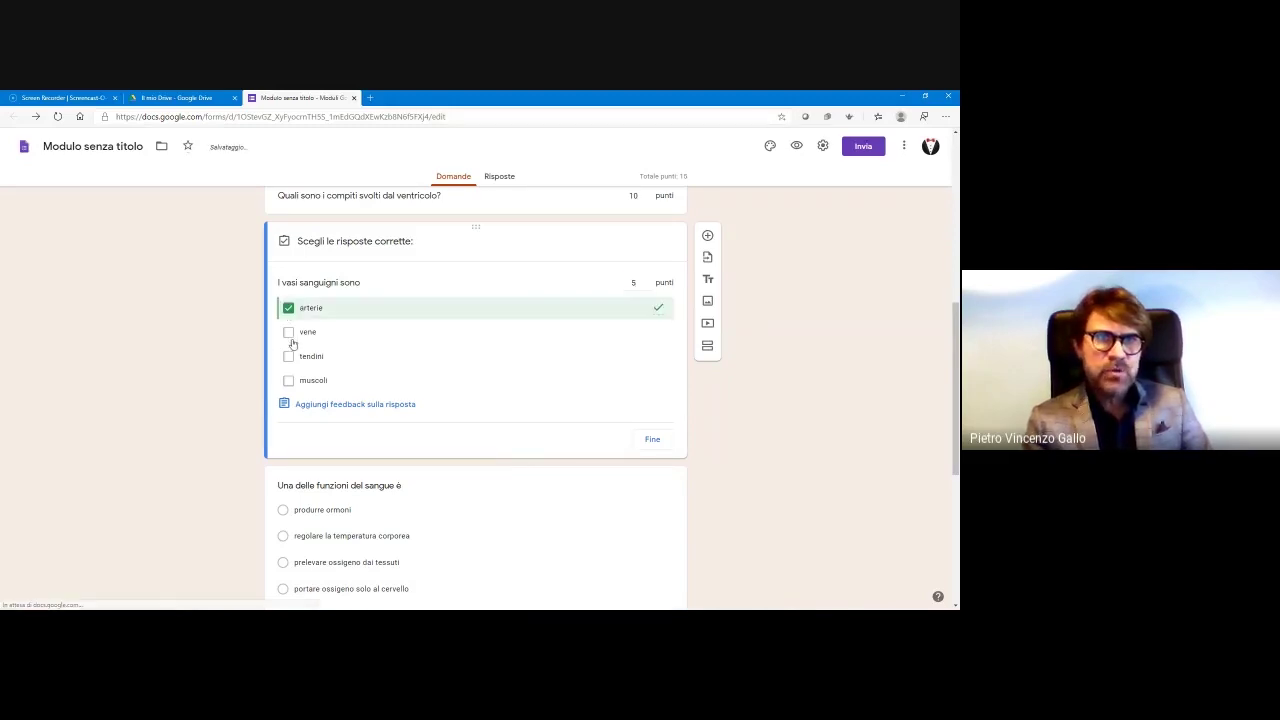
click(289, 333)
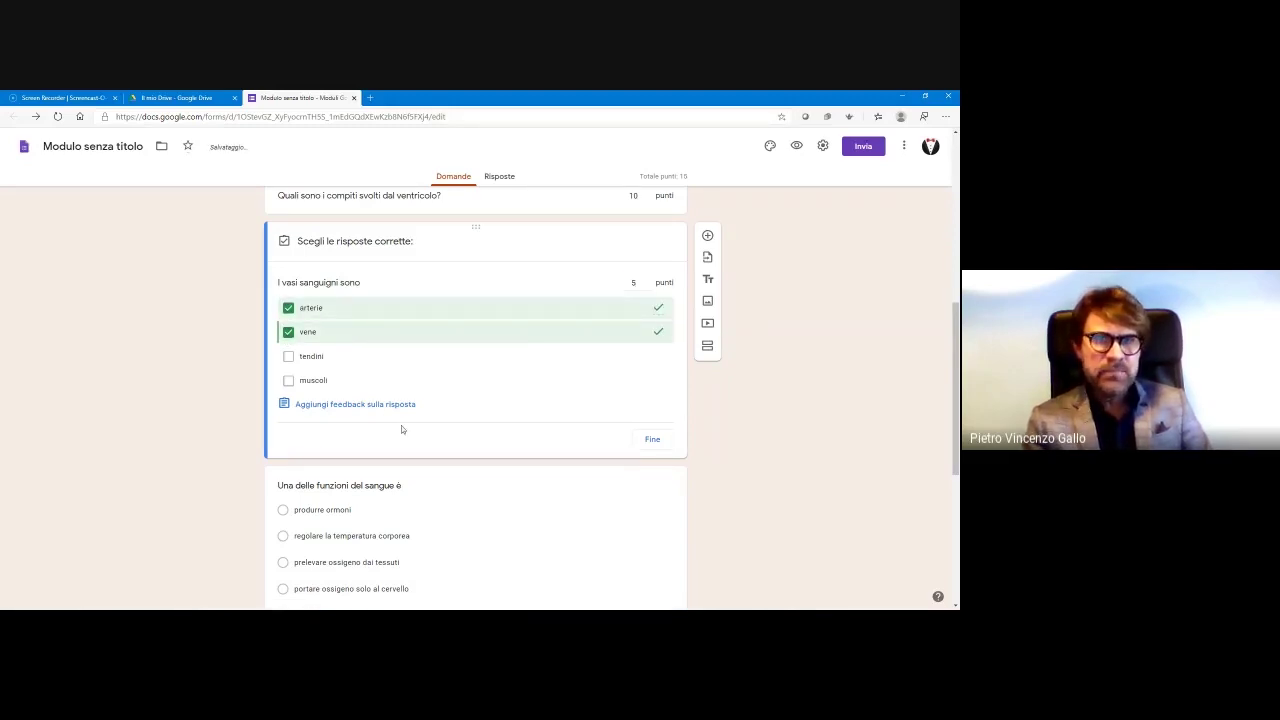
click(652, 440)
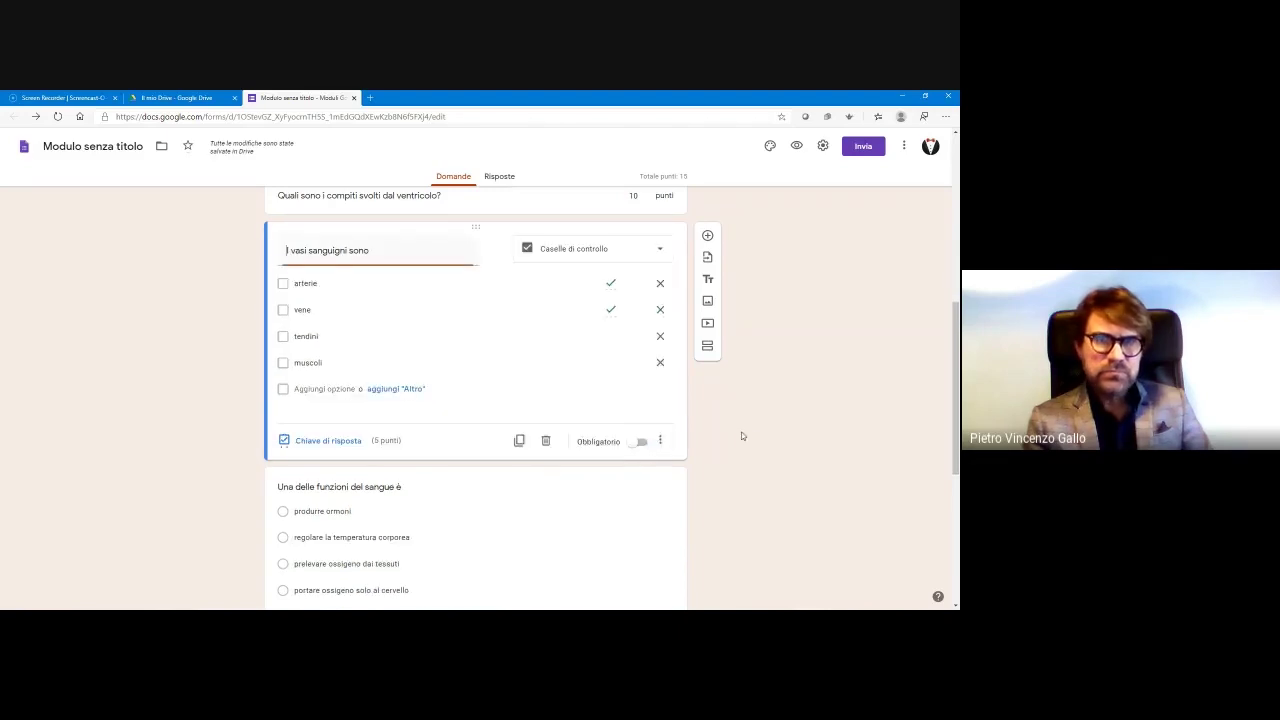
scroll(741, 432, down, 3)
- Mark 'regolare la temperatura corporea' correct for 'Una delle funzioni del sangue è', worth 10 points
click(479, 290)
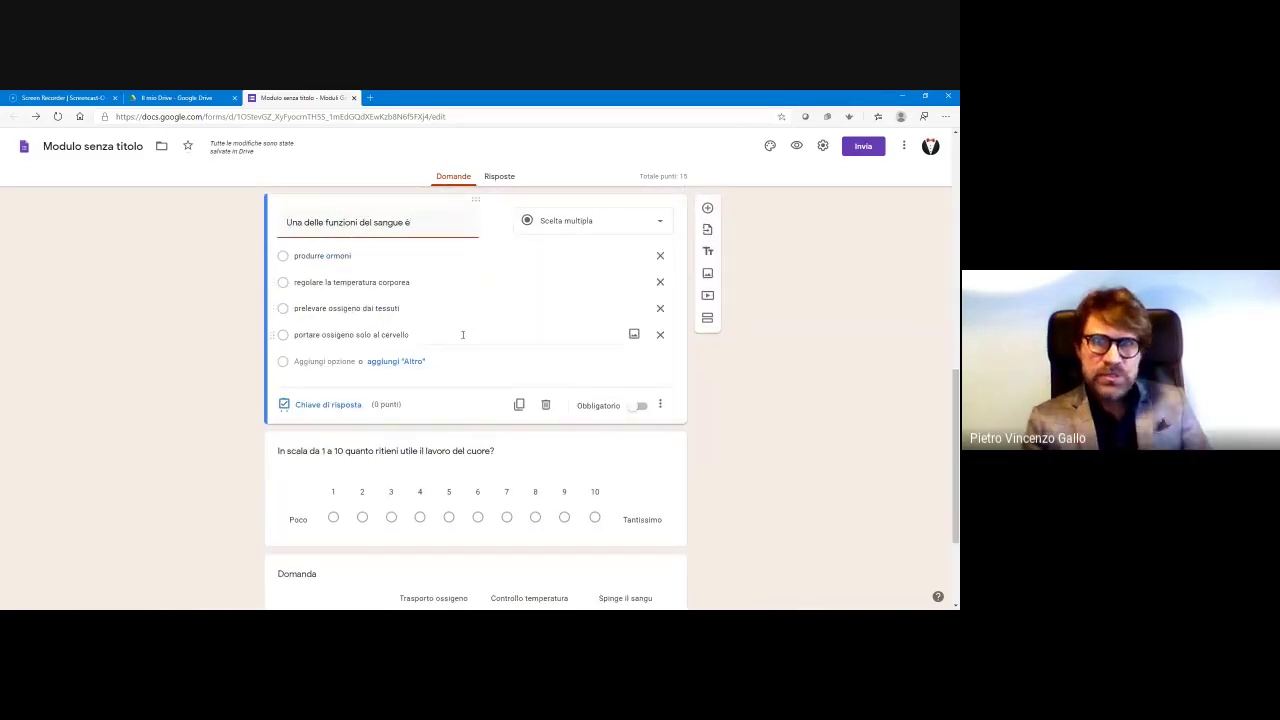
click(334, 406)
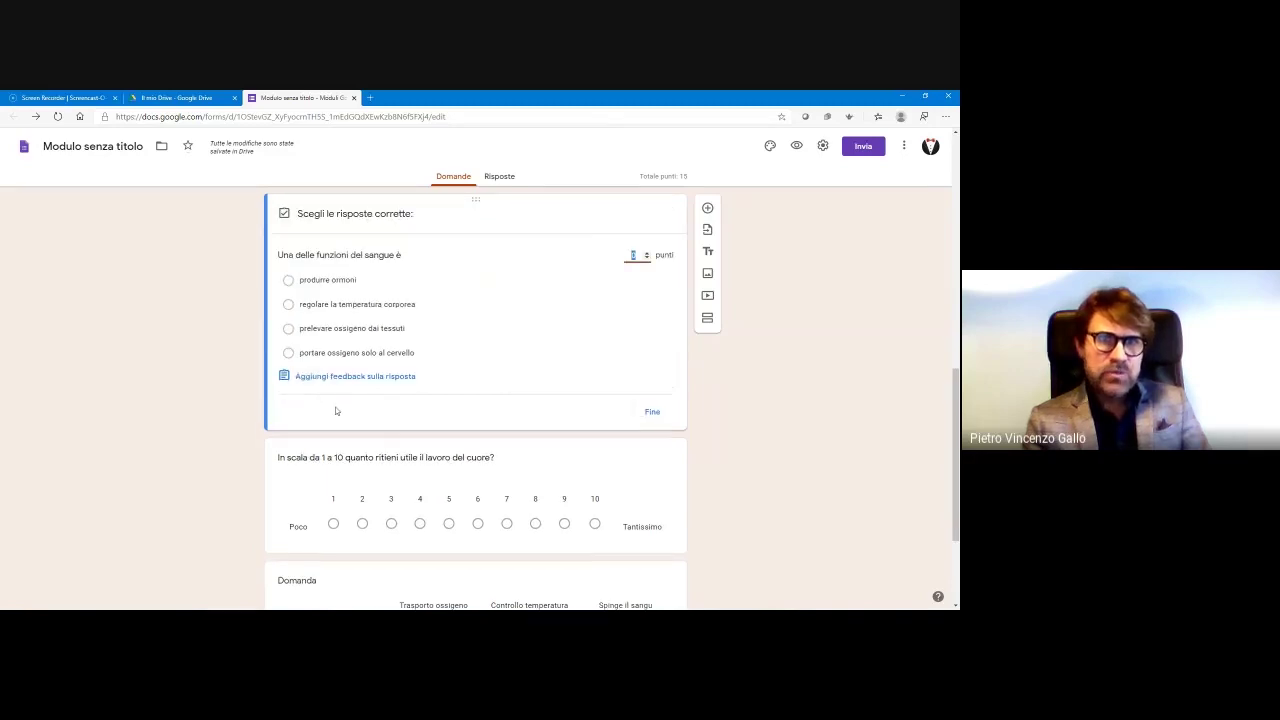
click(287, 305)
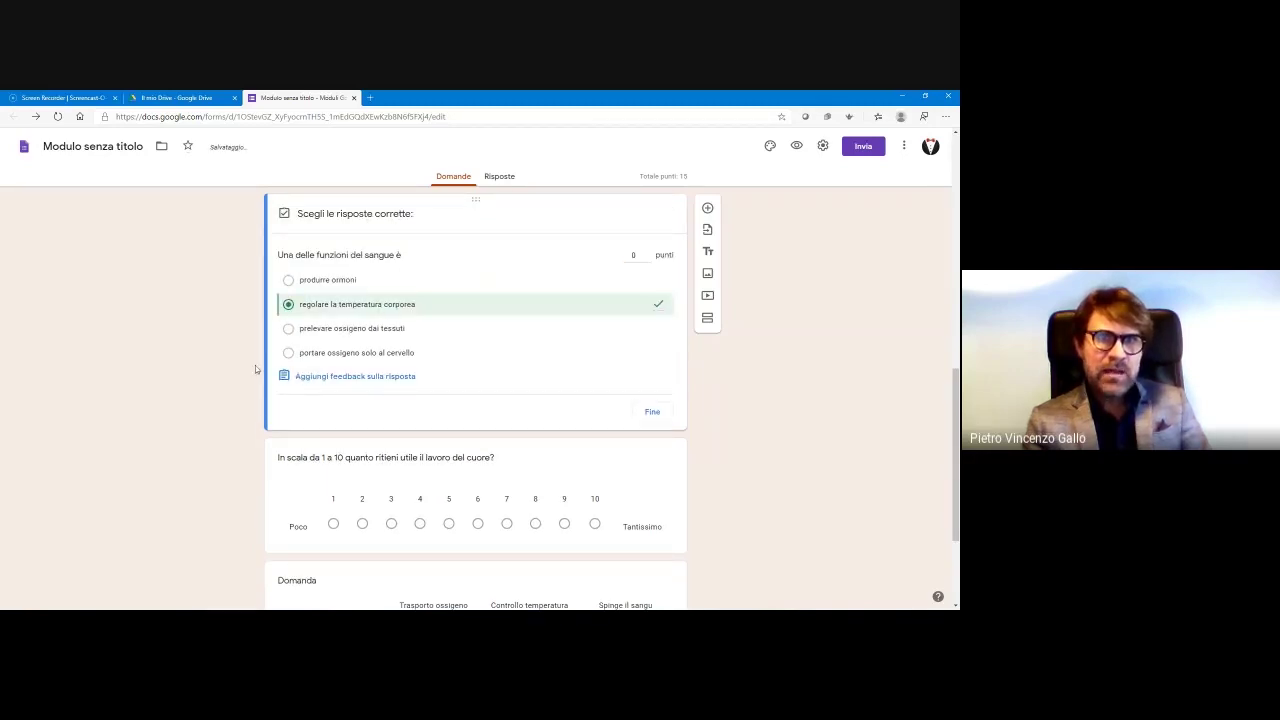
click(631, 257)
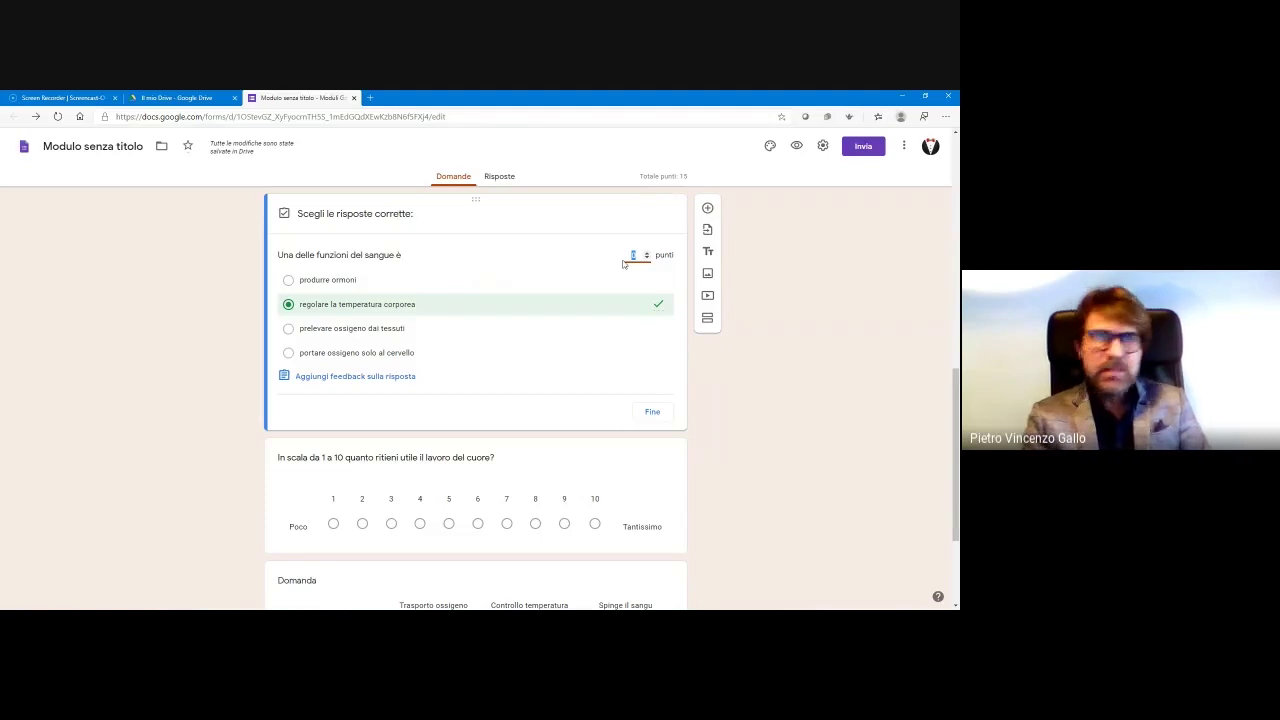
text(10)
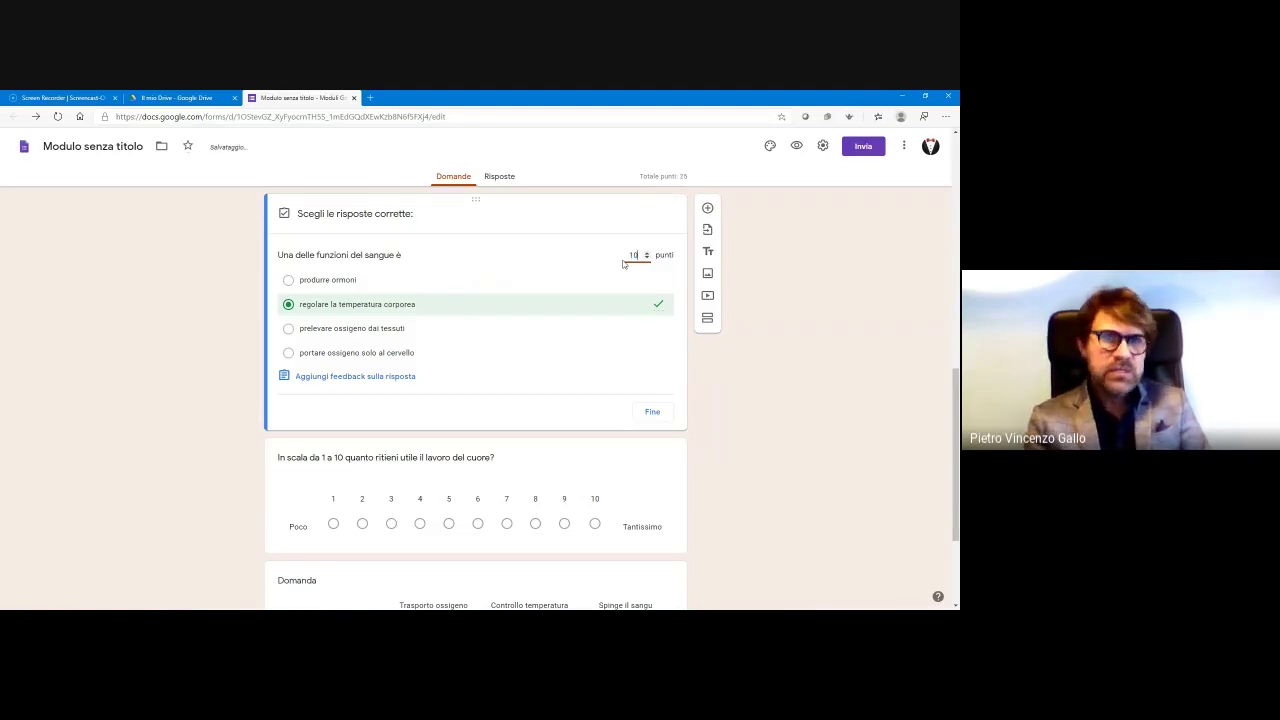
click(652, 411)
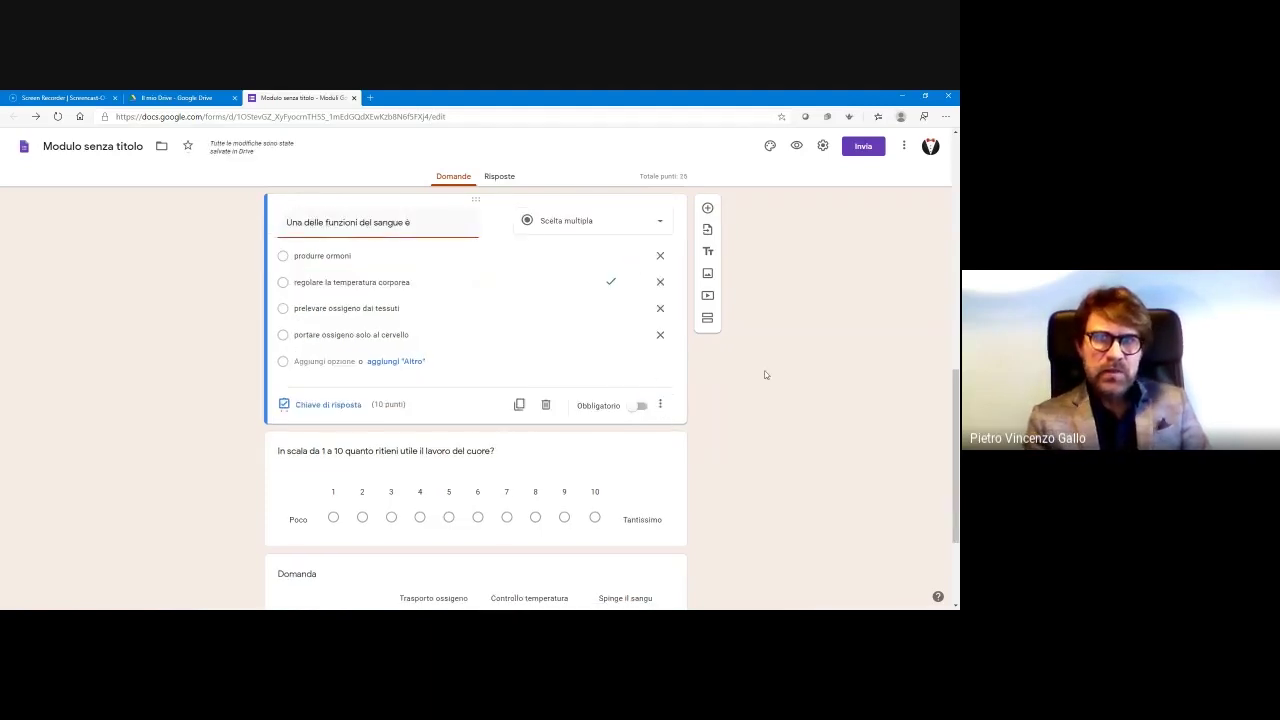
scroll(764, 372, down, 3)
click(477, 296)
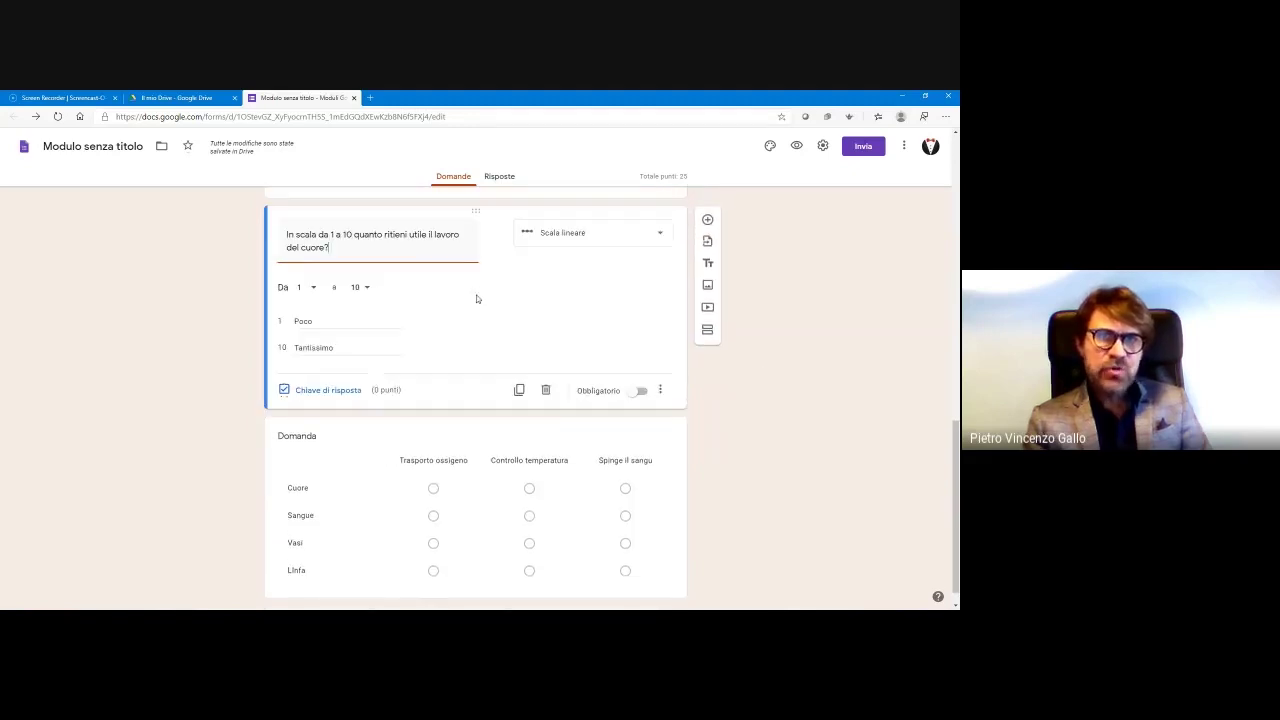
- Leave the 1–10 scale question at 0 points and bring up the Cuore/Sangue/Vasi/Linfa grid's answer key
click(326, 392)
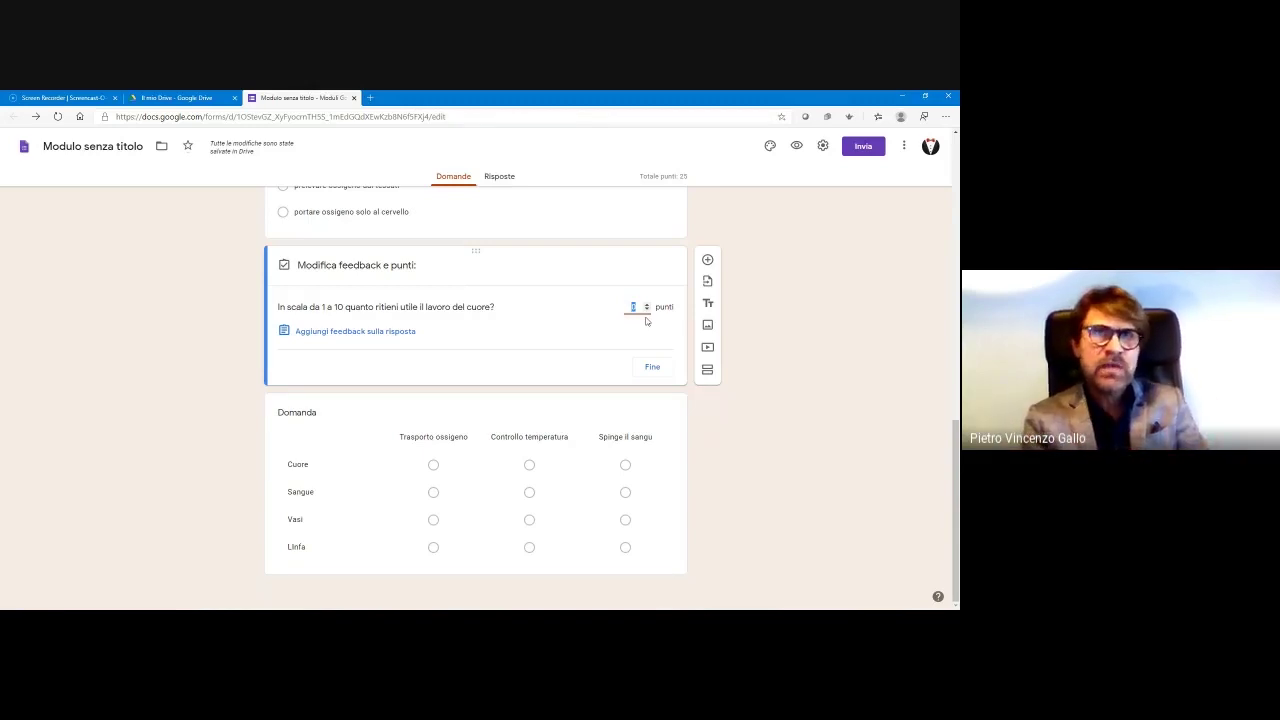
click(652, 367)
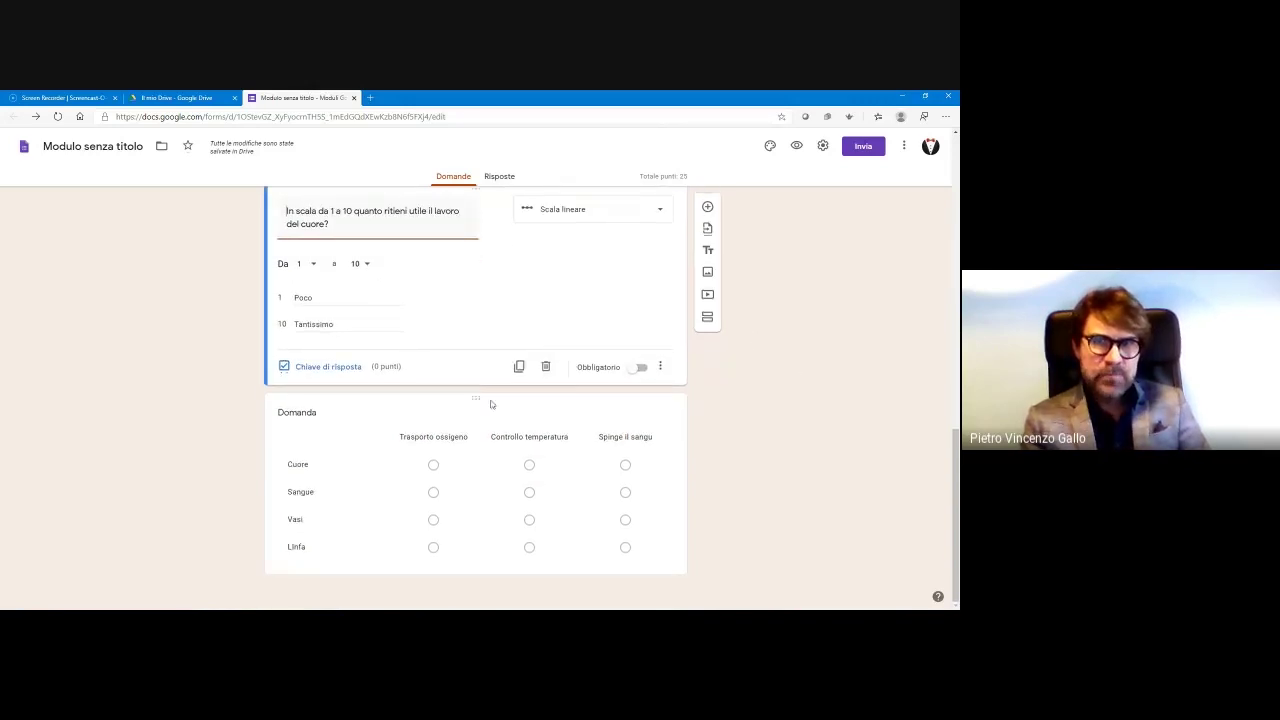
click(491, 404)
click(325, 556)
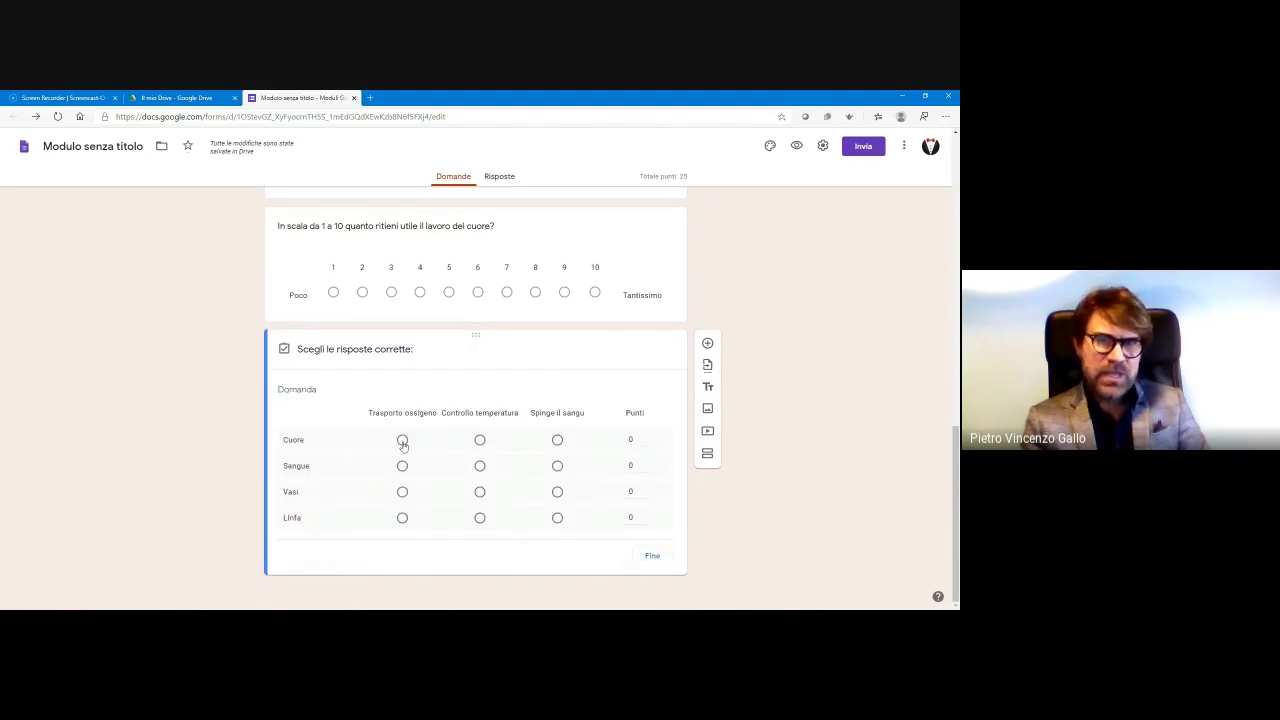
- Mark Controllo temperatura correct for Cuore, and Trasporto ossigeno for Sangue and Vasi
click(480, 441)
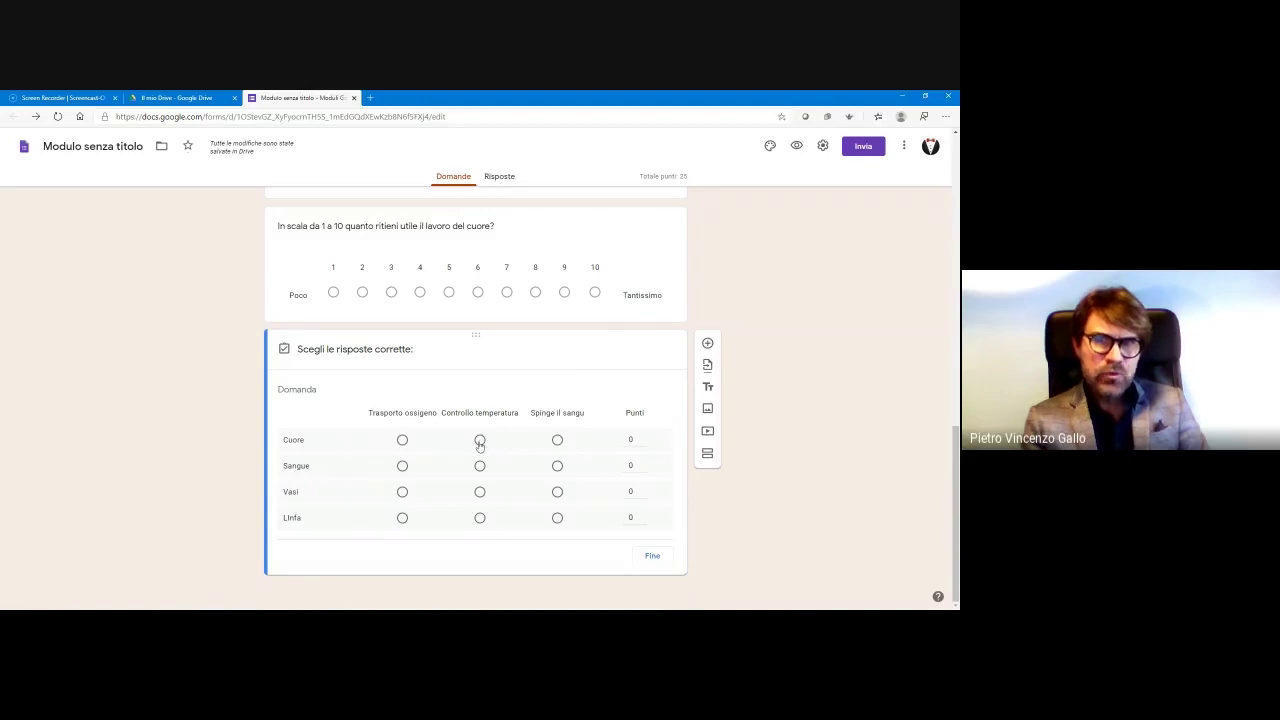
click(403, 467)
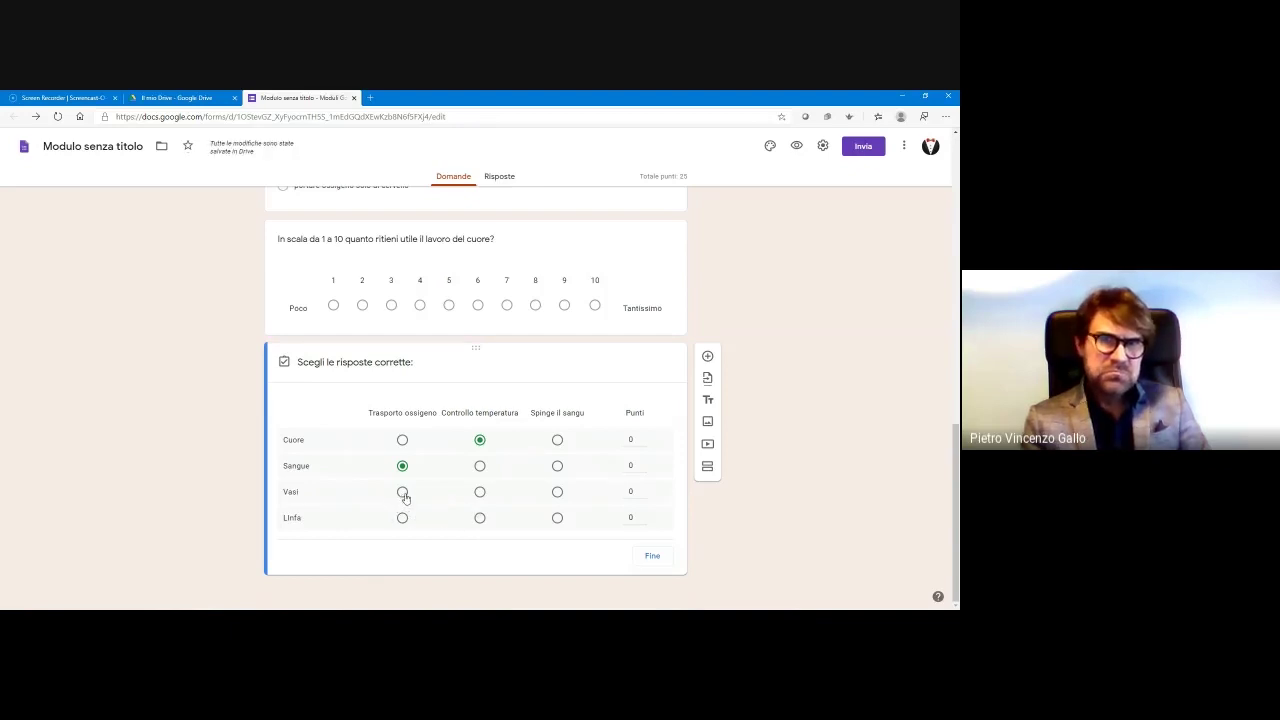
click(403, 494)
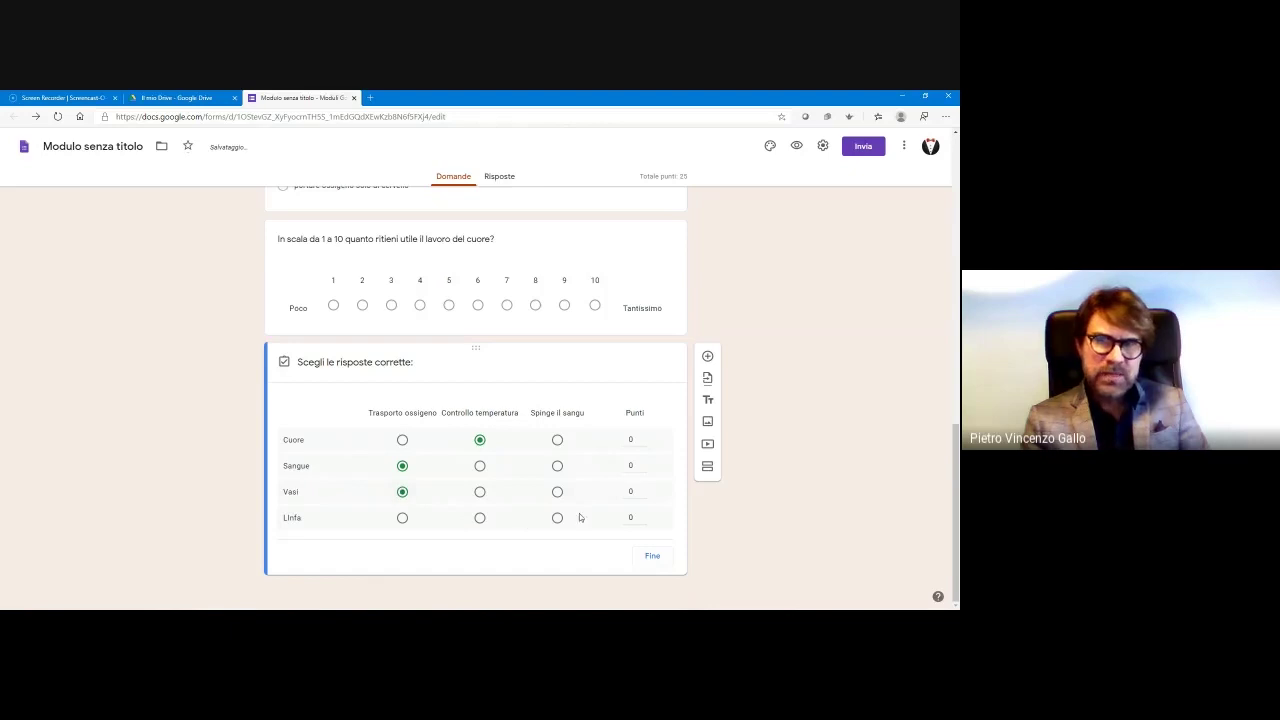
- Give each of the four grid rows 4 points and finish the answer key
click(642, 437)
click(642, 437)
click(642, 437)
click(642, 437)
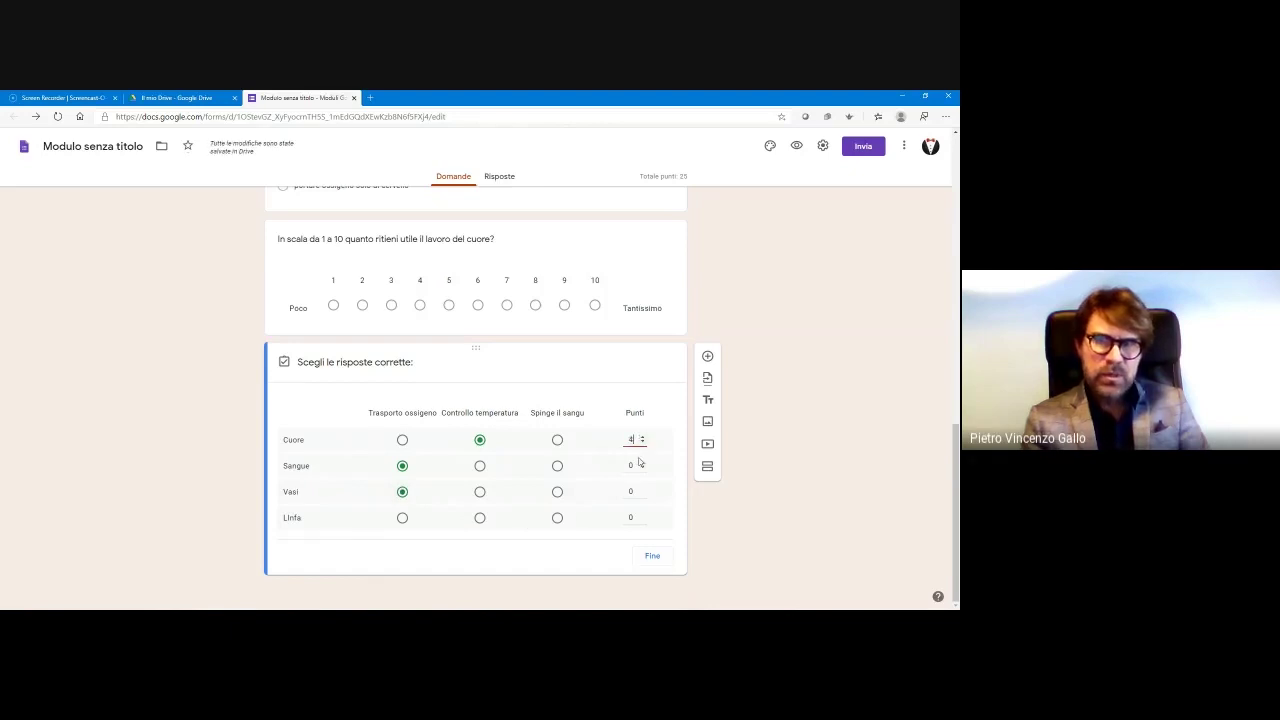
click(642, 463)
click(642, 463)
click(642, 463)
click(642, 463)
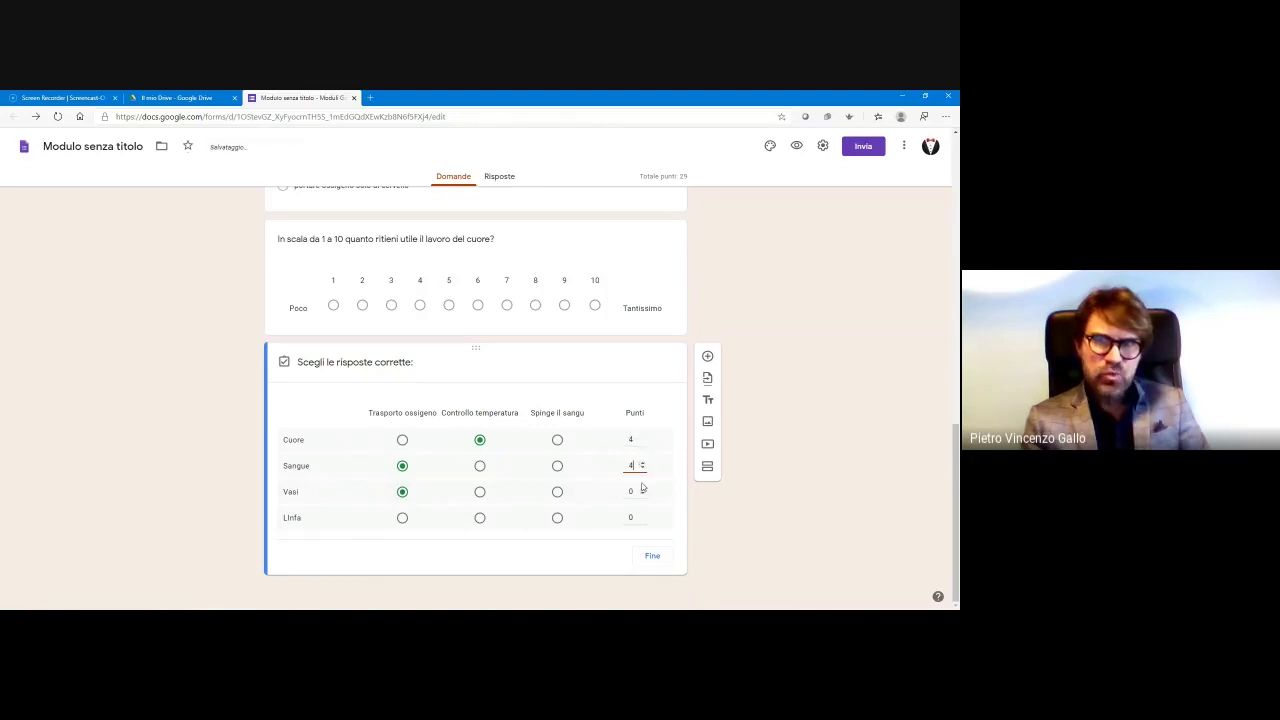
click(642, 489)
click(642, 489)
click(642, 489)
click(642, 489)
click(642, 515)
click(642, 515)
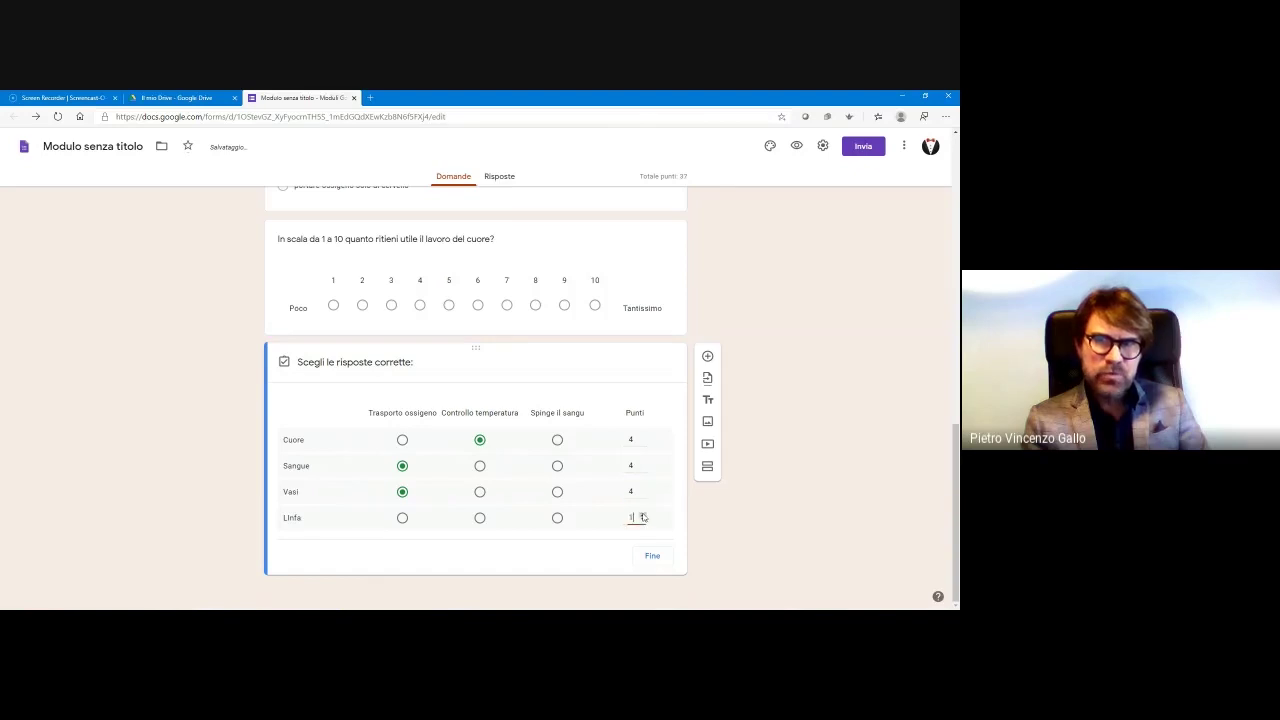
click(642, 515)
click(642, 515)
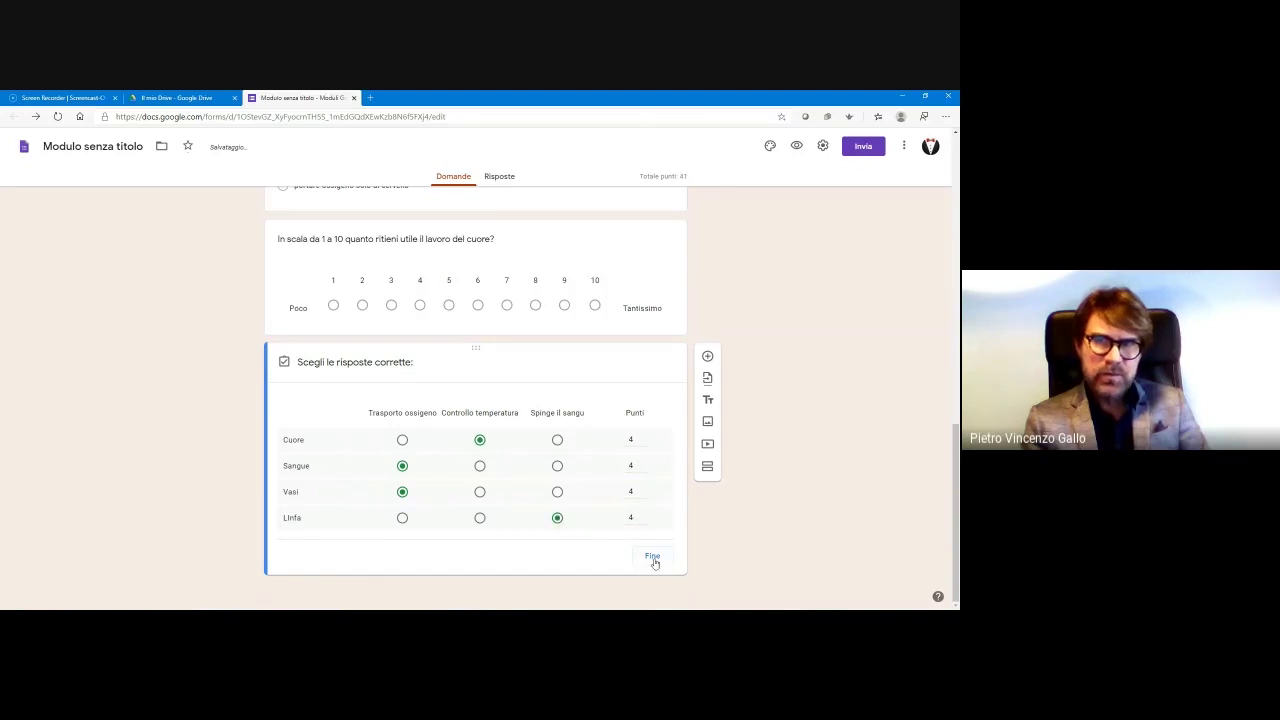
click(653, 560)
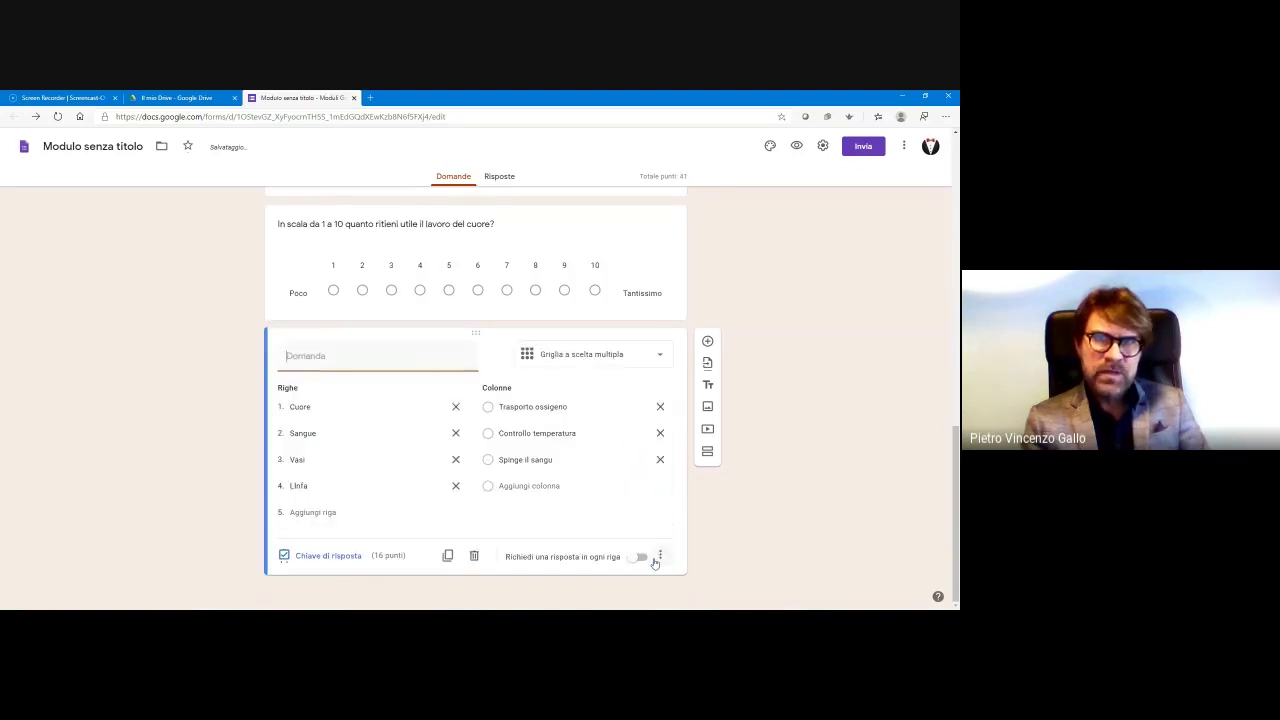
- Correct the misspelled third column name to 'Spinge il sangue'
click(560, 460)
click(560, 460)
text(e)
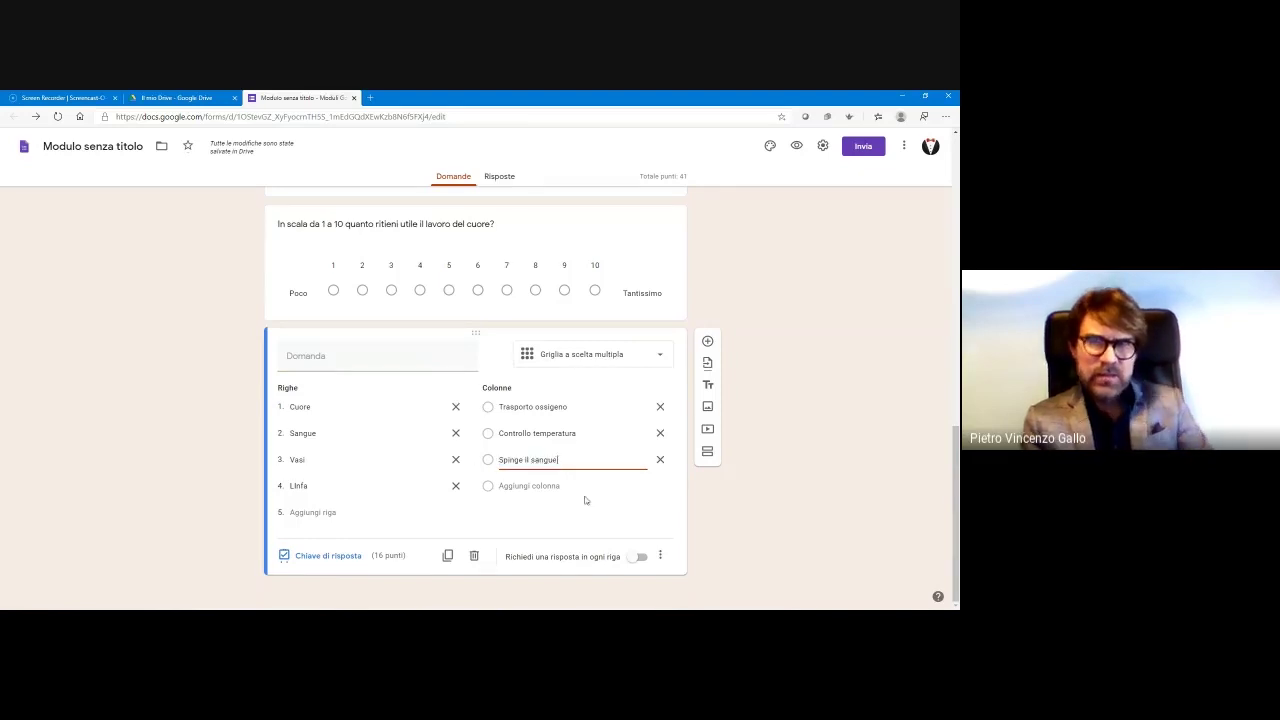
click(817, 428)
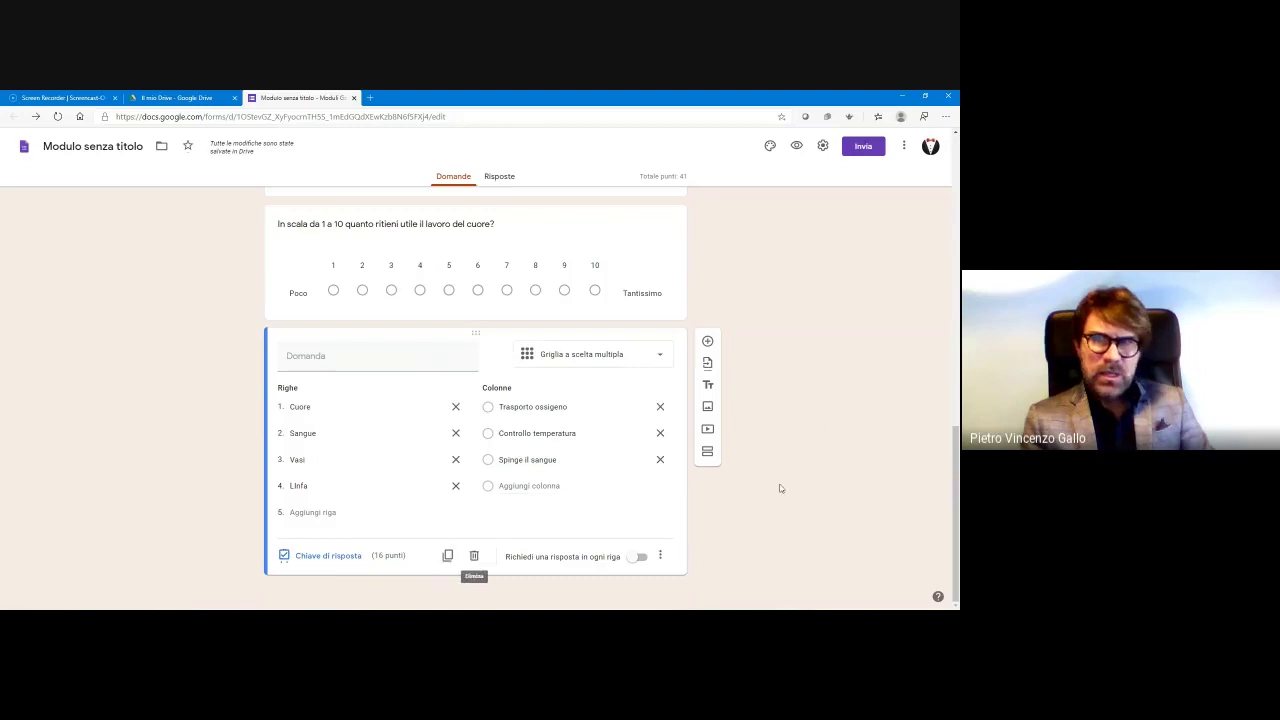
scroll(785, 486, up, 1)
- Scroll to the top of the form and switch to Risposte, showing 0 risposte
scroll(770, 458, up, 1)
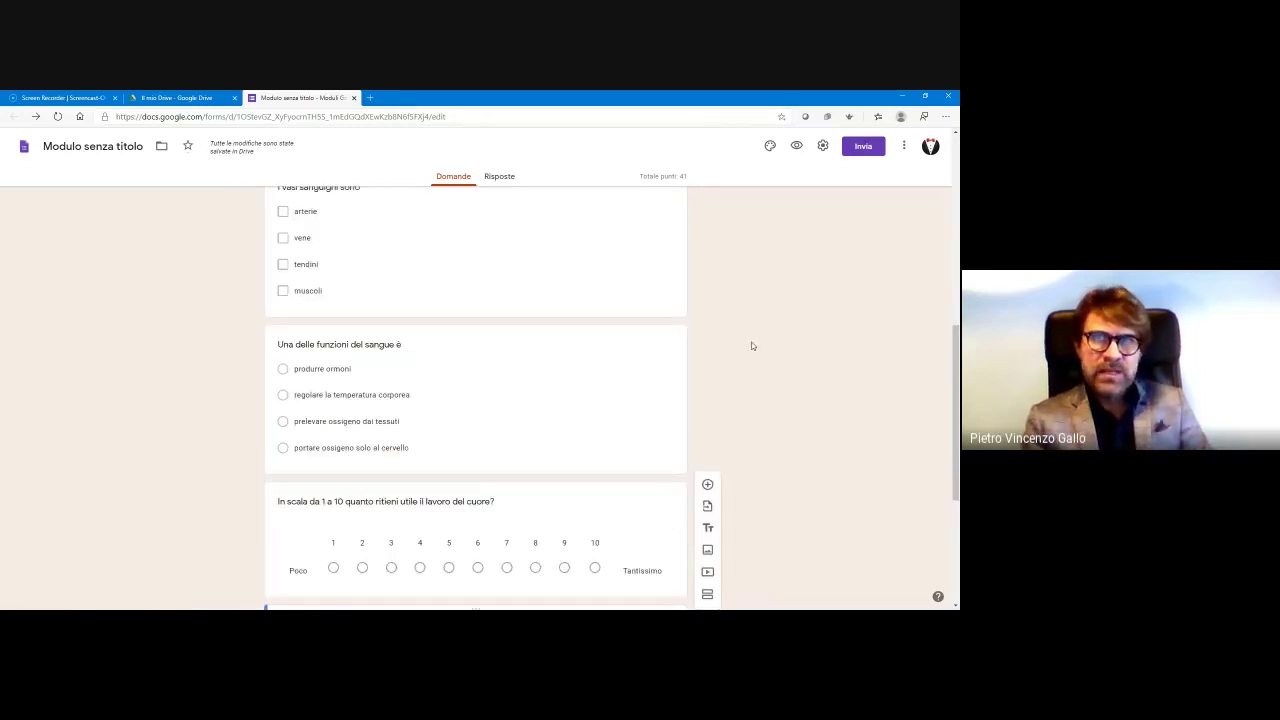
scroll(752, 346, up, 4)
scroll(754, 354, up, 1)
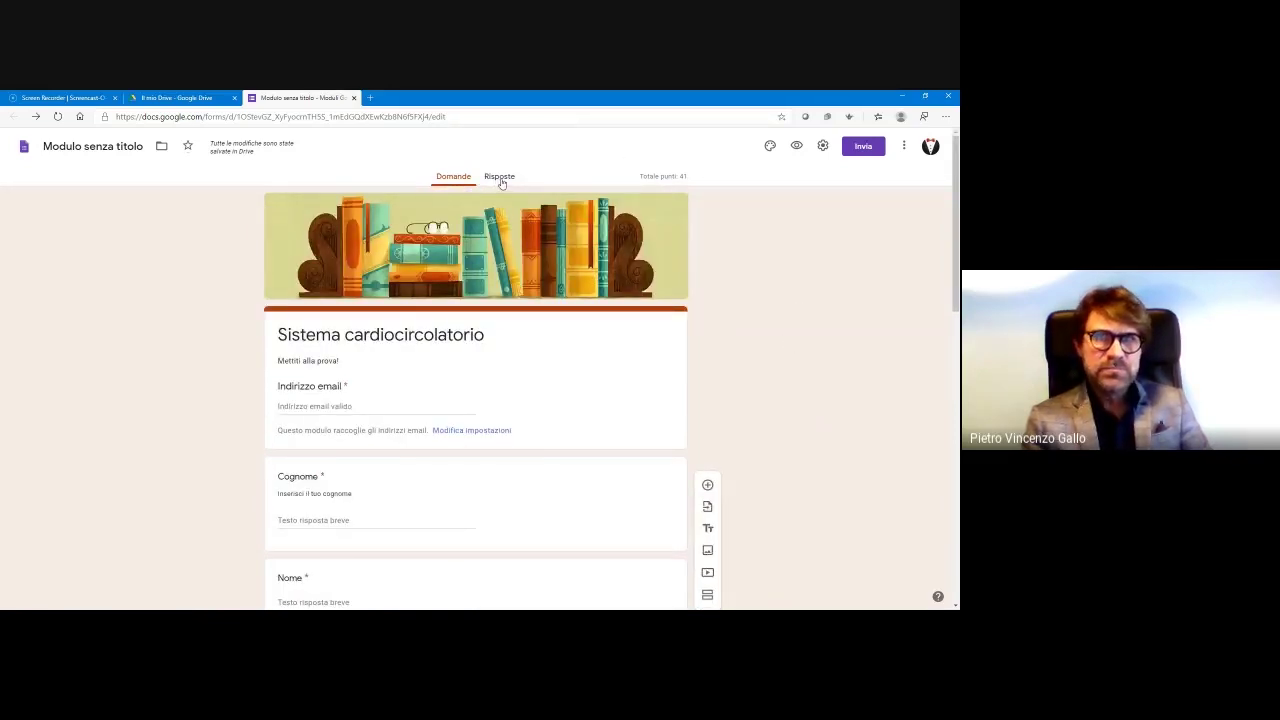
click(502, 180)
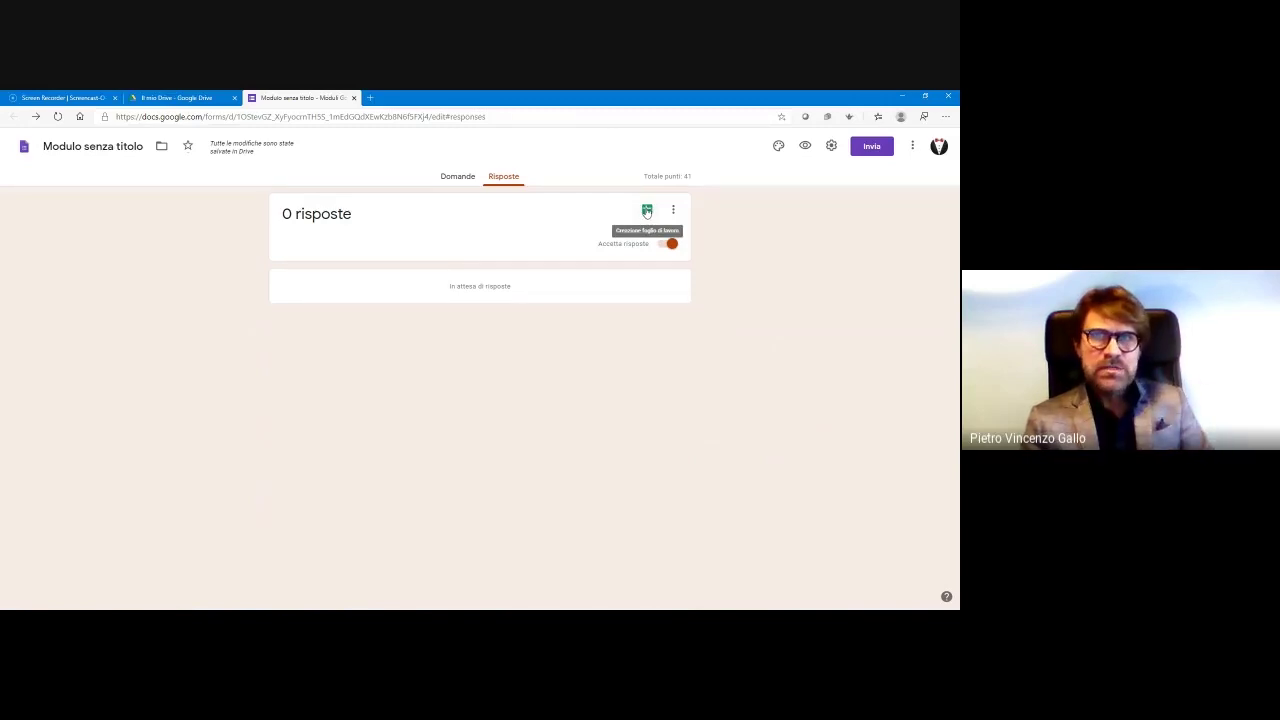
- Link responses to a new spreadsheet named 'Test apparato dardiocircolatorio', then return to Forms
click(647, 211)
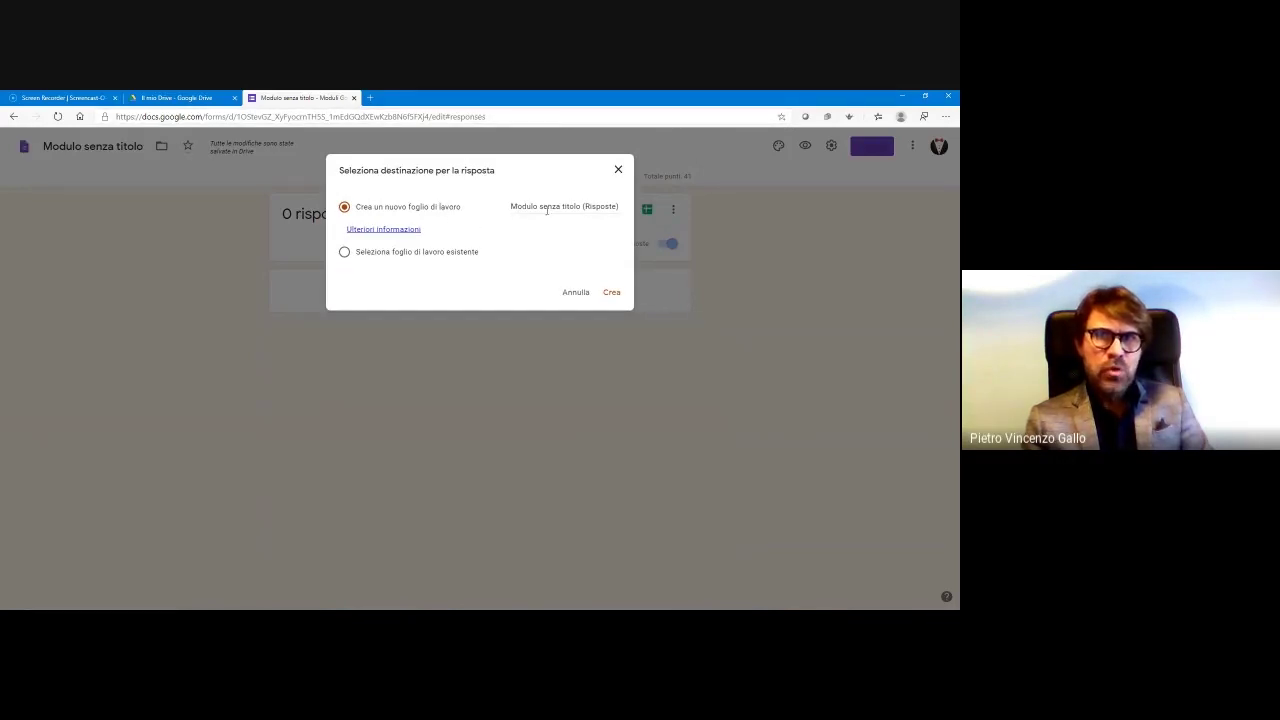
click(512, 206)
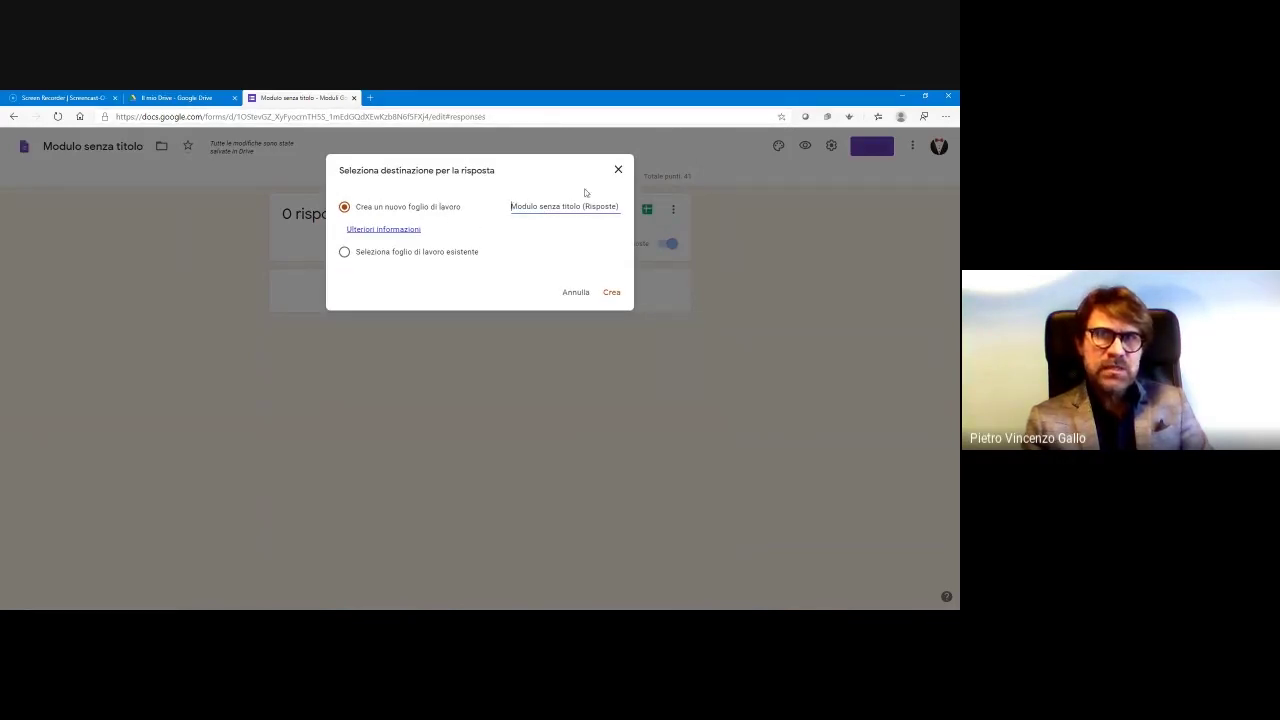
text(Tes)
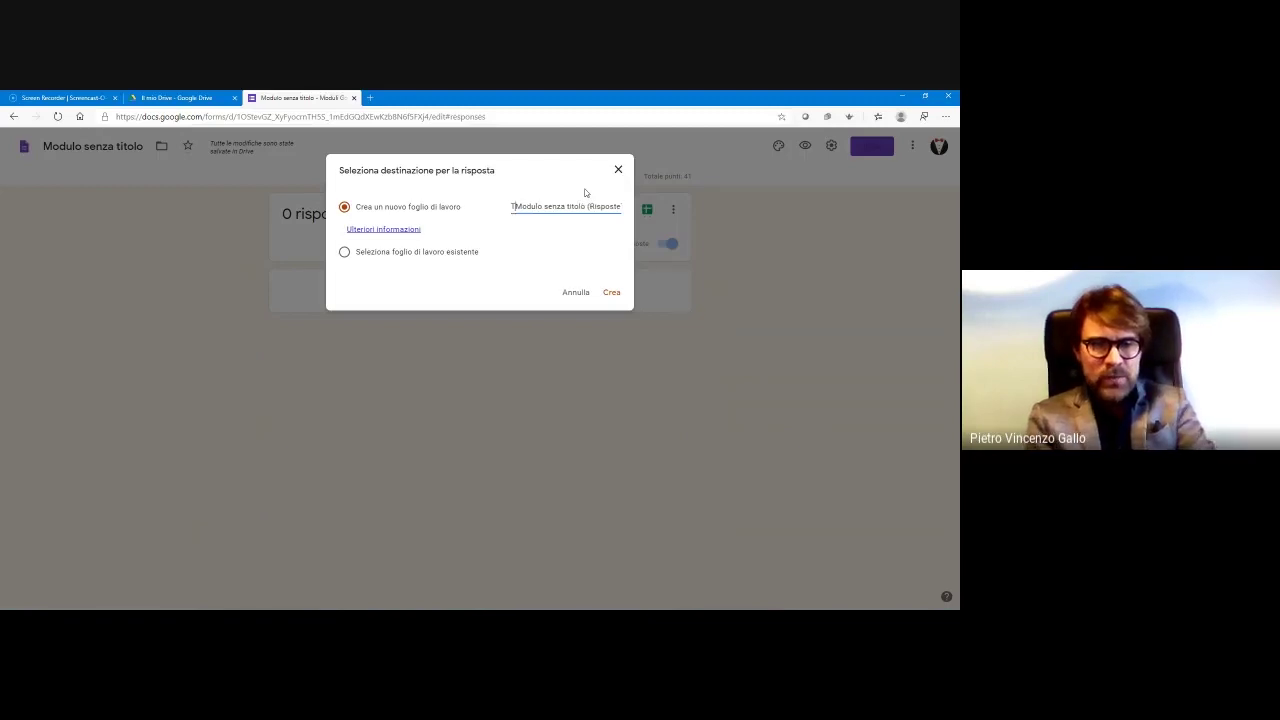
text(t apparato d)
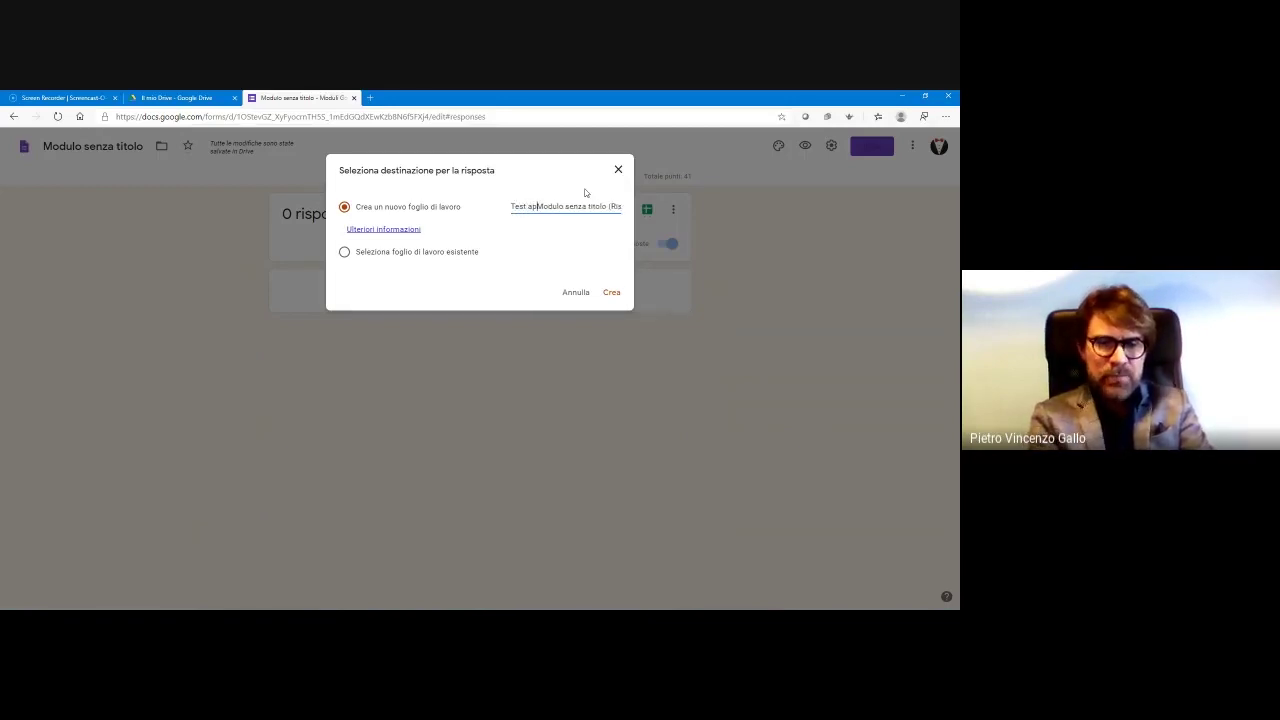
text(ardiocircola)
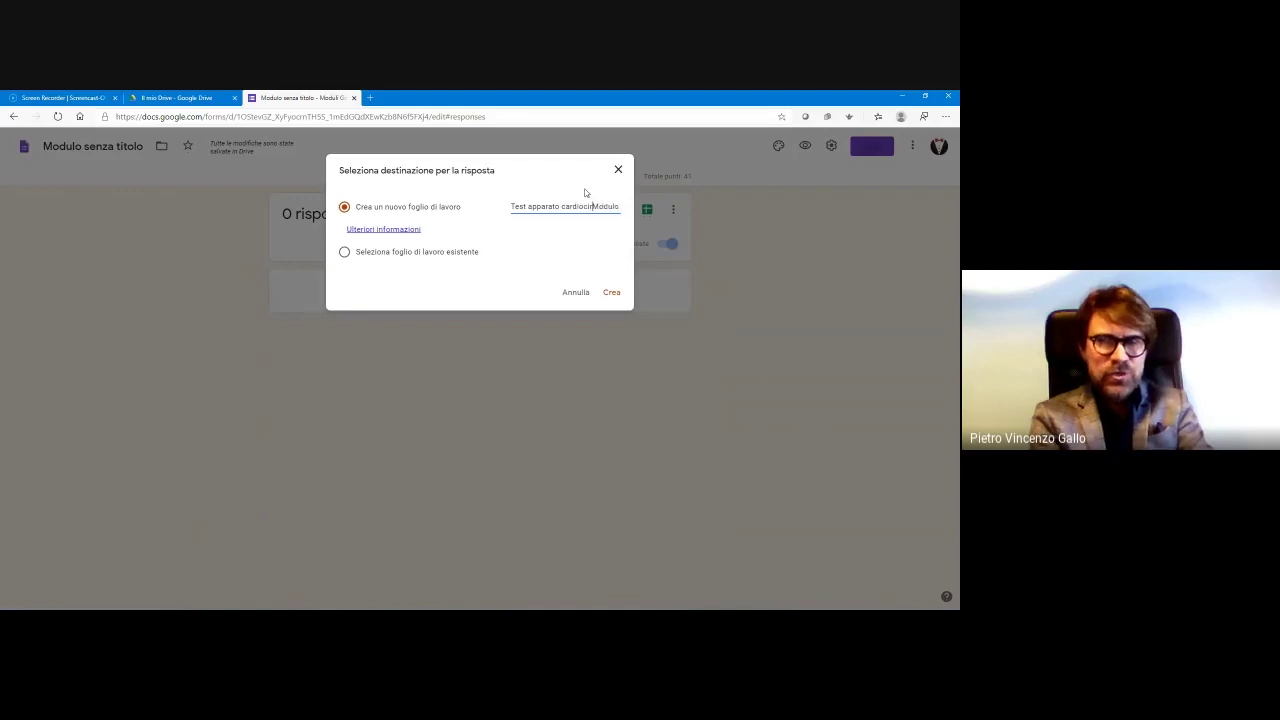
text(torio)
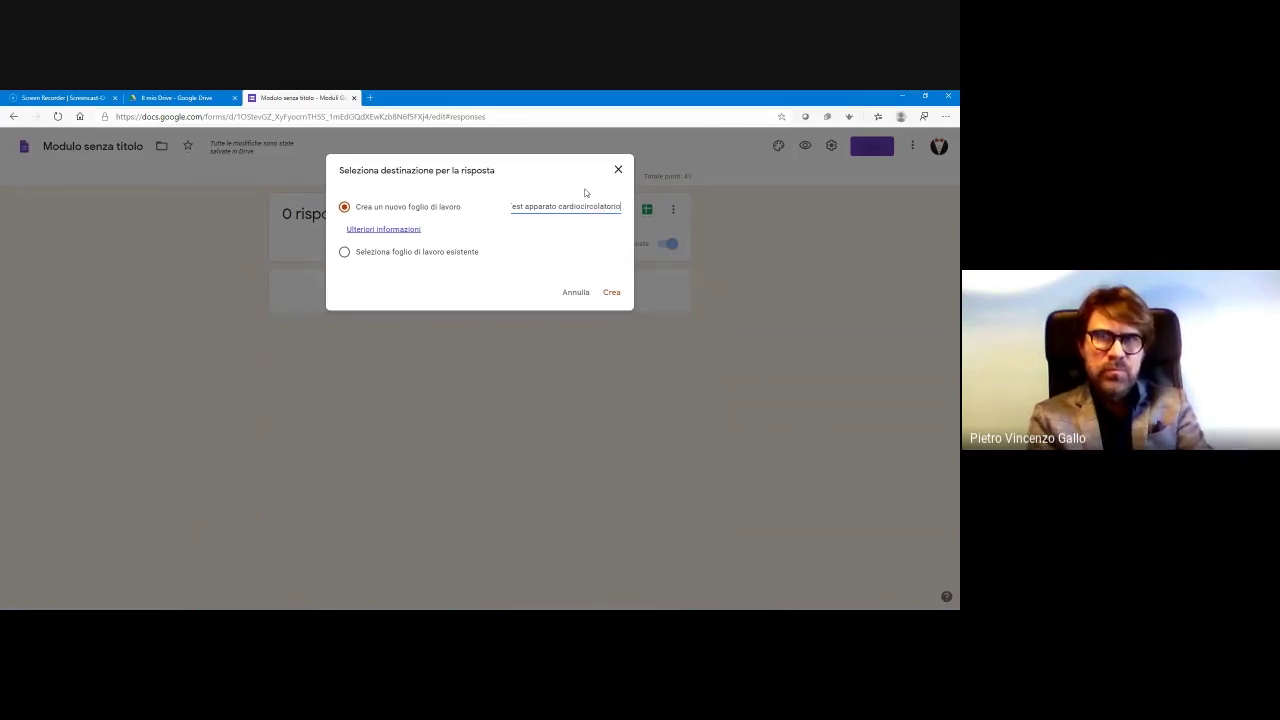
click(610, 292)
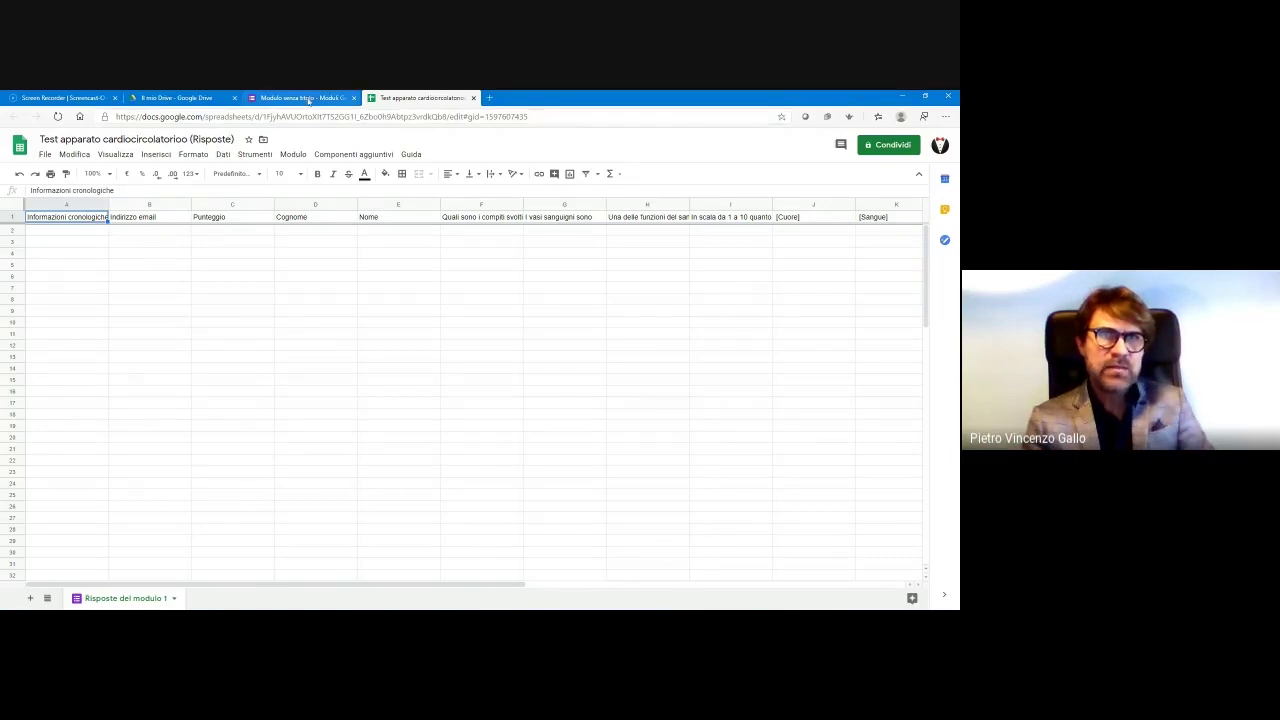
click(306, 98)
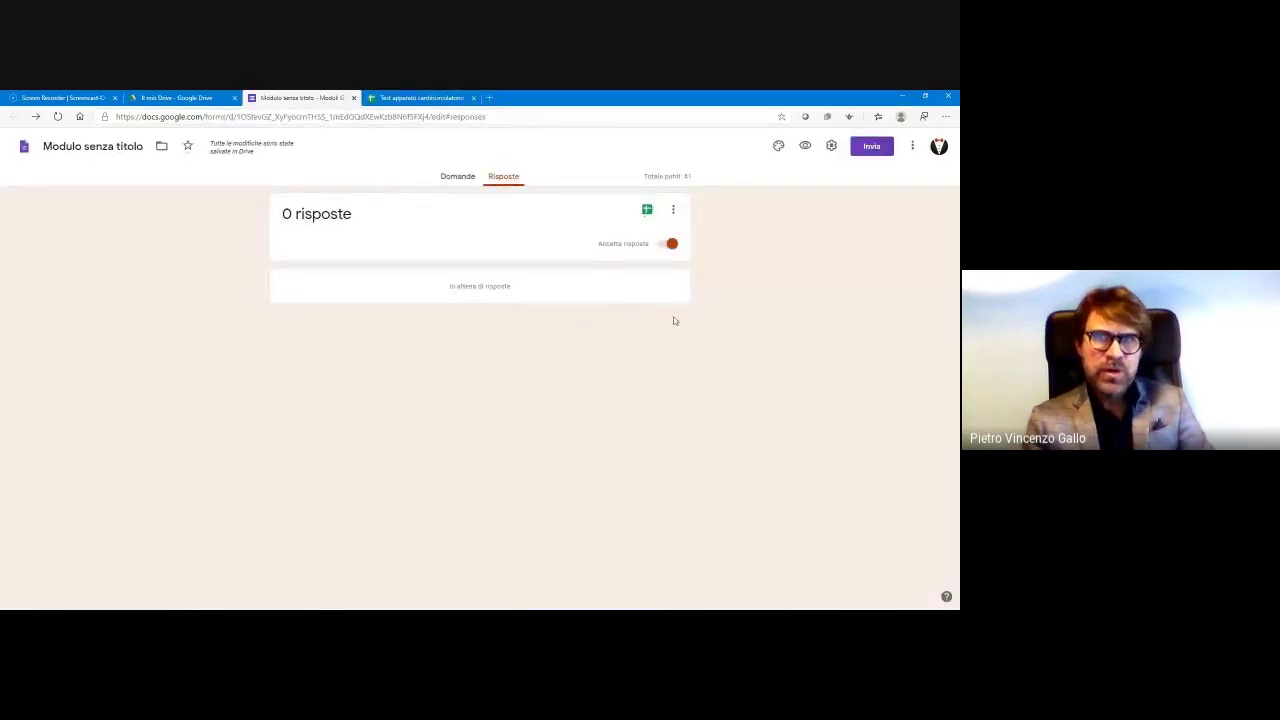
click(674, 213)
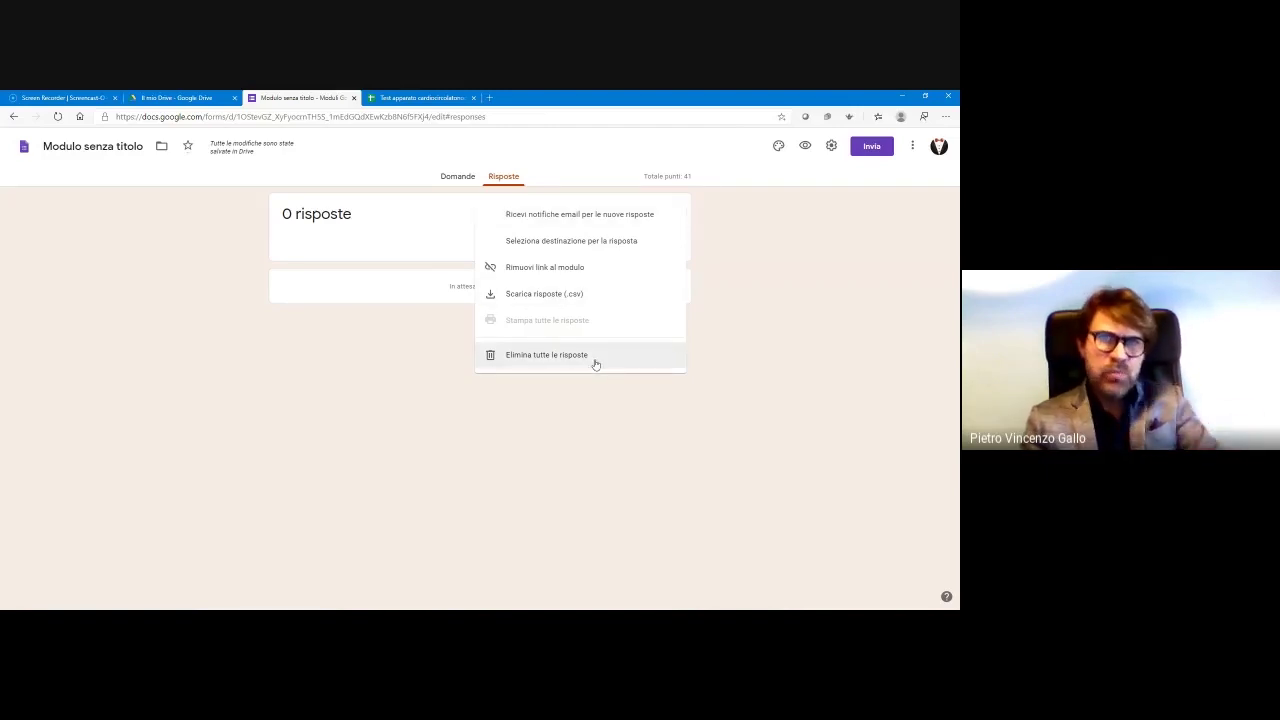
click(768, 328)
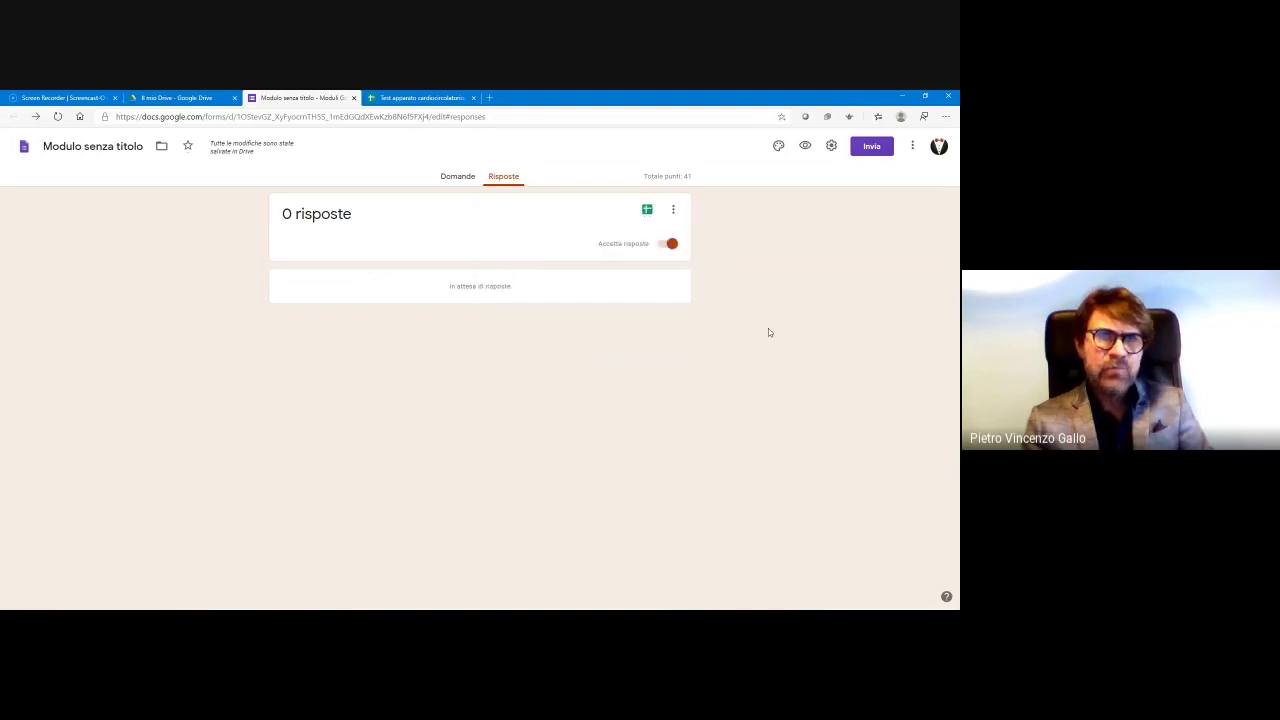
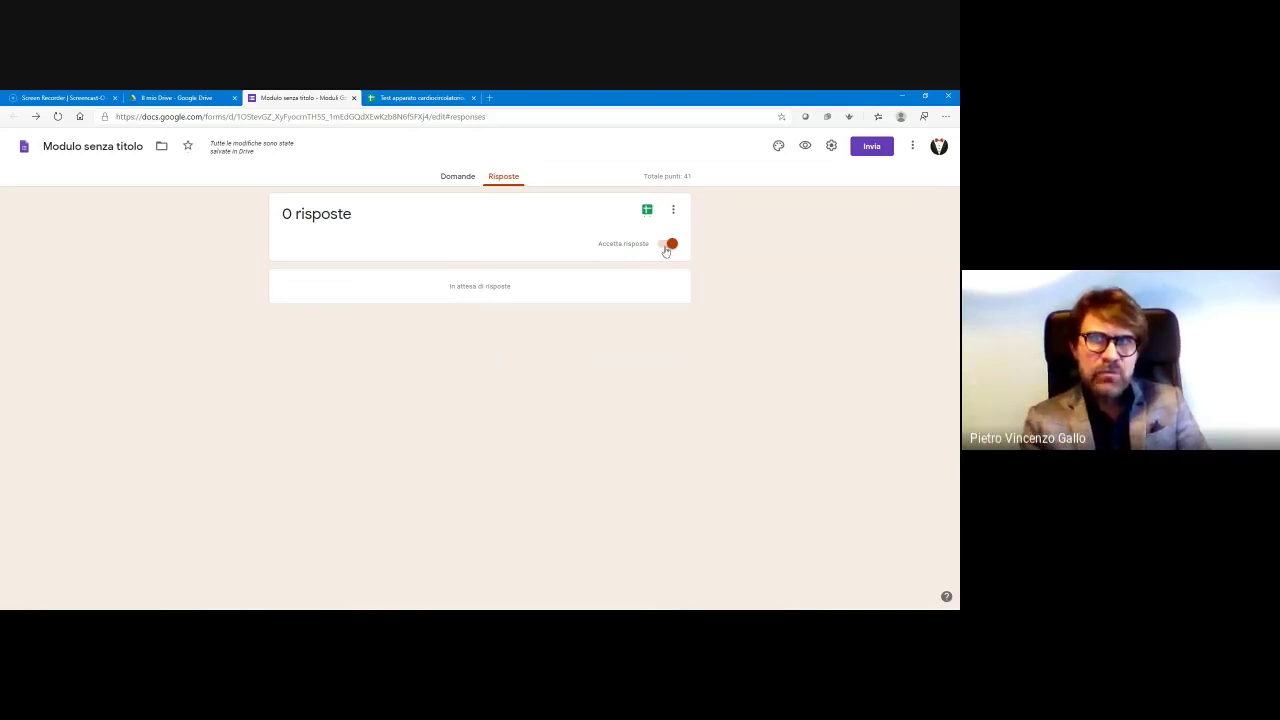
- Switch Accetta risposte off and back on, then return to the quiz questions
click(666, 247)
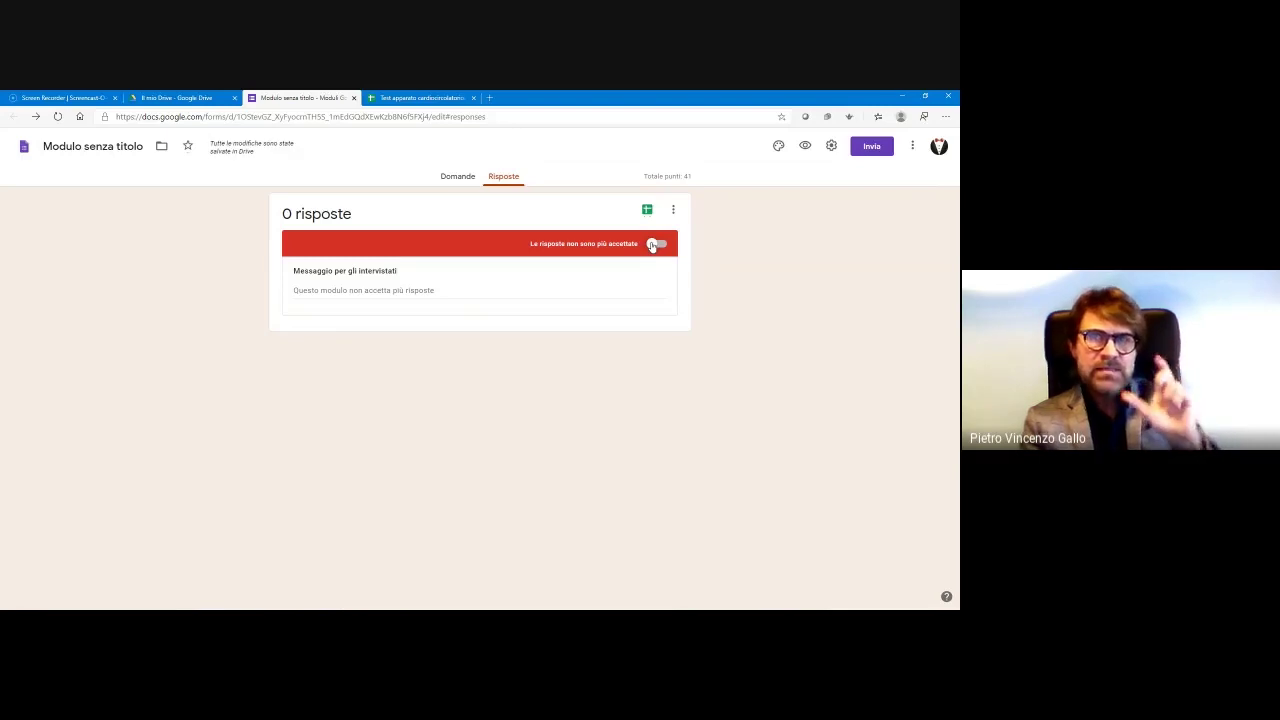
click(652, 245)
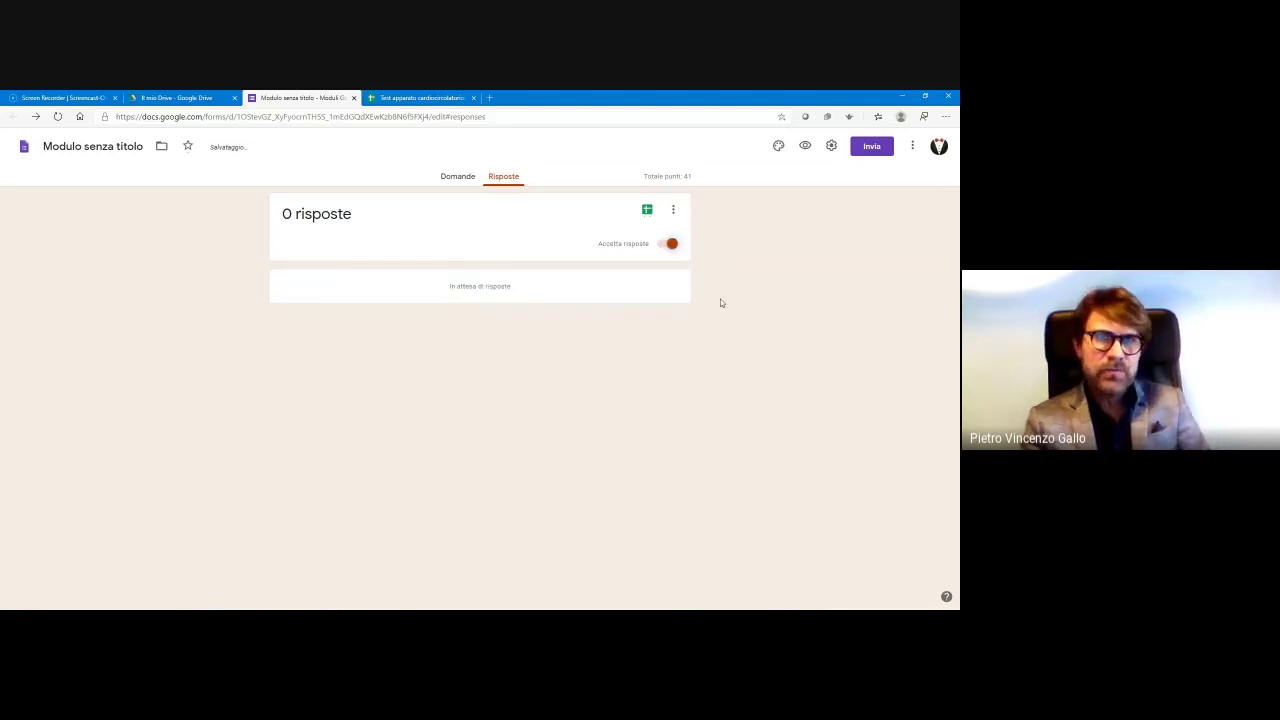
click(455, 180)
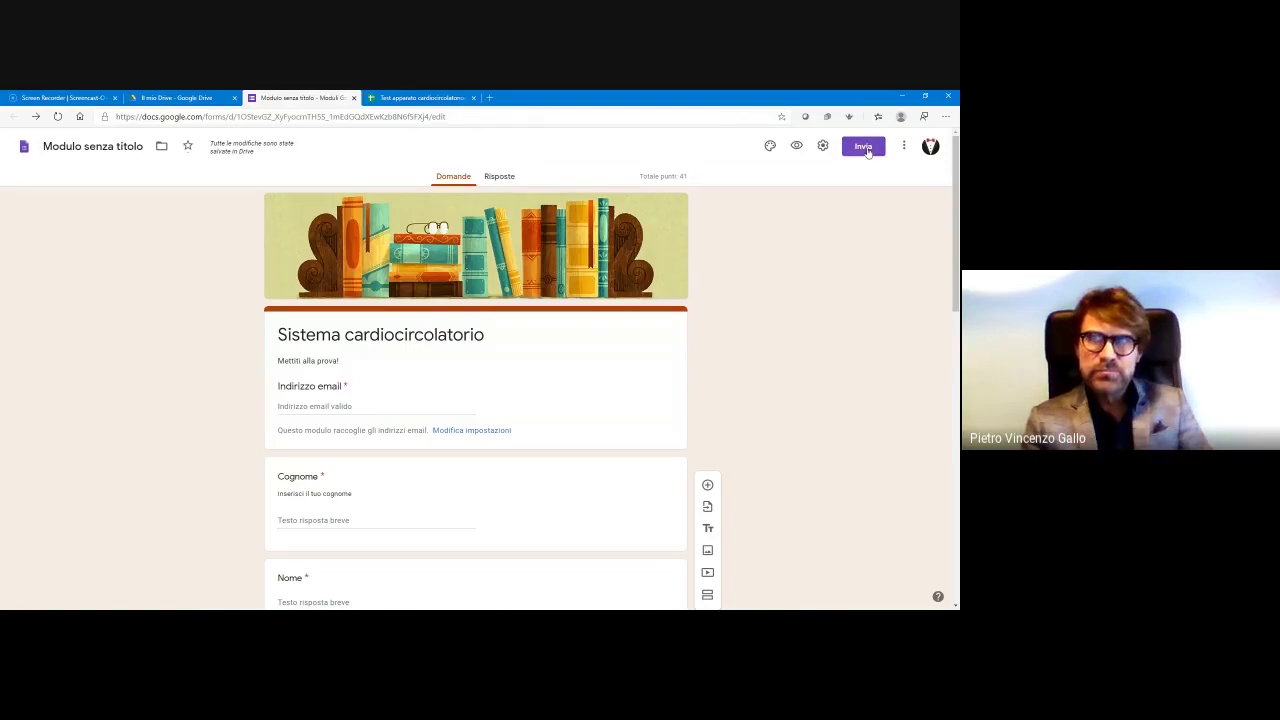
- In the Invia dialog, shorten the form link with Abbrevia URL, then return to email sending
click(866, 149)
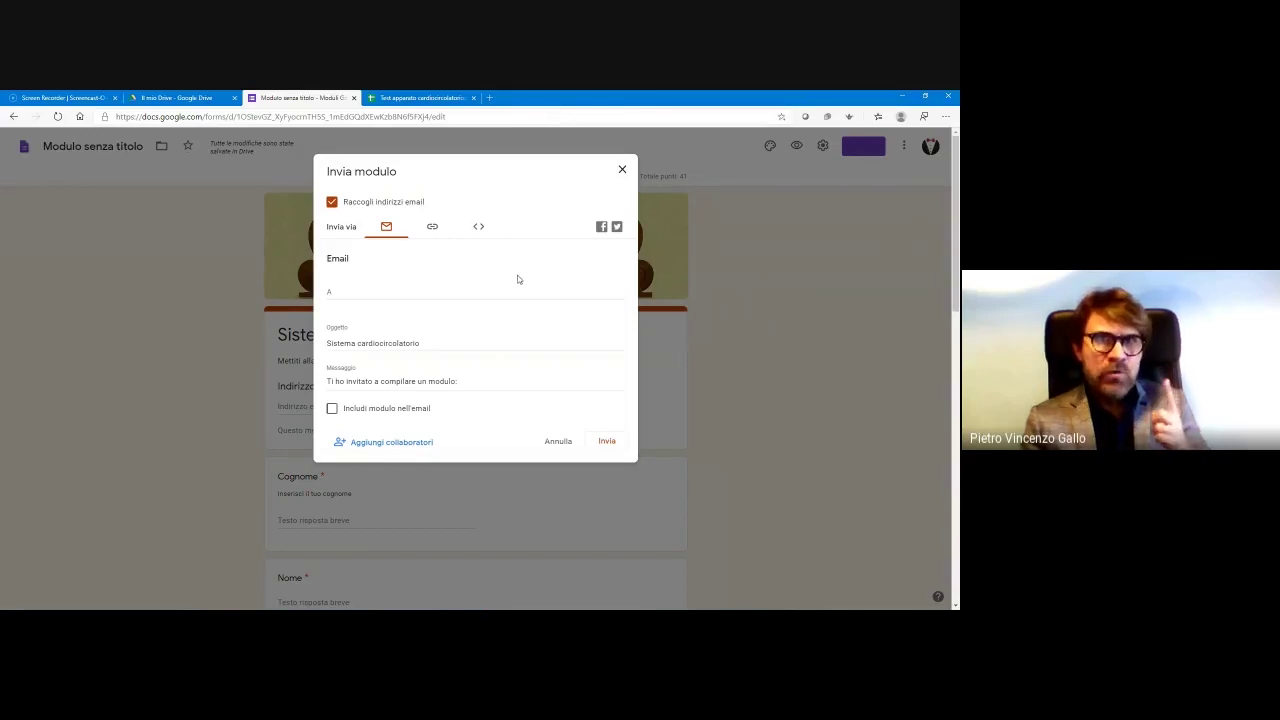
click(353, 293)
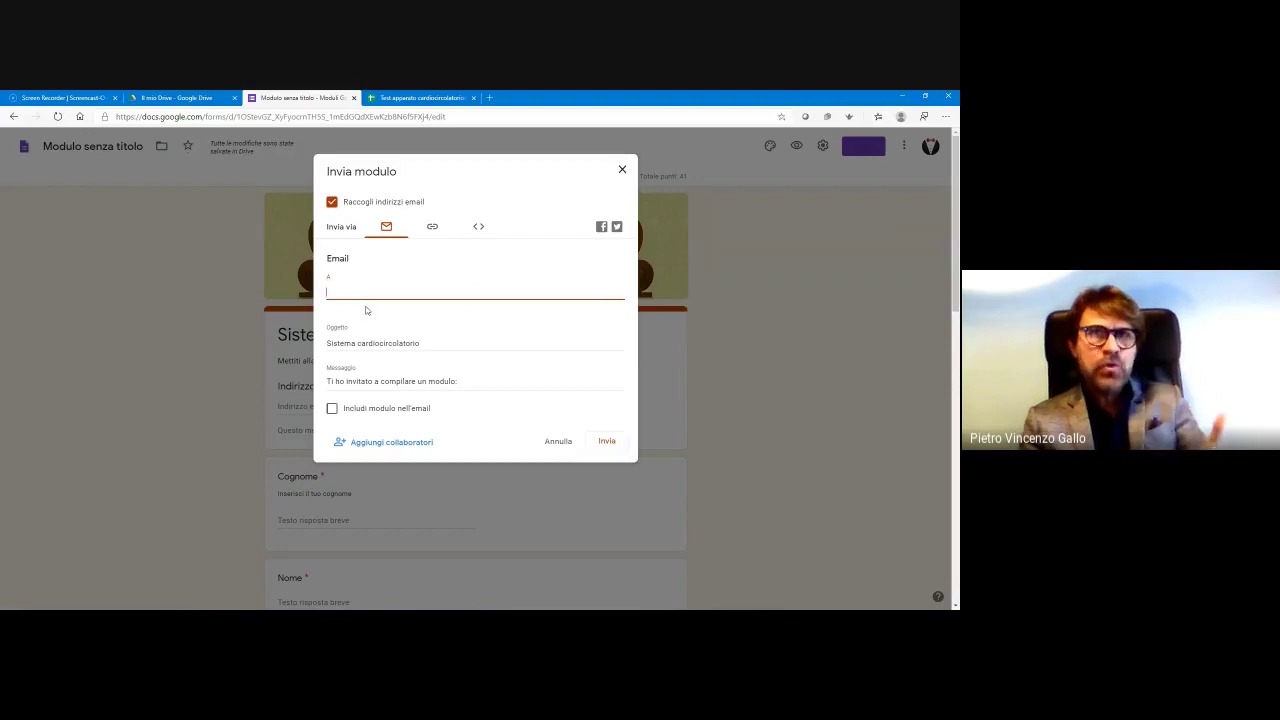
click(432, 228)
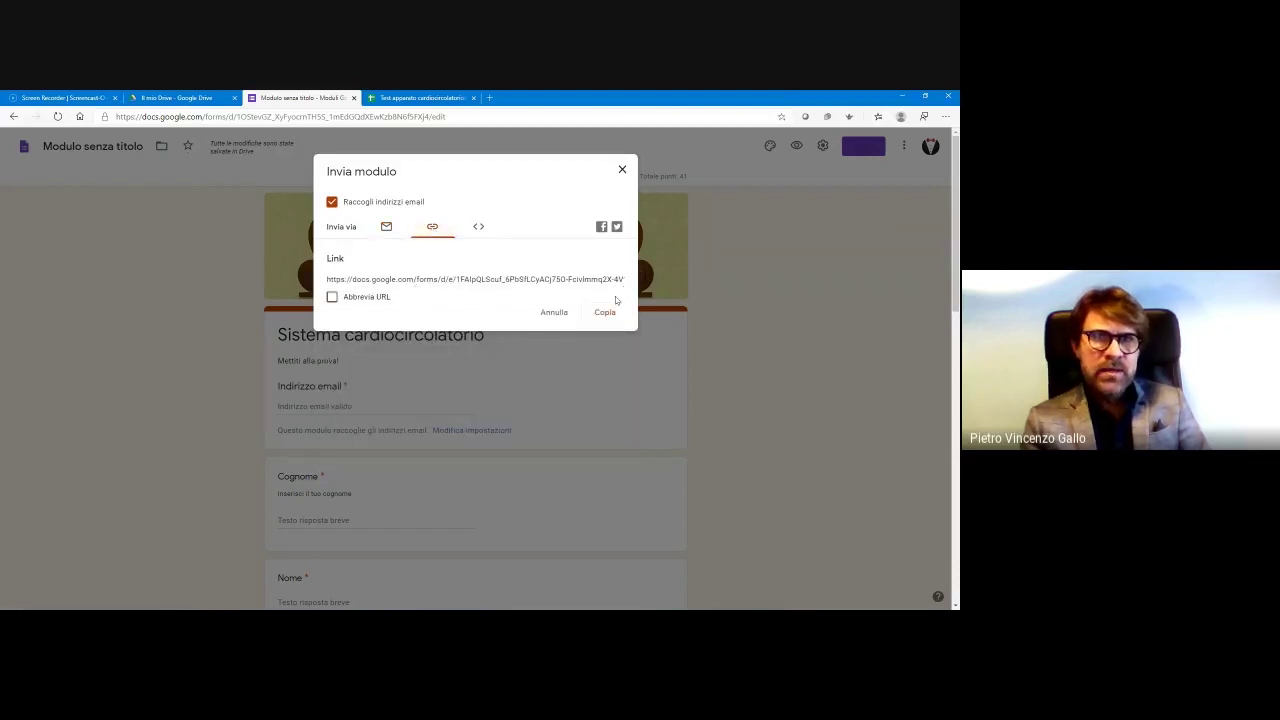
click(332, 297)
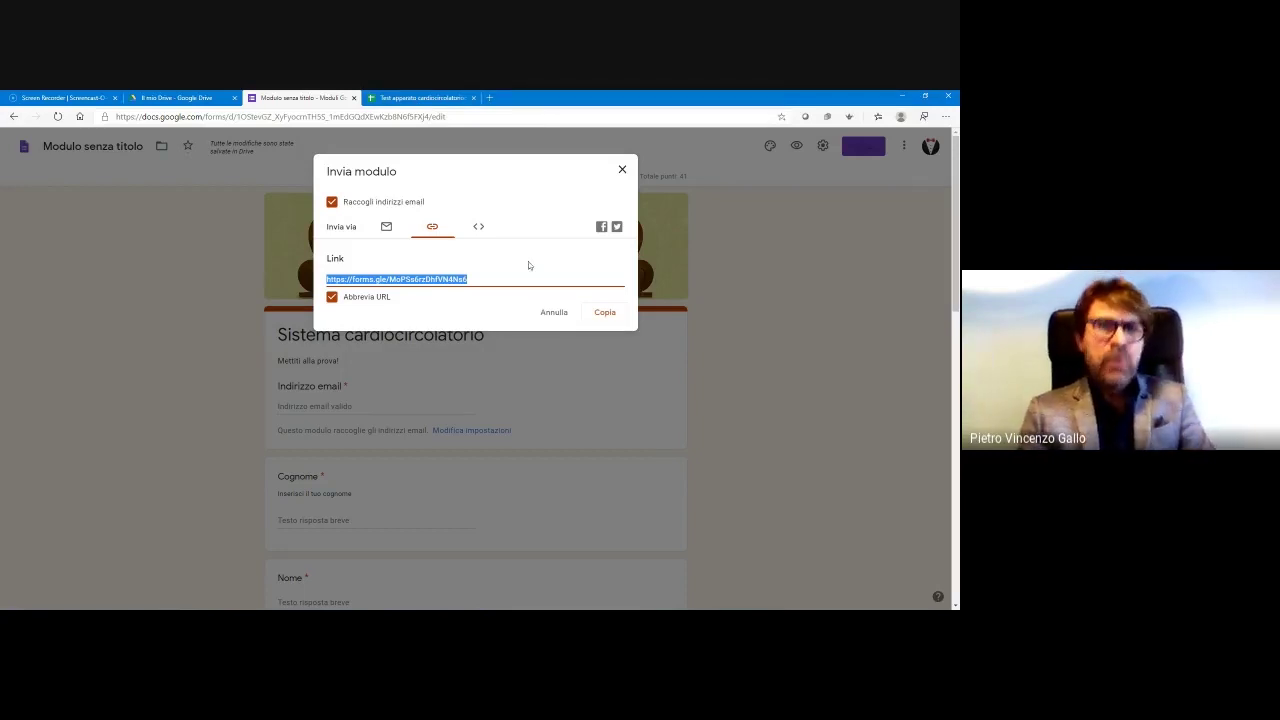
click(387, 230)
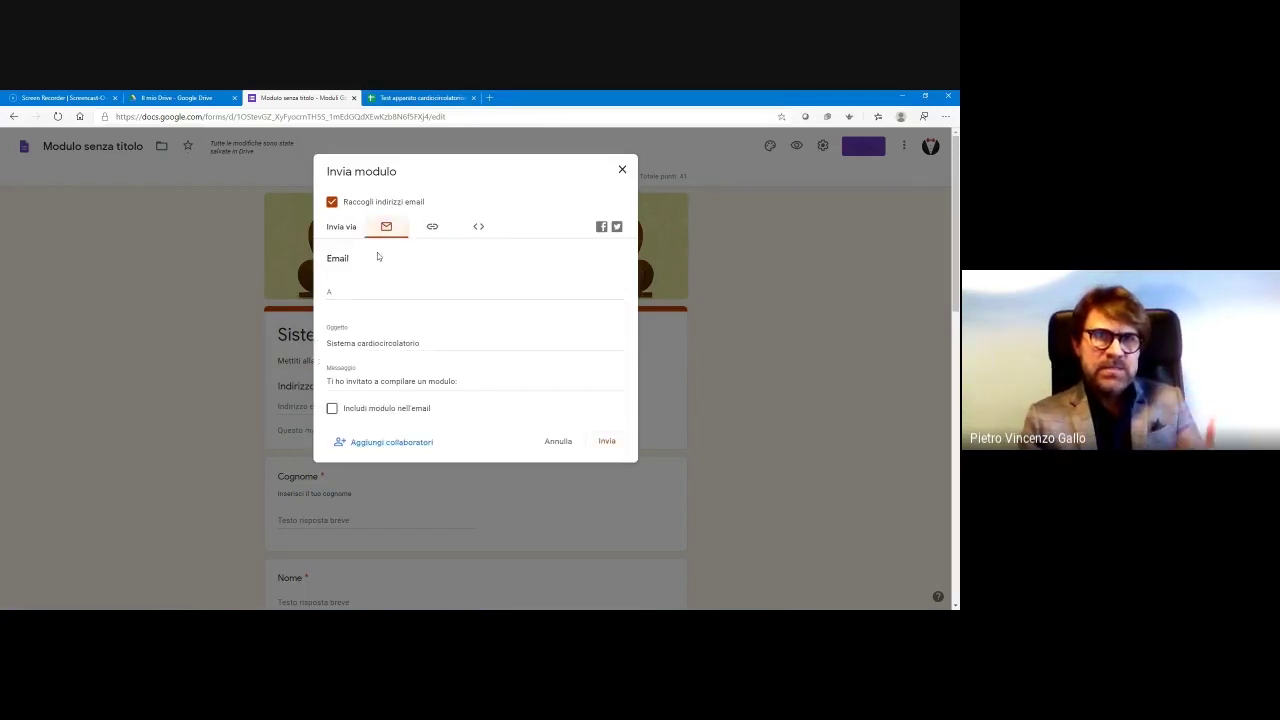
- Send the quiz invitation to the student's email address chosen from autocomplete suggestions
click(351, 291)
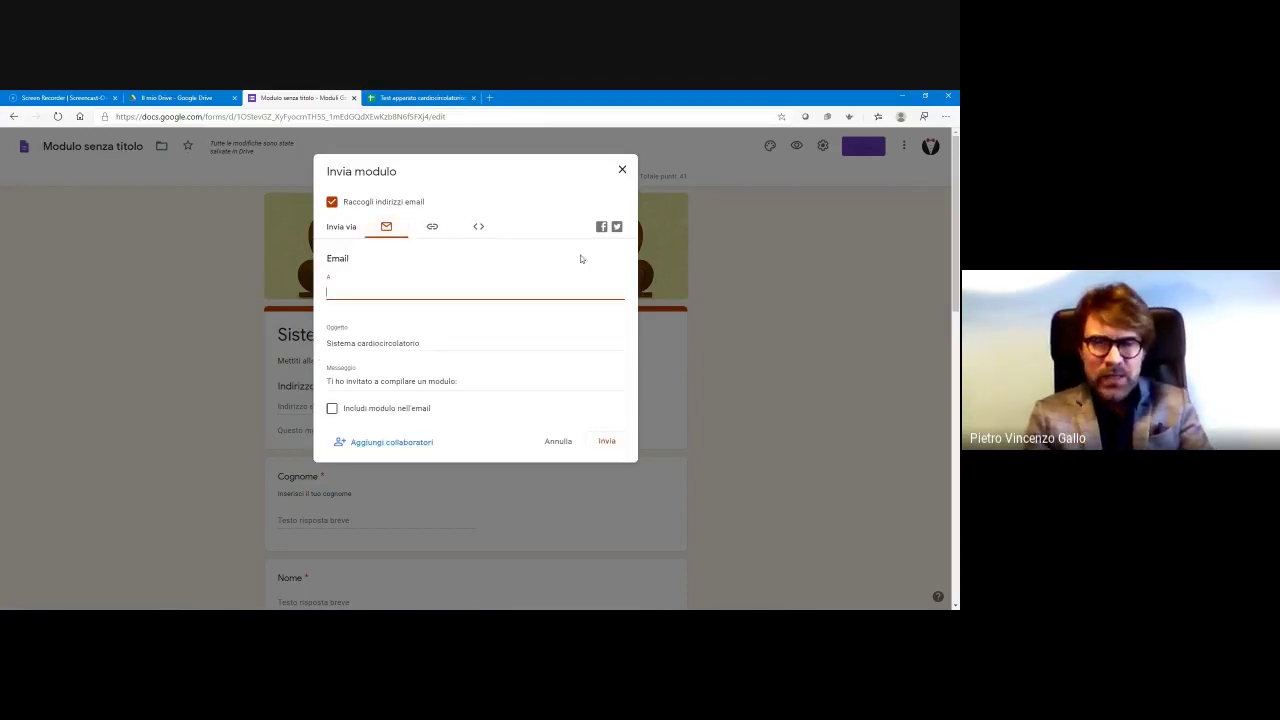
text(studente)
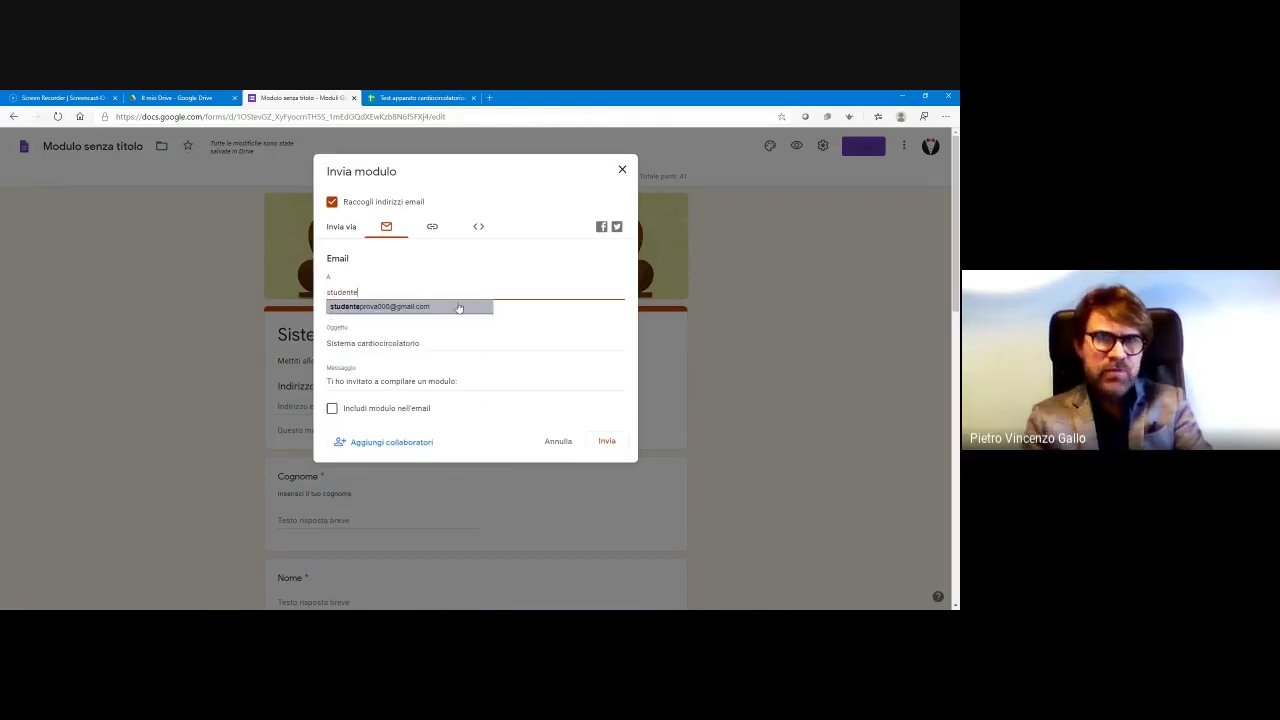
click(381, 307)
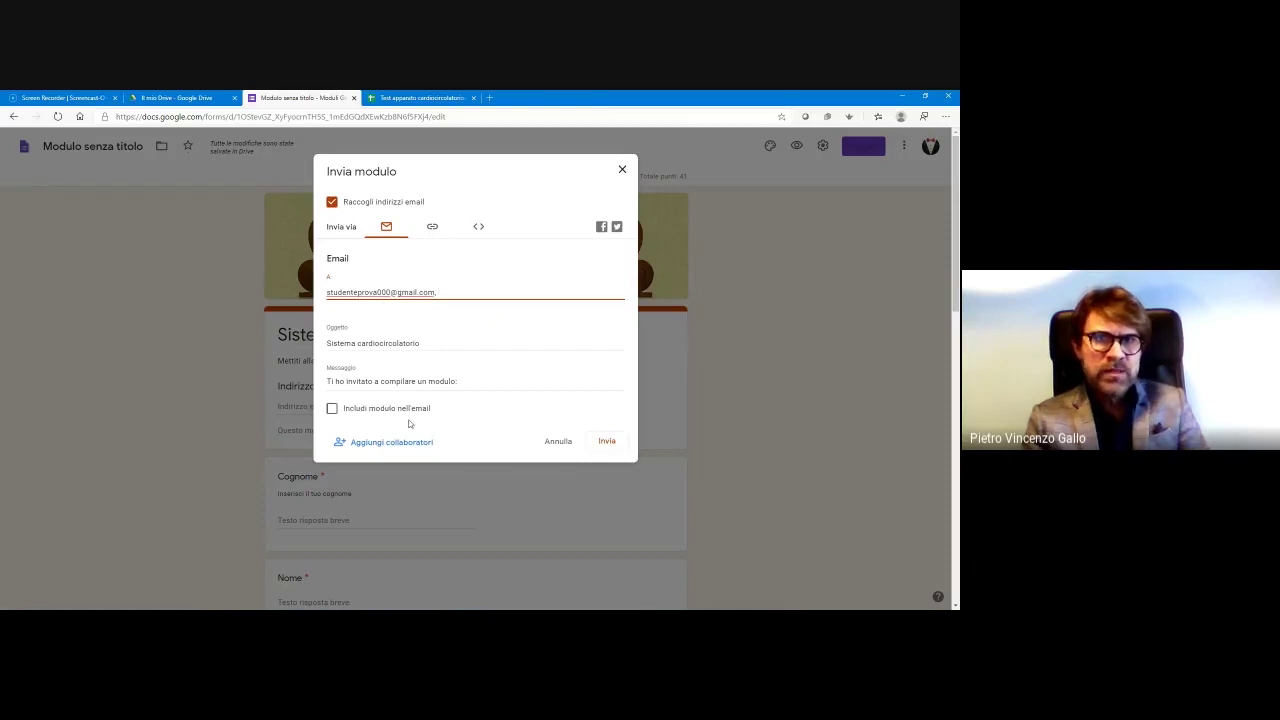
click(607, 442)
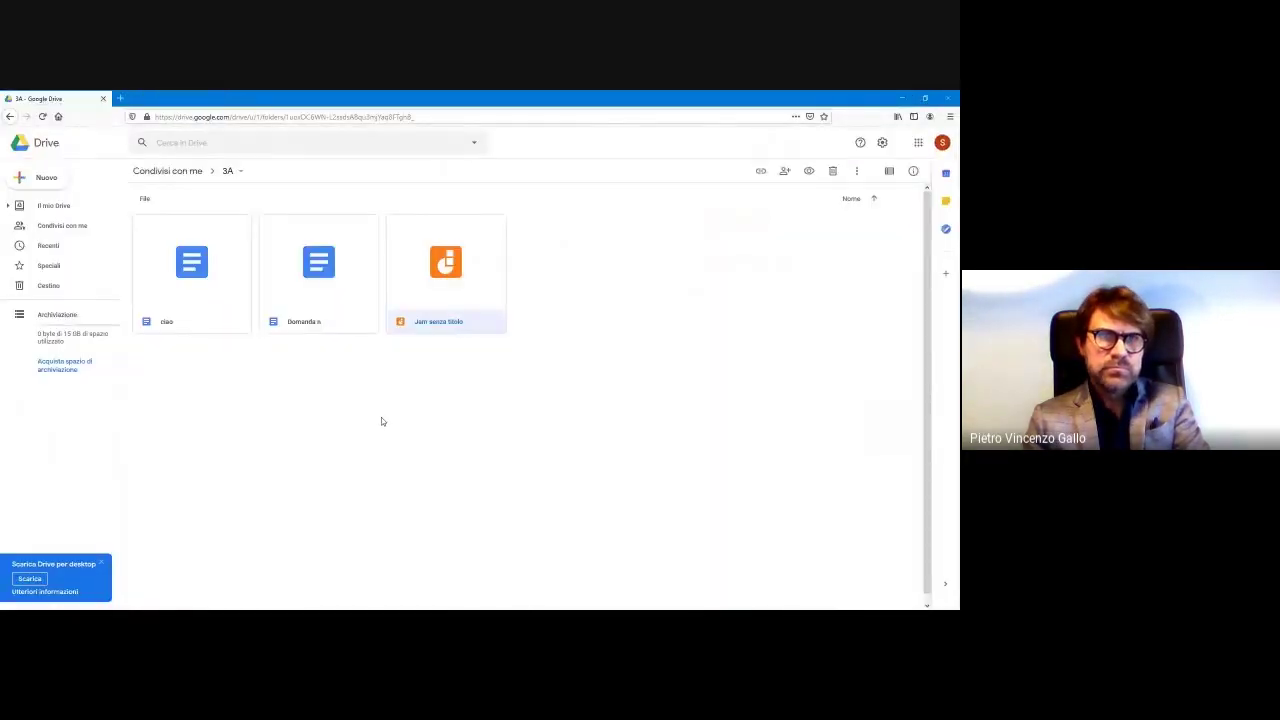
- Open Gmail in a new tab from the Google apps grid and continue the identity check
click(381, 417)
click(919, 143)
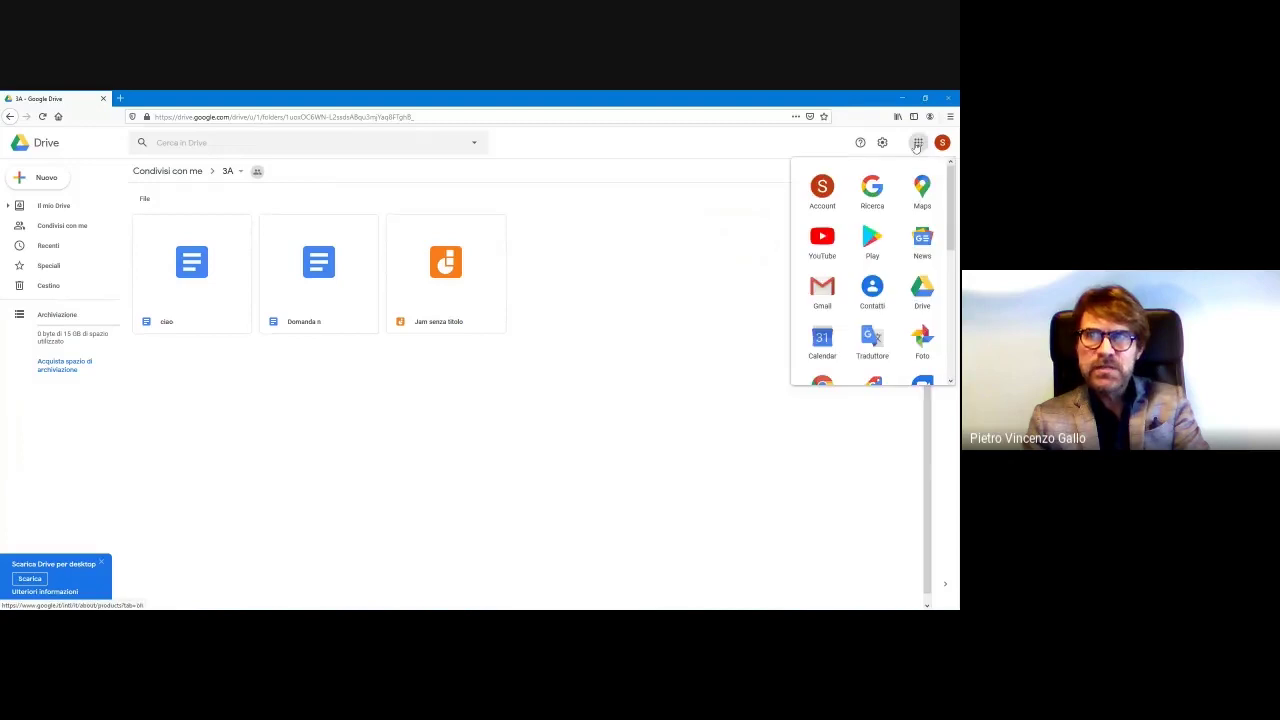
click(822, 292)
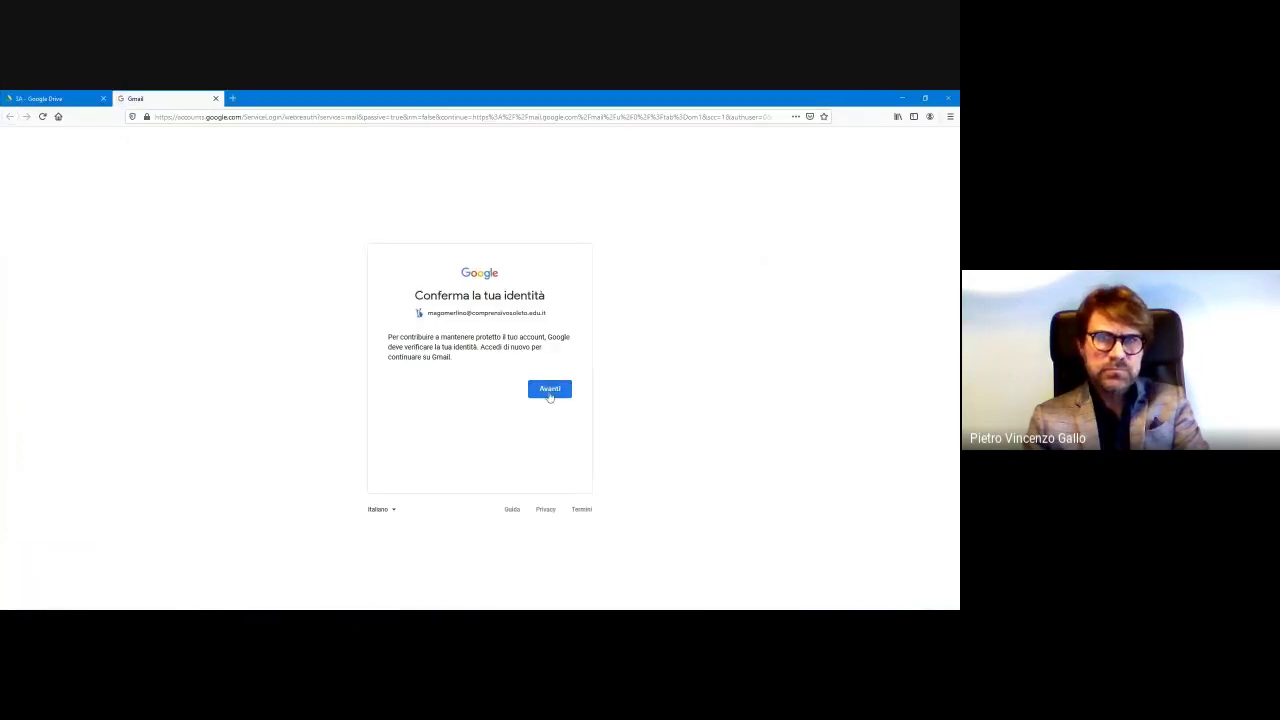
click(550, 390)
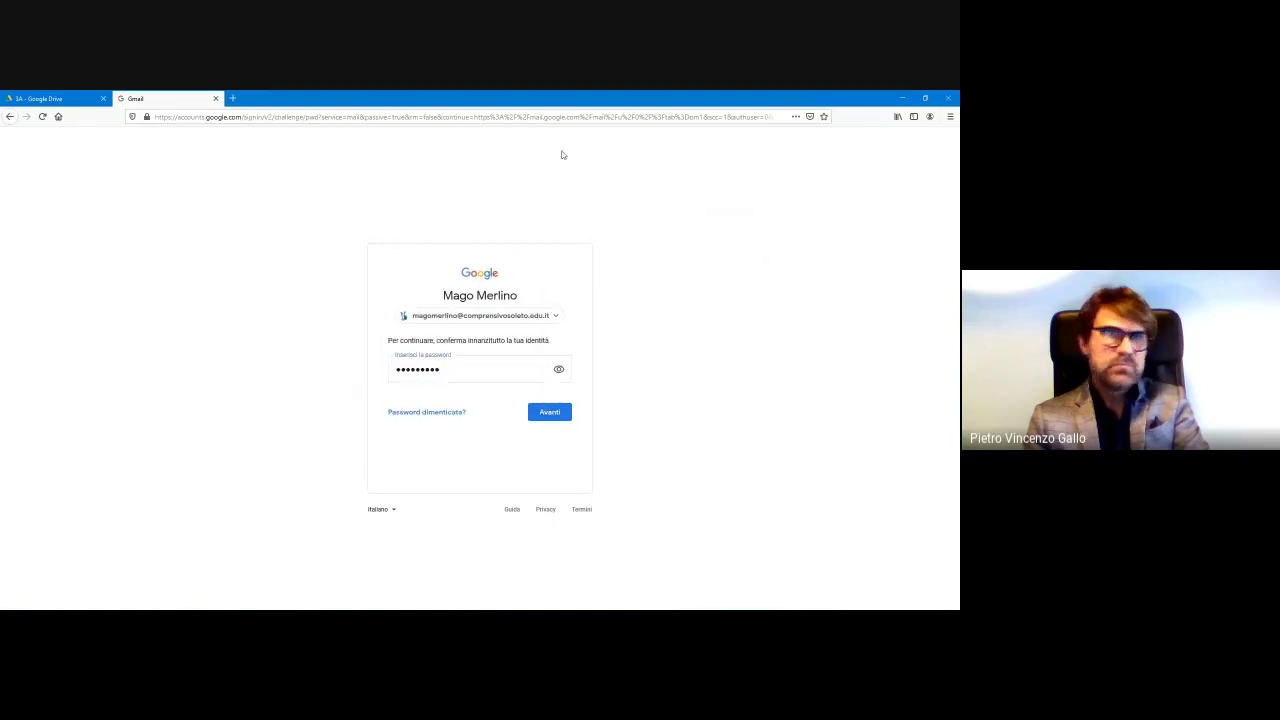
- Choose a different account and sign in to Gmail as the student
click(61, 102)
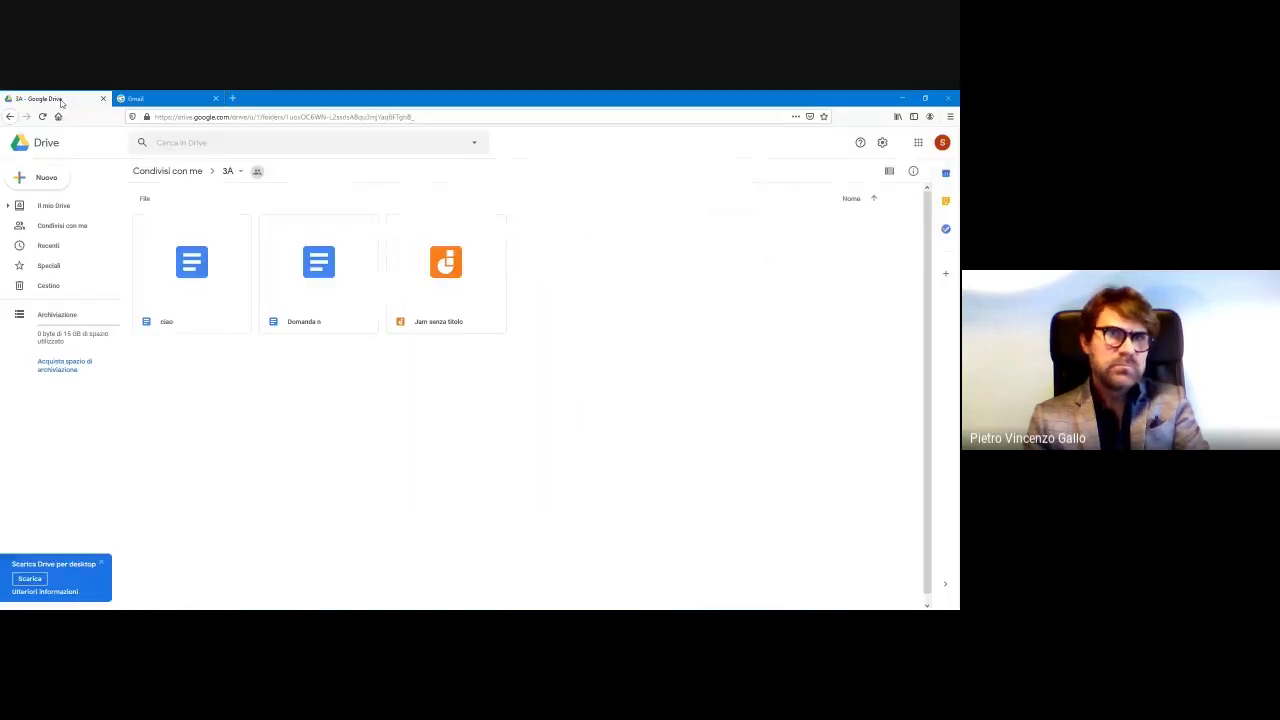
click(160, 100)
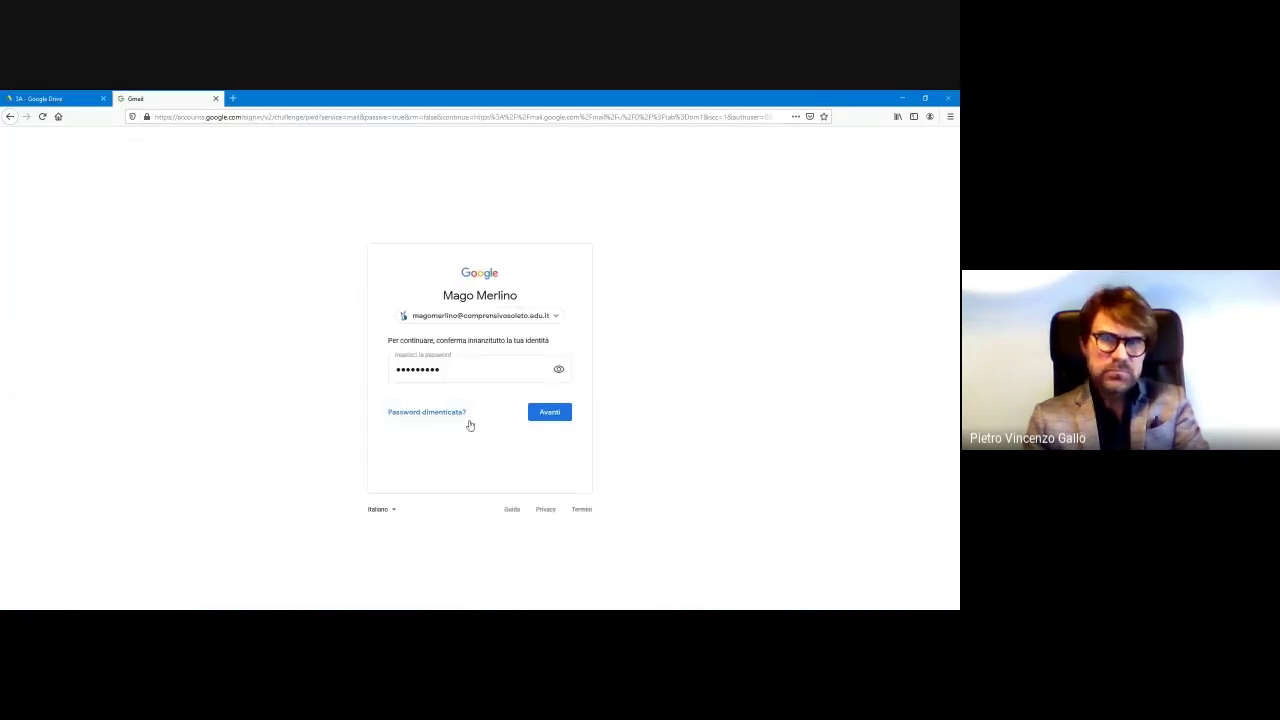
click(560, 375)
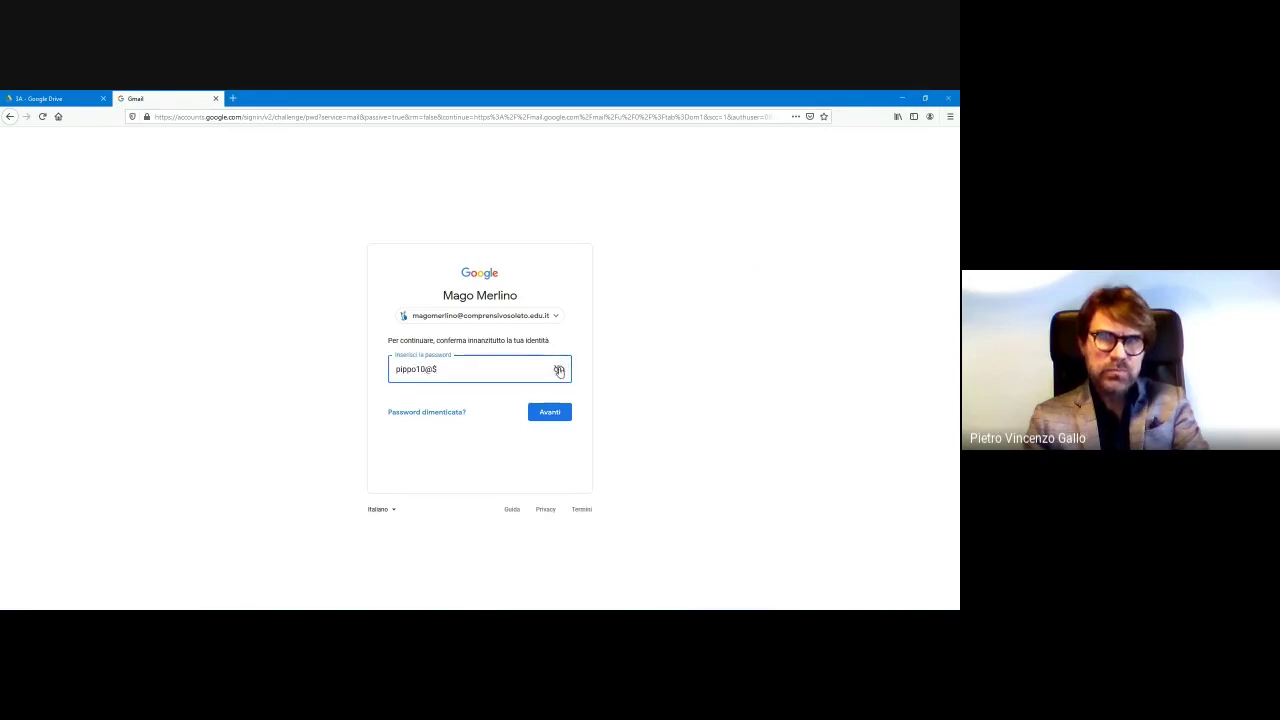
click(559, 369)
click(558, 318)
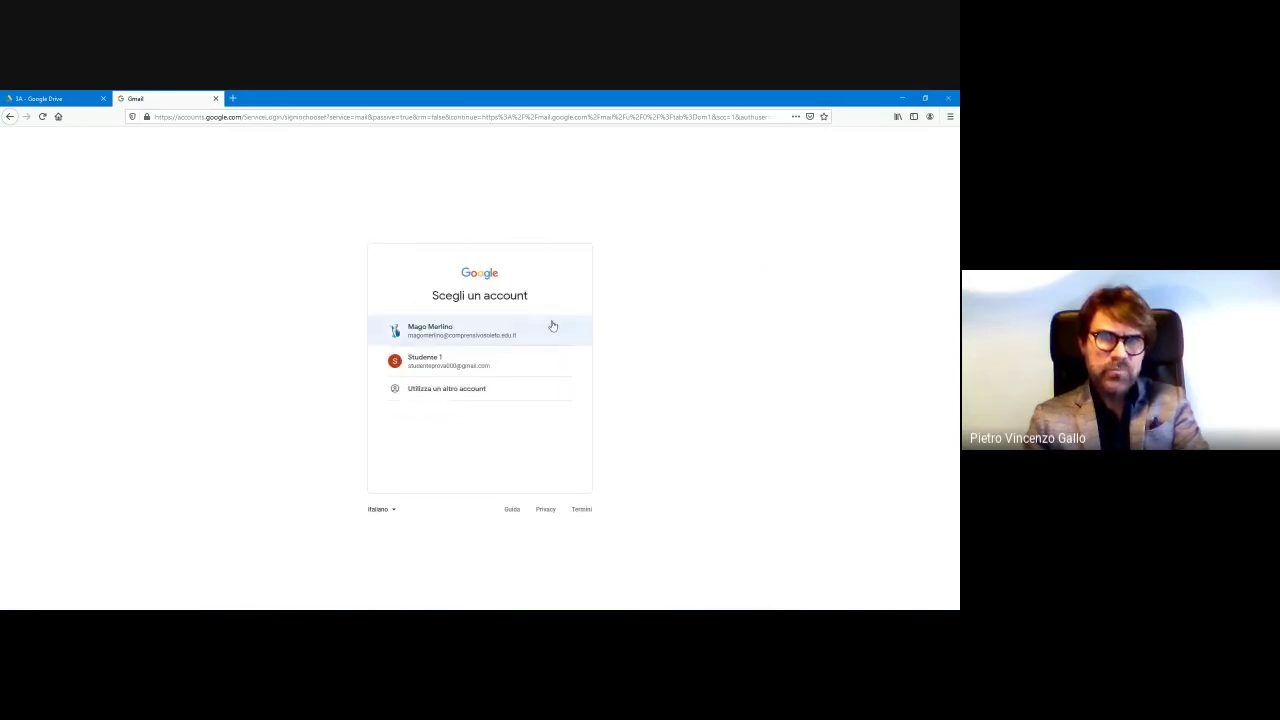
click(454, 367)
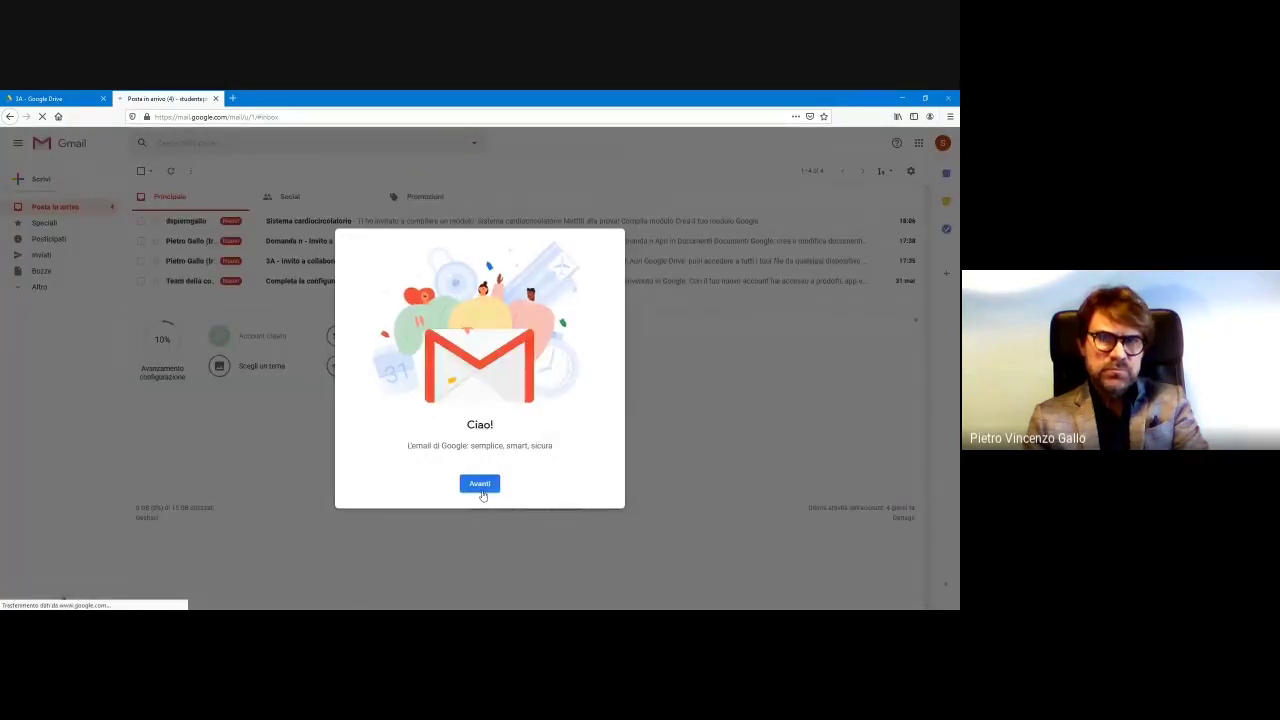
- Dismiss the Gmail welcome dialogs, open the Sistema cardiocircolatorio email, and launch the quiz form
click(478, 486)
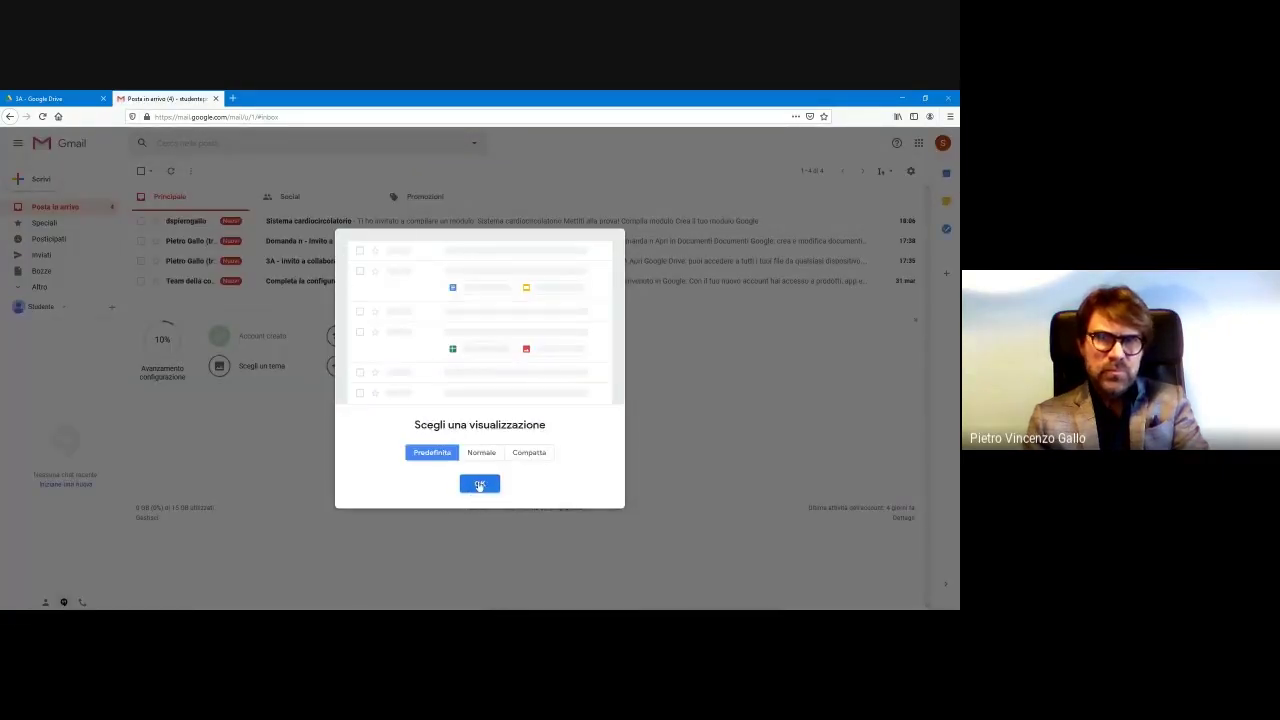
click(477, 487)
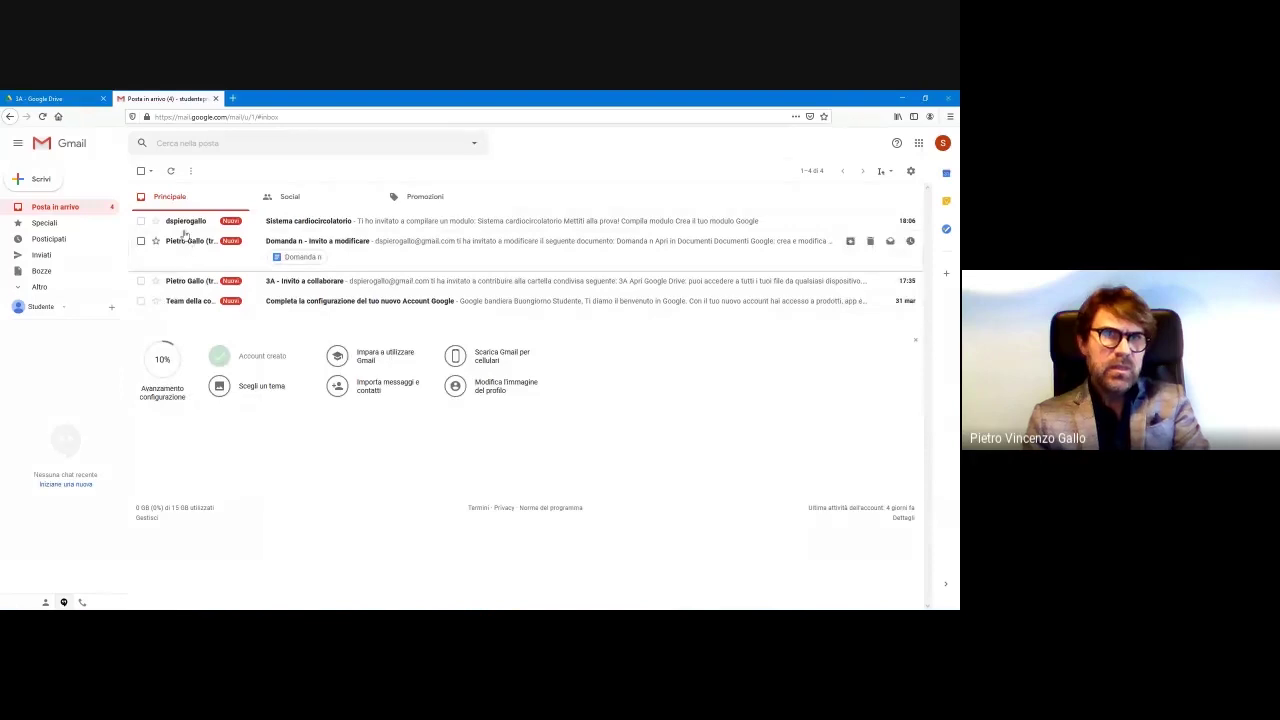
click(370, 226)
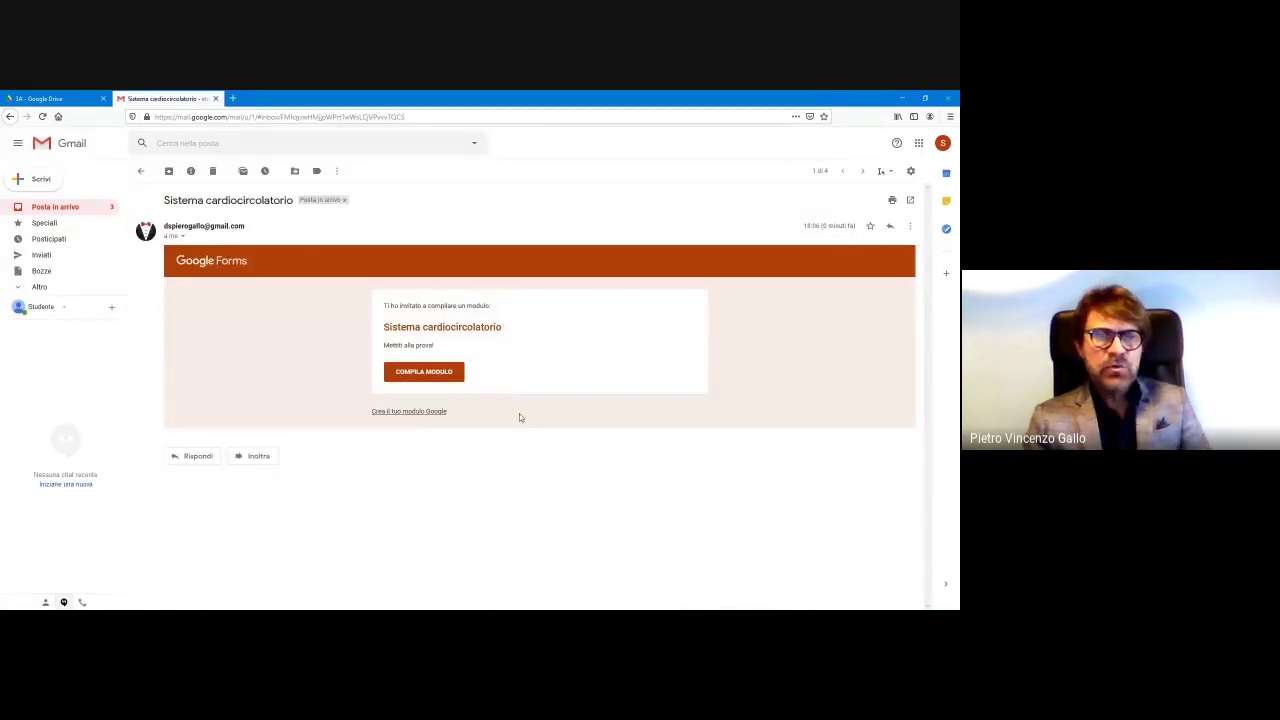
click(435, 374)
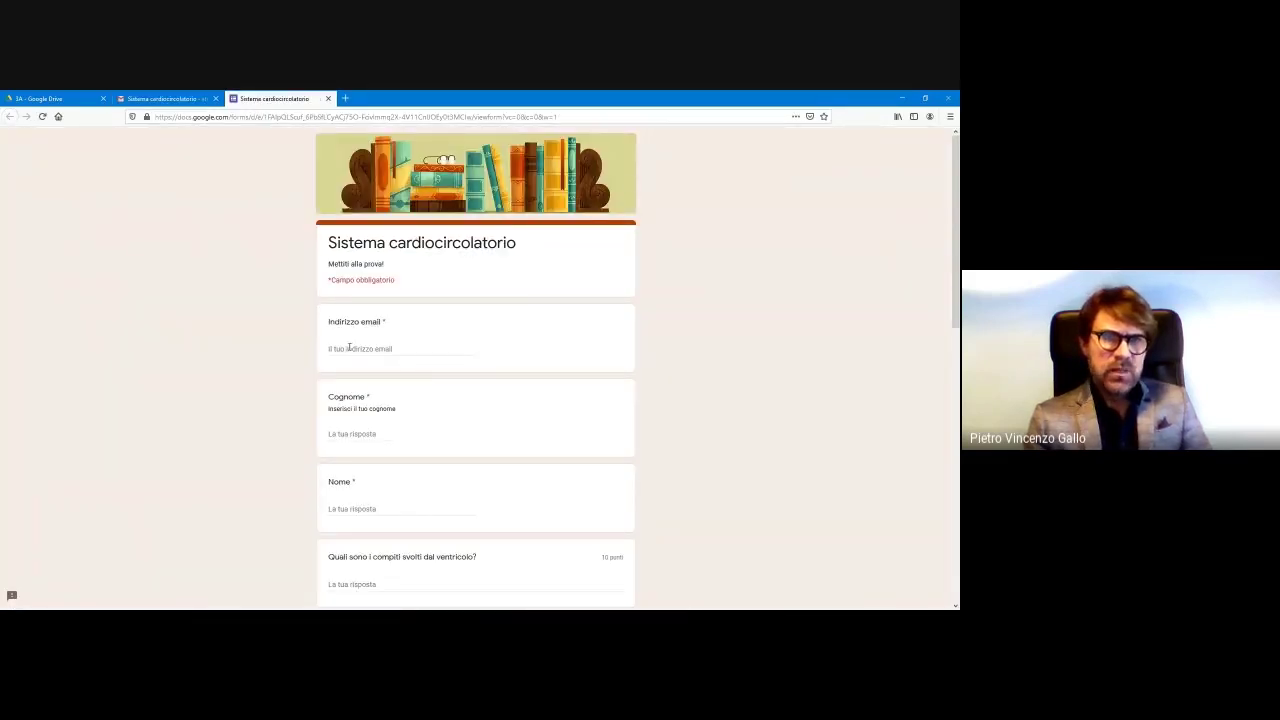
- Fill in the student's email address, surname and first name on the quiz
click(394, 349)
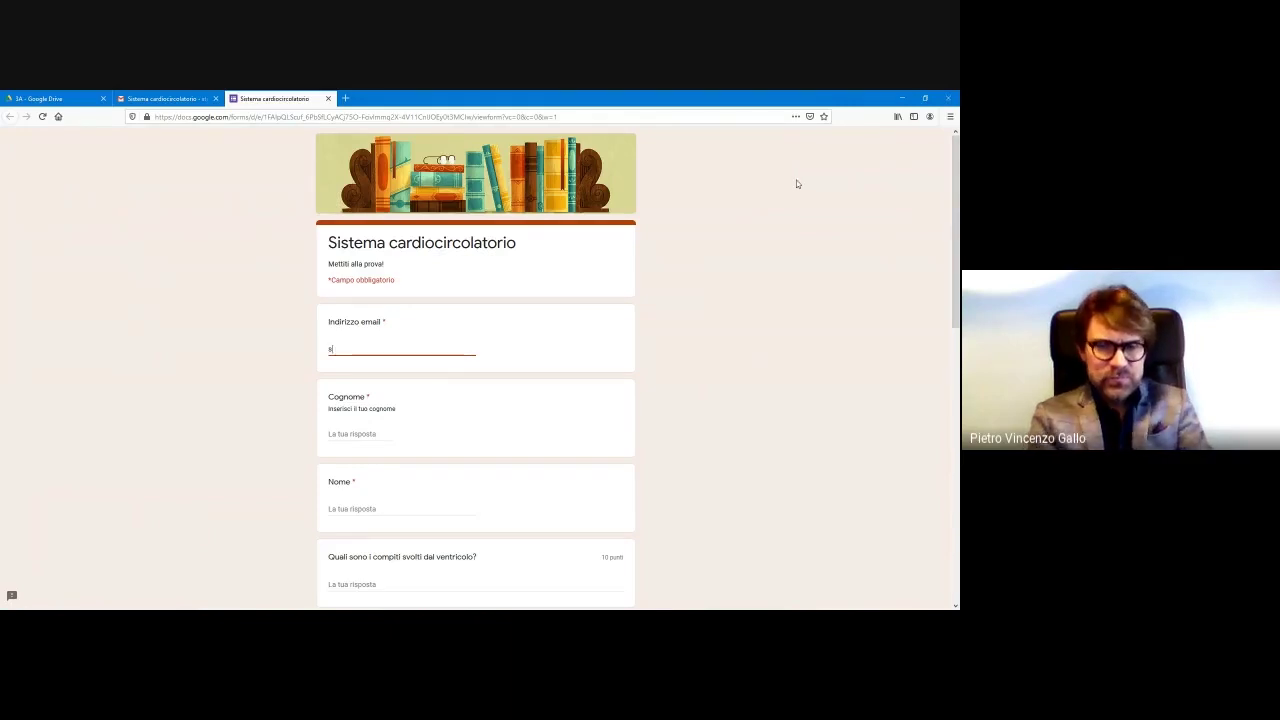
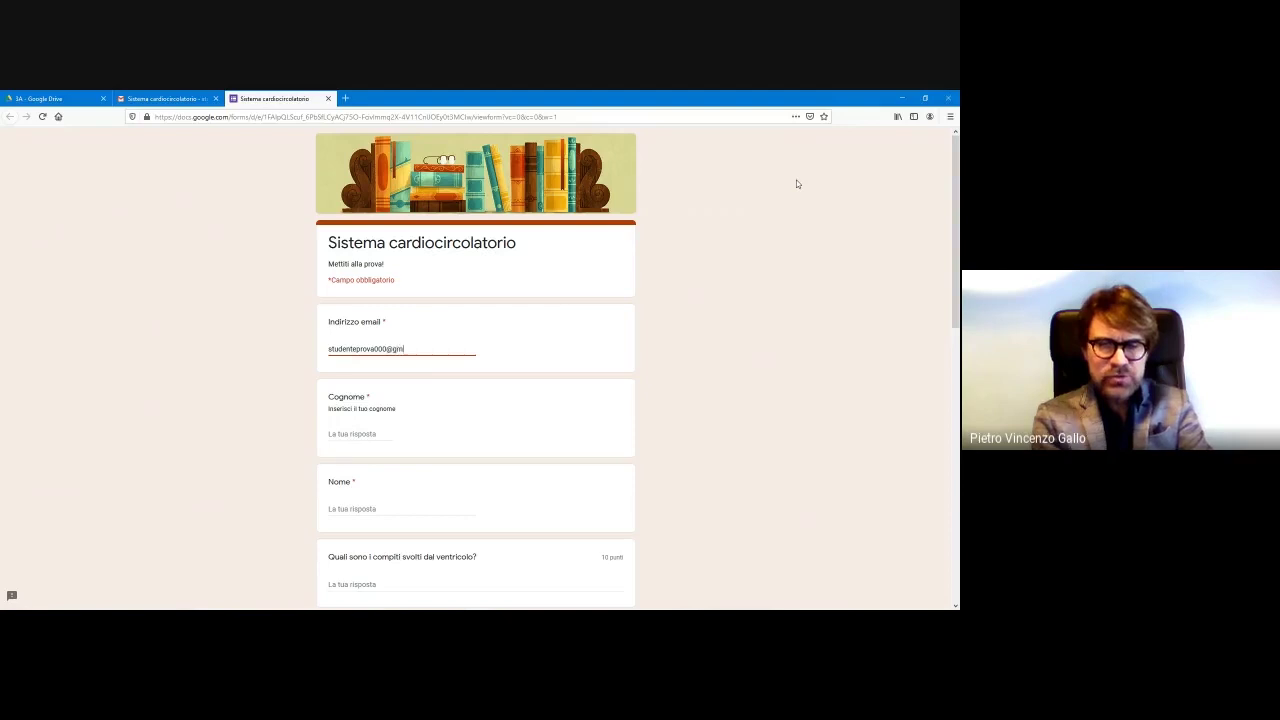
key(Tab)
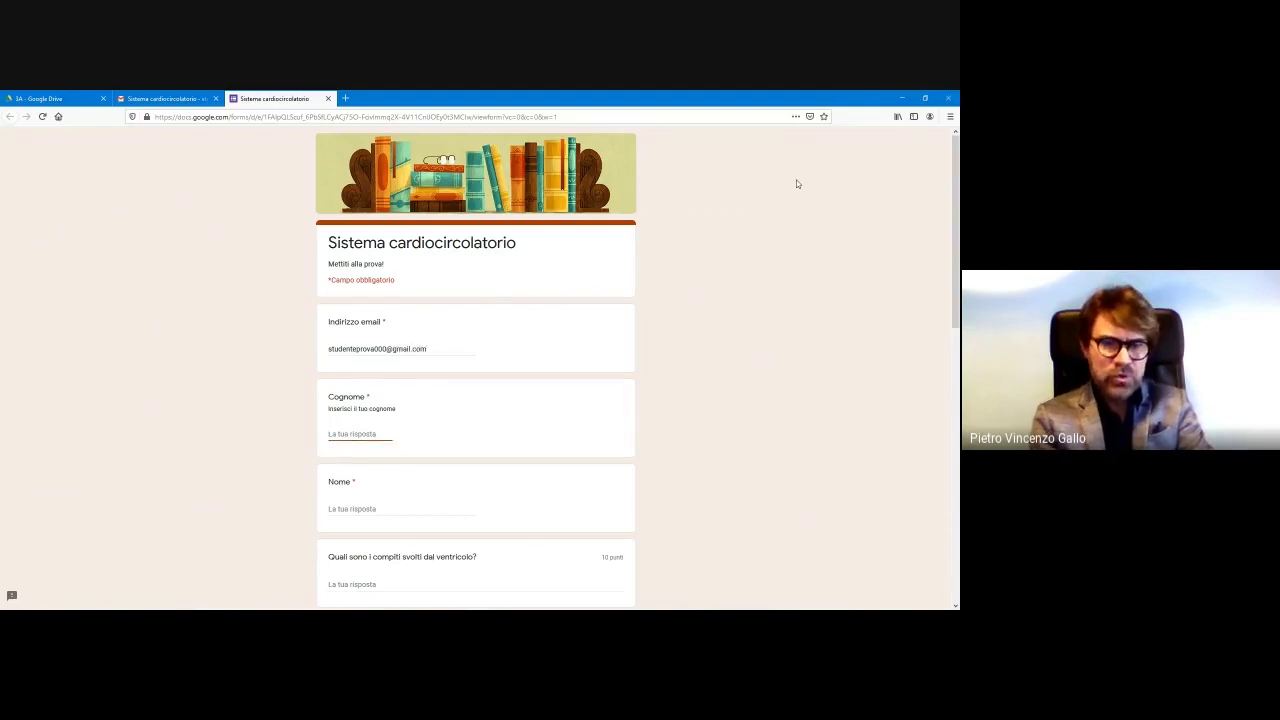
text(Mario)
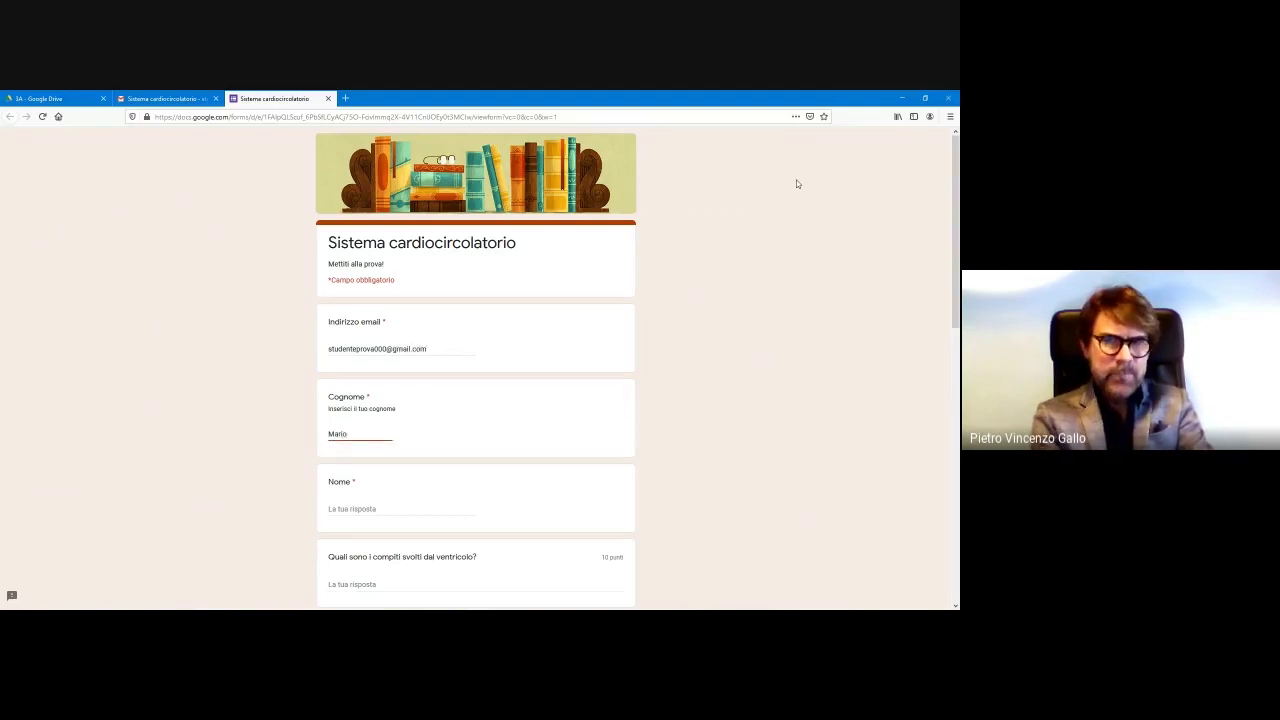
key(Tab)
text(R)
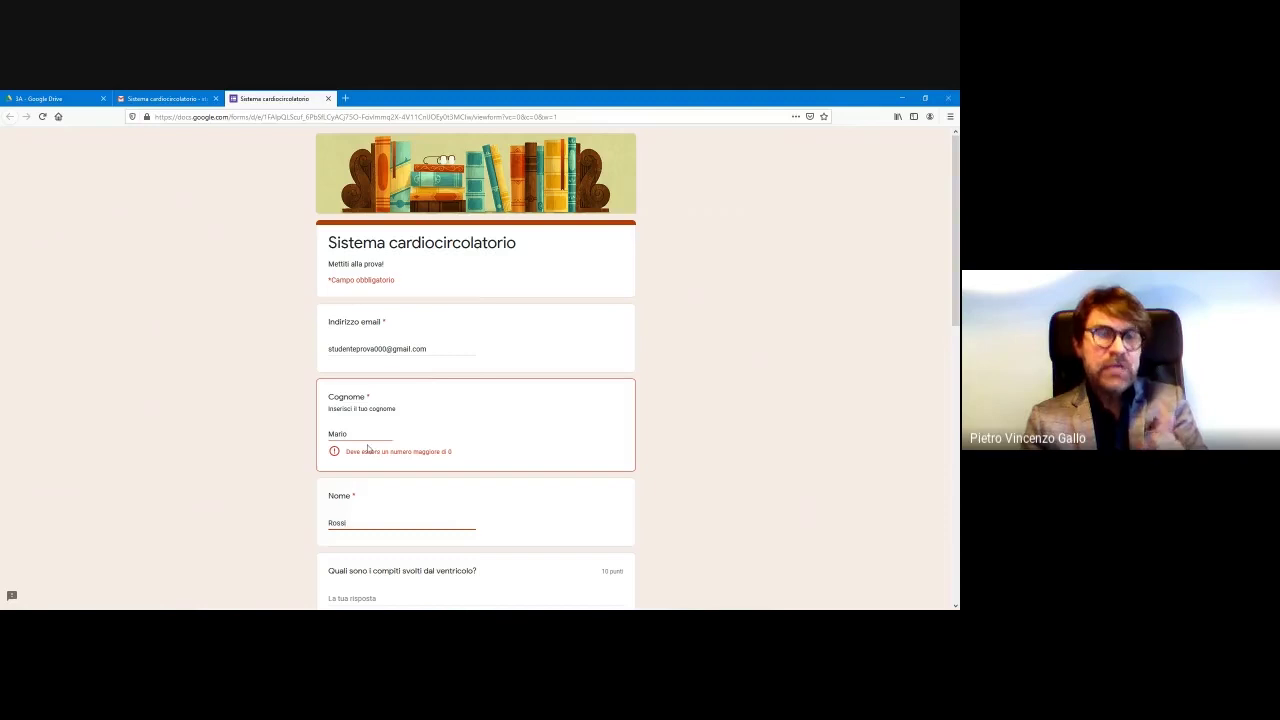
- Replace the surname answer with 1
drag(357, 434, 302, 431)
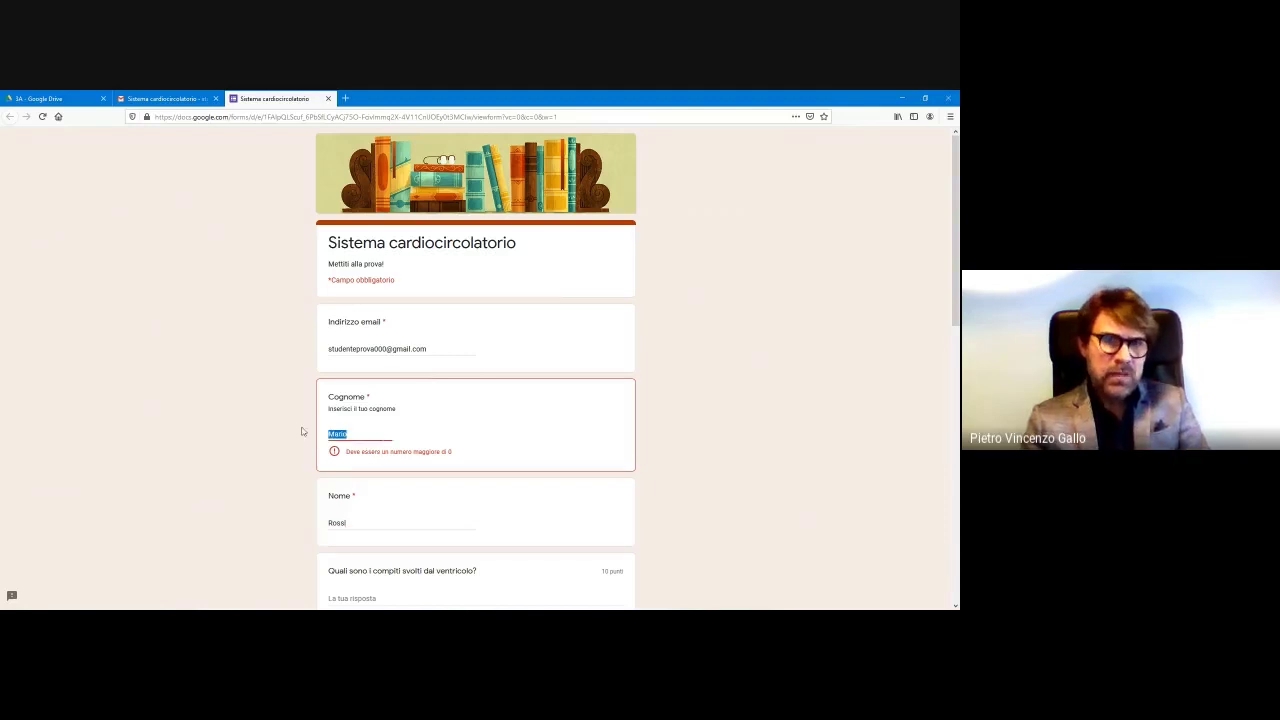
text(0)
key(BackSpace)
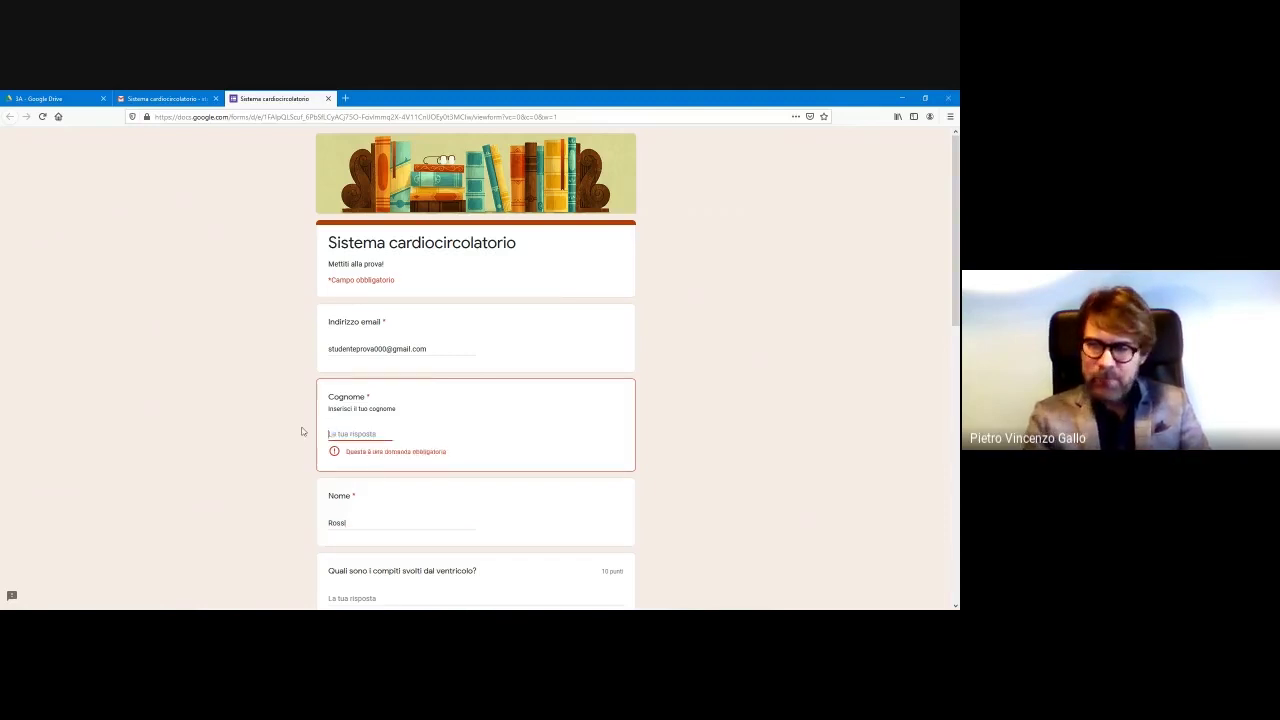
text(1)
scroll(625, 375, down, 1)
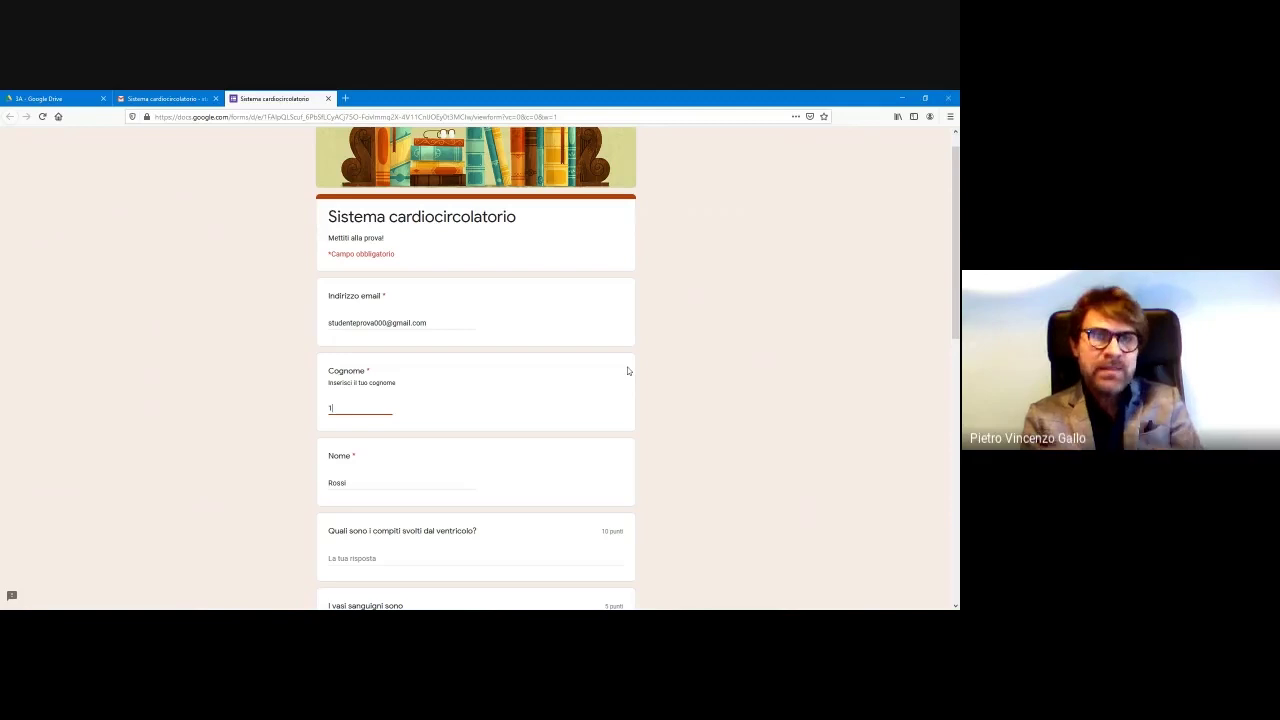
- Answer the ventricle question with 'Il ventricolo si trova nella parte nassa'
click(743, 437)
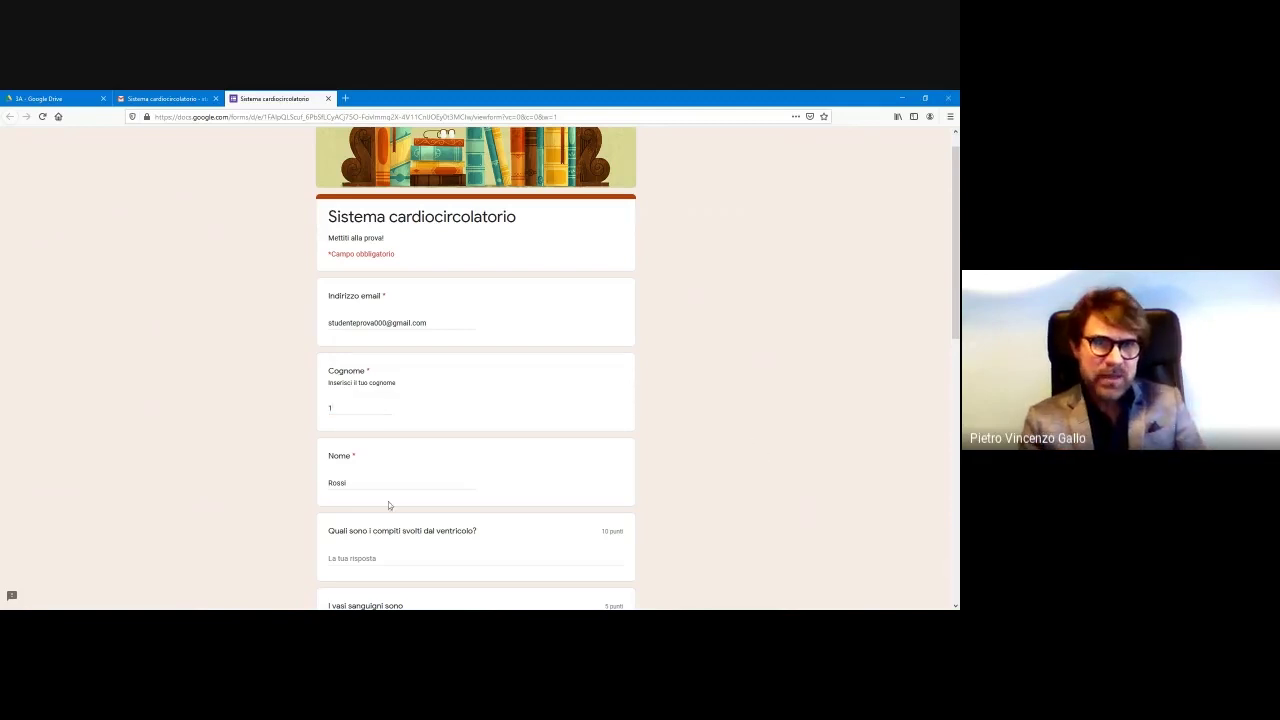
scroll(390, 505, down, 1)
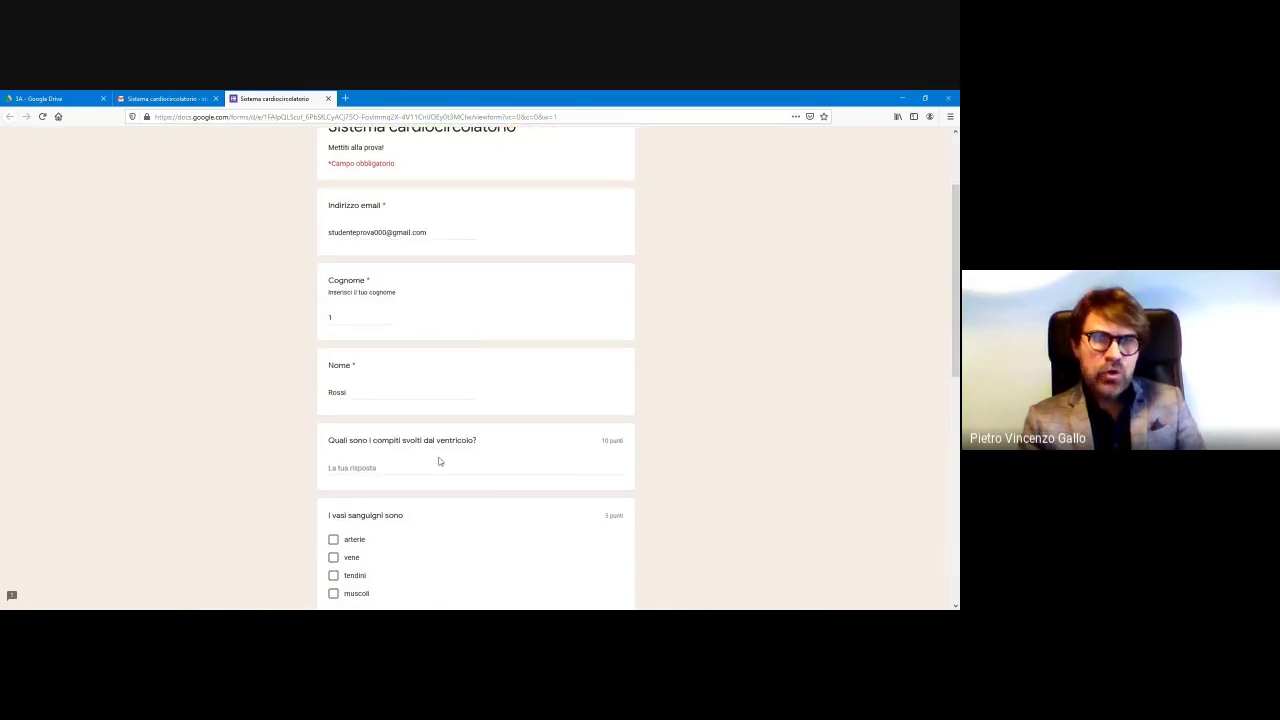
click(388, 468)
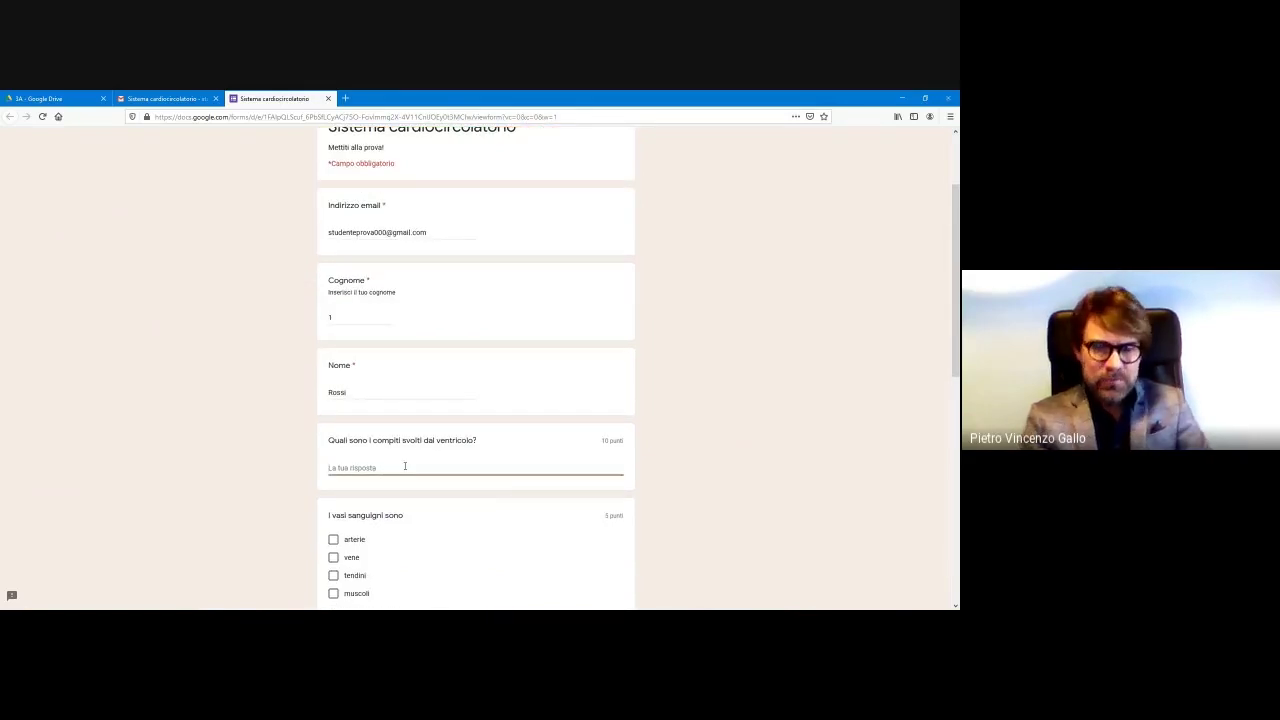
text(Il v)
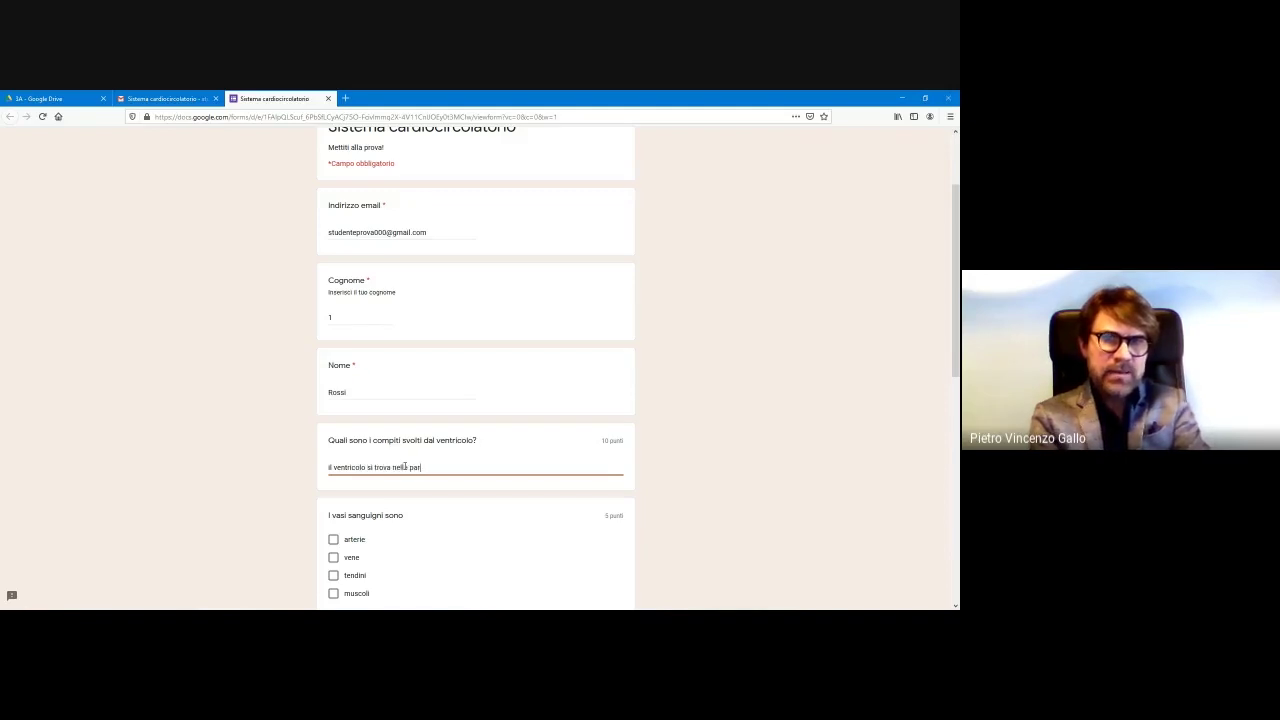
text(entricolo si trova nella parte nassa del cuore ......)
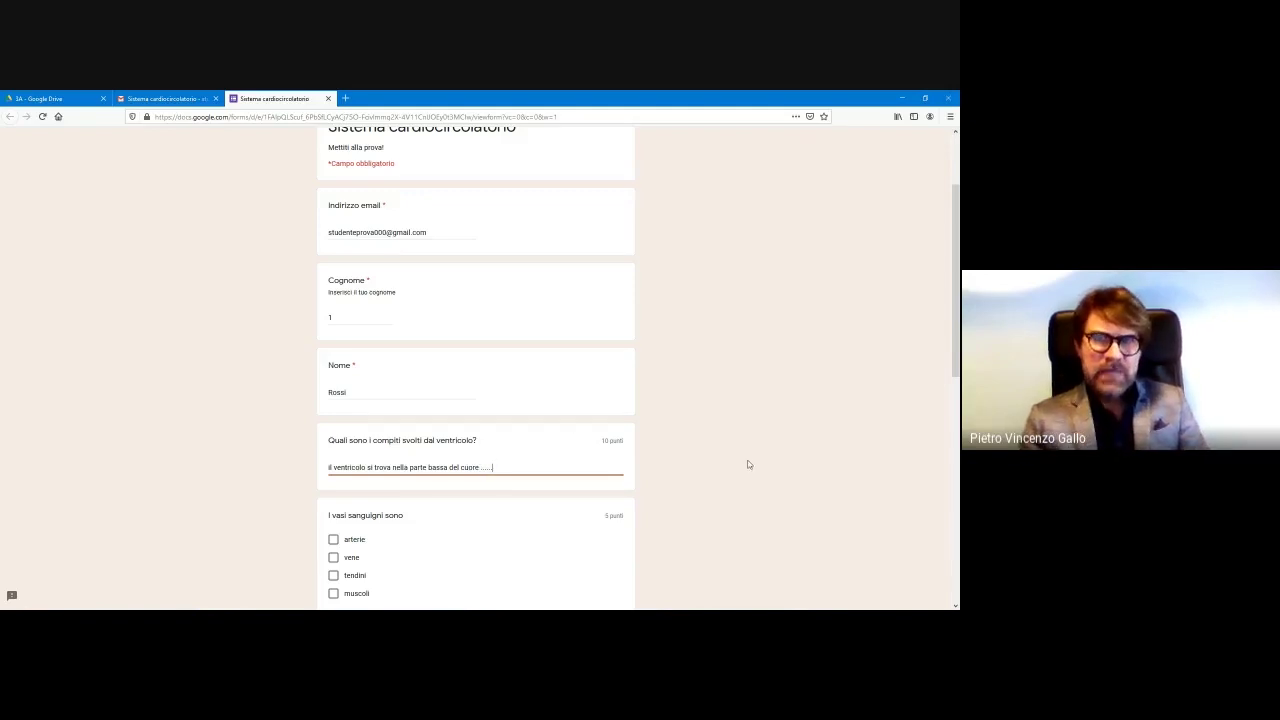
scroll(748, 464, down, 2)
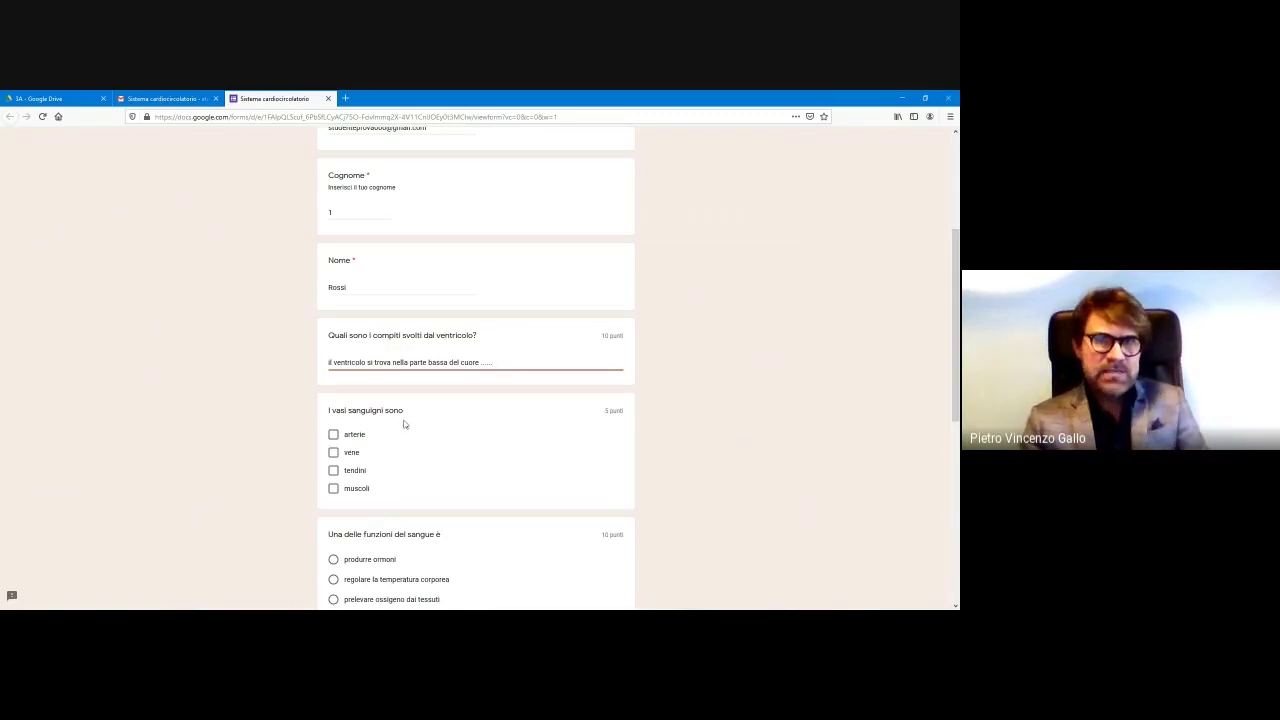
- Tick arterie and vene, choose produrre ormoni, and rate the heart 10 on the scale
click(334, 435)
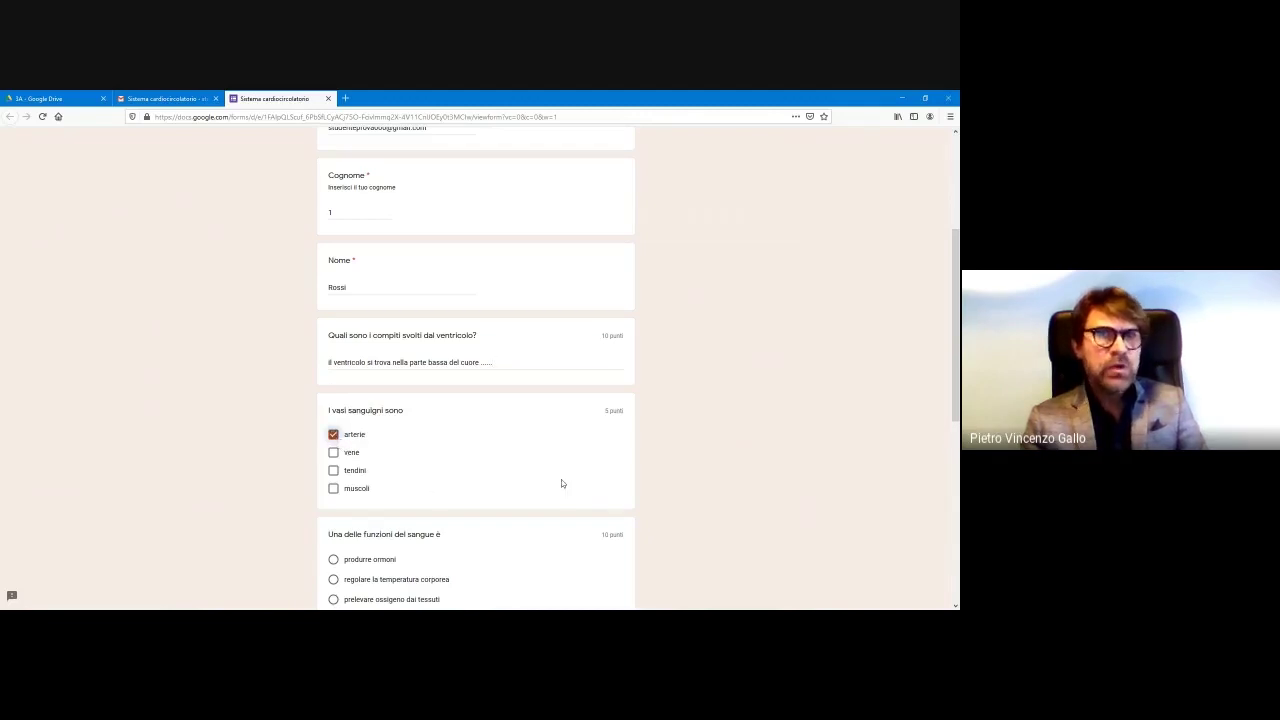
scroll(563, 481, down, 3)
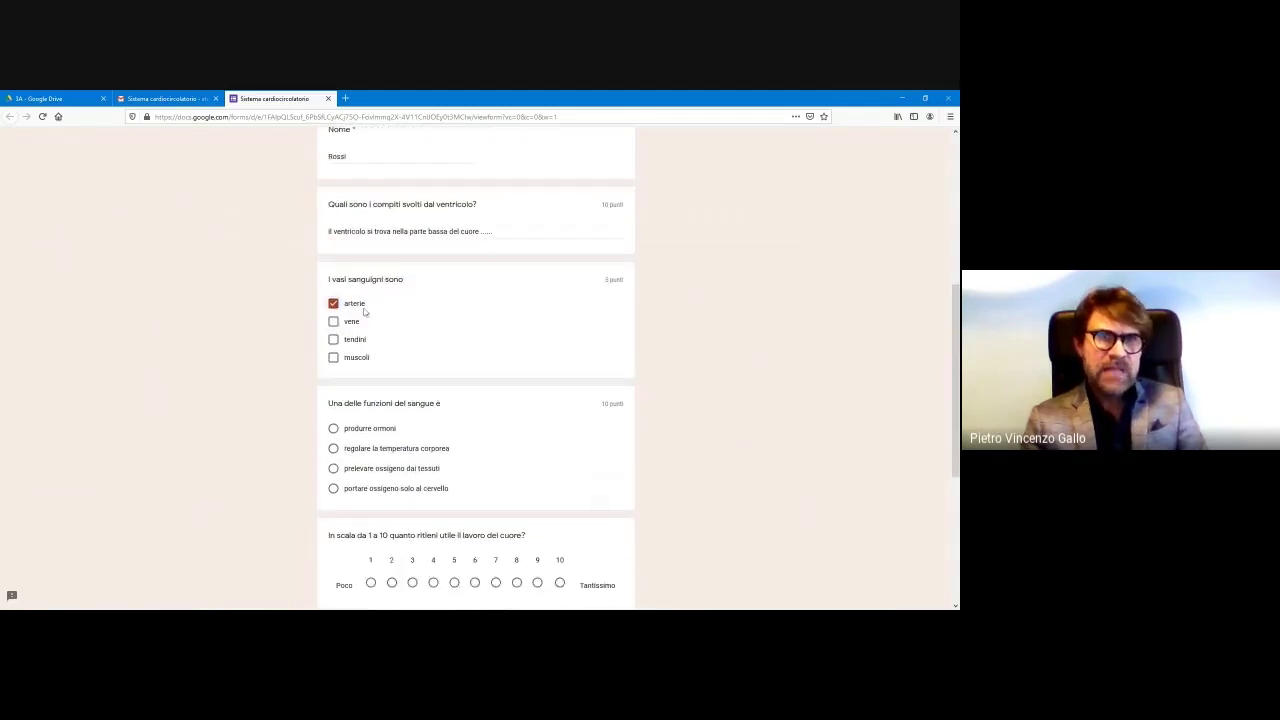
click(333, 322)
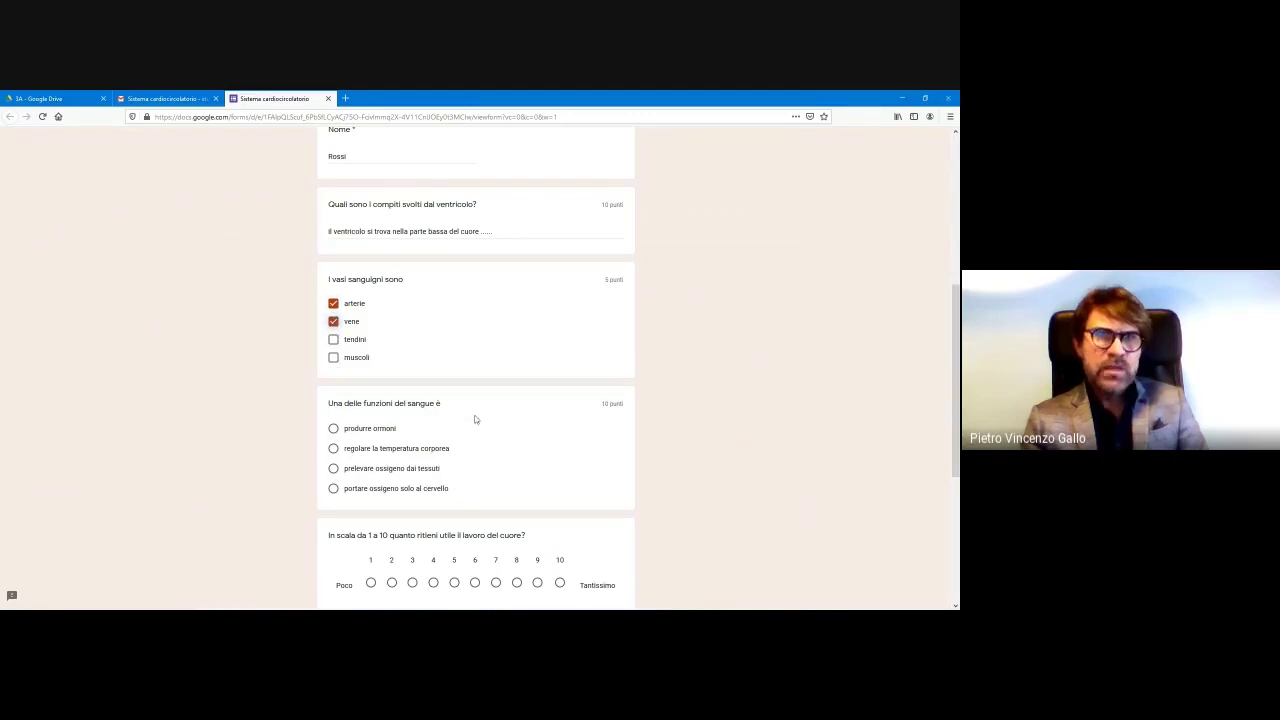
scroll(474, 420, down, 1)
click(334, 382)
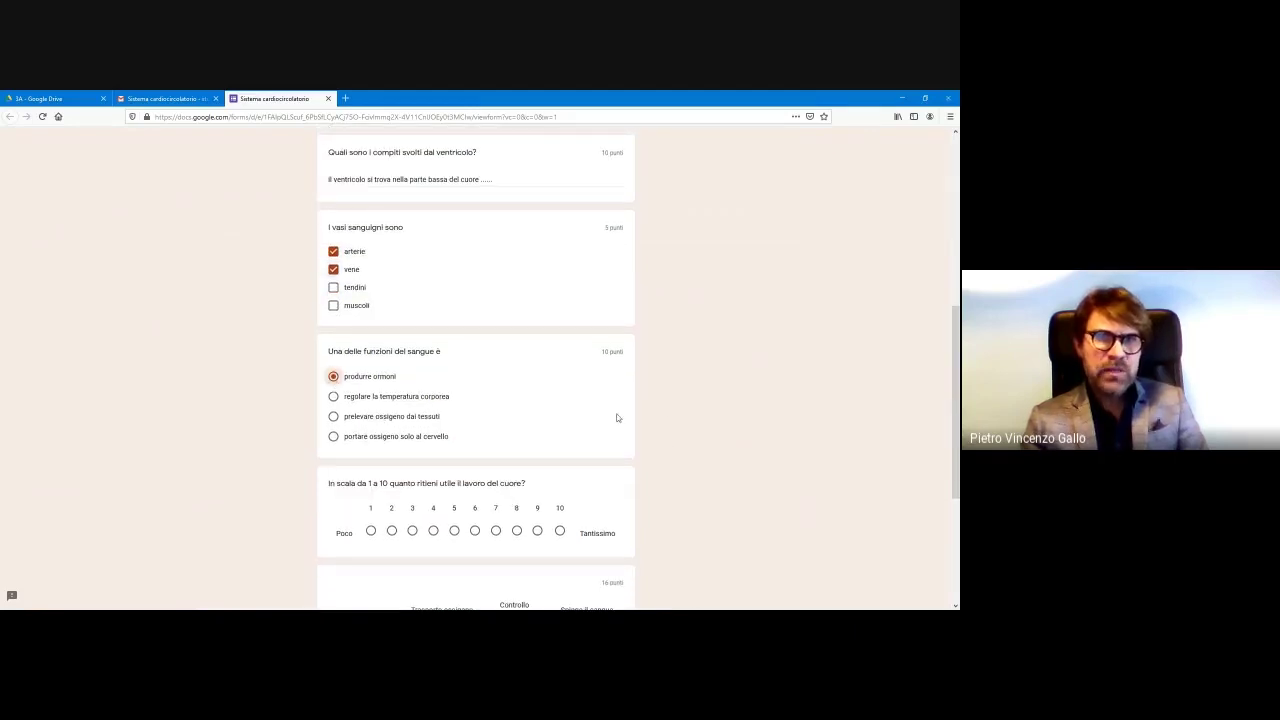
scroll(615, 440, down, 2)
click(560, 429)
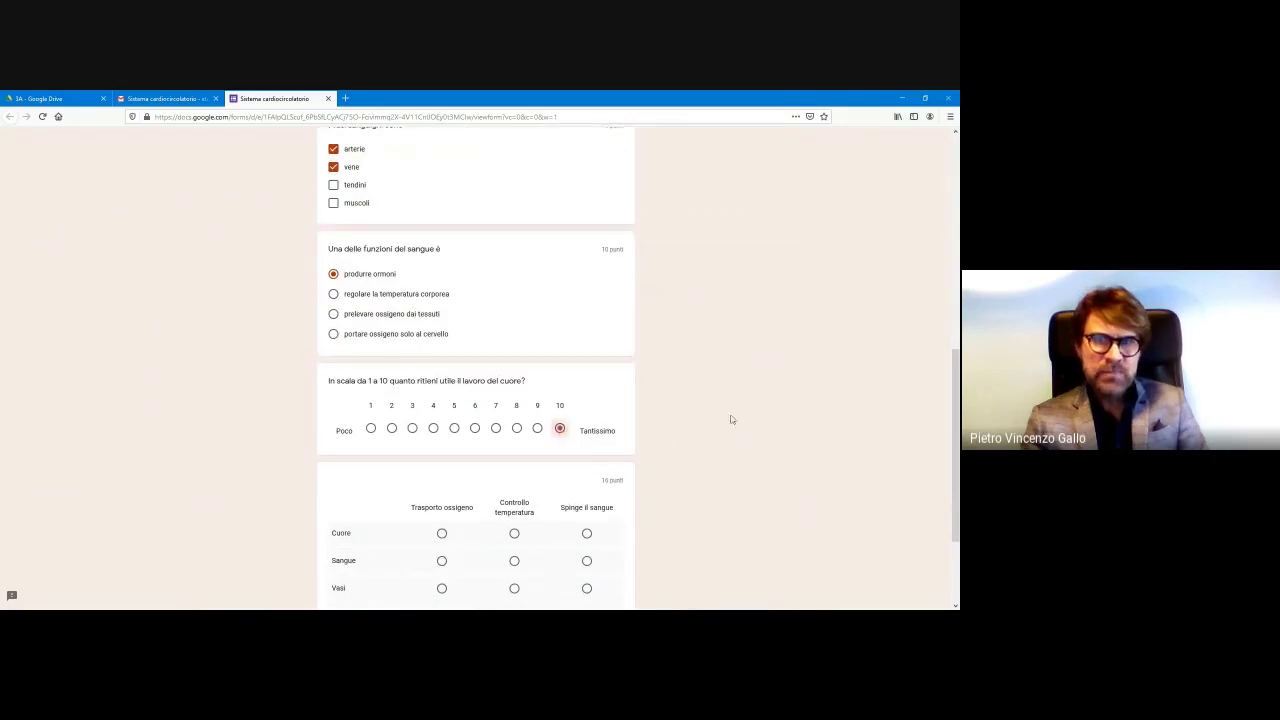
scroll(729, 414, down, 3)
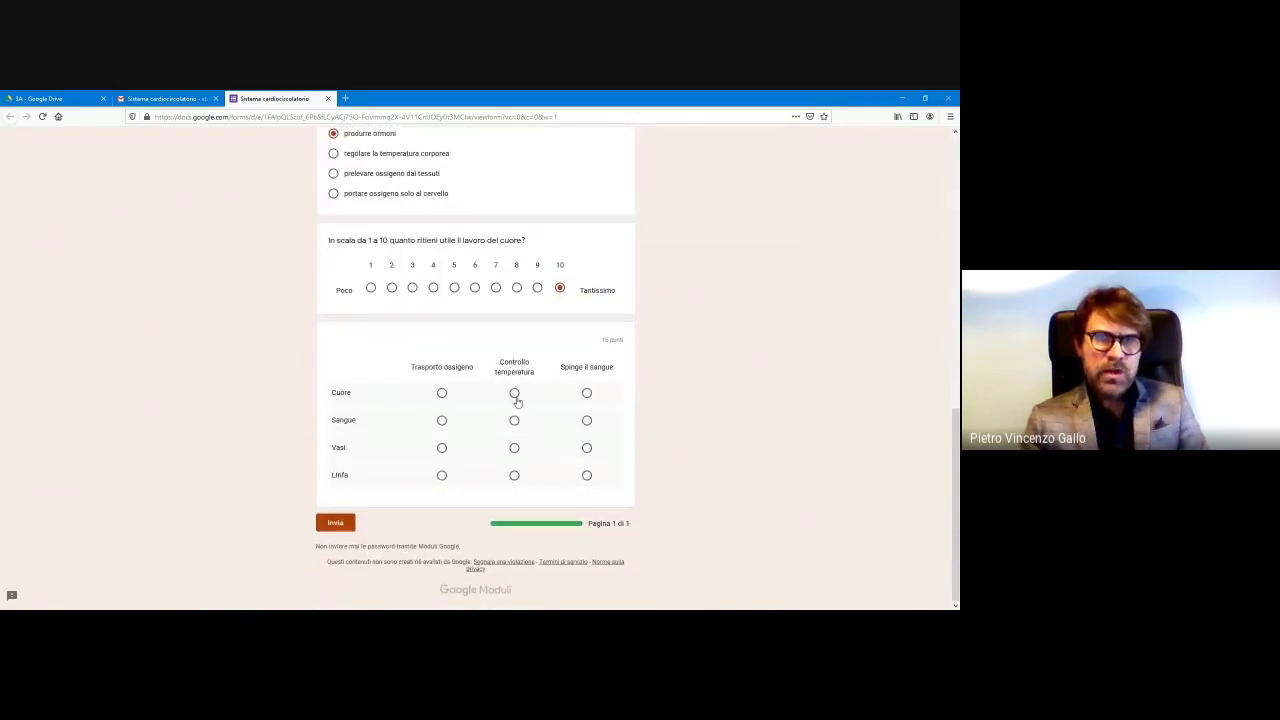
- Match Cuore and Linfa to Controllo temperatura, Sangue to Trasporto ossigeno, and submit the quiz
click(514, 393)
click(441, 421)
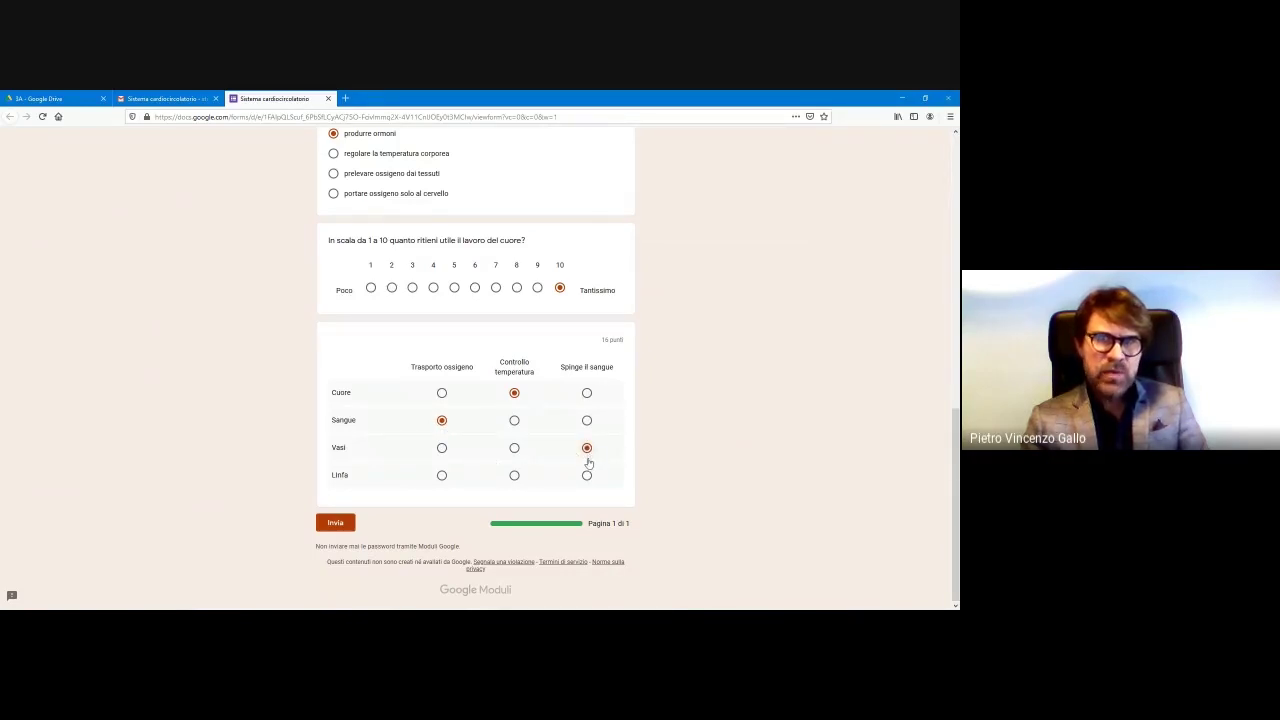
click(513, 476)
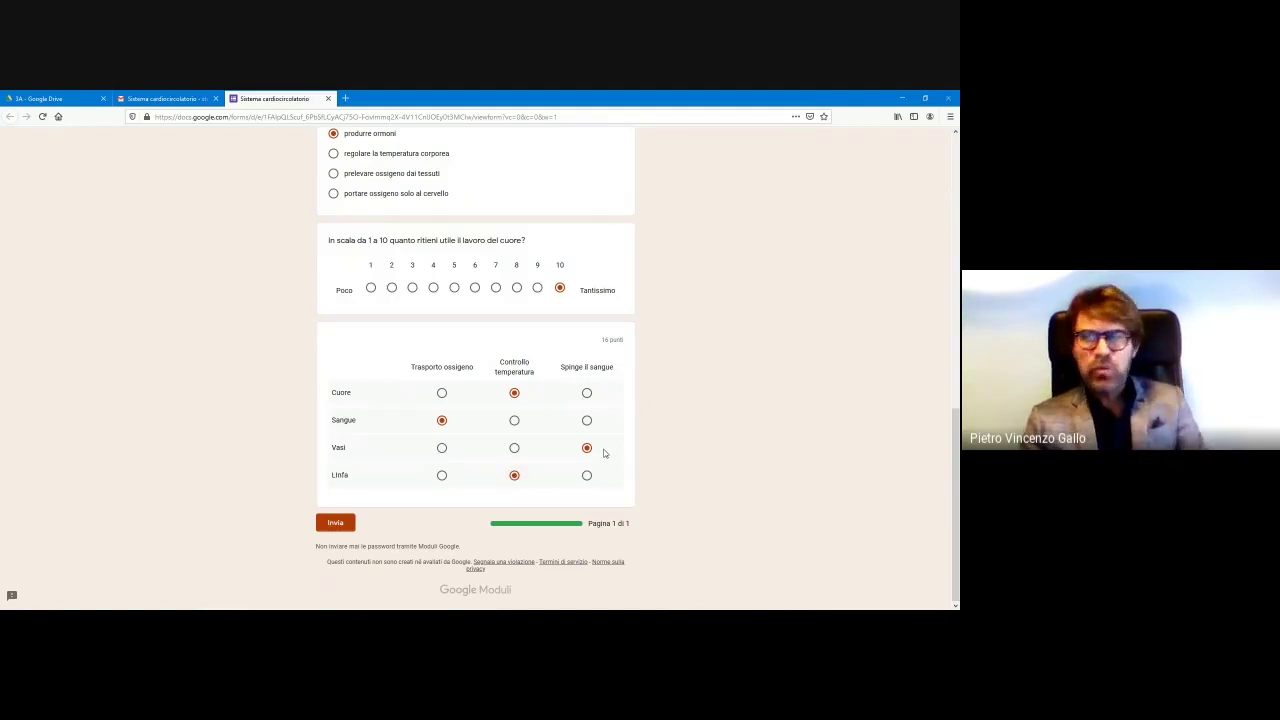
click(334, 525)
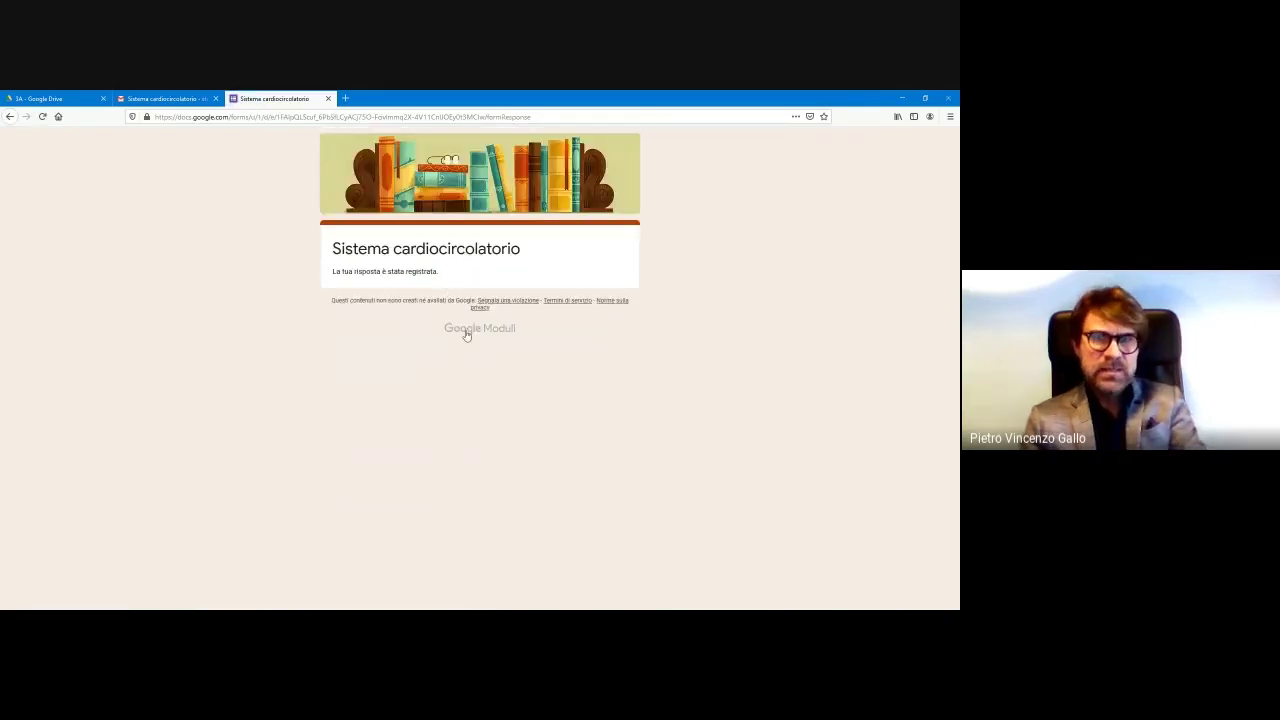
- Check the new row in the Sheets responses spreadsheet, then open the editor's Risposte view
key(alt+Tab)
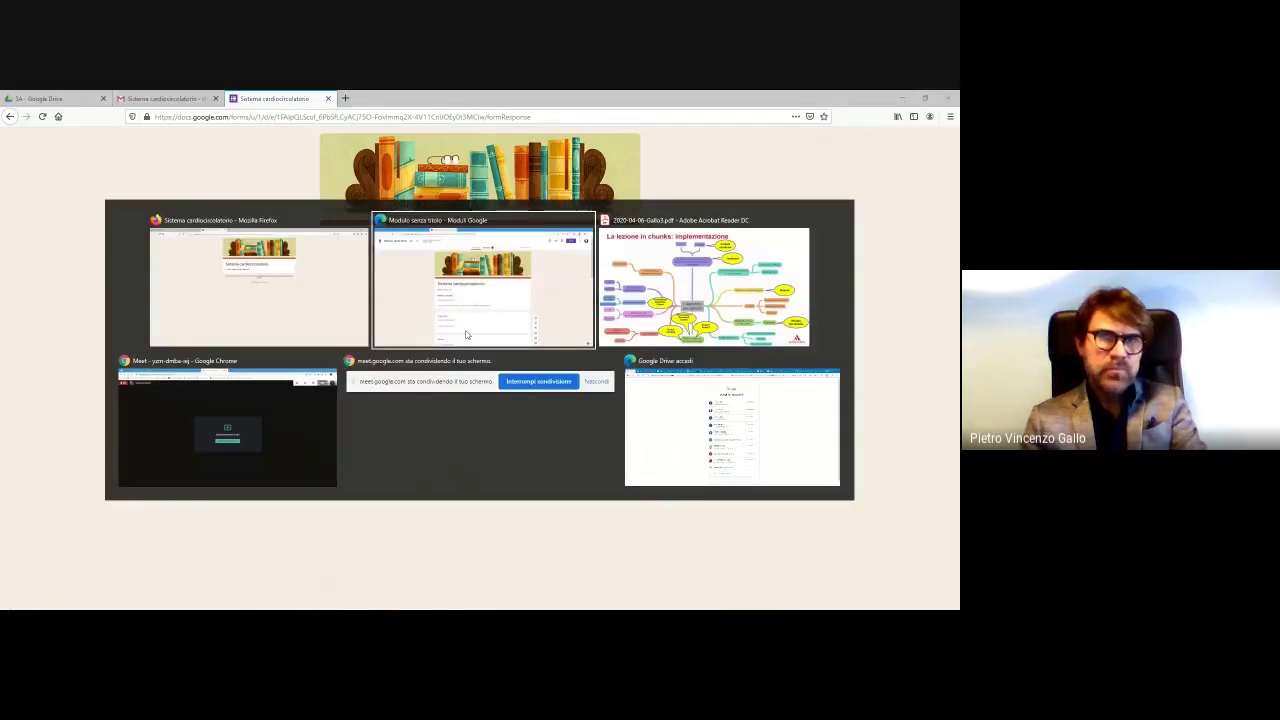
click(465, 334)
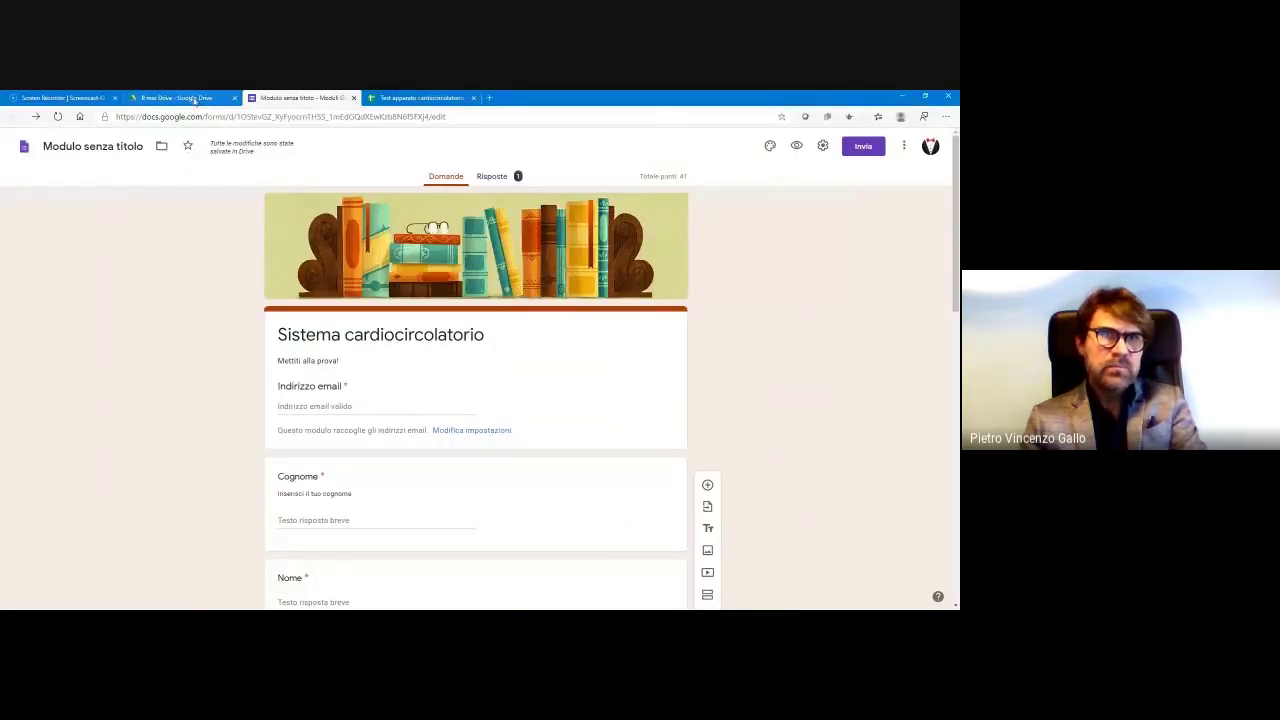
click(410, 98)
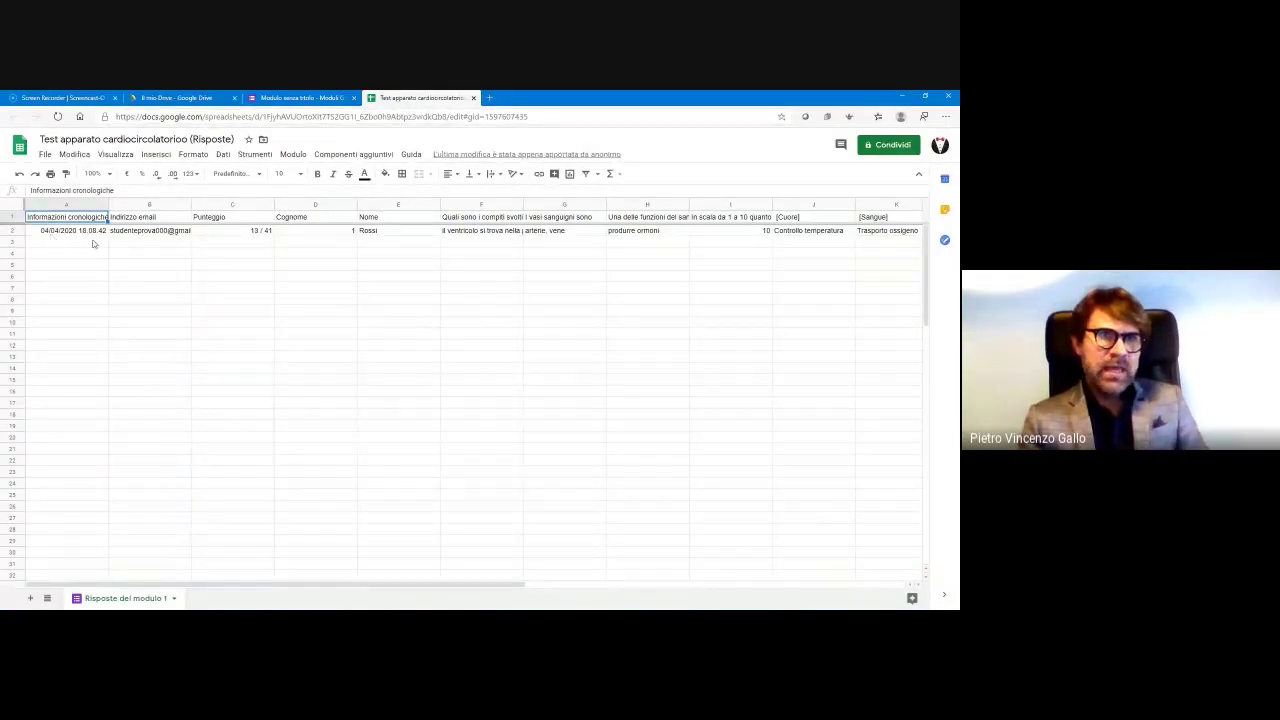
click(290, 98)
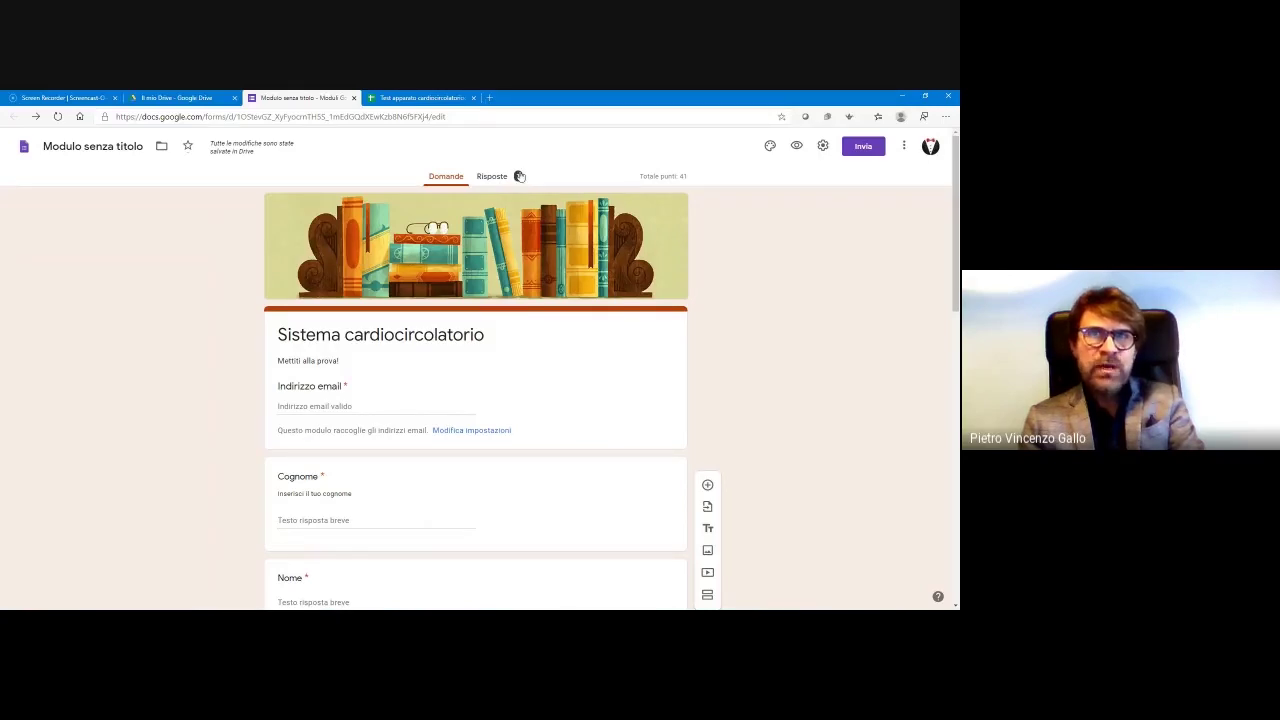
click(492, 180)
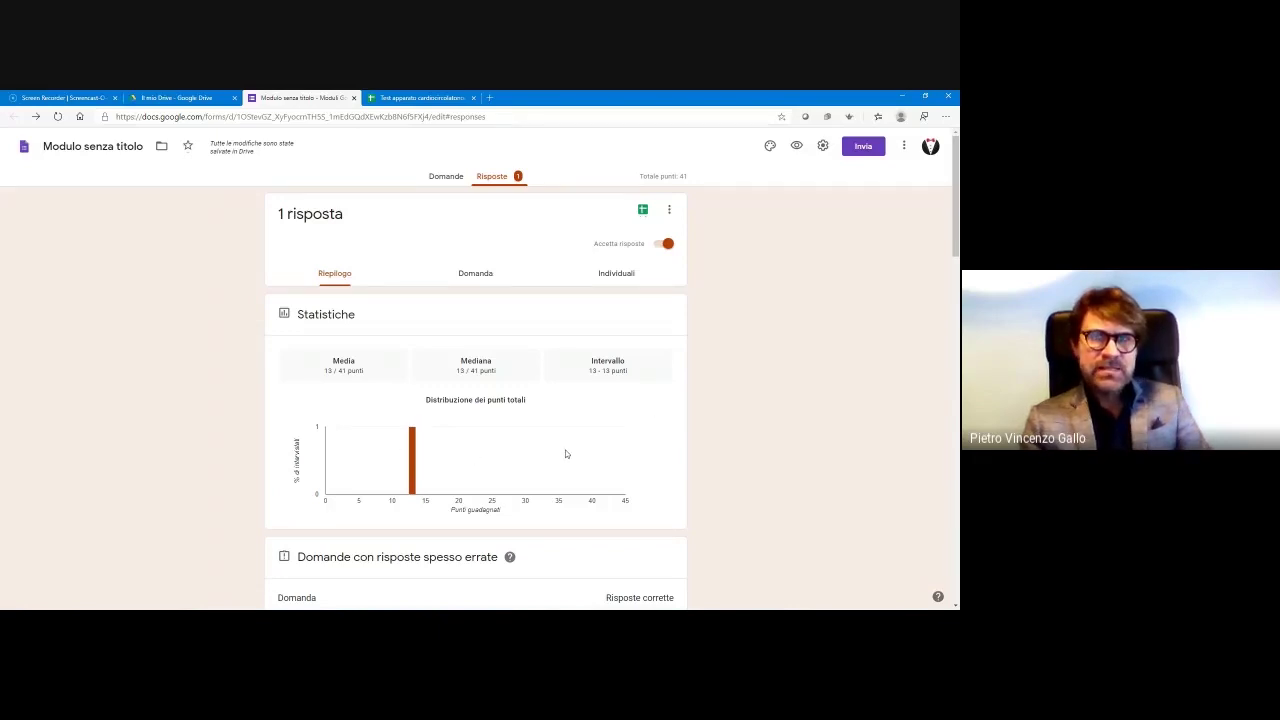
- Scroll through the Riepilogo statistics, Punteggi section and per-question charts for the 13/41 submission
scroll(565, 454, down, 2)
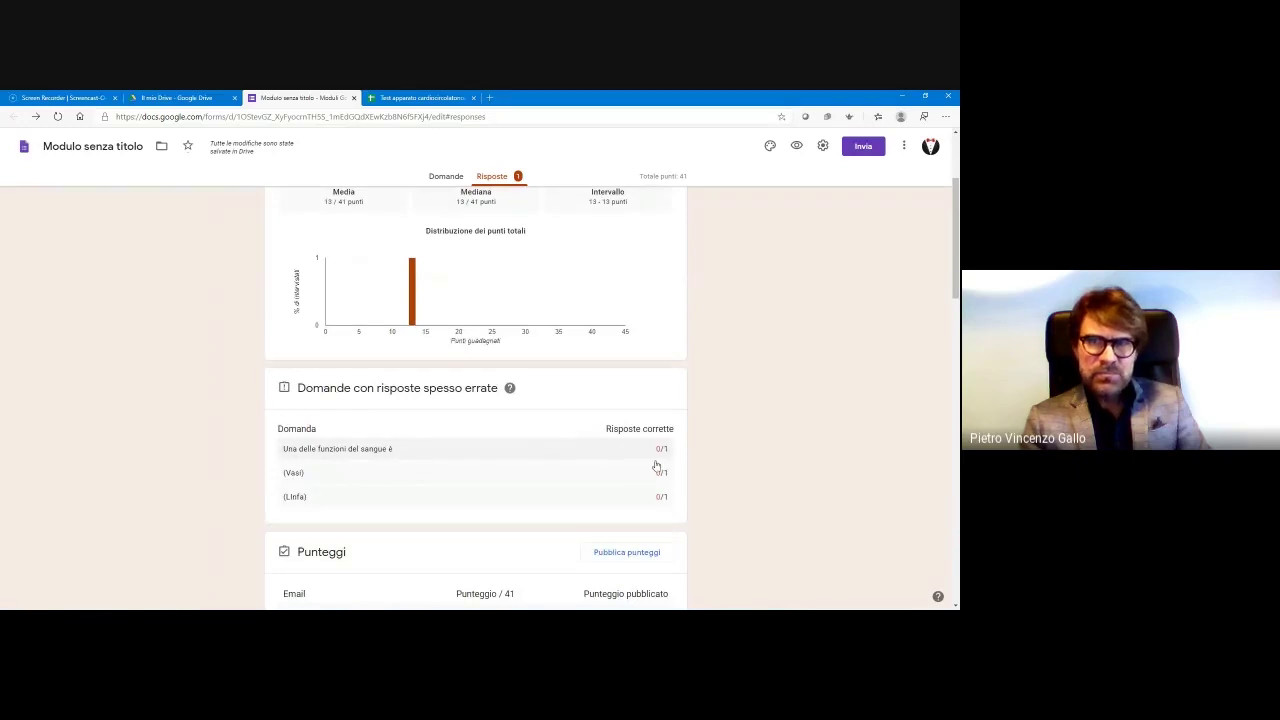
scroll(668, 496, down, 3)
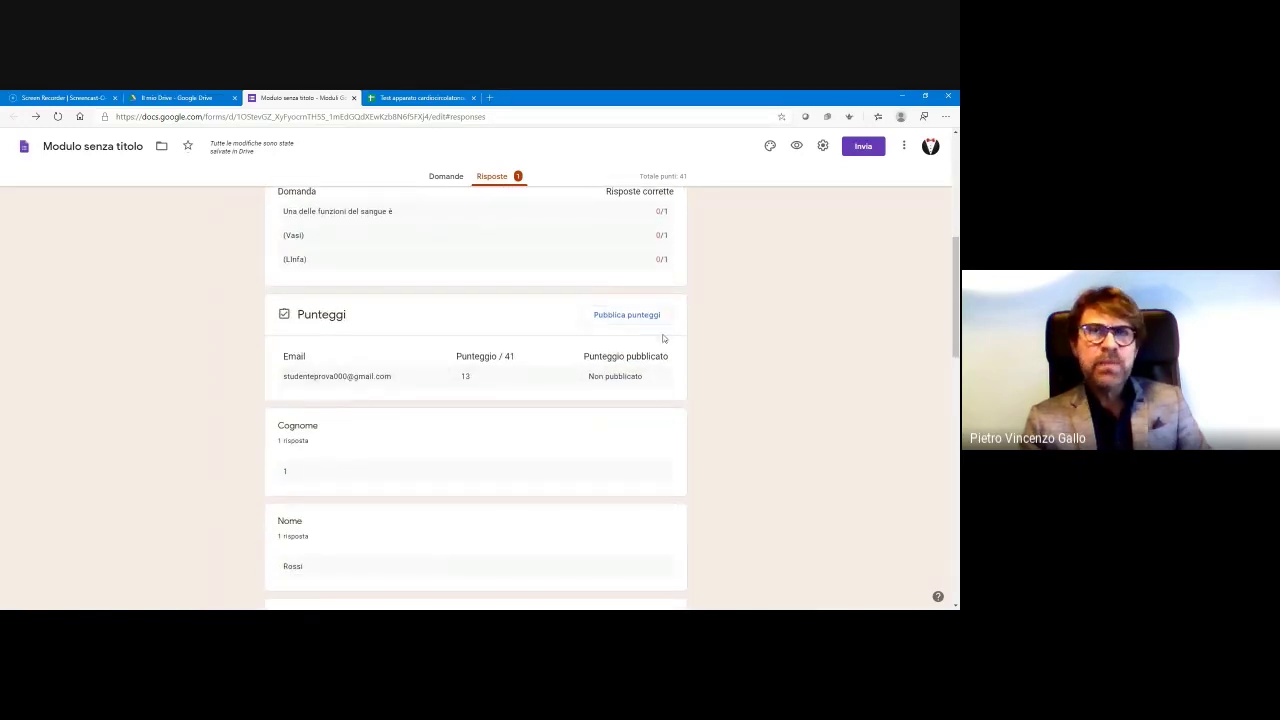
scroll(457, 371, up, 5)
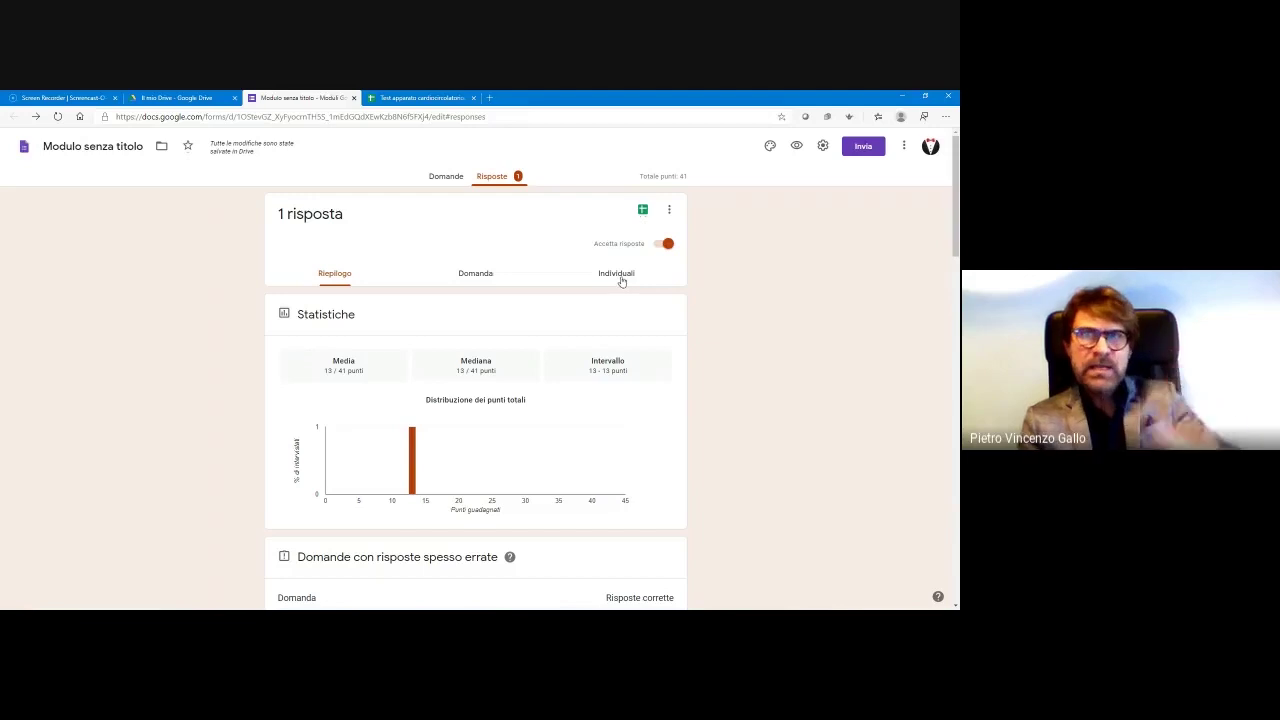
scroll(724, 401, down, 3)
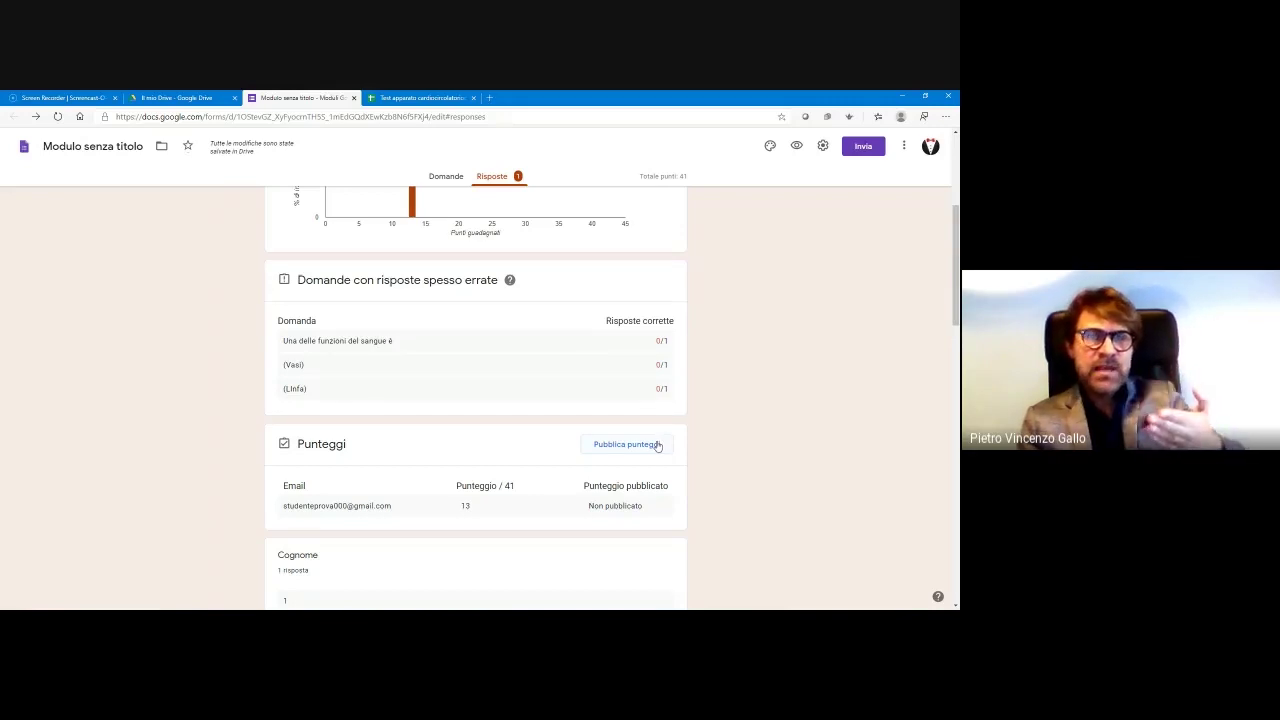
scroll(696, 457, down, 3)
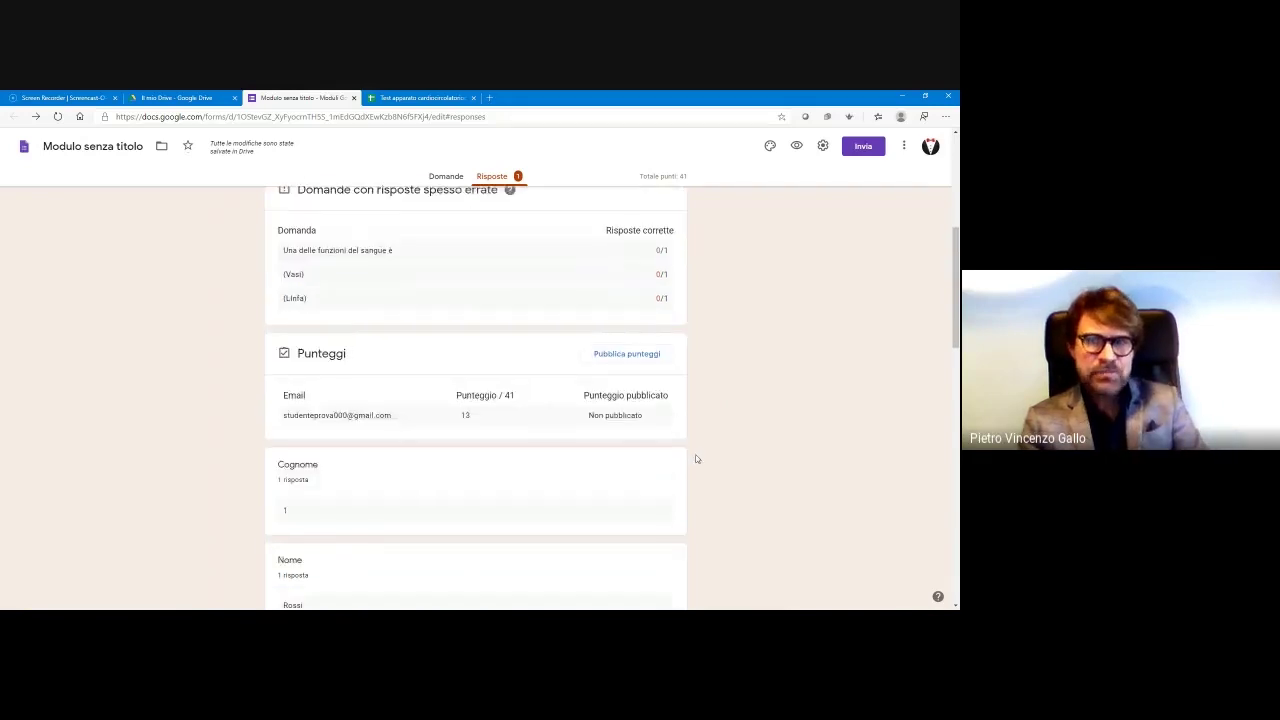
scroll(377, 437, down, 3)
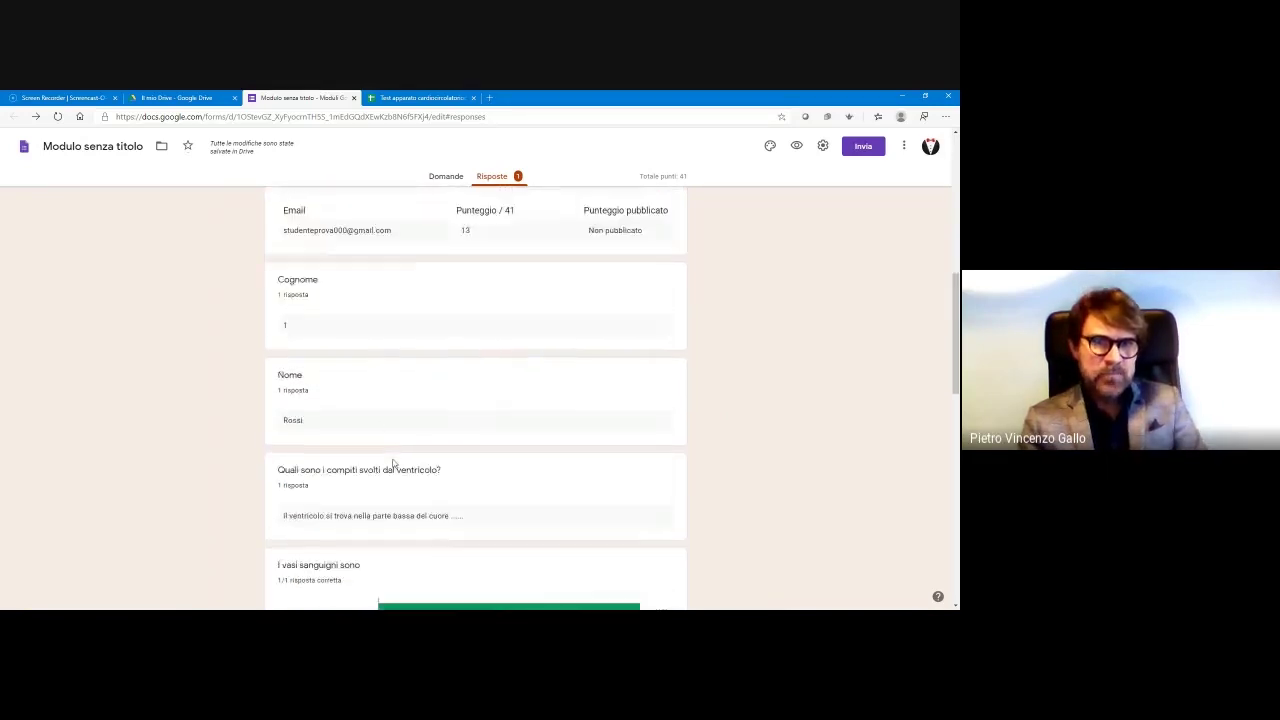
scroll(323, 414, down, 1)
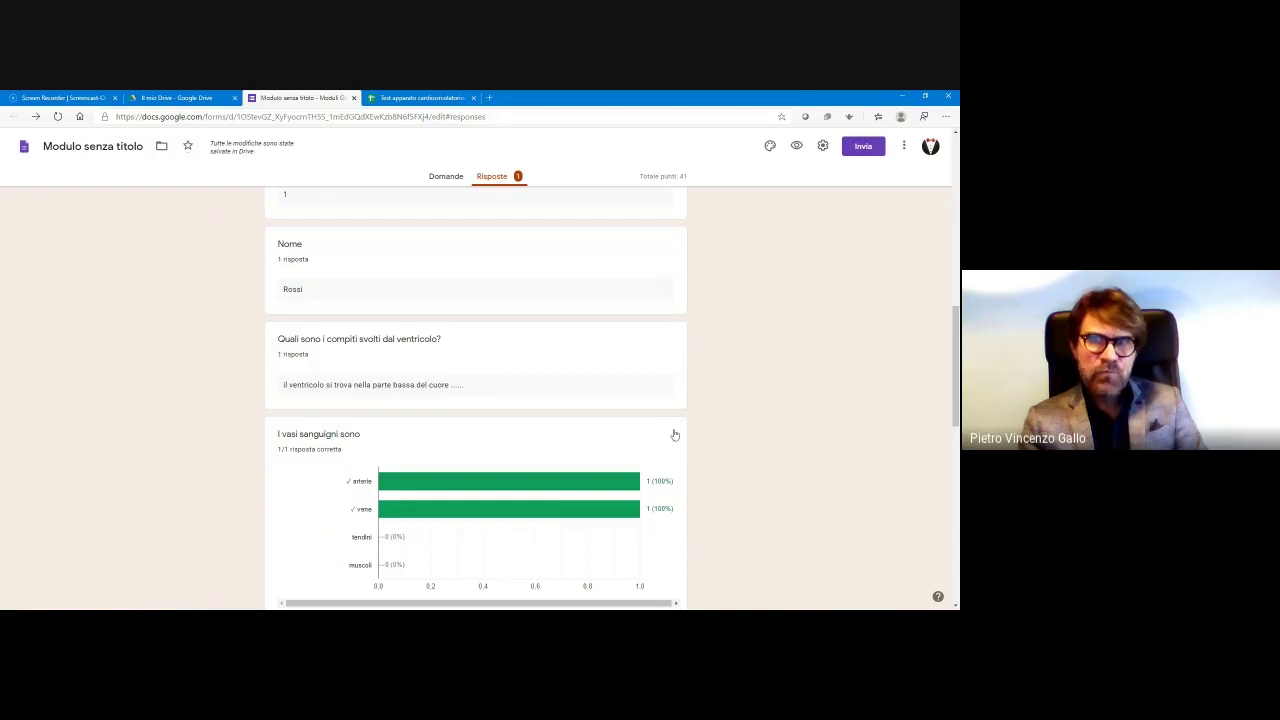
scroll(732, 480, down, 2)
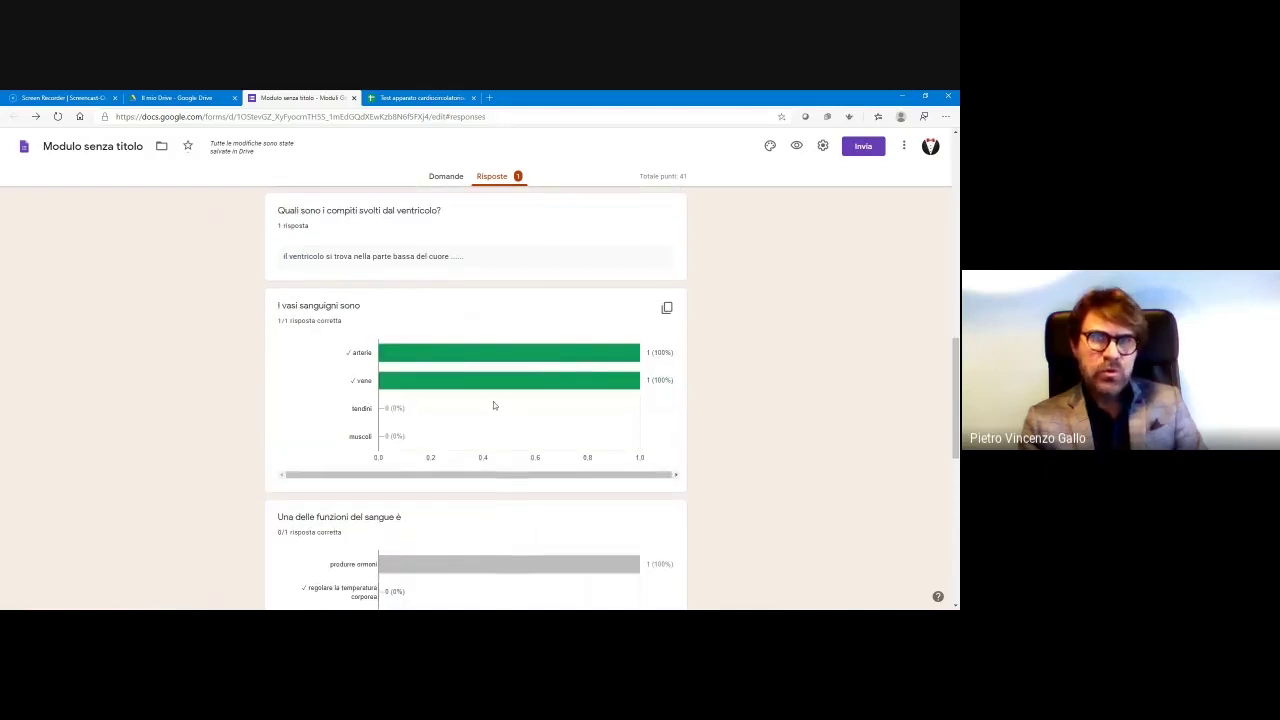
scroll(493, 405, down, 7)
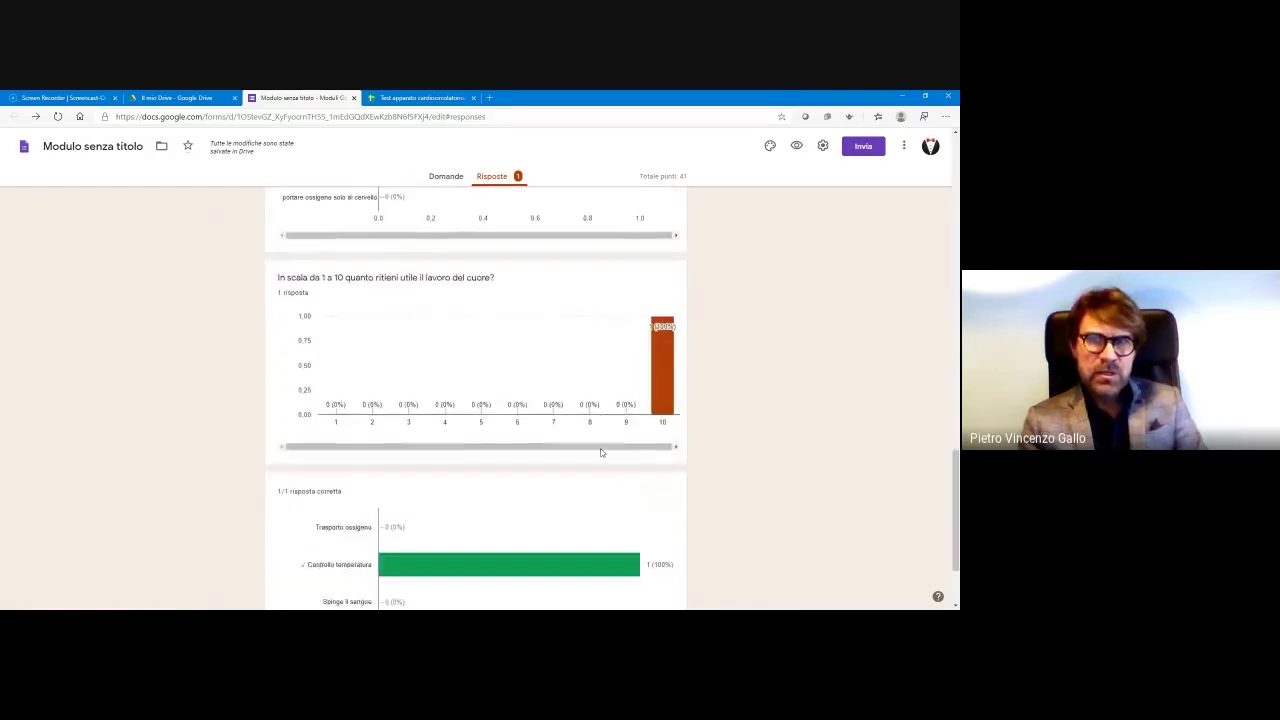
scroll(601, 453, down, 2)
scroll(601, 453, up, 10)
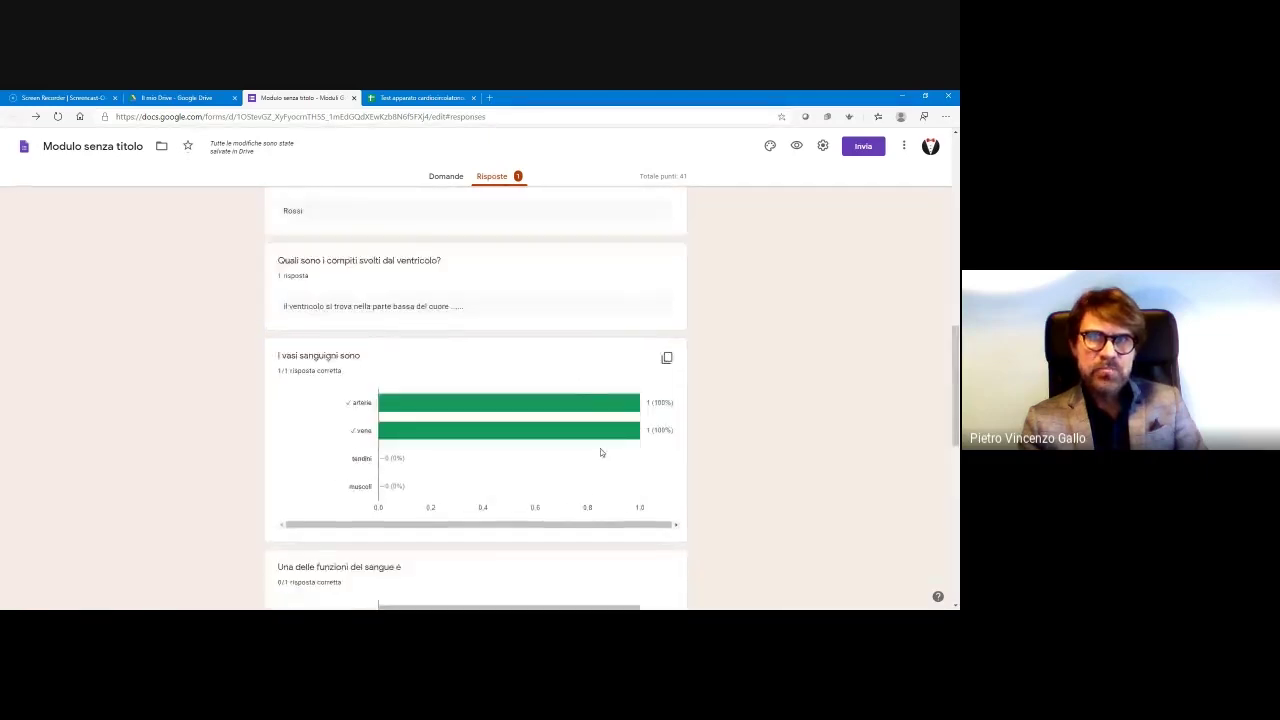
scroll(600, 452, up, 10)
- In the individual response, give the ventricolo answer 6 points and feedback 'Sei stato bravo'
click(617, 273)
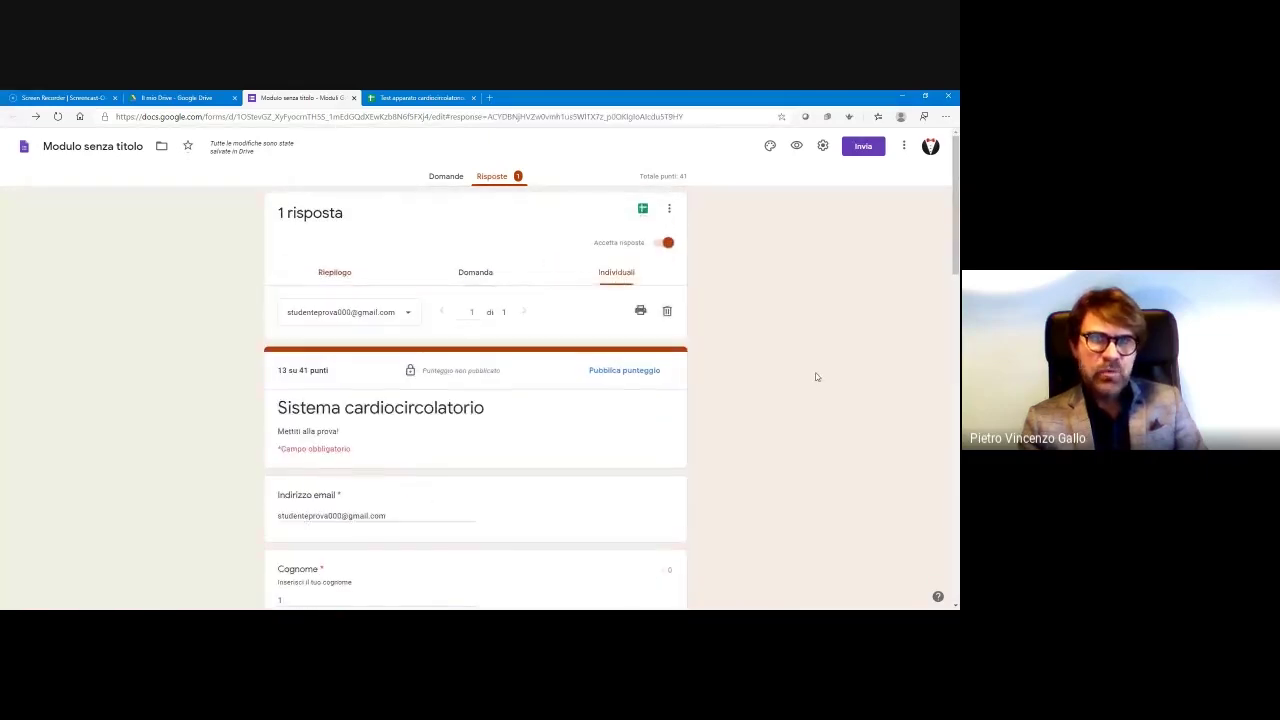
scroll(816, 376, down, 5)
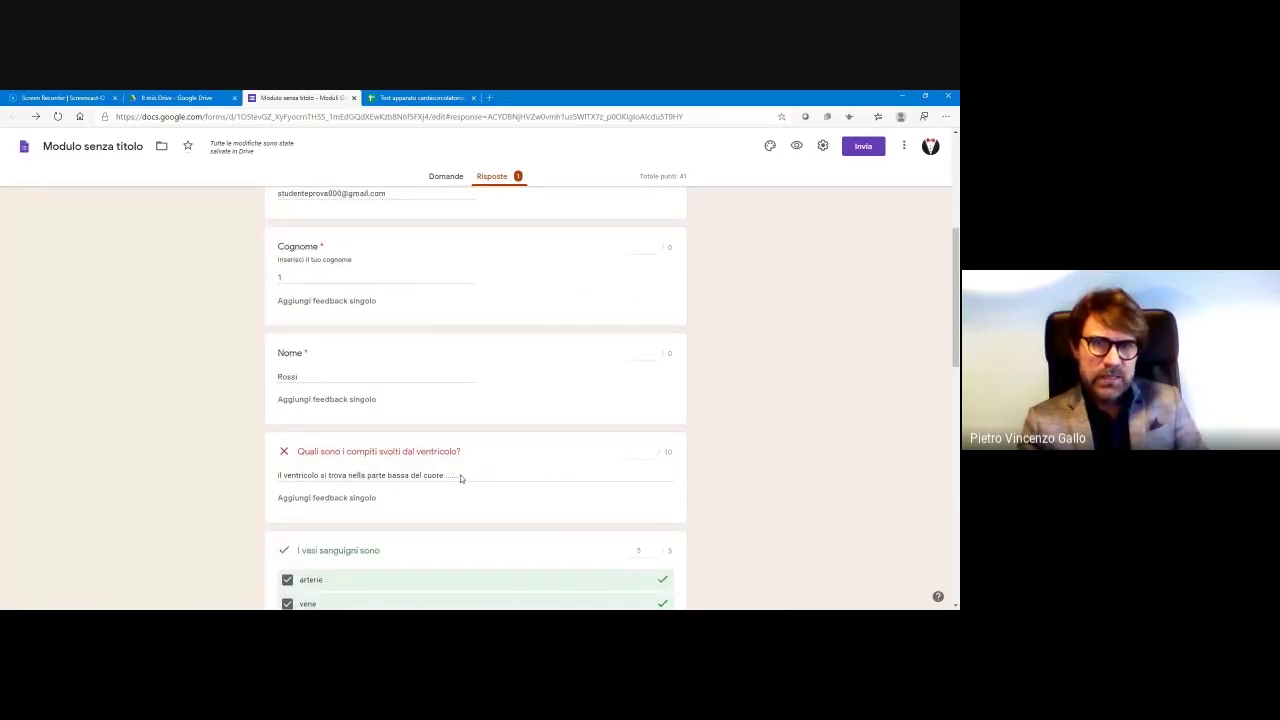
click(648, 452)
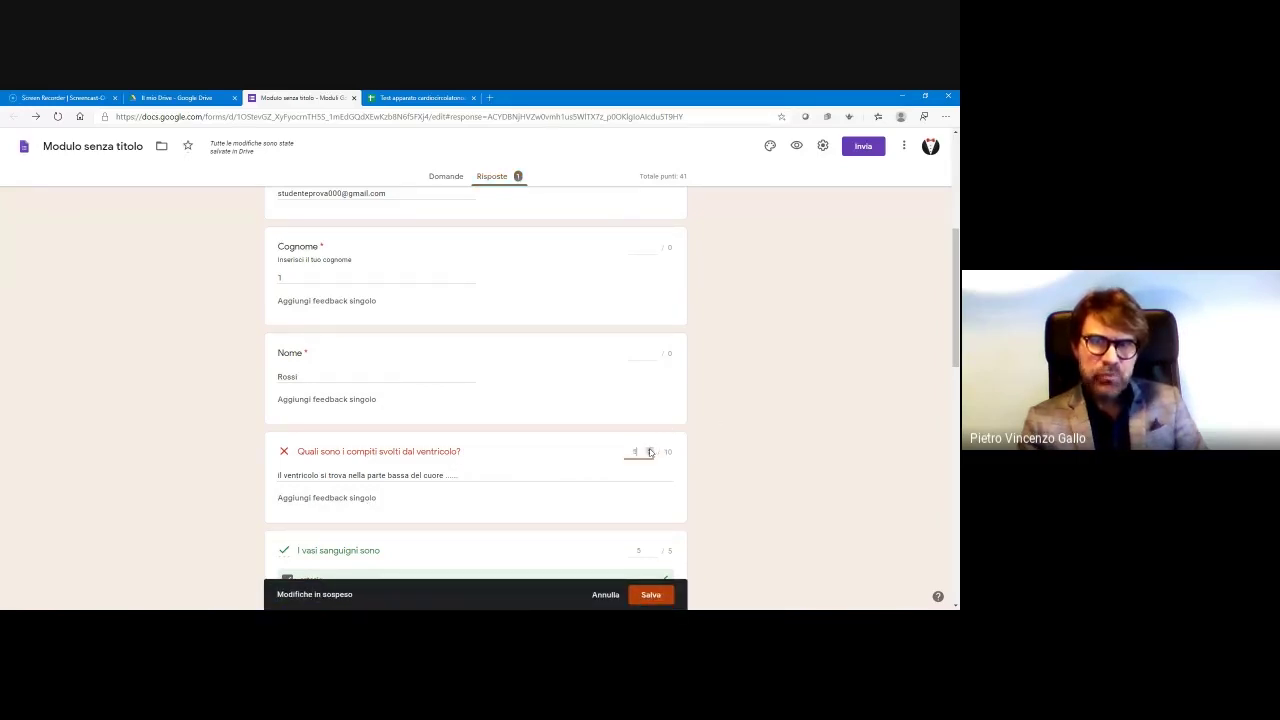
click(332, 497)
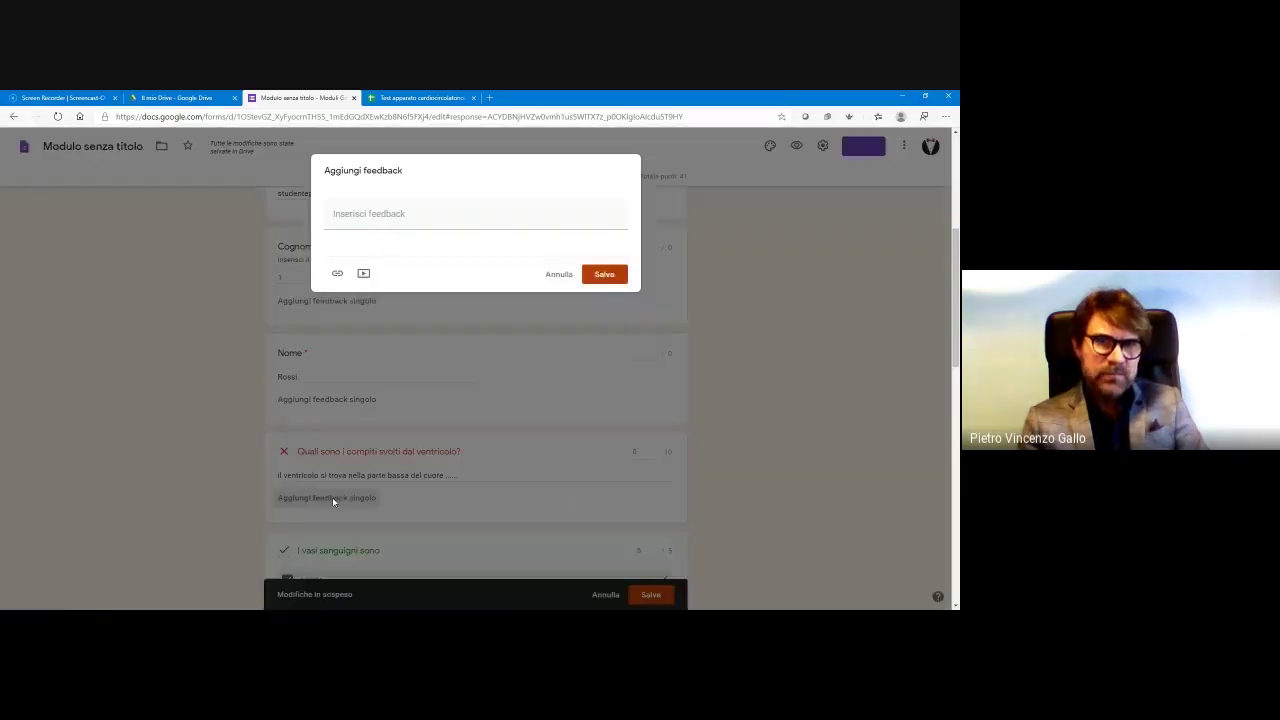
click(373, 216)
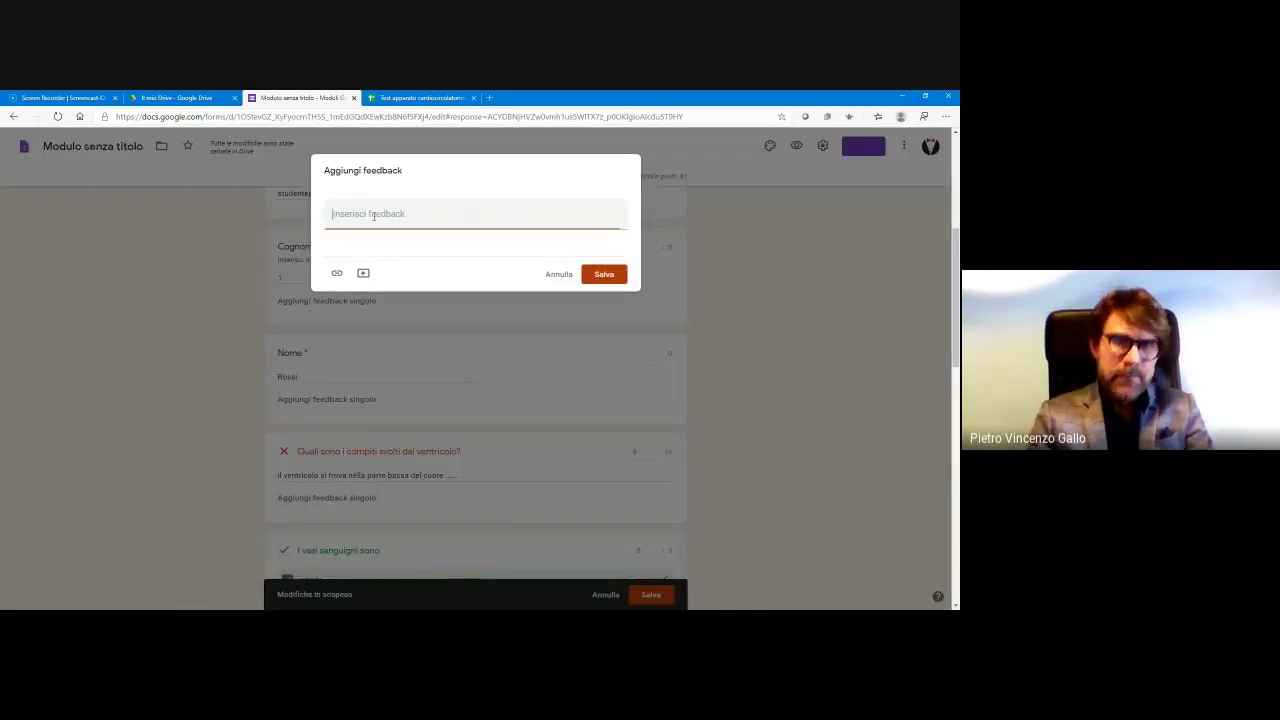
text(MOltyo)
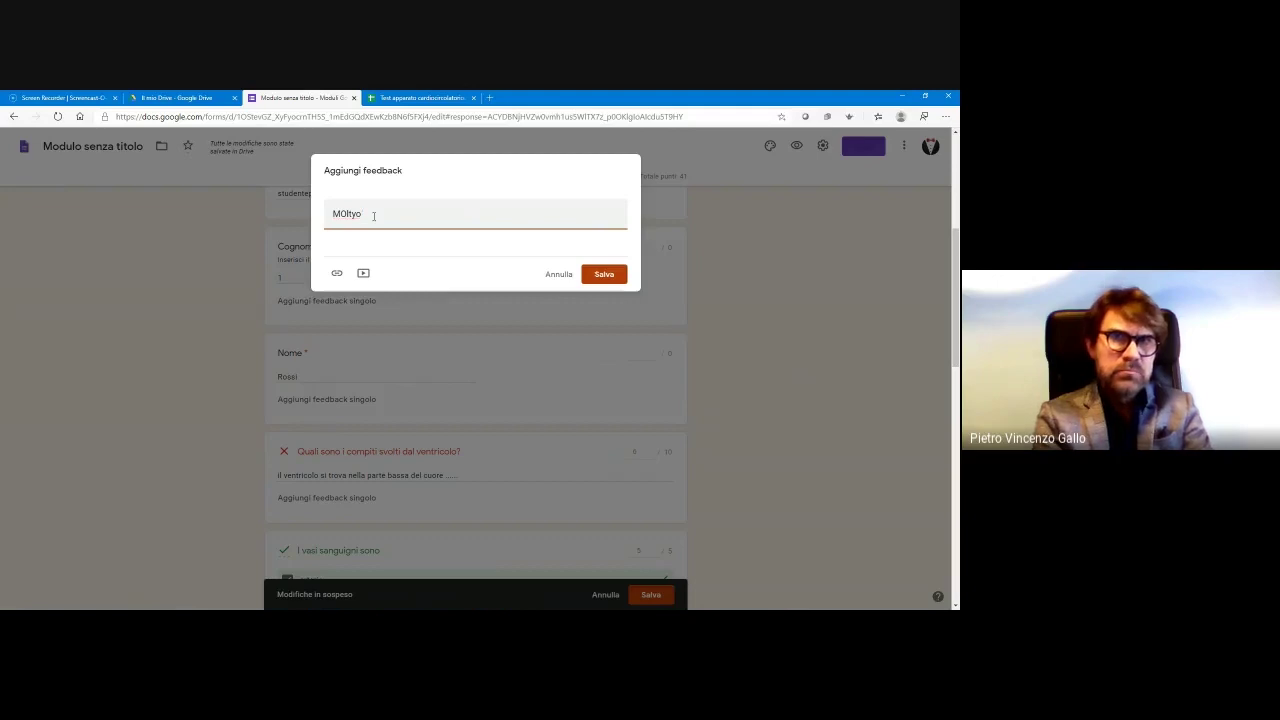
key(BackSpace)
key(BackSpace)
key(BackSpace)
key(BackSpace)
key(BackSpace)
key(BackSpace)
text(Sei st)
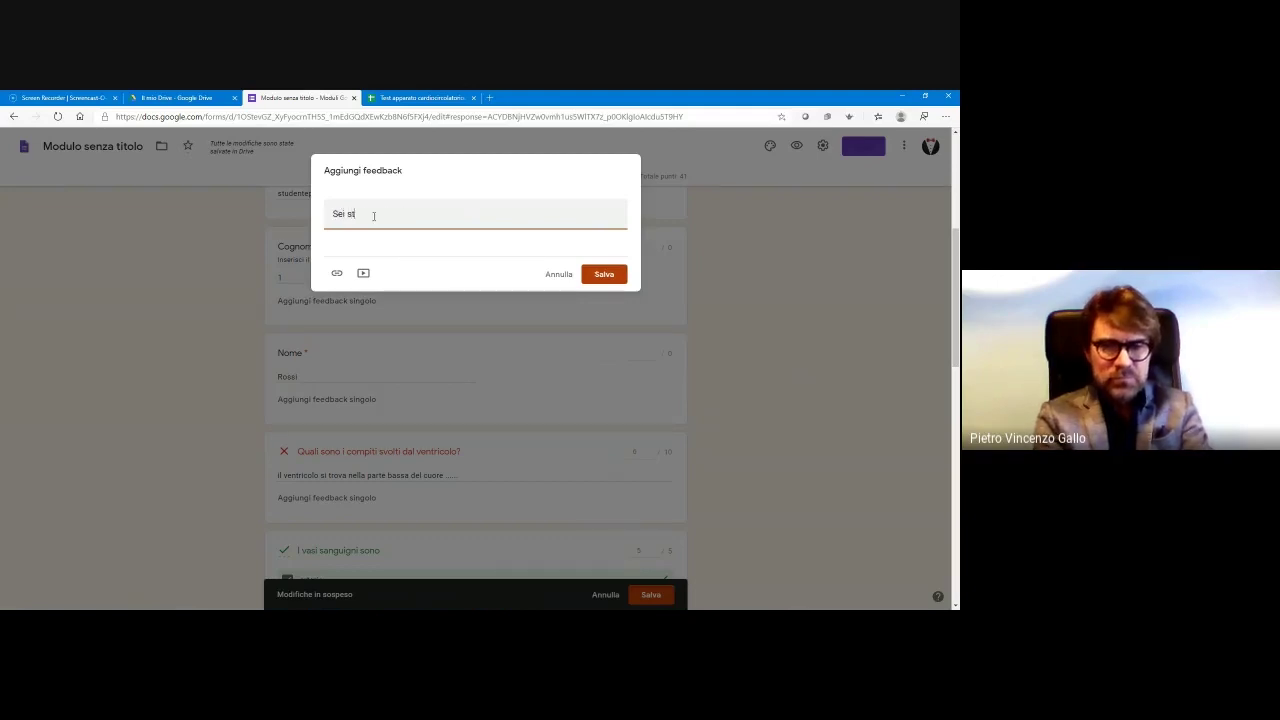
text(ato bravo!)
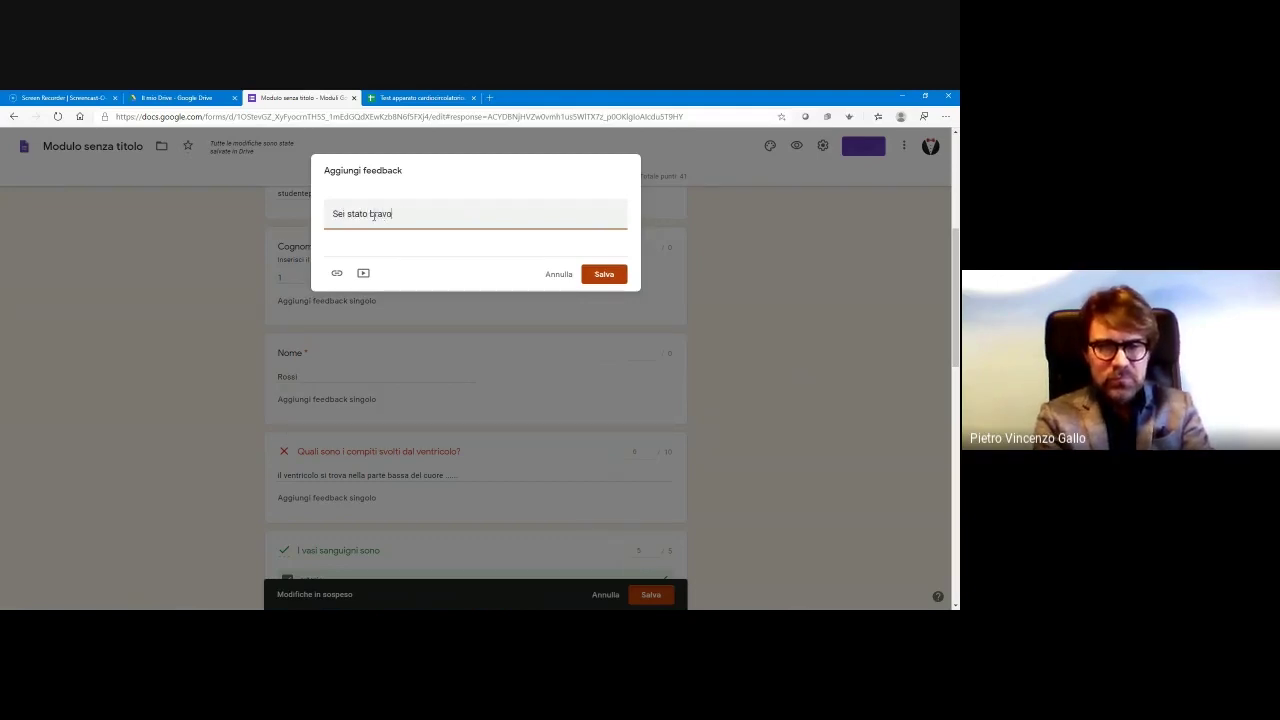
click(603, 275)
- Save the grading changes and review the response, now scored 19 of 41
scroll(776, 361, down, 2)
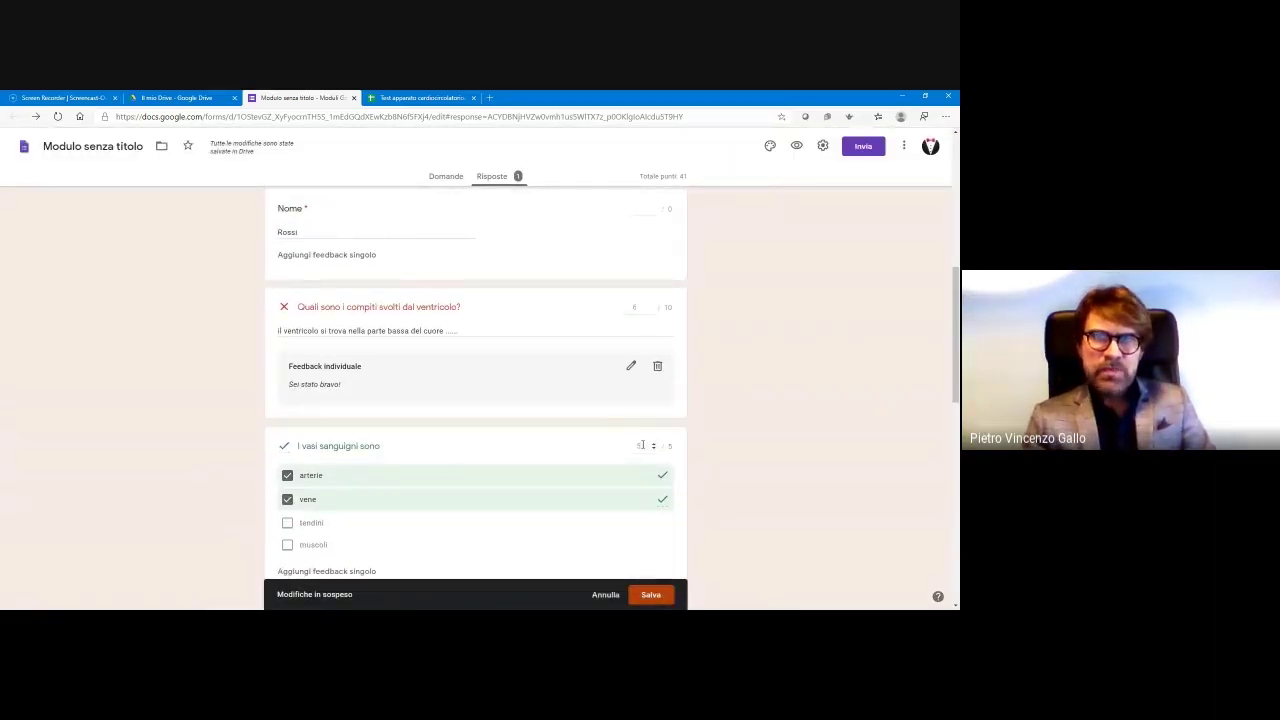
click(650, 596)
scroll(673, 432, down, 6)
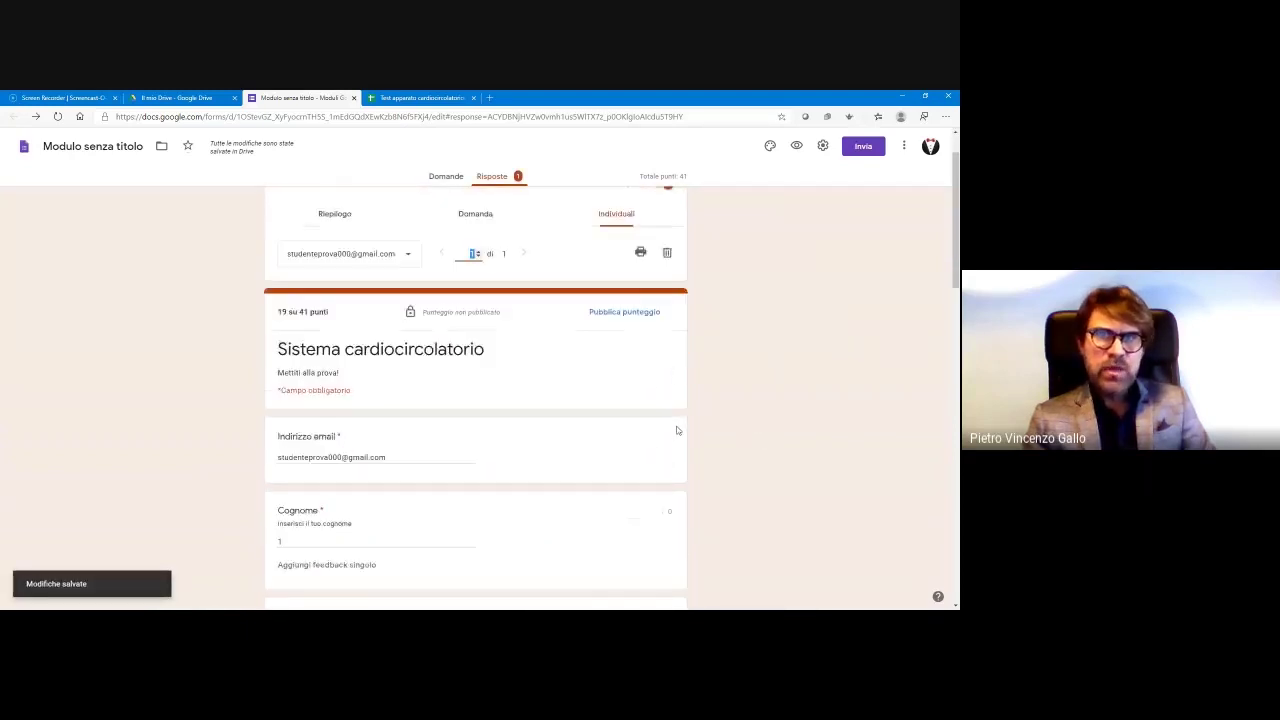
scroll(678, 430, down, 1)
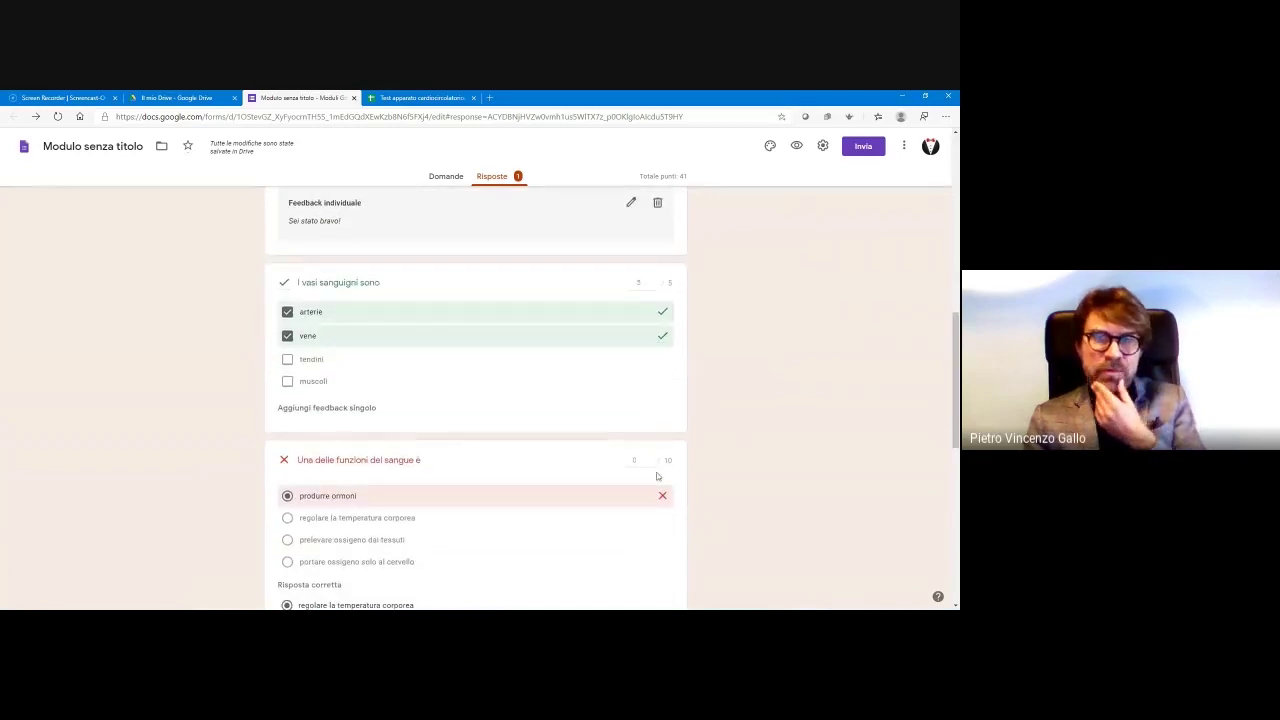
scroll(657, 477, down, 1)
scroll(657, 477, down, 1)
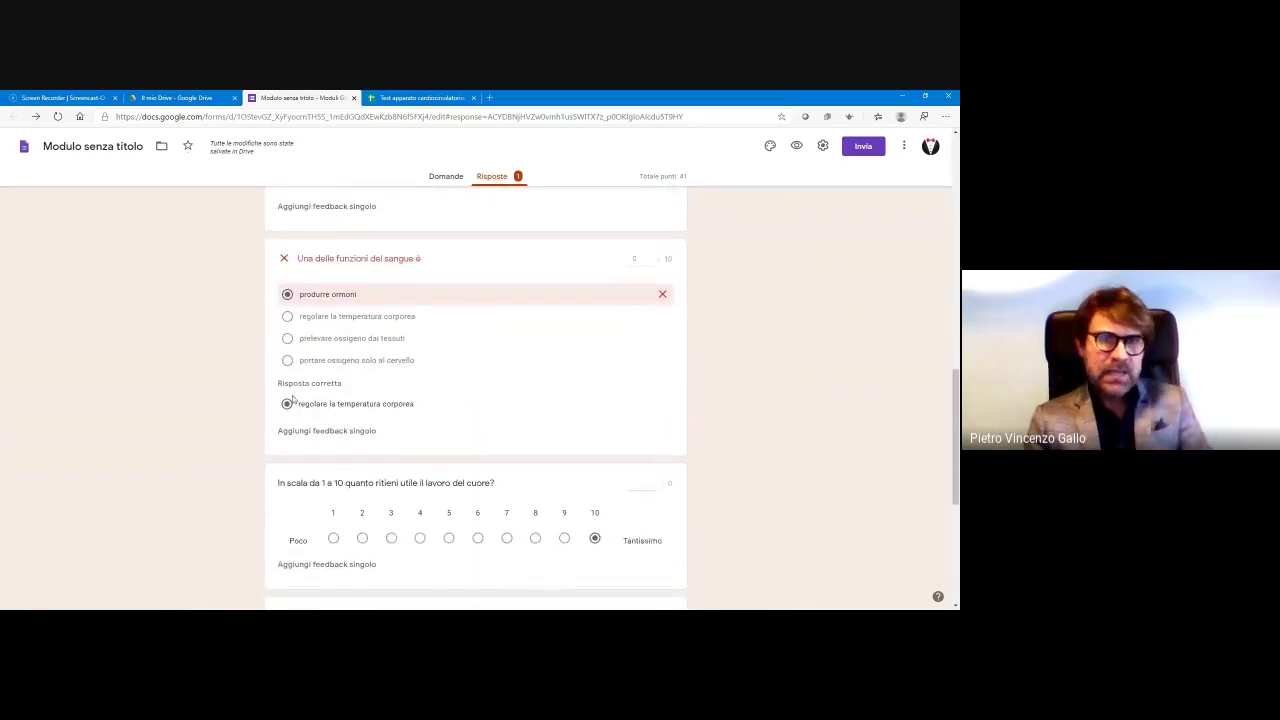
scroll(514, 468, down, 1)
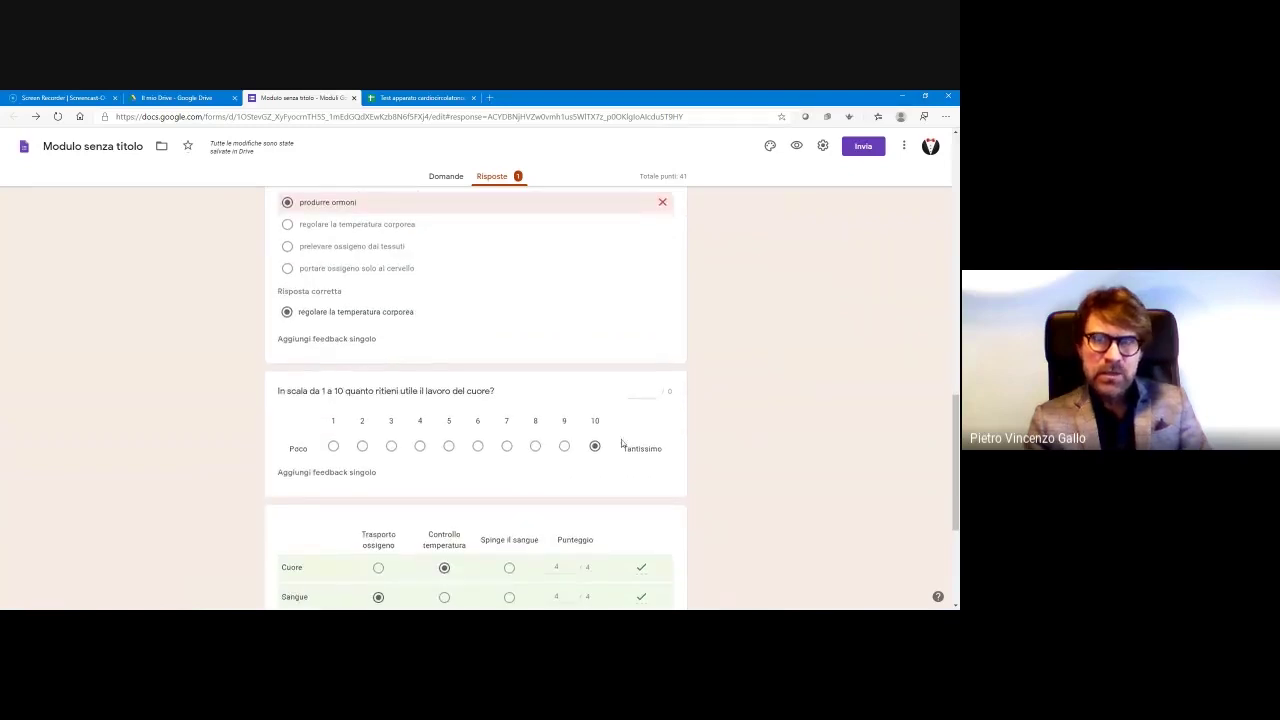
scroll(660, 485, down, 1)
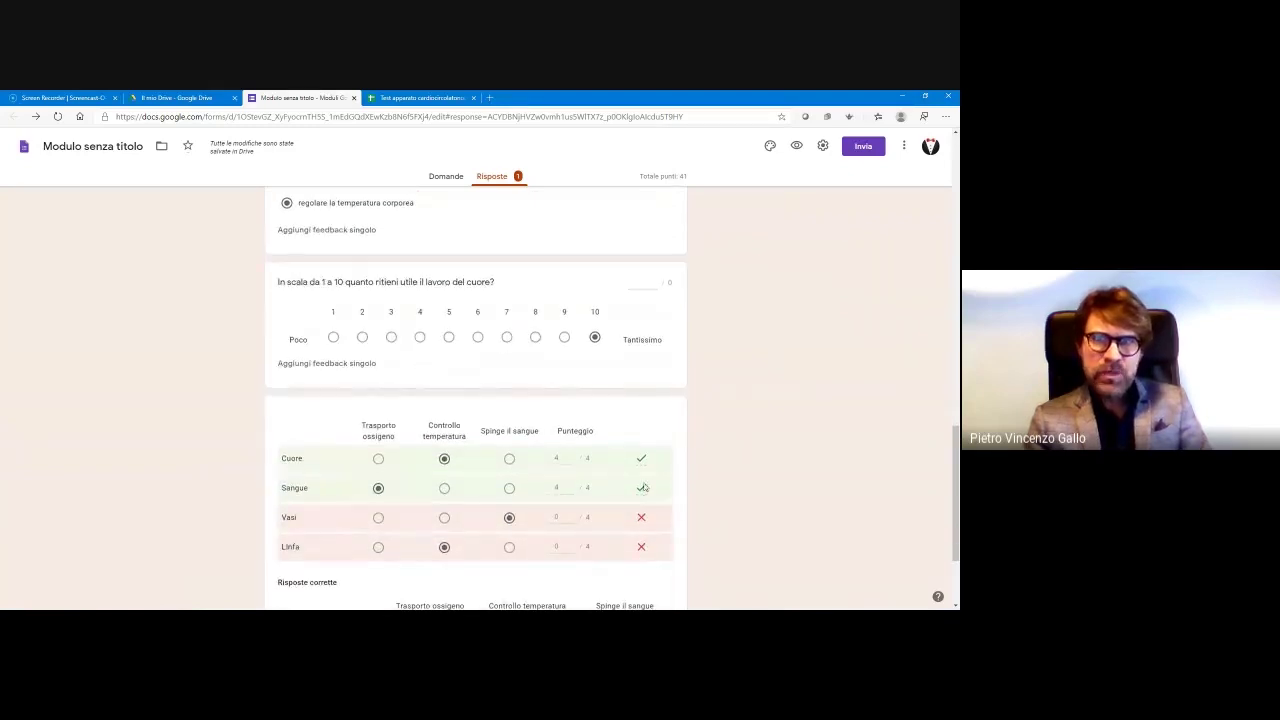
scroll(676, 524, down, 1)
scroll(676, 524, down, 1)
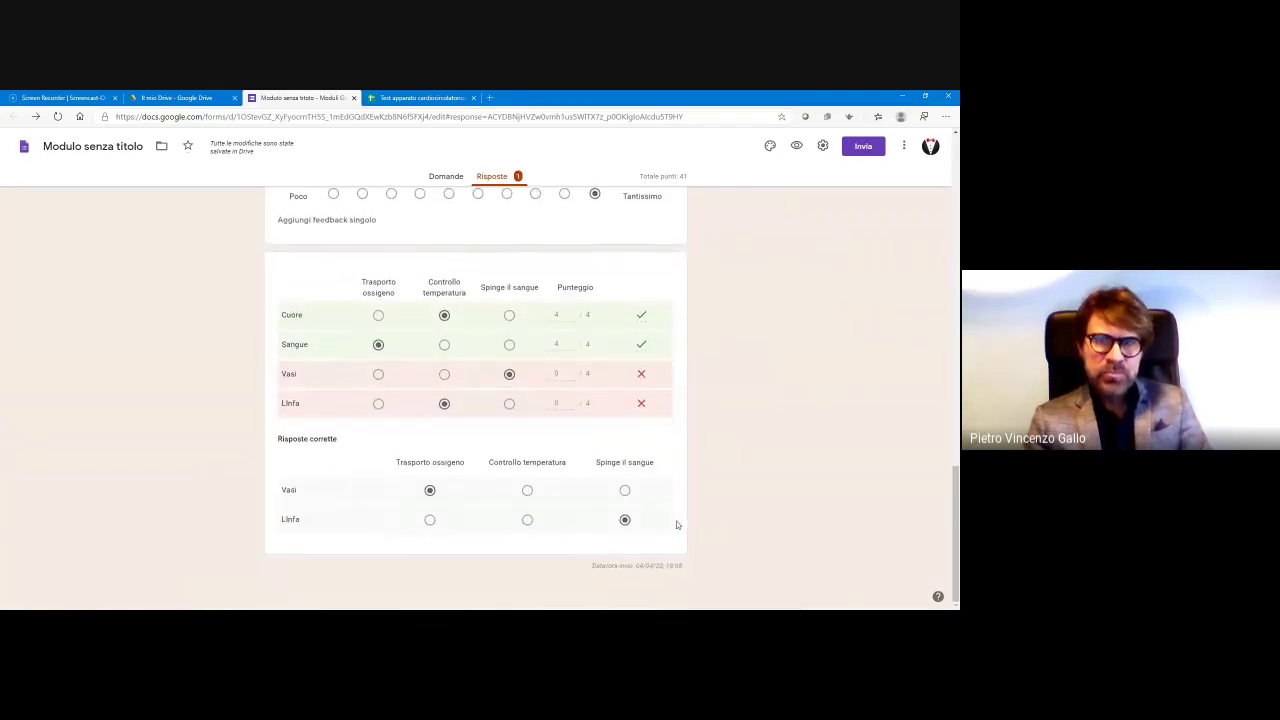
scroll(688, 520, up, 15)
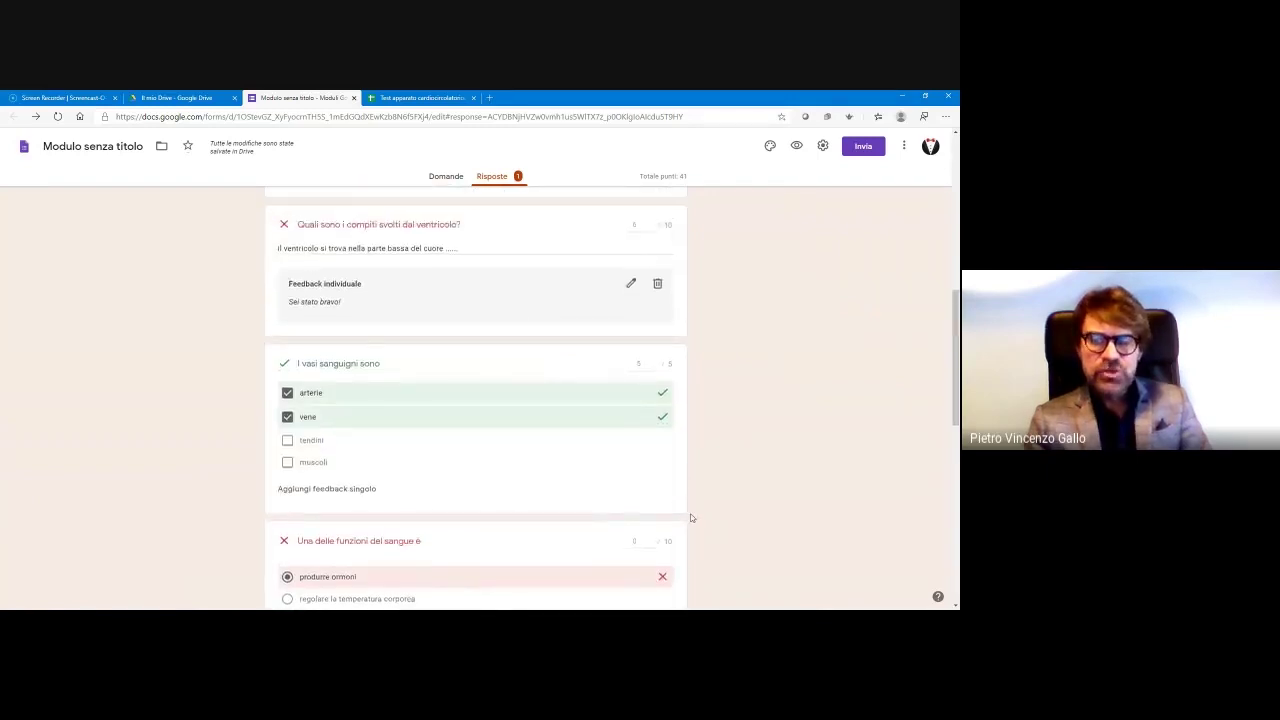
scroll(690, 517, up, 1)
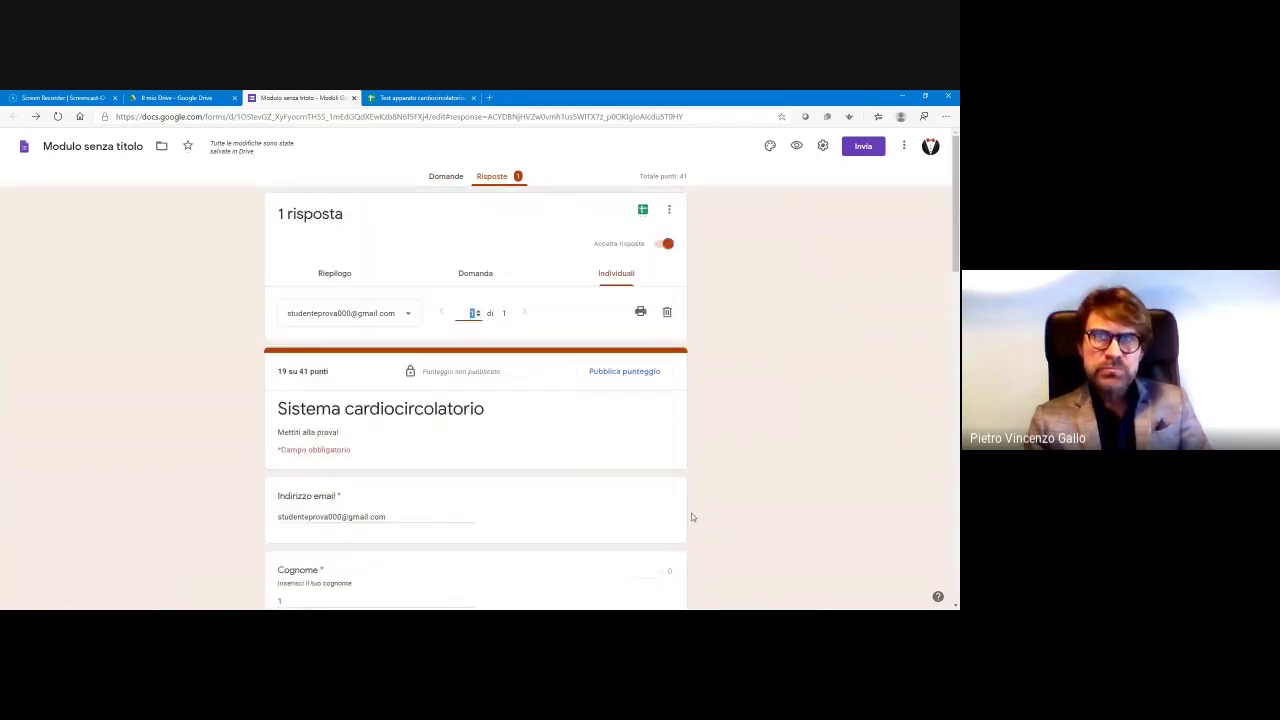
- Email and publish the score to the selected student, then switch to the student's Firefox window
click(634, 373)
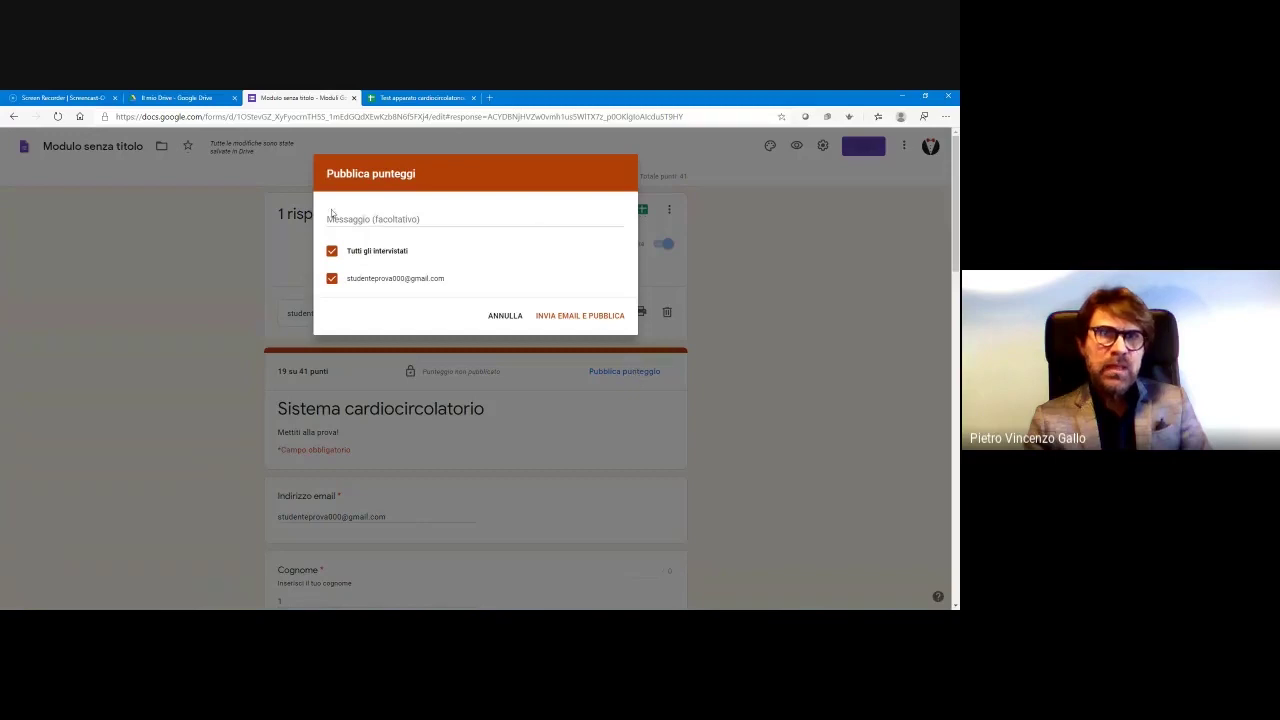
click(332, 251)
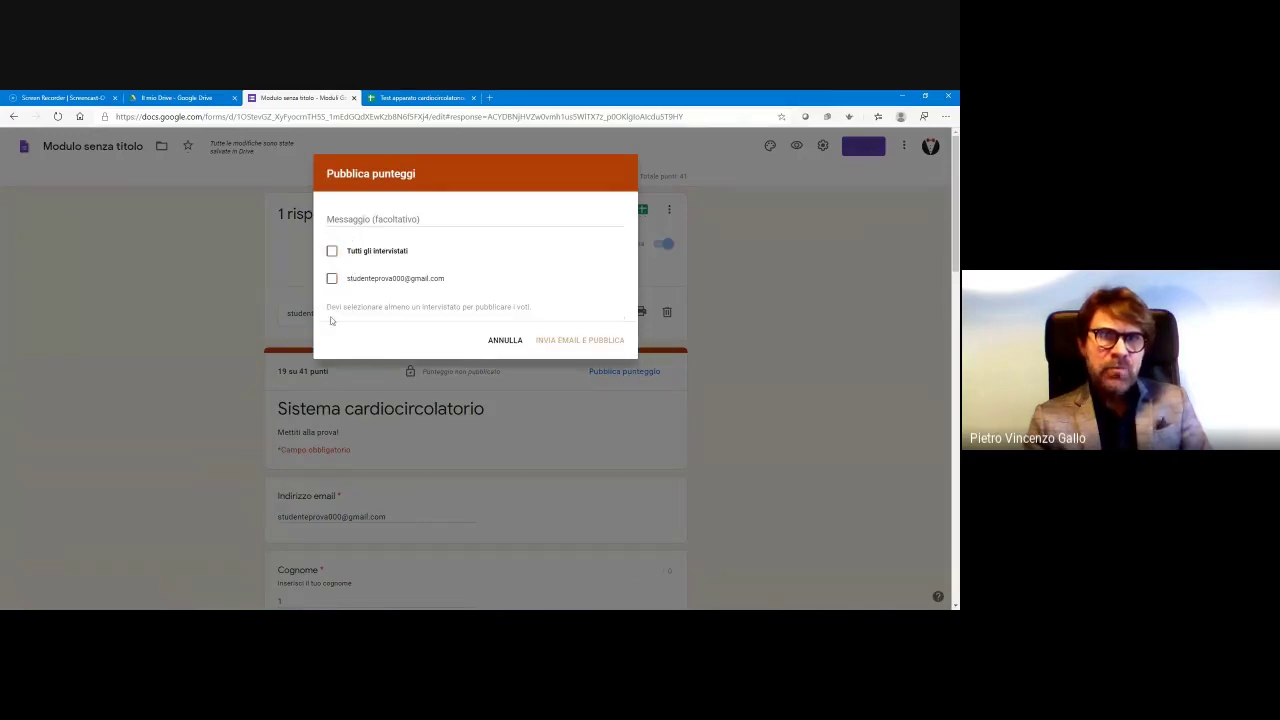
click(332, 280)
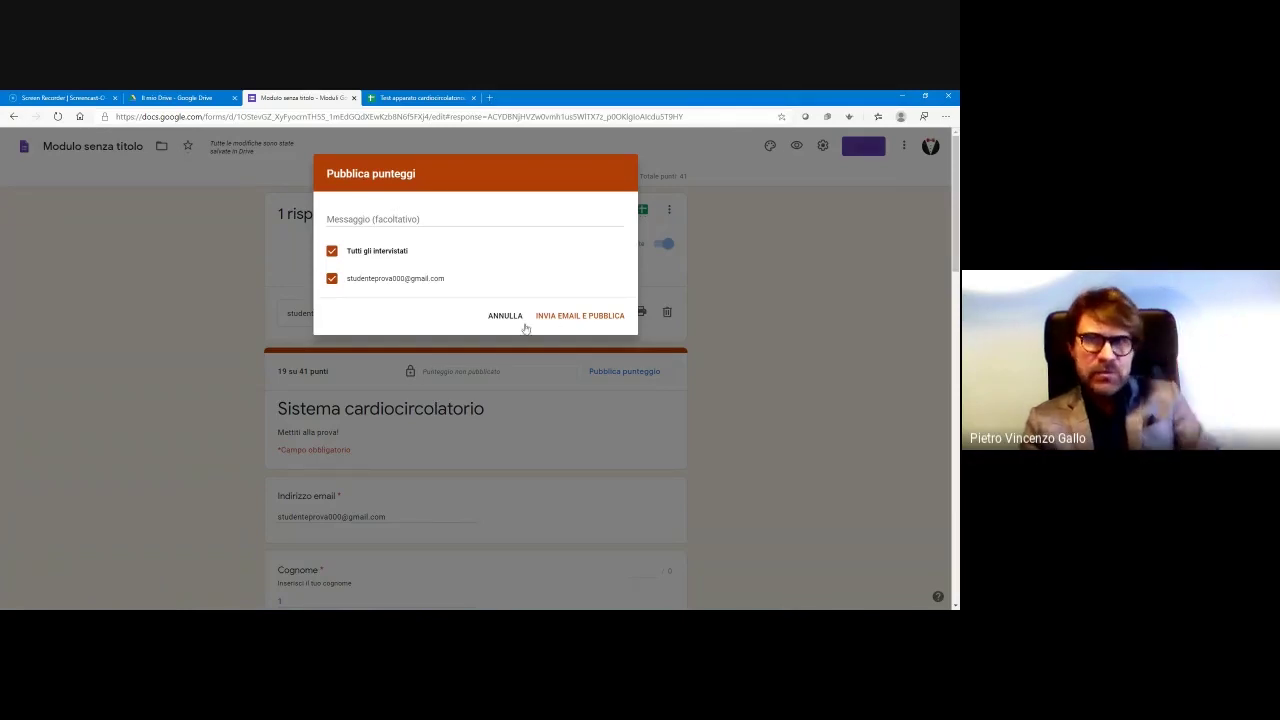
click(563, 317)
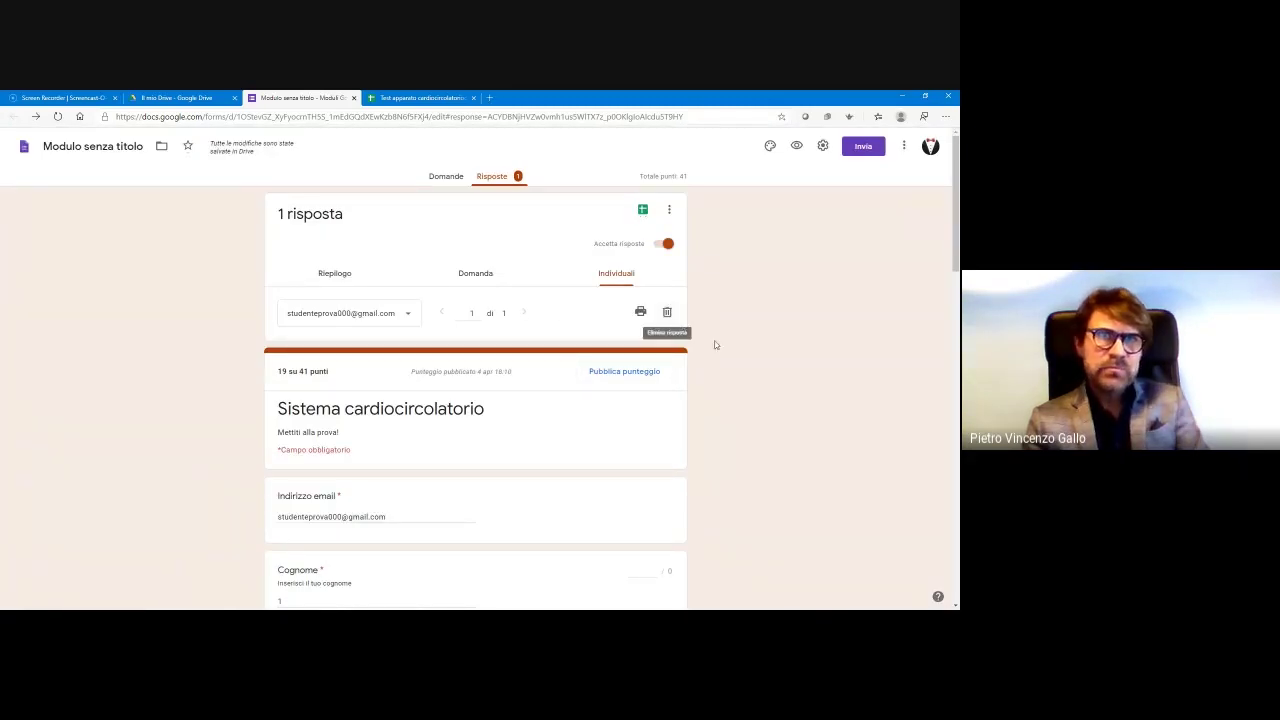
key(alt+Tab)
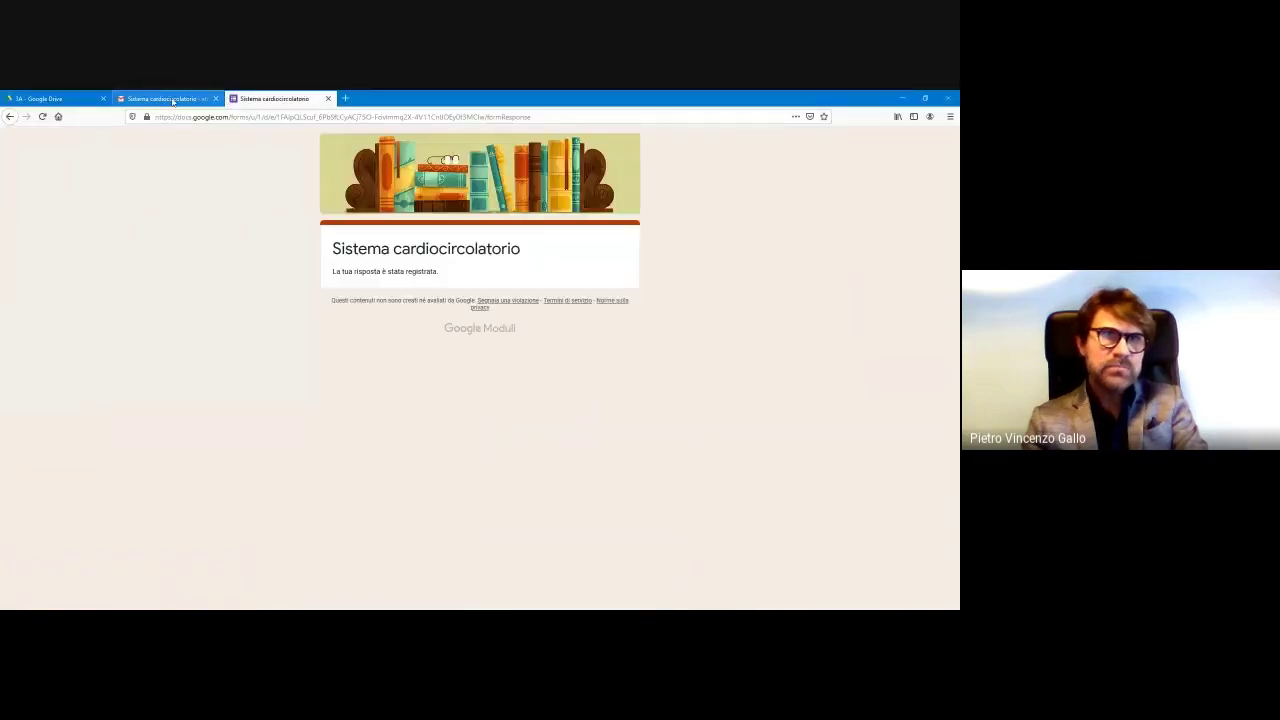
- In the student's Gmail inbox, open the 'Punteggio pubblicato' email and view the graded quiz showing 19/41
click(171, 101)
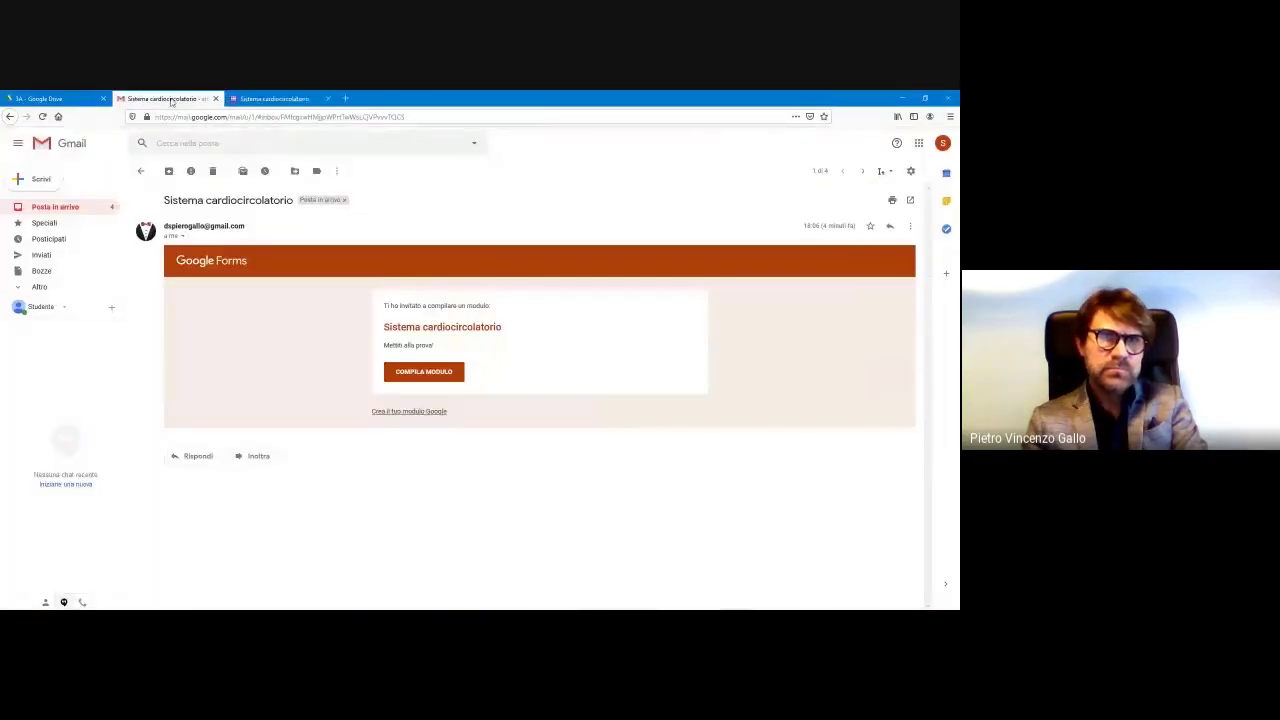
click(74, 209)
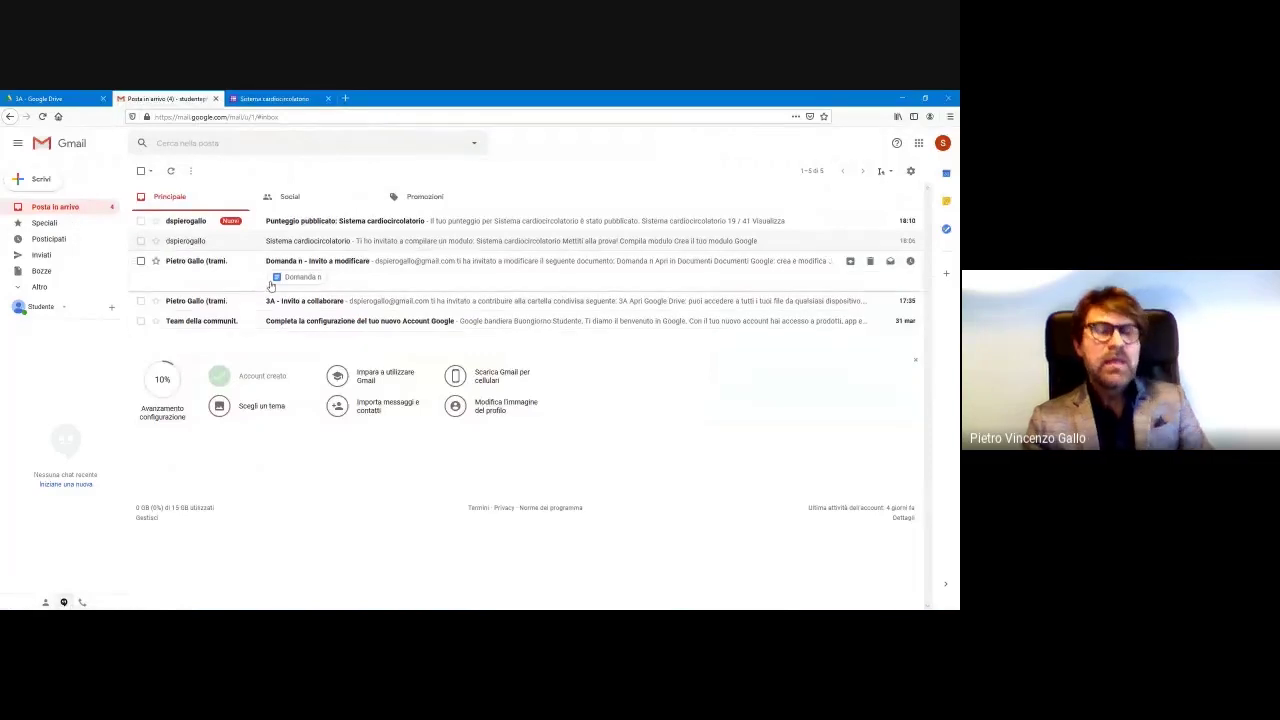
click(369, 222)
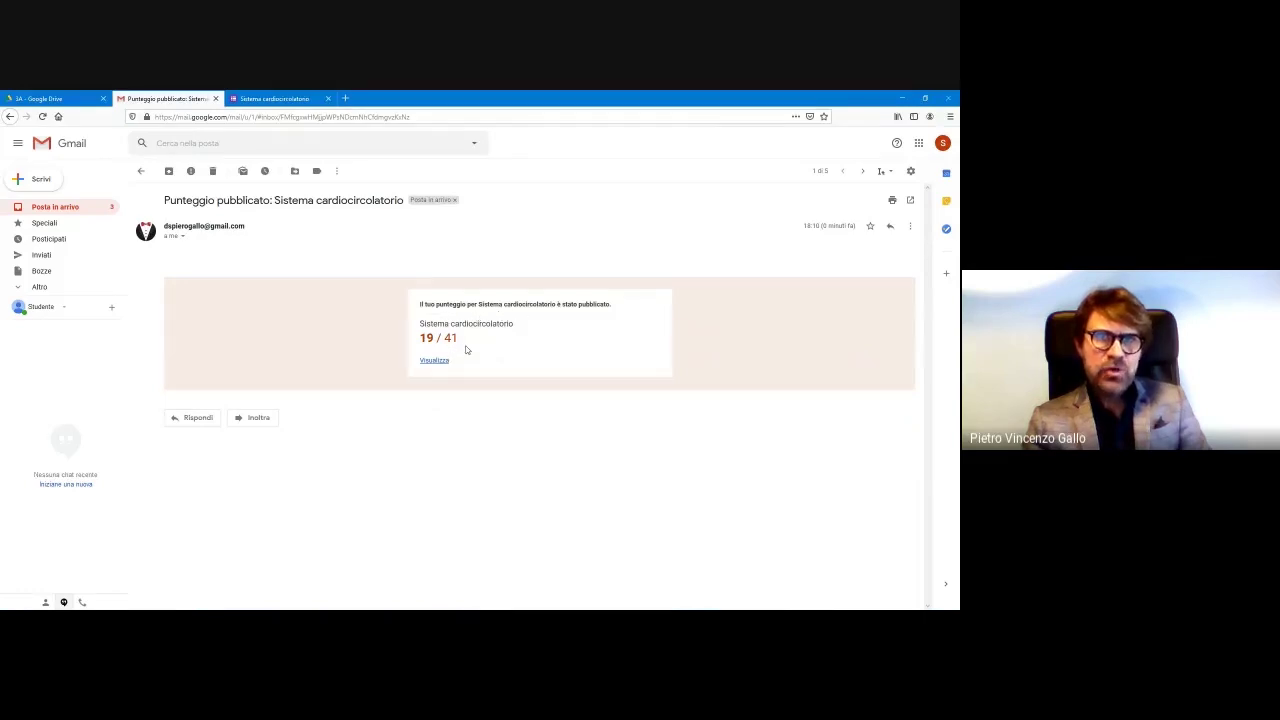
click(436, 362)
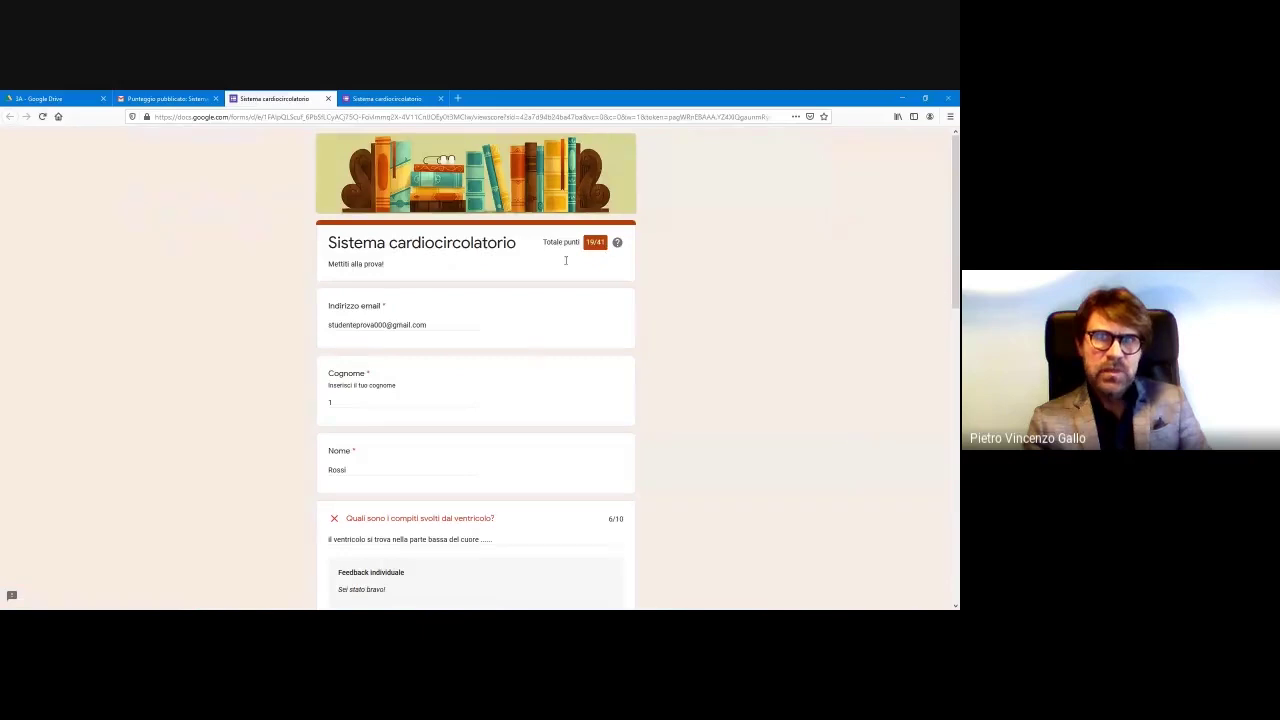
- Review the graded answers (5/5 on 'I vasi sanguigni sono', 0/10 on blood function), then return to the lesson slide
scroll(579, 380, down, 3)
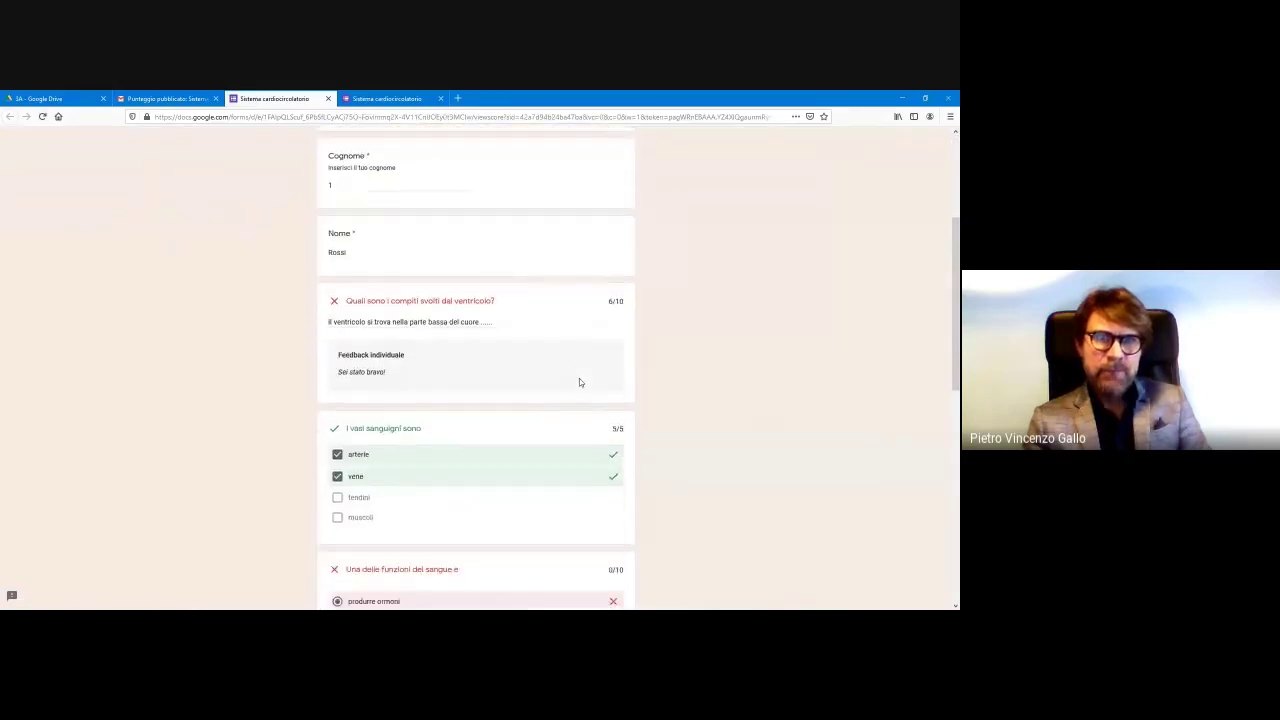
scroll(579, 378, down, 5)
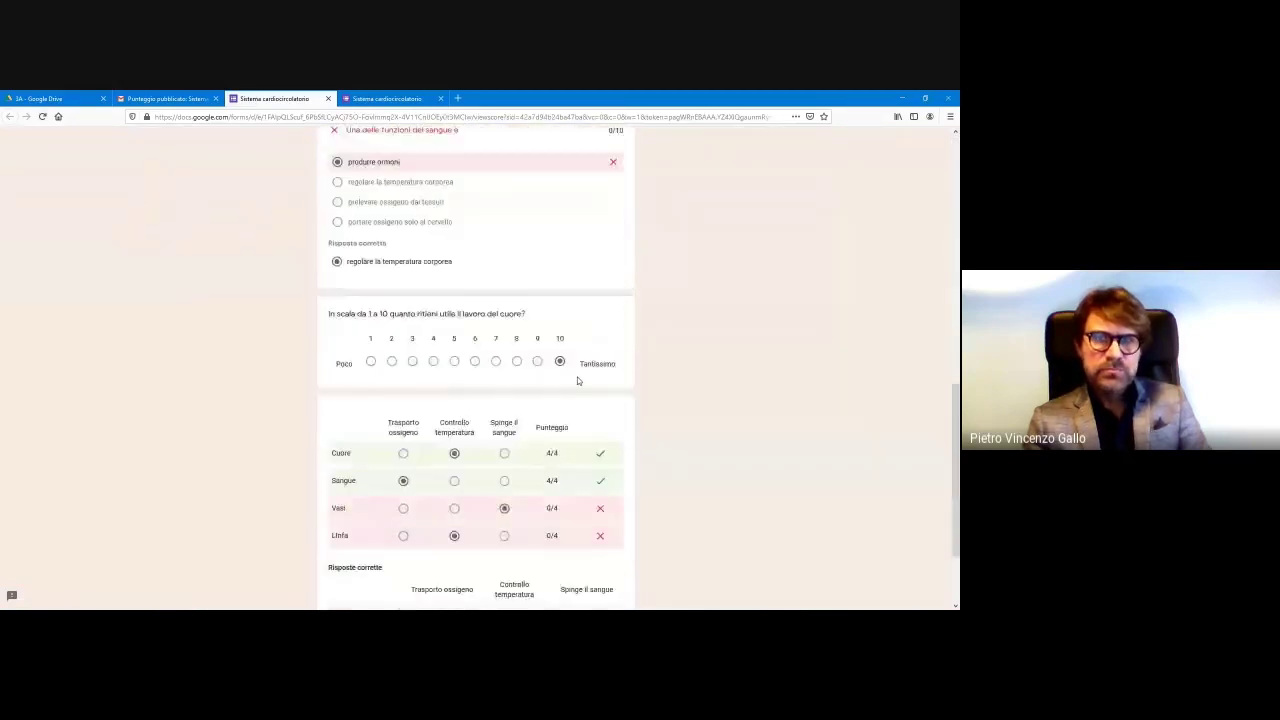
scroll(577, 380, down, 1)
scroll(577, 380, up, 10)
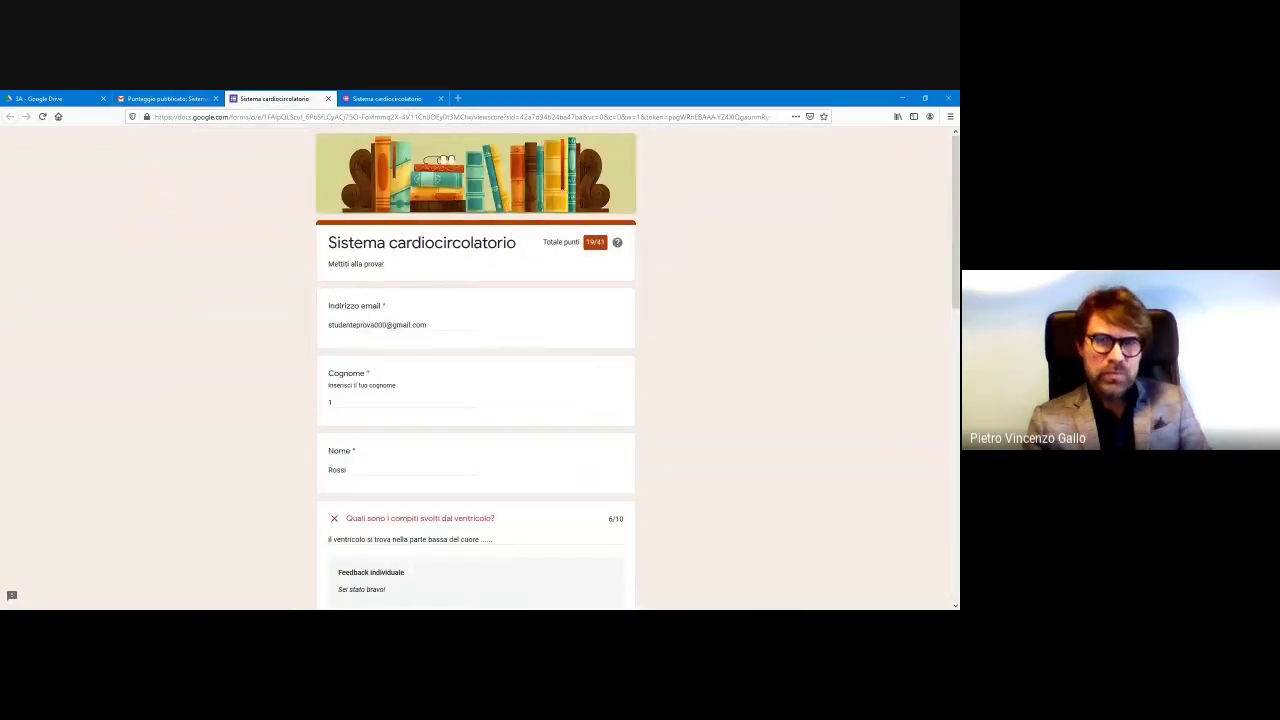
right_click(484, 606)
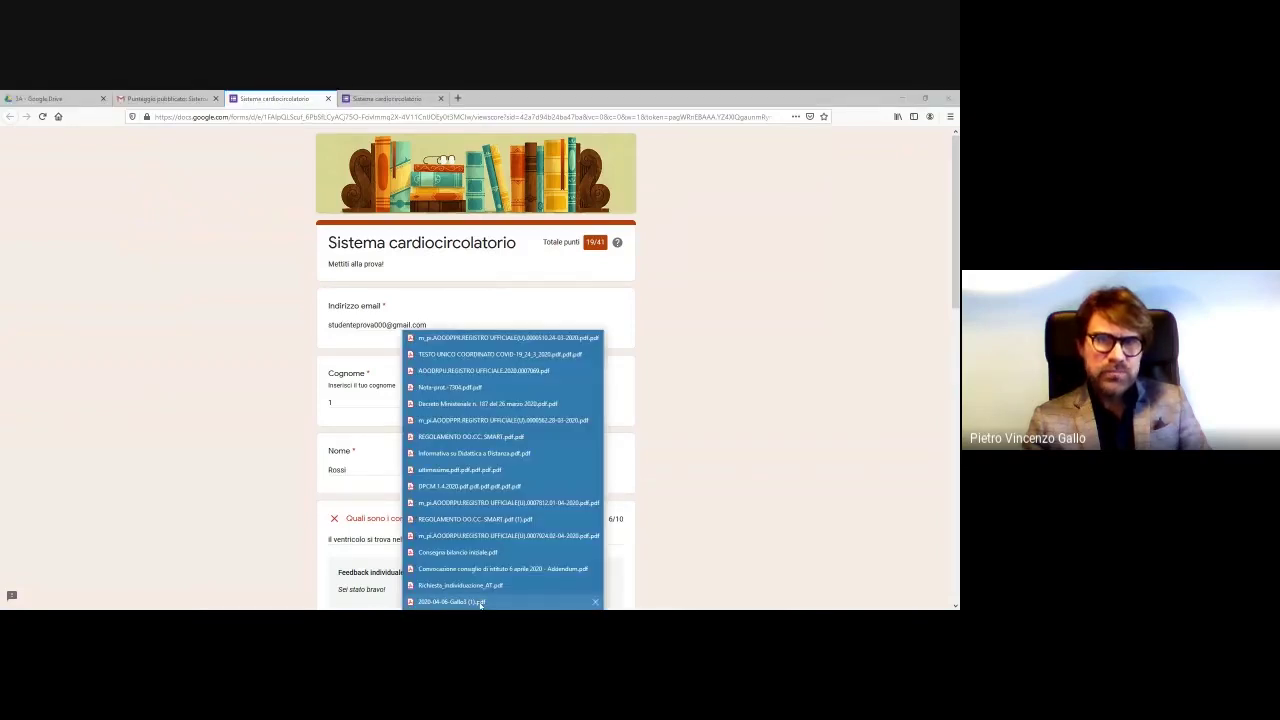
key(alt+Tab)
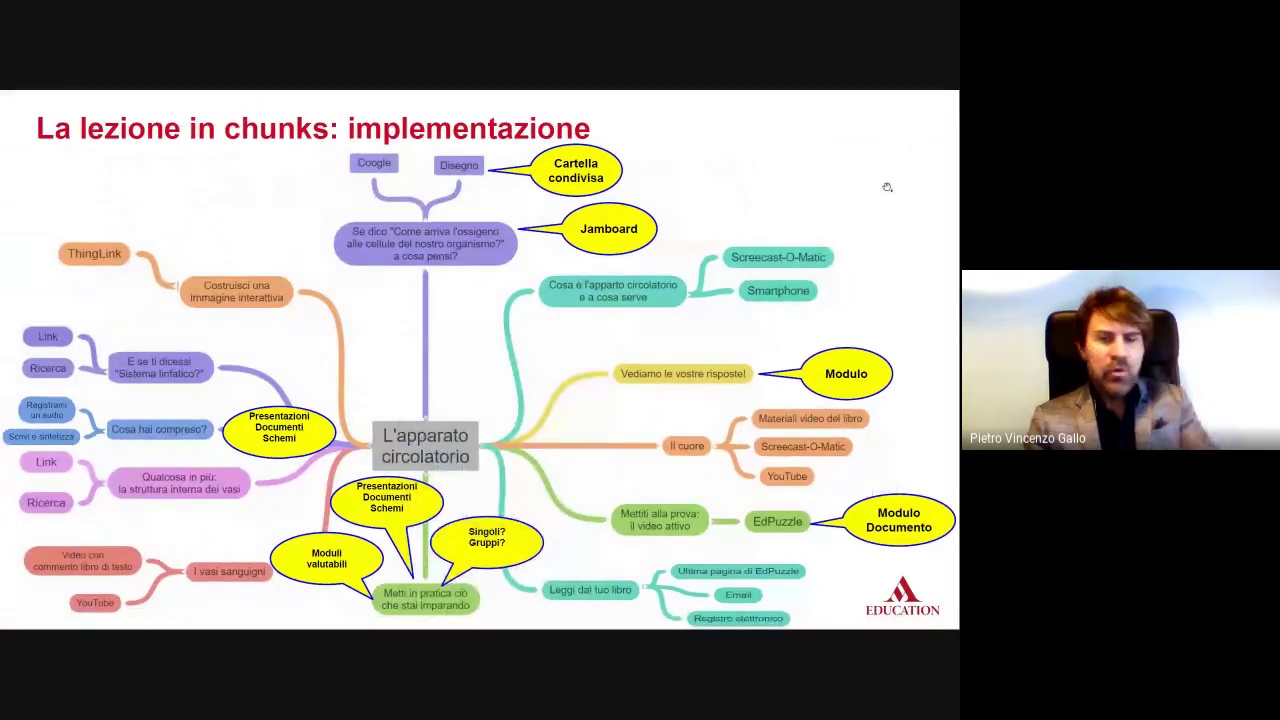